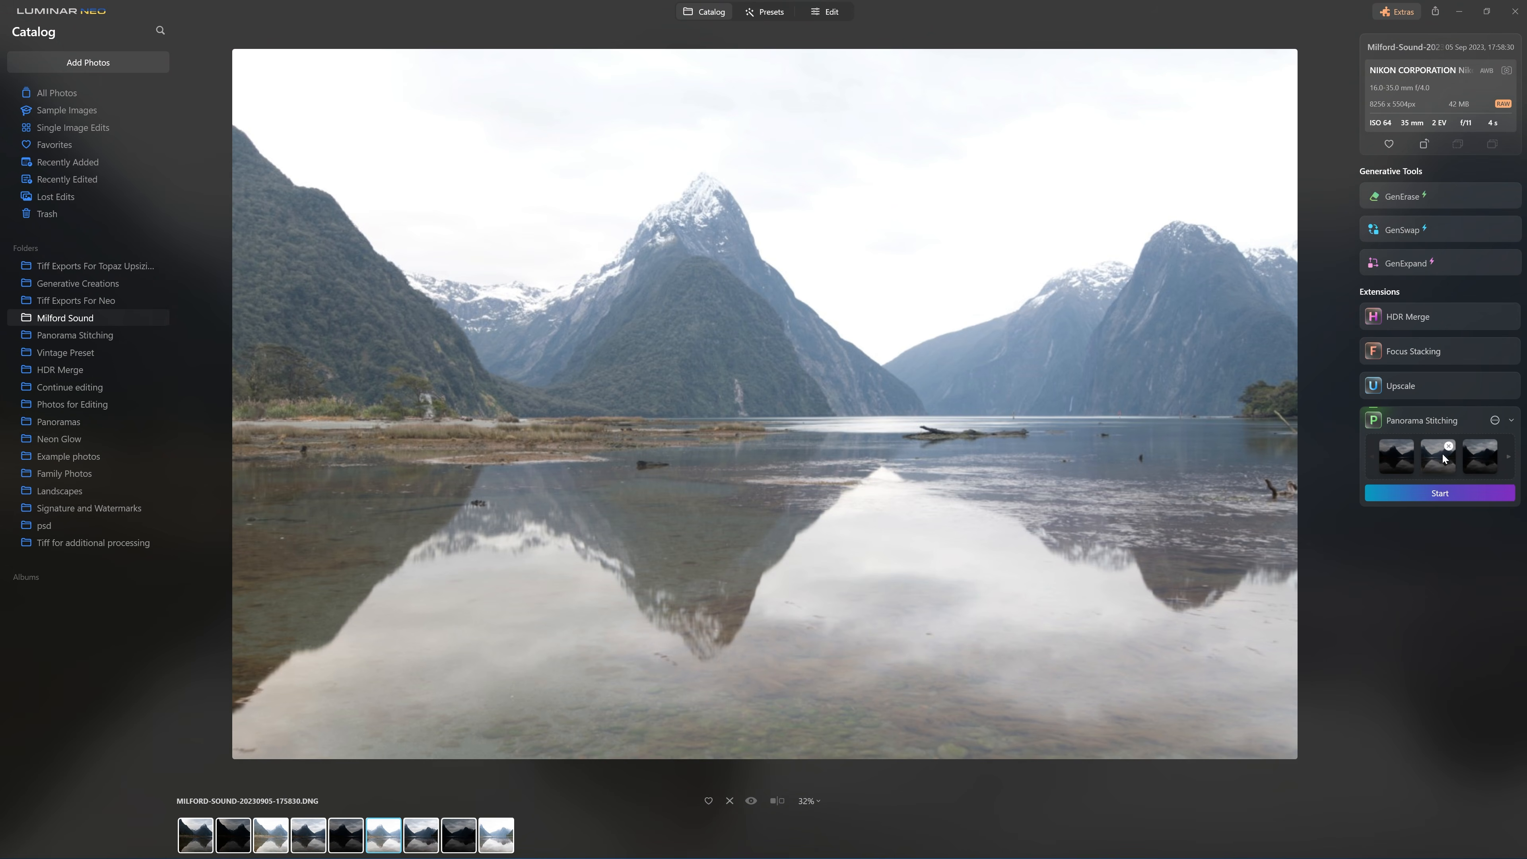
Step: Enable Auto Alignment and Ghost Reduction with a Low amount in the Panorama Stitching settings
click(1495, 420)
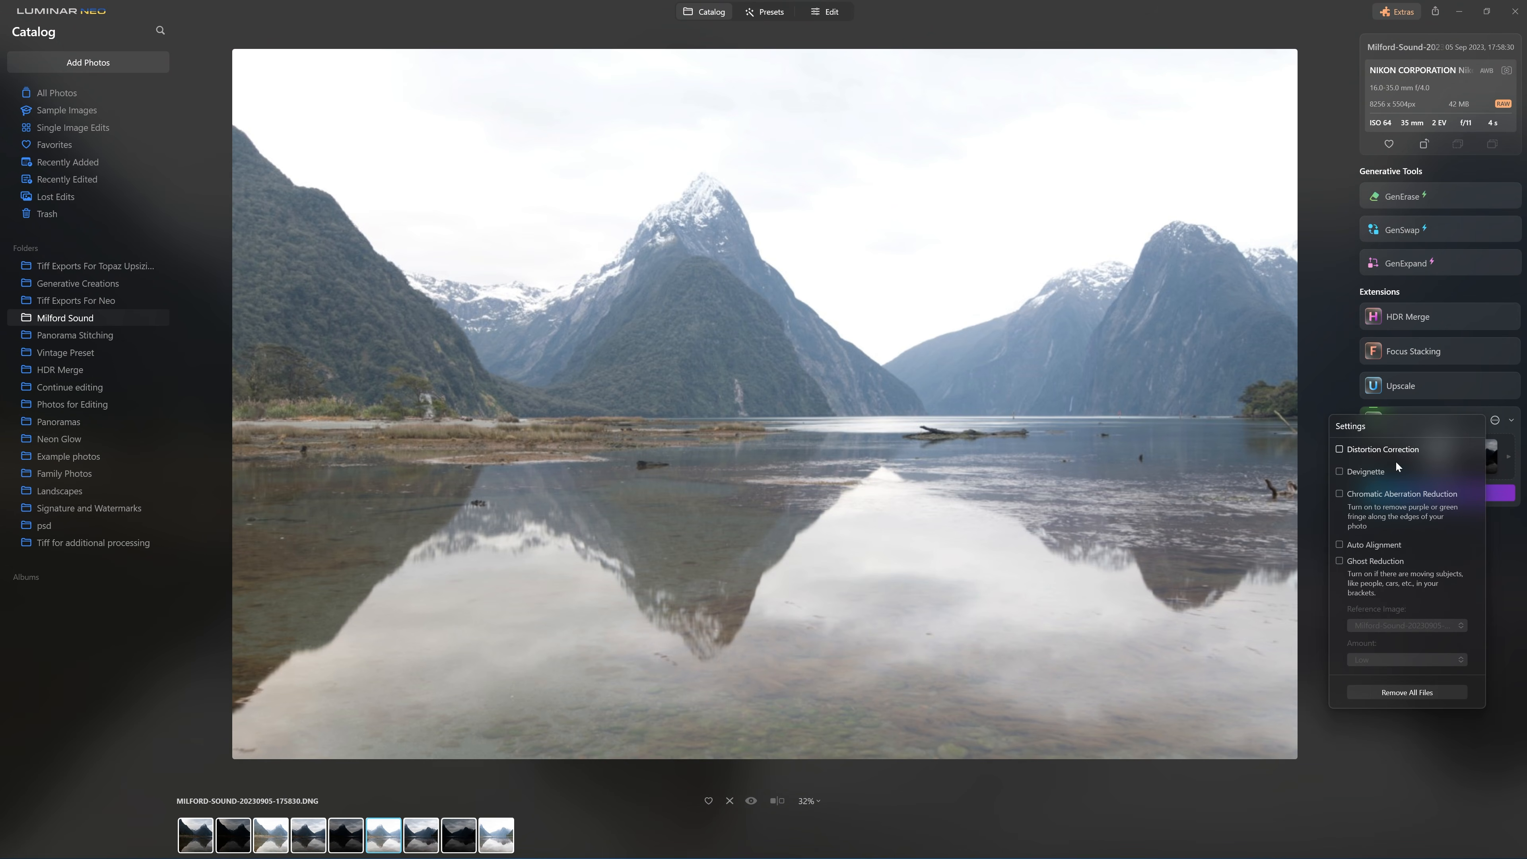
click(1344, 562)
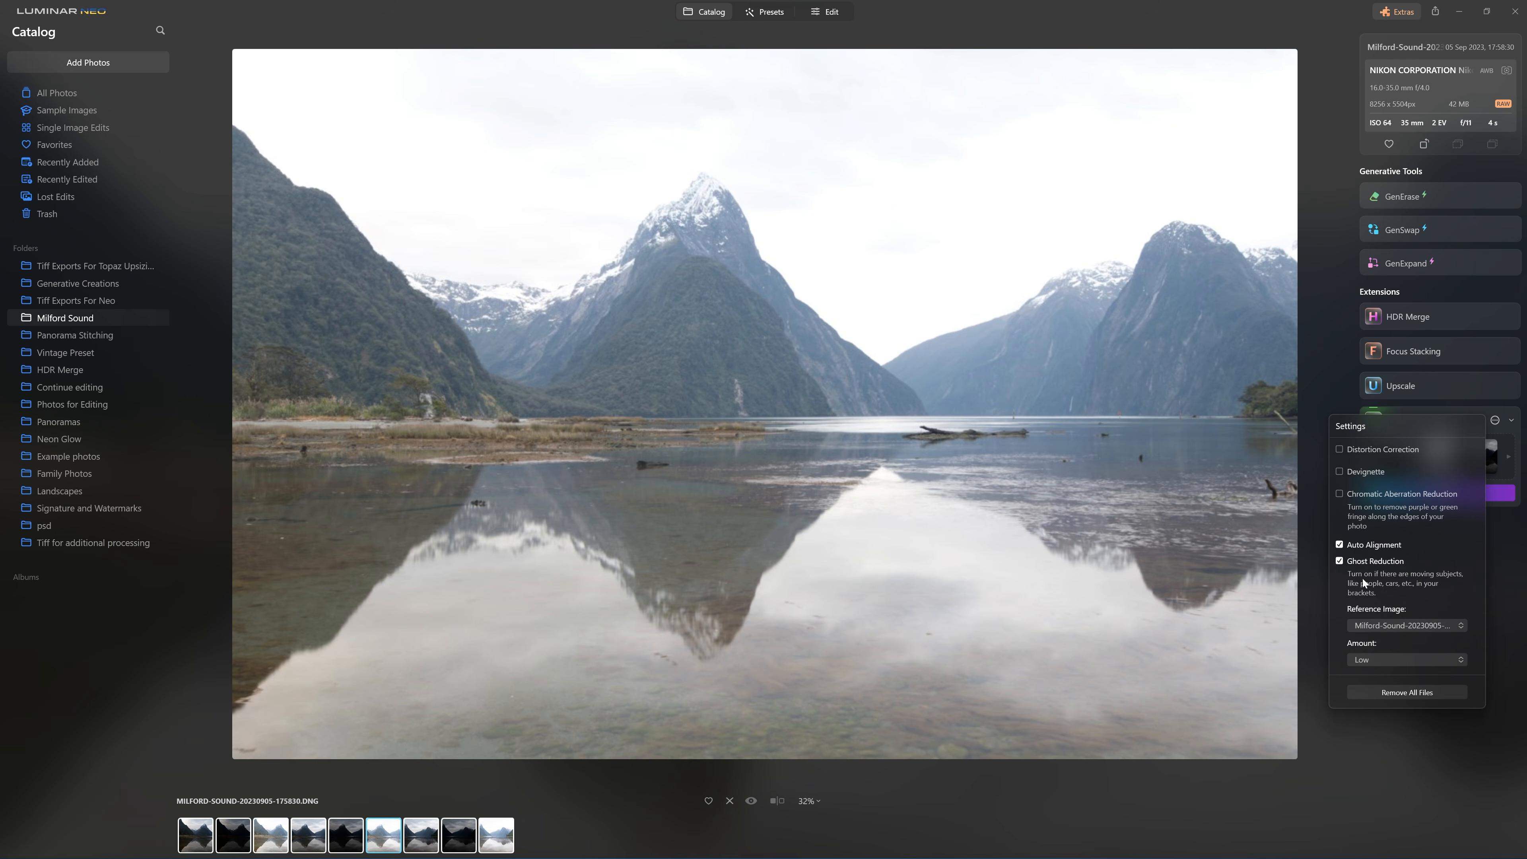
click(1368, 660)
click(1372, 659)
Step: Start the panorama stitching and continue with merging the bracketed exposures into HDR
click(1373, 497)
click(1411, 493)
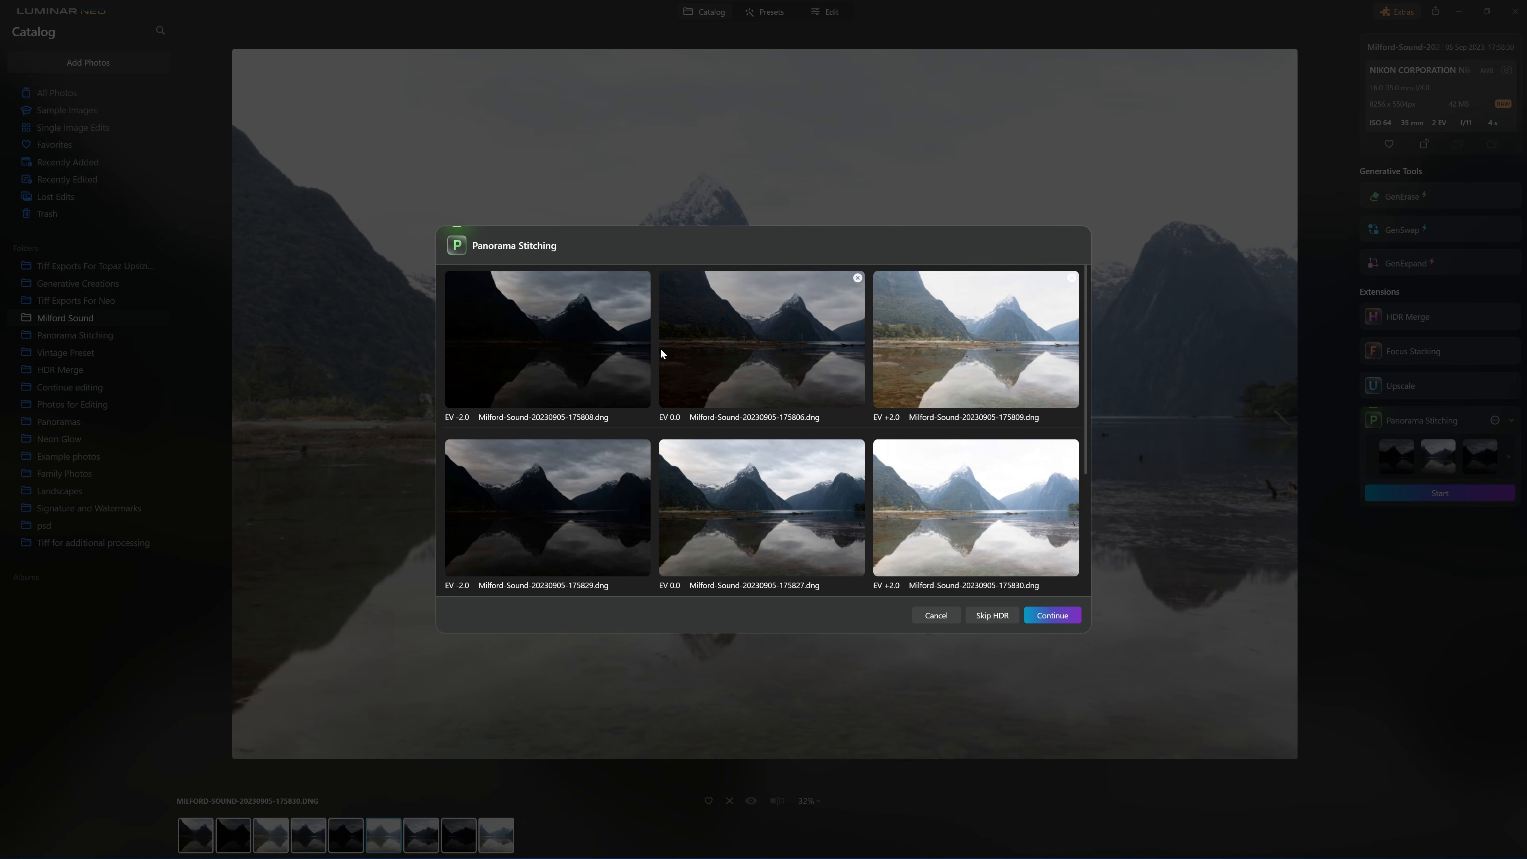
click(1056, 614)
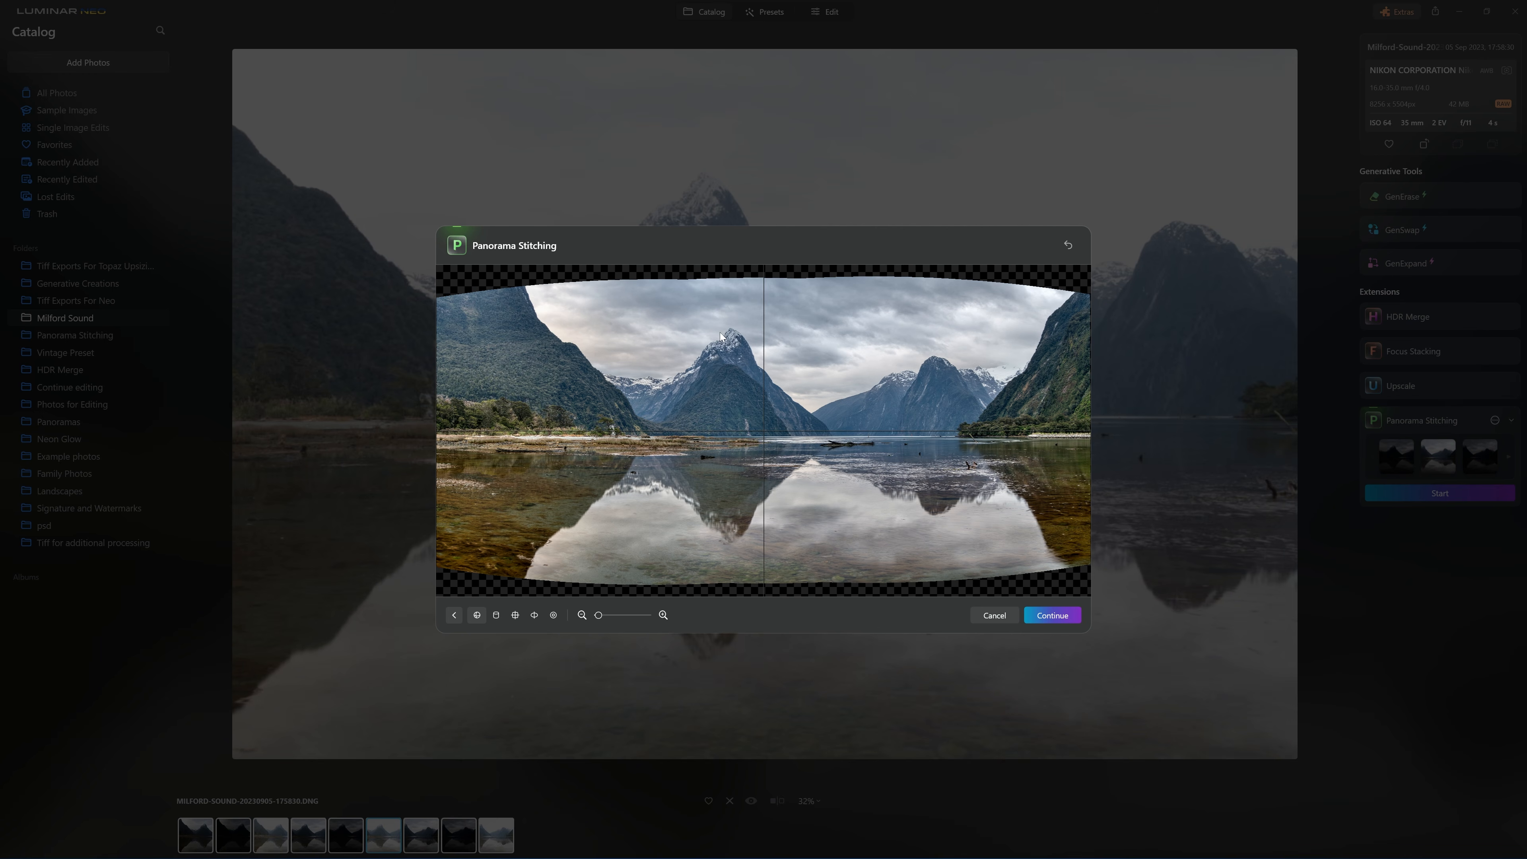
Step: Compare the available projection types on the stitched panorama preview
click(496, 615)
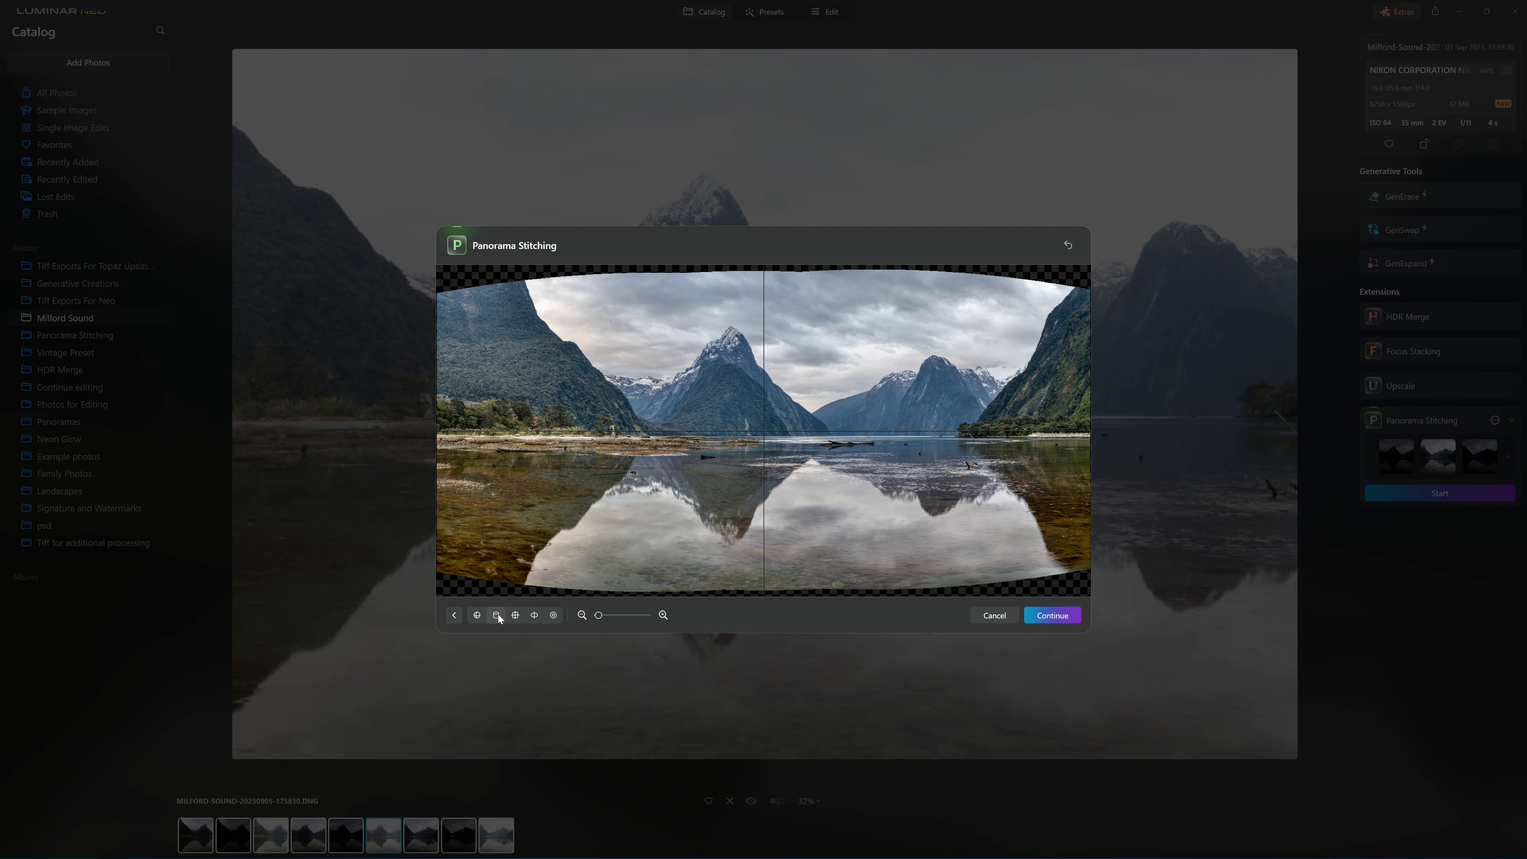
click(533, 614)
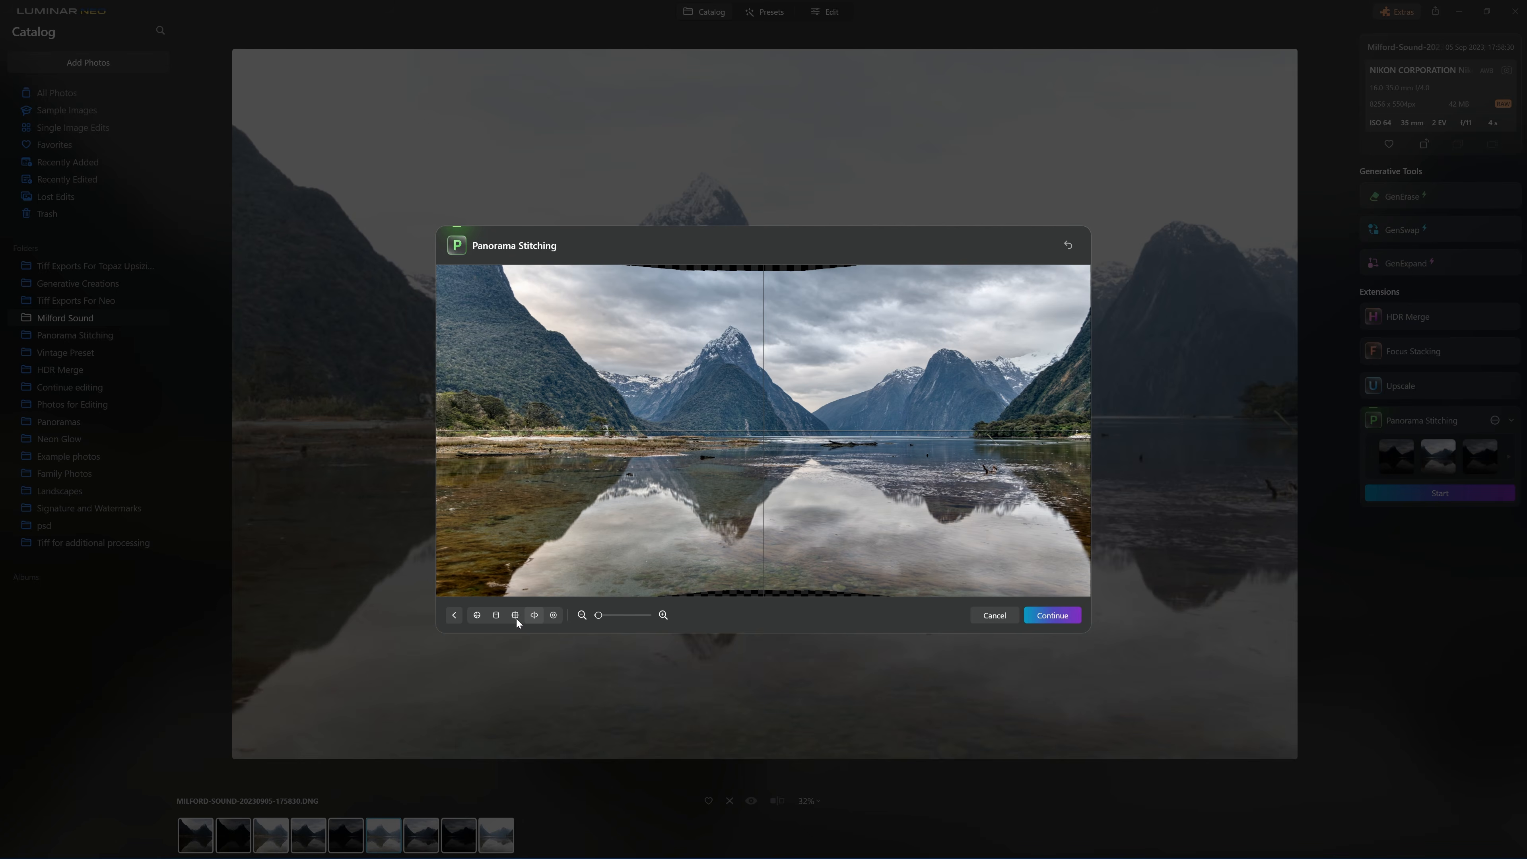
click(552, 615)
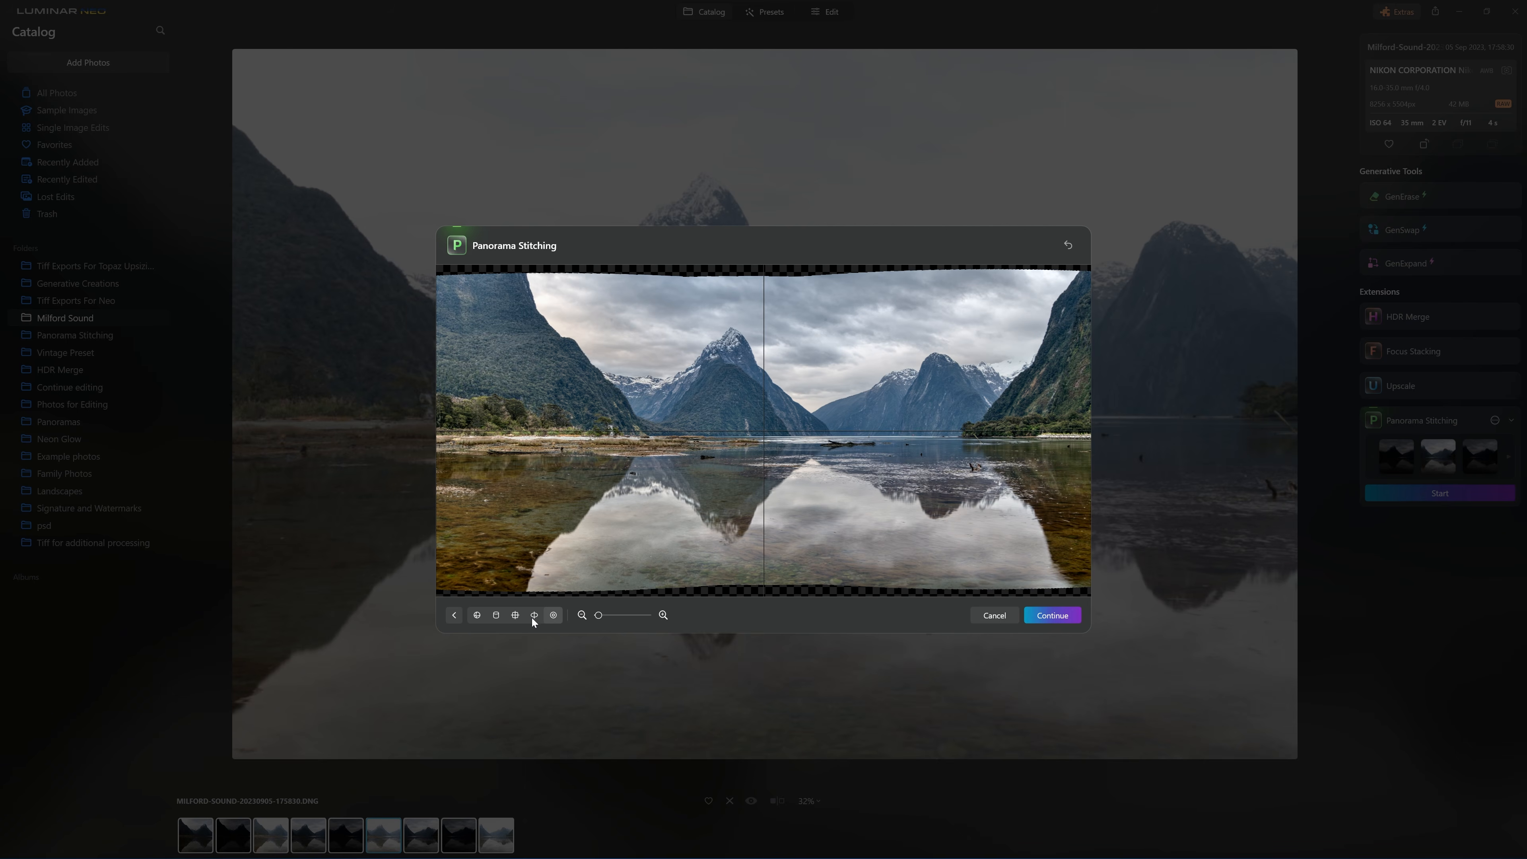
click(532, 618)
click(515, 616)
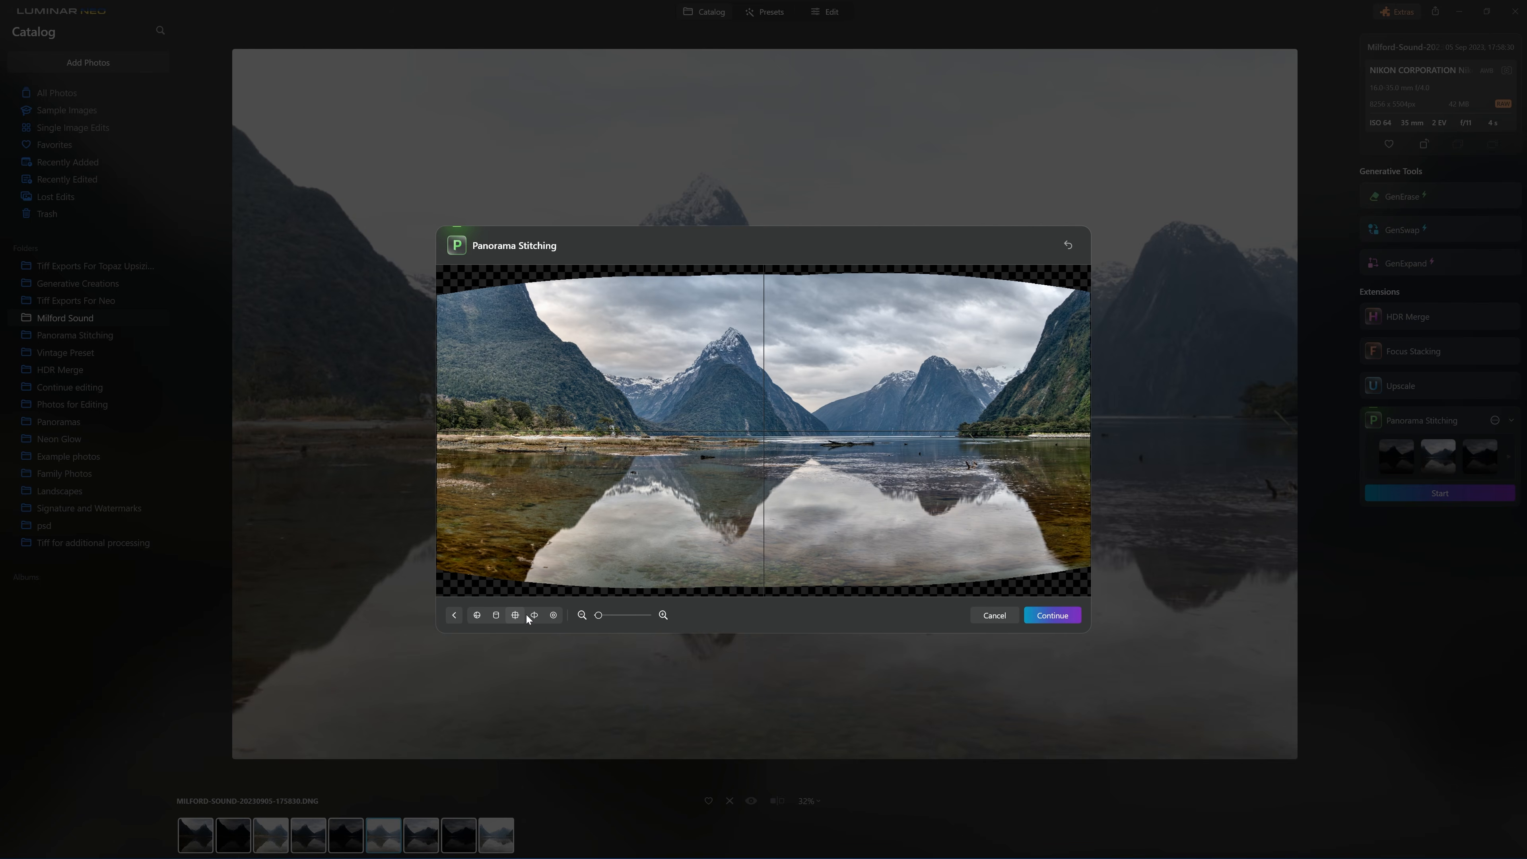
click(532, 614)
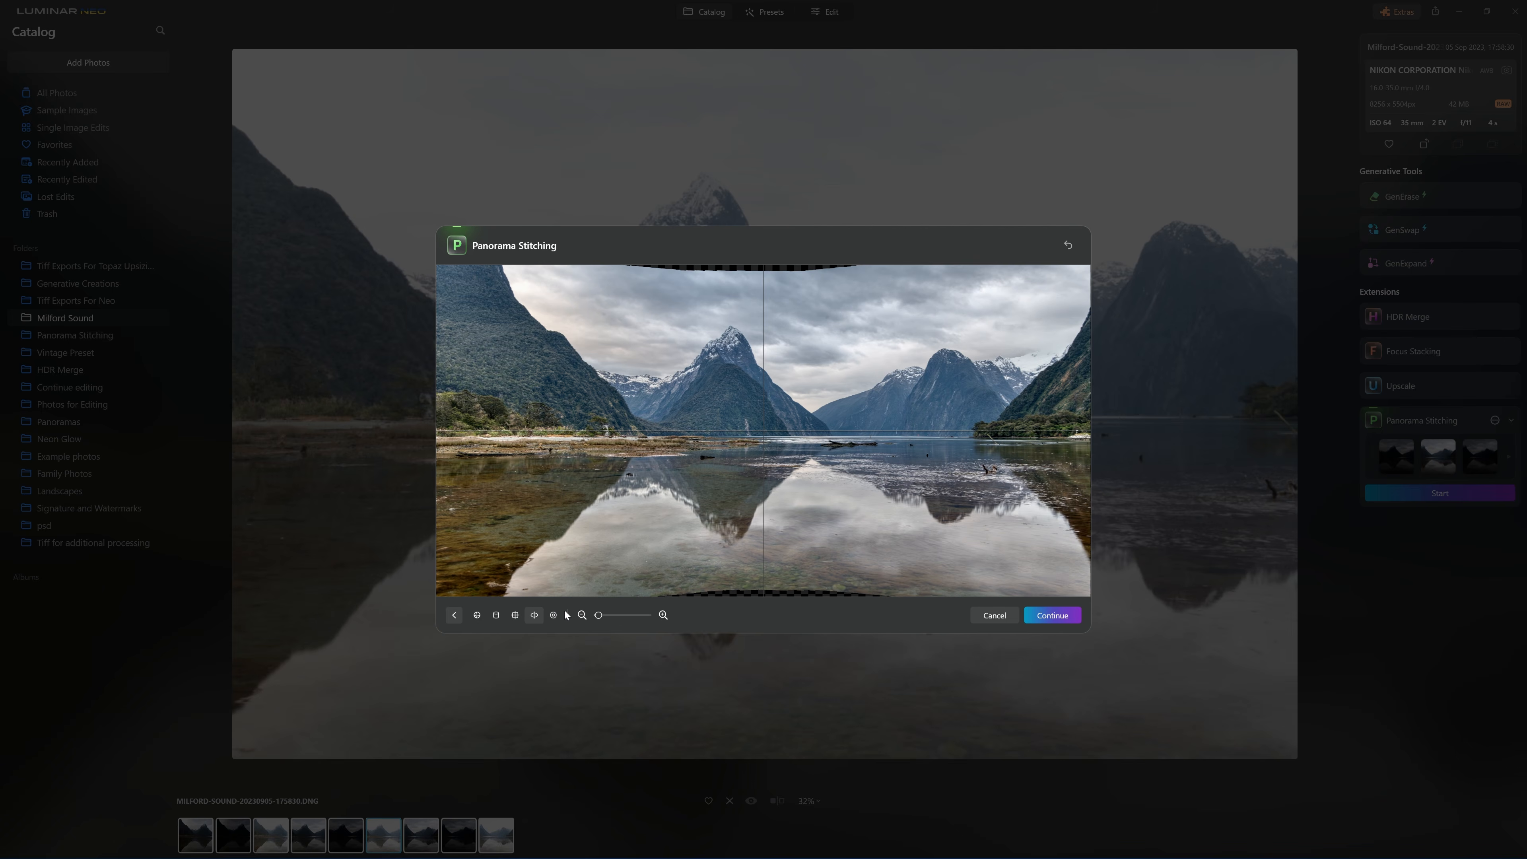
click(476, 615)
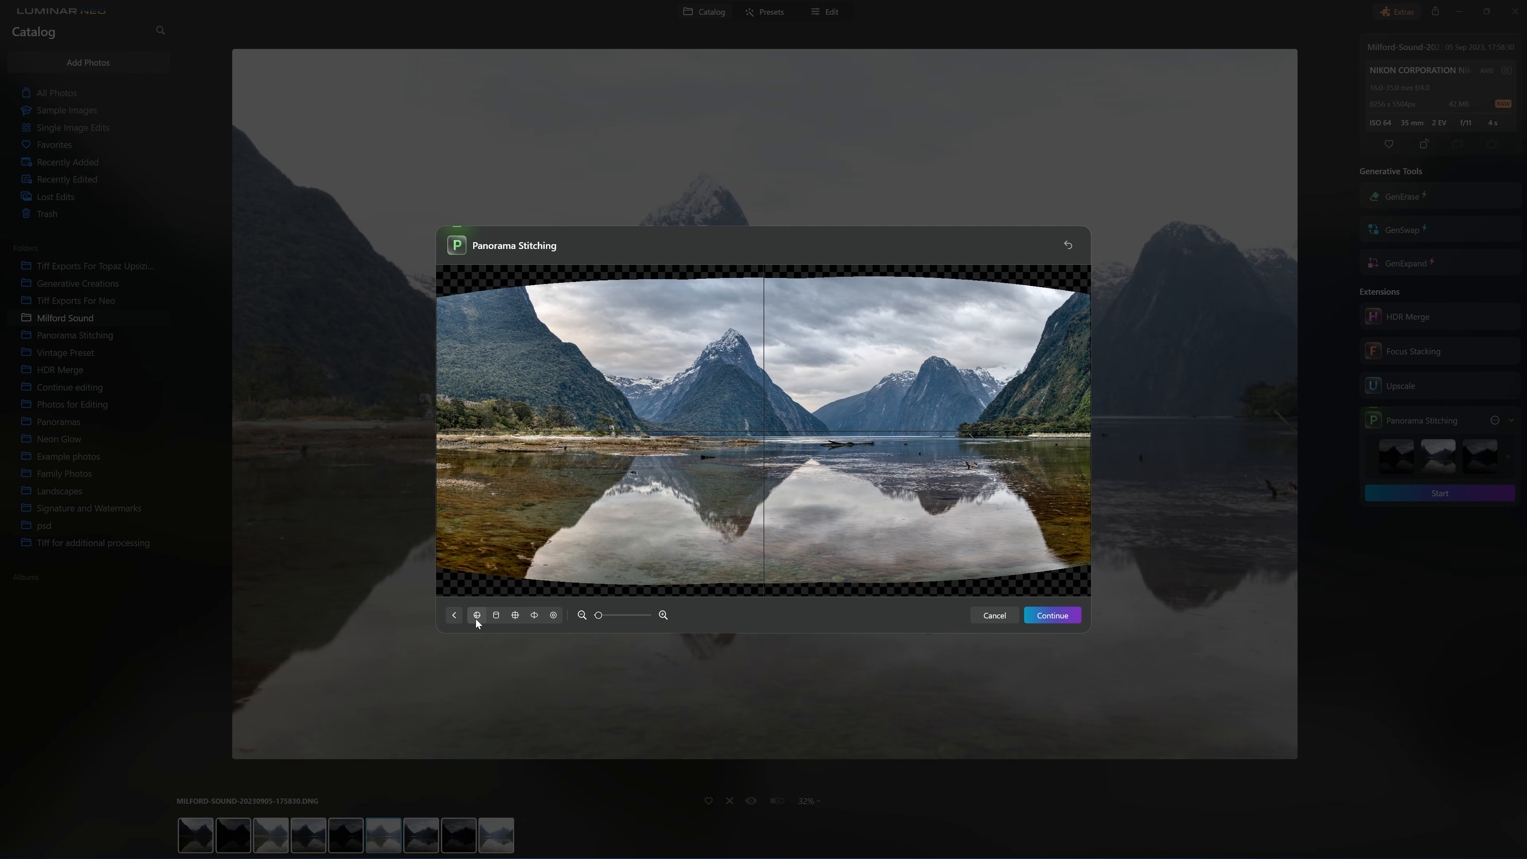
click(496, 615)
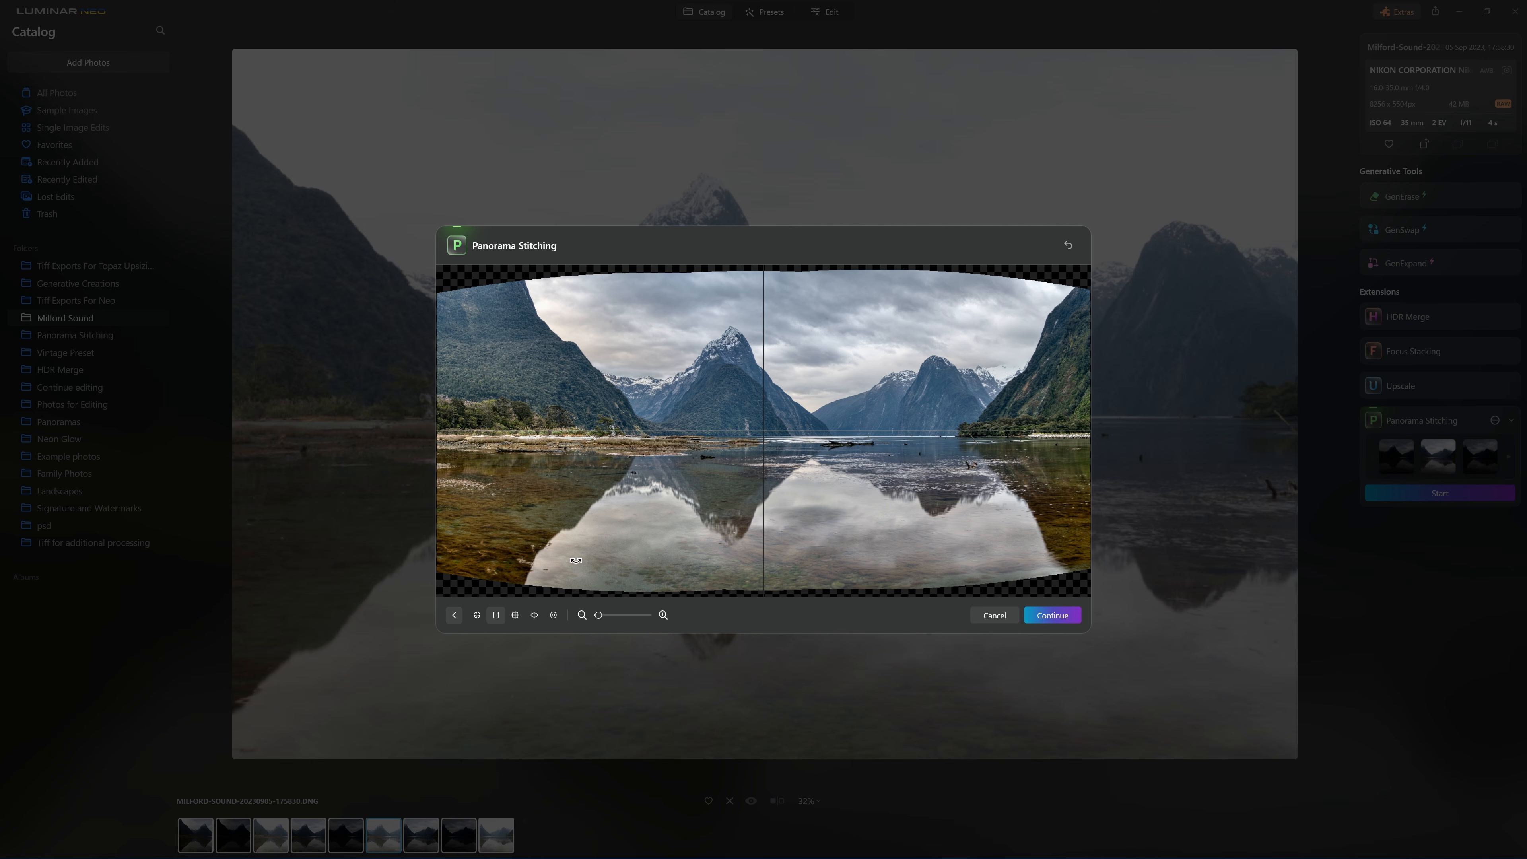
click(475, 619)
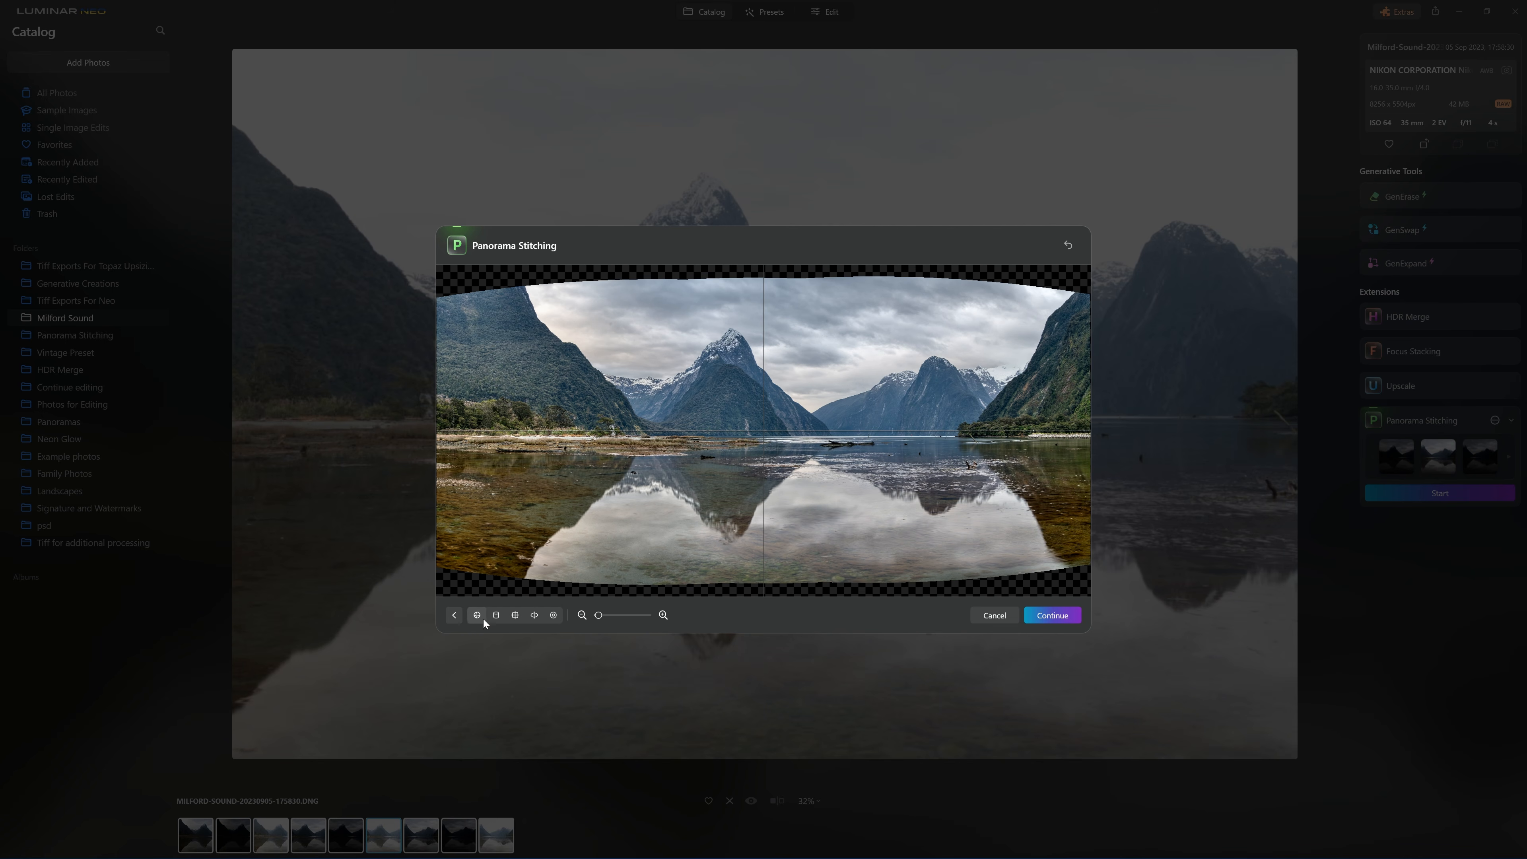
click(496, 615)
Step: Choose the Fisheye projection and proceed to generate the final panorama
click(553, 614)
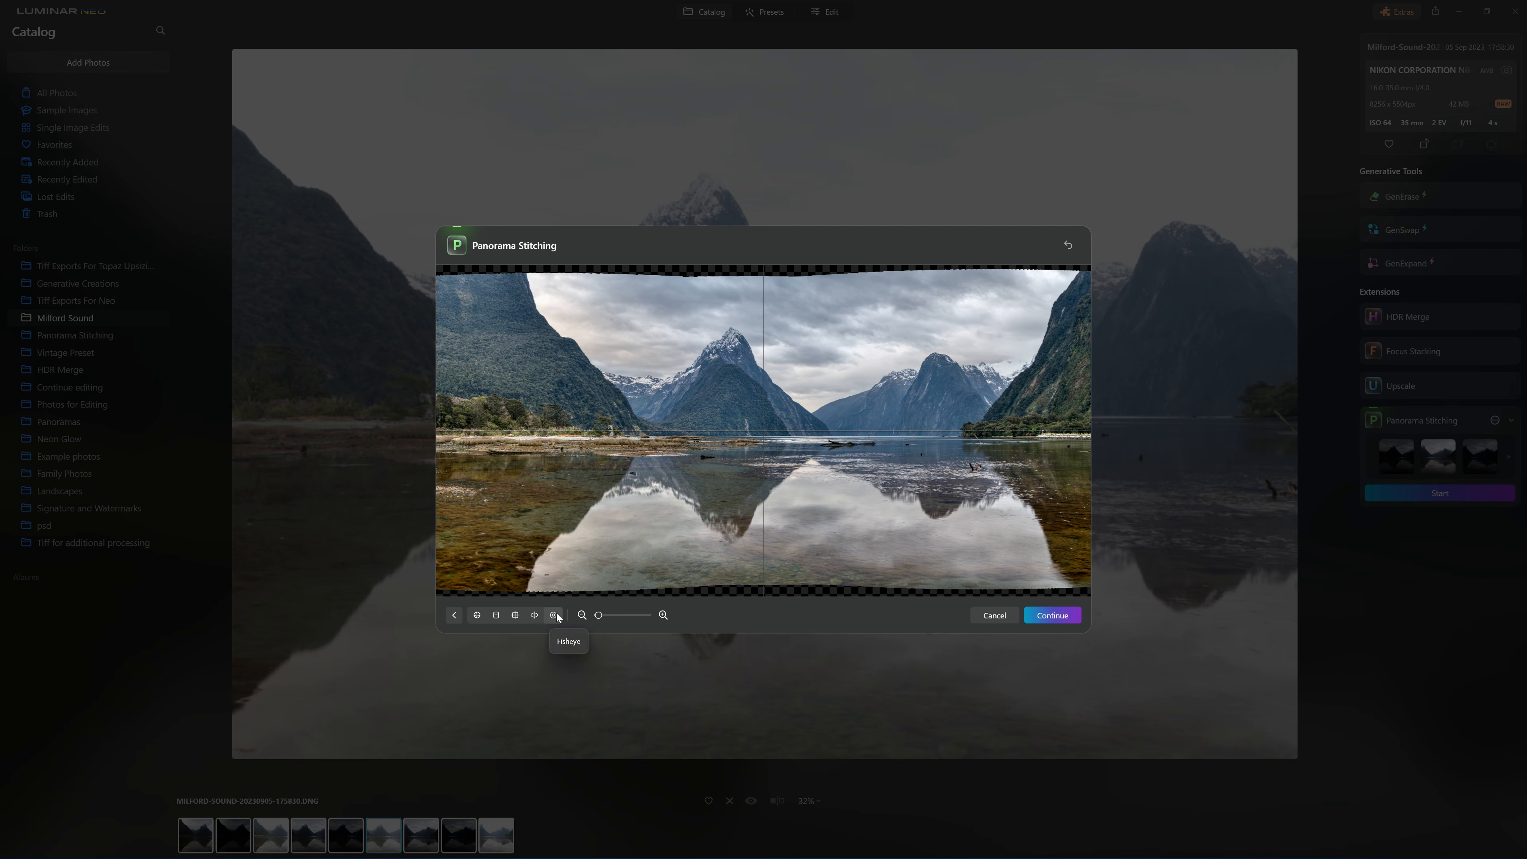
click(1054, 614)
click(1055, 615)
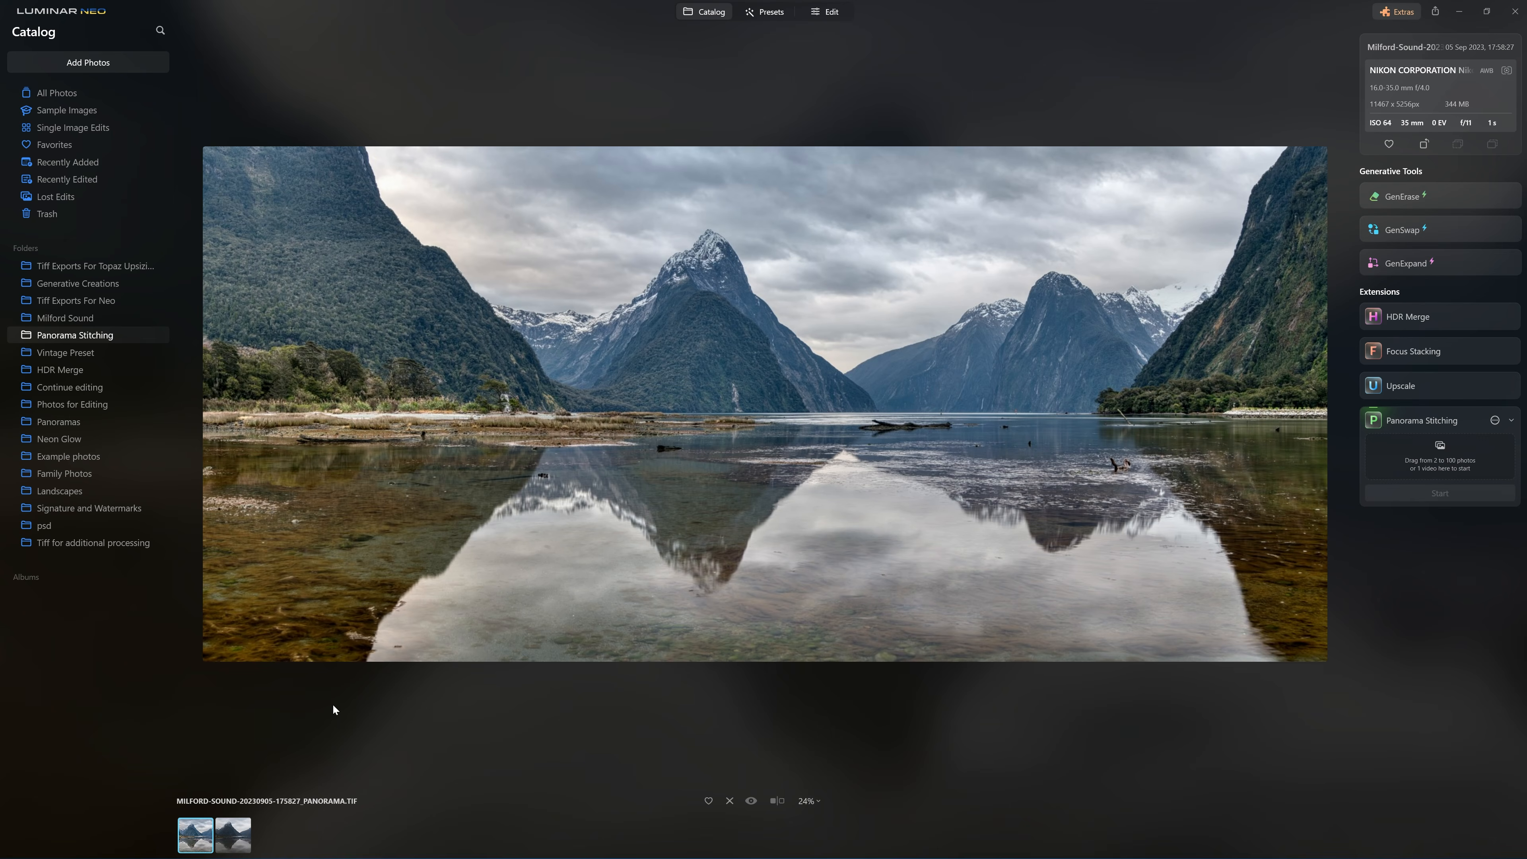
Step: Compare the HDR panorama with the darker single-exposure panorama, and inspect the HDR version's forested mountainside at 100%
click(233, 843)
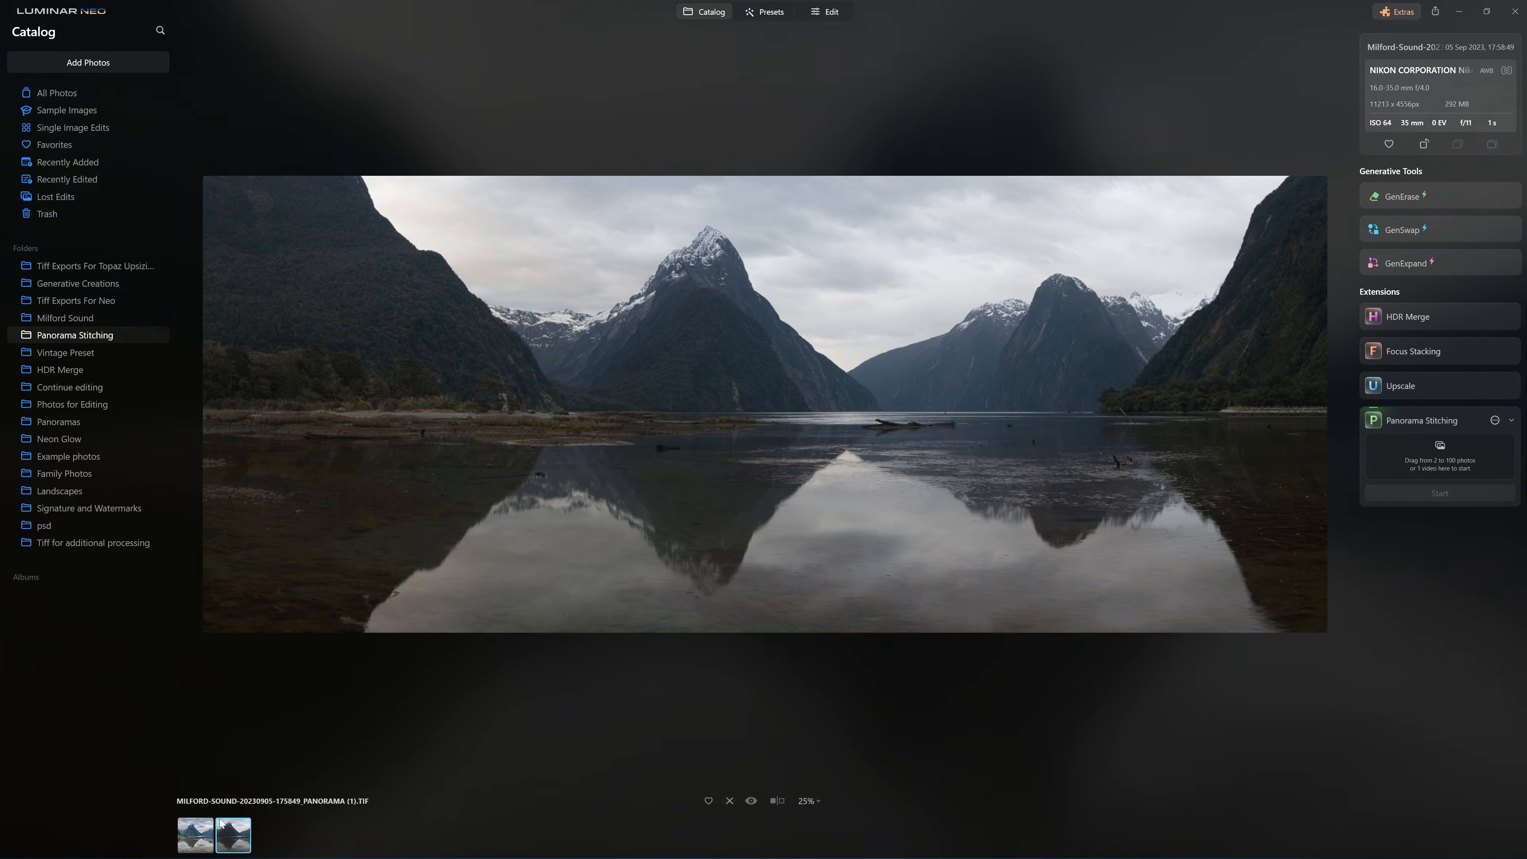
click(194, 843)
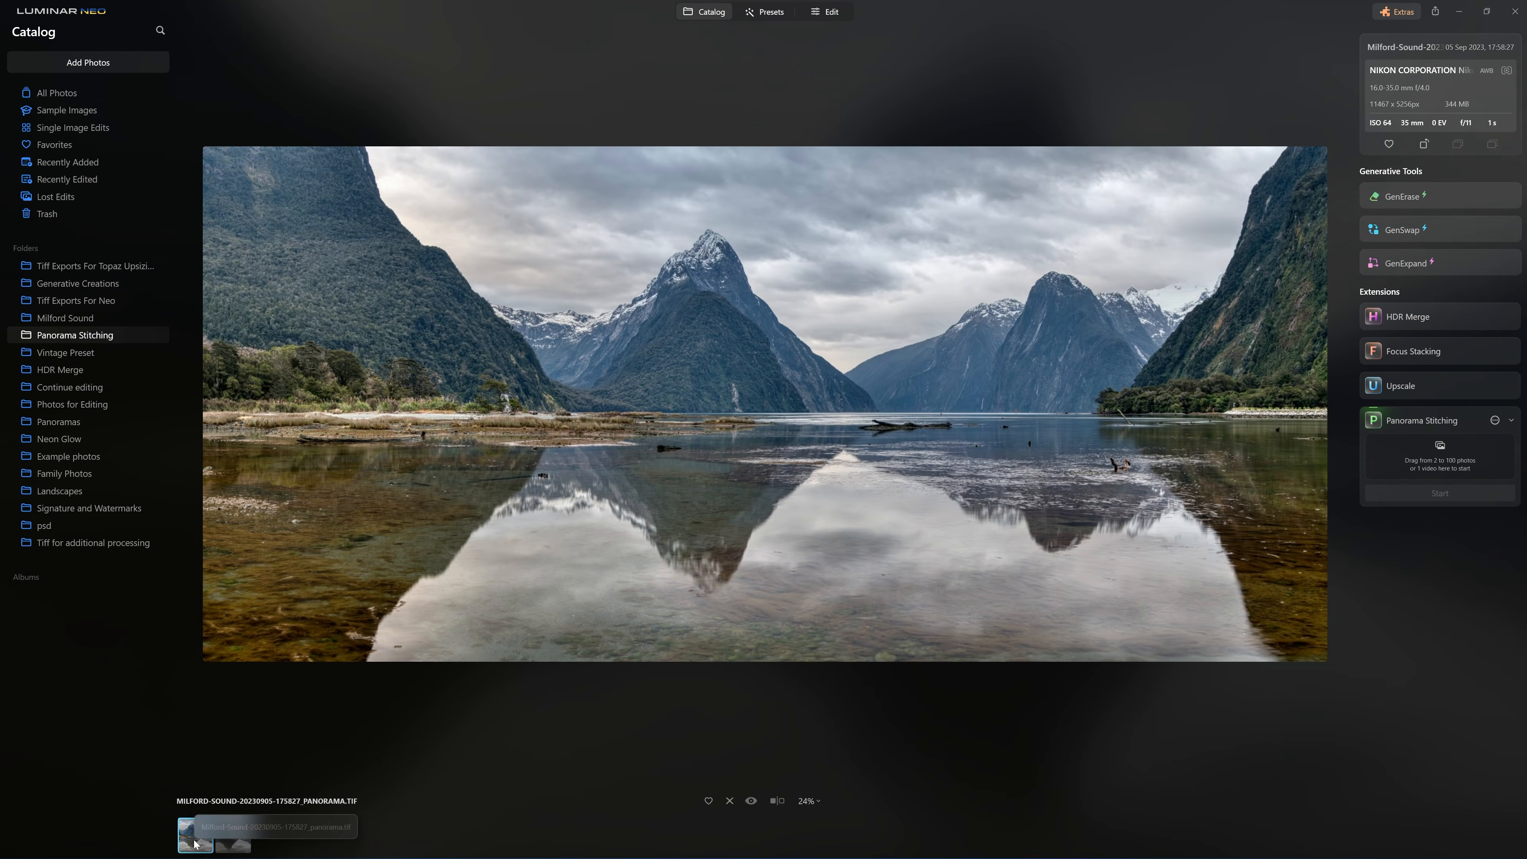
click(224, 841)
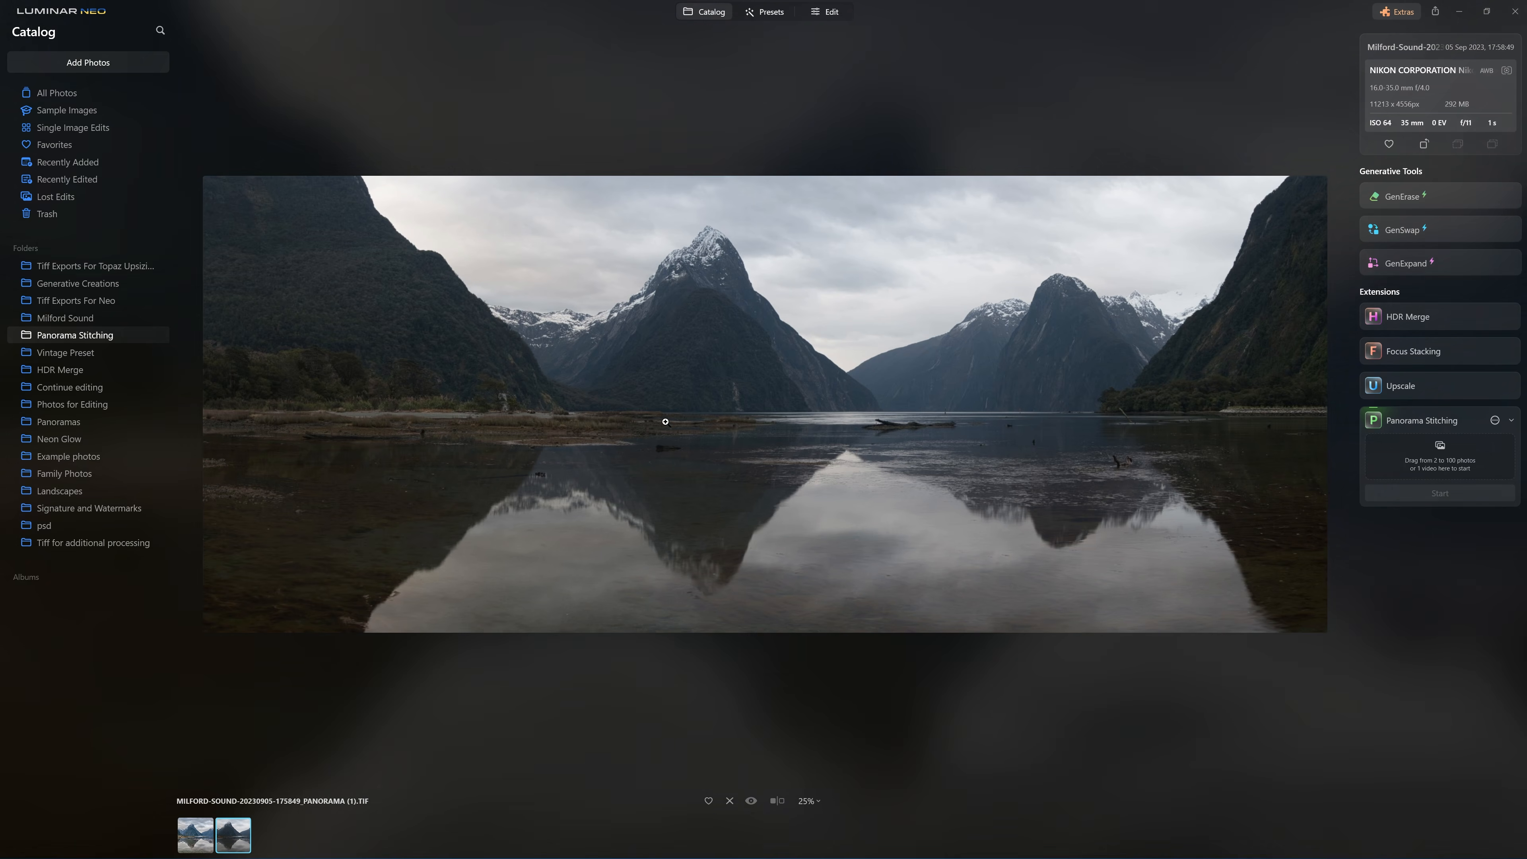
click(205, 836)
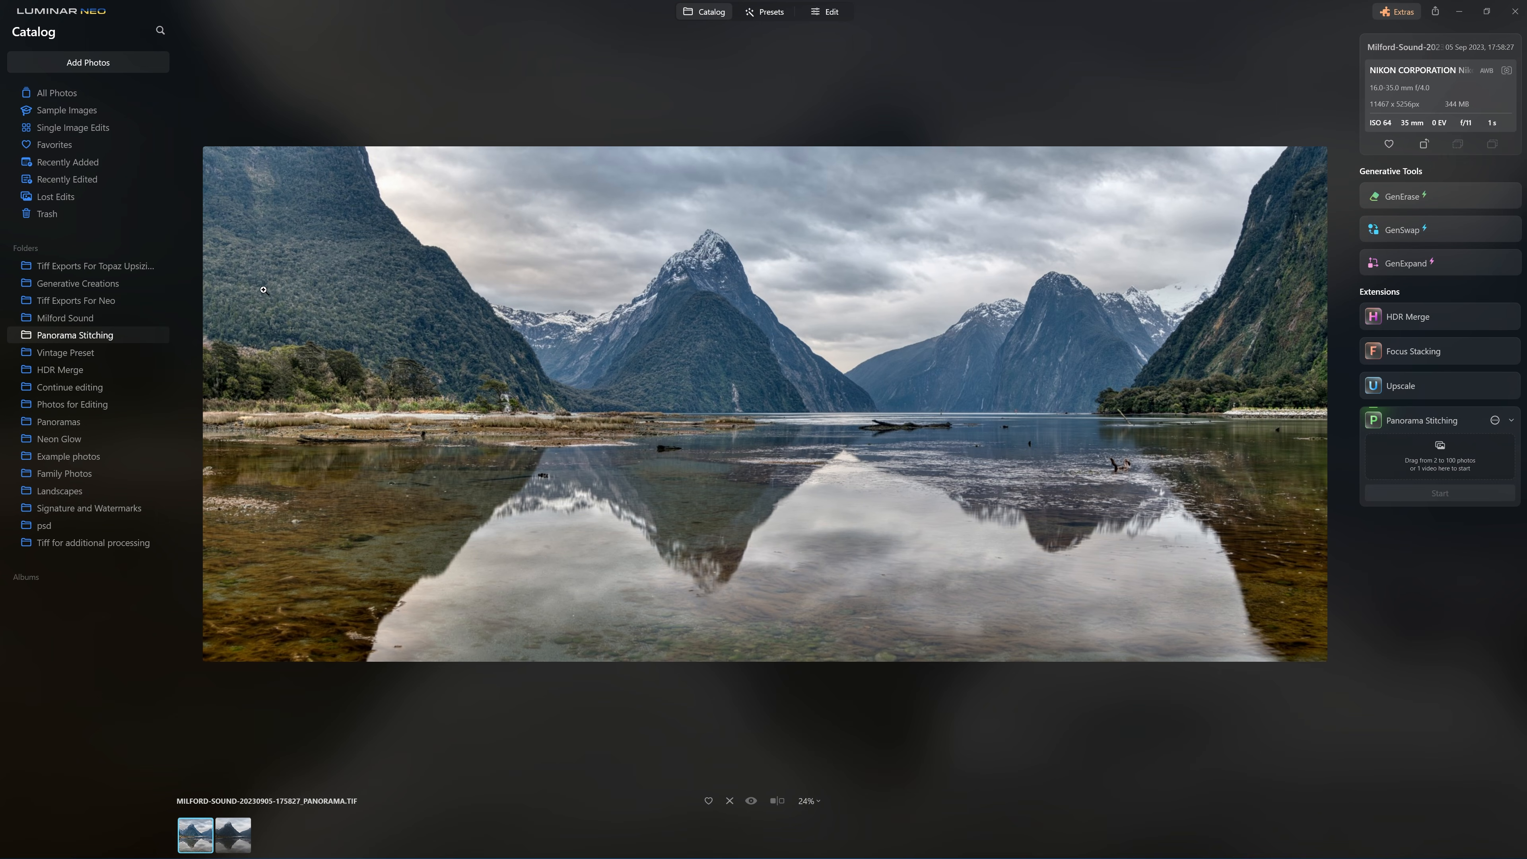
click(255, 262)
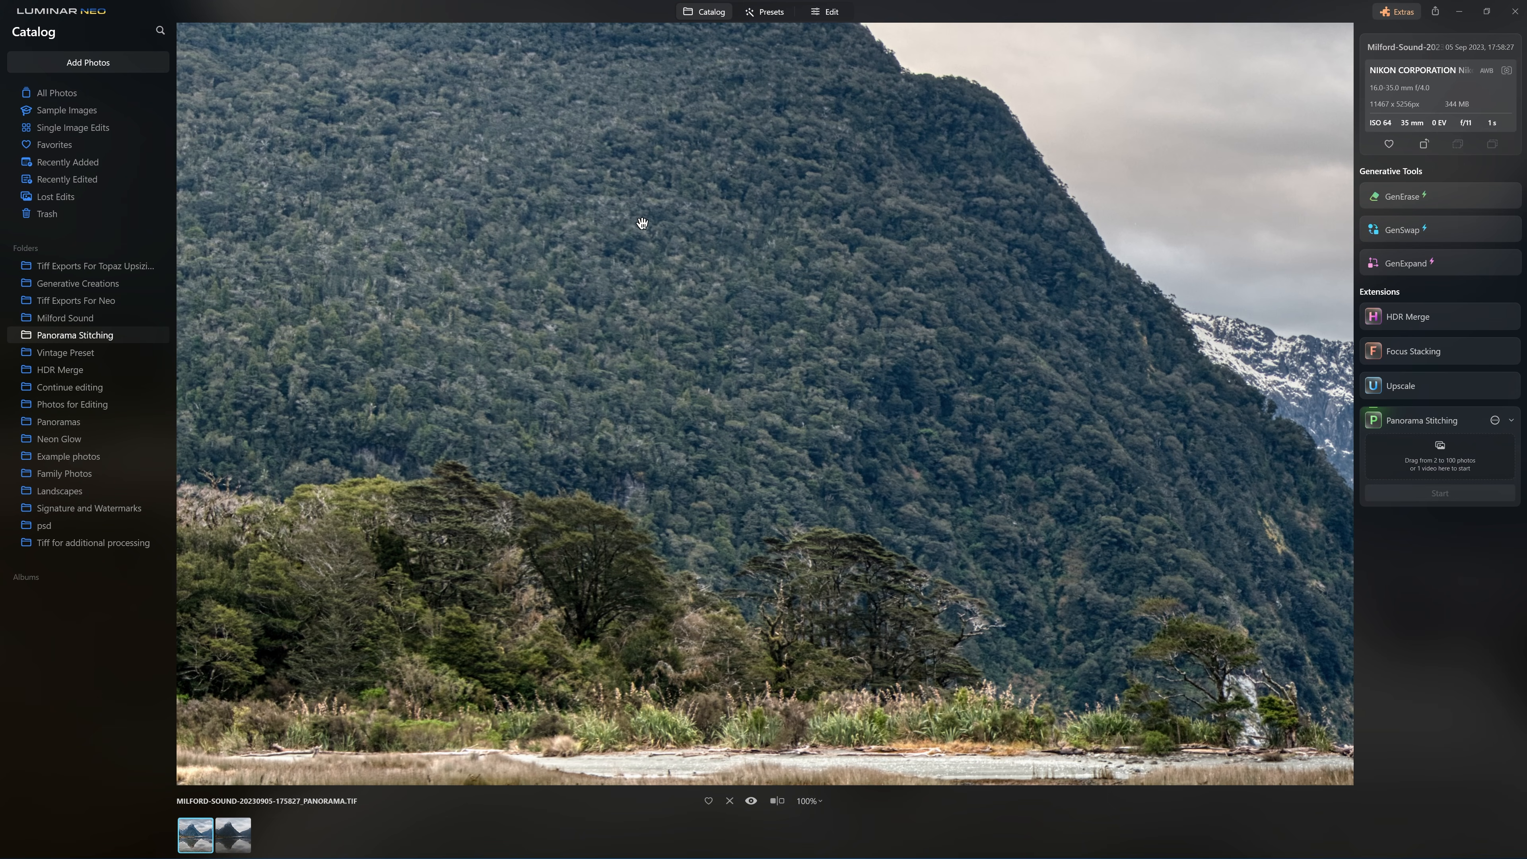
click(561, 253)
Step: Open the HDR panorama for editing in the Develop tool and pull the midpoint of the tone curve slightly down, leaving Exposure at 0
click(825, 11)
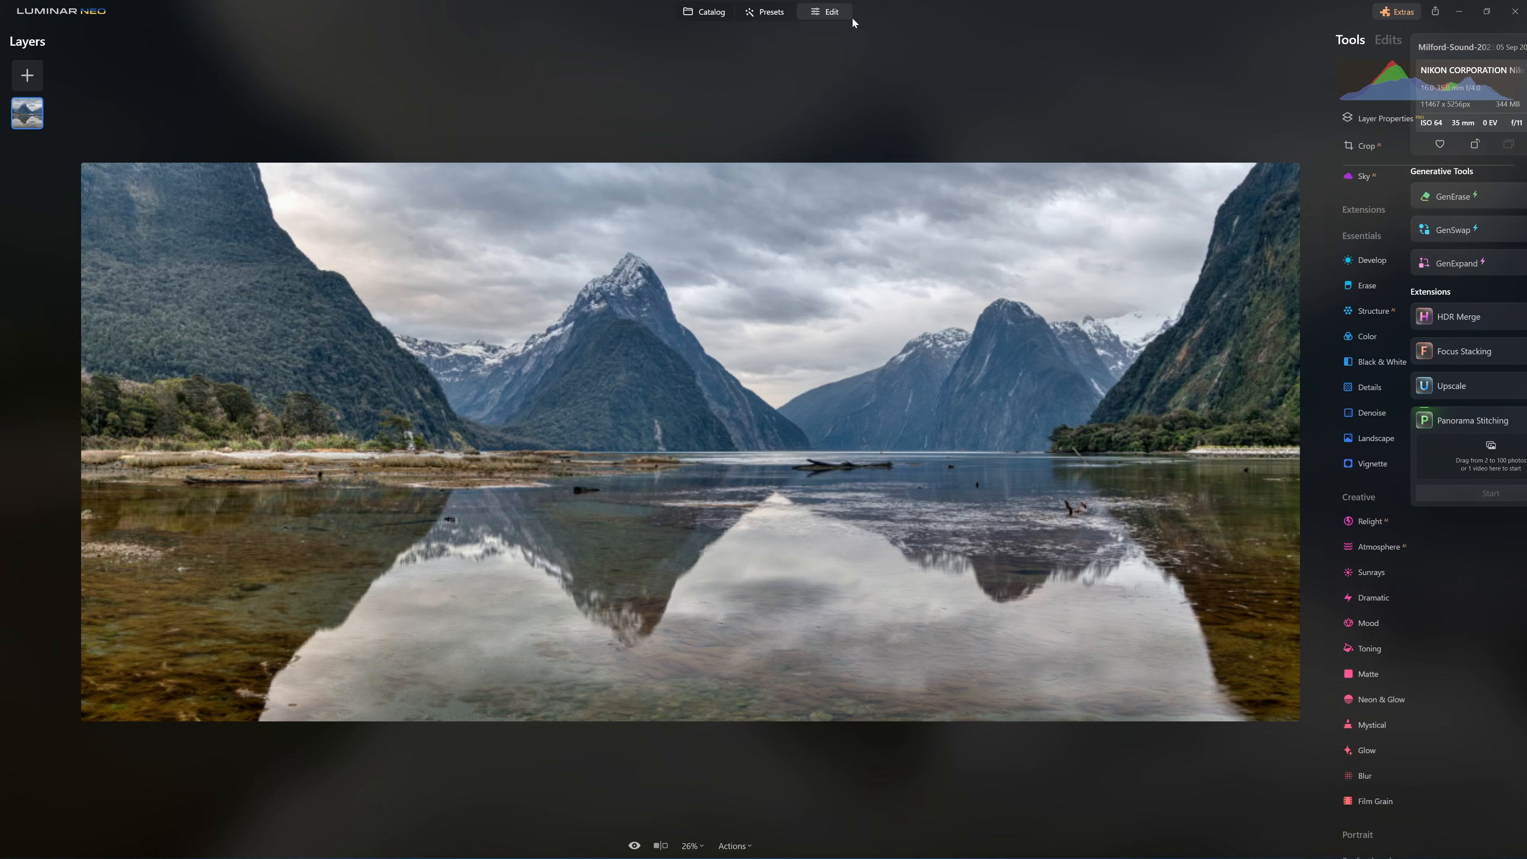
click(1394, 315)
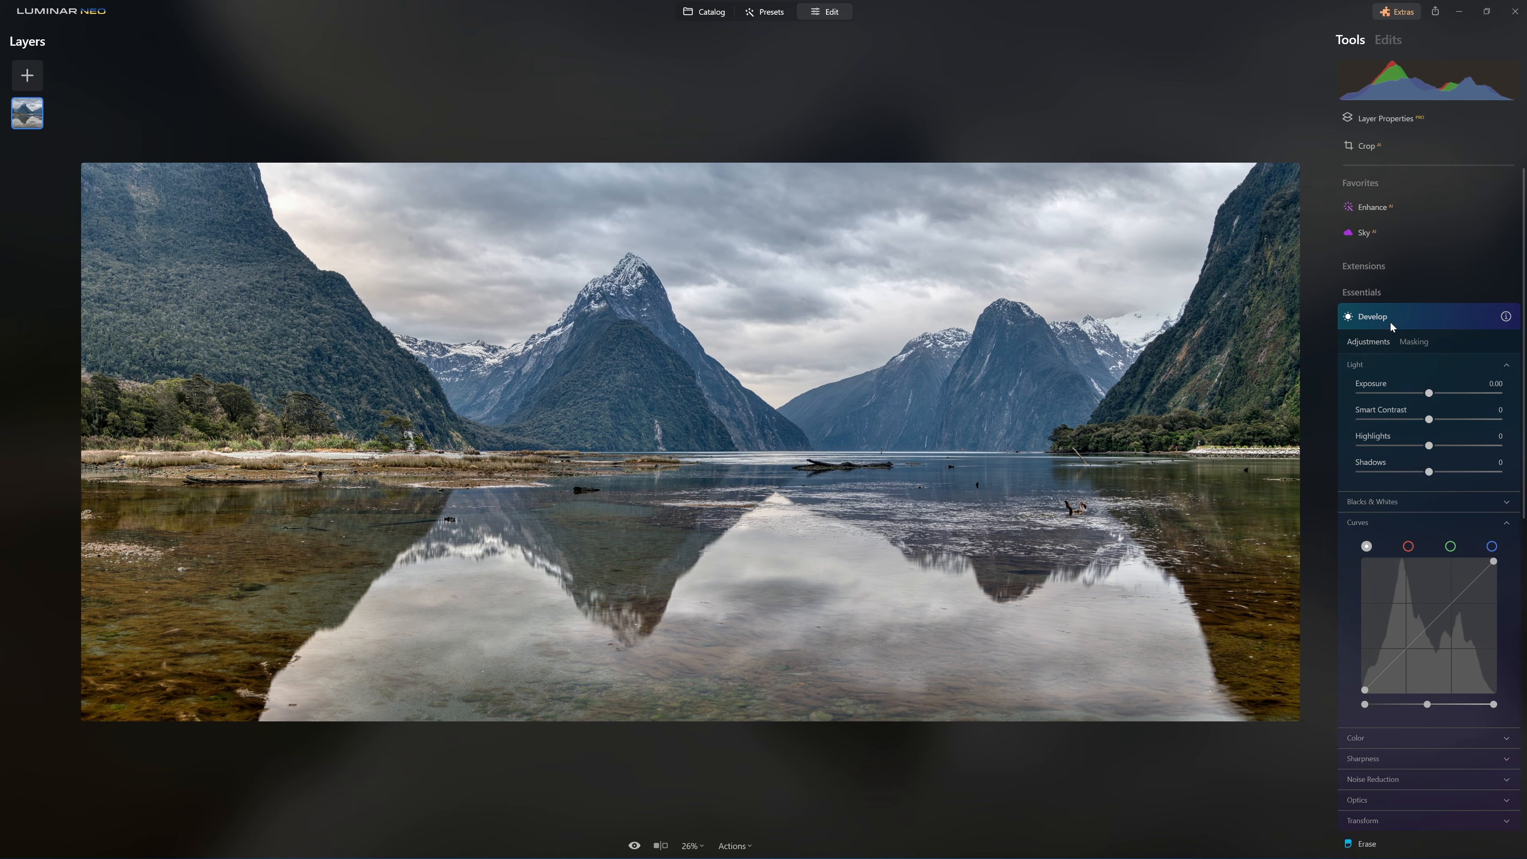
scroll(1390, 322, down, 3)
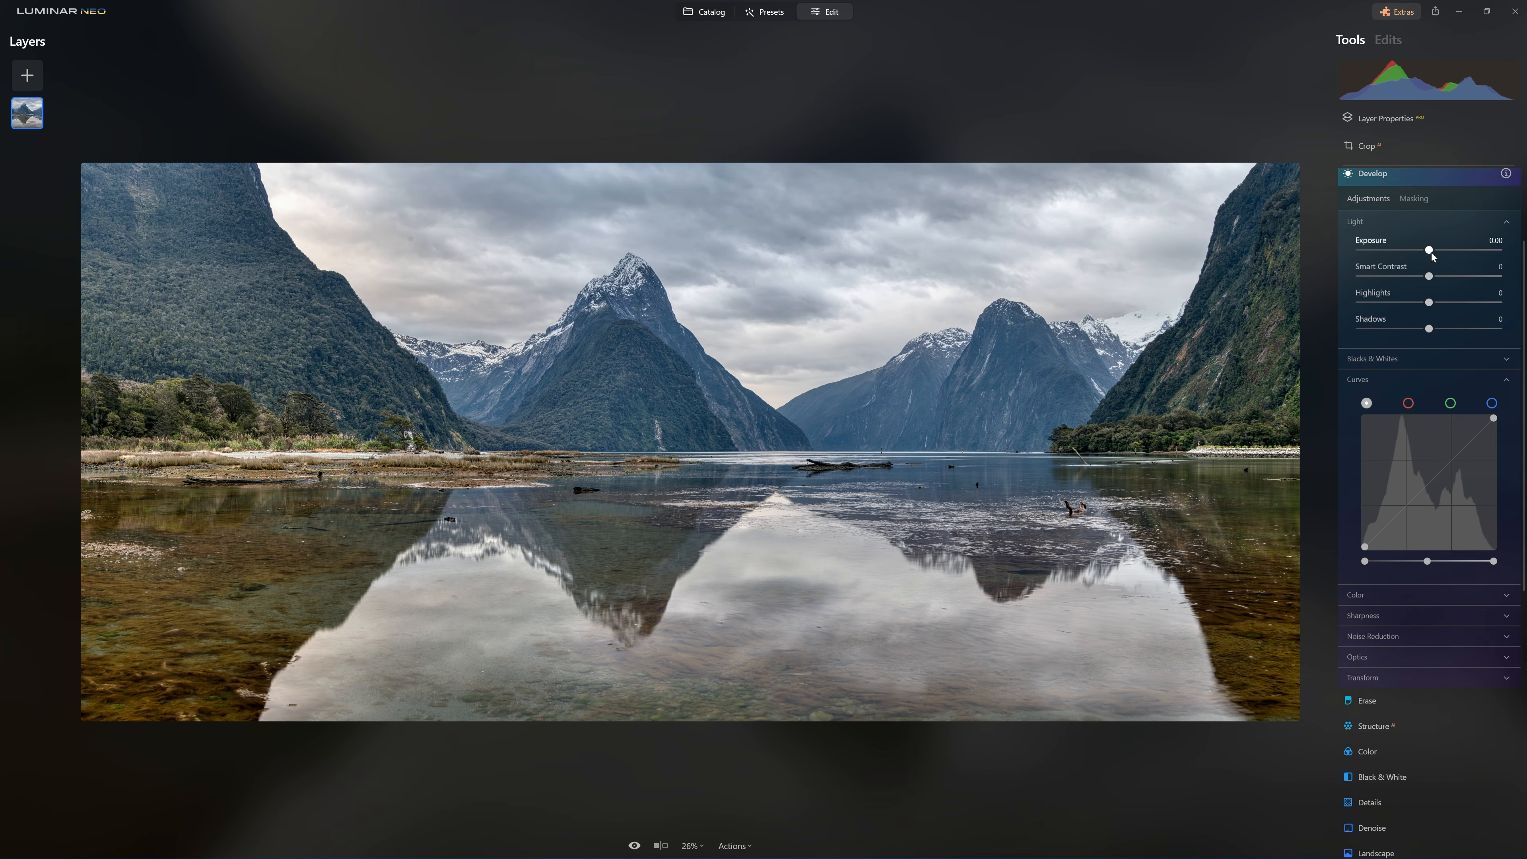
drag(1430, 252, 1416, 248)
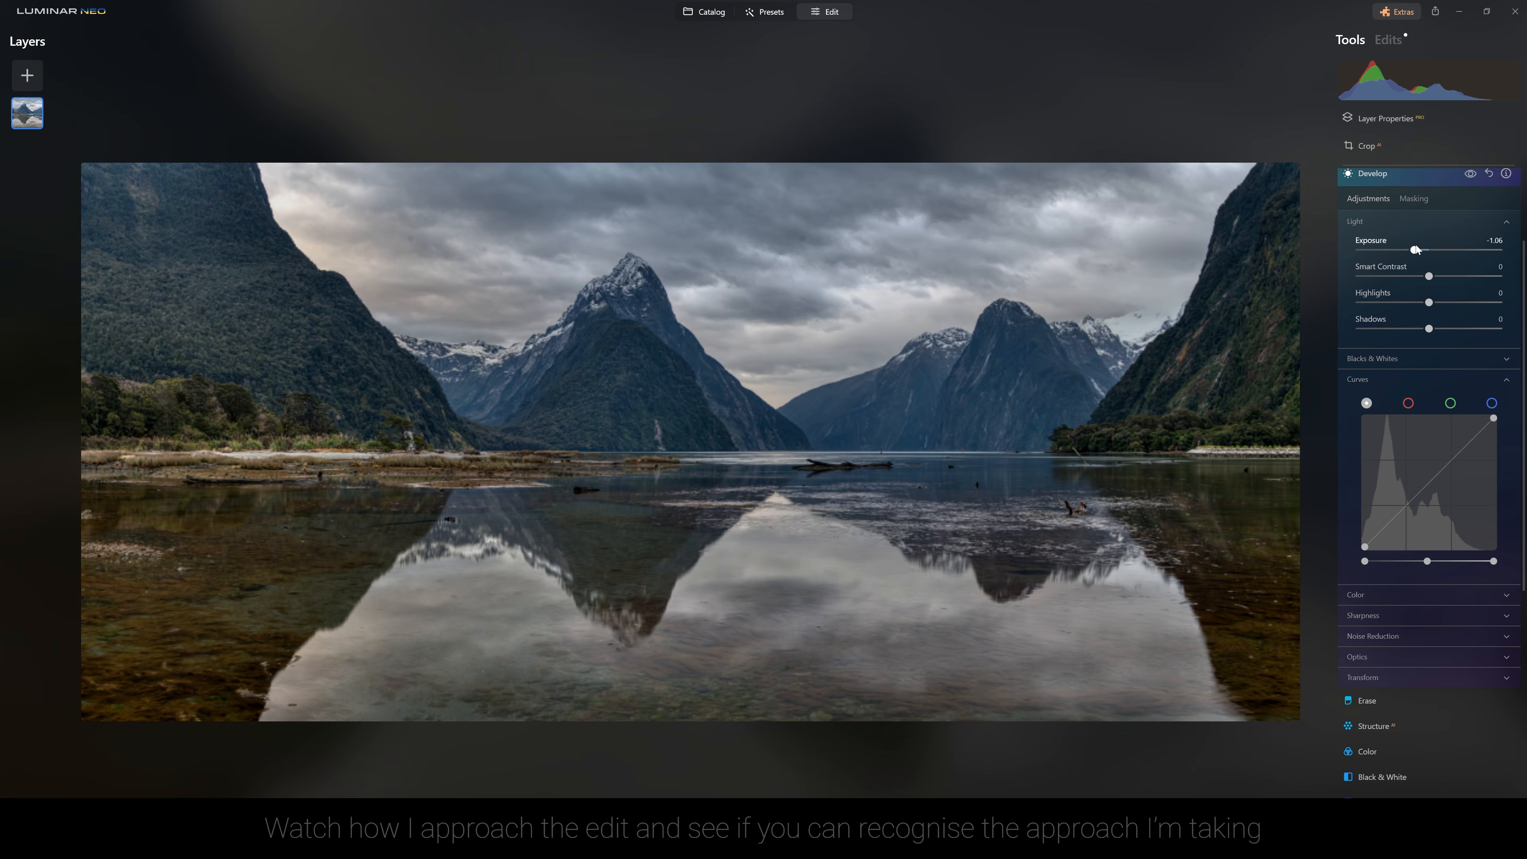
double_click(1416, 249)
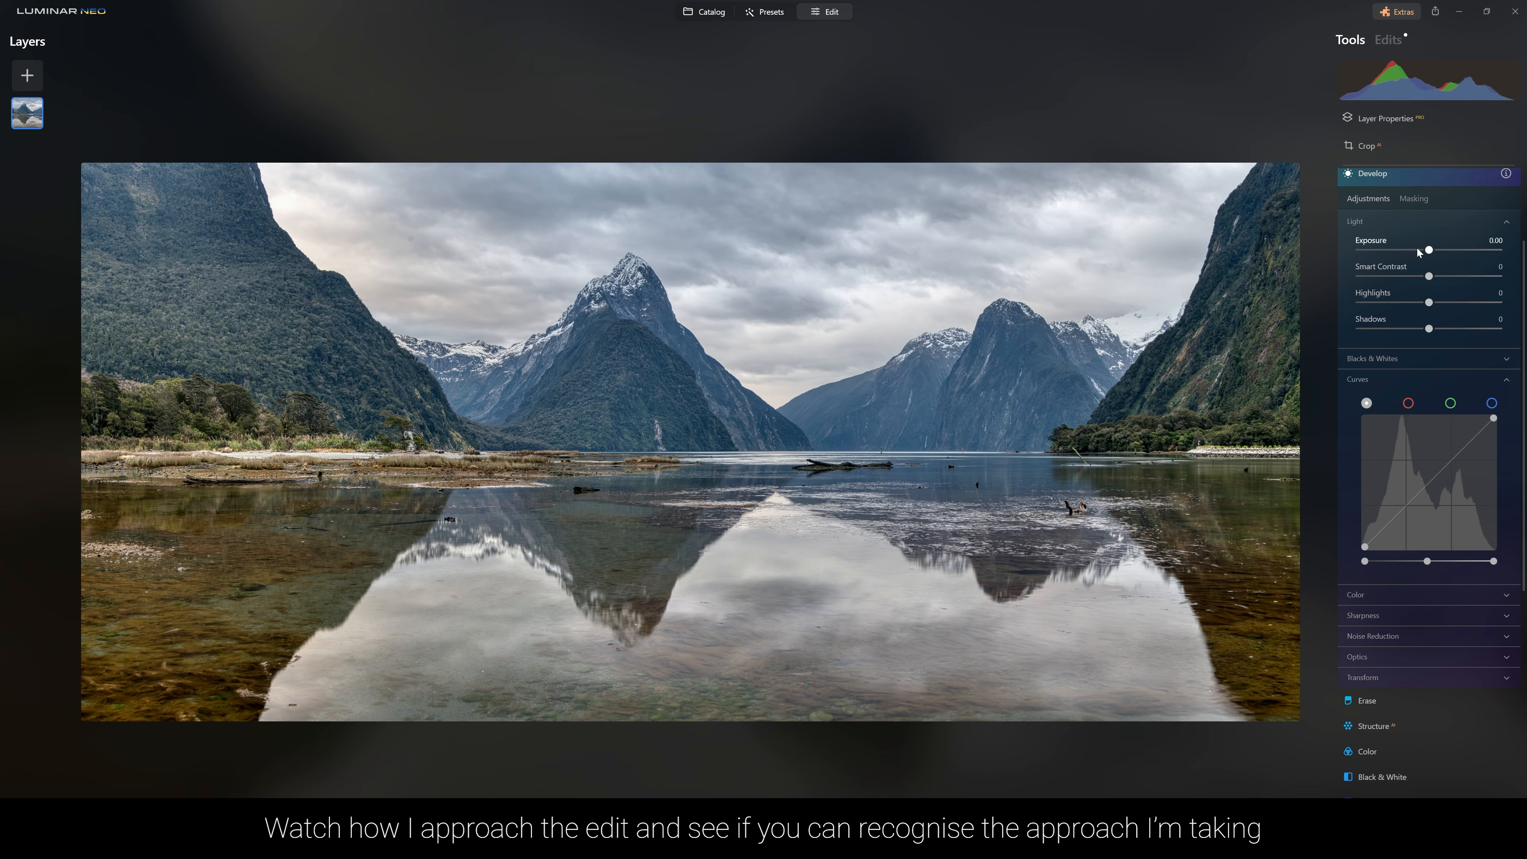
drag(1429, 485, 1436, 487)
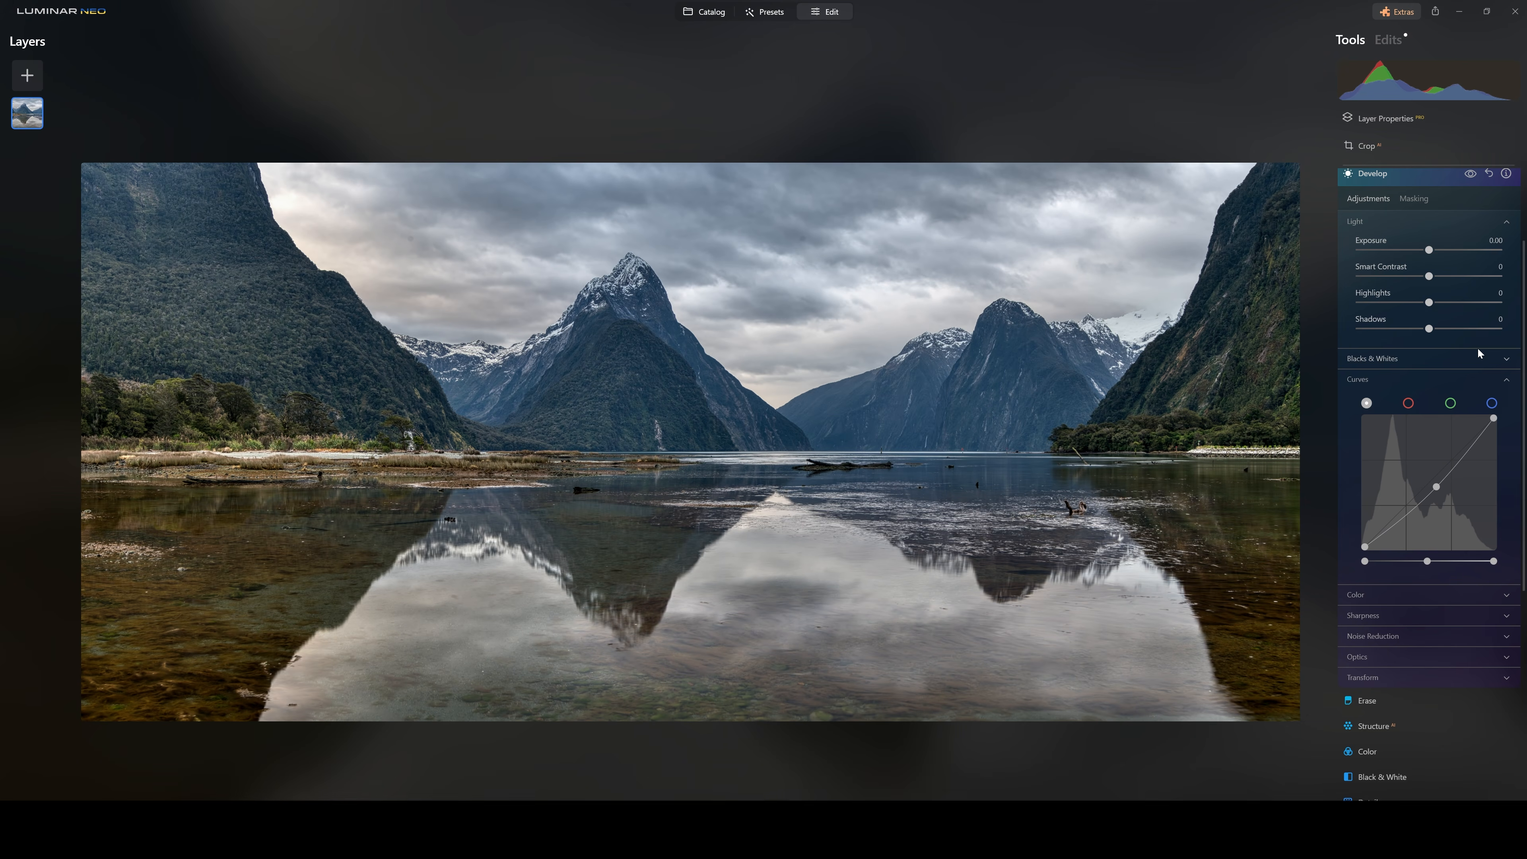
Step: Set Shadows to -53, Highlights to 29 and Smart Contrast to 17 in Develop
drag(1429, 330, 1452, 309)
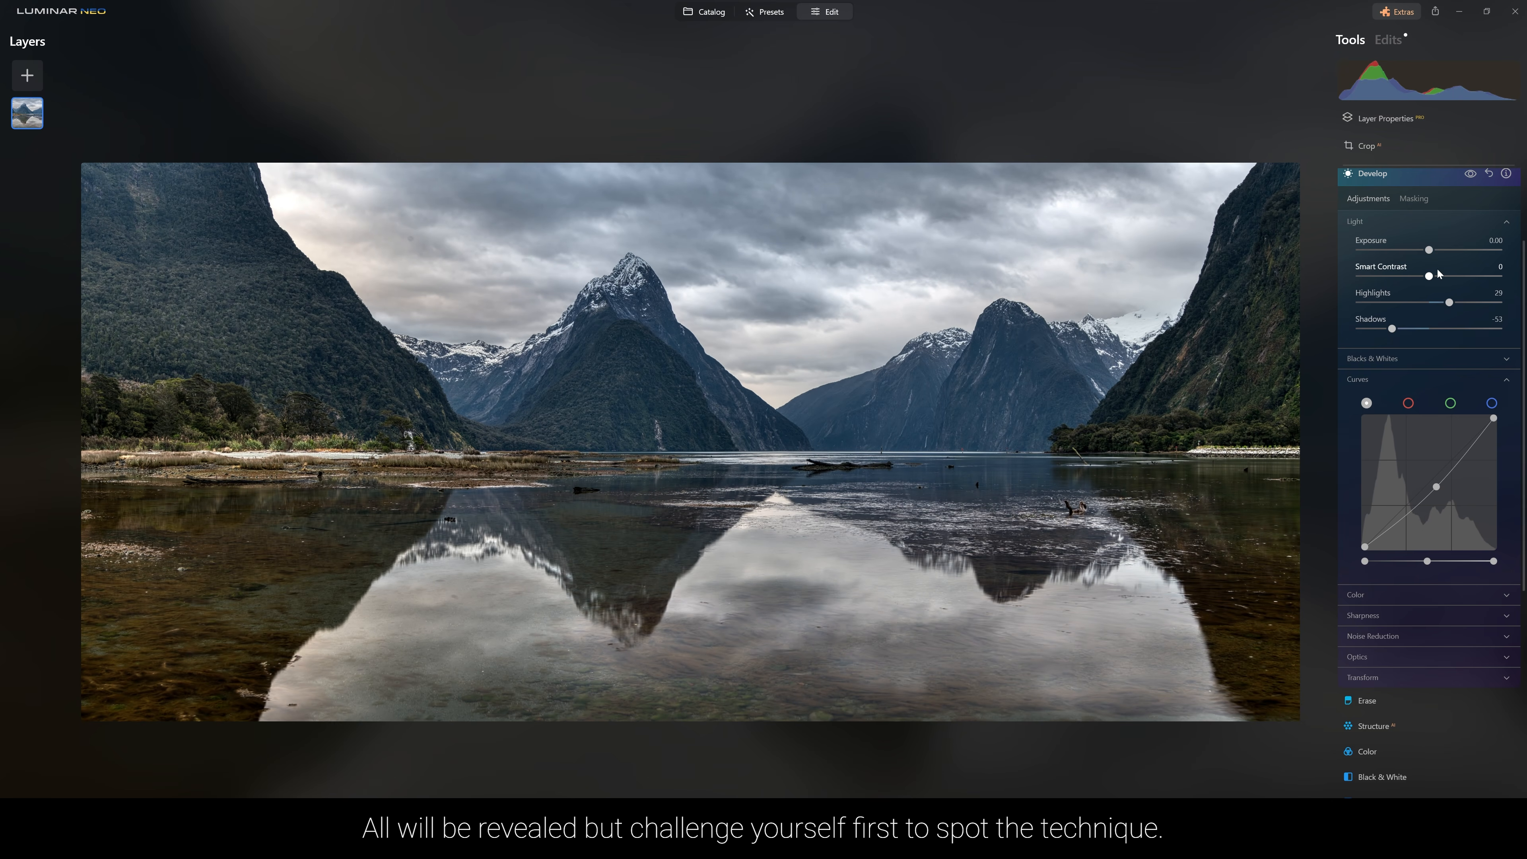
drag(1430, 276, 1514, 280)
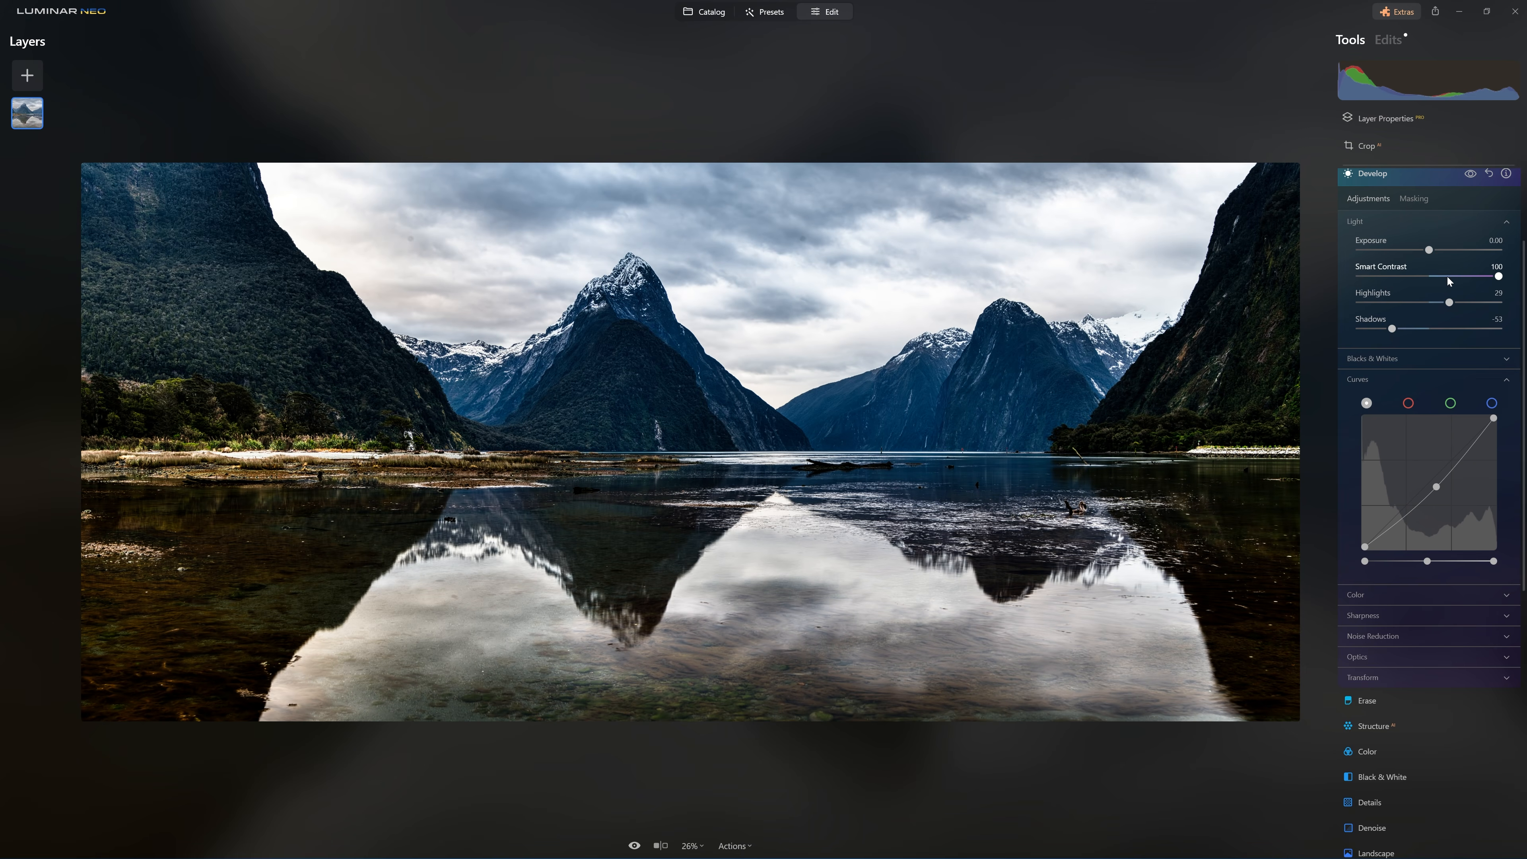
drag(1448, 280, 1439, 285)
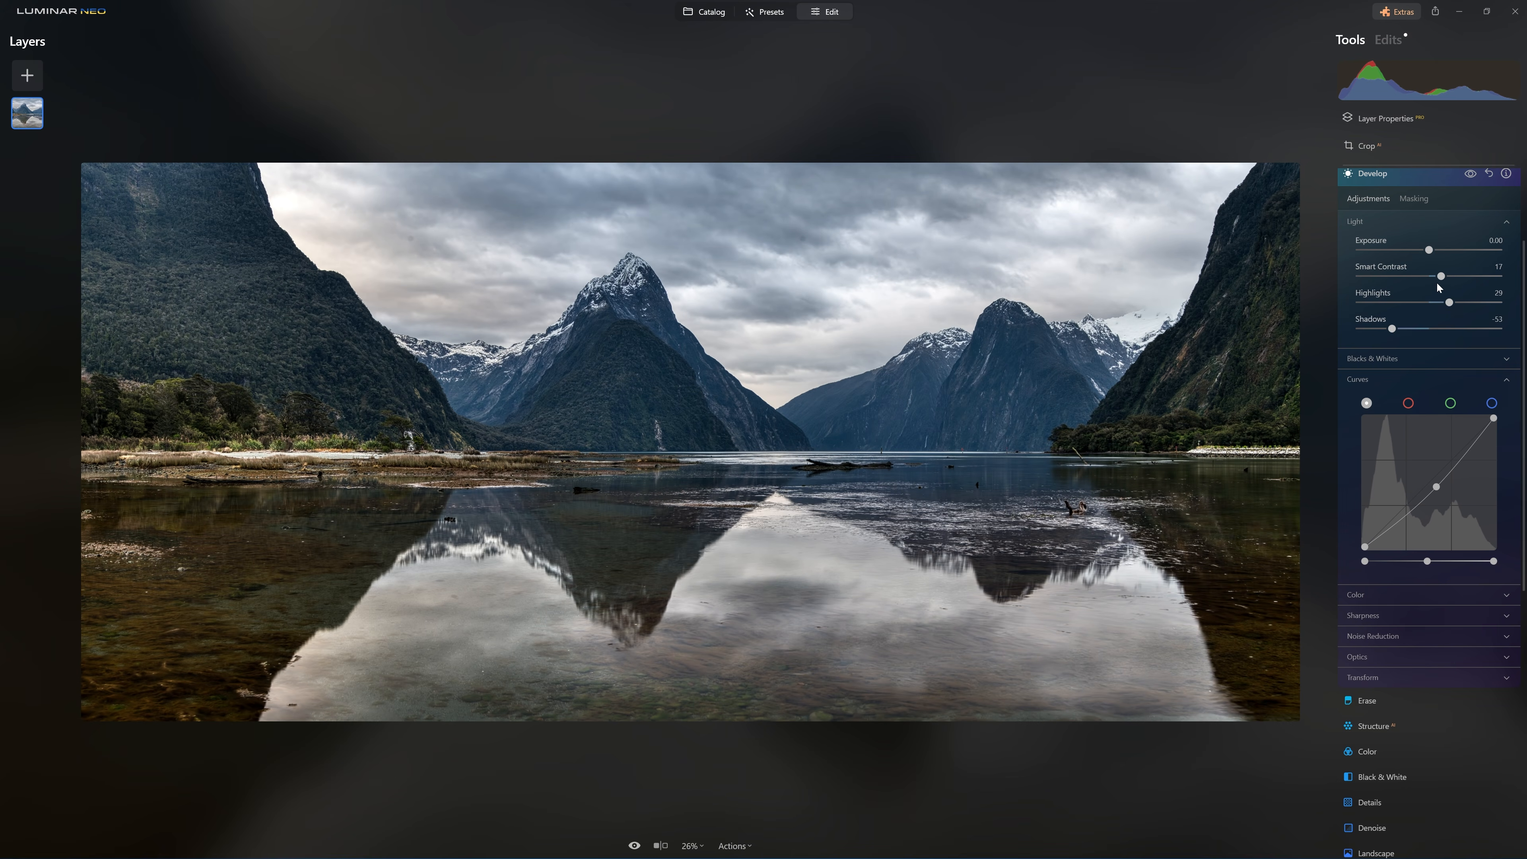
Step: Compare the panorama with and without the Develop adjustments using the quick preview
click(1468, 178)
click(1466, 180)
click(1467, 179)
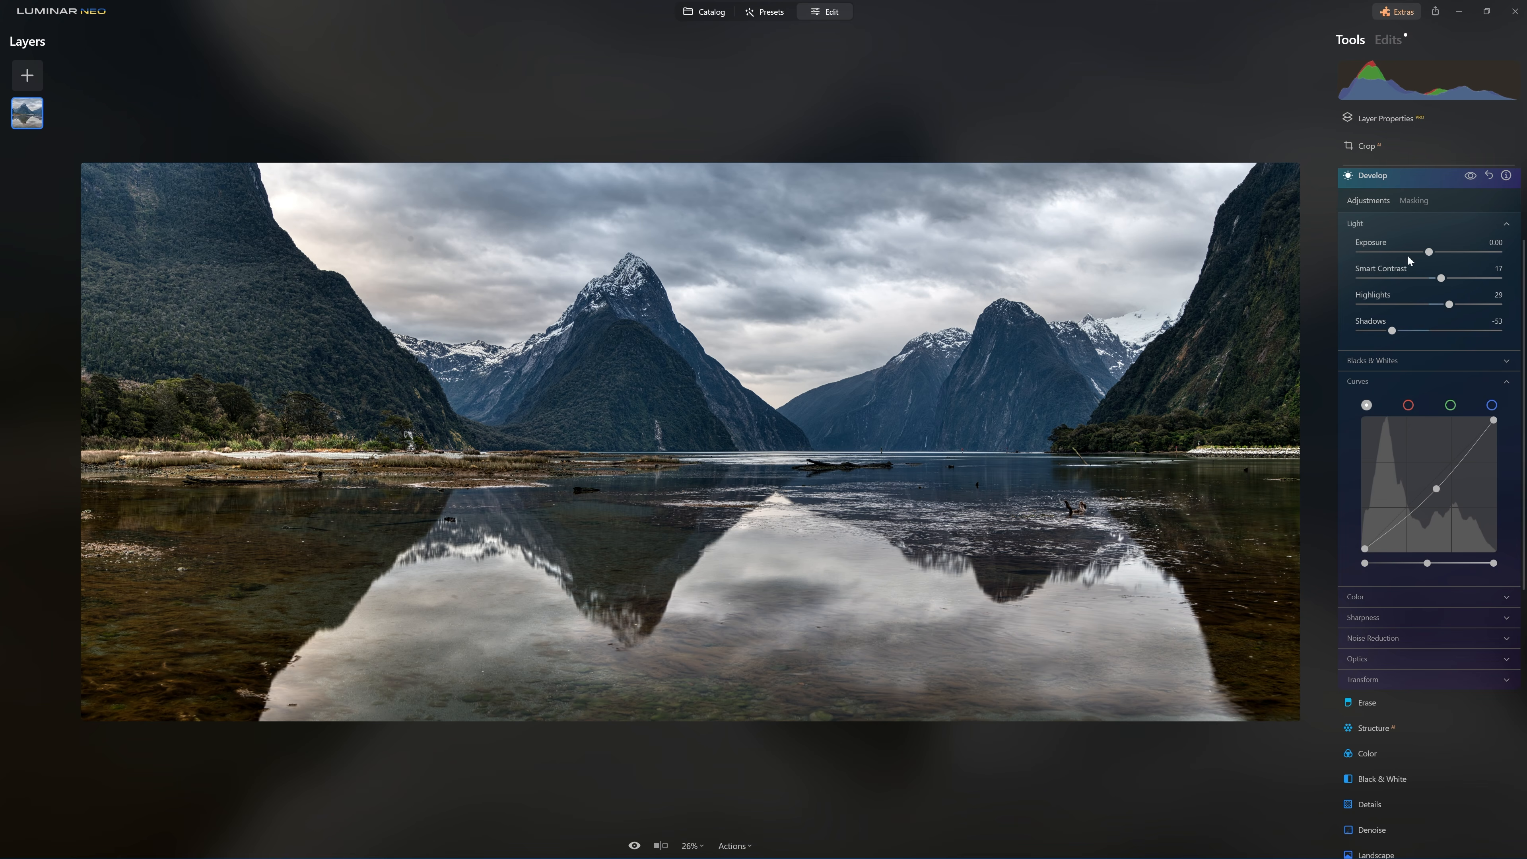
click(1468, 181)
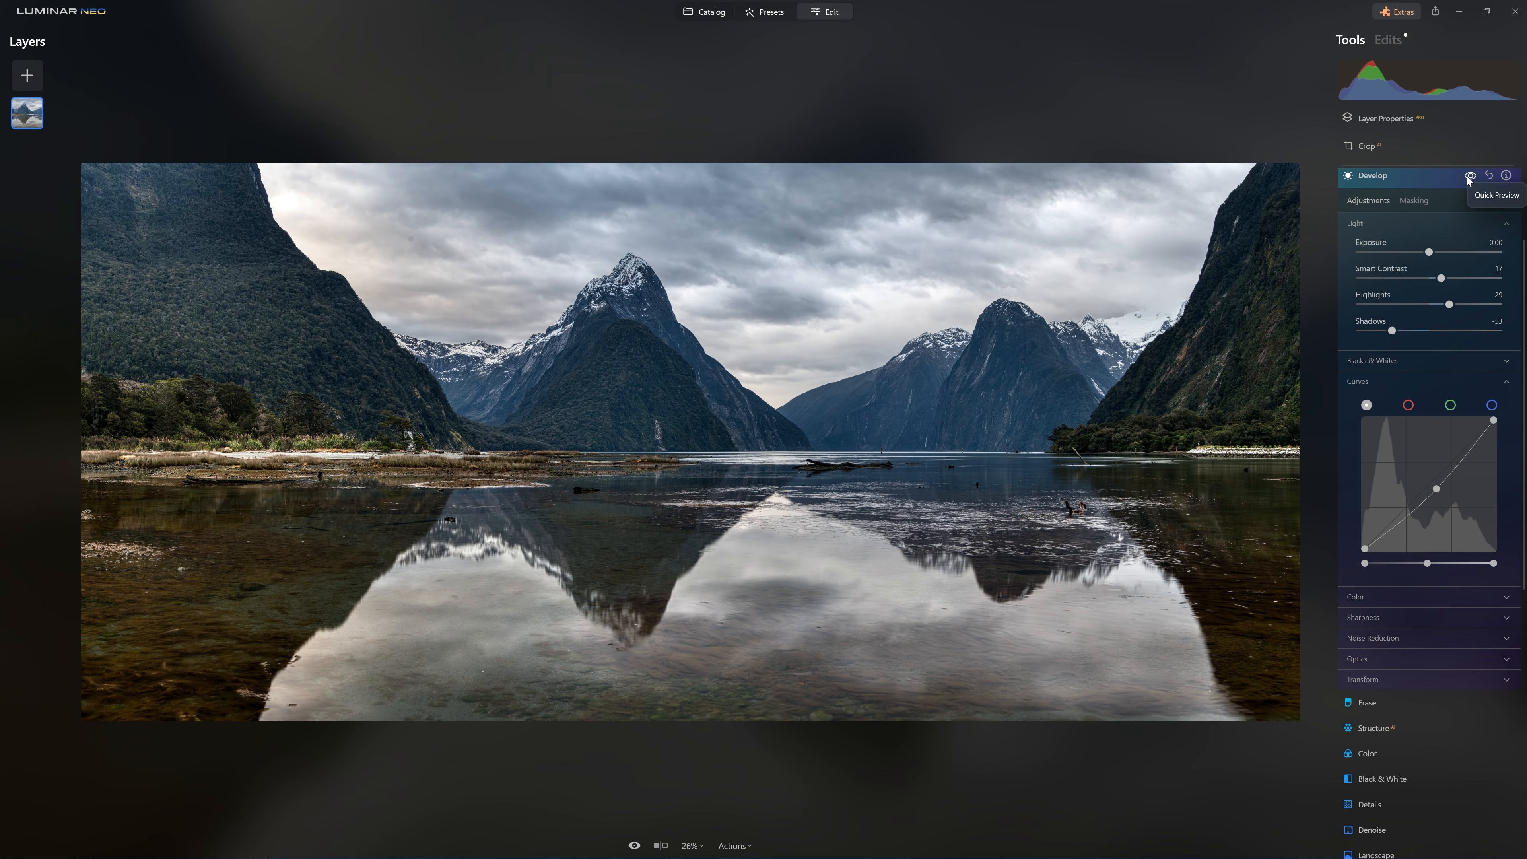
click(1467, 180)
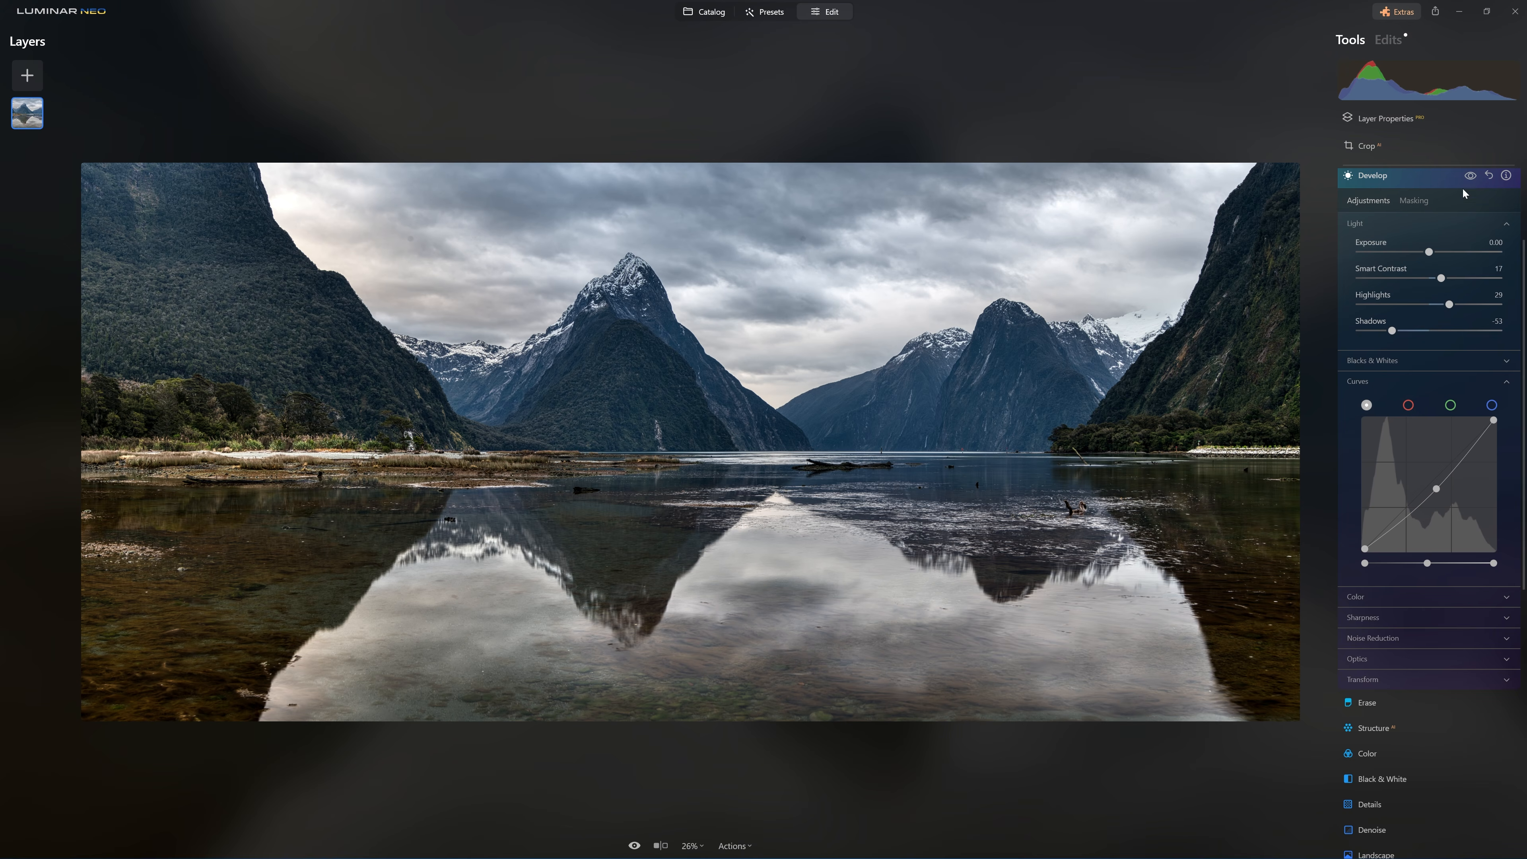
Step: Start a brush mask for the Develop adjustments with size 400, softness 100 and strength 50
click(1413, 199)
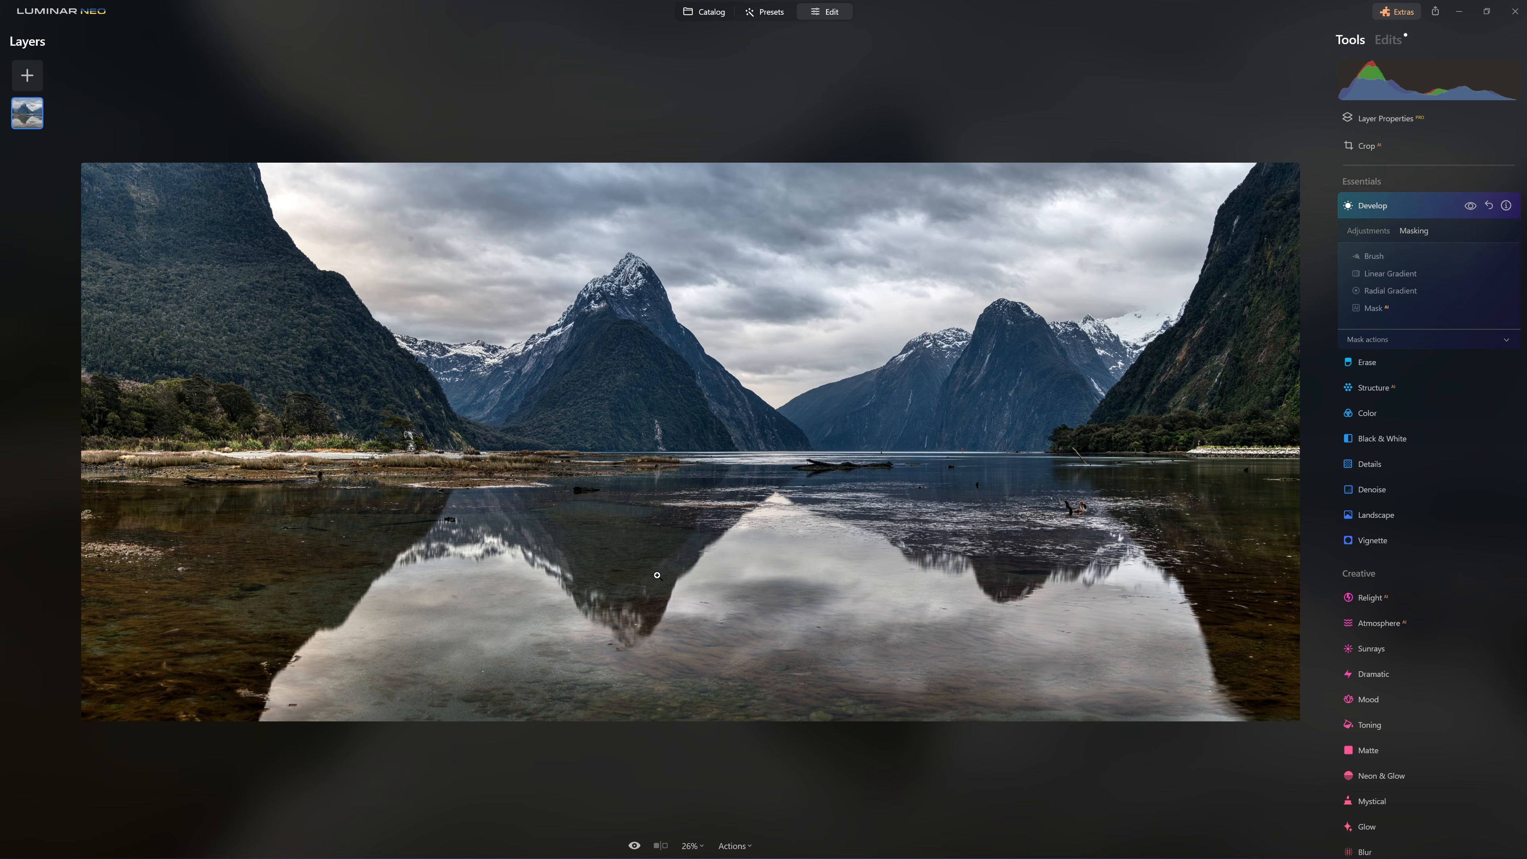
click(1375, 255)
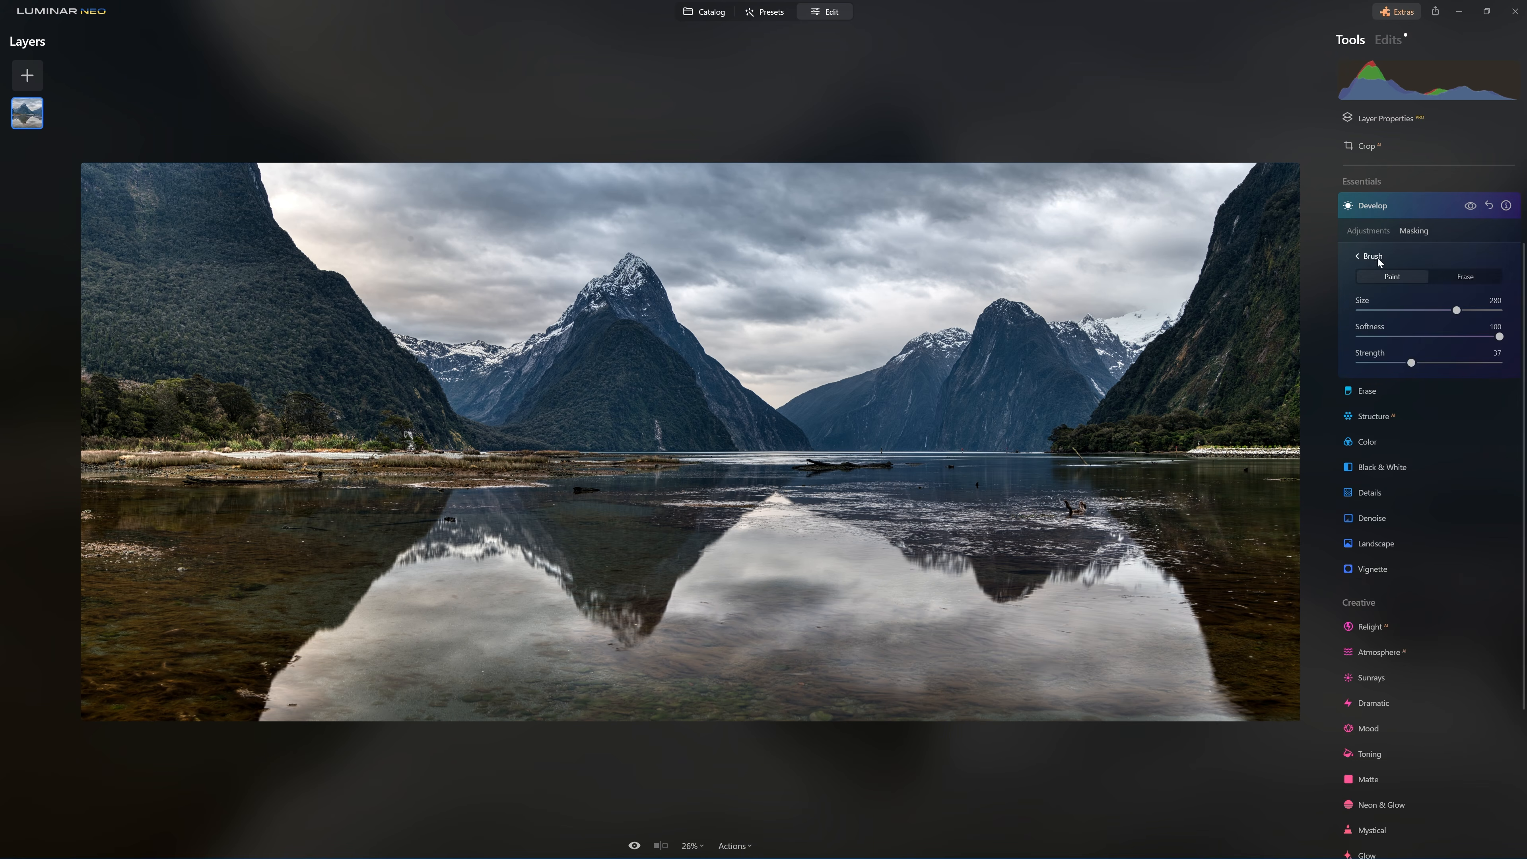
drag(1456, 311, 1521, 327)
click(1401, 364)
Step: Paint the Develop mask over the mountains, shoreline and nearby water, including the far-right slope and the sky above the right-hand peaks
mouse_move(1264, 263)
mouse_down()
mouse_move(1254, 195)
mouse_move(1261, 348)
mouse_move(1168, 410)
mouse_move(1302, 638)
mouse_move(1278, 478)
mouse_move(1039, 443)
mouse_move(948, 481)
mouse_move(1063, 511)
mouse_move(600, 395)
mouse_move(369, 471)
mouse_move(316, 353)
mouse_move(211, 252)
mouse_move(272, 378)
mouse_up()
mouse_move(204, 300)
mouse_down()
mouse_move(139, 253)
mouse_move(131, 293)
mouse_move(247, 420)
mouse_move(535, 433)
mouse_move(650, 322)
mouse_move(539, 440)
mouse_move(808, 514)
mouse_move(1123, 356)
mouse_move(1190, 484)
mouse_move(1159, 487)
mouse_up()
scroll(239, 401, up, 1)
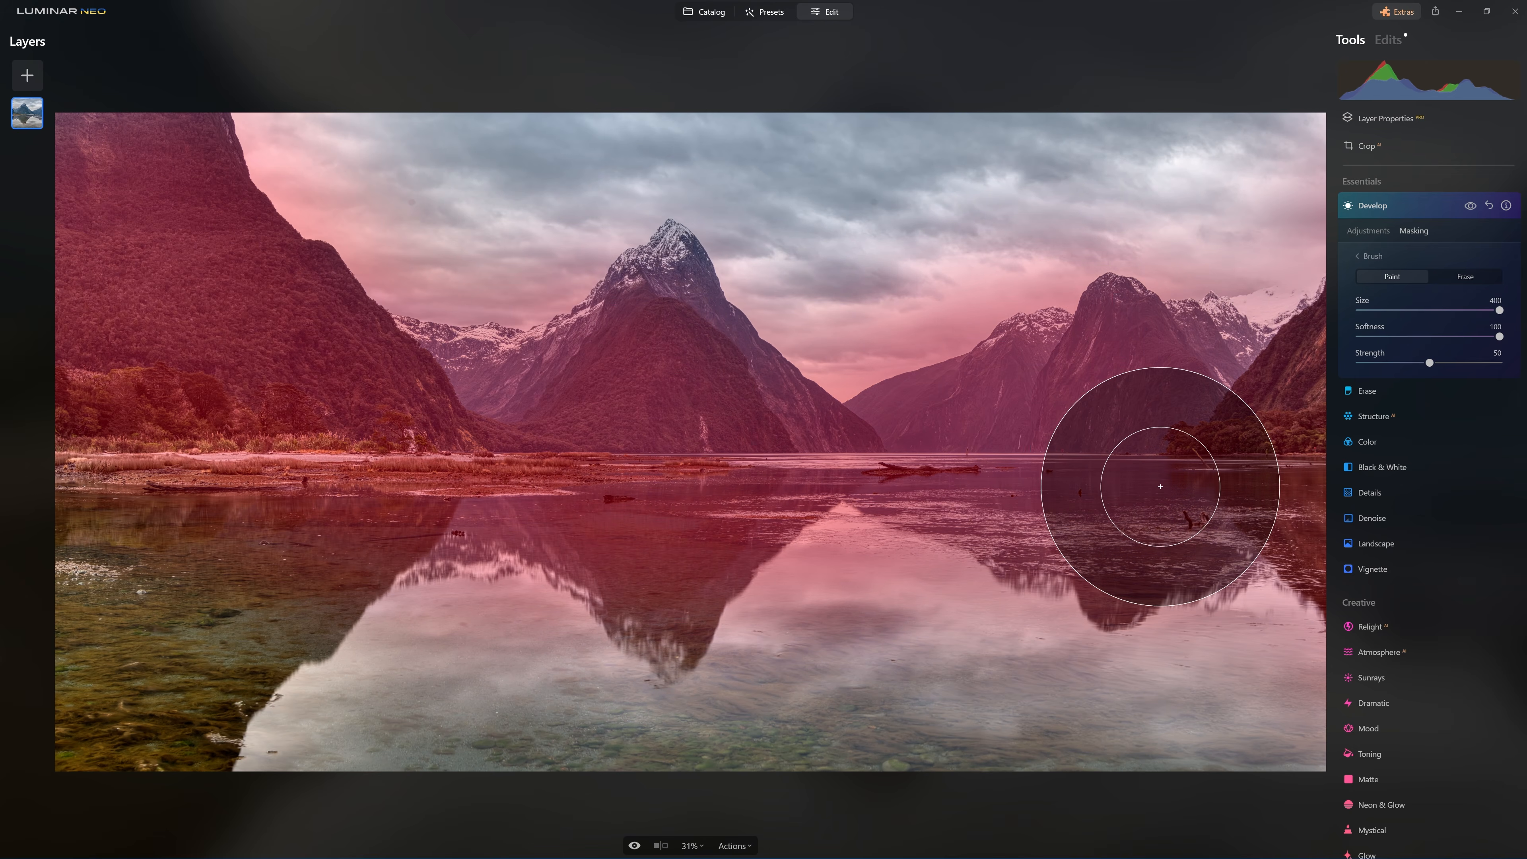
scroll(1159, 487, down, 1)
mouse_move(1291, 266)
mouse_down()
mouse_move(1267, 553)
mouse_move(1005, 648)
mouse_move(634, 737)
mouse_move(299, 718)
mouse_move(426, 664)
mouse_move(1267, 682)
mouse_move(1238, 655)
mouse_up()
mouse_move(1075, 259)
mouse_down()
mouse_move(778, 335)
mouse_move(1069, 258)
mouse_move(1128, 189)
mouse_move(1143, 223)
mouse_move(1162, 196)
mouse_up()
mouse_move(1163, 183)
mouse_down()
mouse_move(1136, 244)
mouse_move(1152, 160)
mouse_up()
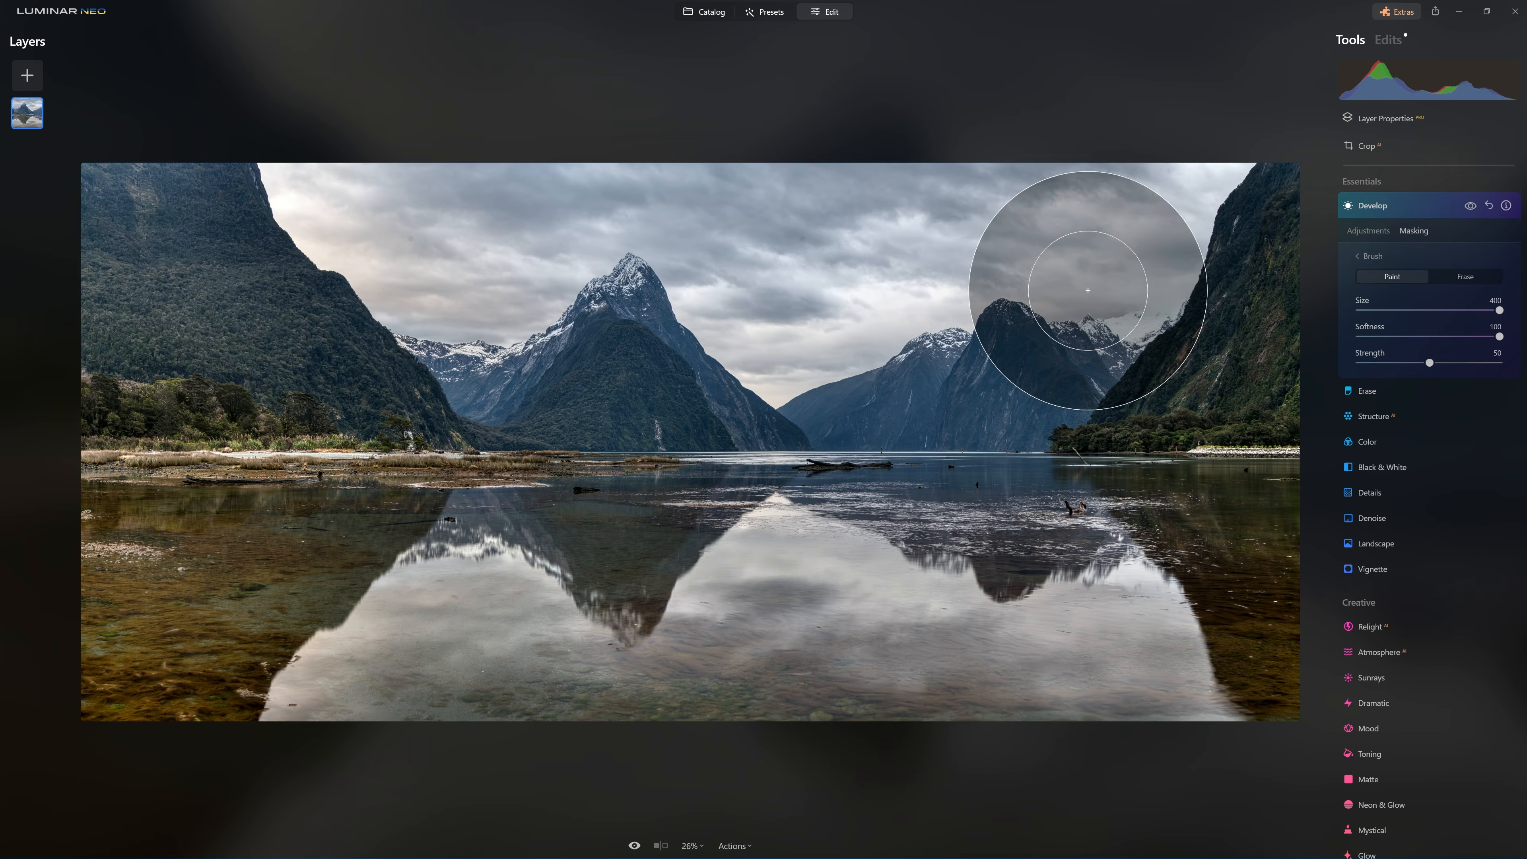
Step: Compare the panorama with and without the masked Develop adjustments, and close the Develop tool
click(1471, 209)
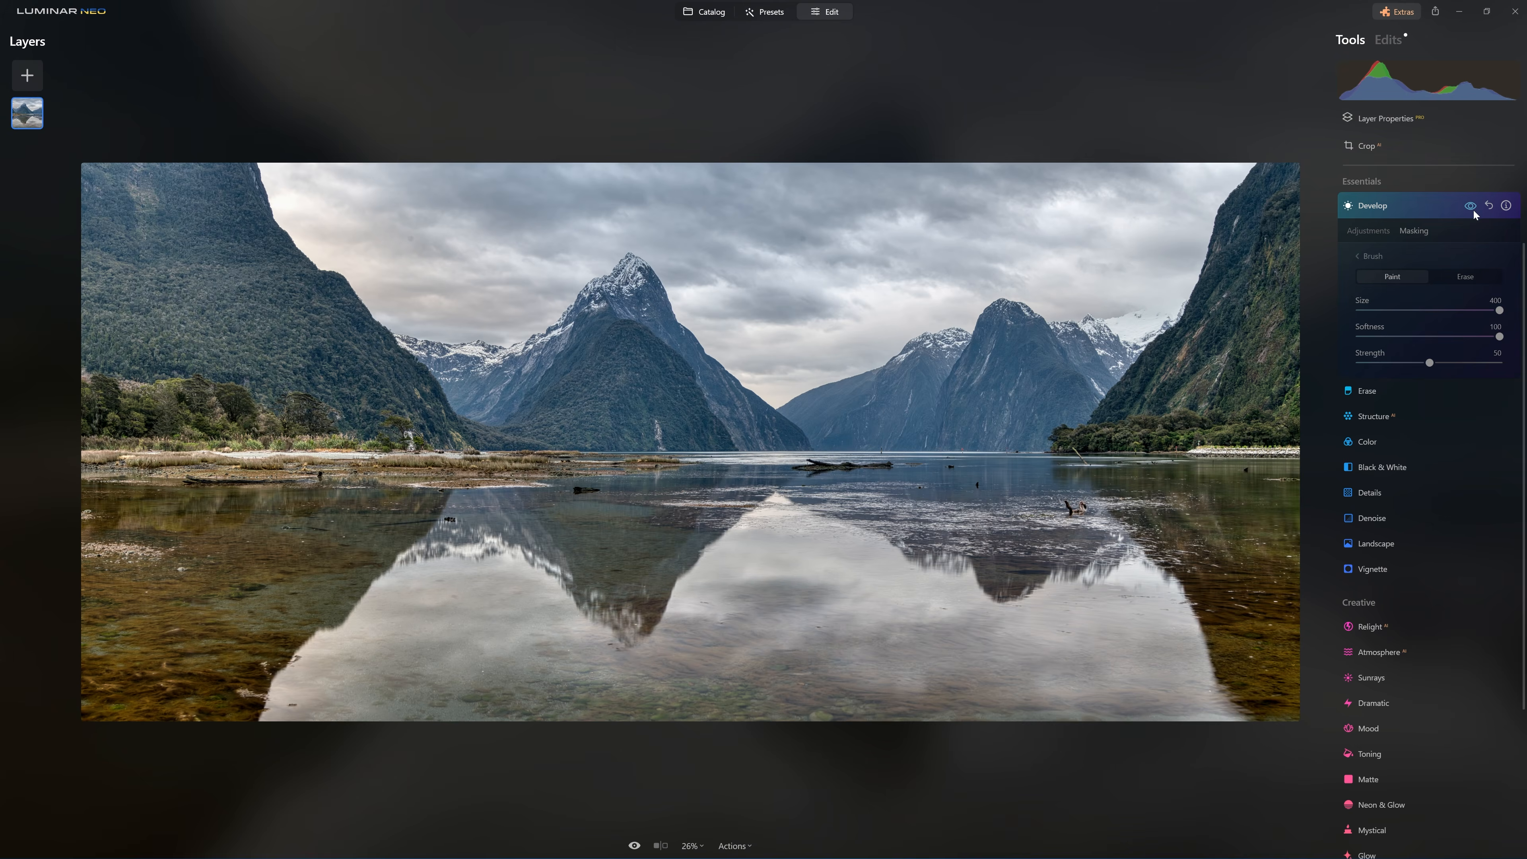
click(1473, 210)
click(1475, 211)
click(1477, 212)
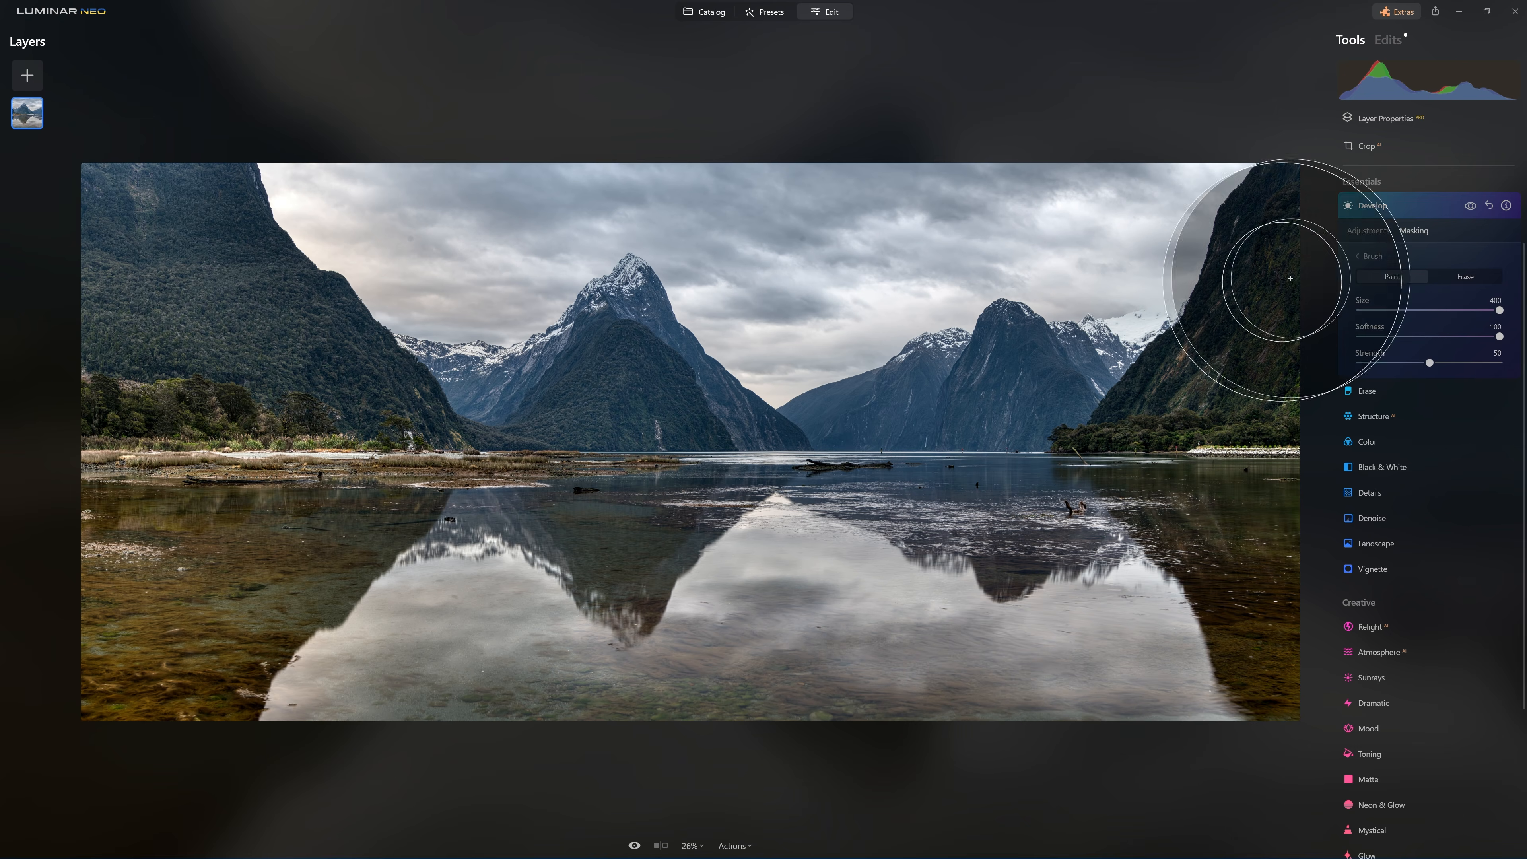
click(1472, 213)
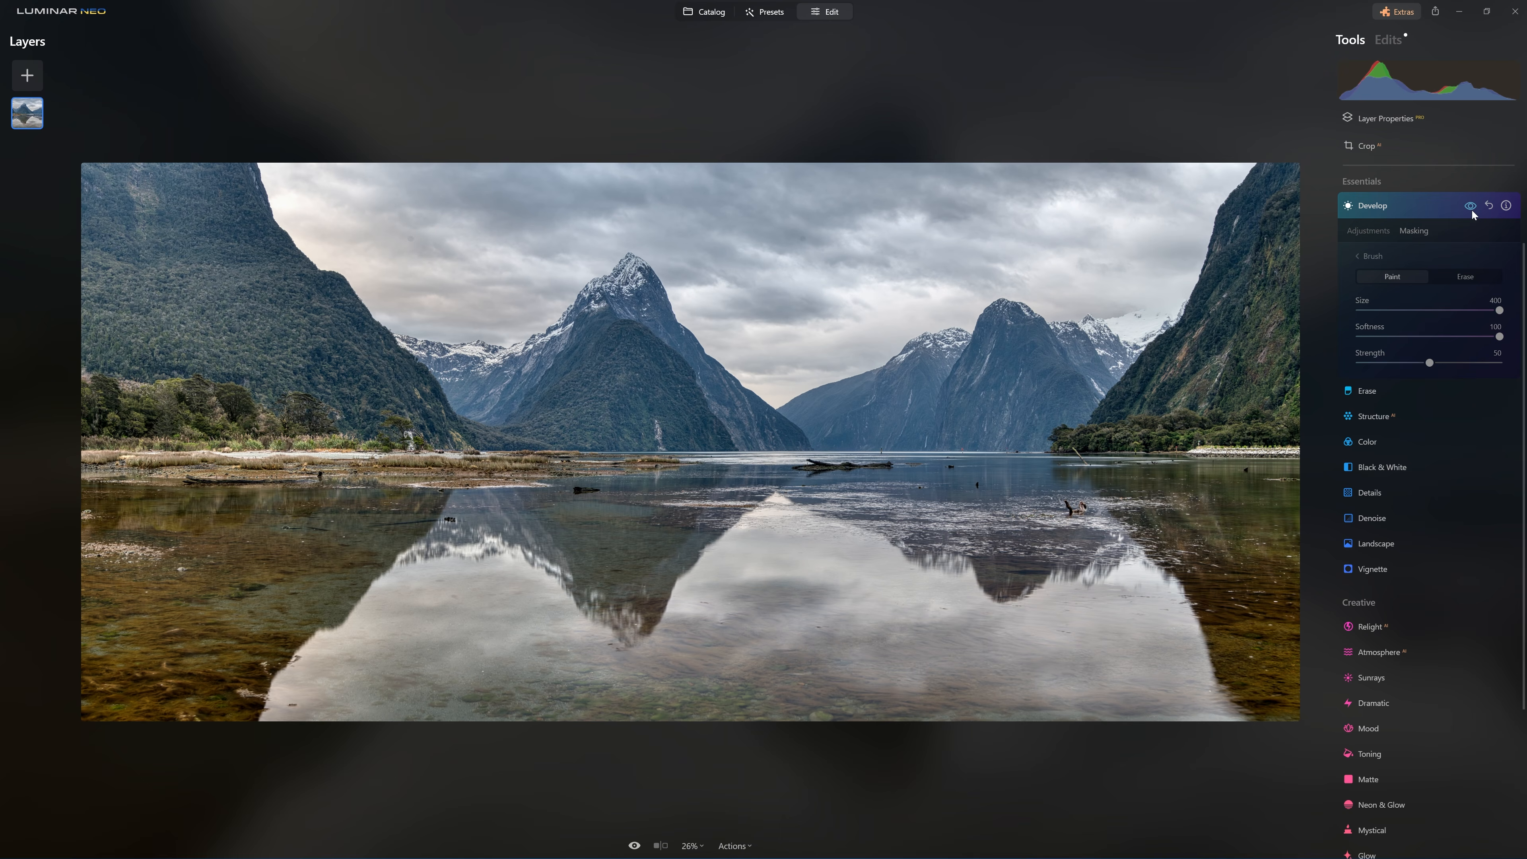
click(1472, 211)
click(1472, 211)
click(1471, 211)
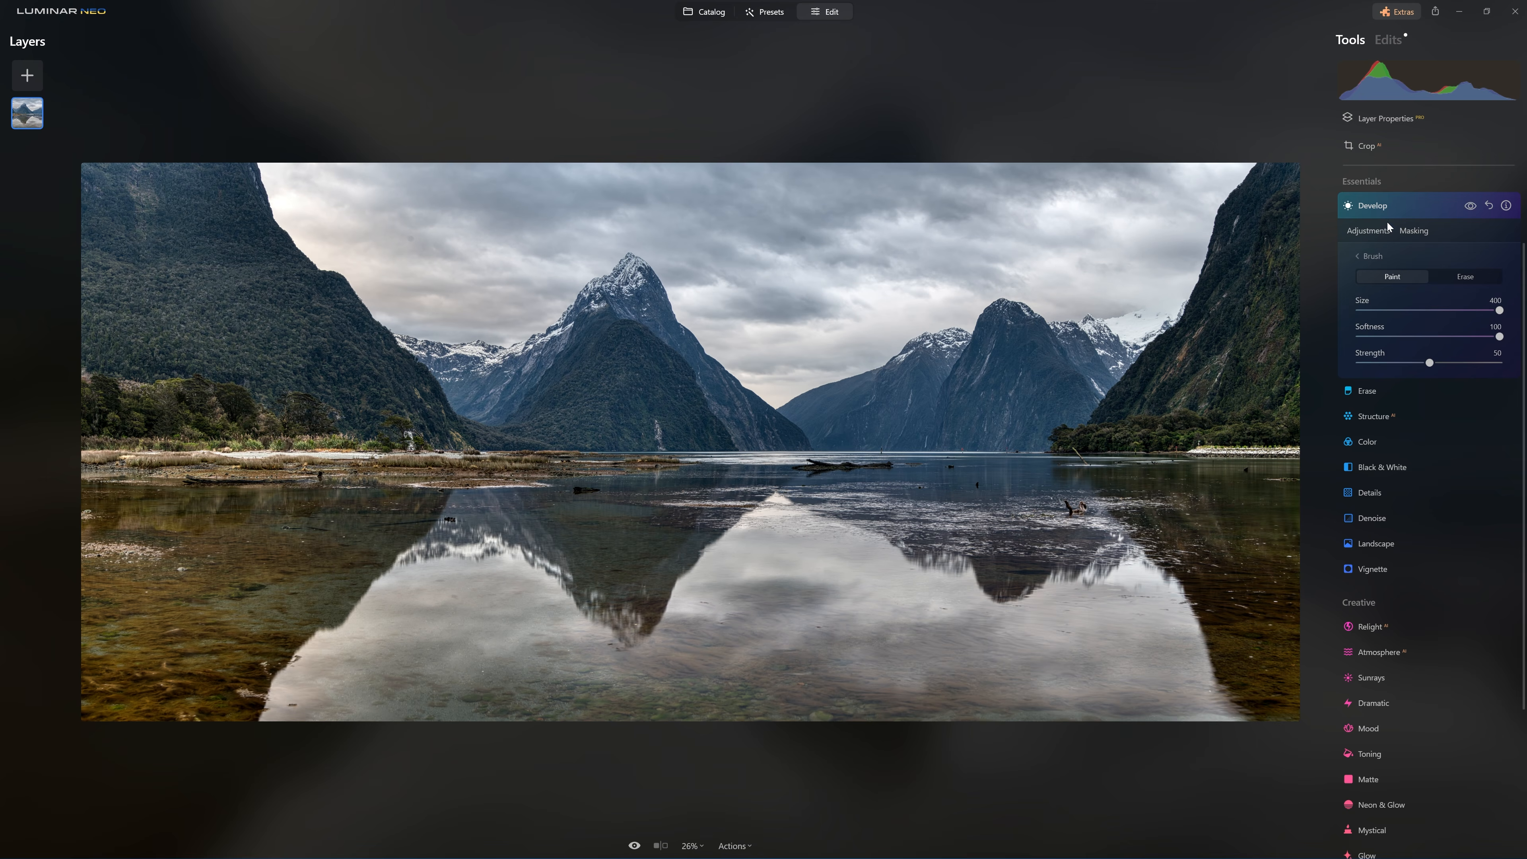
click(1468, 206)
click(1468, 206)
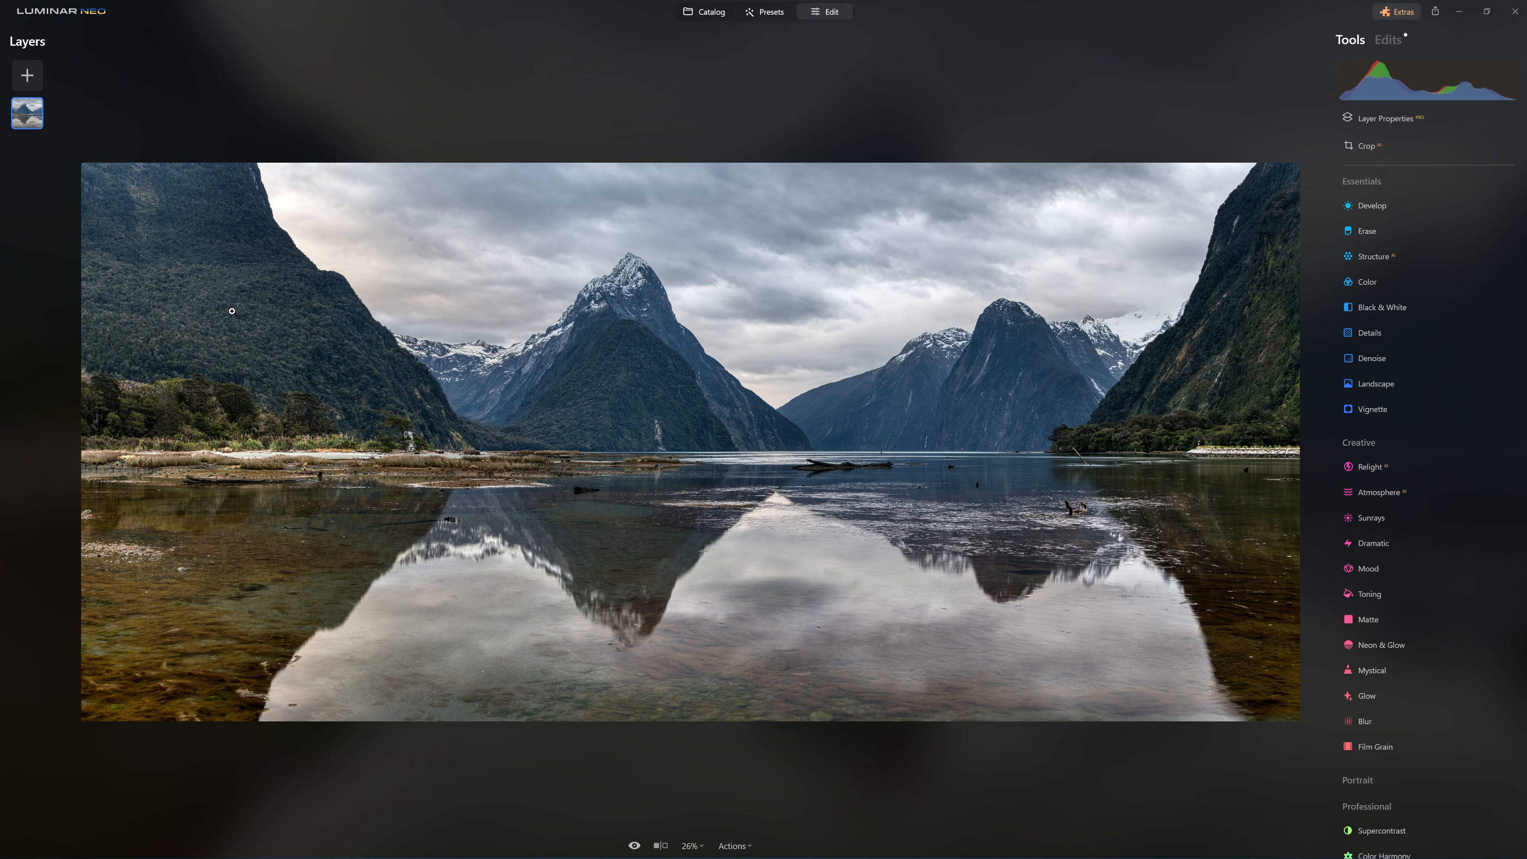
Step: Examine the texture of the forested mountainside at the panorama's far left at several magnifications
click(232, 311)
drag(367, 299, 834, 512)
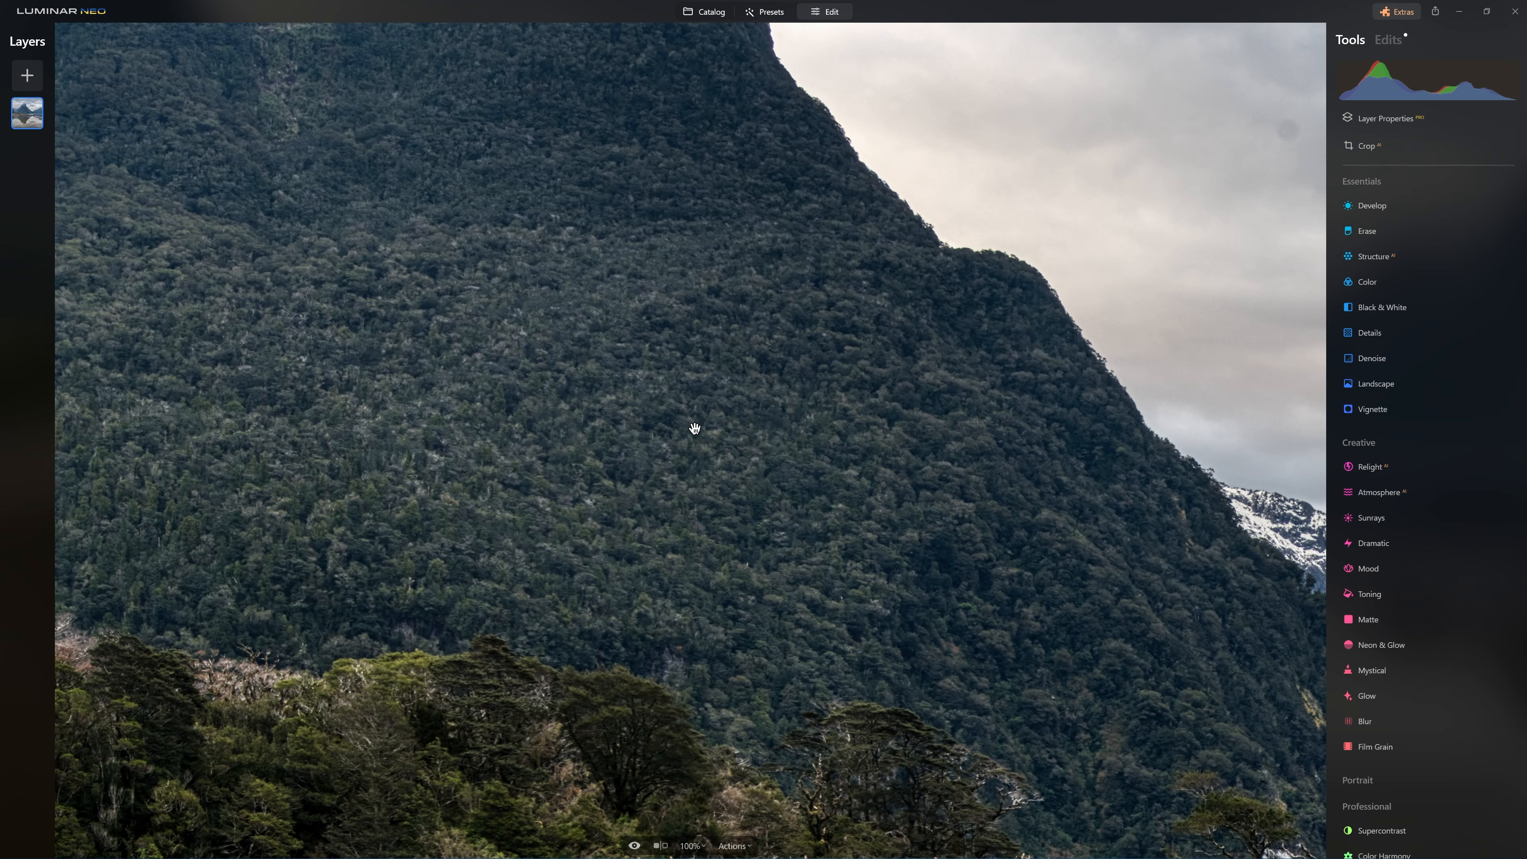
scroll(728, 423, down, 6)
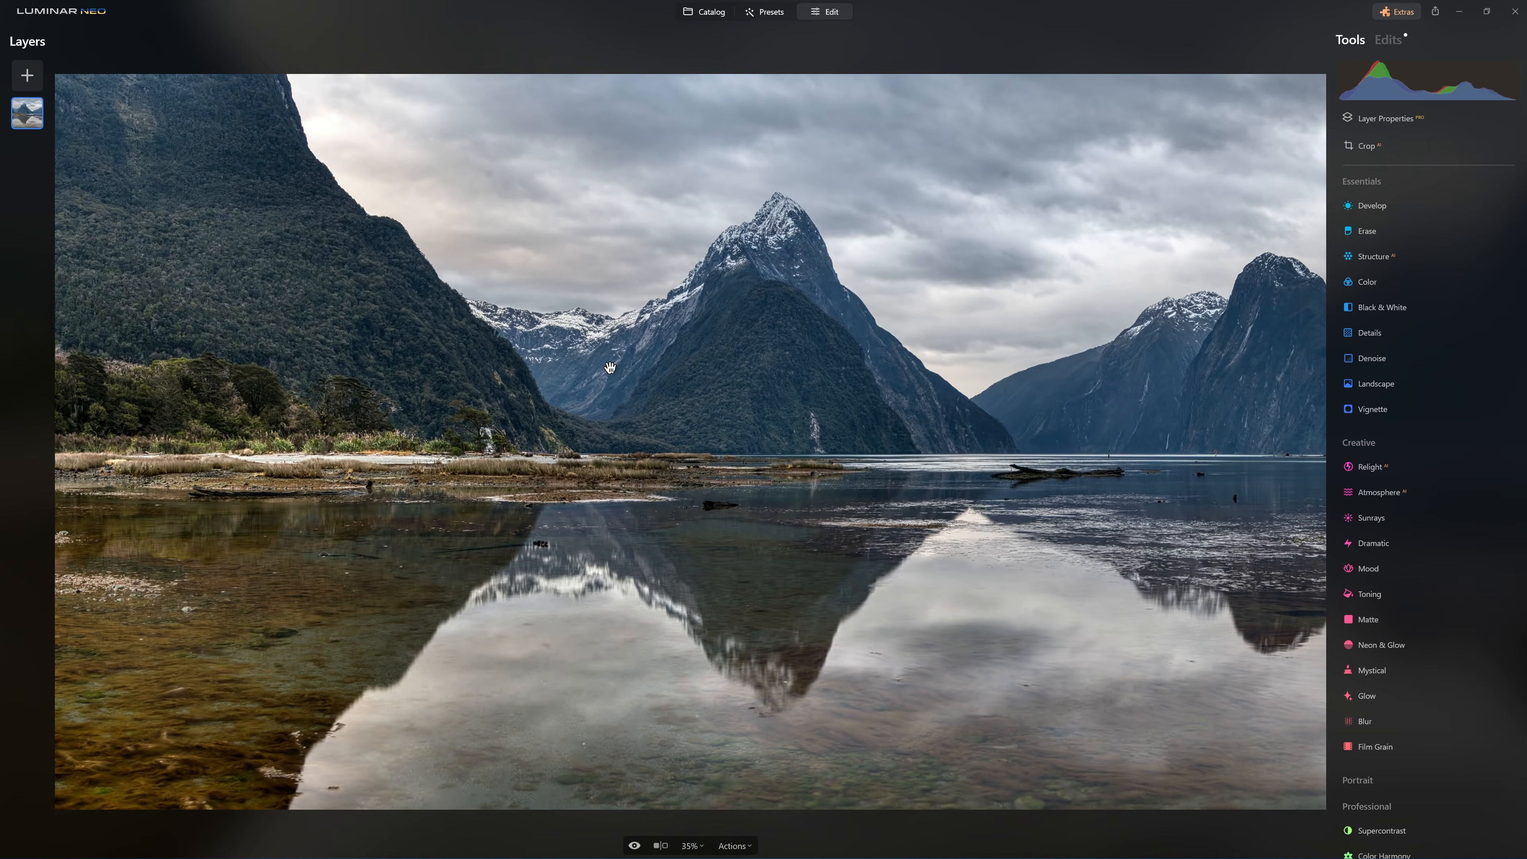
scroll(656, 269, down, 2)
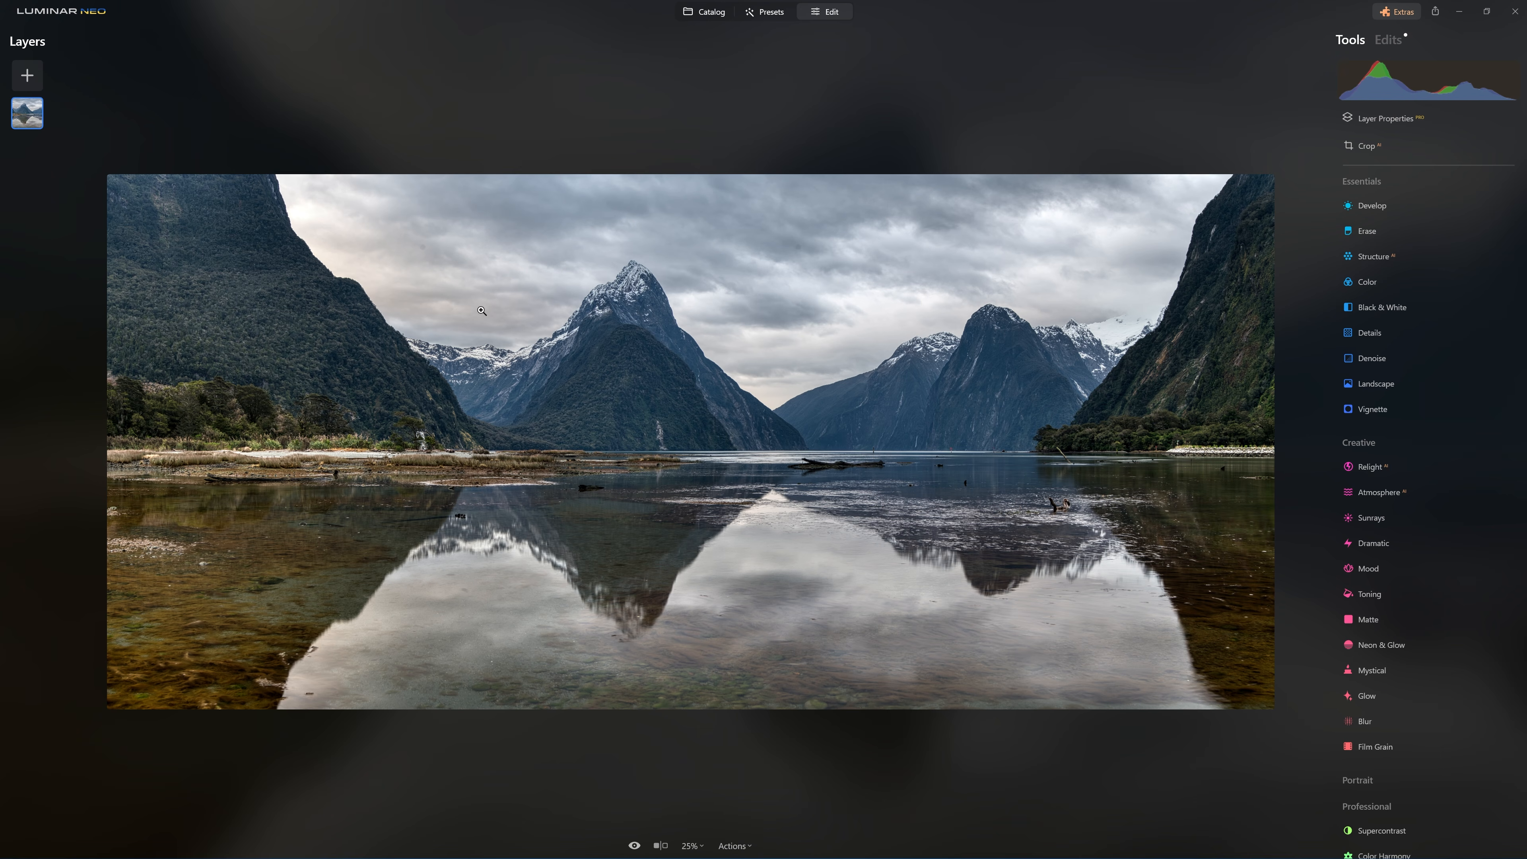
click(195, 303)
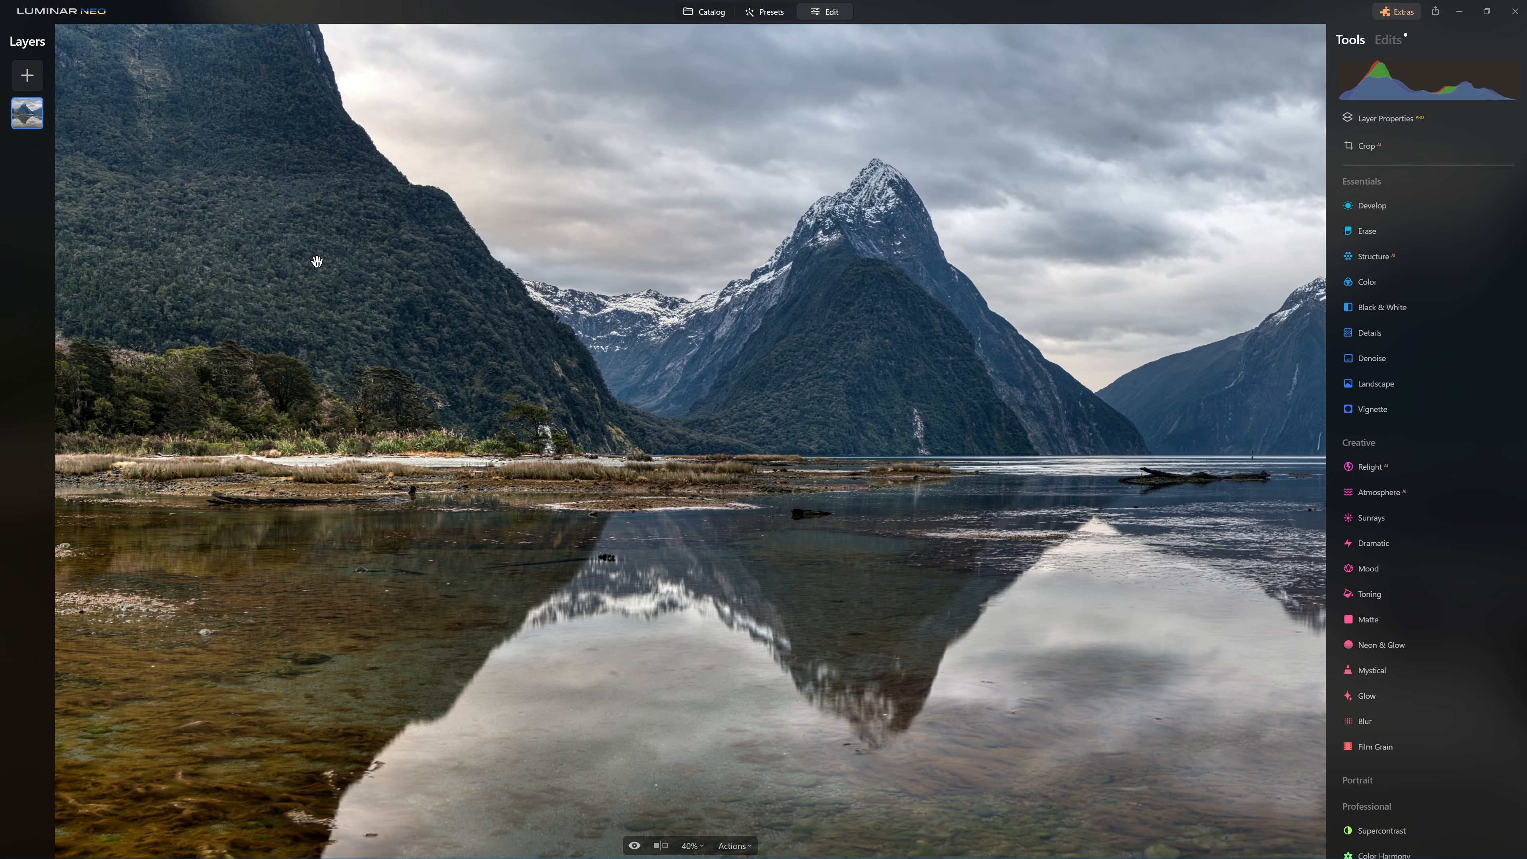
scroll(416, 293, down, 5)
scroll(395, 334, up, 7)
drag(396, 340, 999, 467)
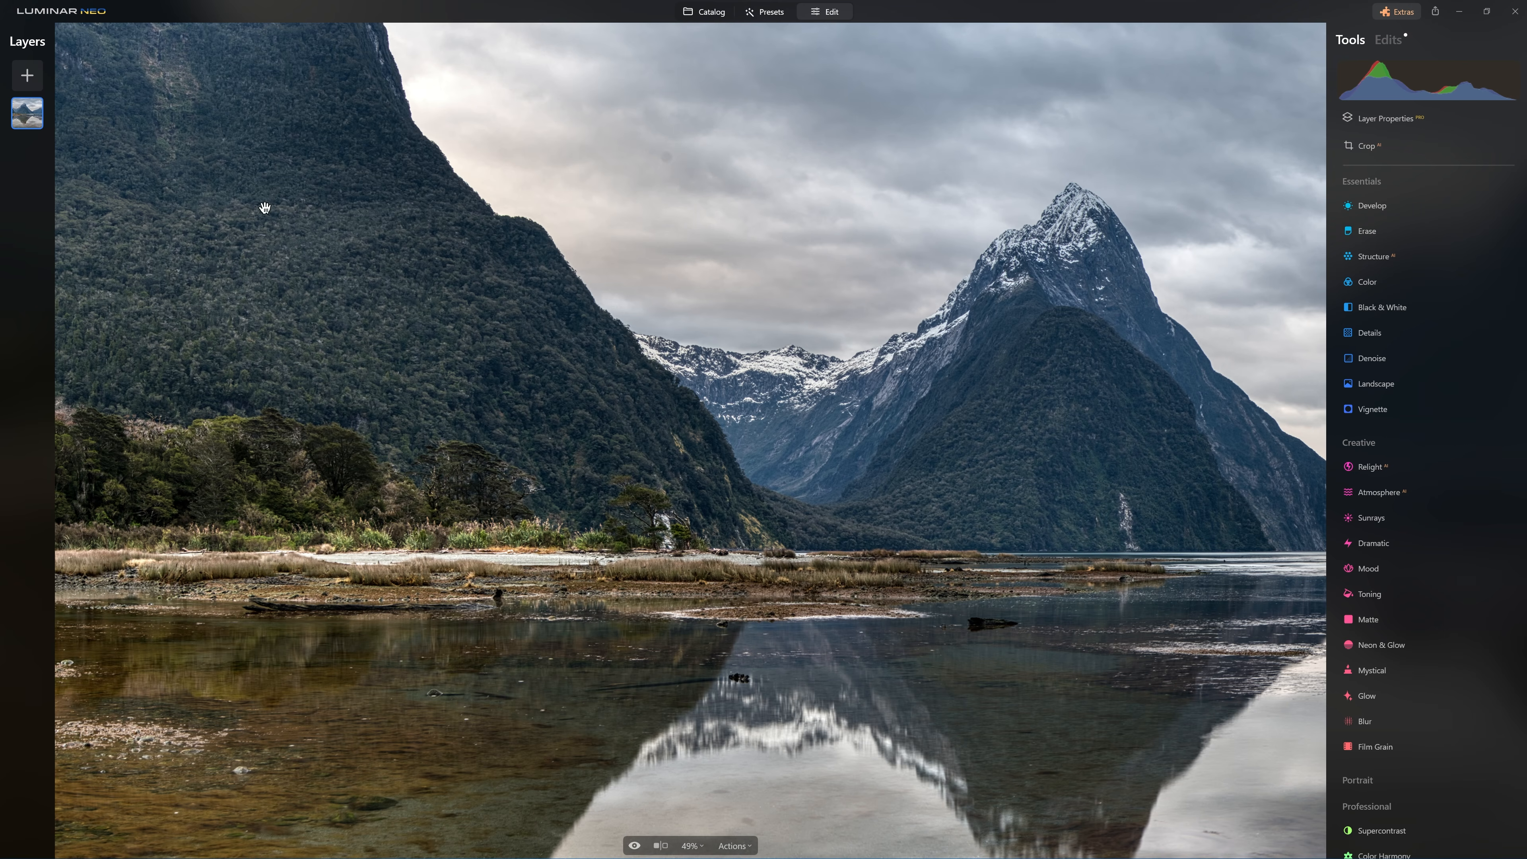
Step: Try Structure AI with Amount at 100 and at -100, and reset it to 0
click(1374, 260)
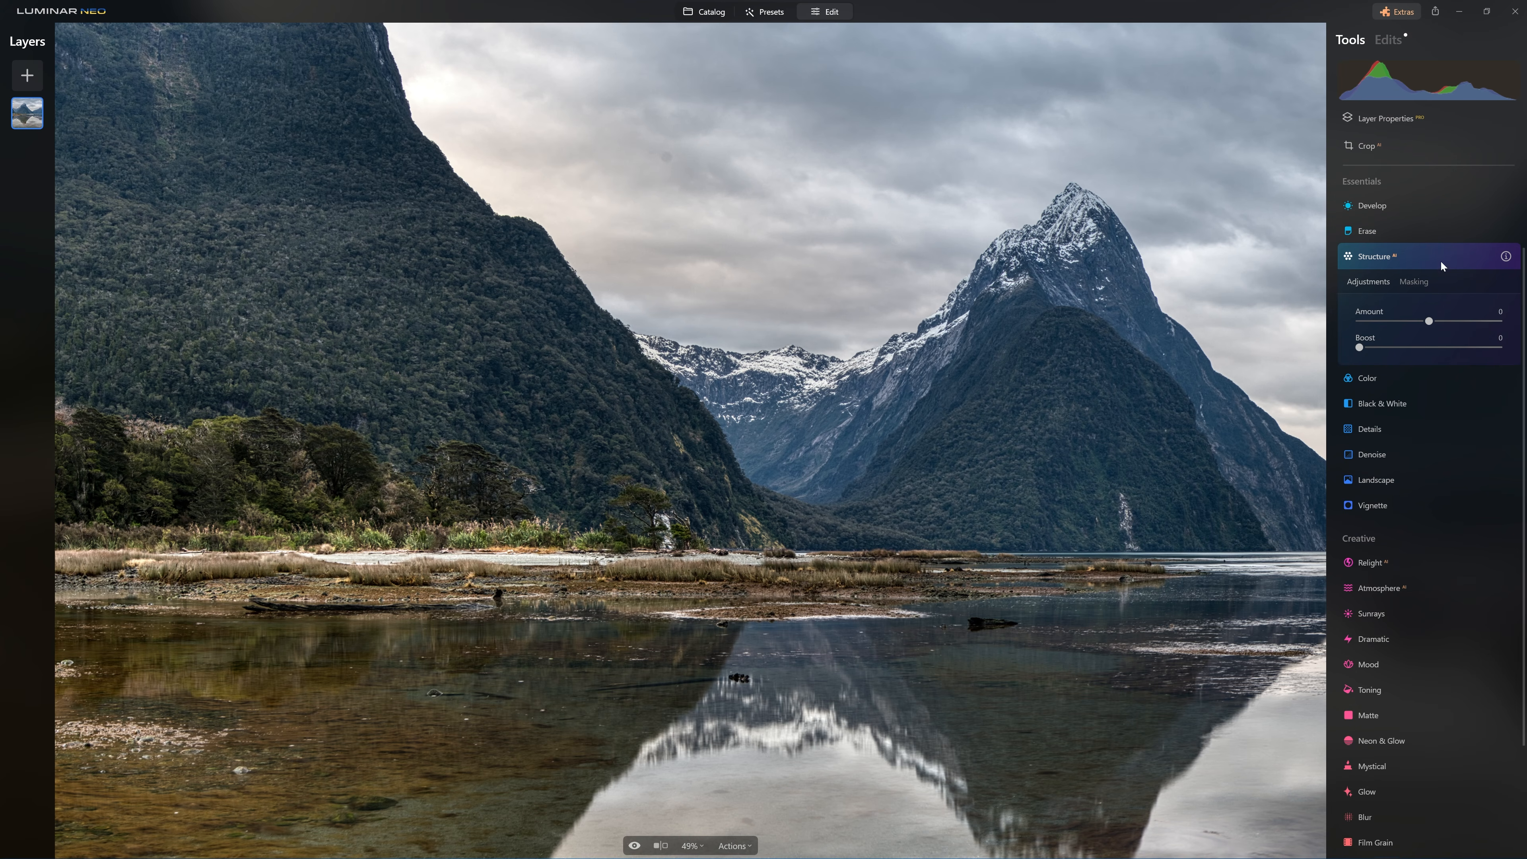
drag(1449, 323, 1499, 323)
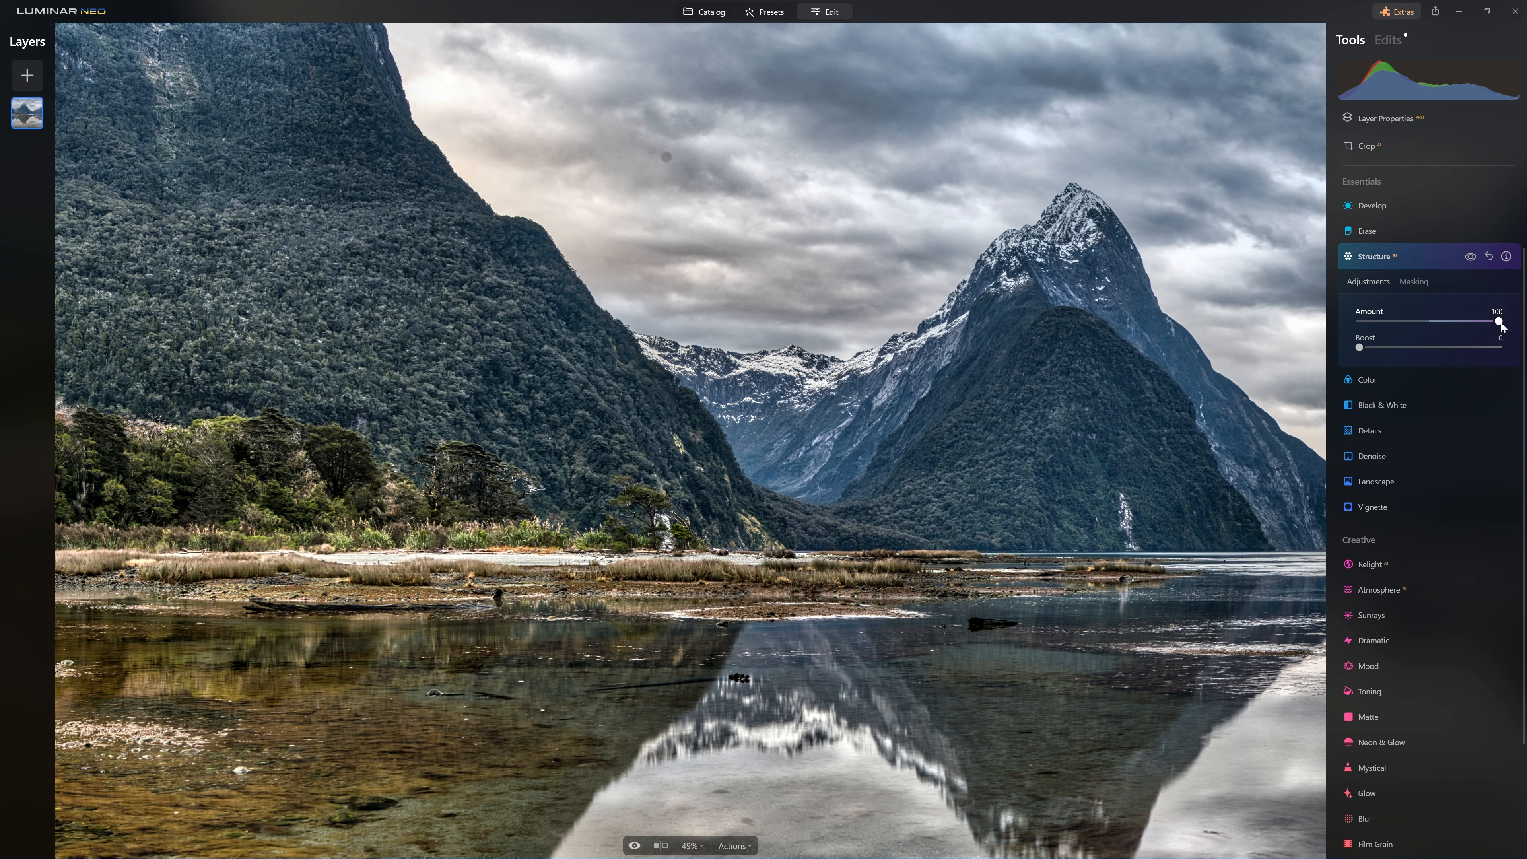
drag(1437, 333, 1434, 334)
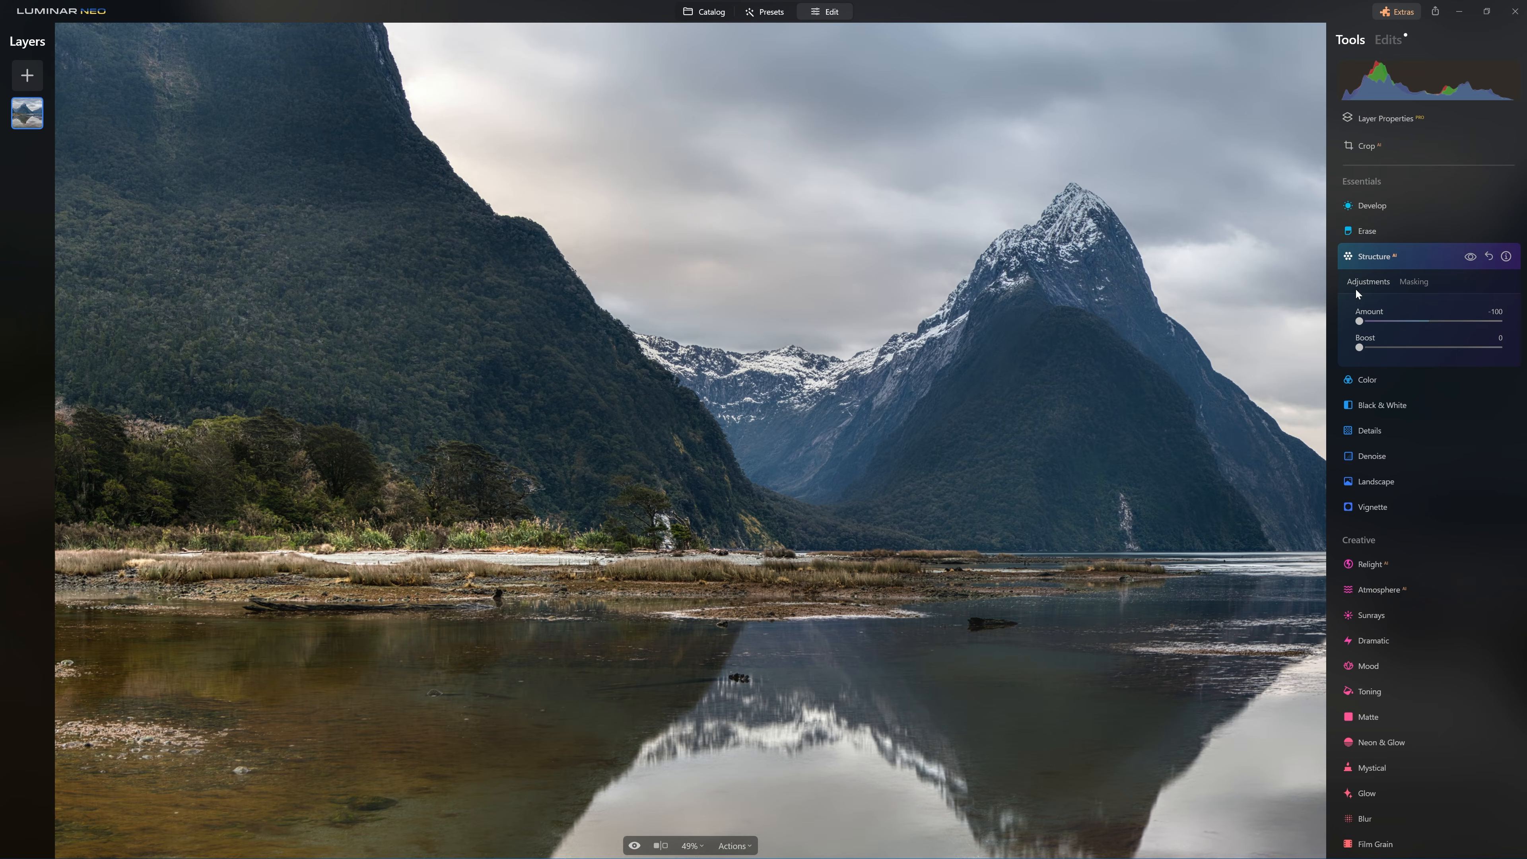
double_click(1359, 321)
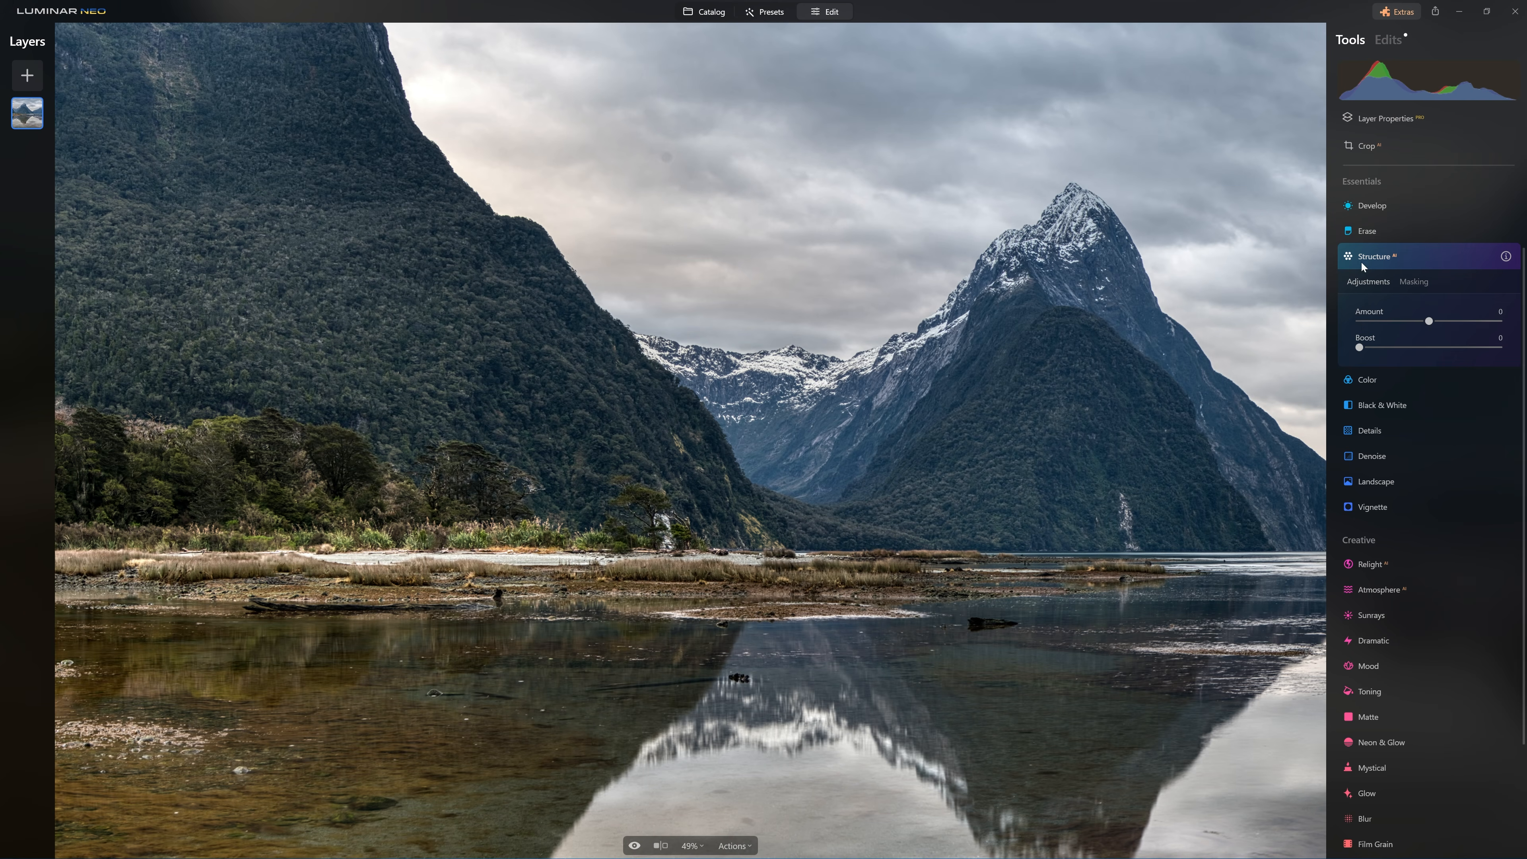
click(1419, 264)
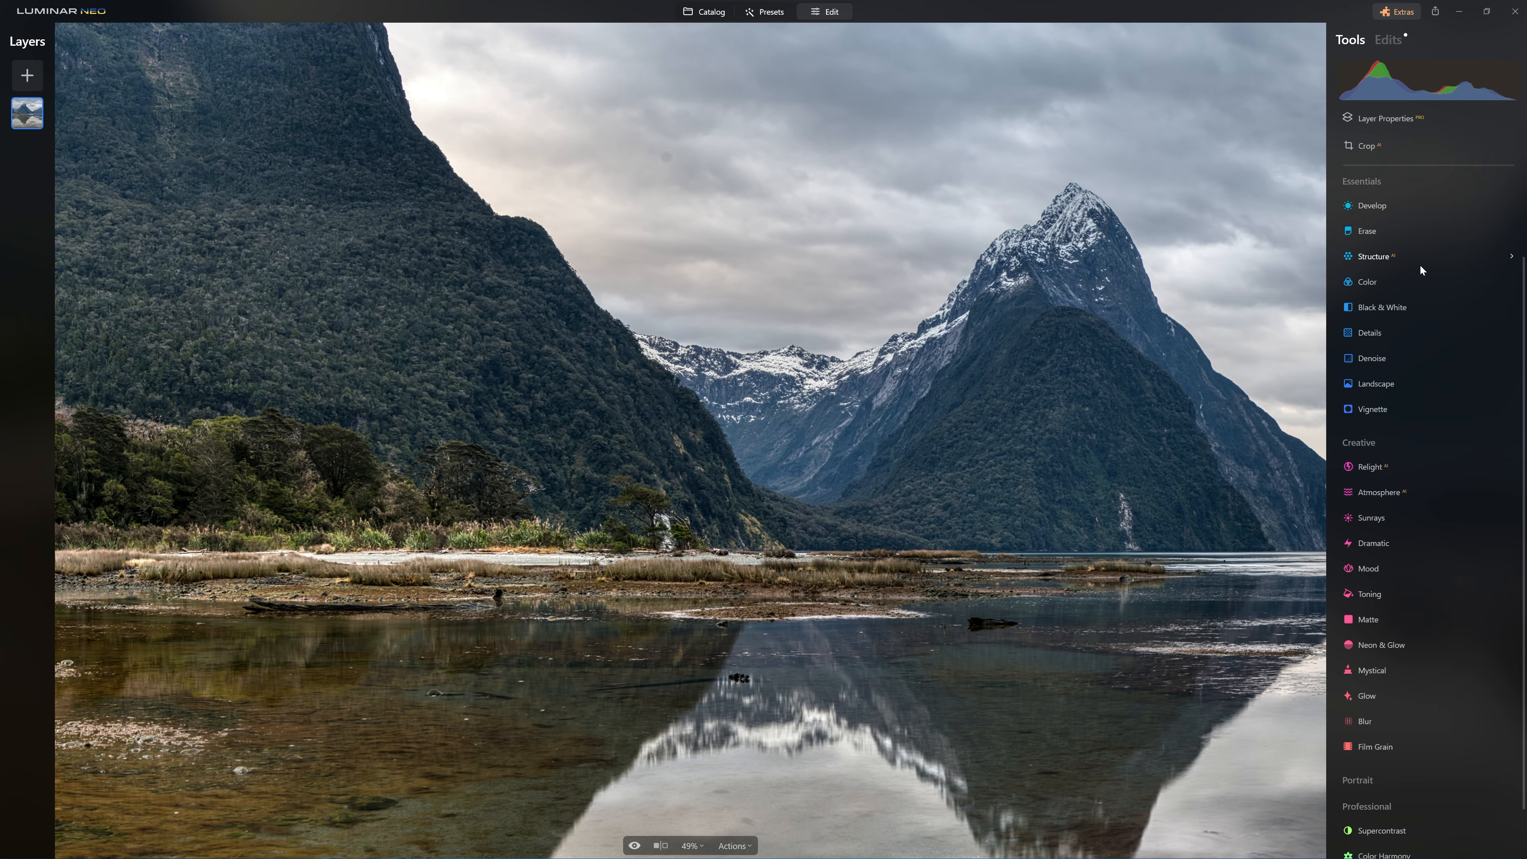
Step: Try increasing Small Details and setting Medium and Large Details to 77 in the Details tool, and reset all three to 0
click(1376, 333)
drag(1428, 398, 1433, 399)
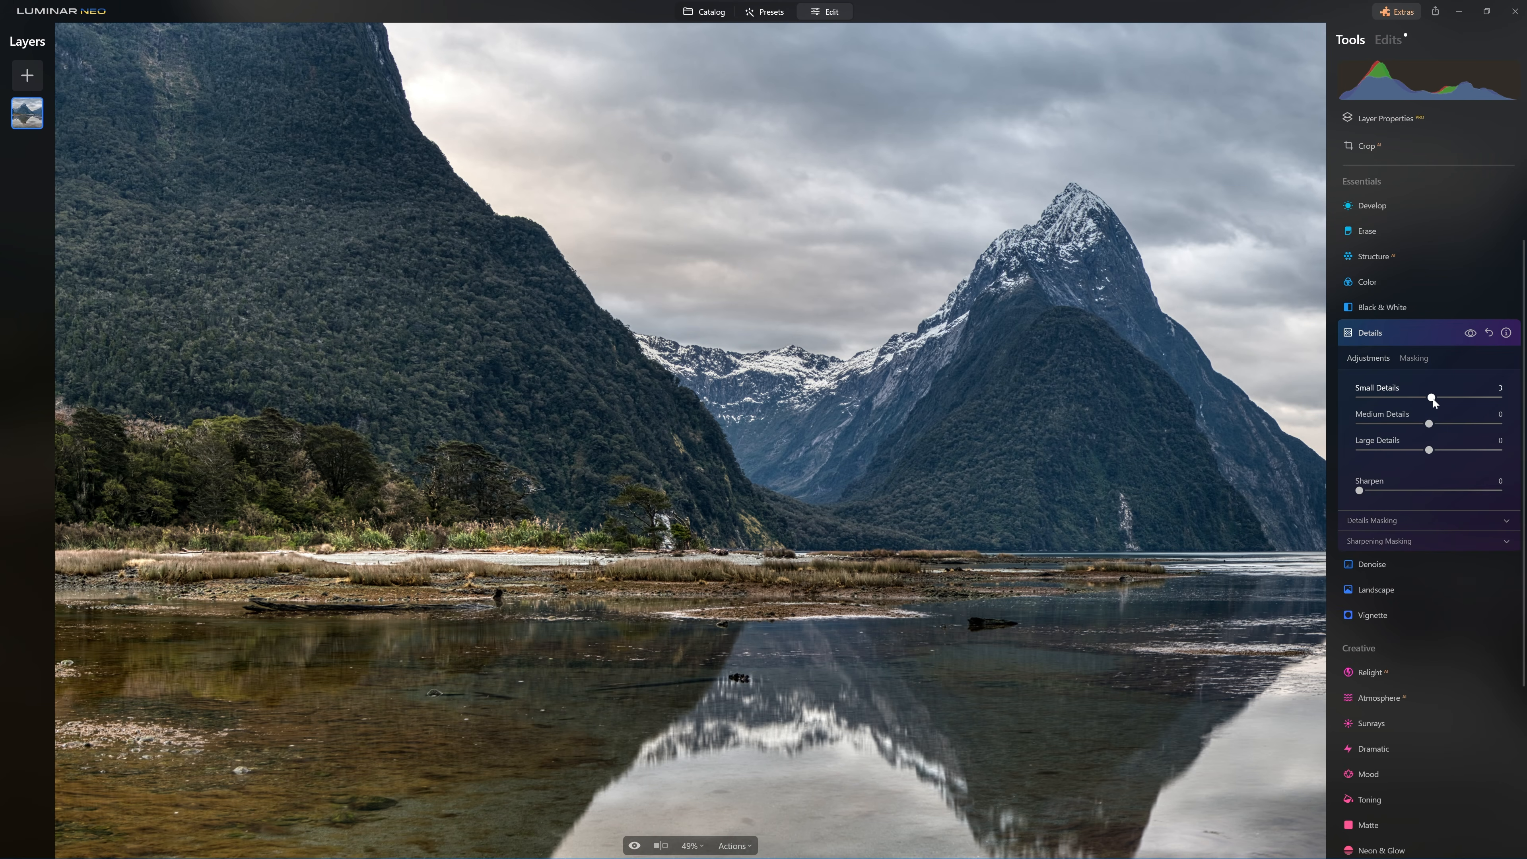
double_click(1498, 398)
click(1482, 423)
click(1482, 450)
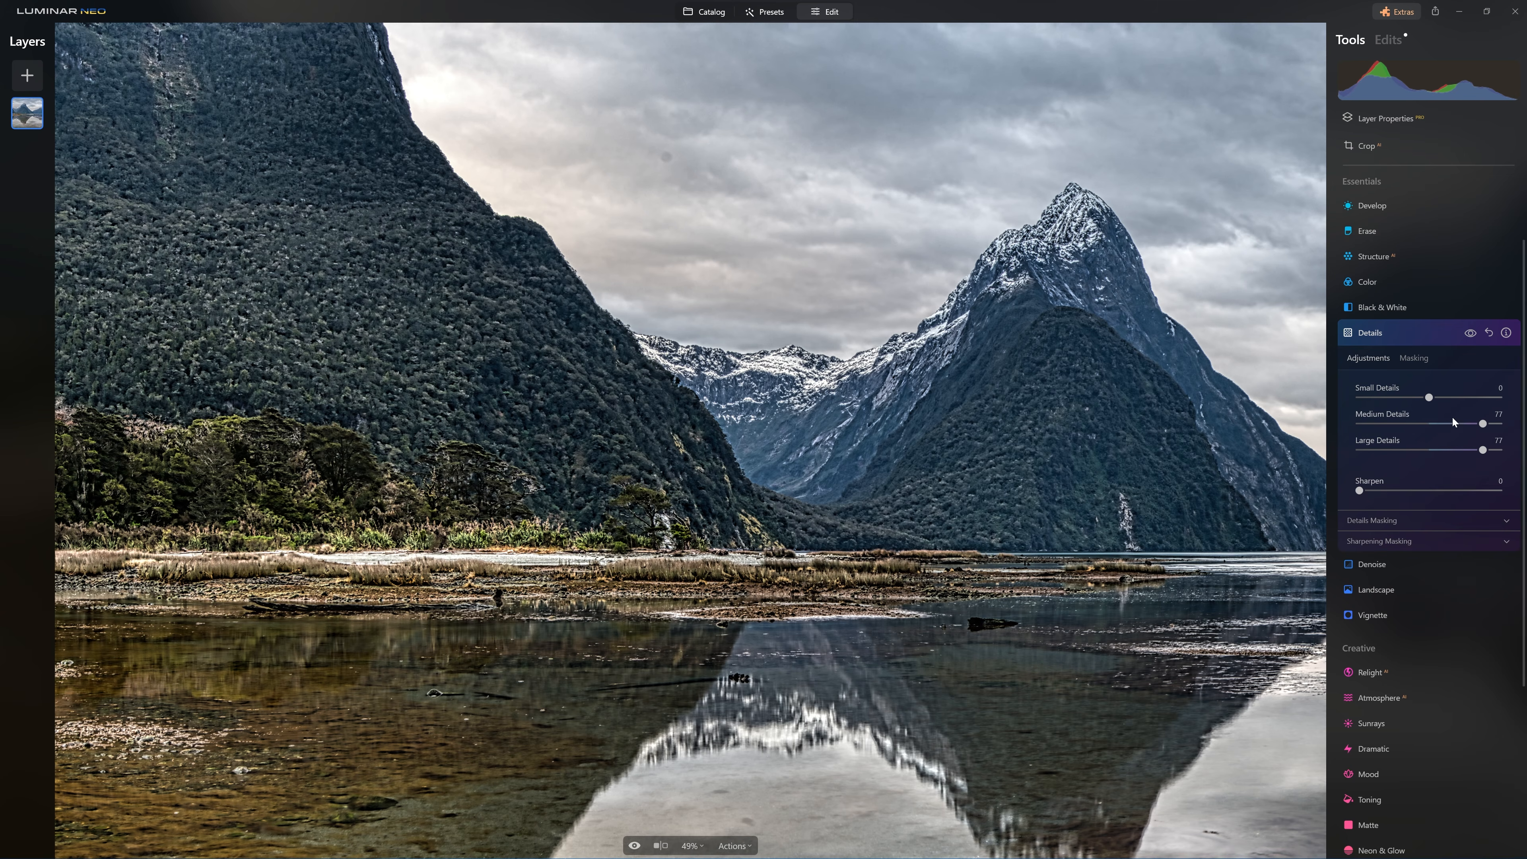
double_click(1483, 424)
double_click(1483, 450)
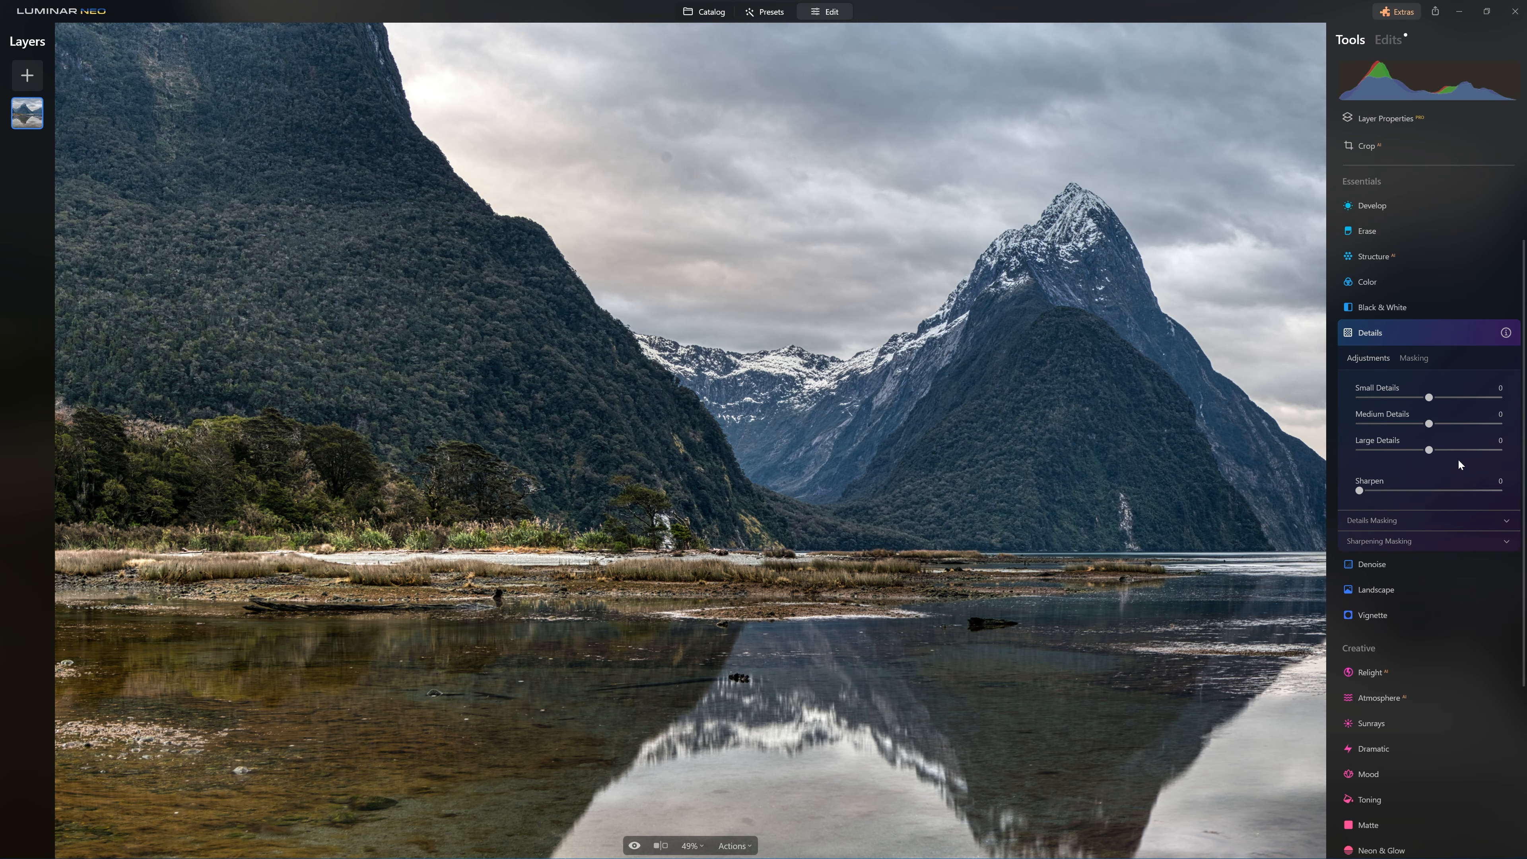
Step: Set Small Details to -66, Medium Details to -66 and Large Details to -67, and compare the image with and without them
drag(1429, 450, 1382, 397)
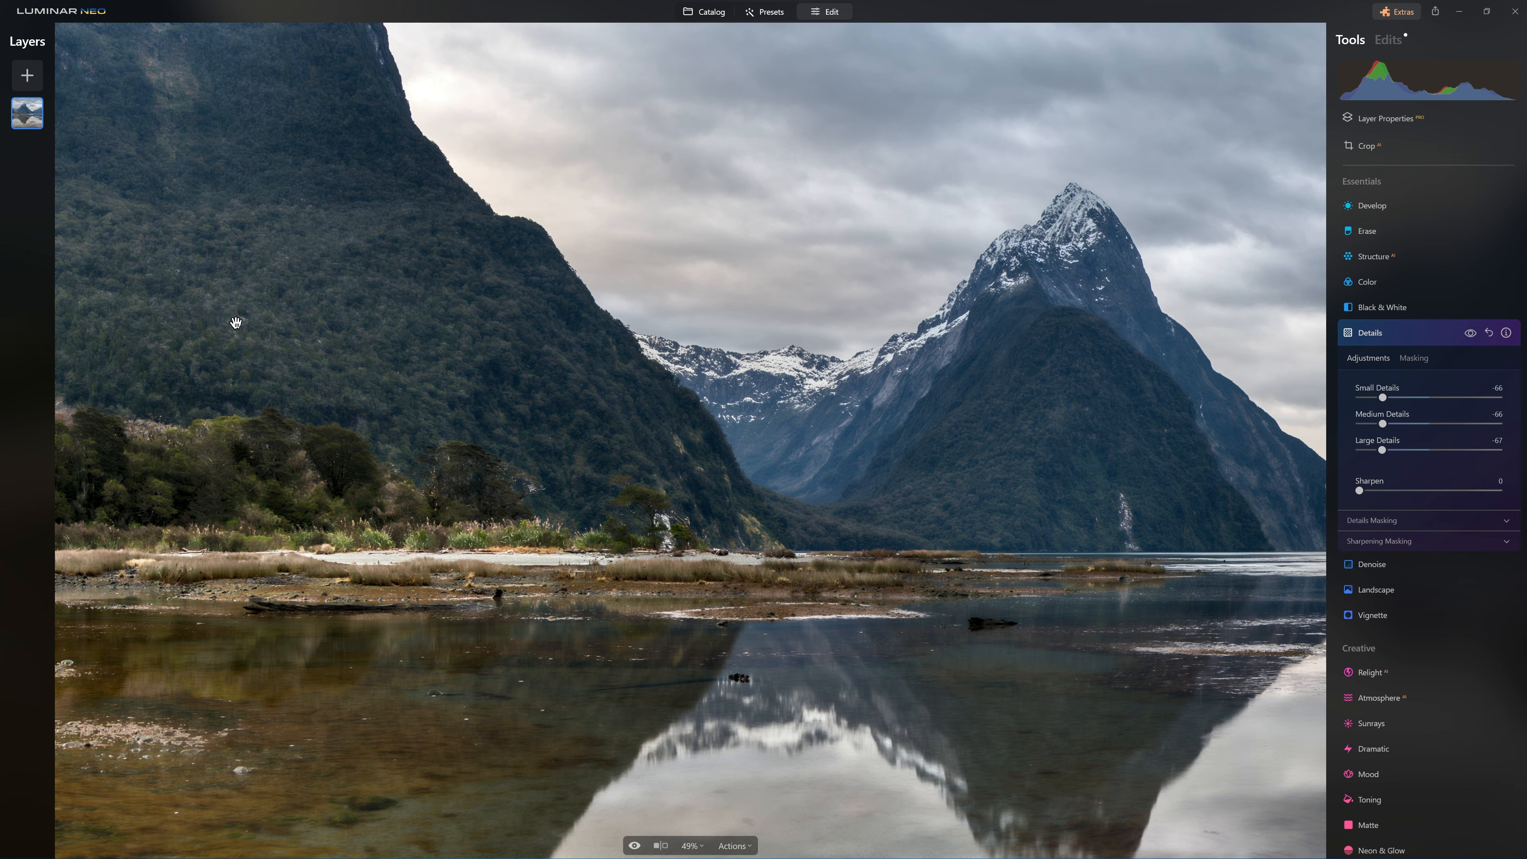
scroll(349, 94, up, 1)
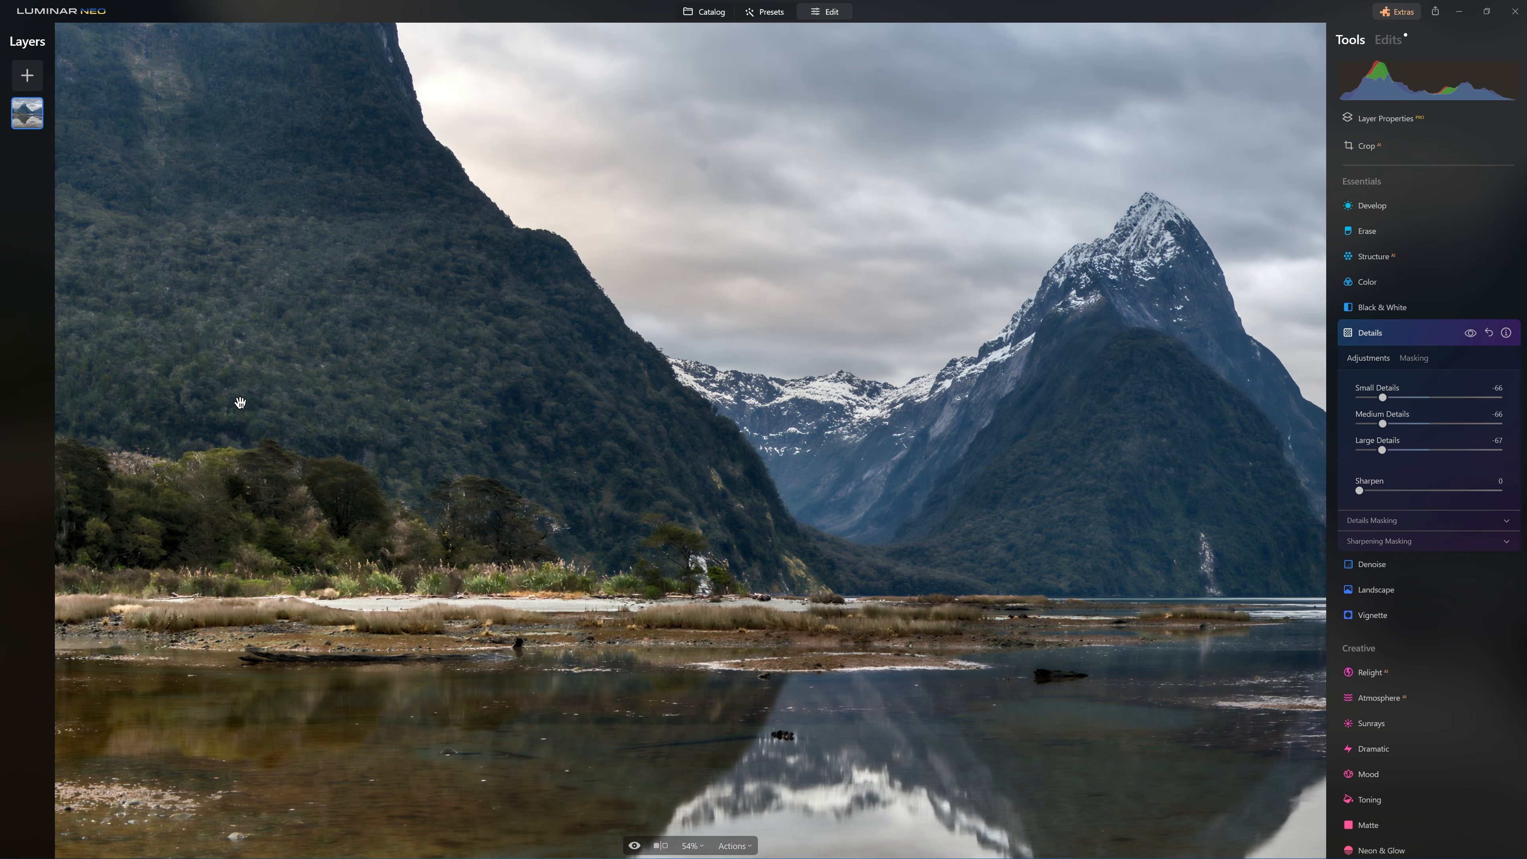
click(1469, 332)
click(1469, 333)
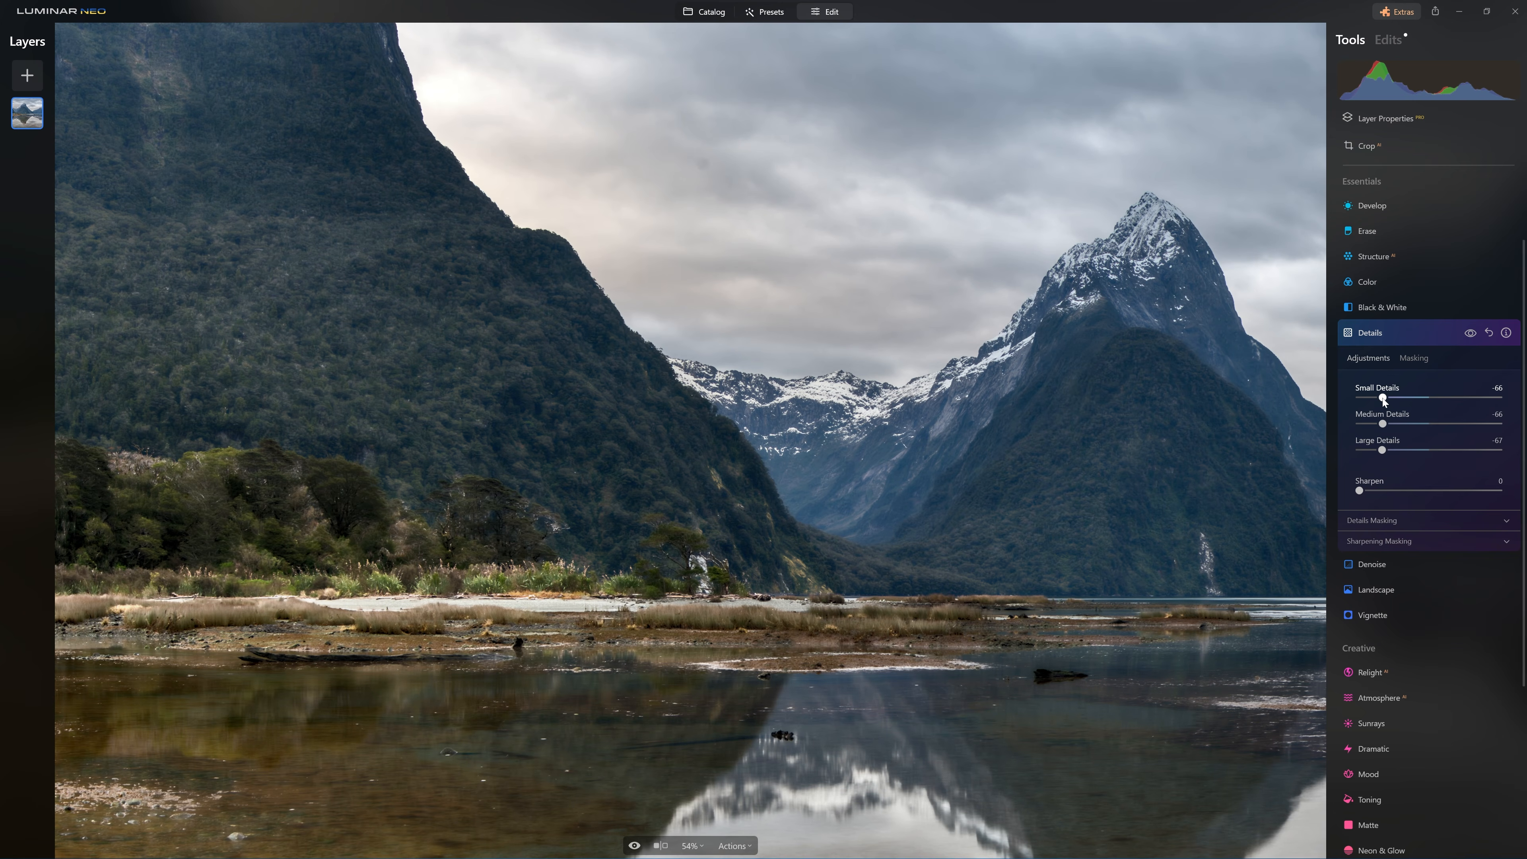
Step: Try Small Details at -44, Medium Details at 100 and Large Details at -62 on the mountainside
drag(1382, 398, 1398, 397)
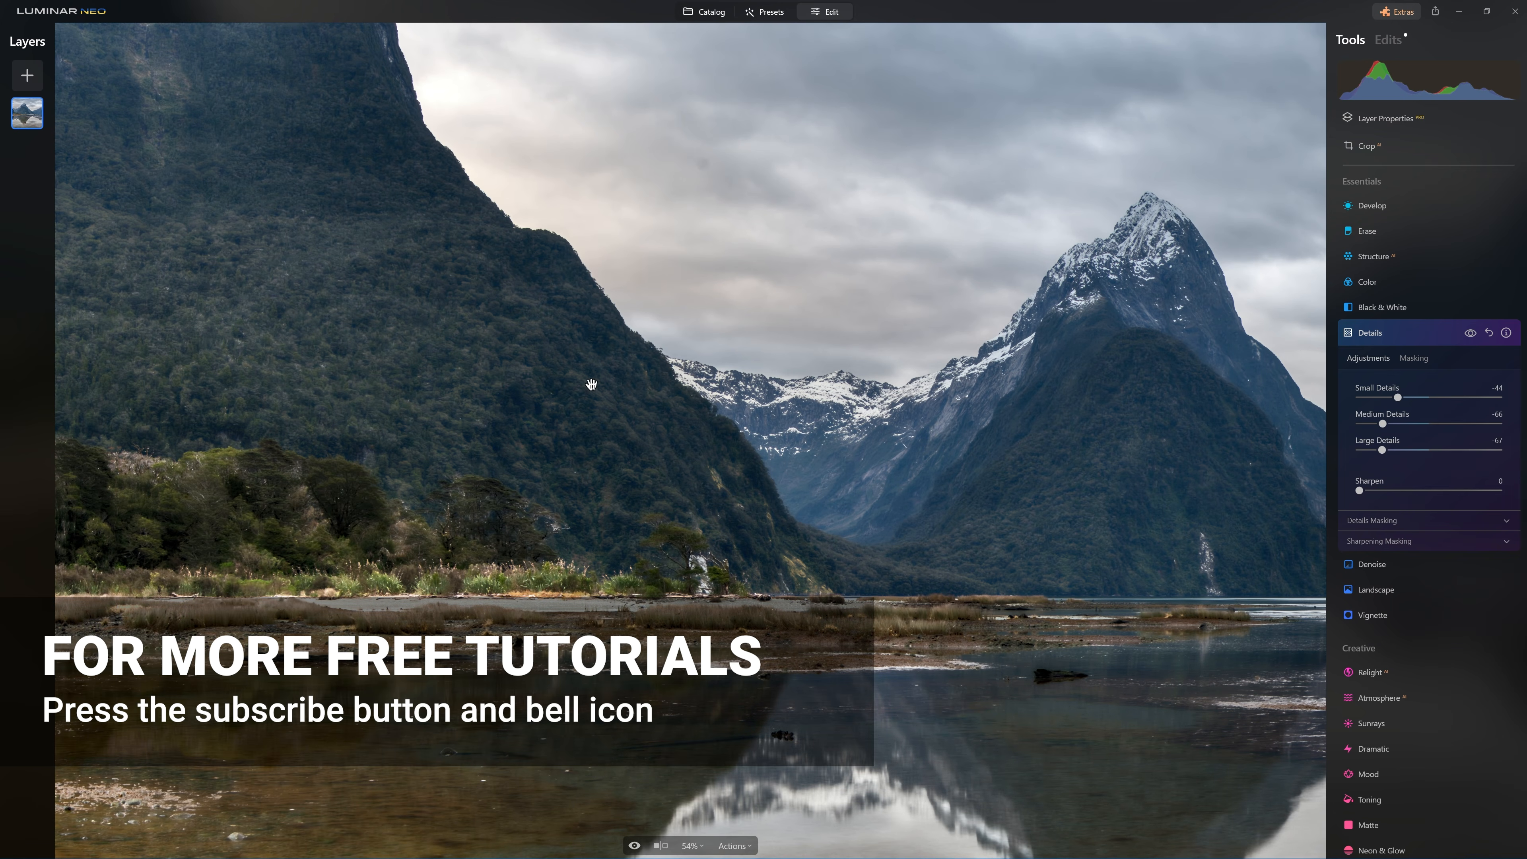
drag(1382, 424, 1496, 428)
scroll(300, 241, up, 2)
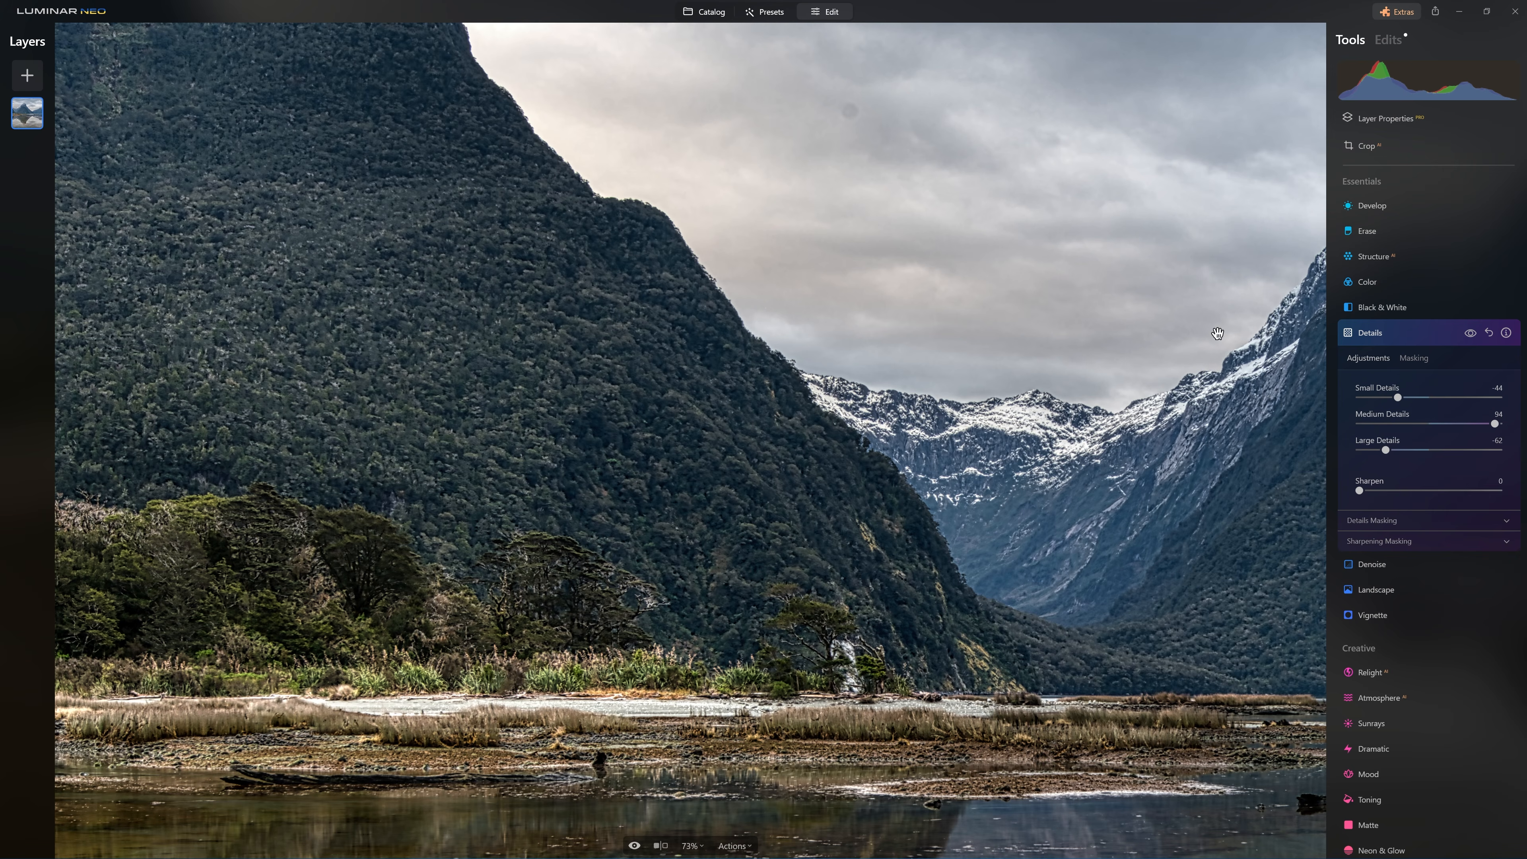
drag(1494, 424, 1499, 424)
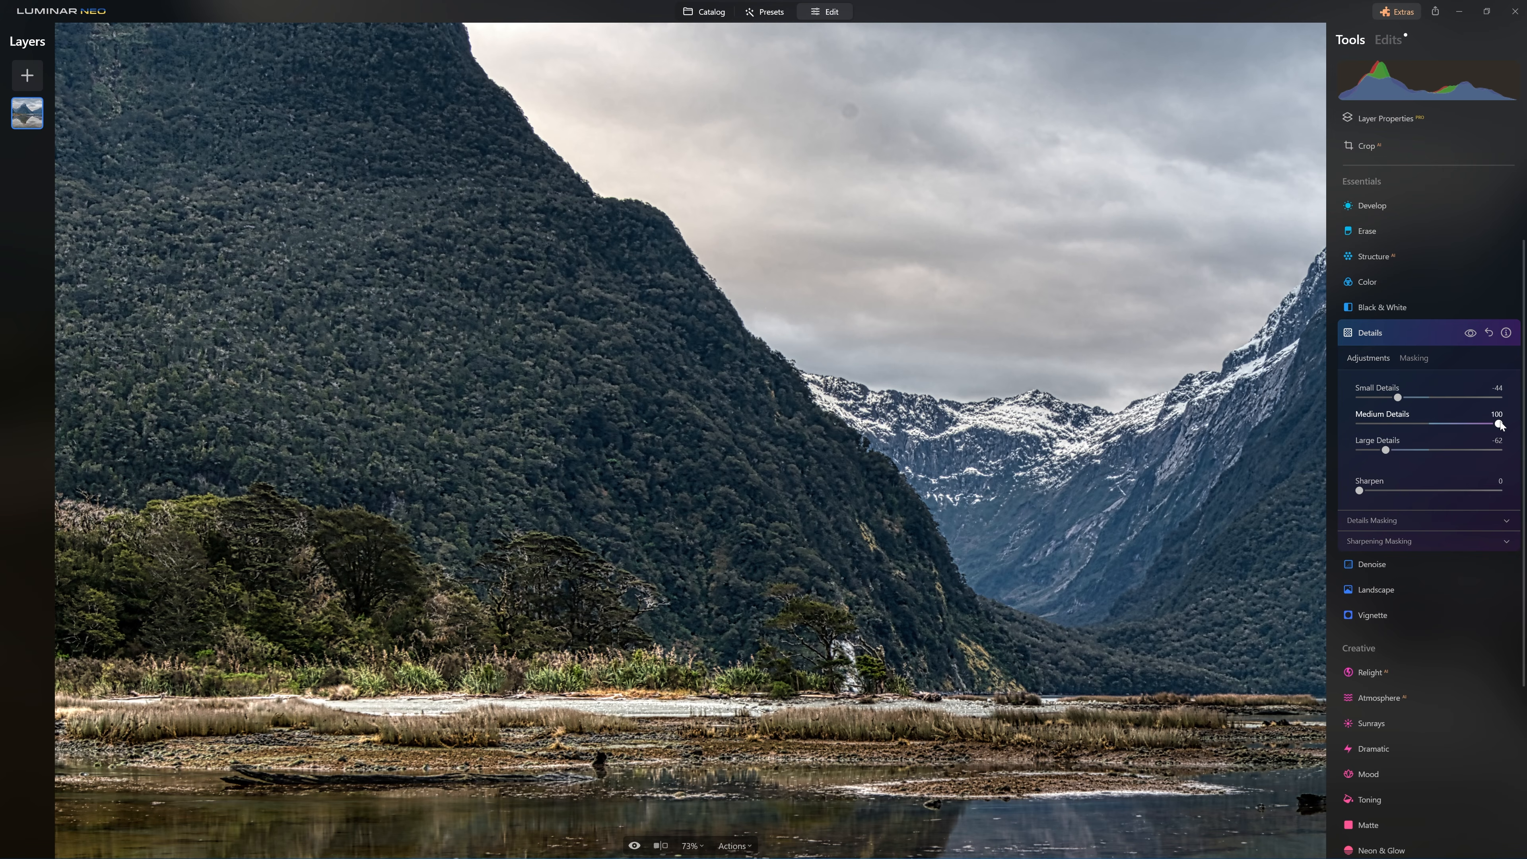
Step: Set Small Details to 17, Medium Details to -94 and Large Details to -63
drag(1401, 444, 1358, 445)
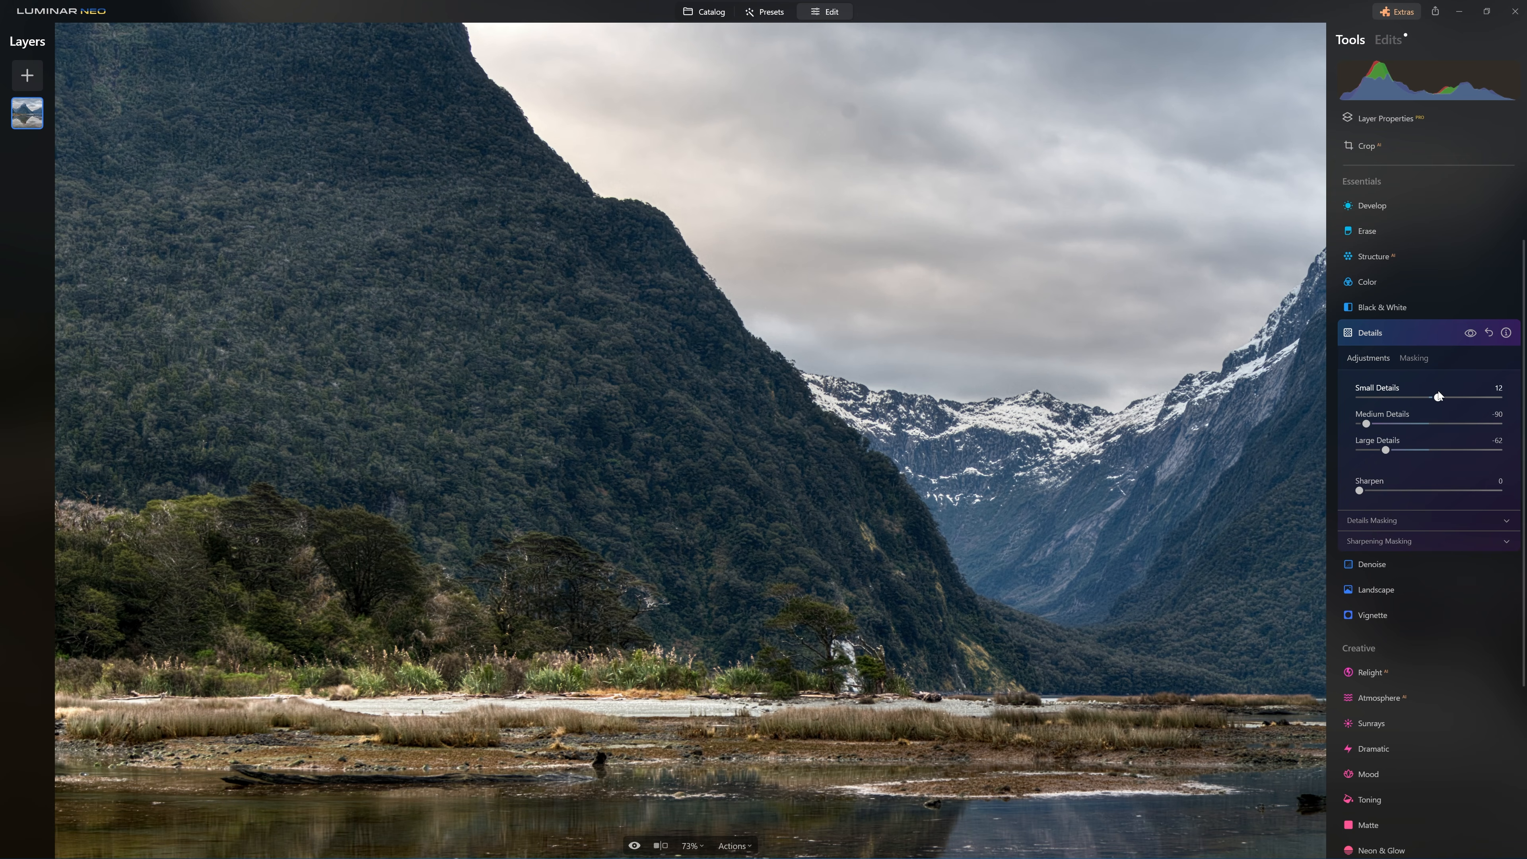
drag(1440, 391, 1442, 392)
drag(1366, 425, 1364, 425)
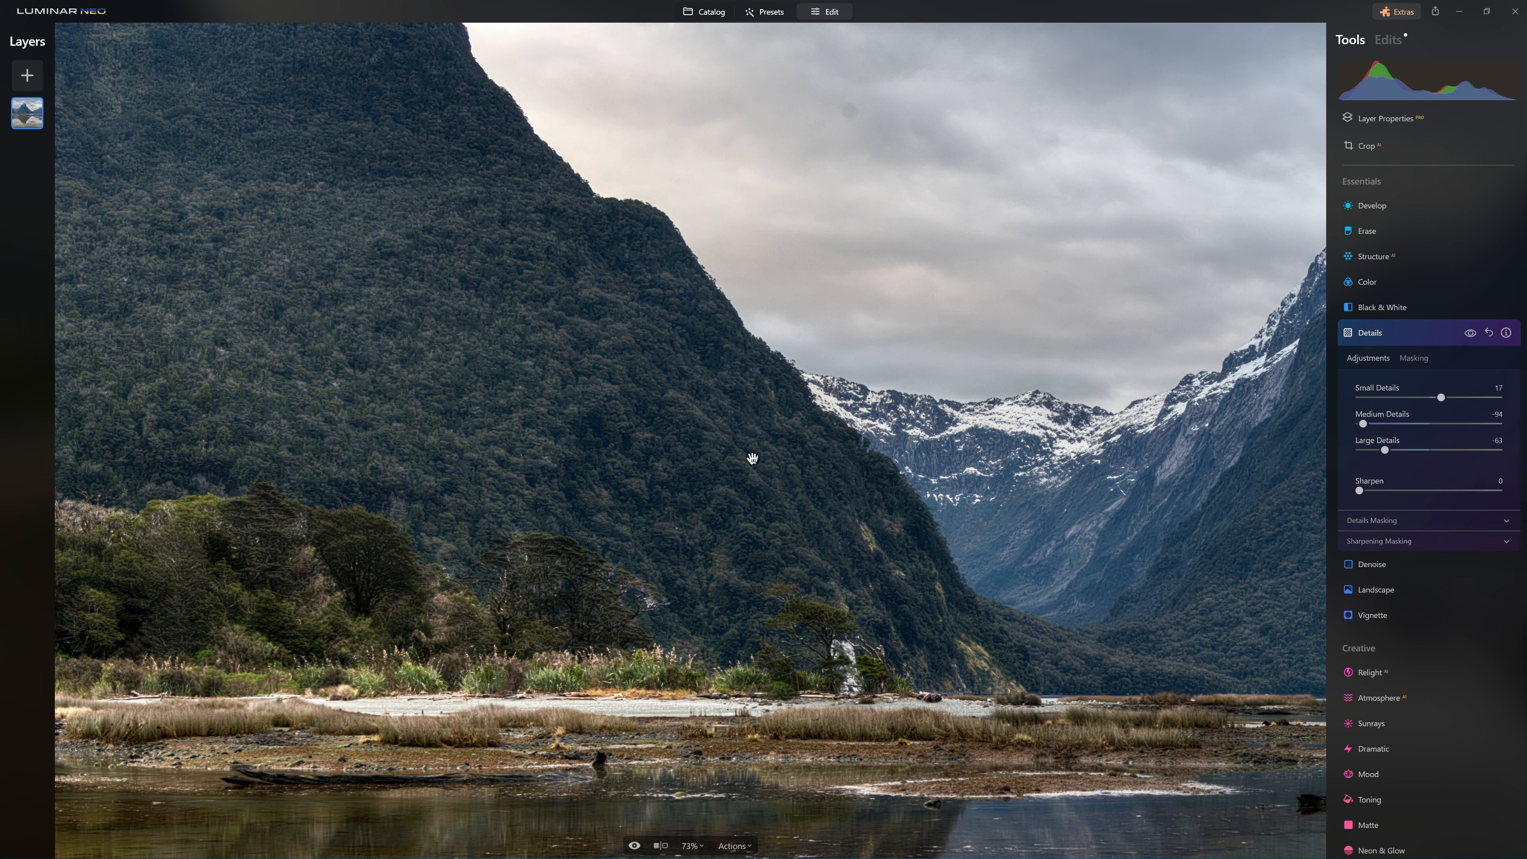
Step: Restrict the Details adjustments to the mountains with the AI object mask
scroll(749, 443, down, 3)
scroll(914, 298, down, 1)
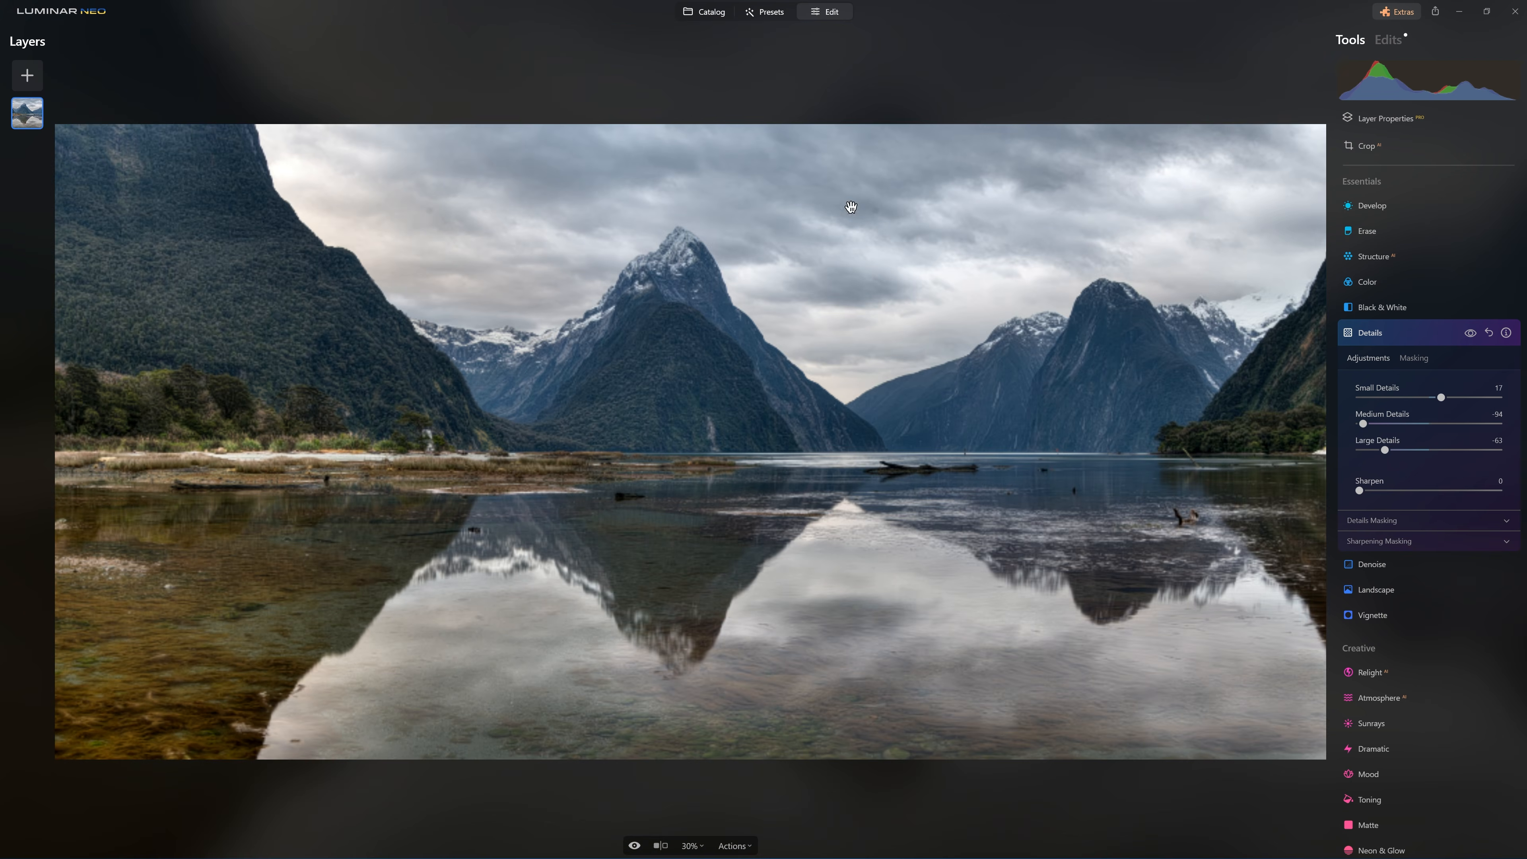
drag(961, 480, 712, 494)
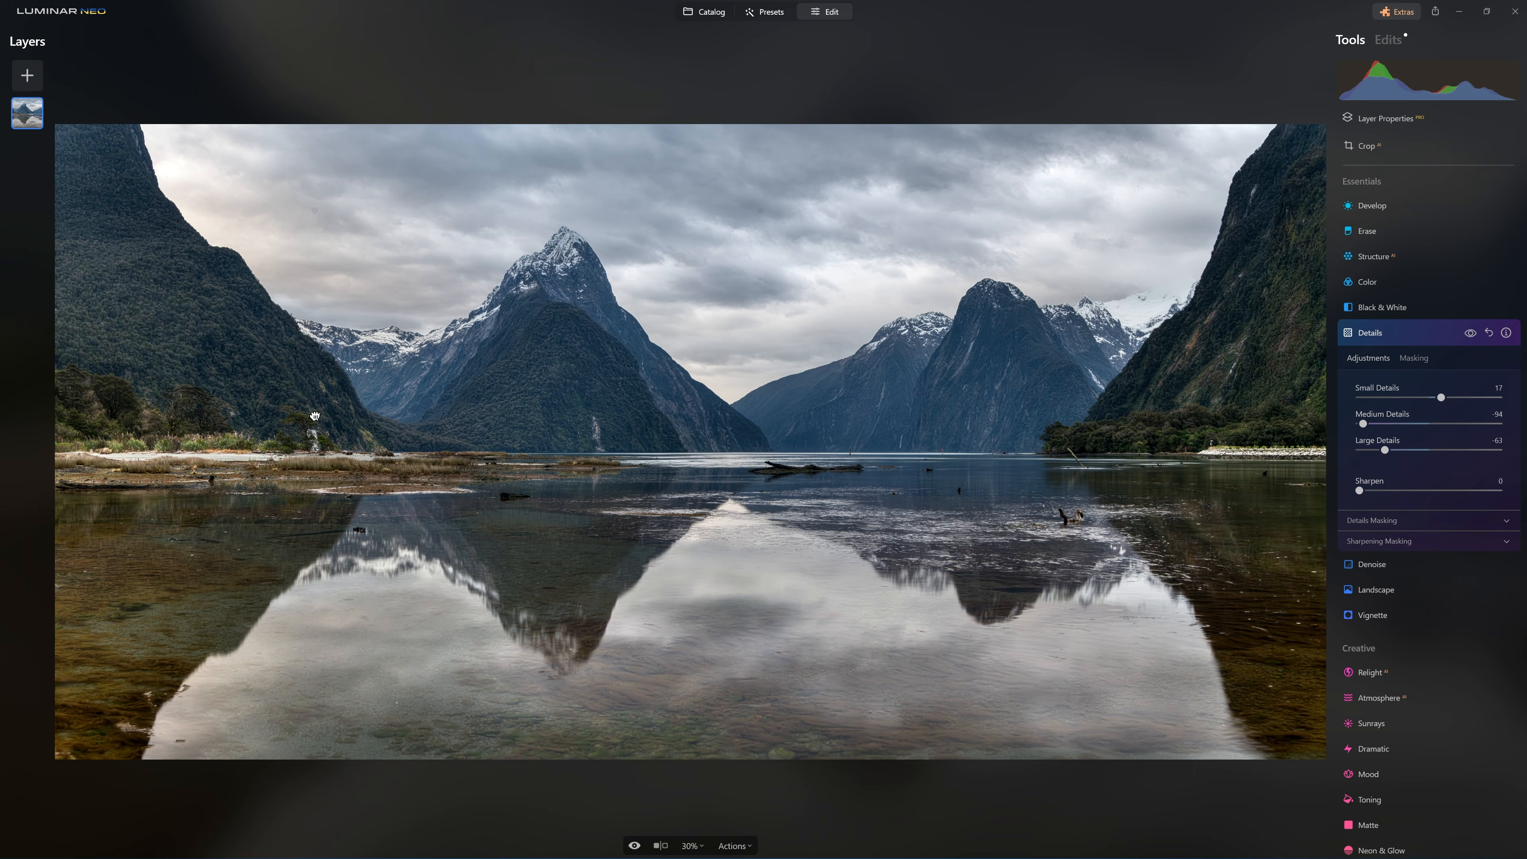
drag(315, 416, 541, 418)
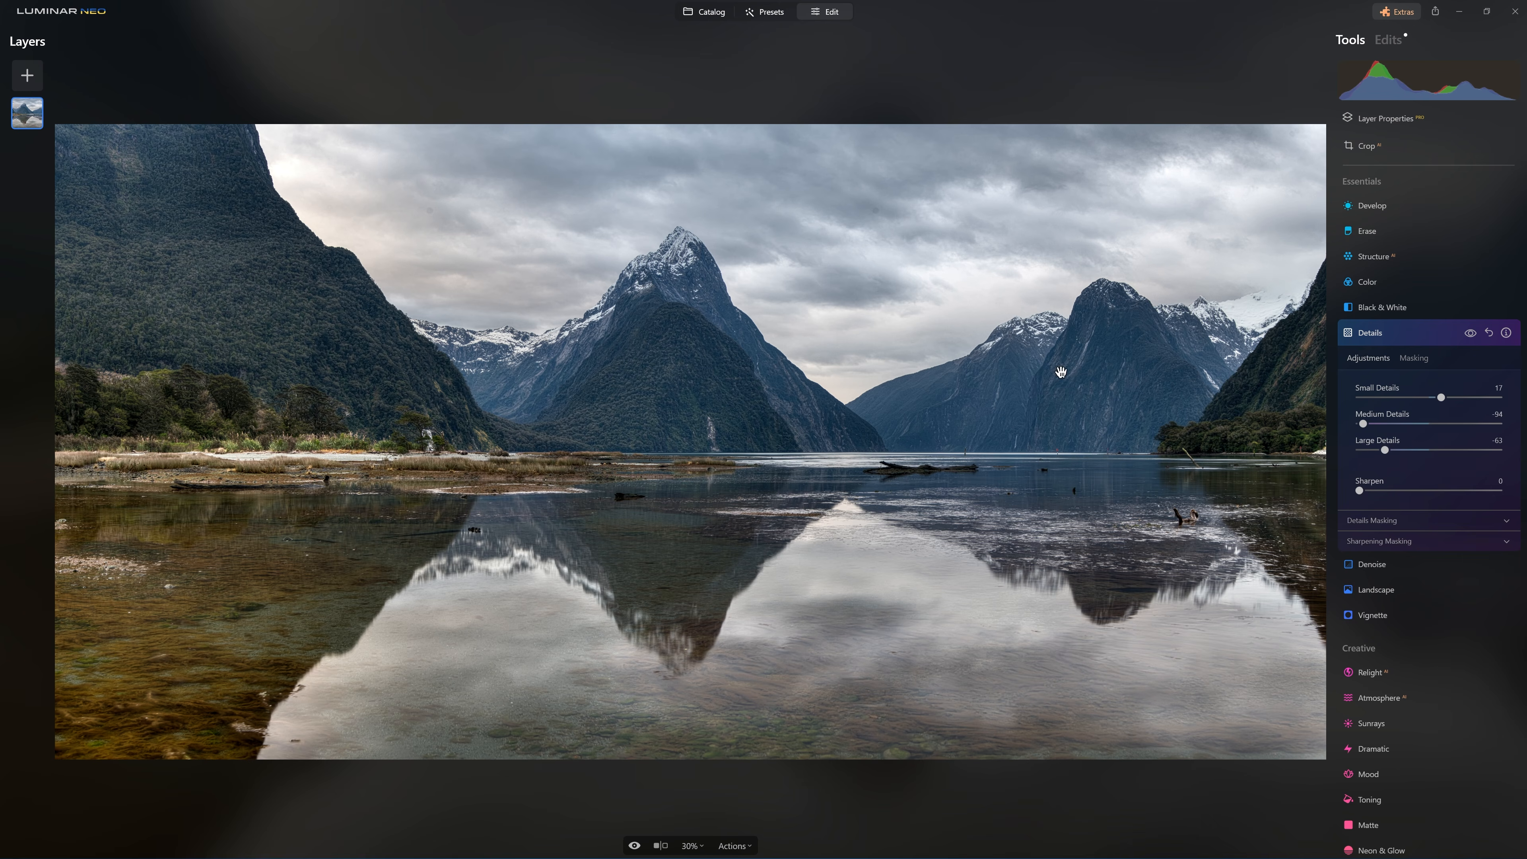
scroll(1198, 394, down, 1)
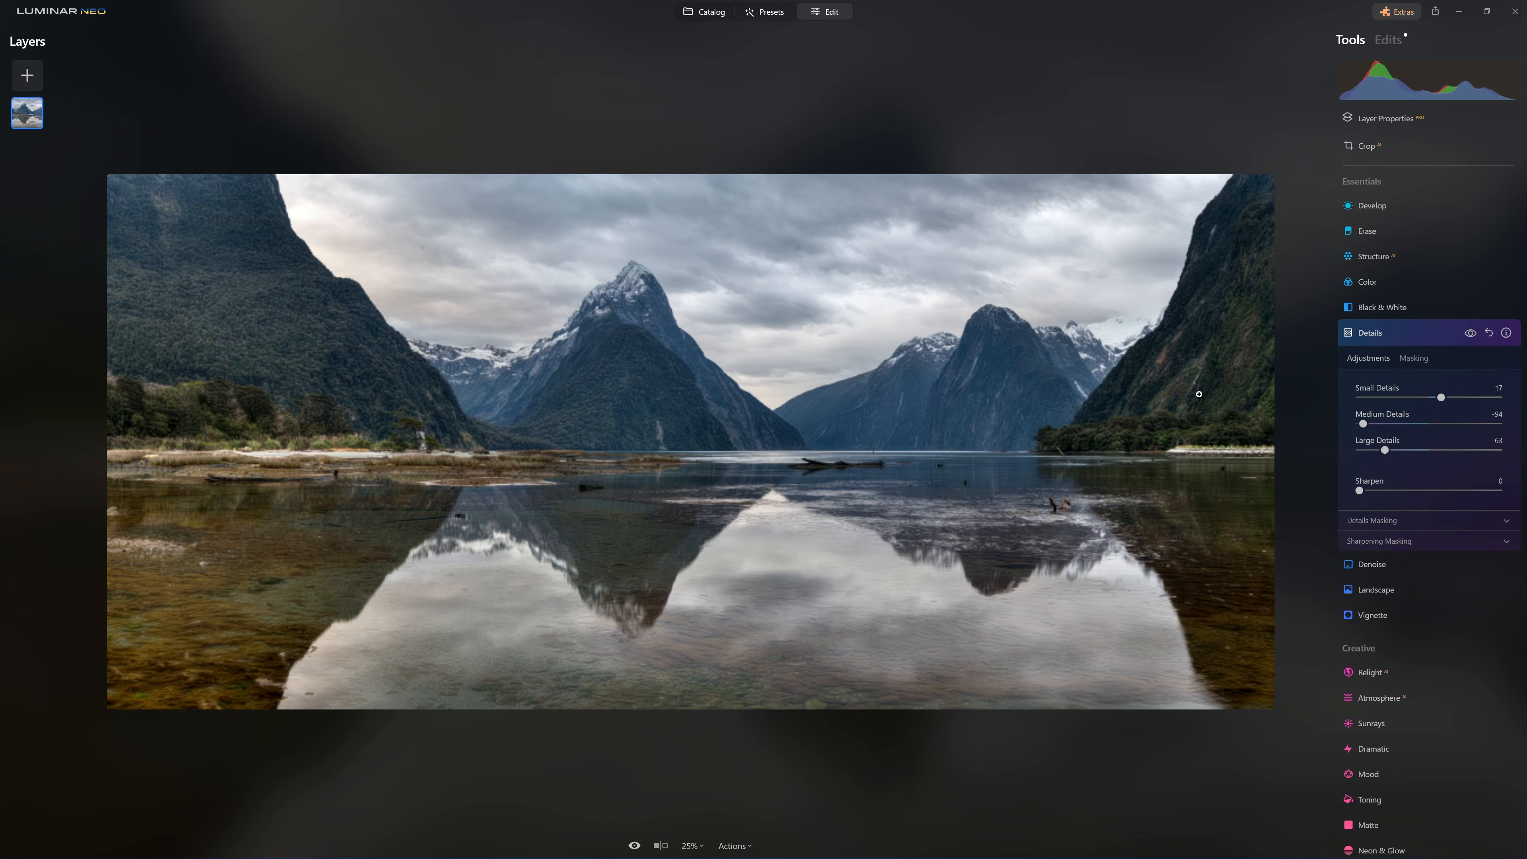
click(1412, 358)
click(1368, 309)
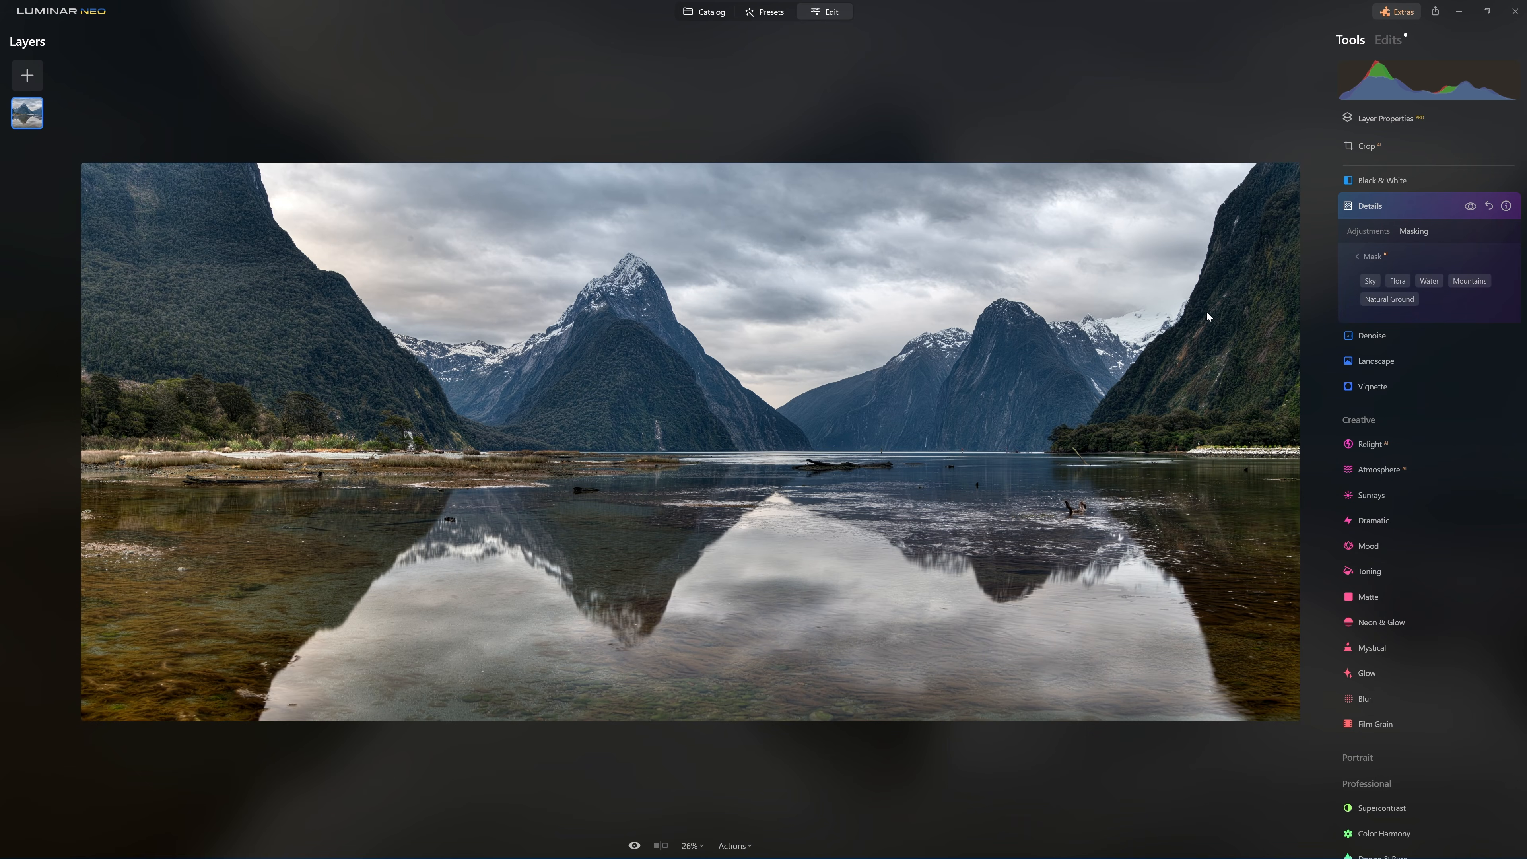
click(1461, 282)
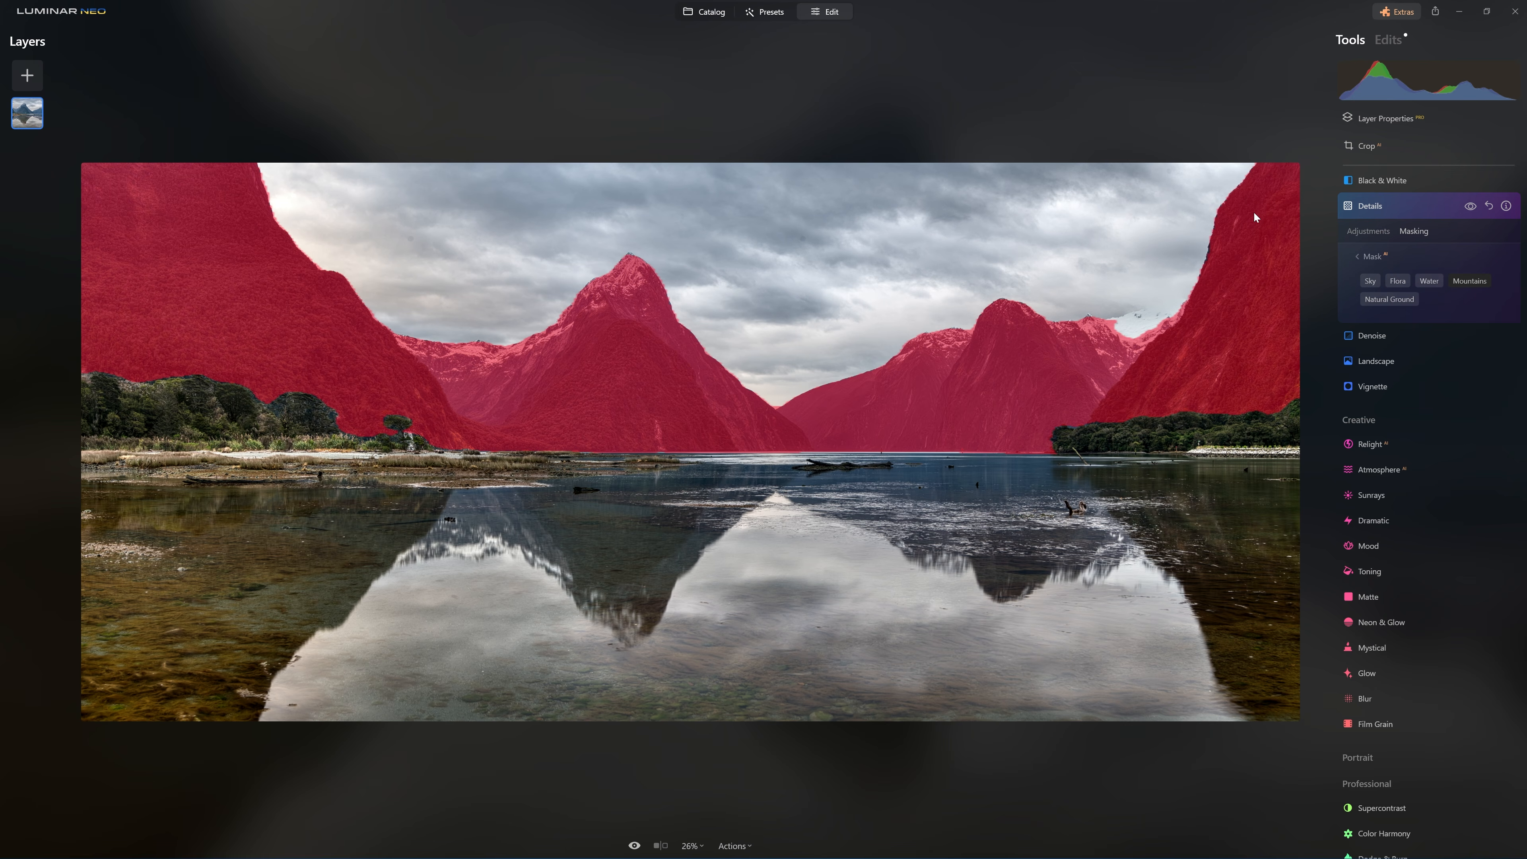
Step: Erase the central and distant mountains from the Details mask with a brush at size 400, softness 100 and strength 100
click(1363, 253)
click(1373, 255)
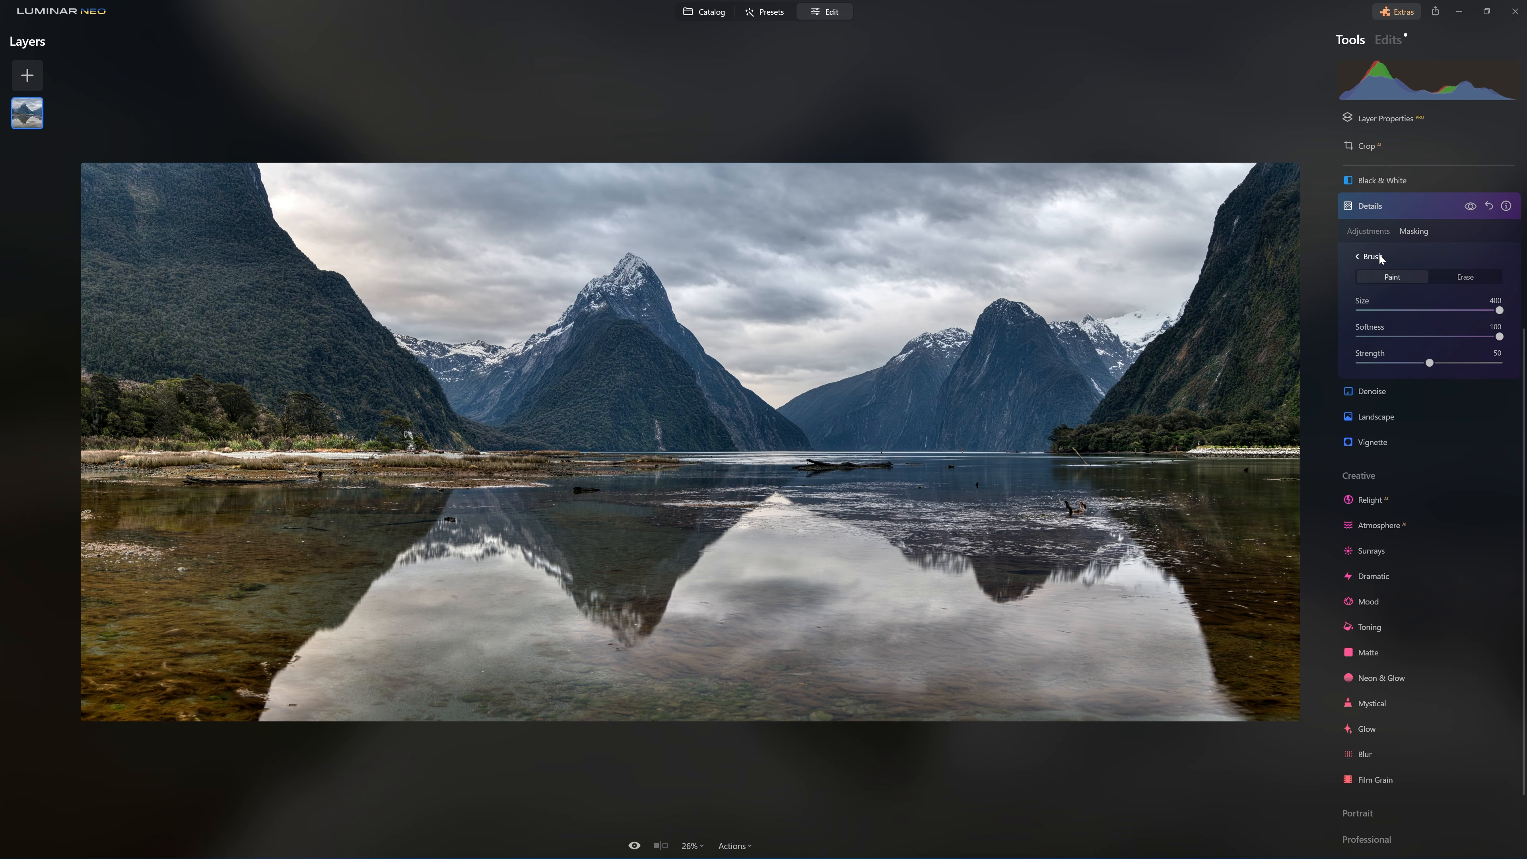
click(1470, 278)
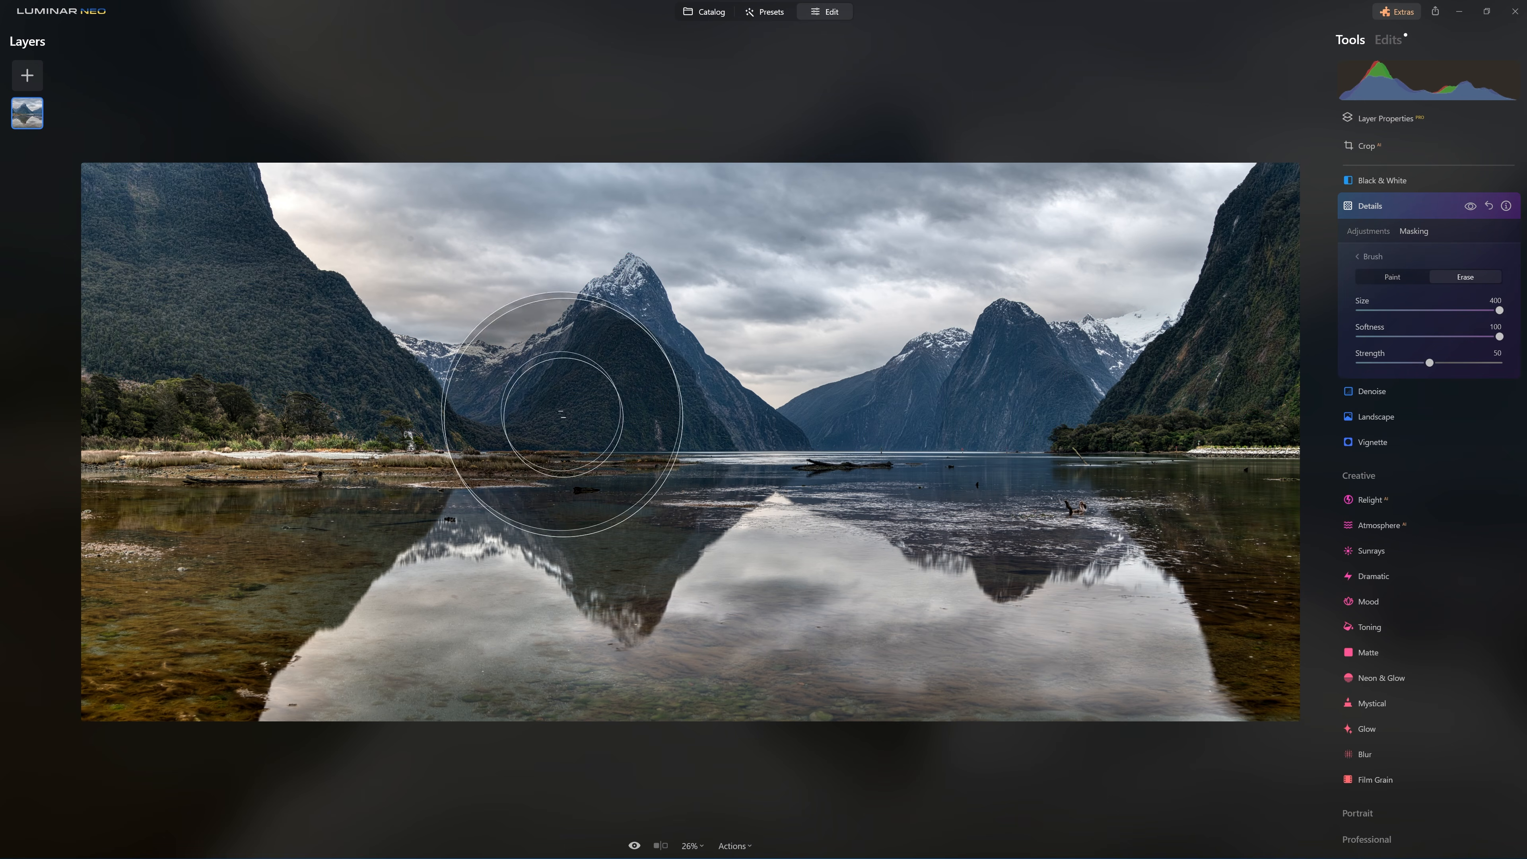
drag(1428, 363, 1498, 363)
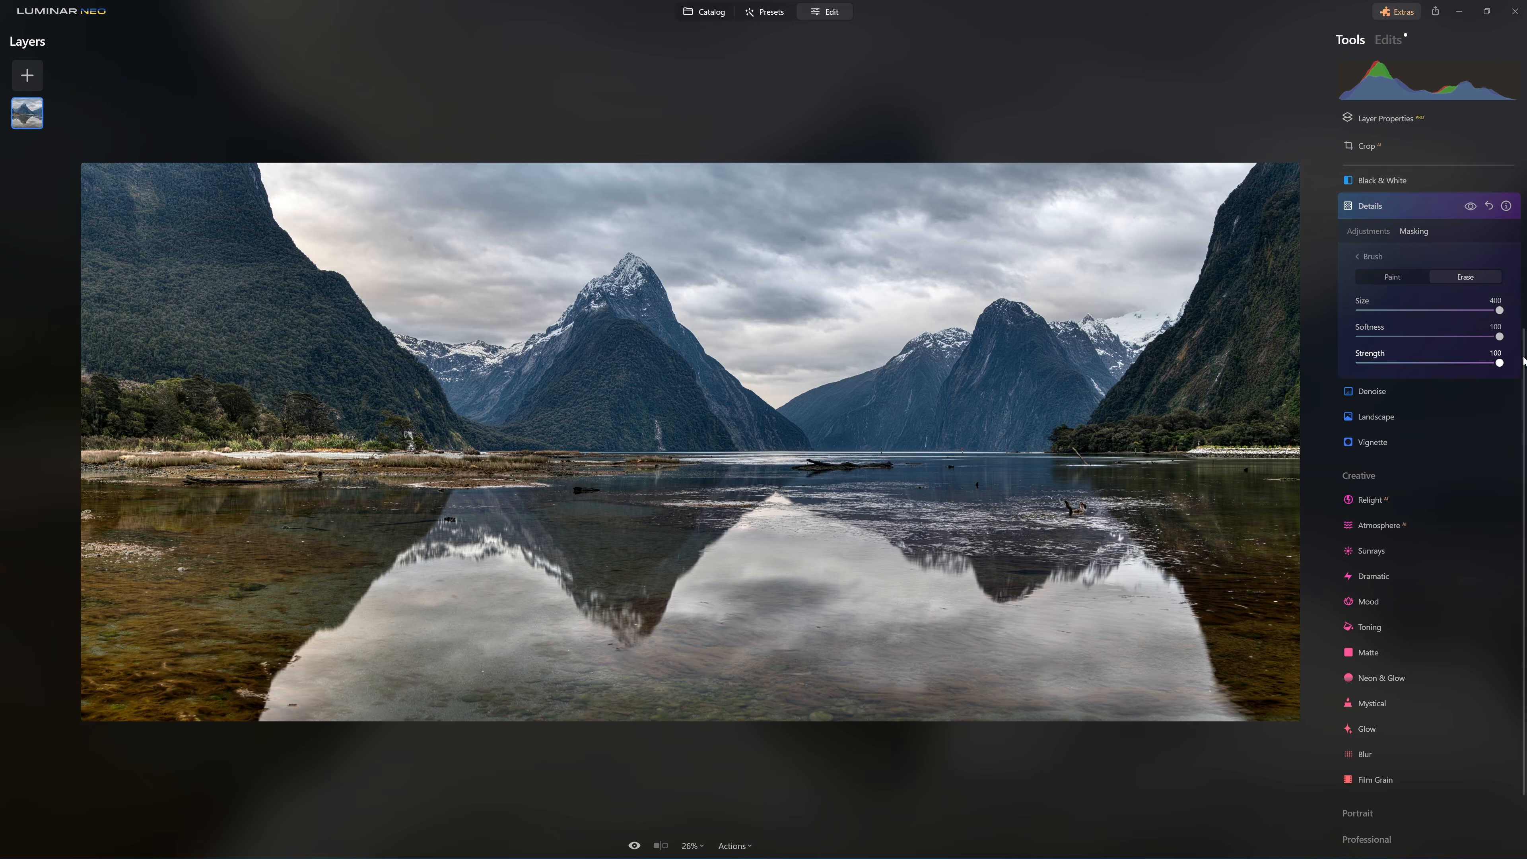
mouse_move(718, 351)
mouse_down()
mouse_move(718, 395)
mouse_move(677, 418)
mouse_move(628, 321)
mouse_move(581, 344)
mouse_move(512, 301)
mouse_move(572, 385)
mouse_move(849, 392)
mouse_move(955, 357)
mouse_move(1054, 226)
mouse_move(1005, 335)
mouse_move(1055, 297)
mouse_move(932, 452)
mouse_move(1063, 258)
mouse_move(1095, 312)
mouse_move(1117, 283)
mouse_up()
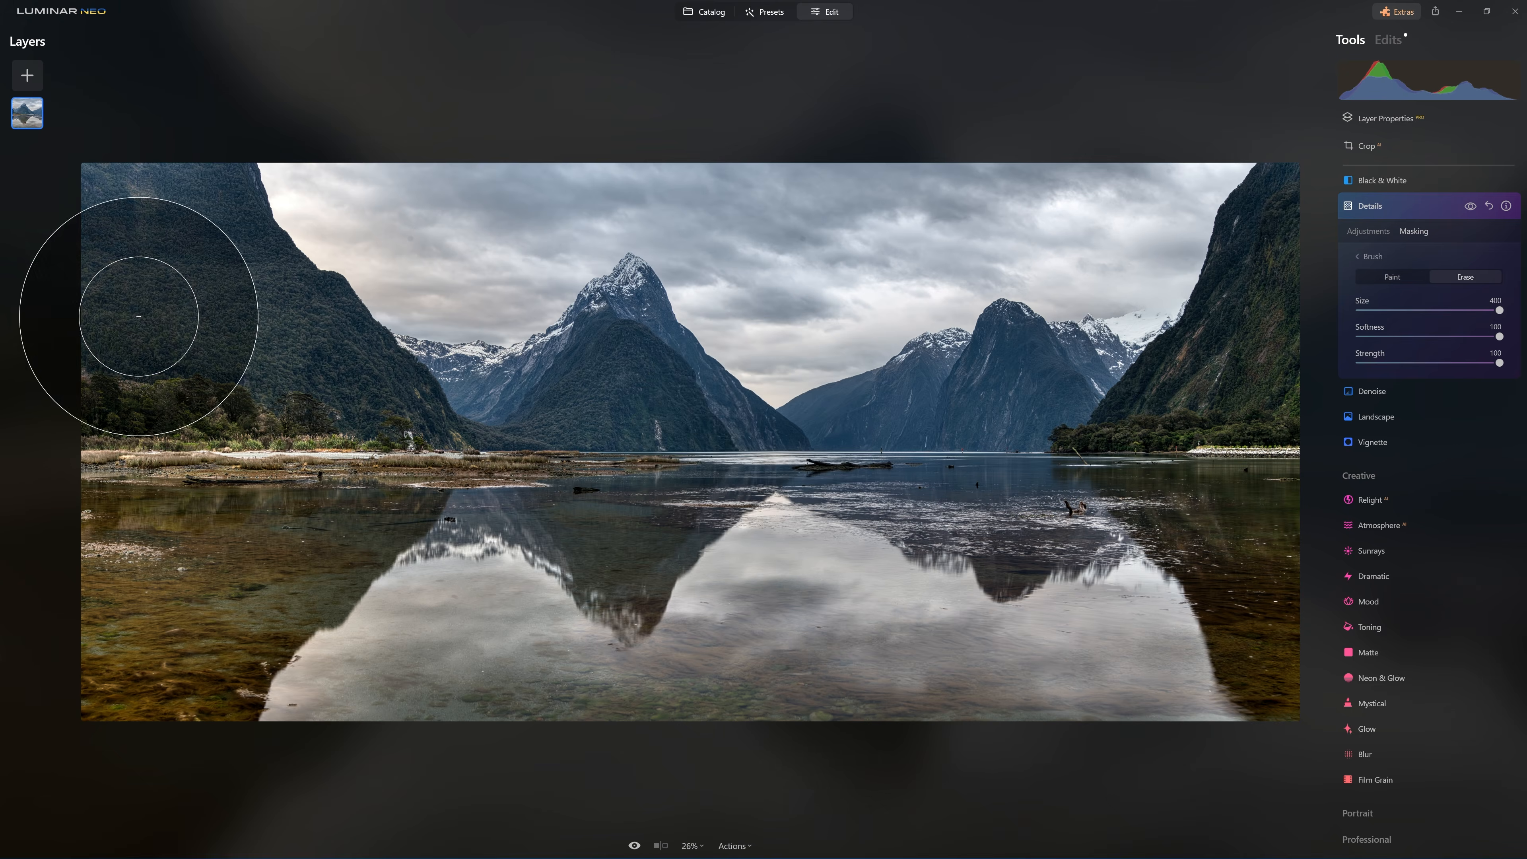
Step: Compare the forested mountainside up close with and without the masked Details adjustments
scroll(136, 303, up, 3)
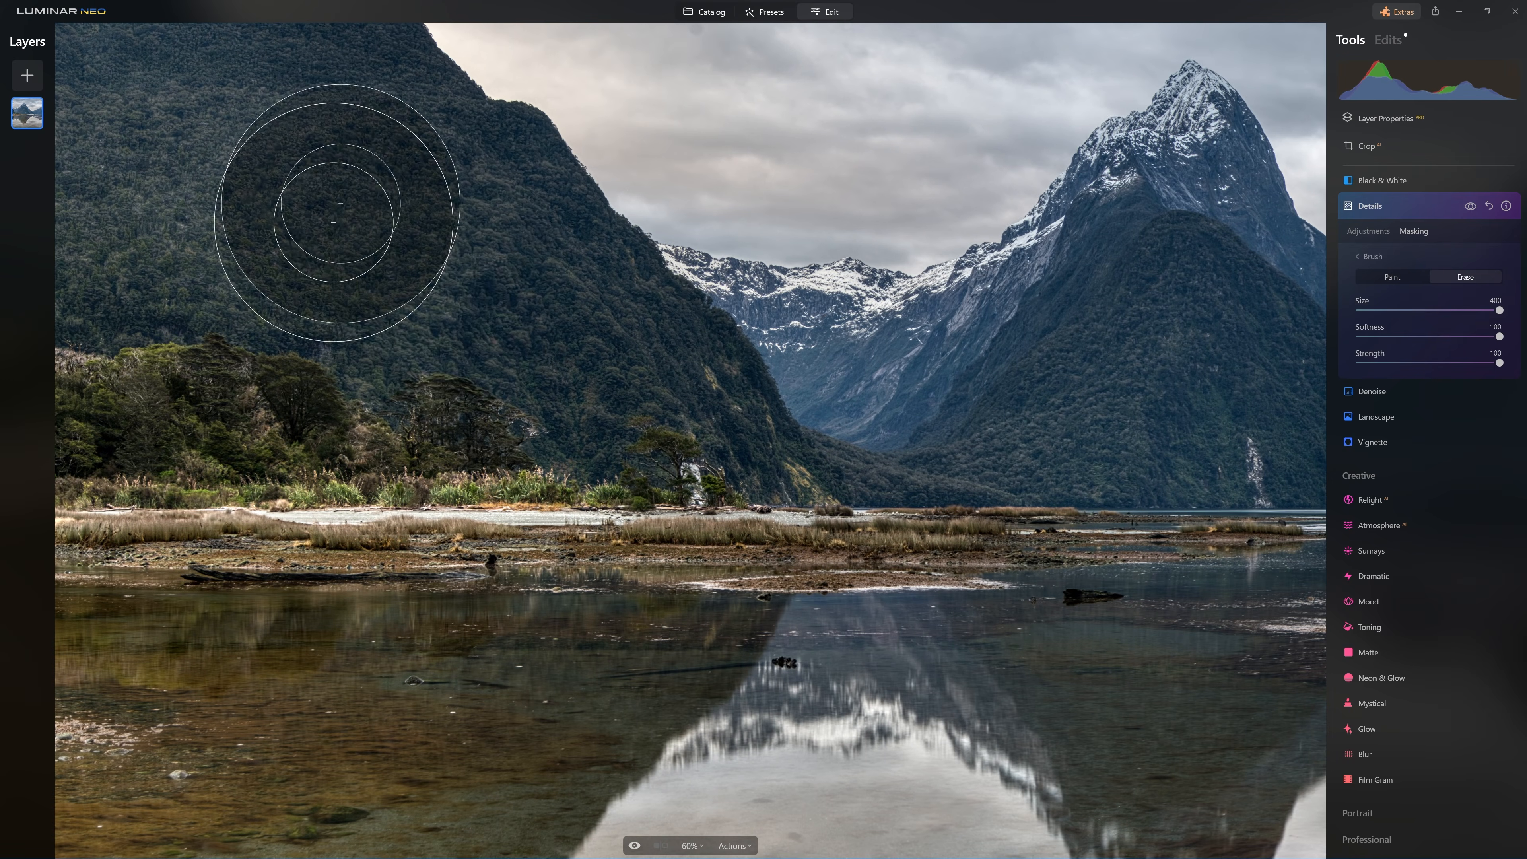
click(1469, 206)
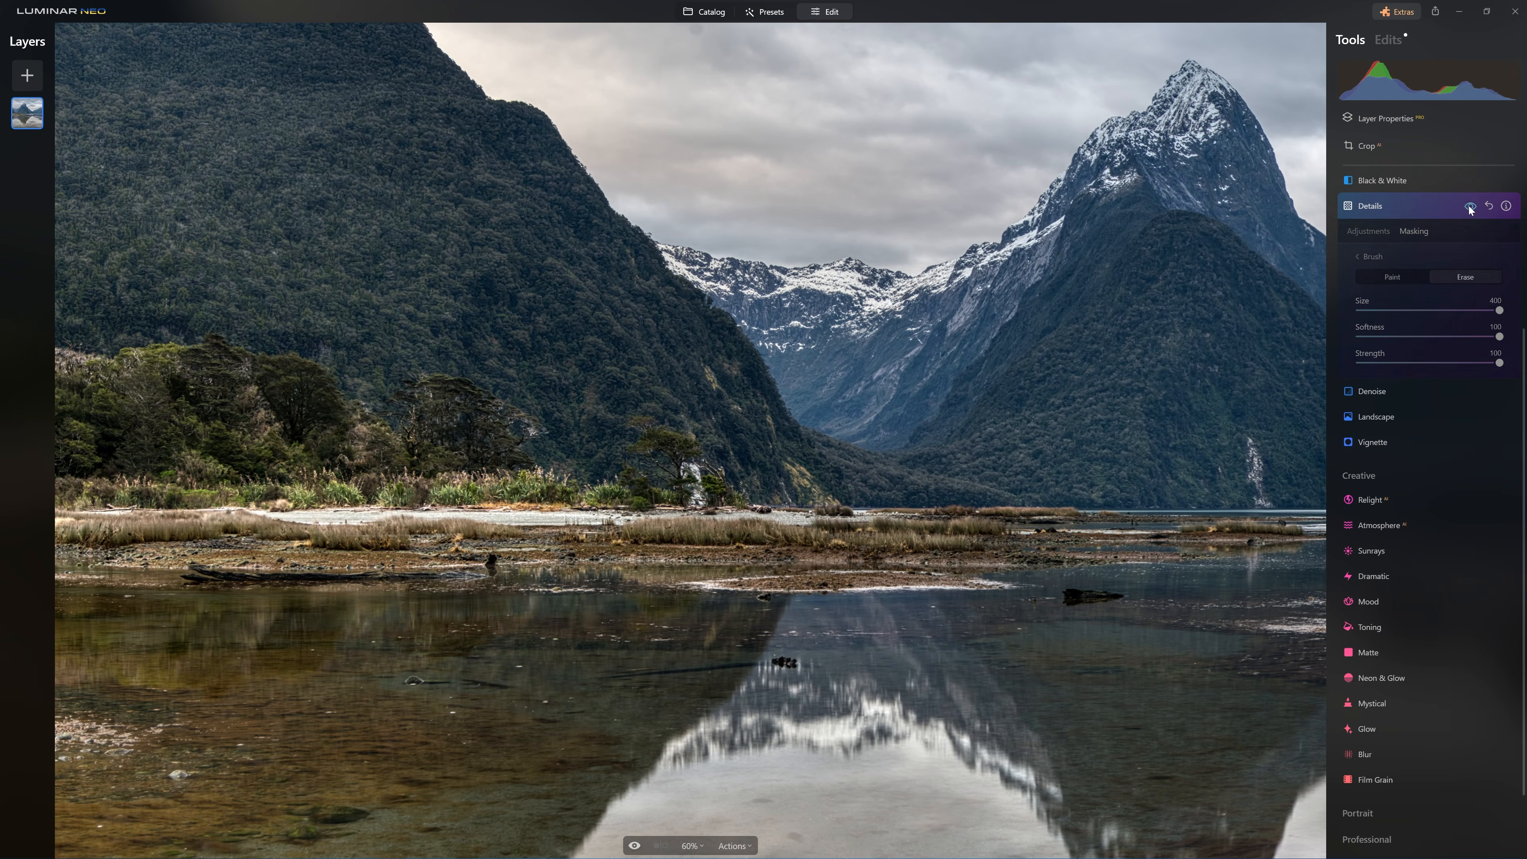
click(1470, 207)
click(1470, 207)
click(1470, 206)
scroll(877, 332, down, 5)
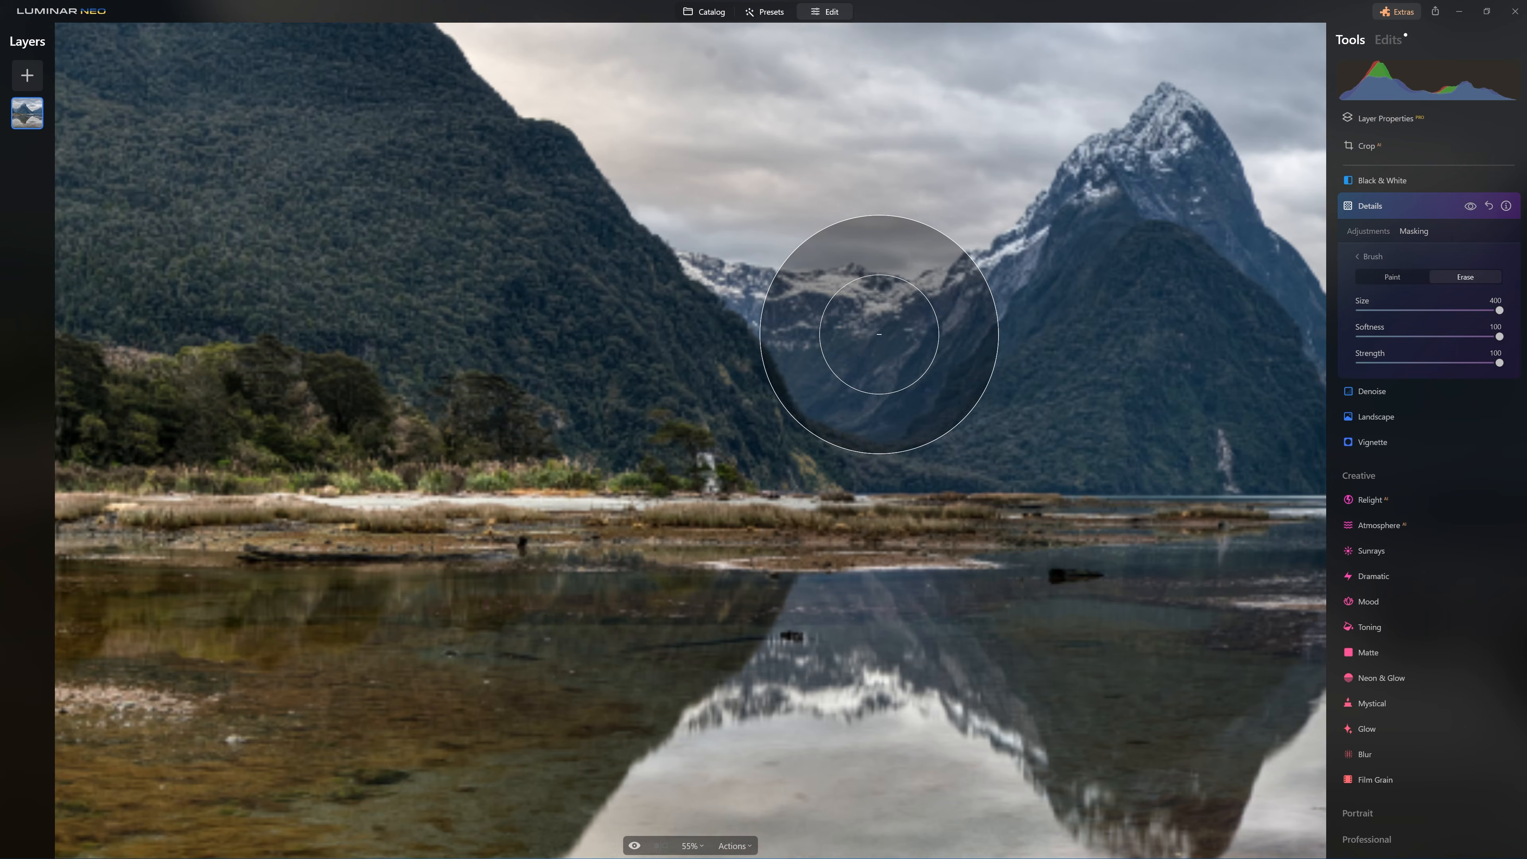
scroll(877, 331, down, 1)
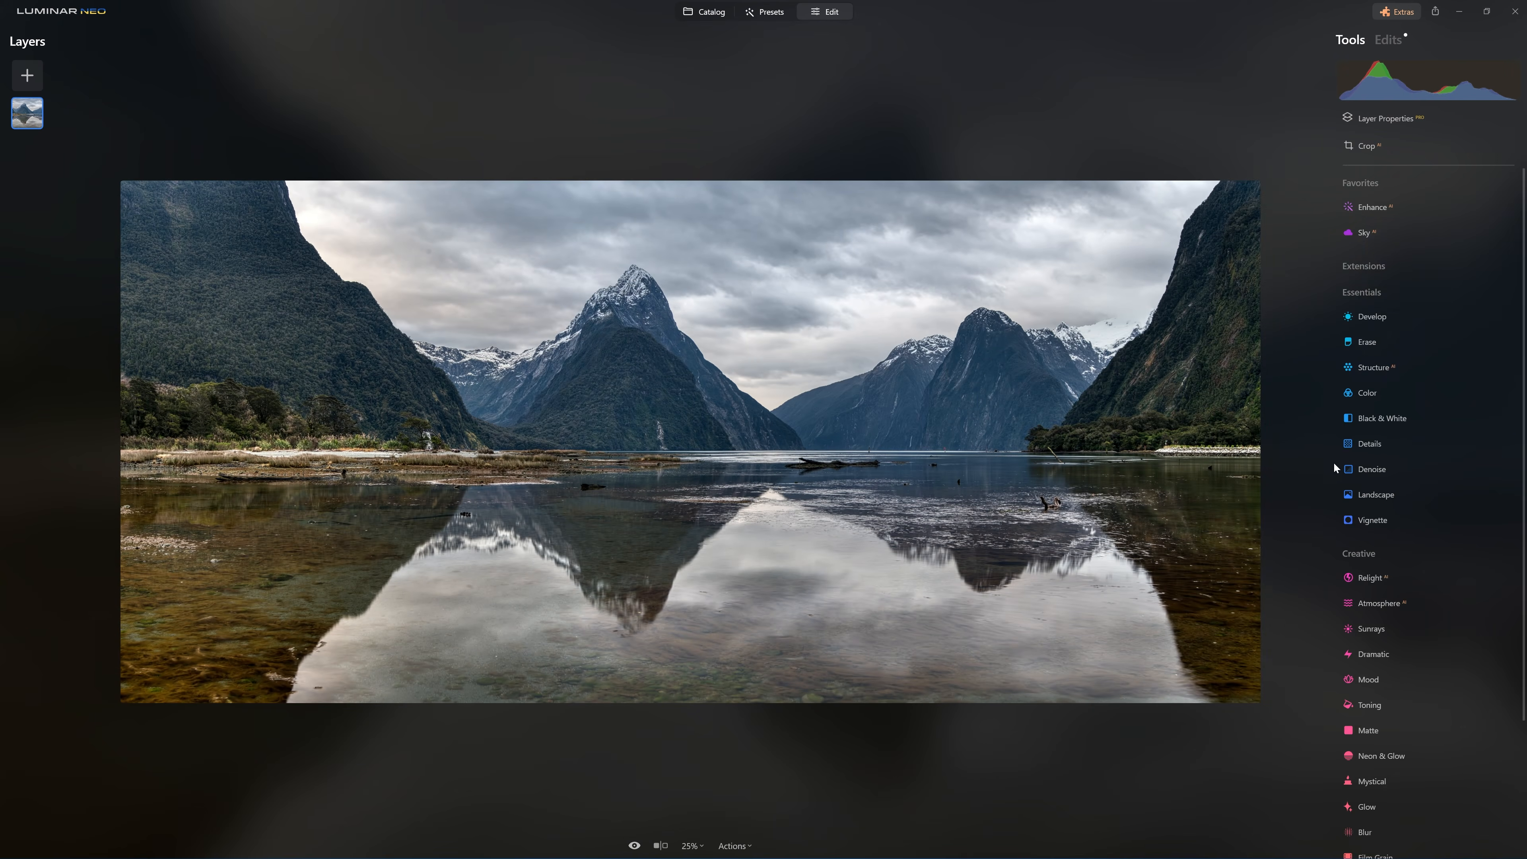
Step: Add a new Structure adjustment with Amount at -50
click(1376, 371)
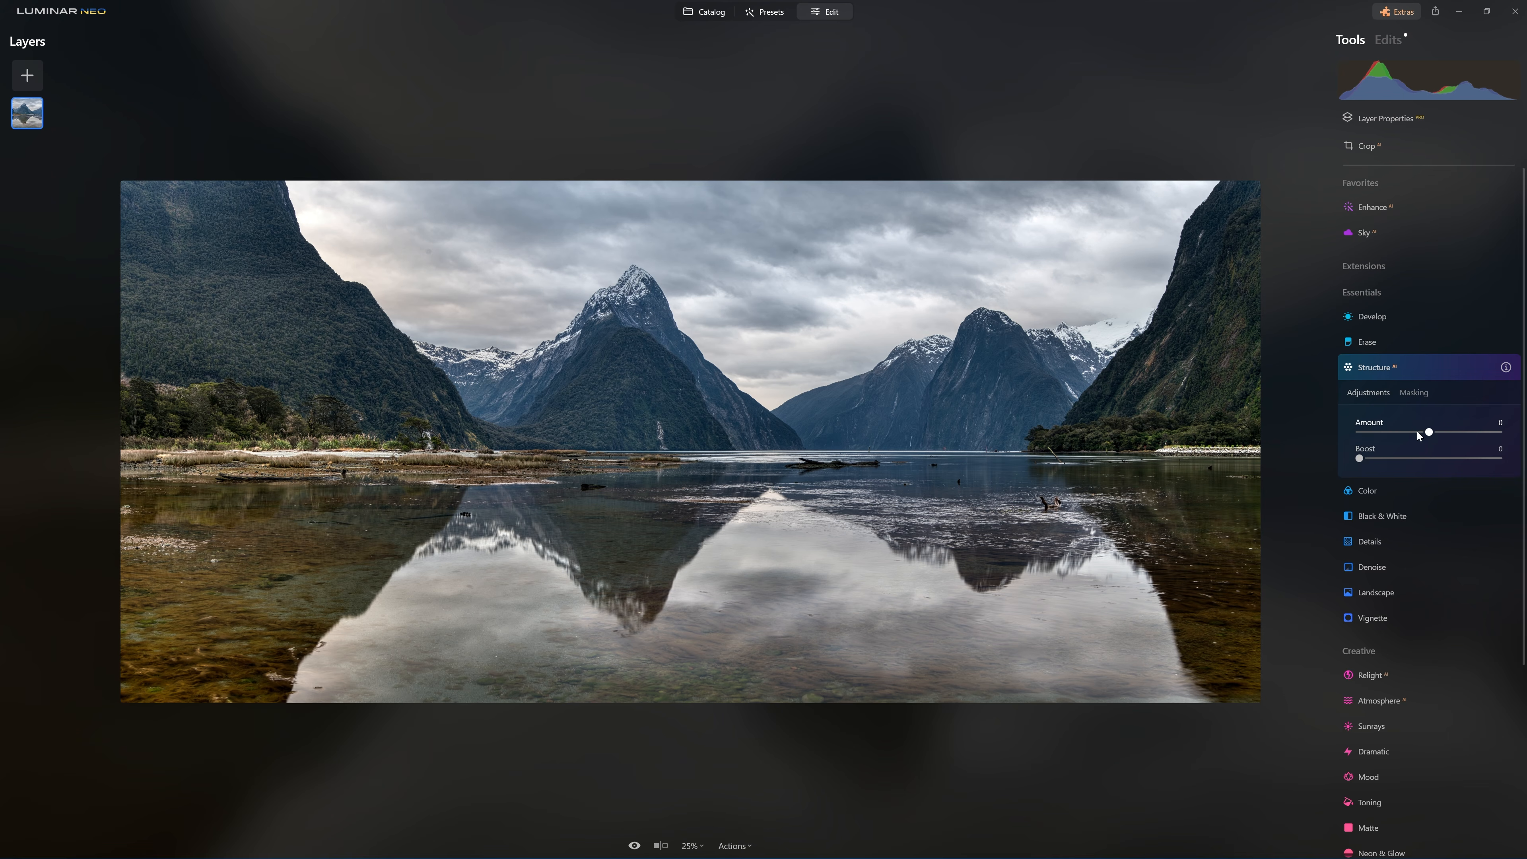
drag(1428, 434, 1353, 431)
drag(1412, 431, 1328, 441)
click(1385, 431)
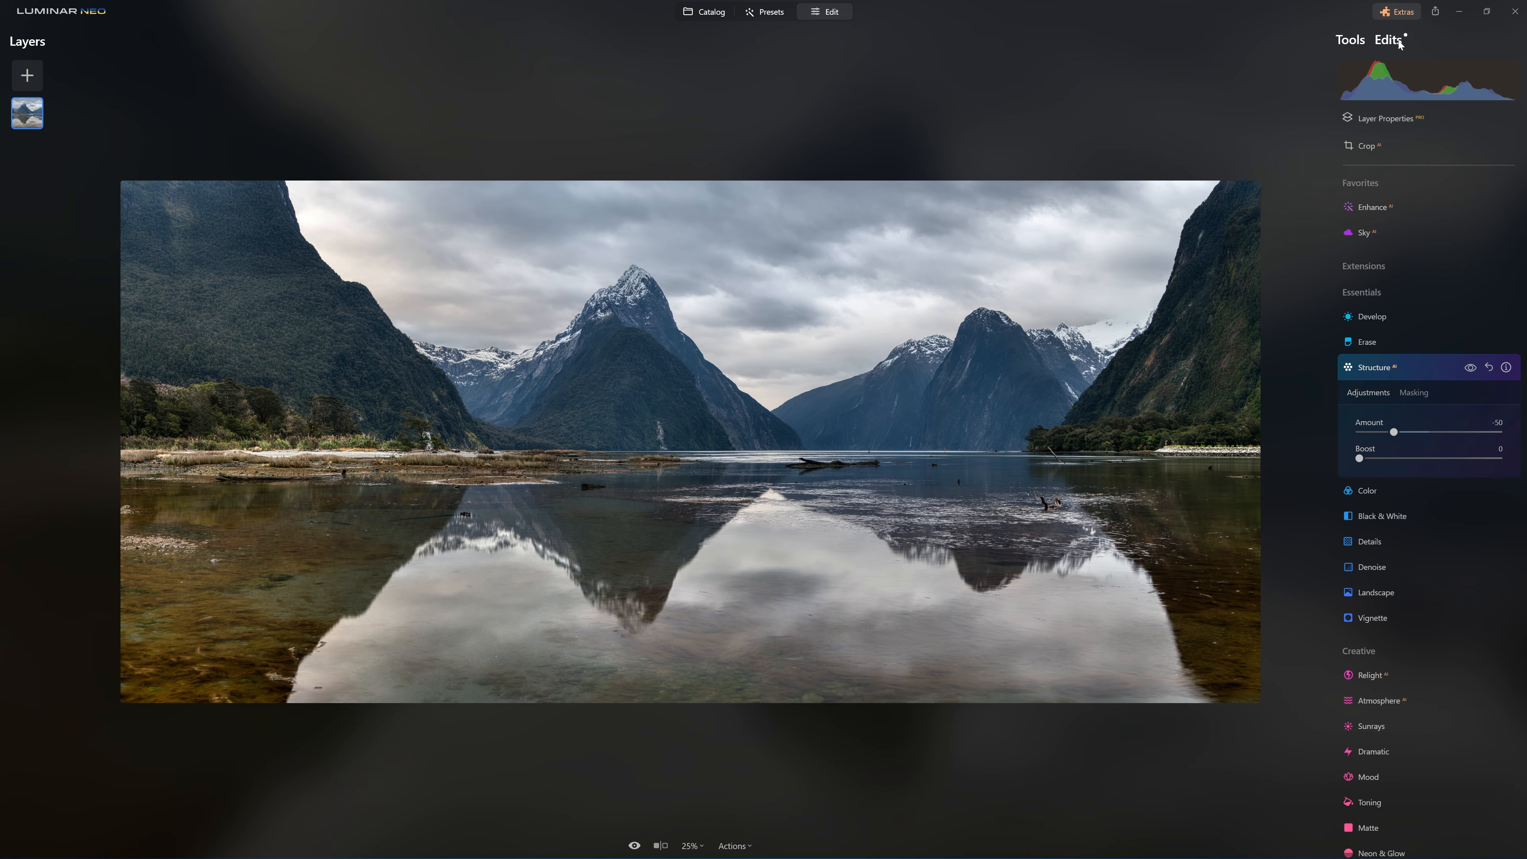
Step: Display the mask of the existing Details edit and copy it
click(1388, 39)
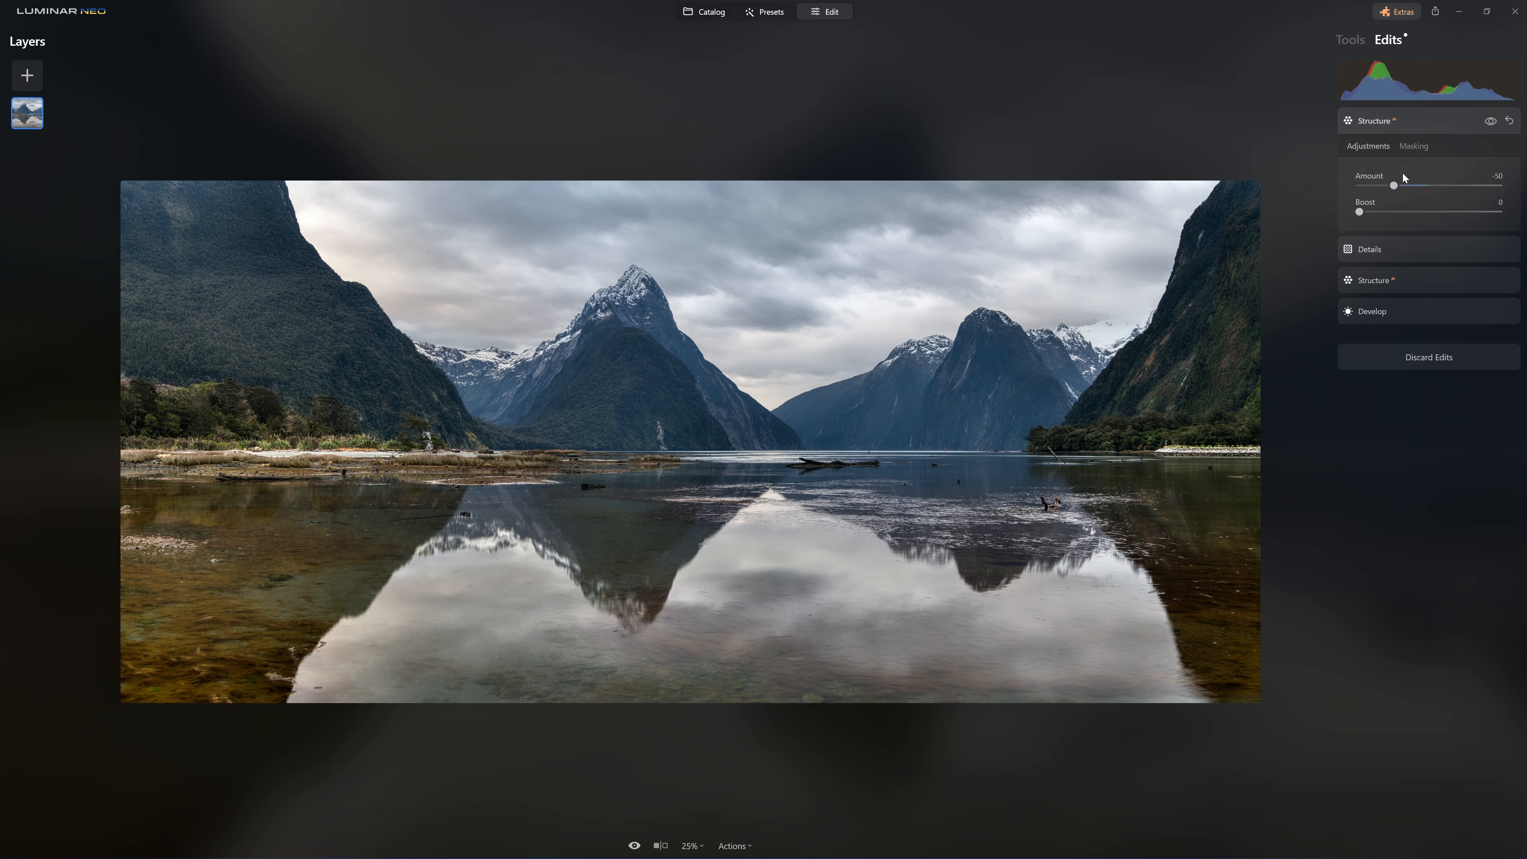
click(1413, 248)
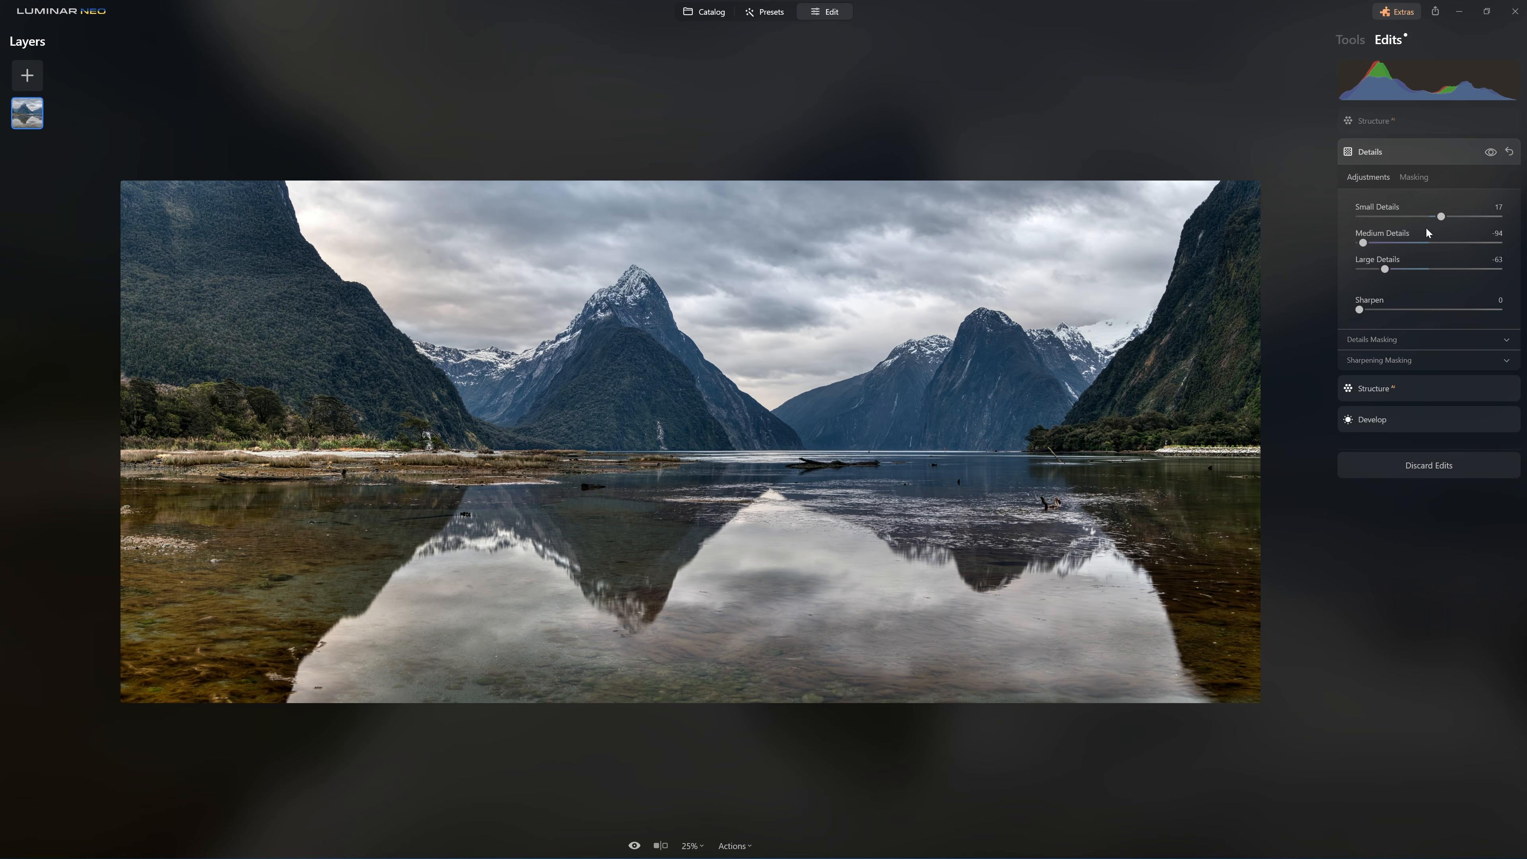
click(1419, 175)
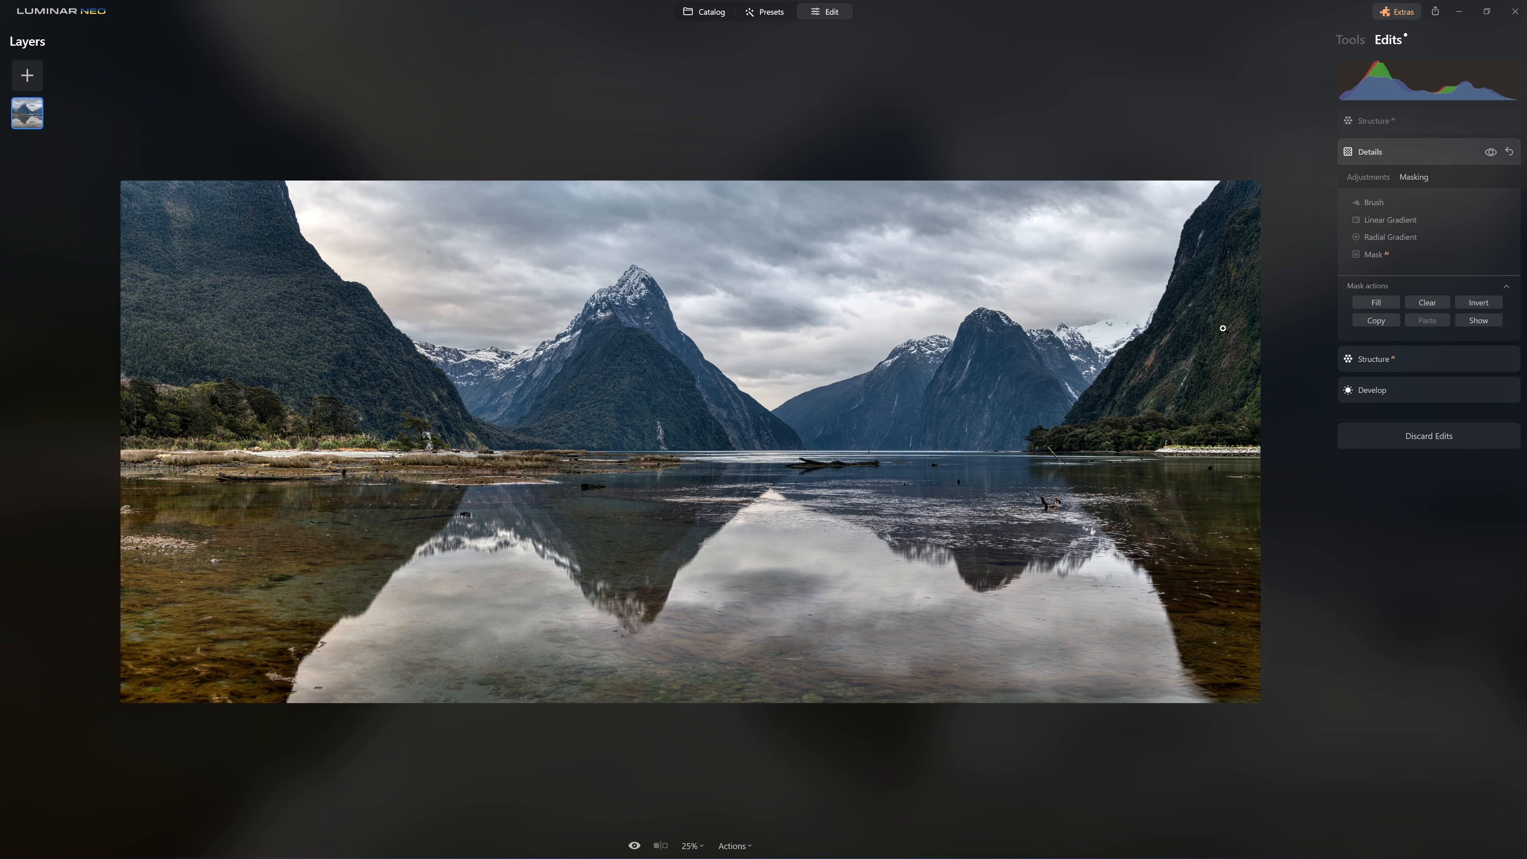
click(1478, 320)
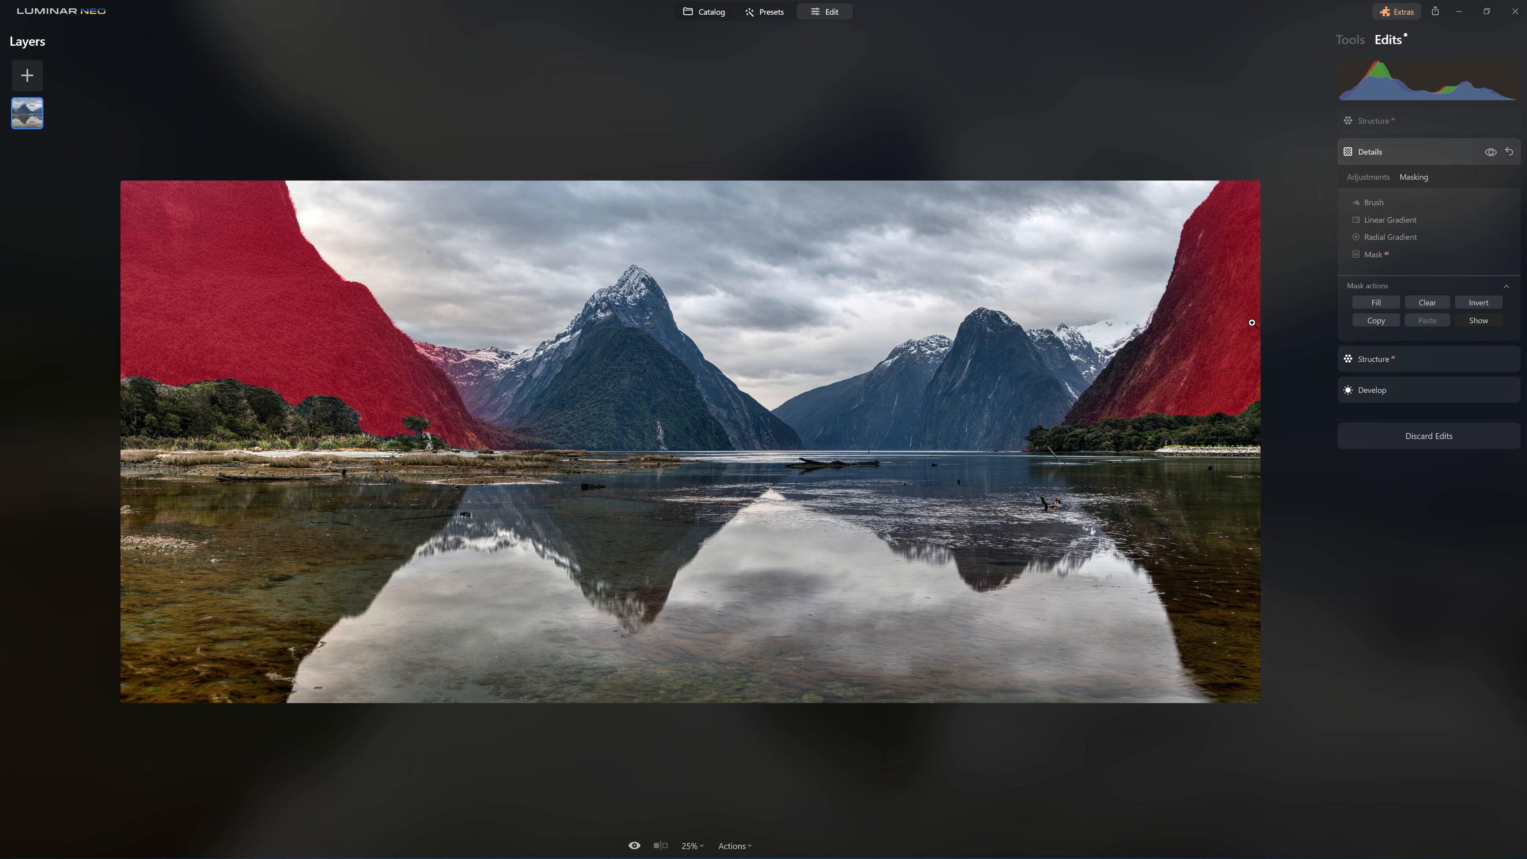
click(1378, 322)
Step: Paste the copied mask onto the newest Structure edit and check its coverage with the mask overlay
click(1389, 123)
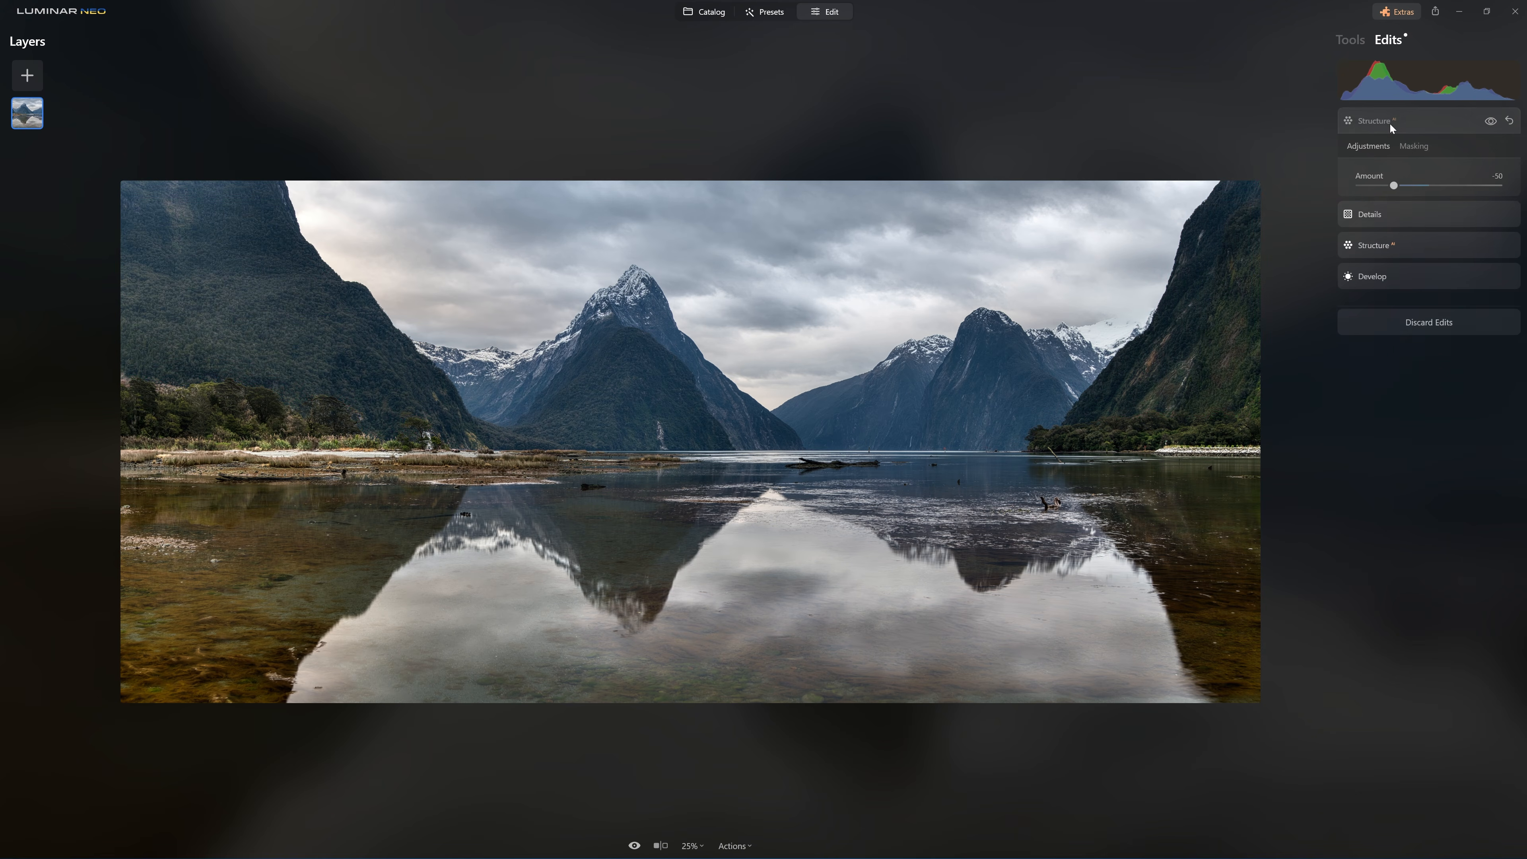
click(1413, 147)
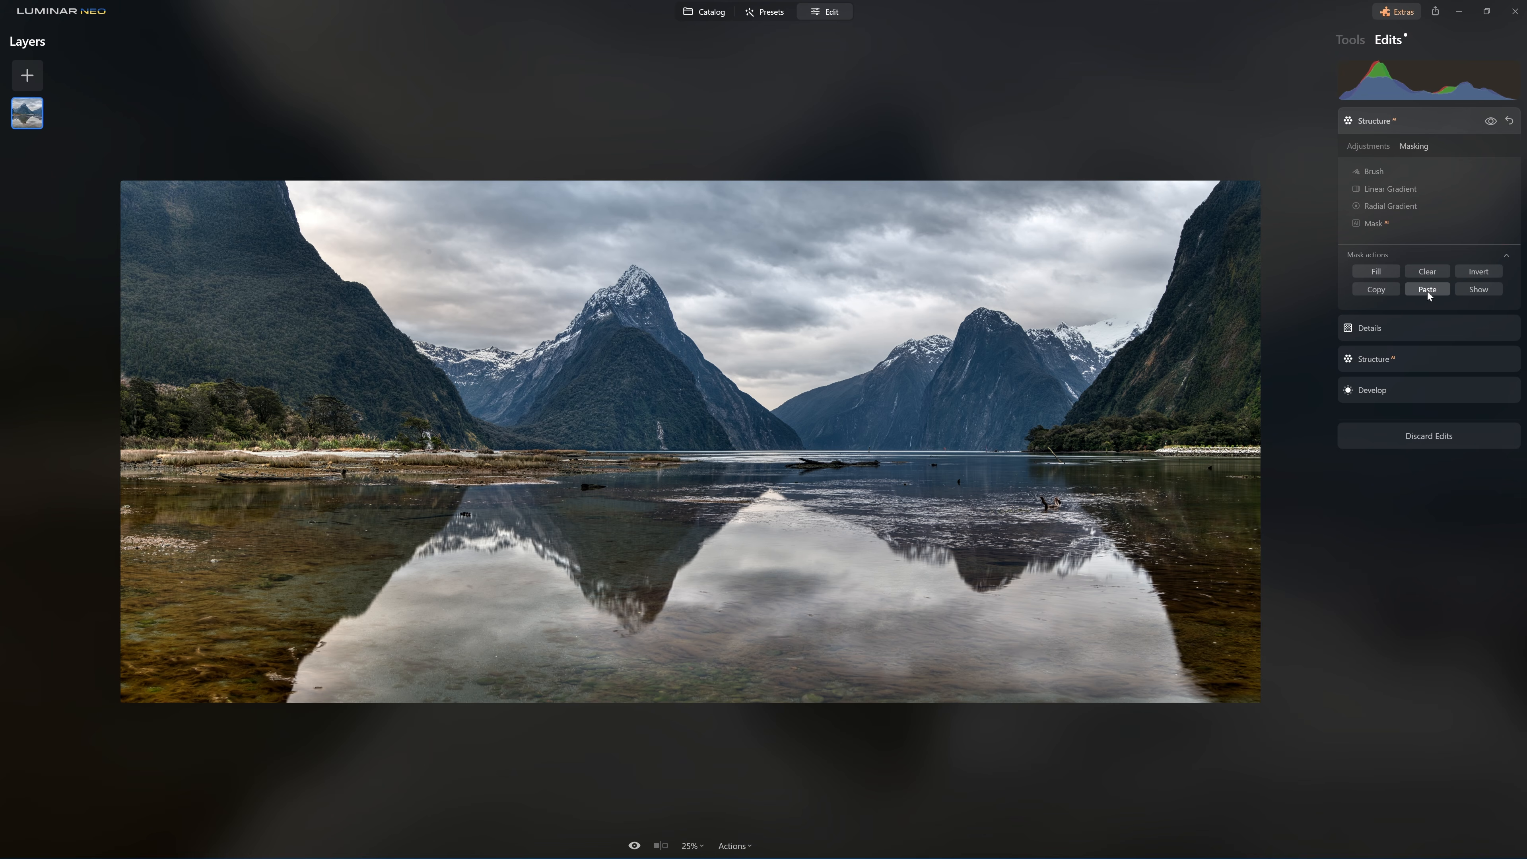
click(1476, 289)
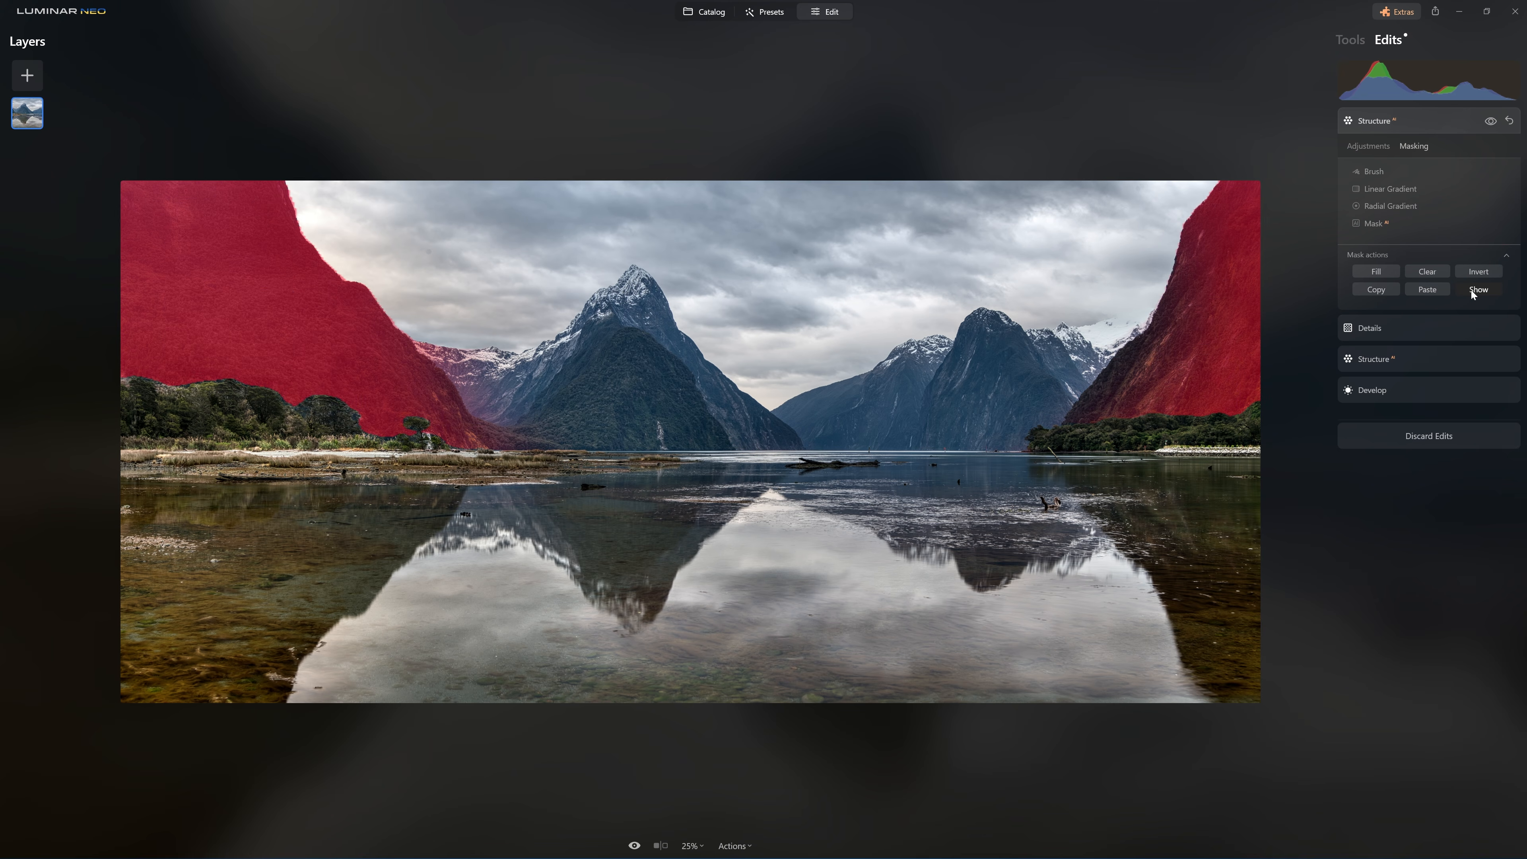
click(1471, 290)
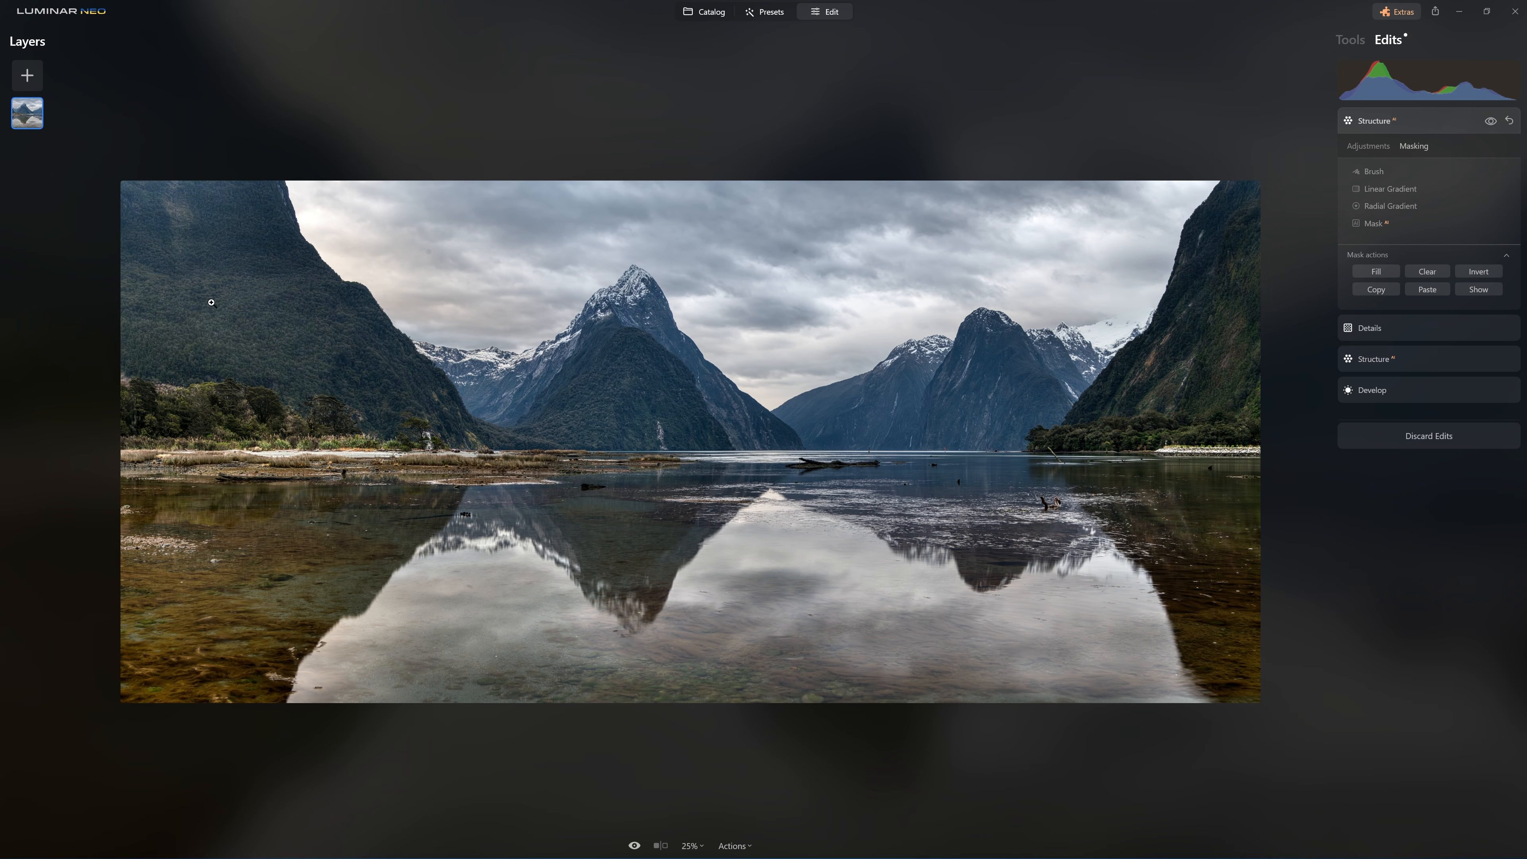
Step: Paint the Structure mask over the trees along both shorelines with a smaller brush at strength 48
click(1374, 173)
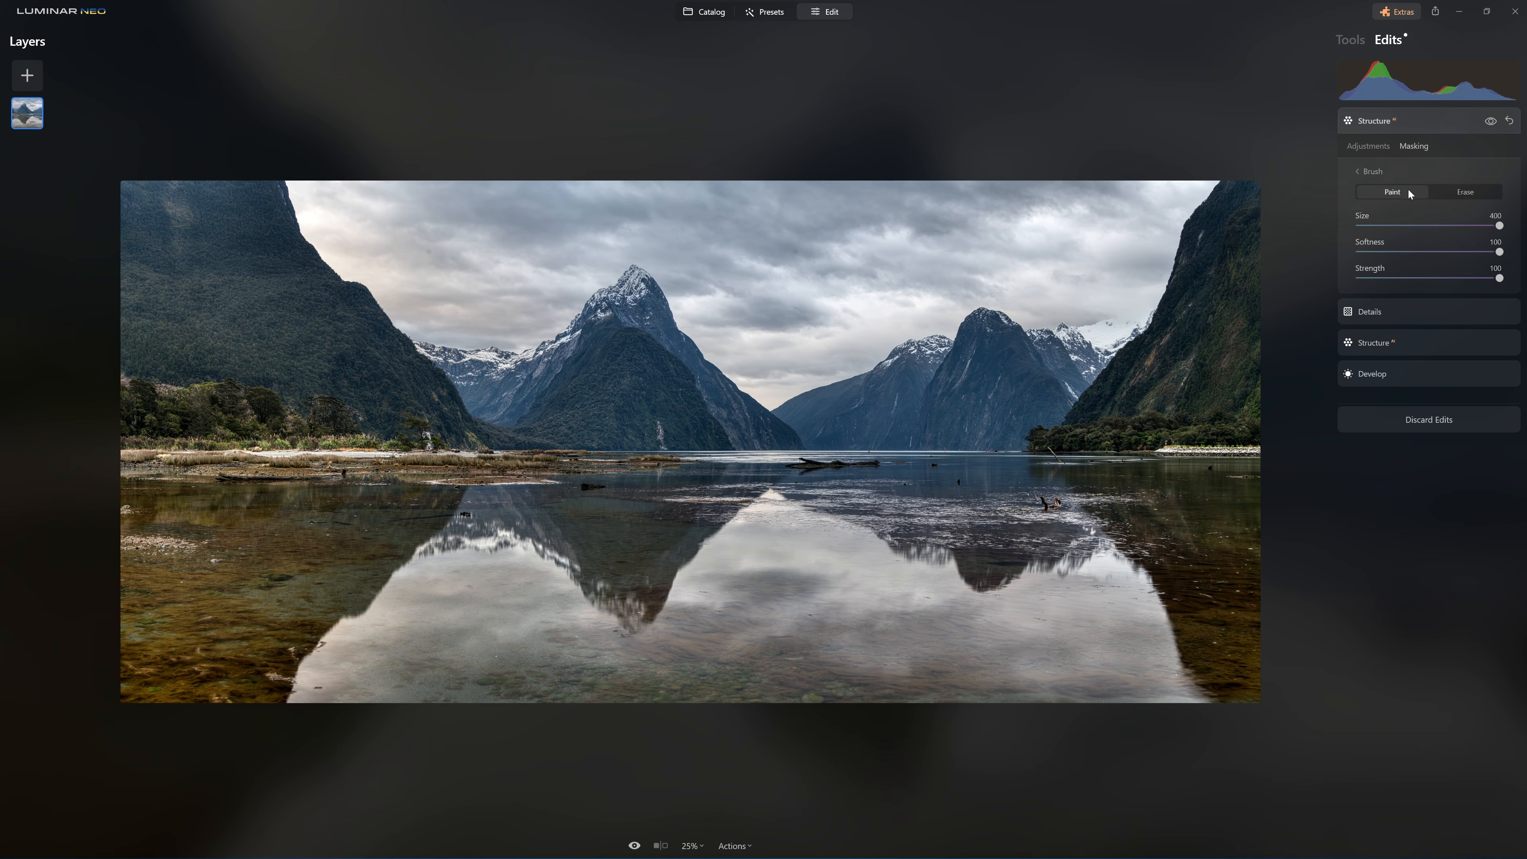
click(1426, 278)
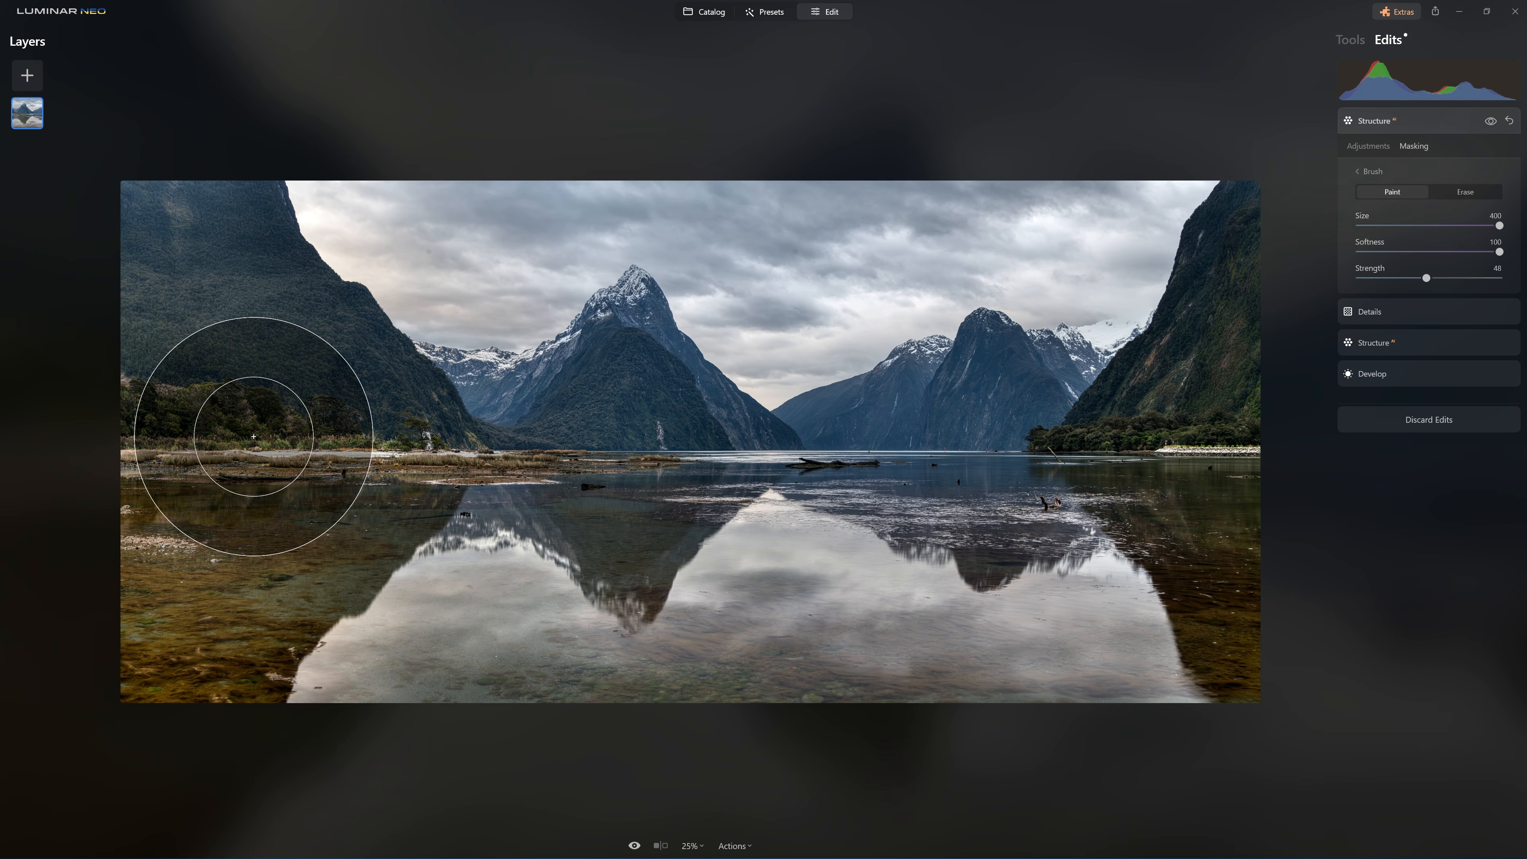
key(bracketleft)
key(bracketleft)
key(bracketleft)
mouse_move(144, 460)
mouse_down()
mouse_move(182, 394)
mouse_move(140, 437)
mouse_move(290, 392)
mouse_move(399, 409)
mouse_move(119, 426)
mouse_move(181, 552)
mouse_move(95, 726)
mouse_move(177, 358)
mouse_move(116, 398)
mouse_move(191, 388)
mouse_up()
drag(1216, 453, 1250, 429)
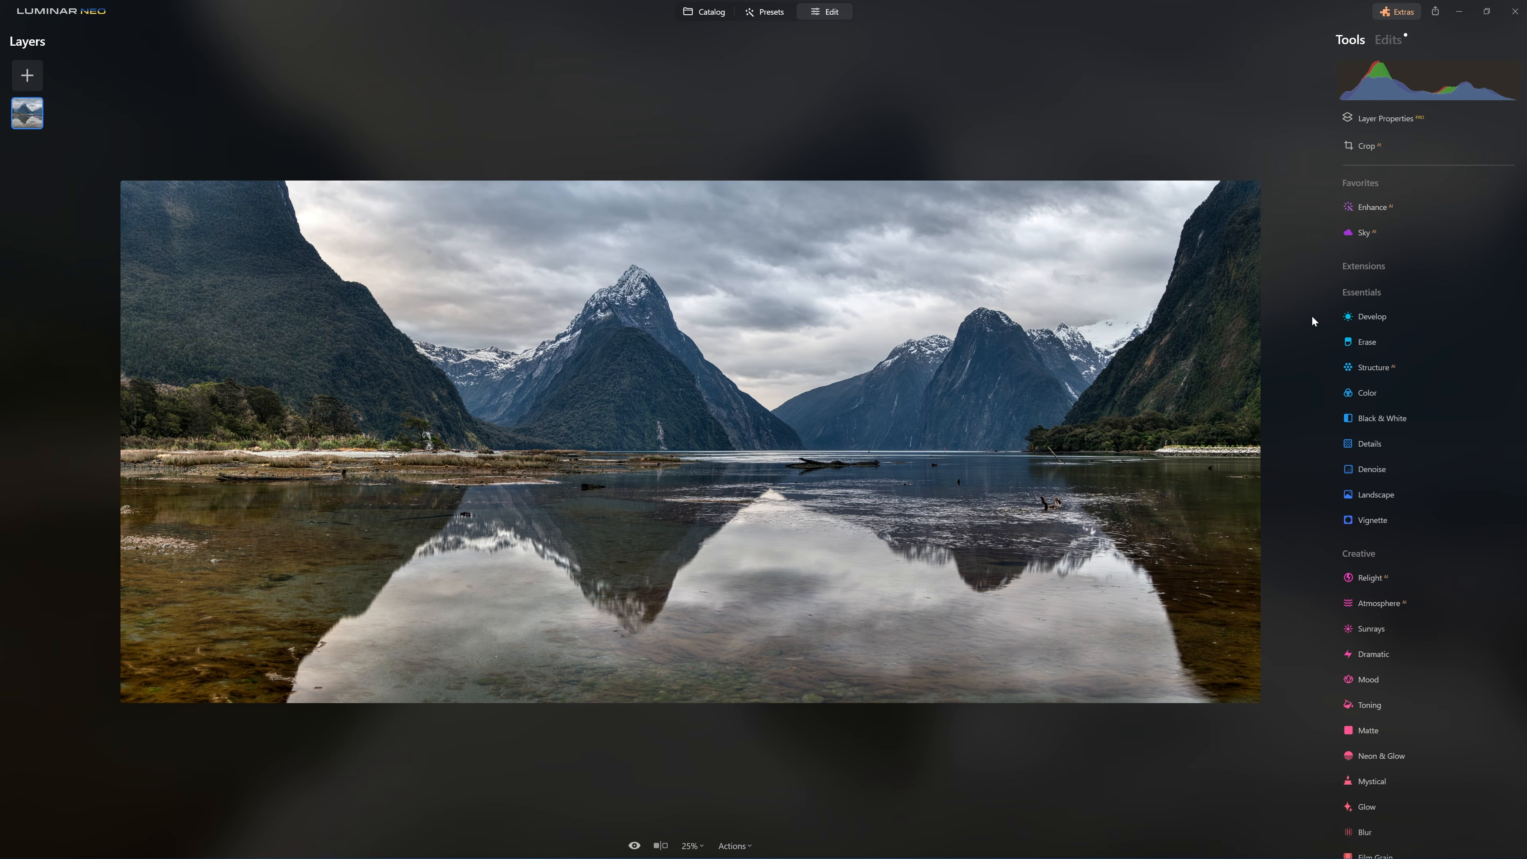
Step: Compare the edited panorama with the unedited original twice
key(backslash)
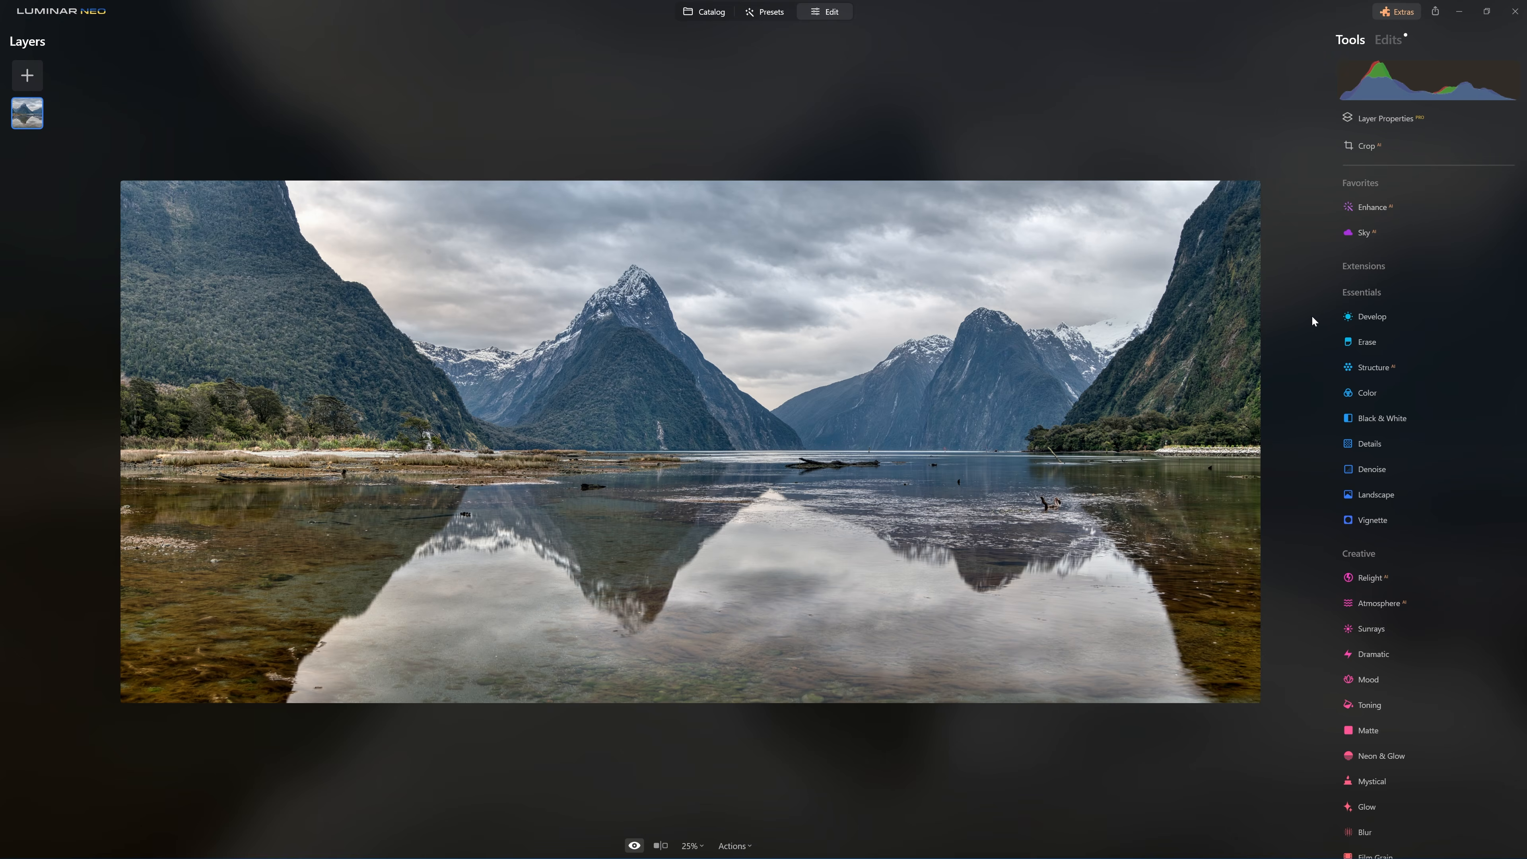
key(backslash)
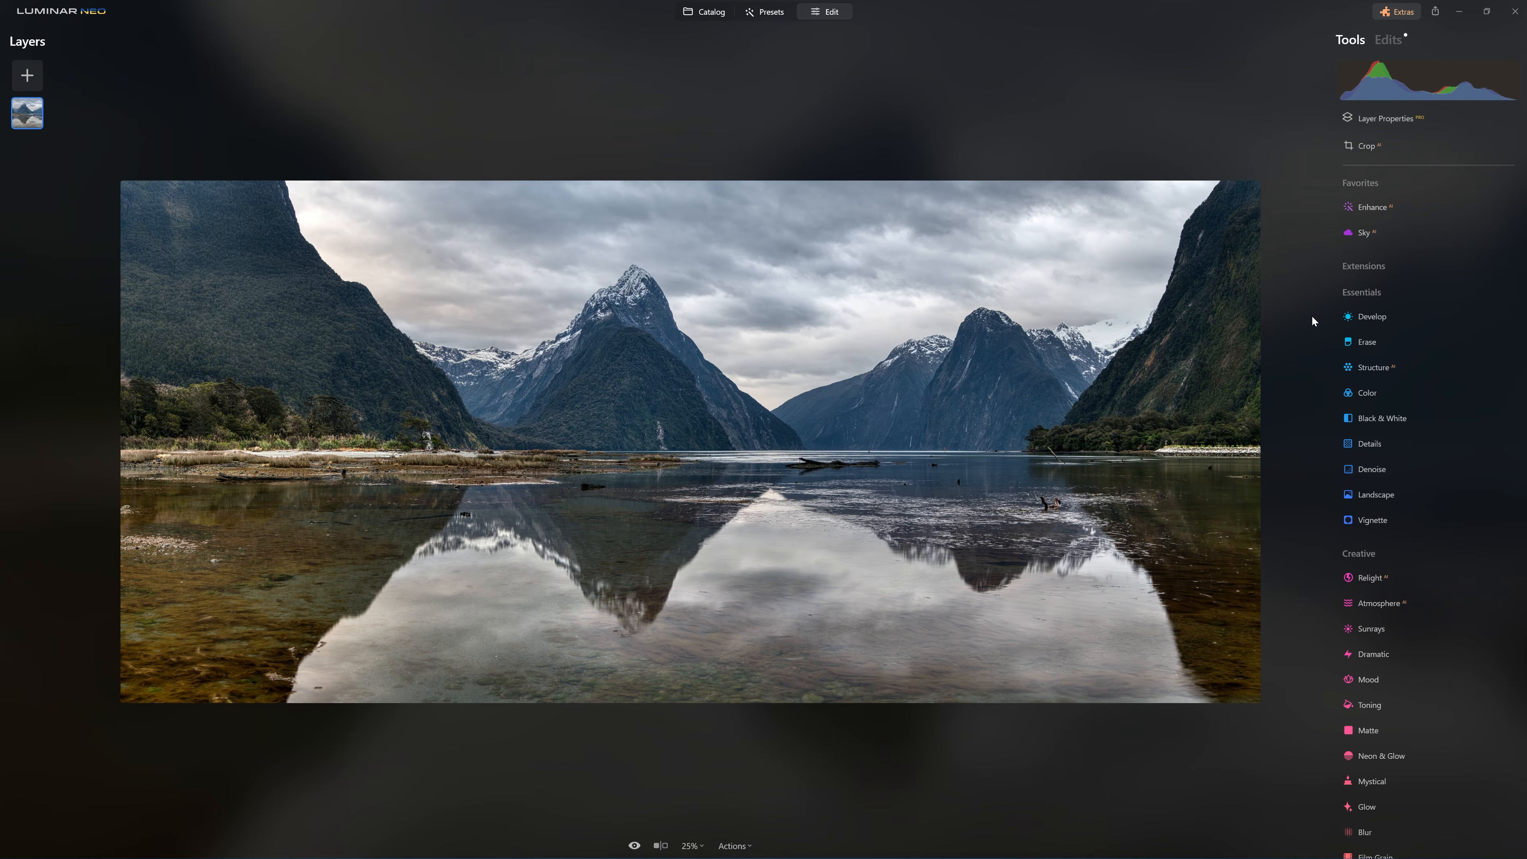
key(backslash)
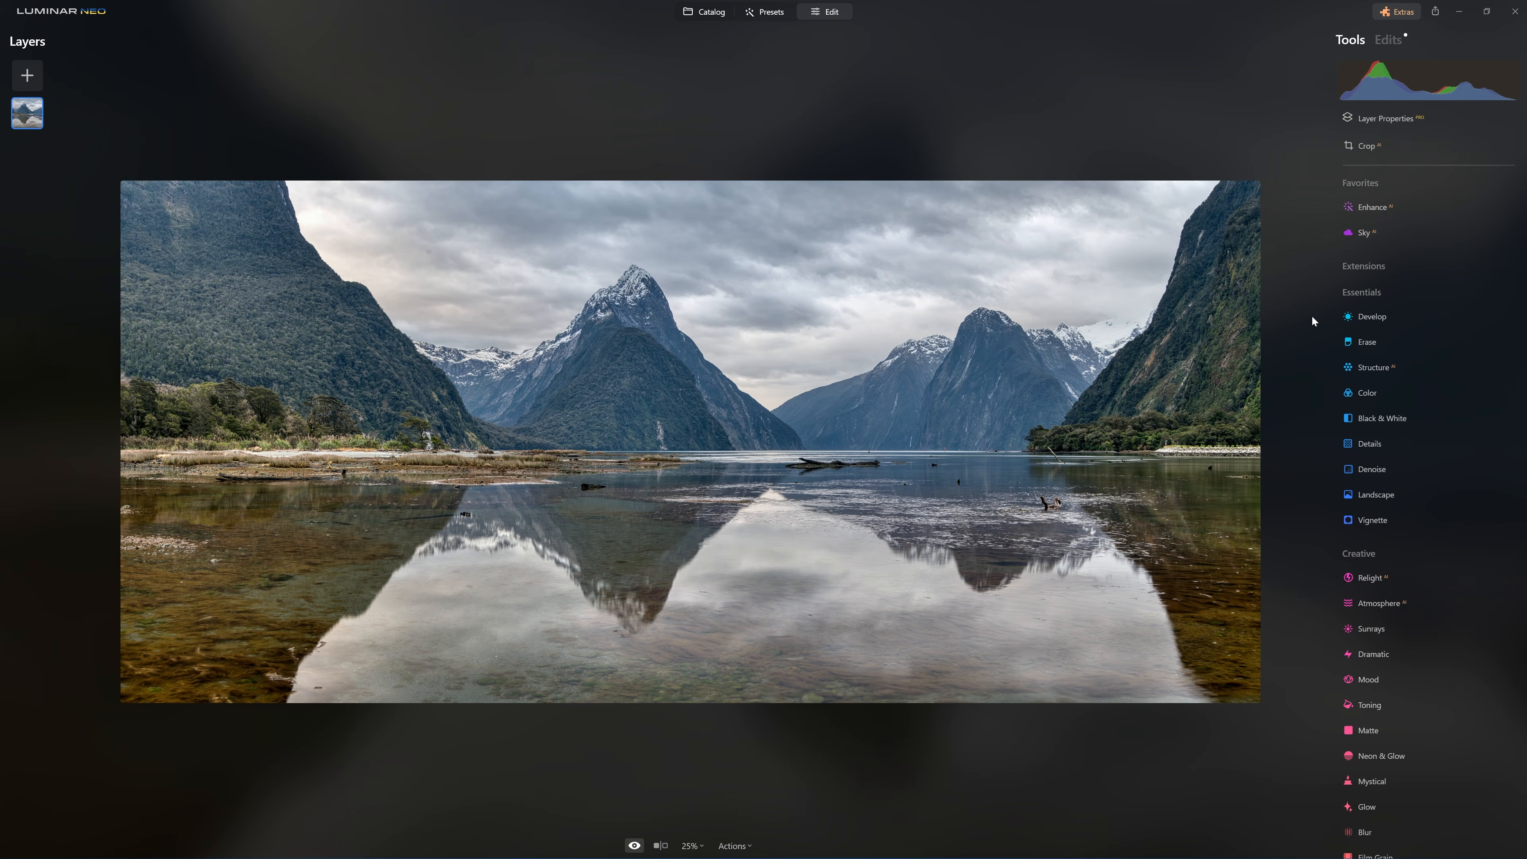
key(backslash)
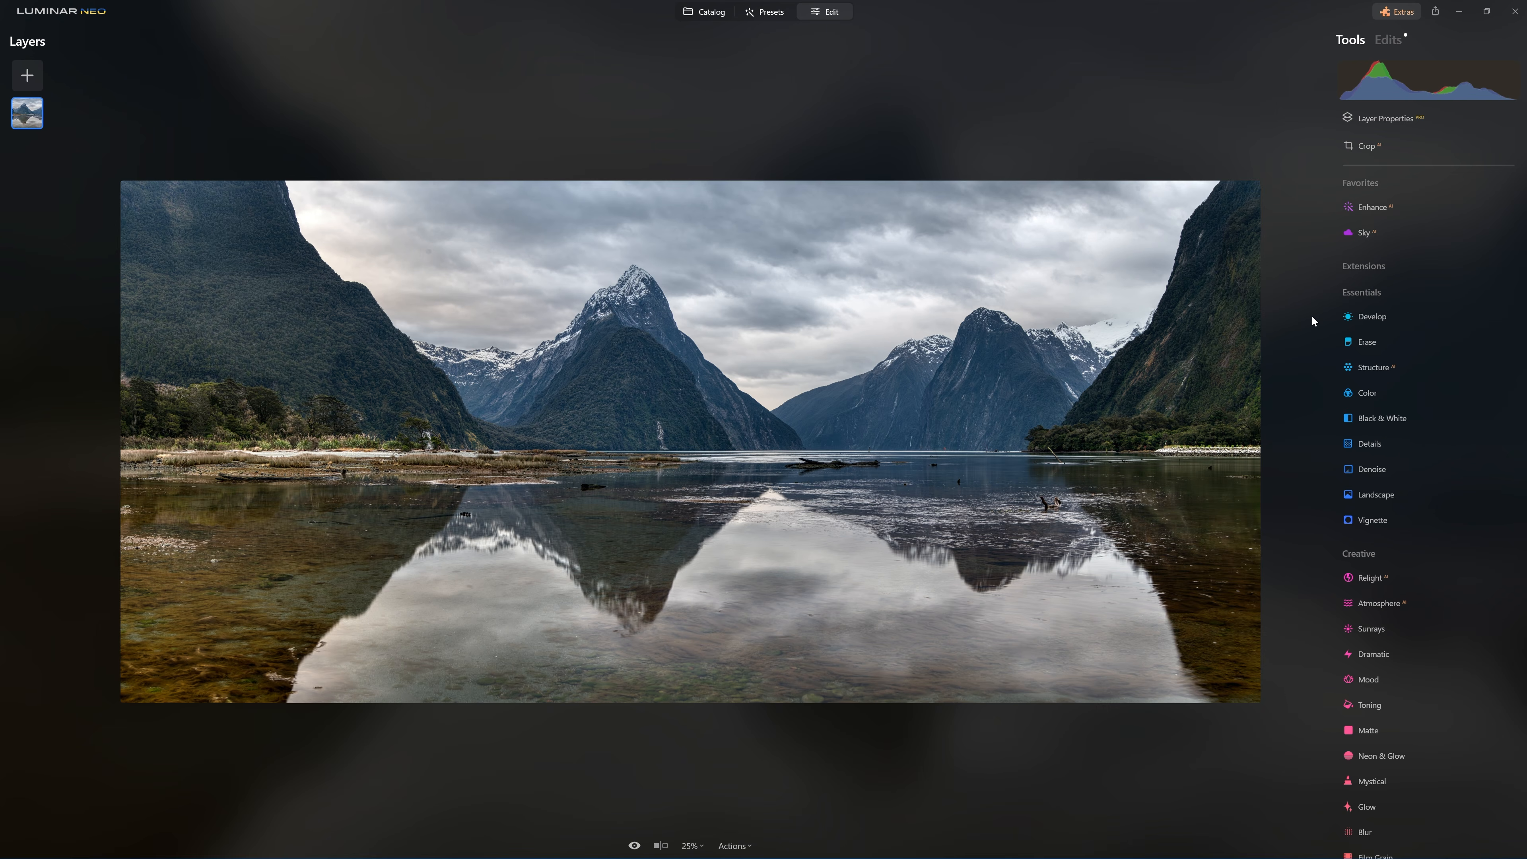
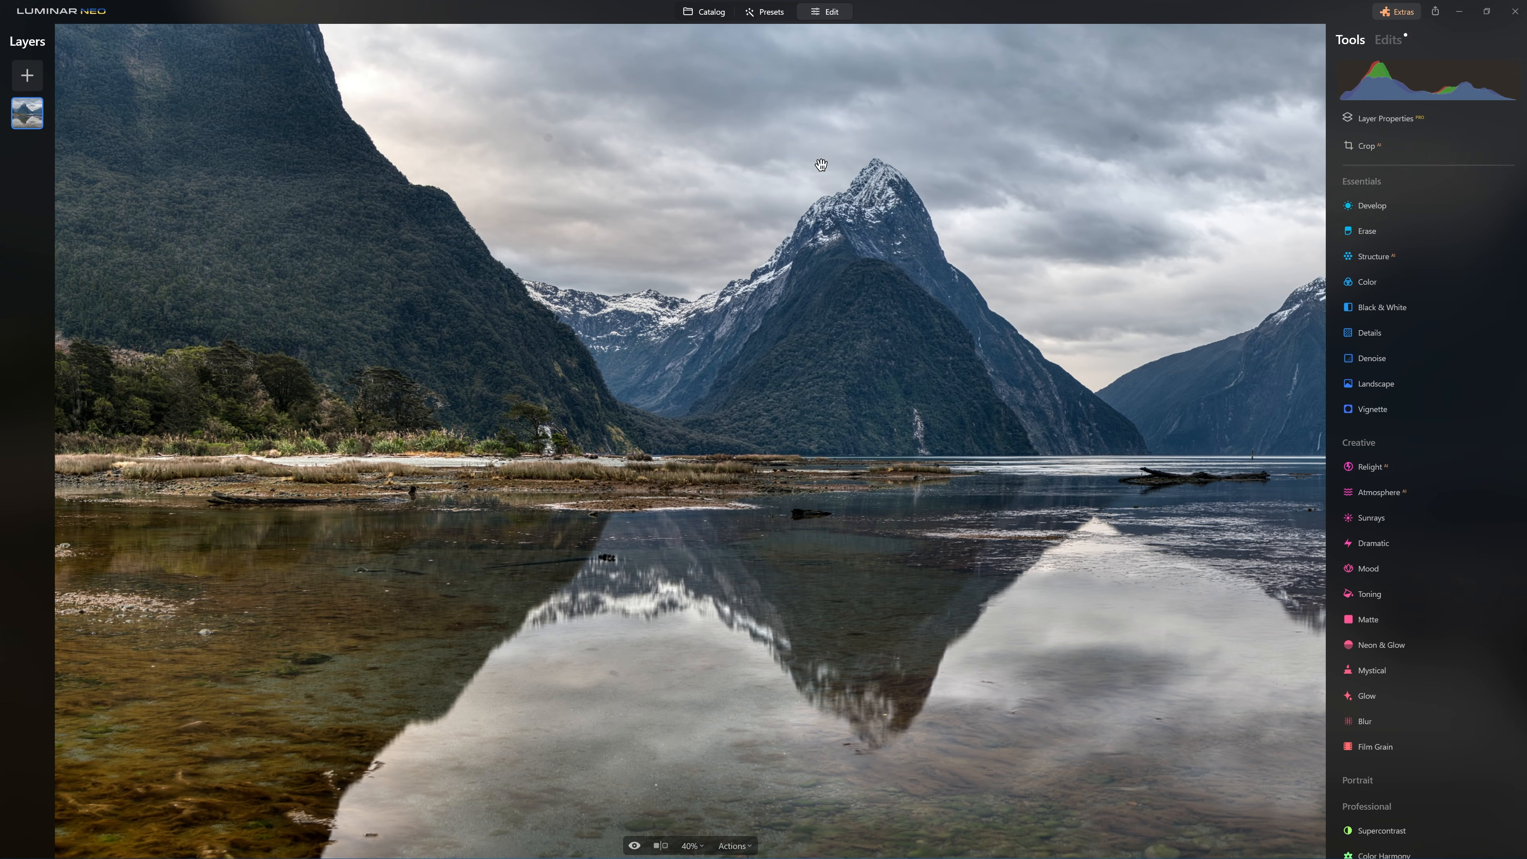
Step: Add another Structure adjustment, try Amount at 100, and settle on 25
drag(820, 364, 718, 369)
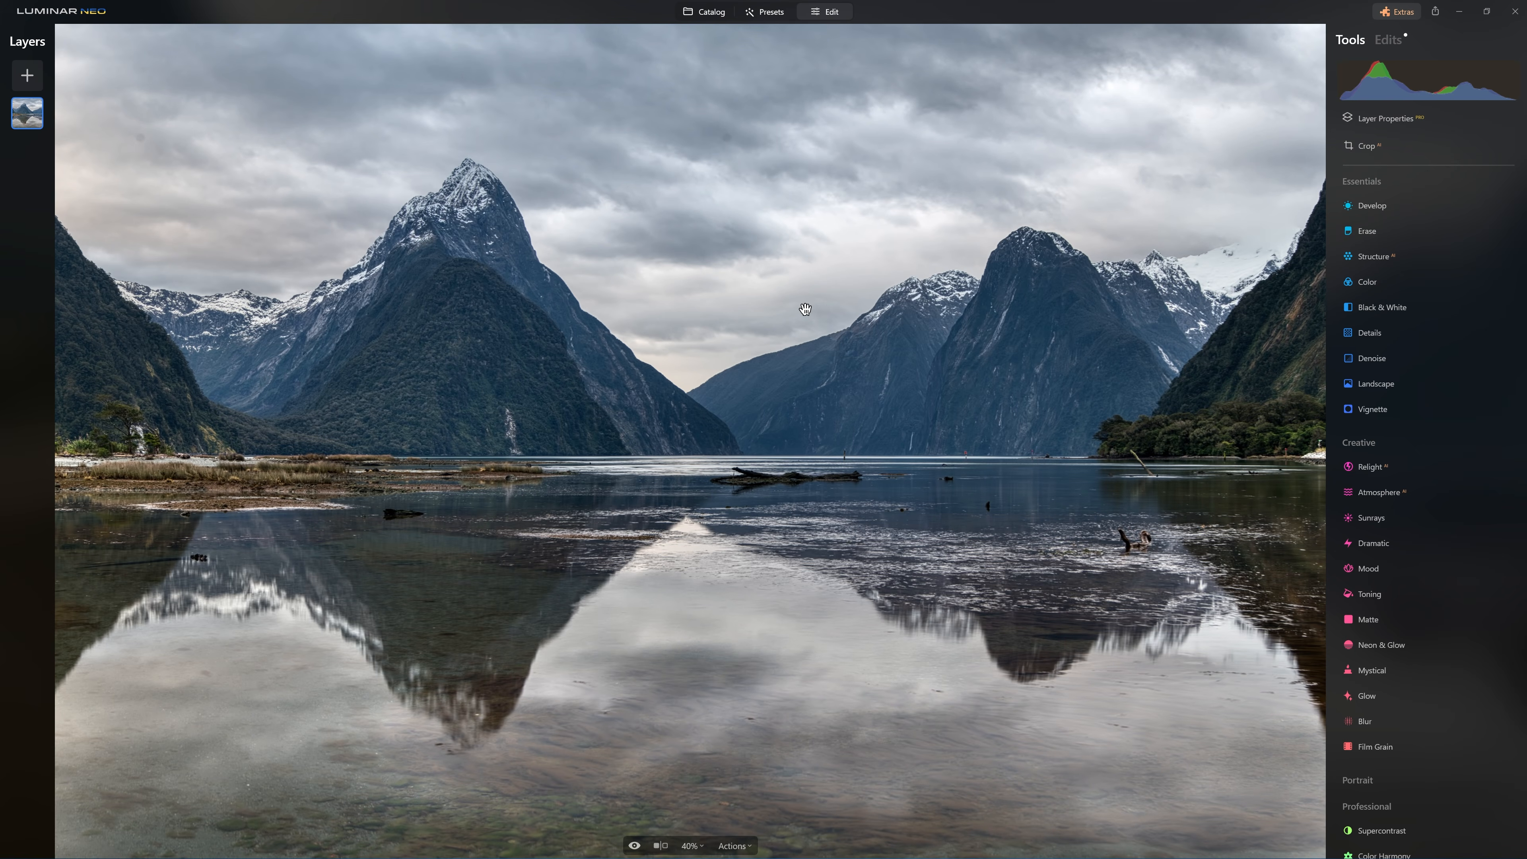
scroll(805, 309, down, 3)
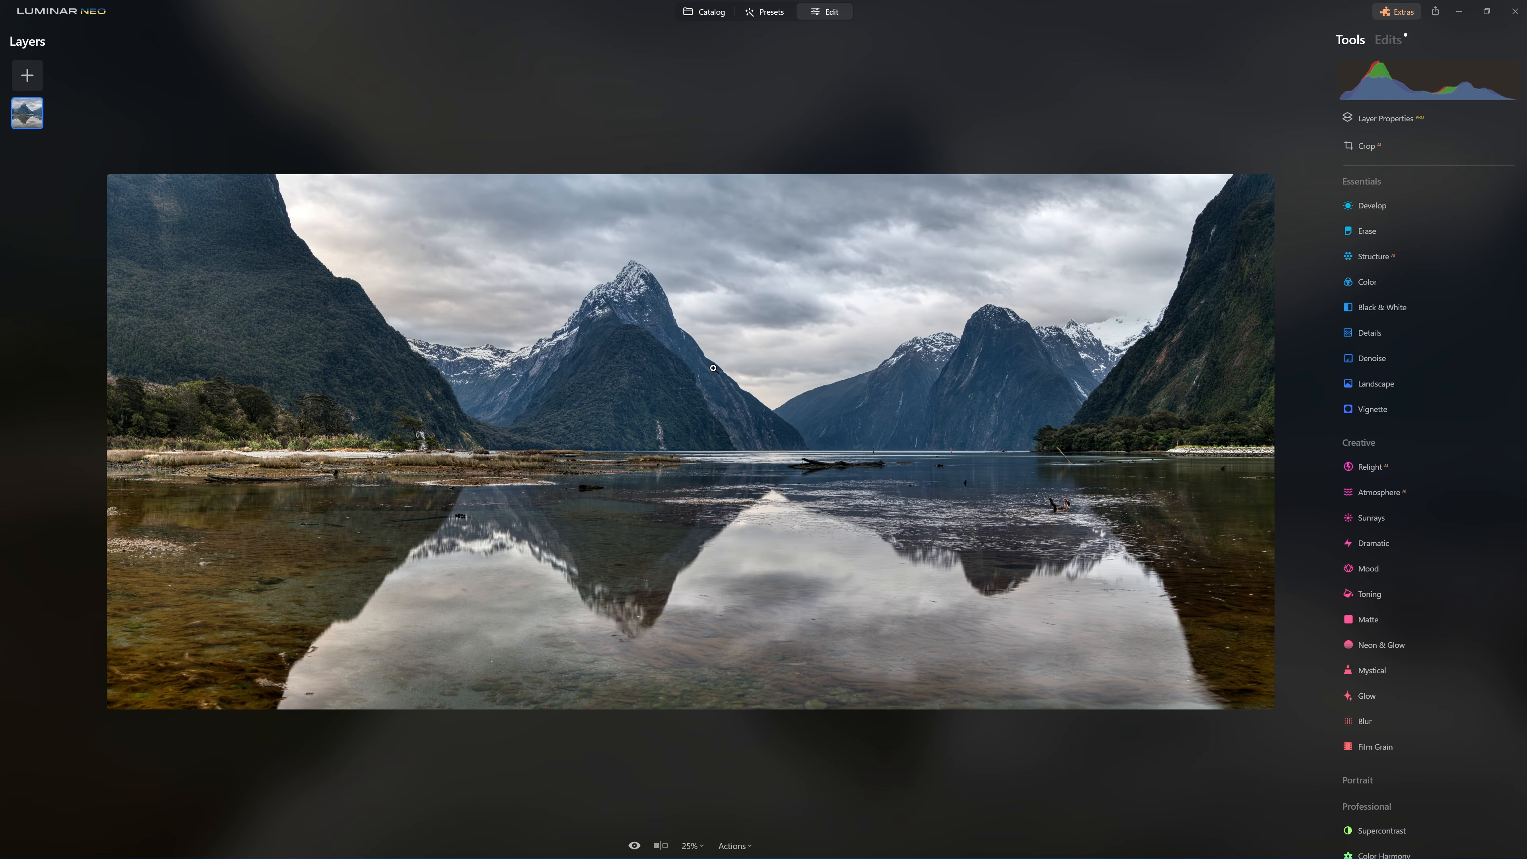
click(1380, 257)
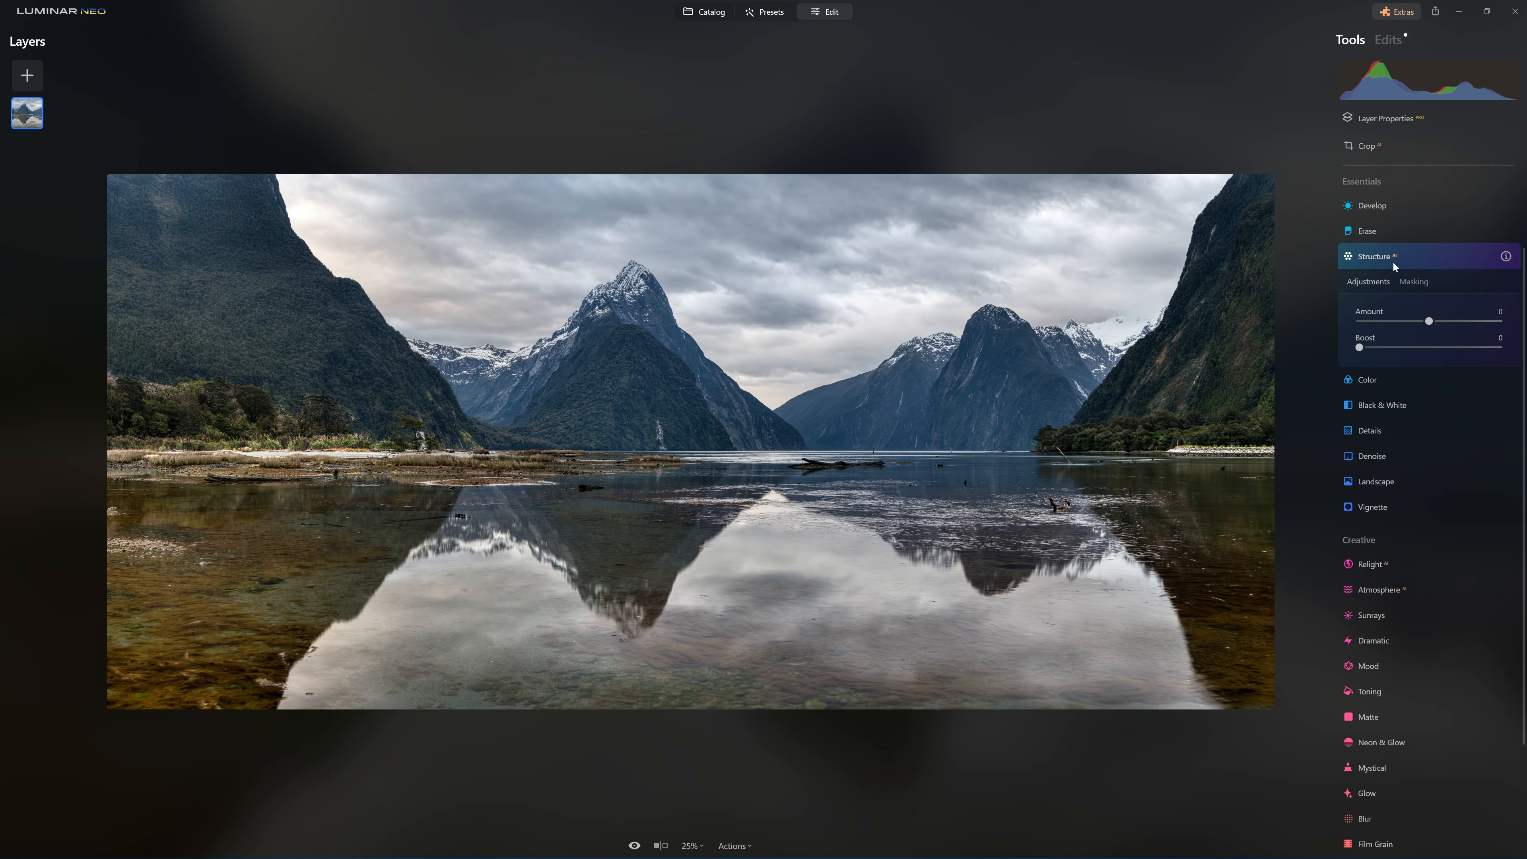
drag(1430, 320, 1502, 324)
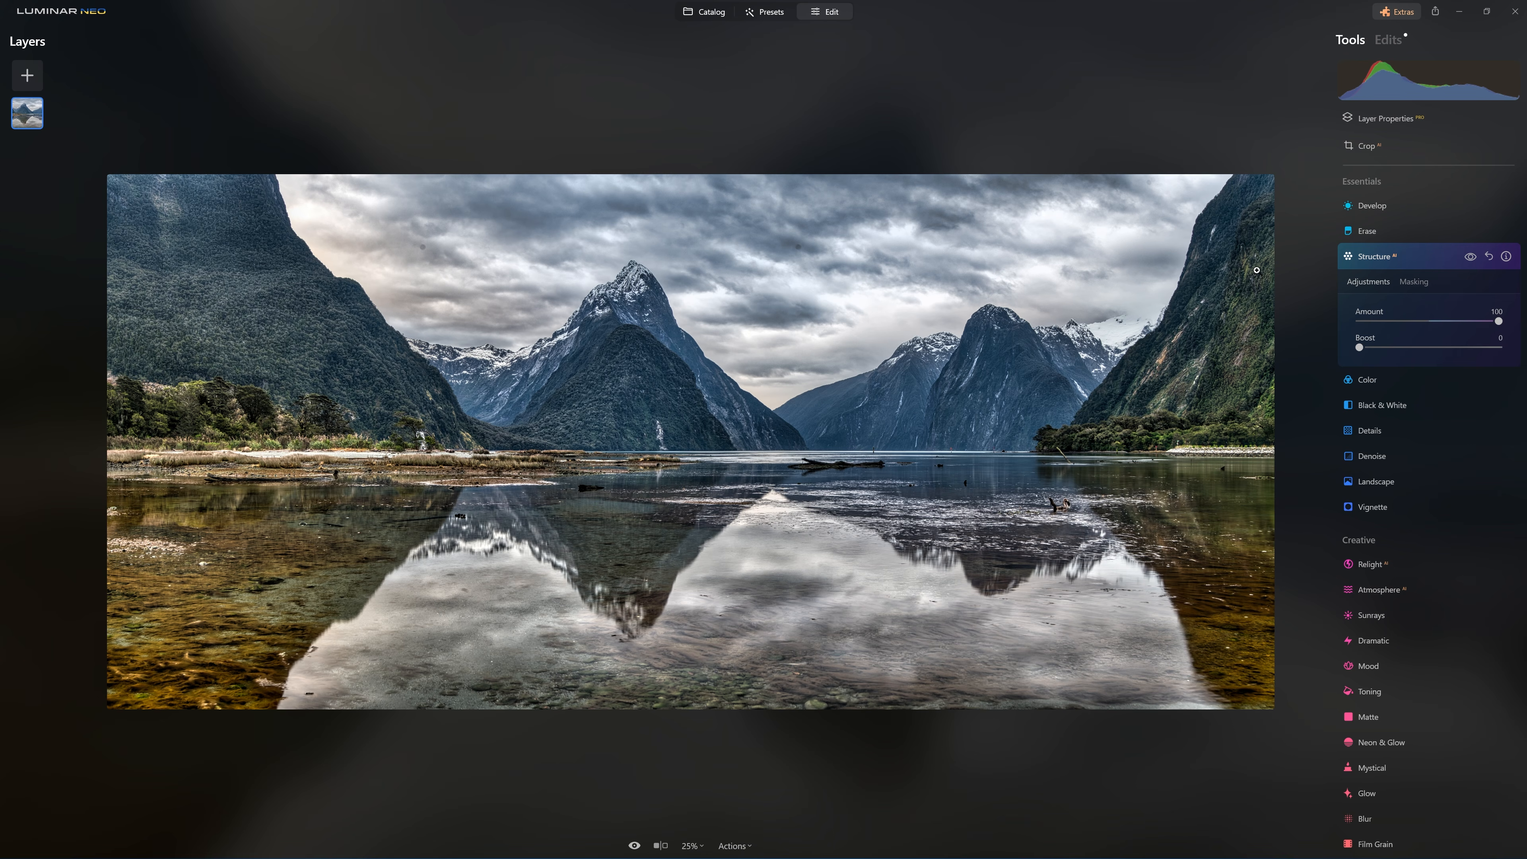
drag(1498, 321, 1446, 320)
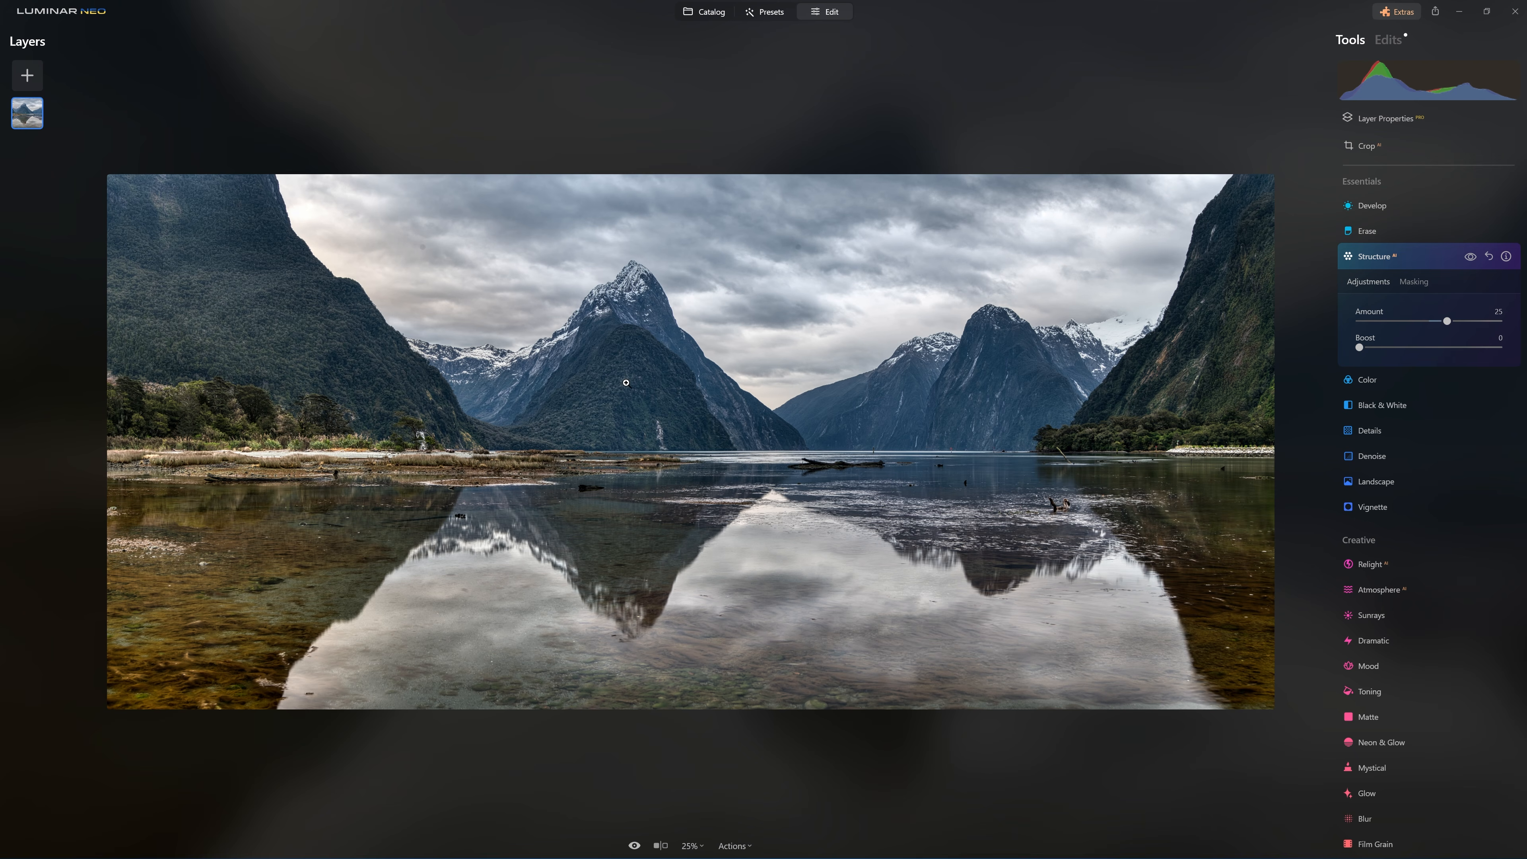
drag(1449, 322, 1447, 324)
Step: Restrict the newest Structure adjustment to the mountains with an AI mask
click(1418, 283)
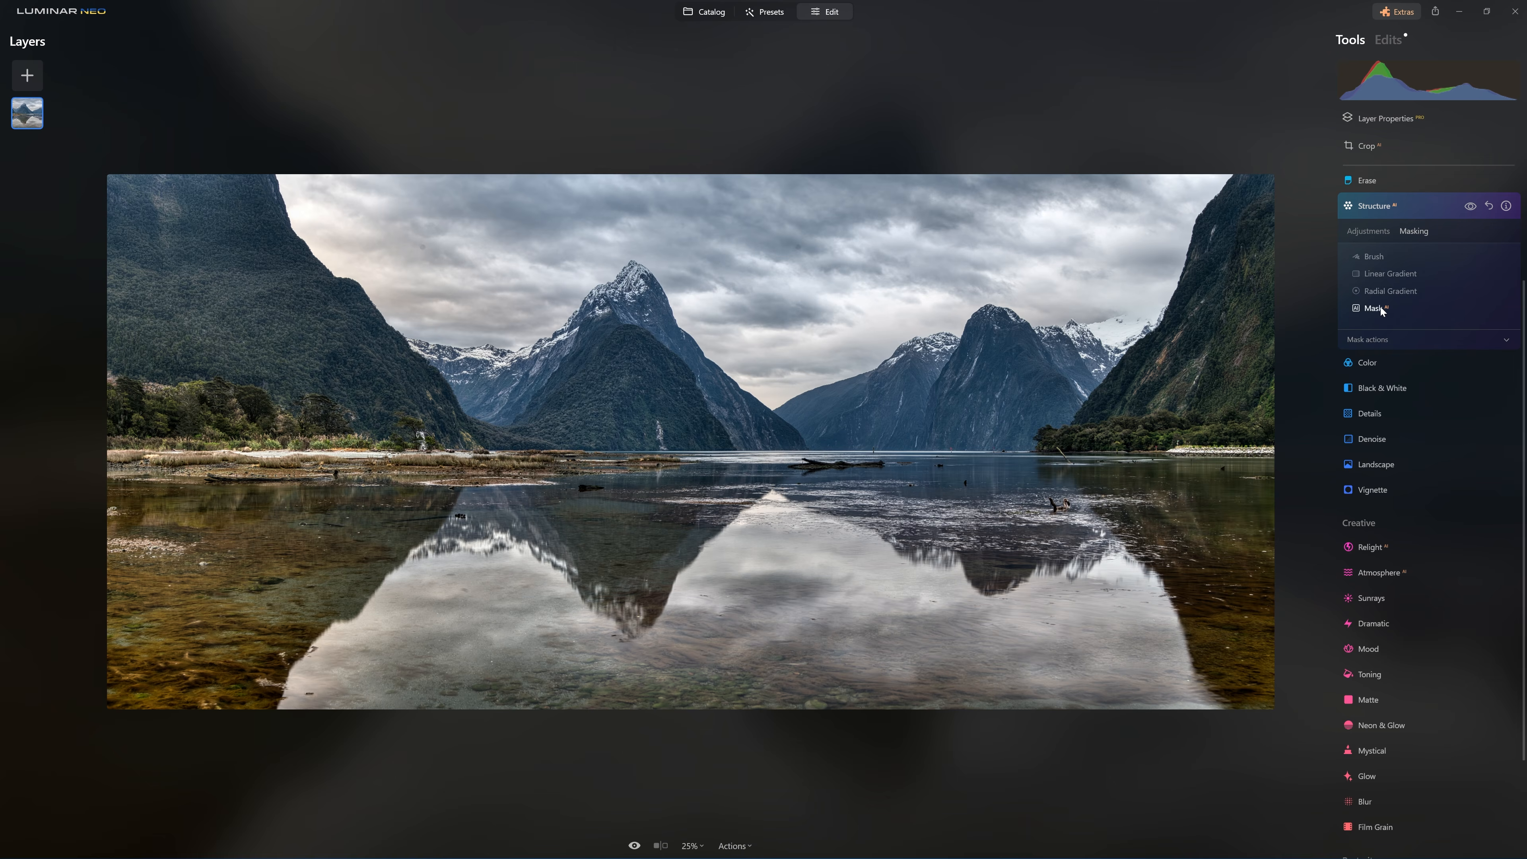
click(1376, 307)
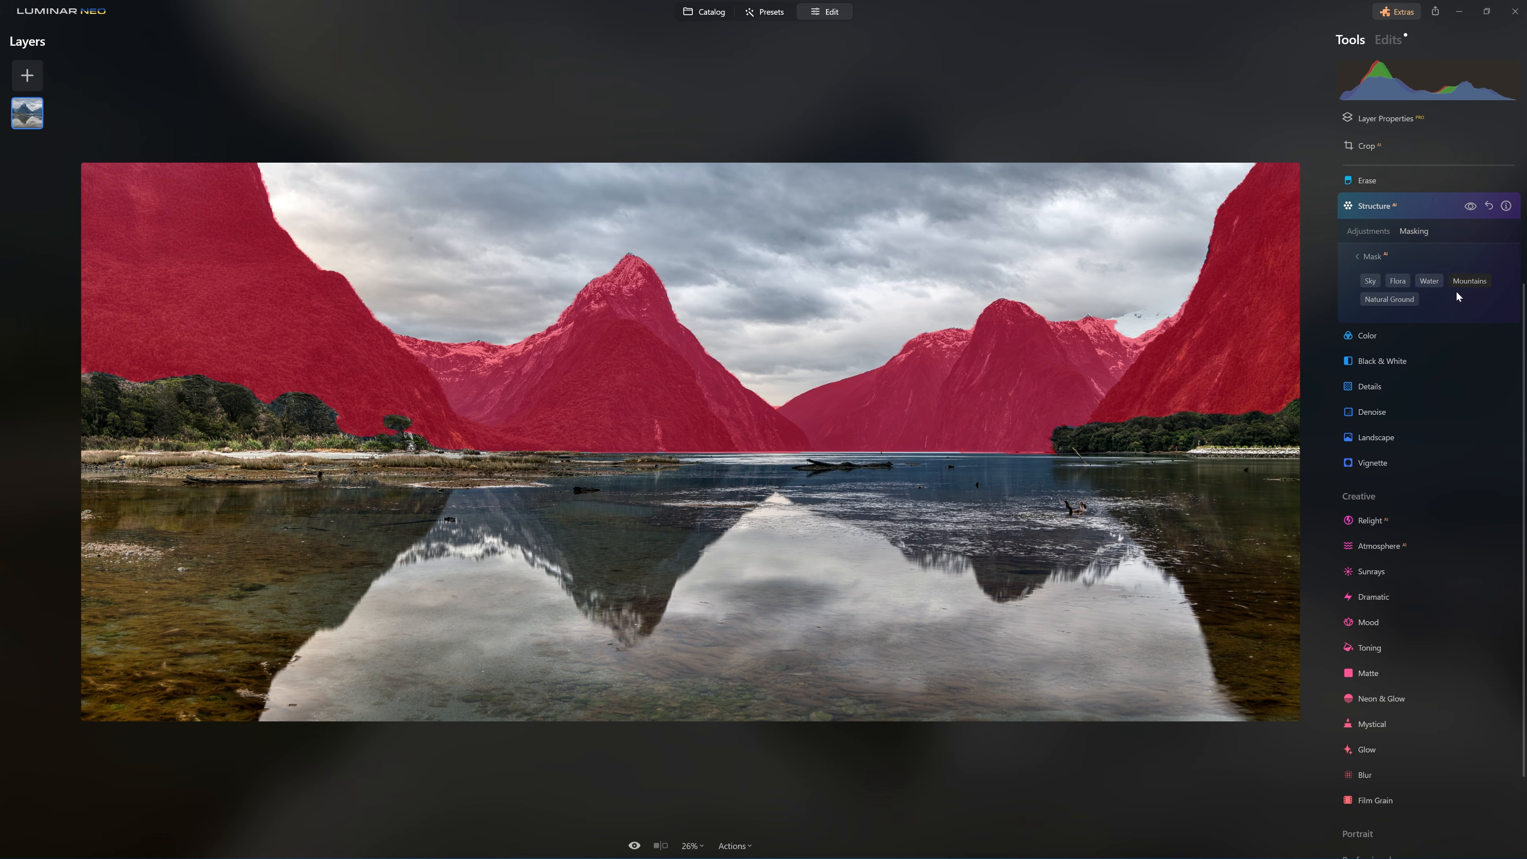
click(1382, 265)
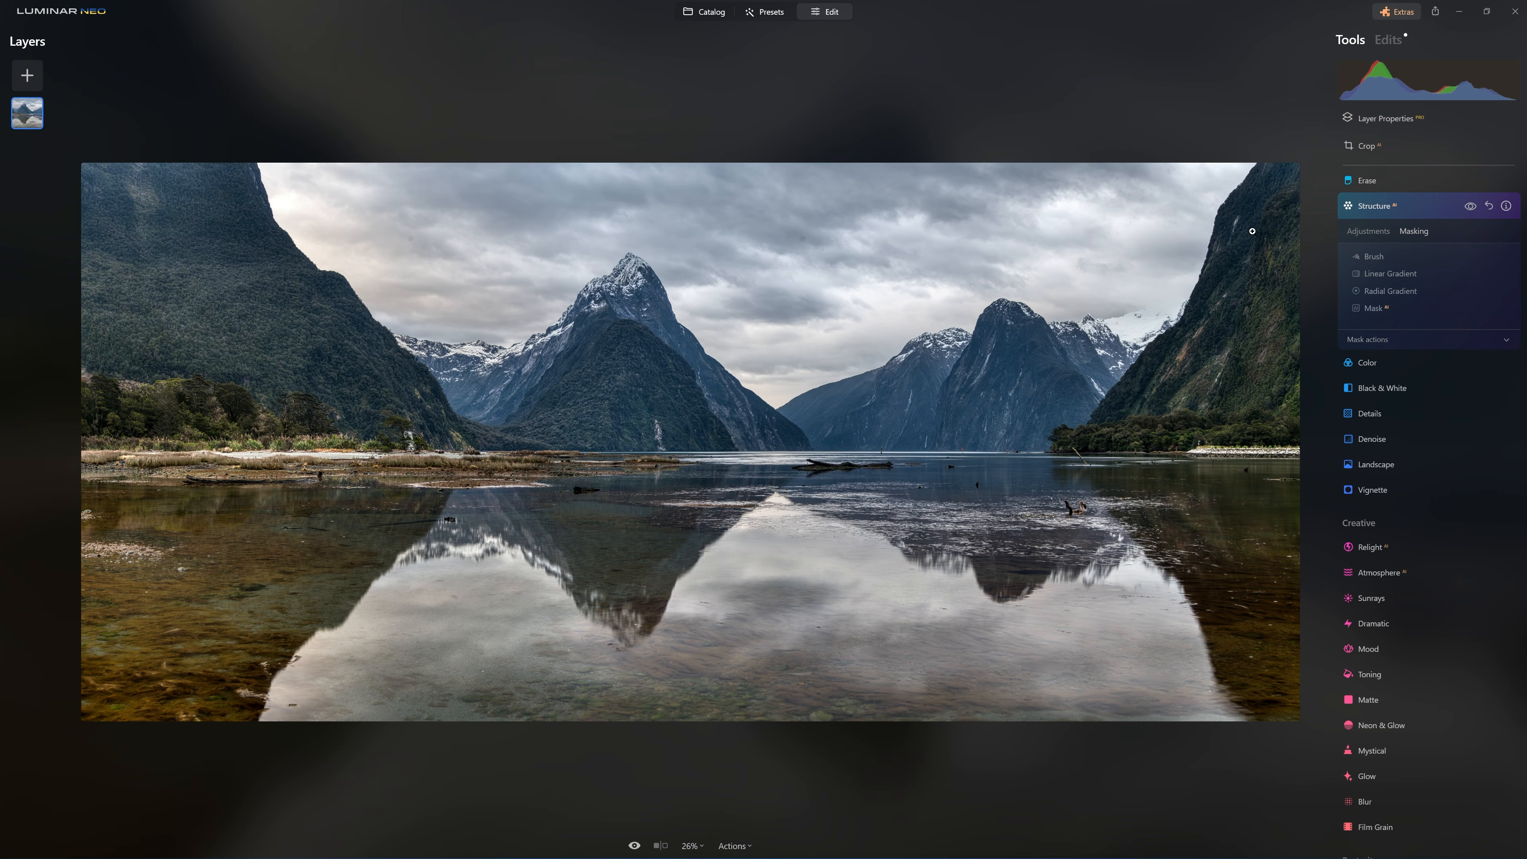
click(1423, 335)
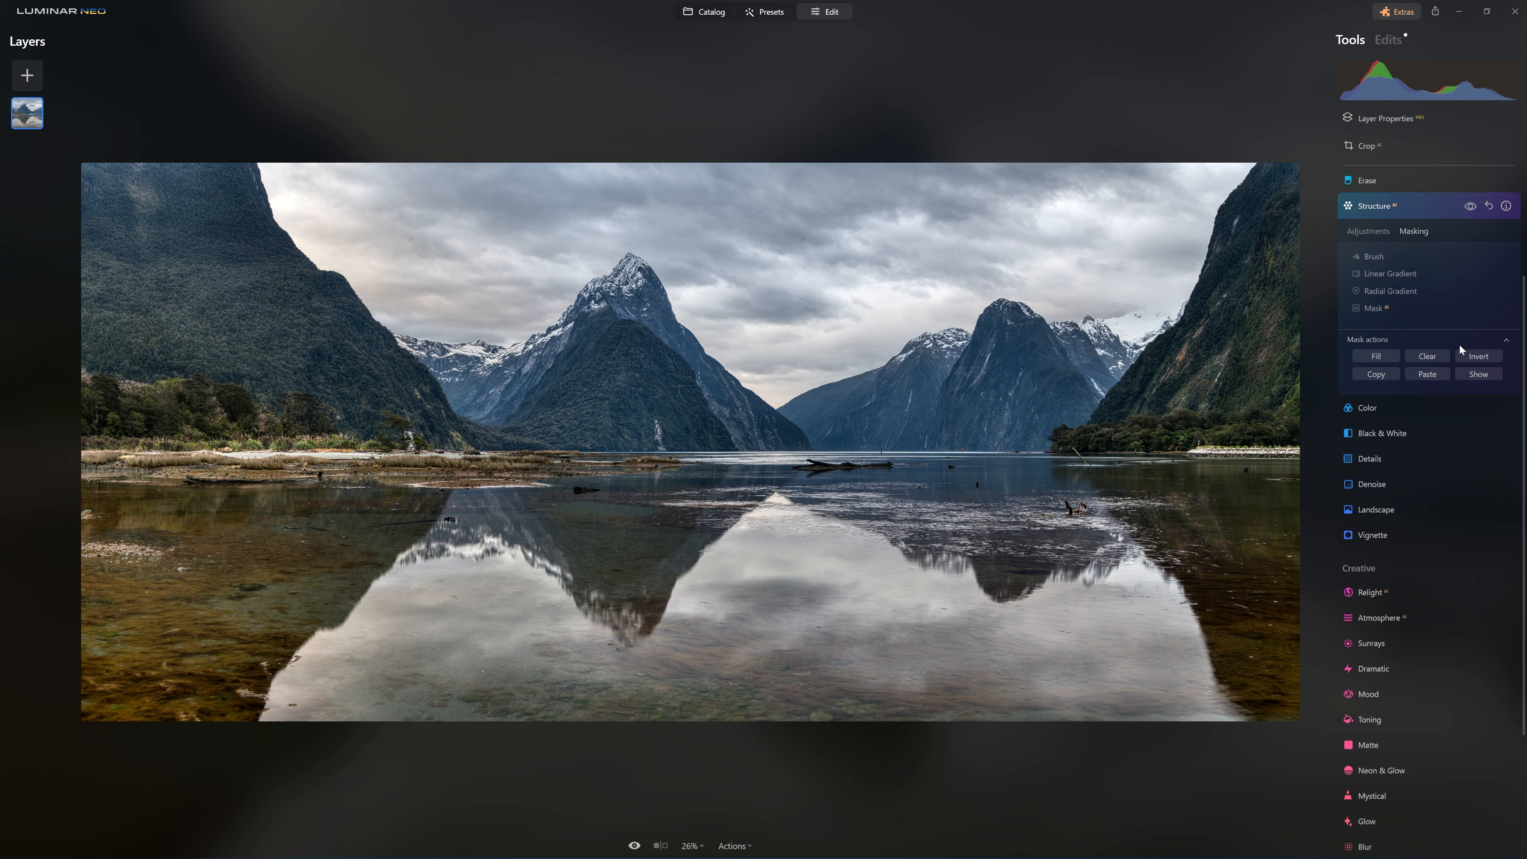
Step: Erase the Structure mask from the right-hand slope and the upper left slope with a size 292 brush at strength 100
click(1378, 255)
click(1455, 278)
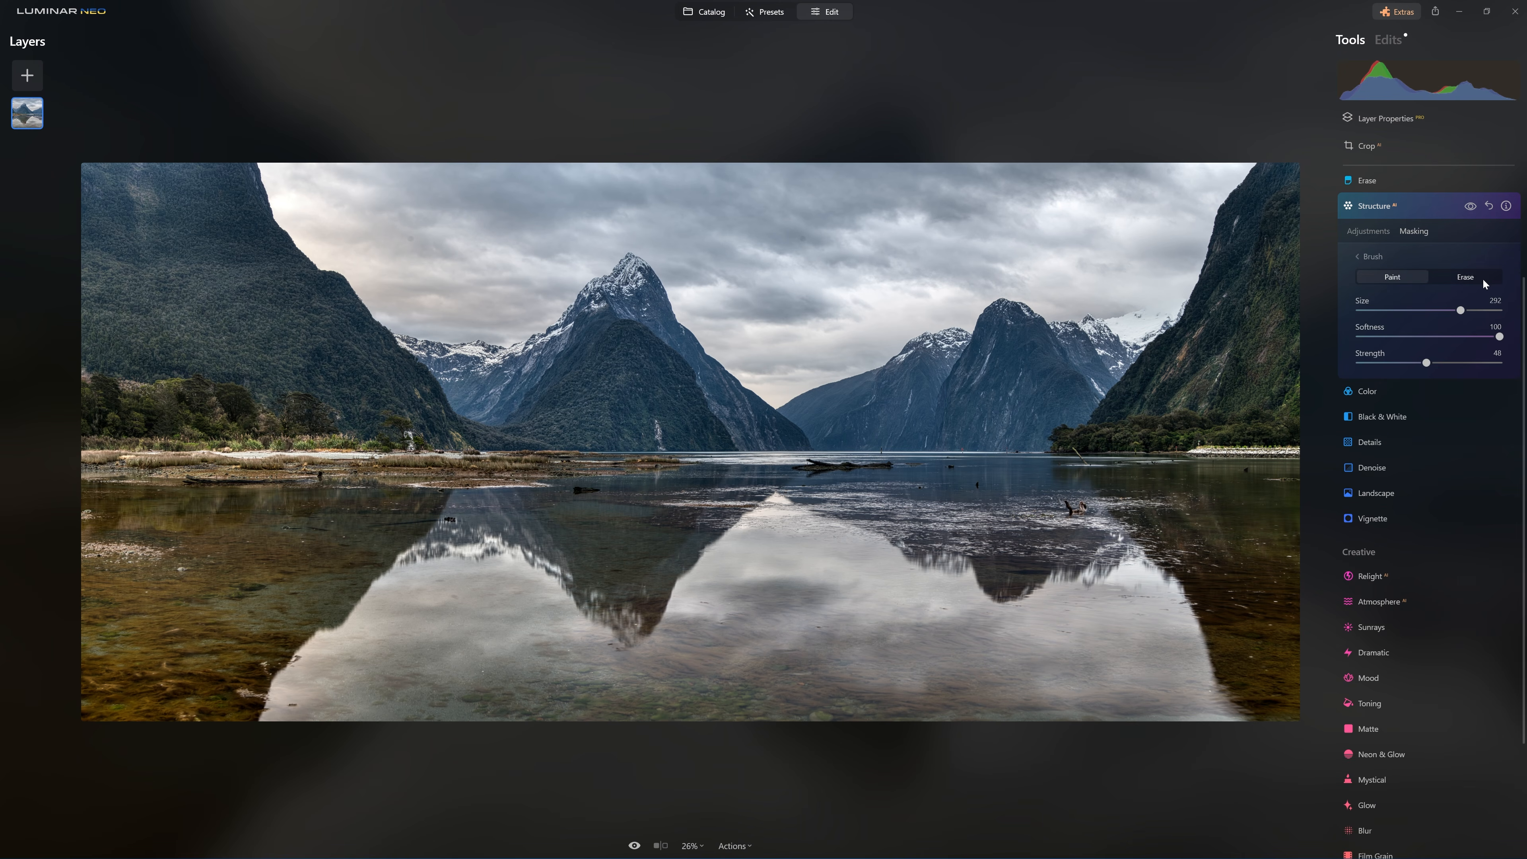
mouse_move(1244, 393)
mouse_down()
mouse_move(1193, 410)
mouse_move(1279, 218)
mouse_up()
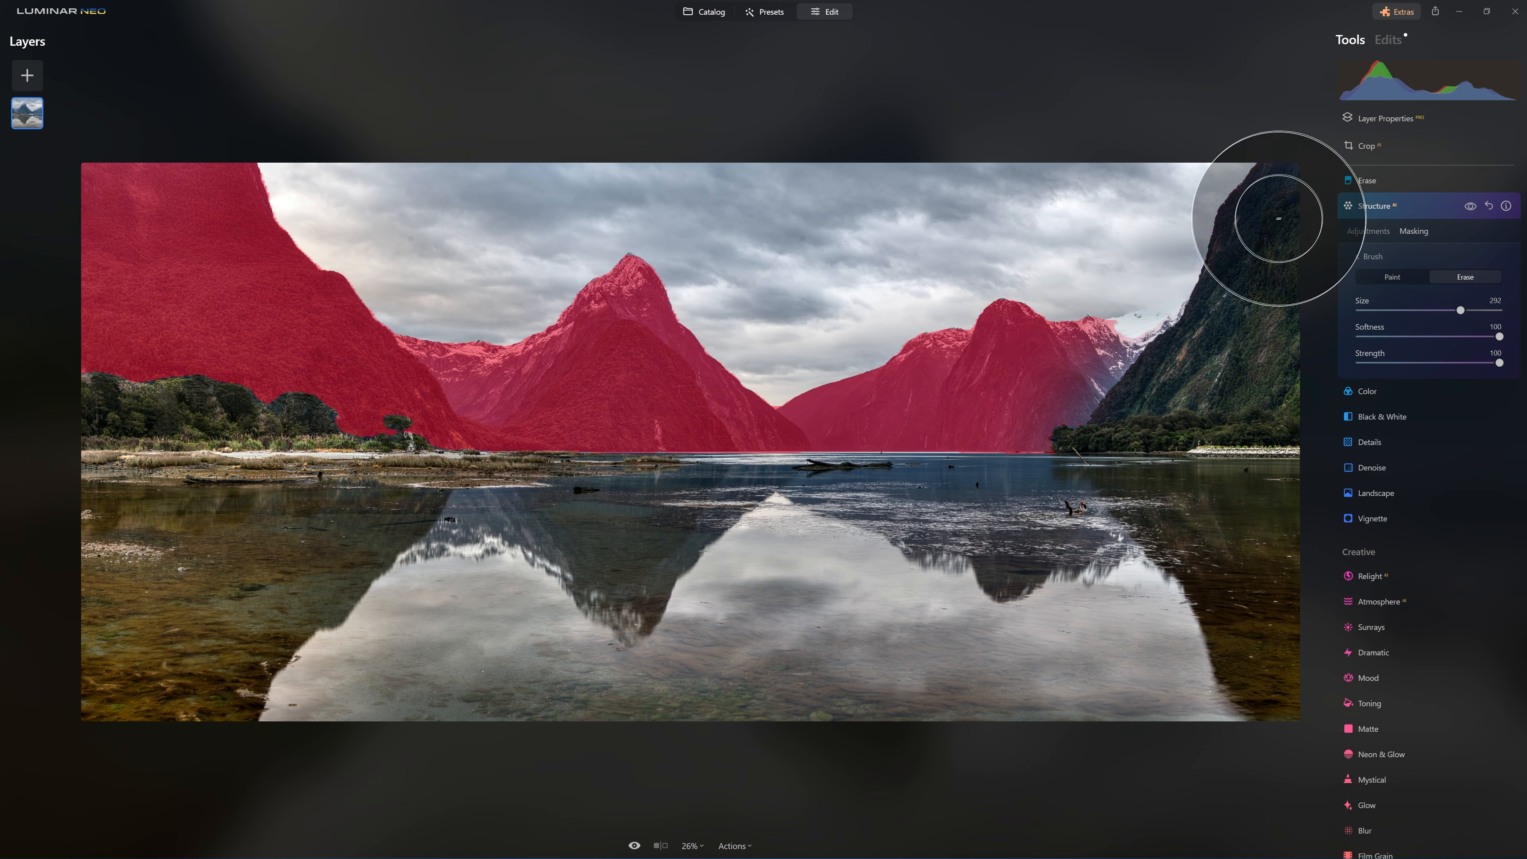
mouse_move(143, 215)
mouse_down()
mouse_move(279, 296)
mouse_move(402, 474)
mouse_move(93, 247)
mouse_up()
click(1376, 256)
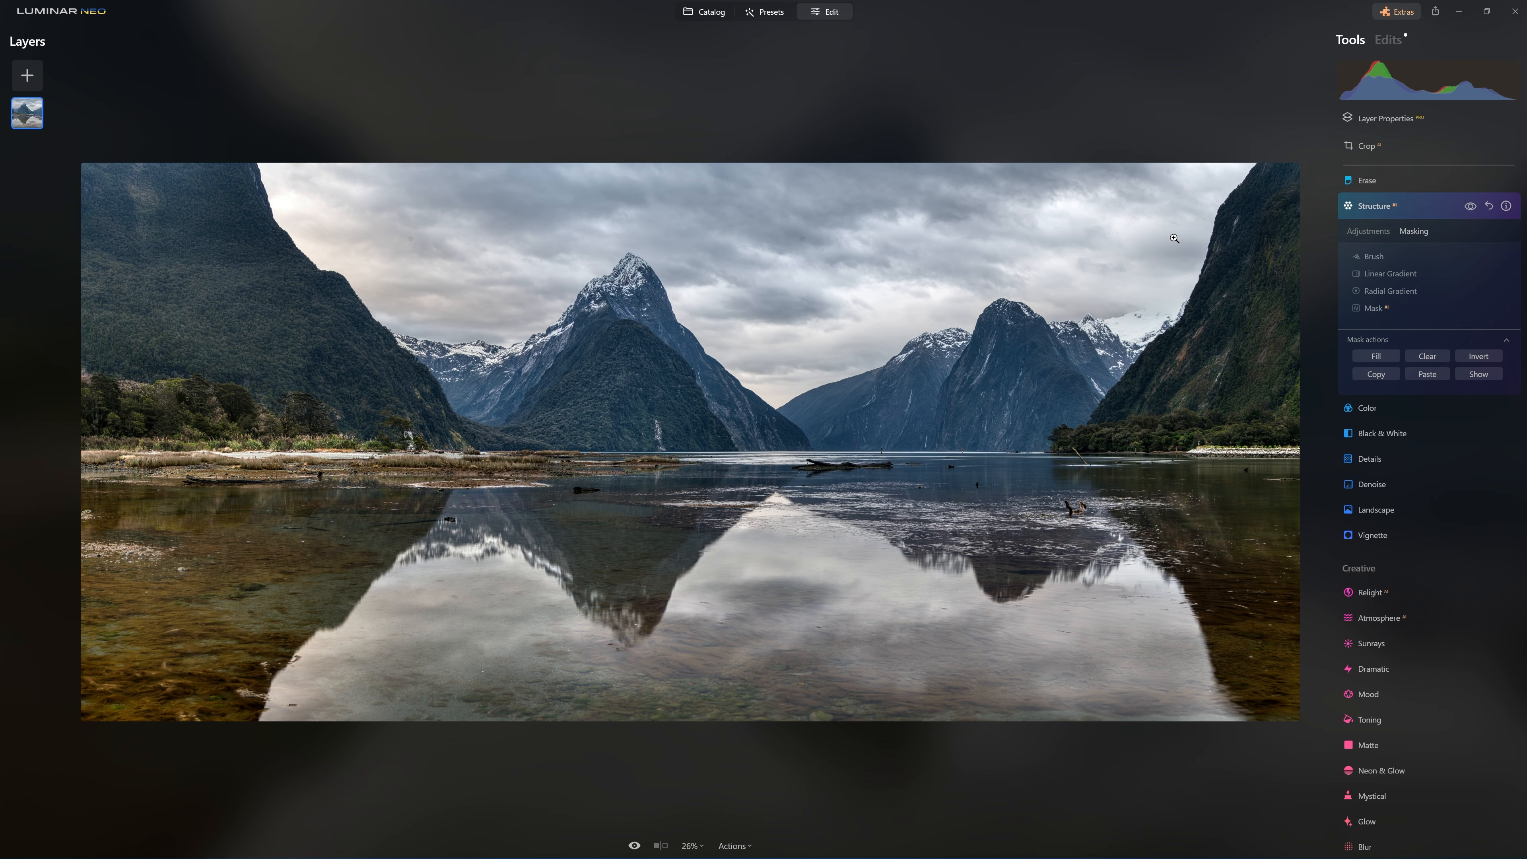
Step: Add a new Develop adjustment and pull the master curve's white point down to darken the whole image
click(1371, 206)
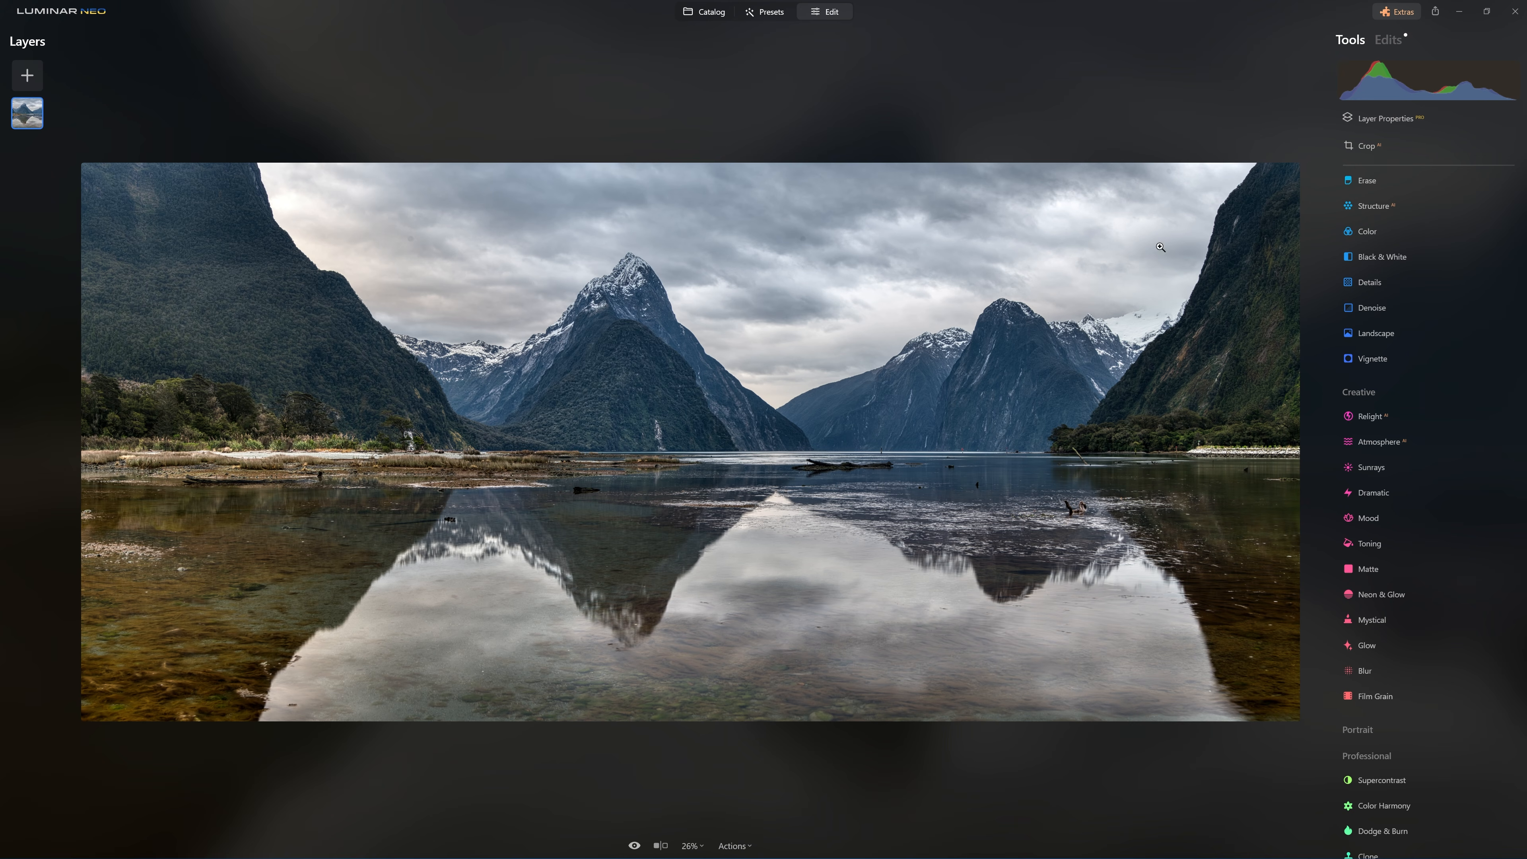
scroll(1398, 236, up, 2)
click(1386, 231)
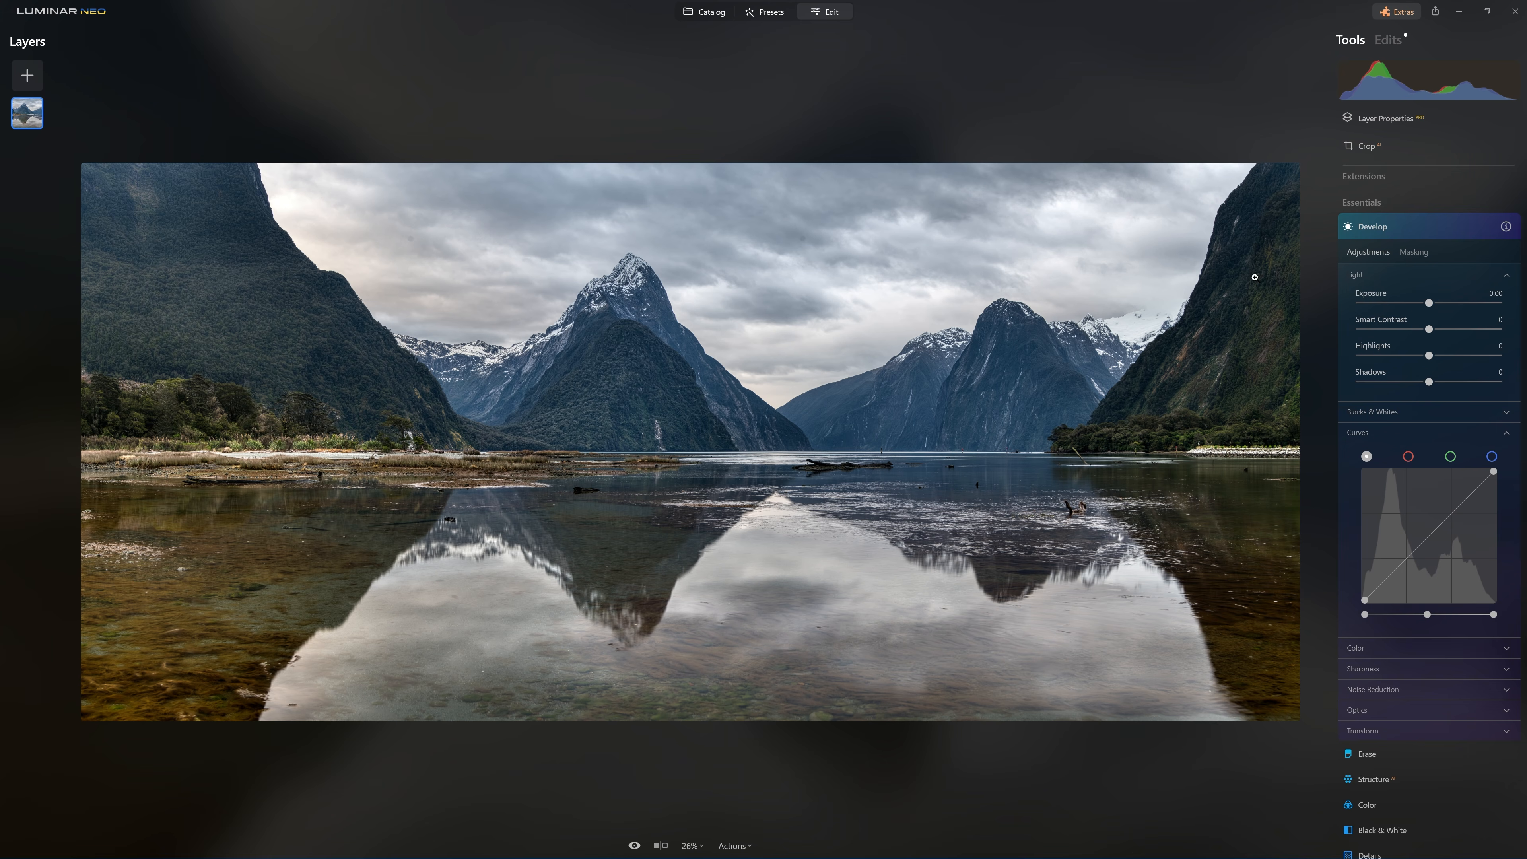
scroll(1488, 339, down, 4)
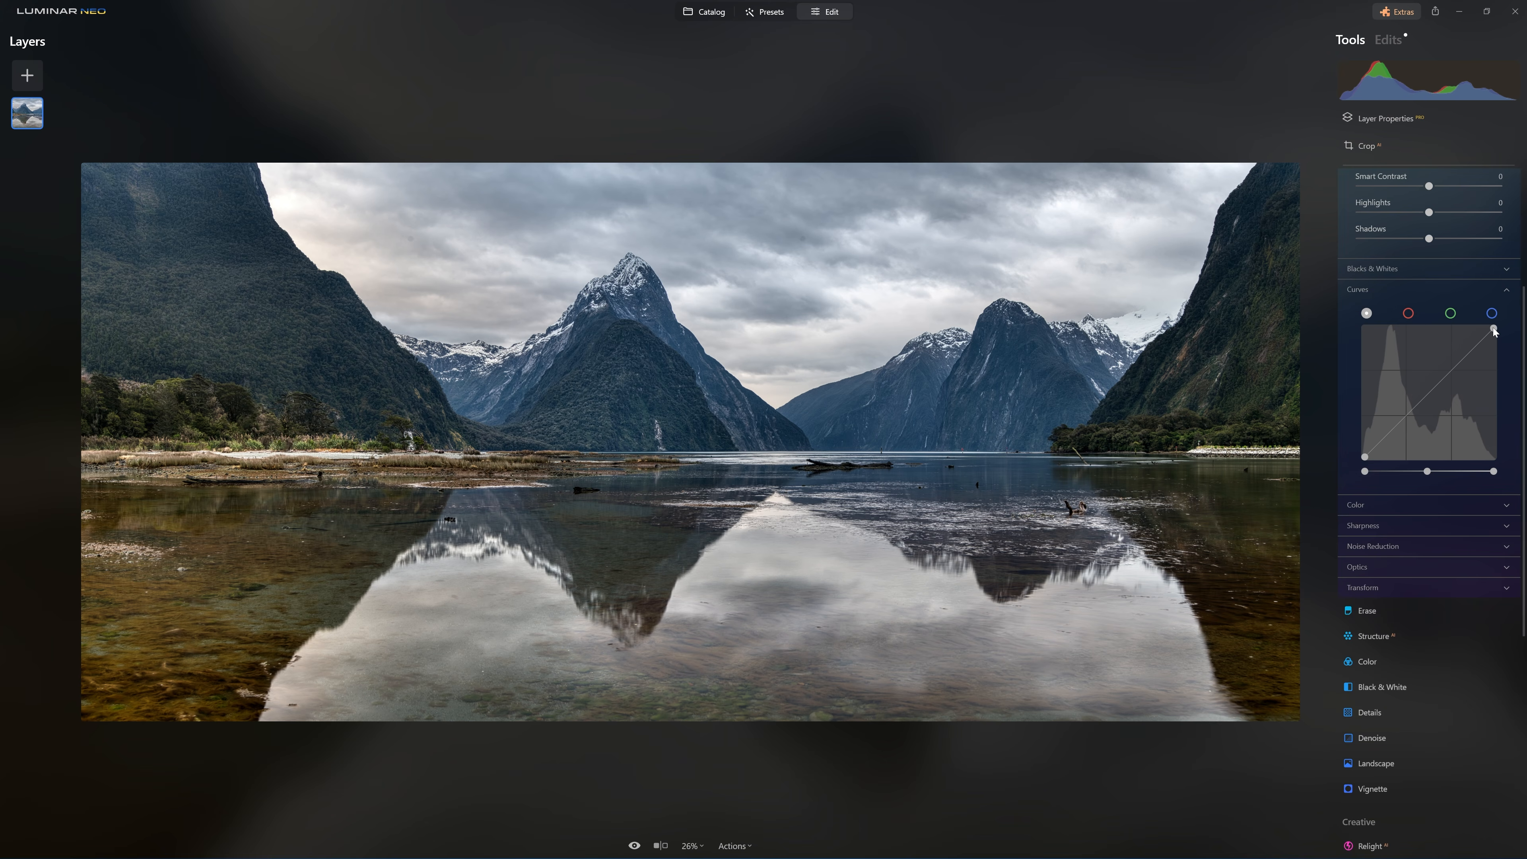
mouse_move(1494, 331)
mouse_down()
mouse_move(1504, 376)
mouse_move(1477, 365)
mouse_move(1493, 311)
mouse_move(1505, 359)
mouse_move(1499, 336)
mouse_up()
mouse_move(1362, 459)
mouse_down()
mouse_move(1355, 397)
mouse_move(1342, 467)
mouse_up()
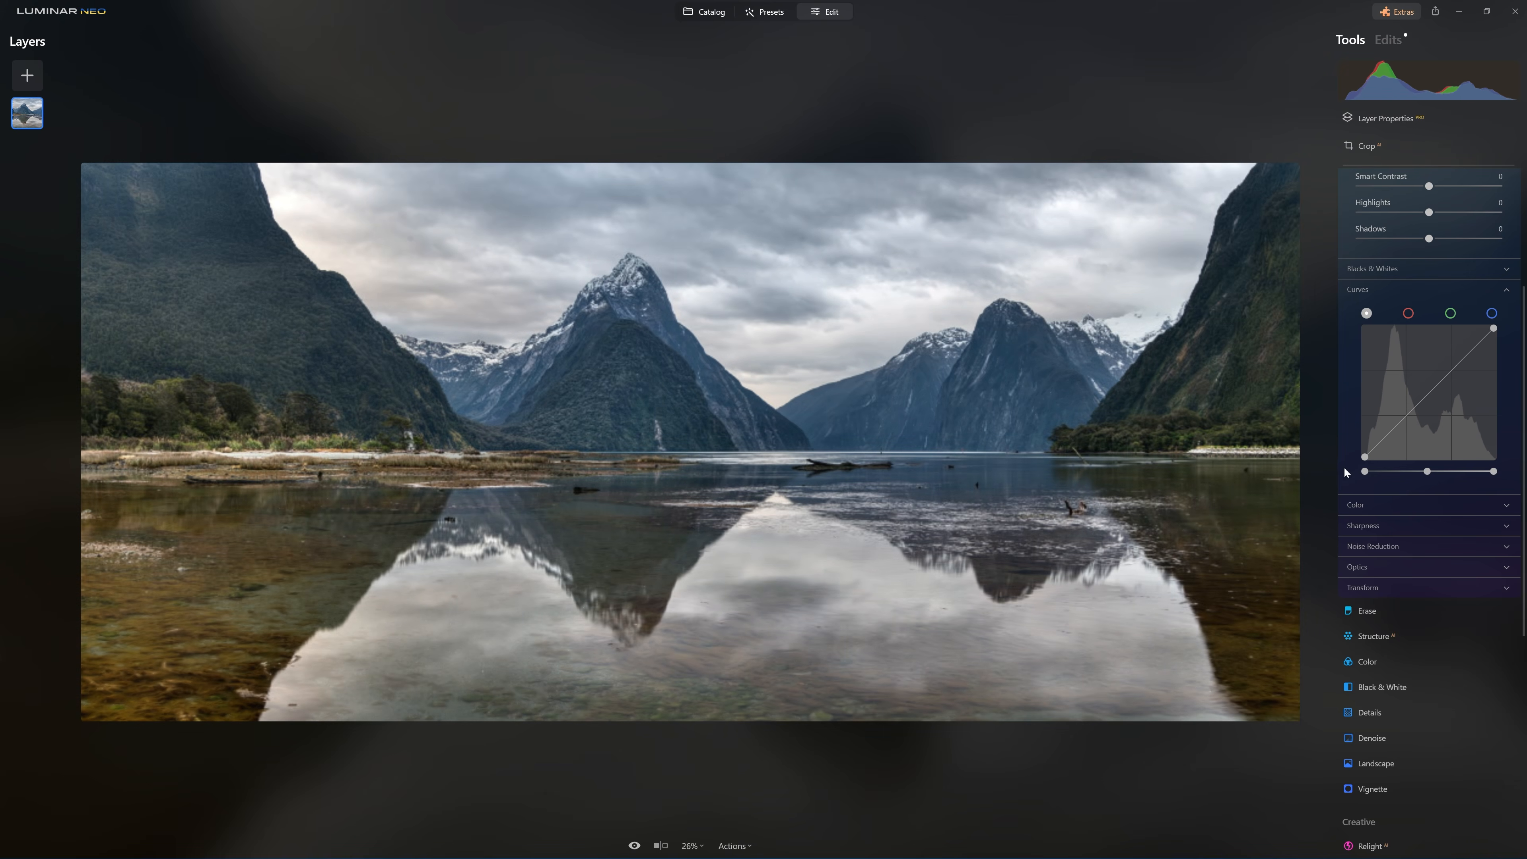
drag(1492, 329, 1515, 389)
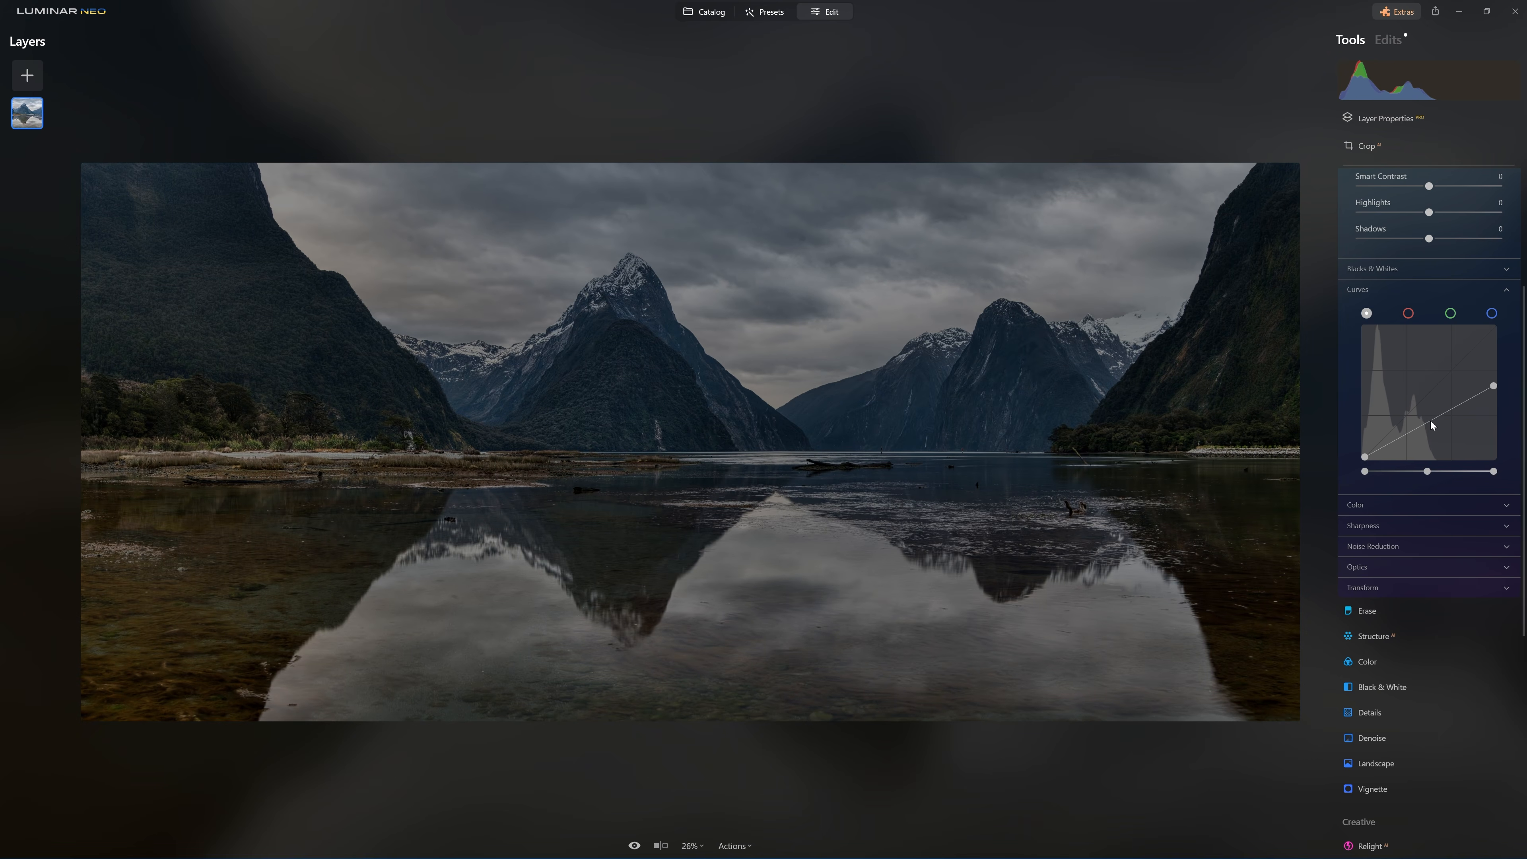
Step: Refine the master curve's midpoint and lowered white point into a nearly straight line, and slightly raise the blue curve's midtones
drag(1428, 426, 1425, 405)
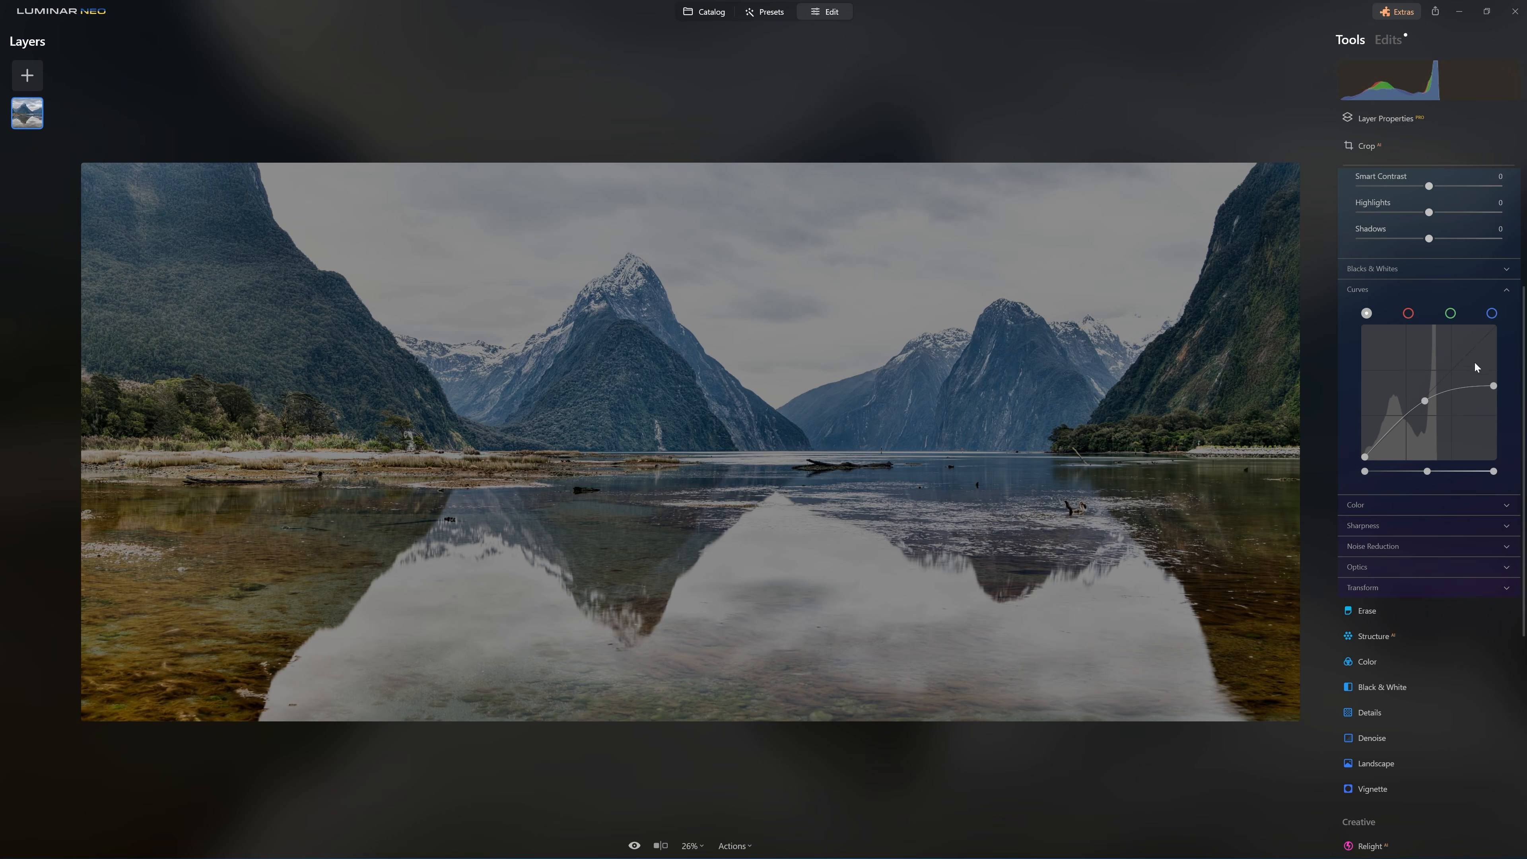
drag(1494, 388, 1493, 398)
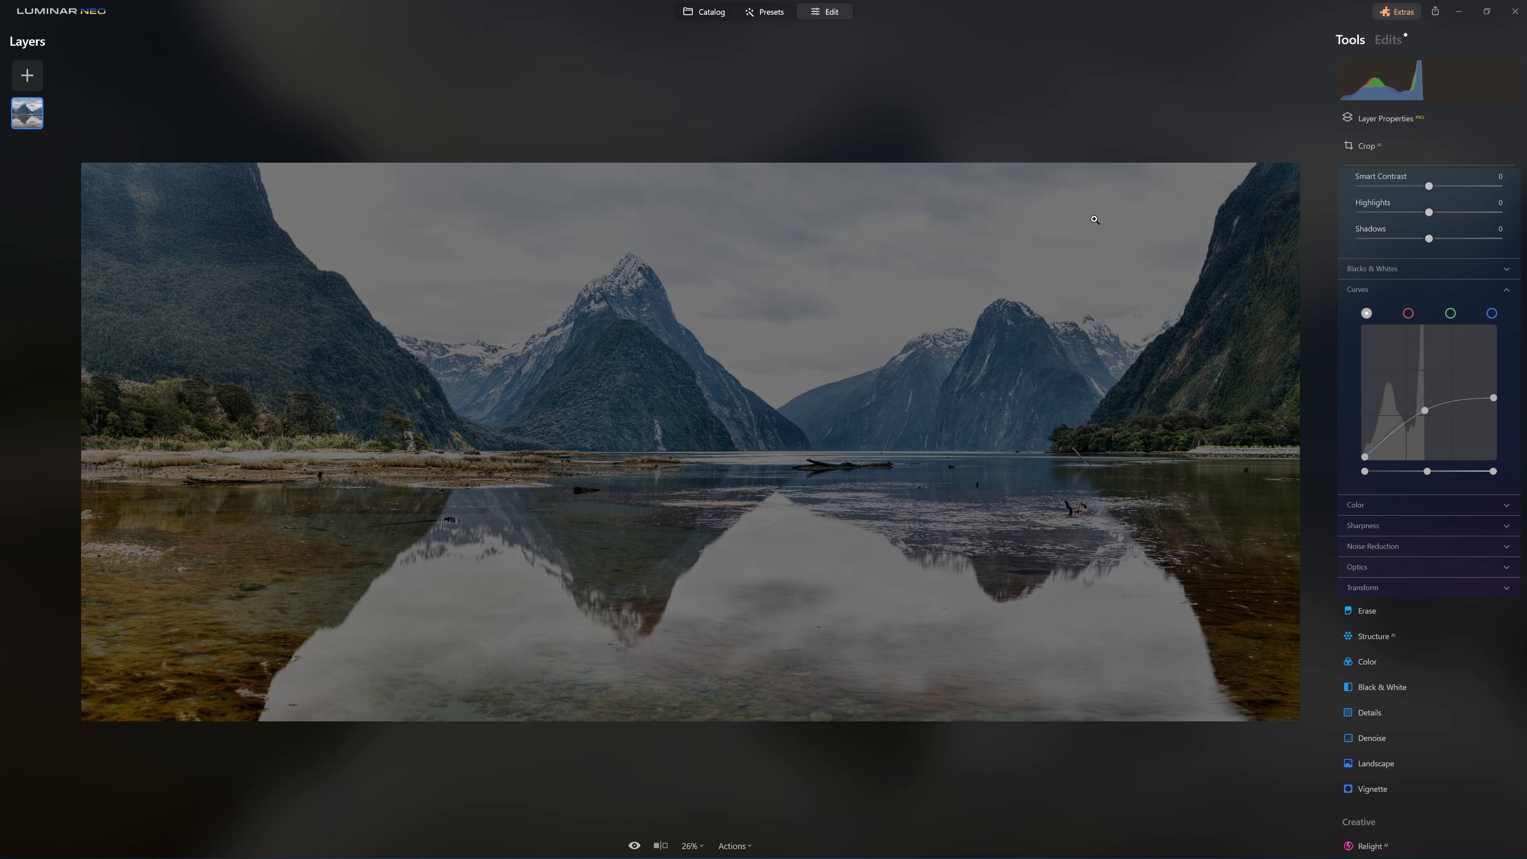
mouse_move(1492, 398)
mouse_down()
mouse_move(1502, 378)
mouse_move(1516, 384)
mouse_up()
mouse_move(1425, 399)
mouse_down()
mouse_move(1492, 379)
mouse_move(1425, 419)
mouse_up()
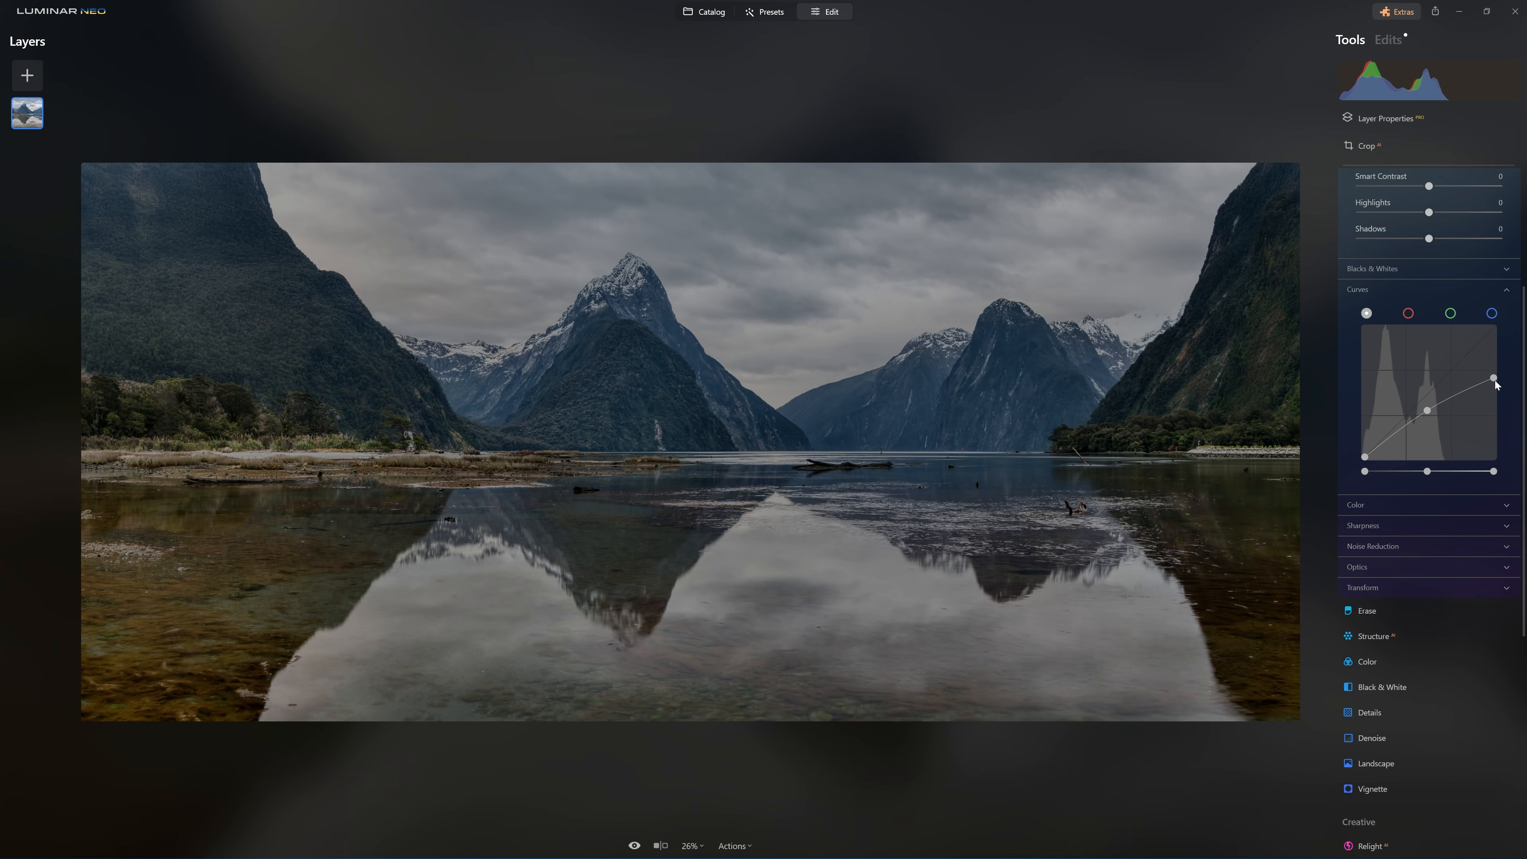
drag(1493, 378, 1493, 383)
click(1492, 313)
click(1432, 385)
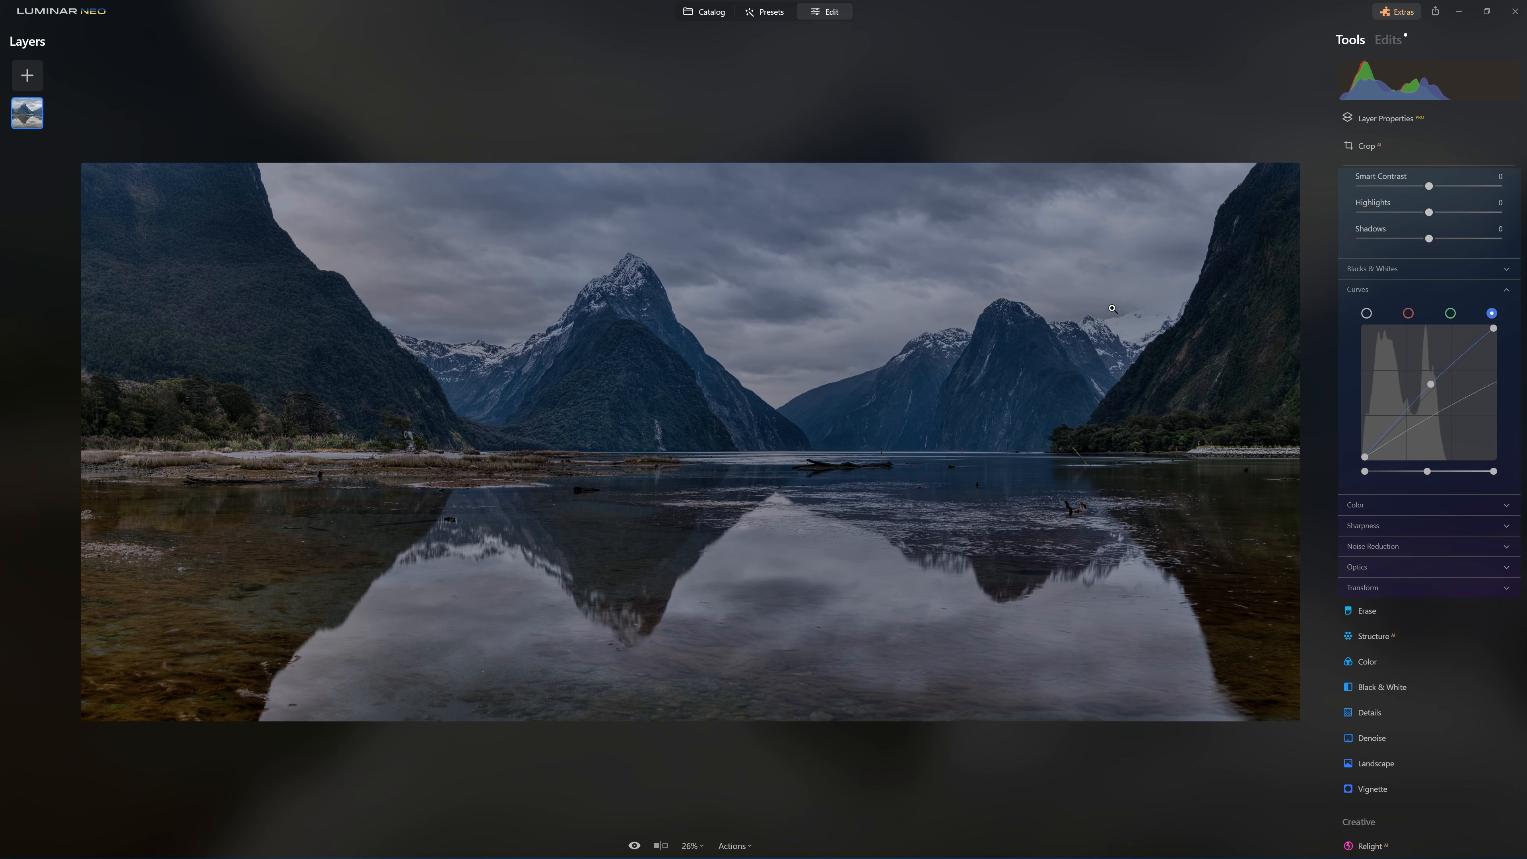
Step: Restrict the darkening Develop adjustment to the sky with an AI mask
scroll(1430, 375, up, 4)
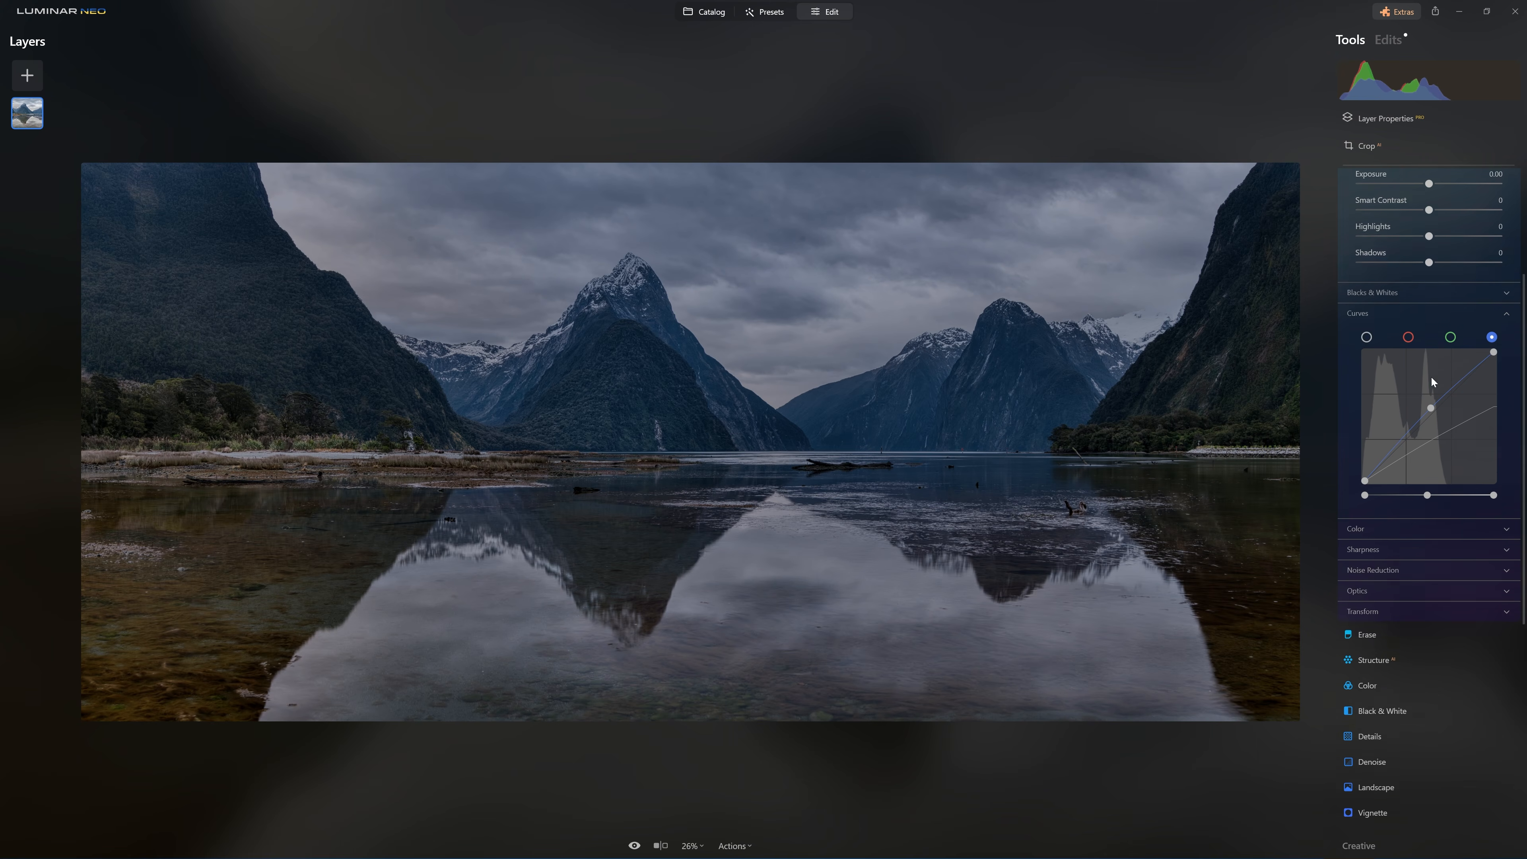
click(1414, 252)
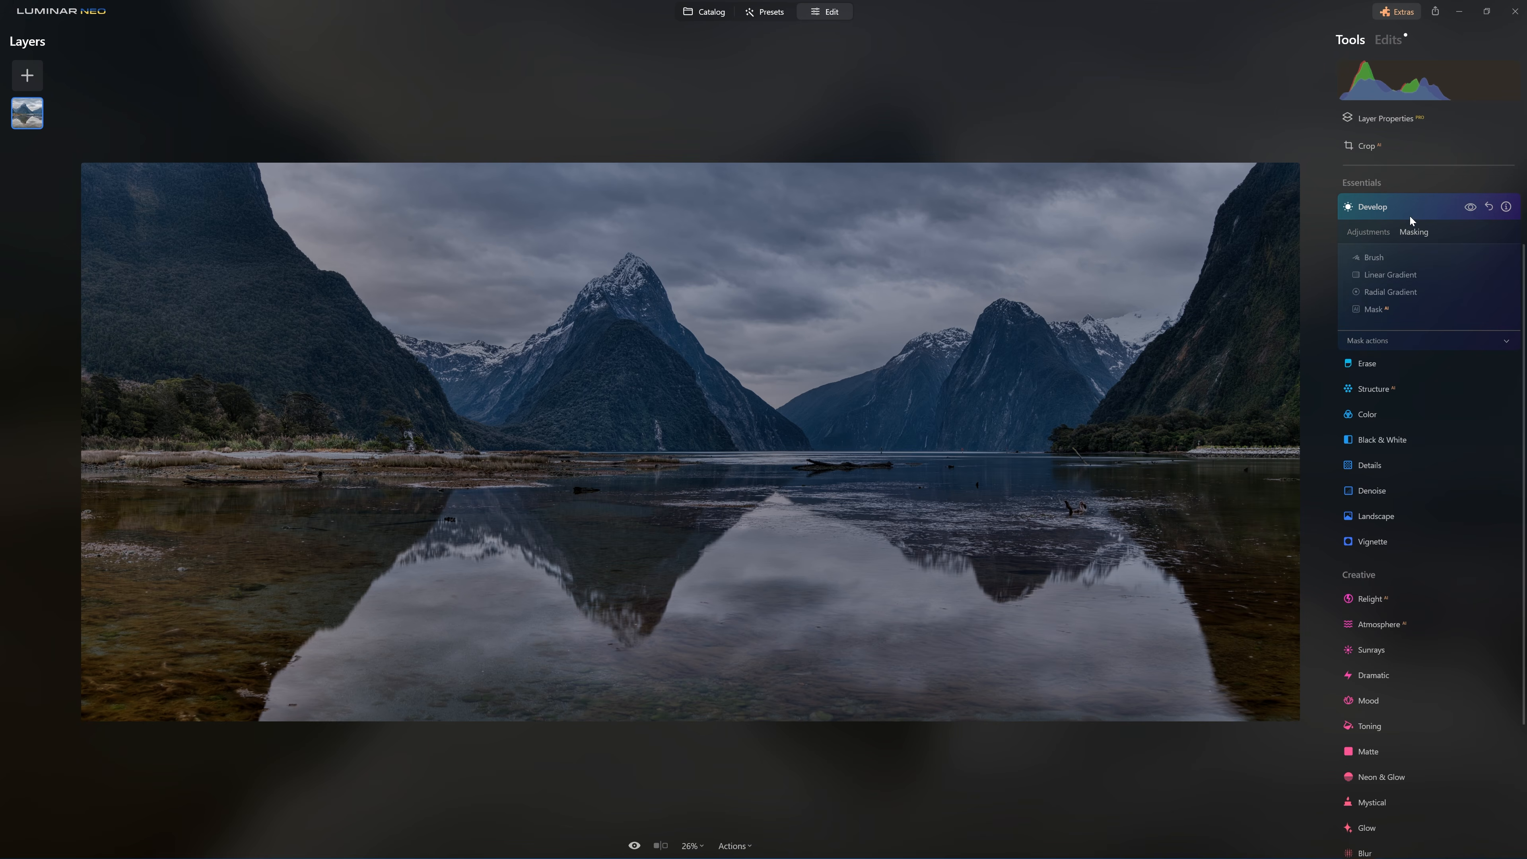
click(1389, 311)
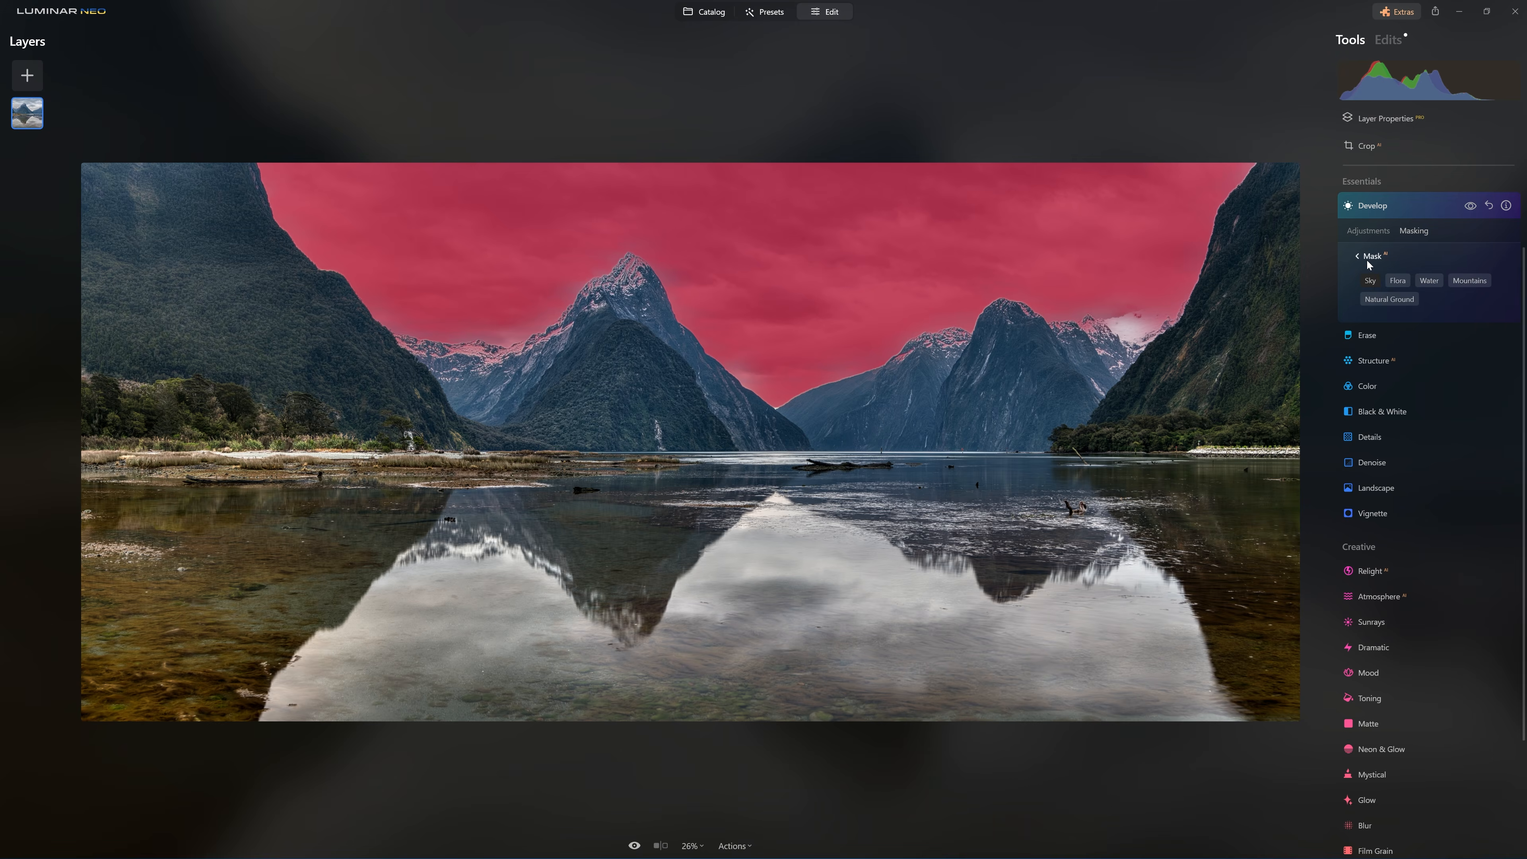
click(1366, 259)
Step: Compare the image with the sky-masked Develop adjustment switched off and on several times
click(1466, 207)
click(1466, 207)
click(1466, 208)
click(1465, 208)
click(1466, 208)
click(1465, 208)
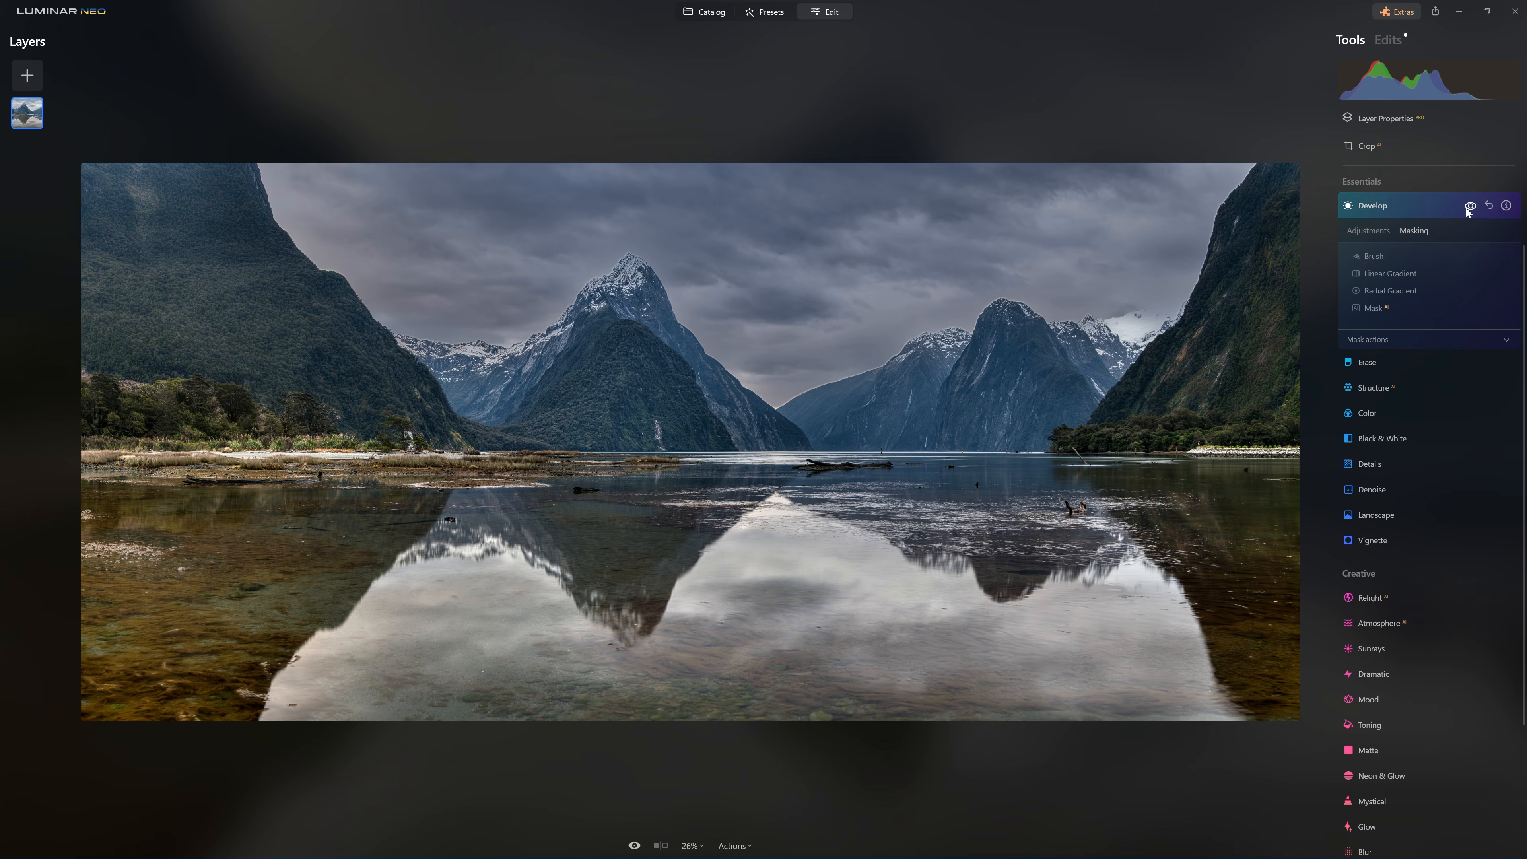
Step: Paint the Develop mask over the right-hand mountains with a large soft brush at strength 44
click(1372, 256)
drag(1489, 311, 1451, 311)
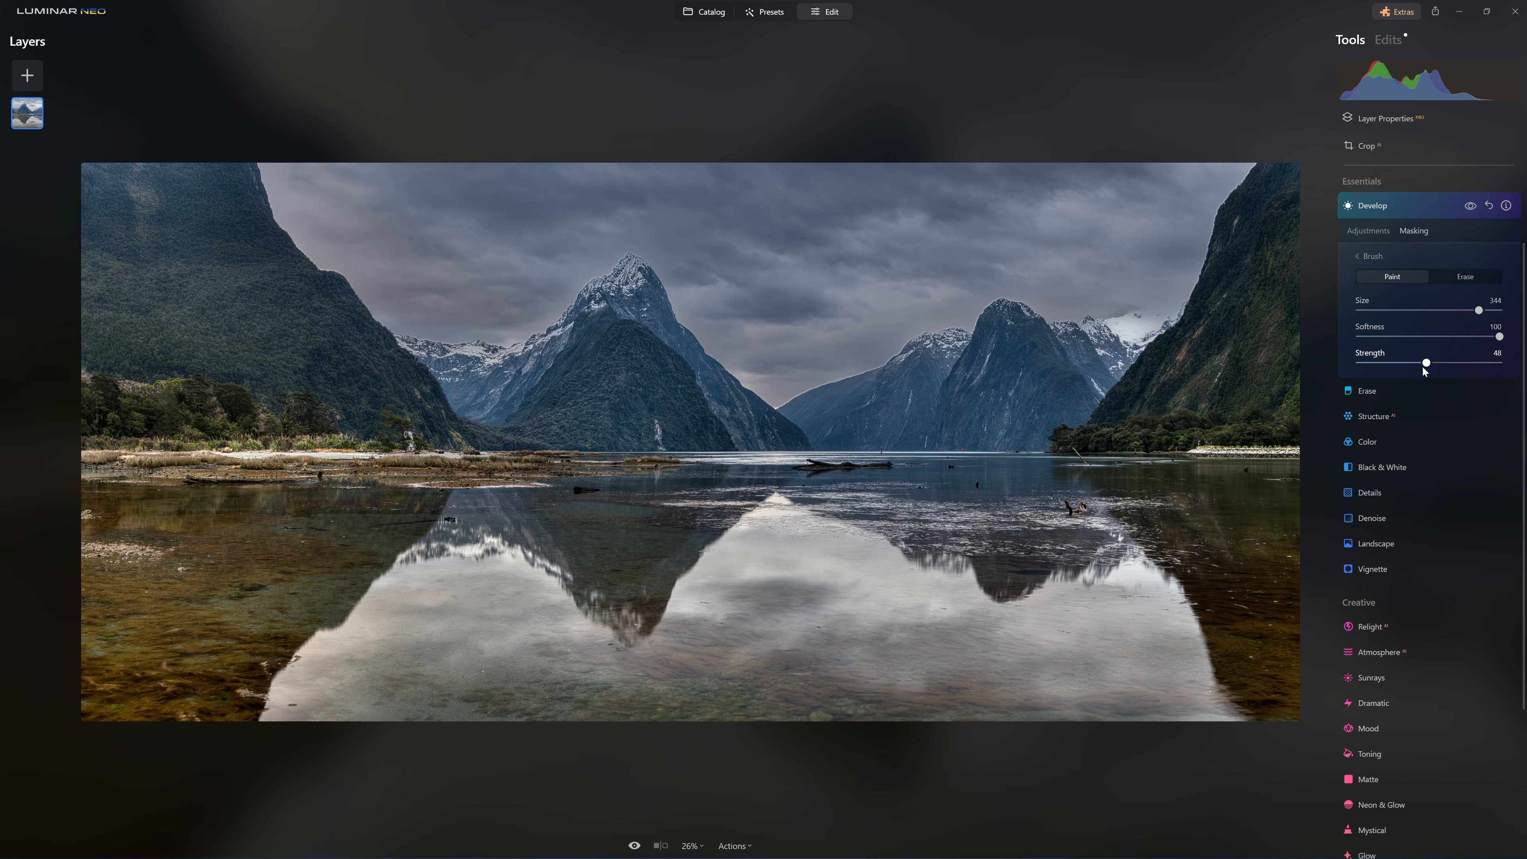
drag(1427, 369, 1421, 368)
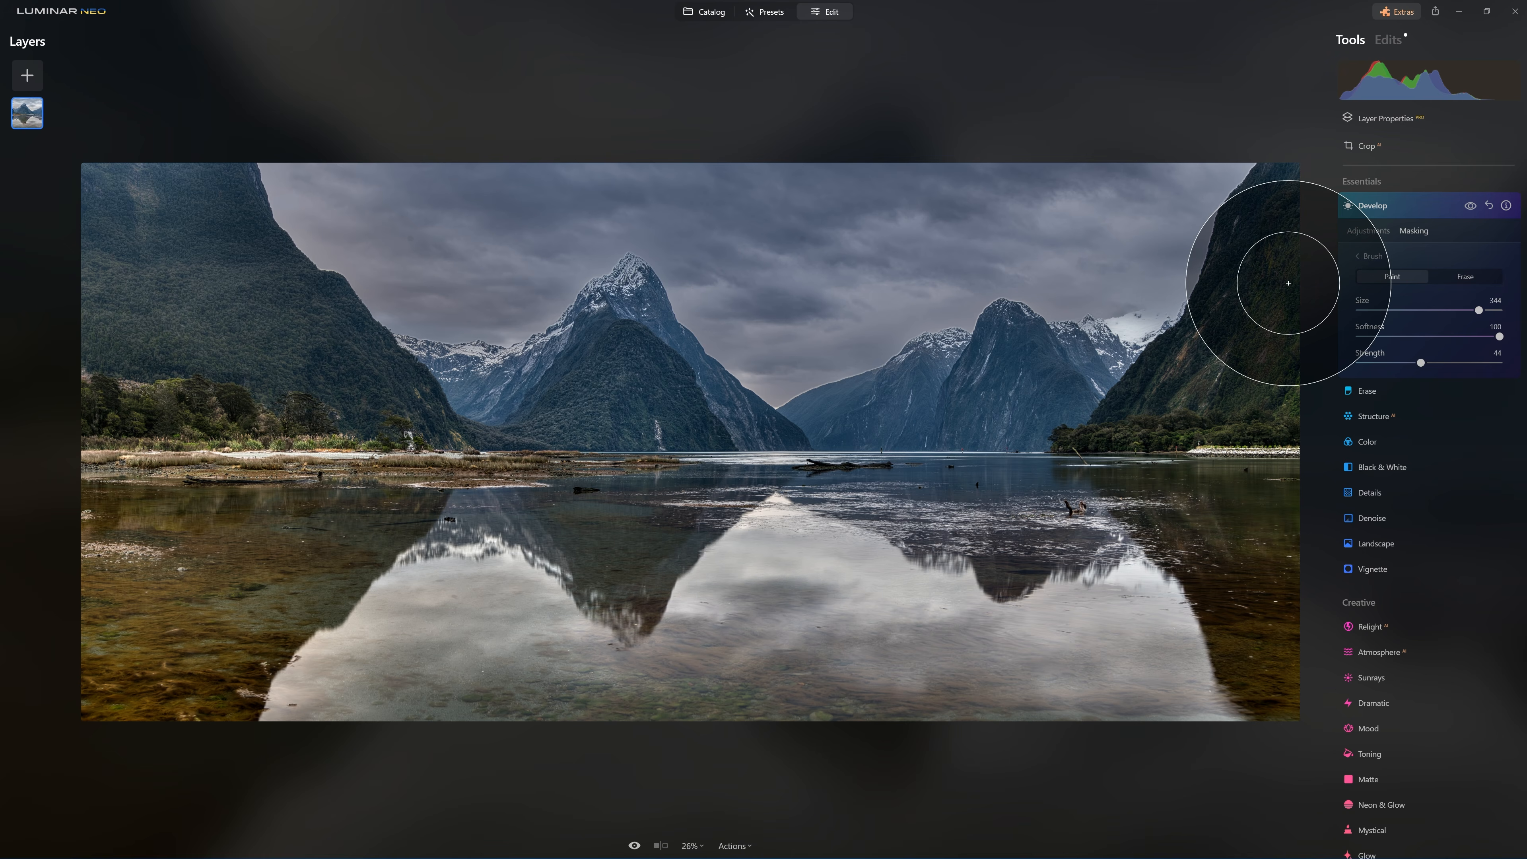
mouse_move(1288, 283)
mouse_down()
mouse_move(1296, 213)
mouse_move(1281, 243)
mouse_move(1182, 310)
mouse_move(1067, 302)
mouse_move(828, 359)
mouse_up()
mouse_move(914, 296)
mouse_down()
mouse_move(1346, 231)
mouse_move(1070, 289)
mouse_move(1171, 258)
mouse_move(1174, 287)
mouse_up()
scroll(1280, 228, down, 1)
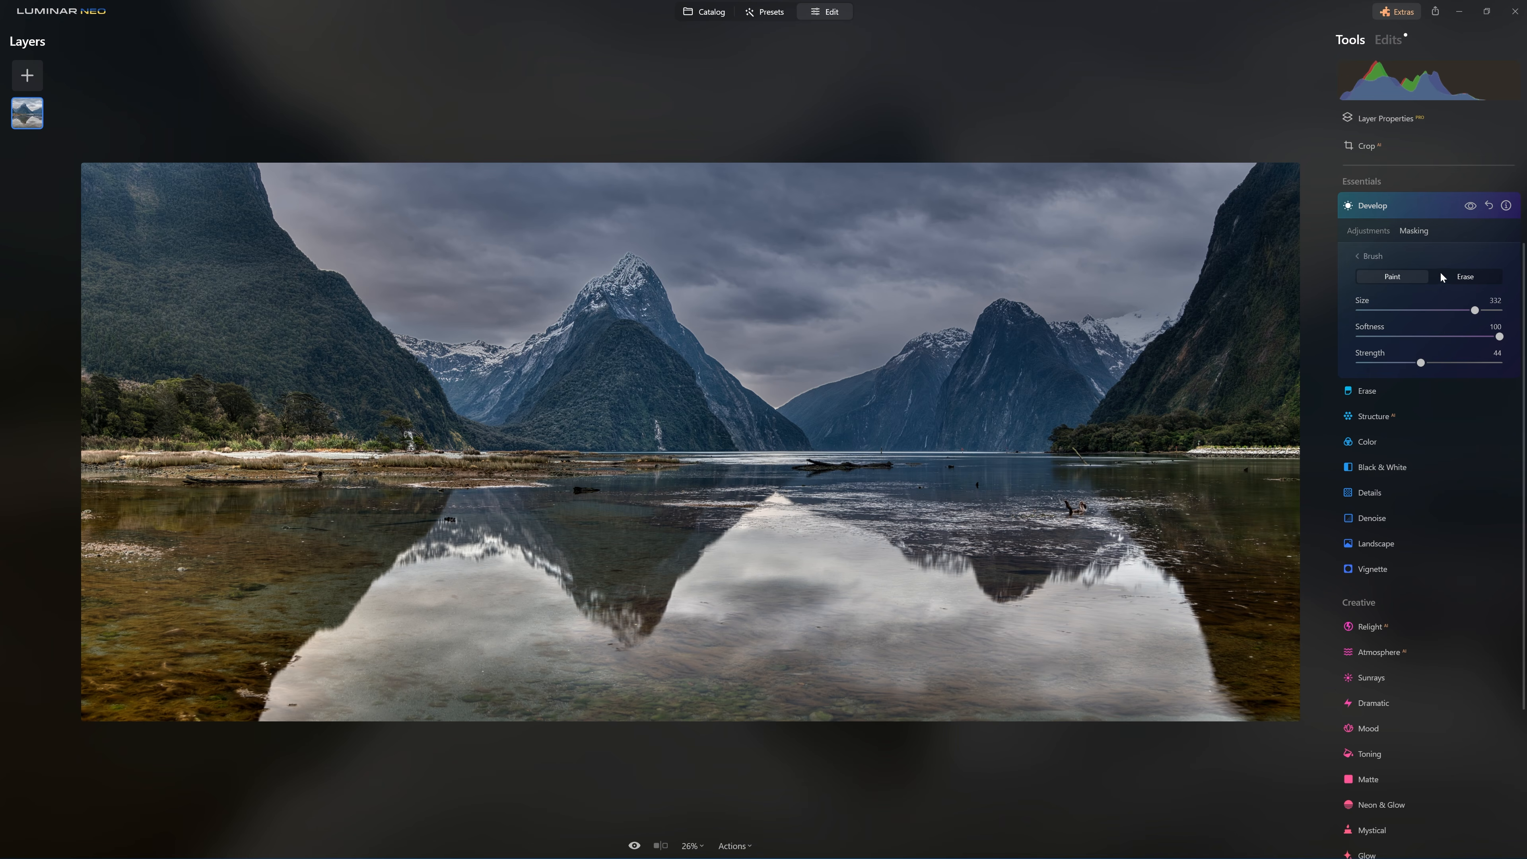
Step: Erase the Develop mask from the left part of the sky and around the central peak with a size 400 brush at strength 44
click(1455, 282)
scroll(1261, 232, up, 3)
mouse_move(1261, 231)
mouse_down()
mouse_move(1246, 376)
mouse_move(1049, 431)
mouse_move(1016, 407)
mouse_move(887, 432)
mouse_move(699, 438)
mouse_move(676, 381)
mouse_move(590, 349)
mouse_move(571, 319)
mouse_up()
scroll(255, 154, up, 3)
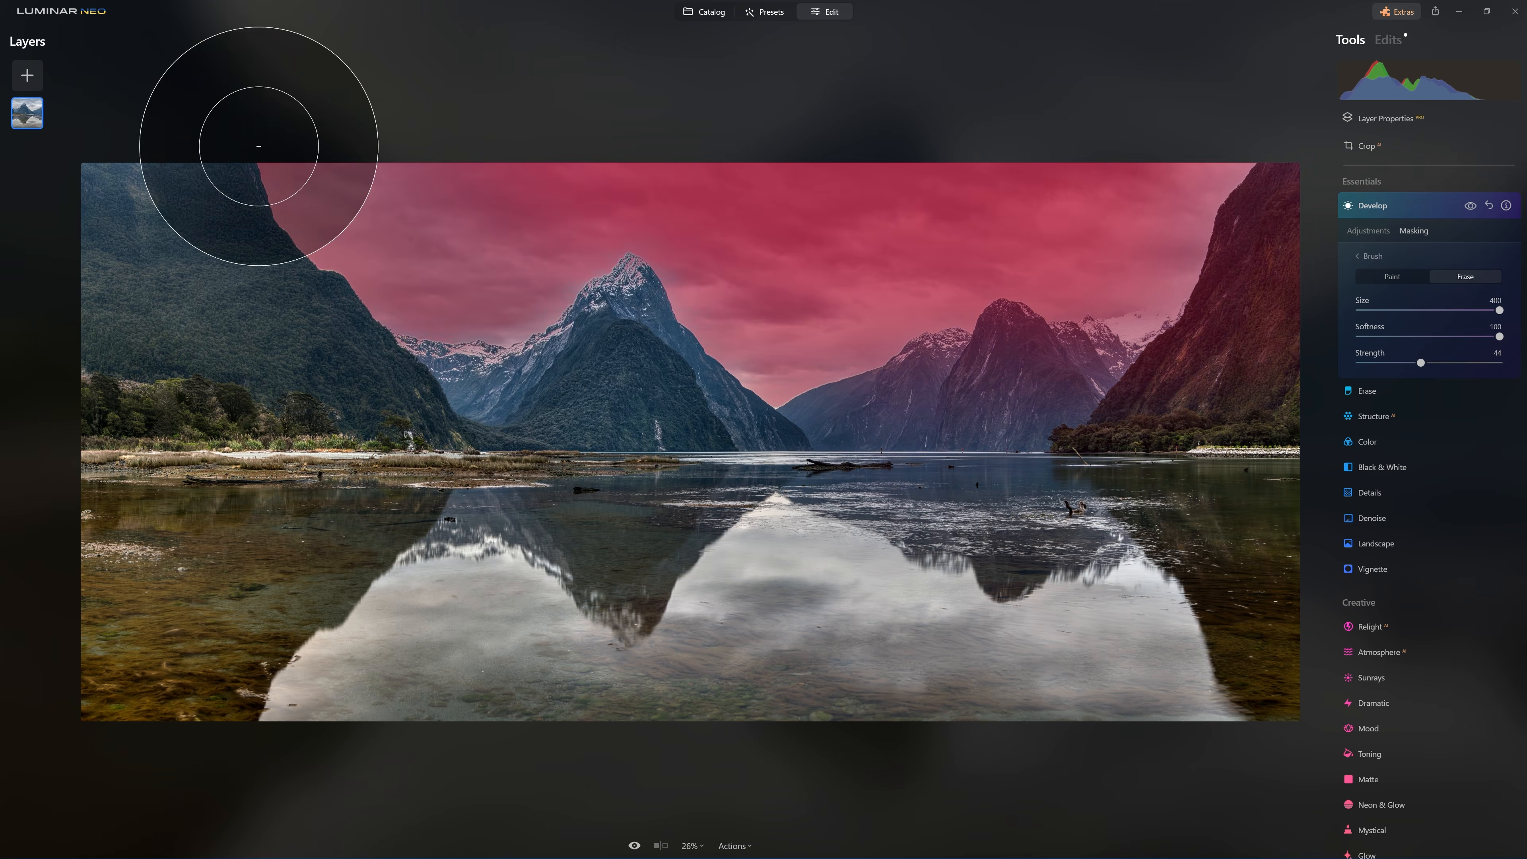
mouse_move(257, 186)
mouse_down()
mouse_move(487, 327)
mouse_move(468, 310)
mouse_up()
mouse_move(433, 192)
mouse_down()
mouse_move(287, 251)
mouse_move(543, 156)
mouse_move(706, 165)
mouse_move(642, 374)
mouse_move(742, 452)
mouse_move(777, 126)
mouse_move(820, 388)
mouse_up()
mouse_move(375, 245)
mouse_down()
mouse_move(291, 301)
mouse_move(424, 221)
mouse_move(601, 196)
mouse_move(537, 241)
mouse_up()
mouse_move(272, 246)
mouse_down()
mouse_move(296, 225)
mouse_move(338, 249)
mouse_move(441, 253)
mouse_up()
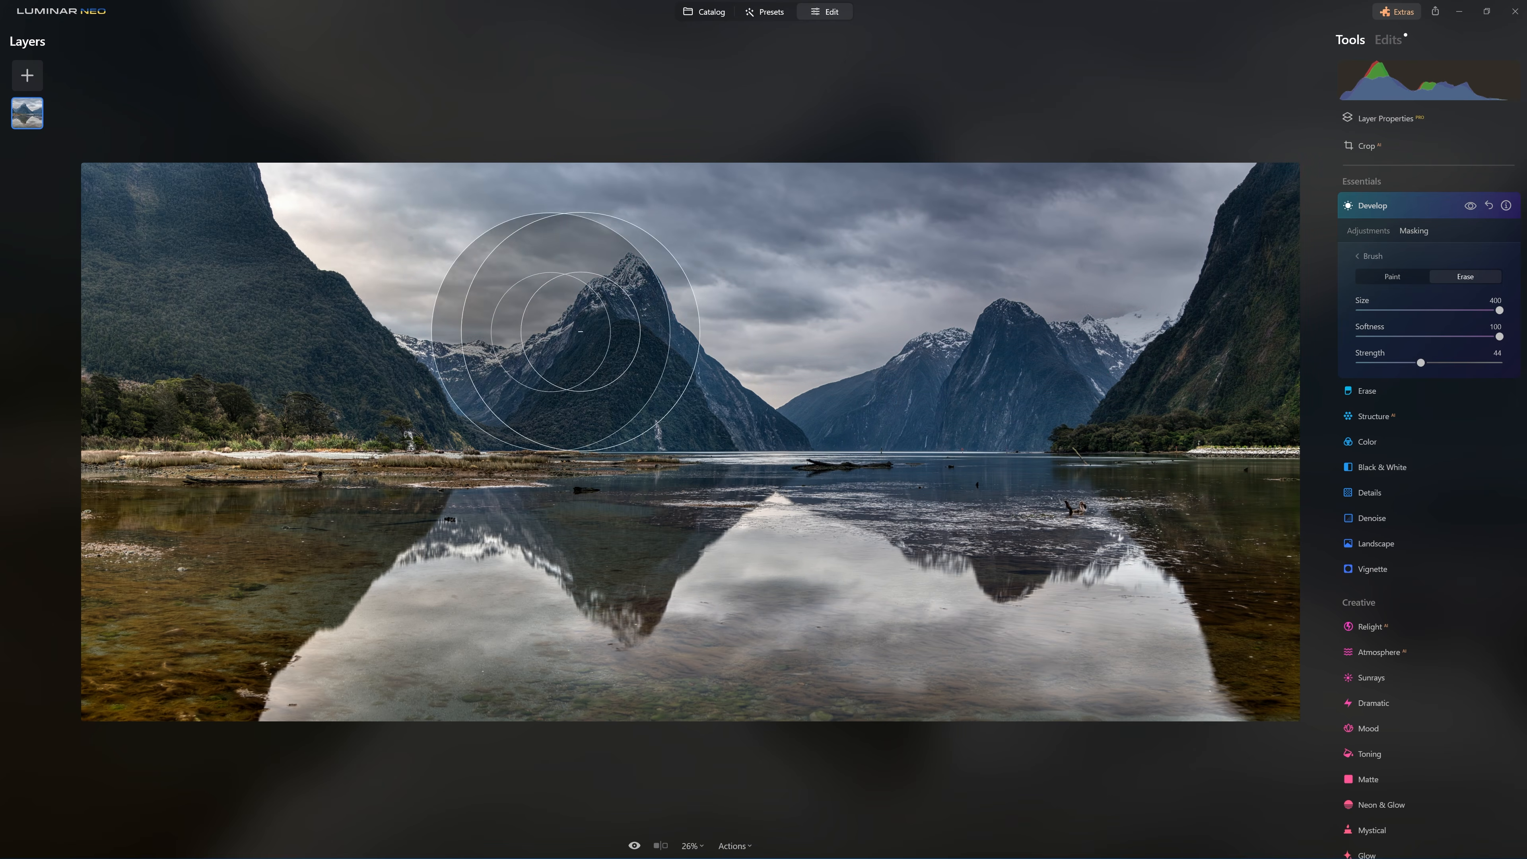
Step: Compare the sky with and without the Develop adjustment, and set its Exposure to -0.71
click(1471, 207)
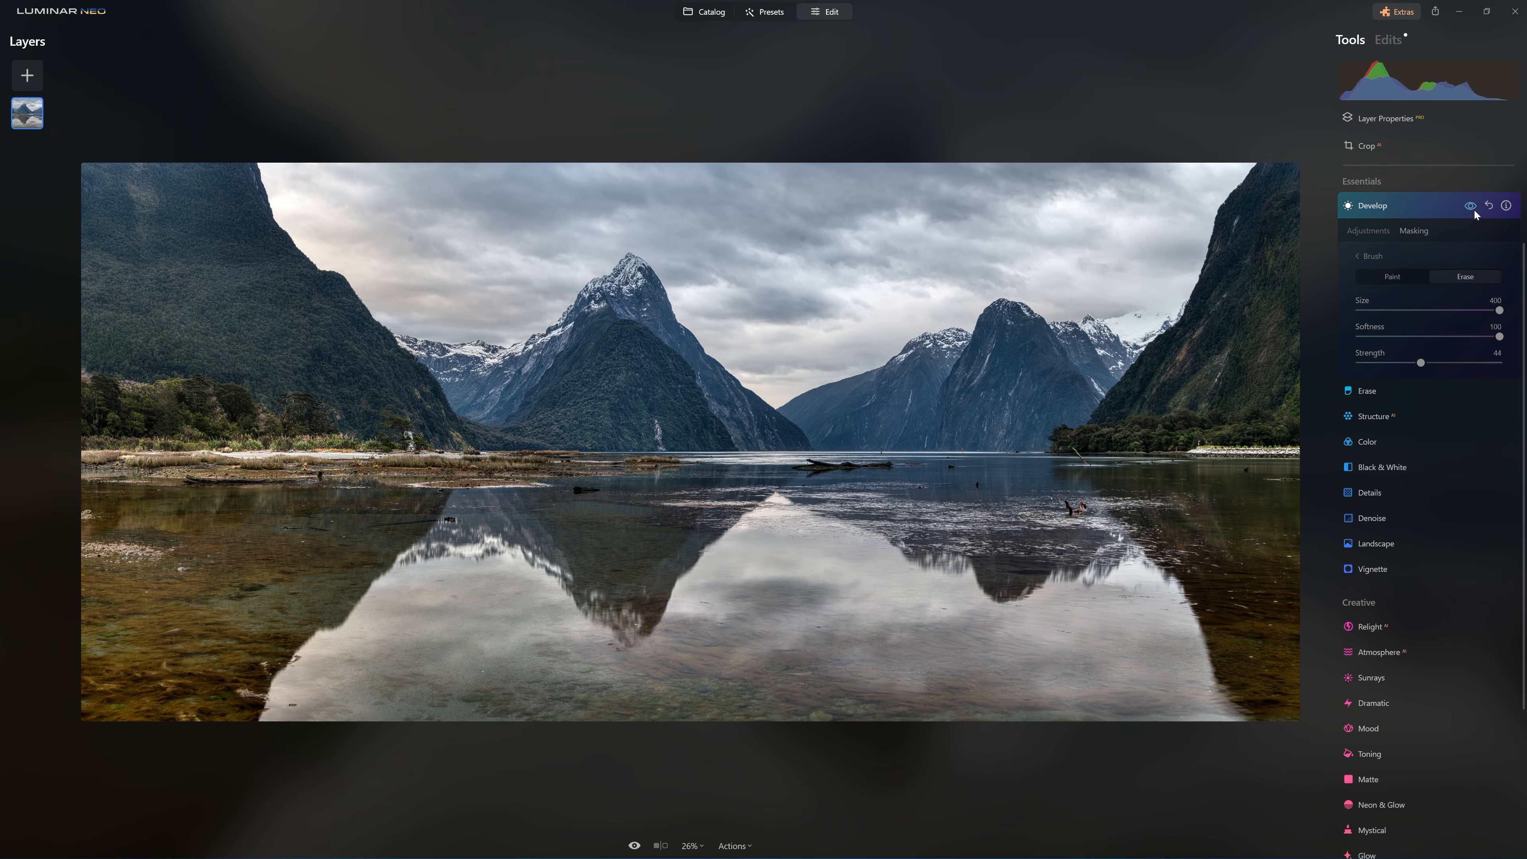
click(1474, 212)
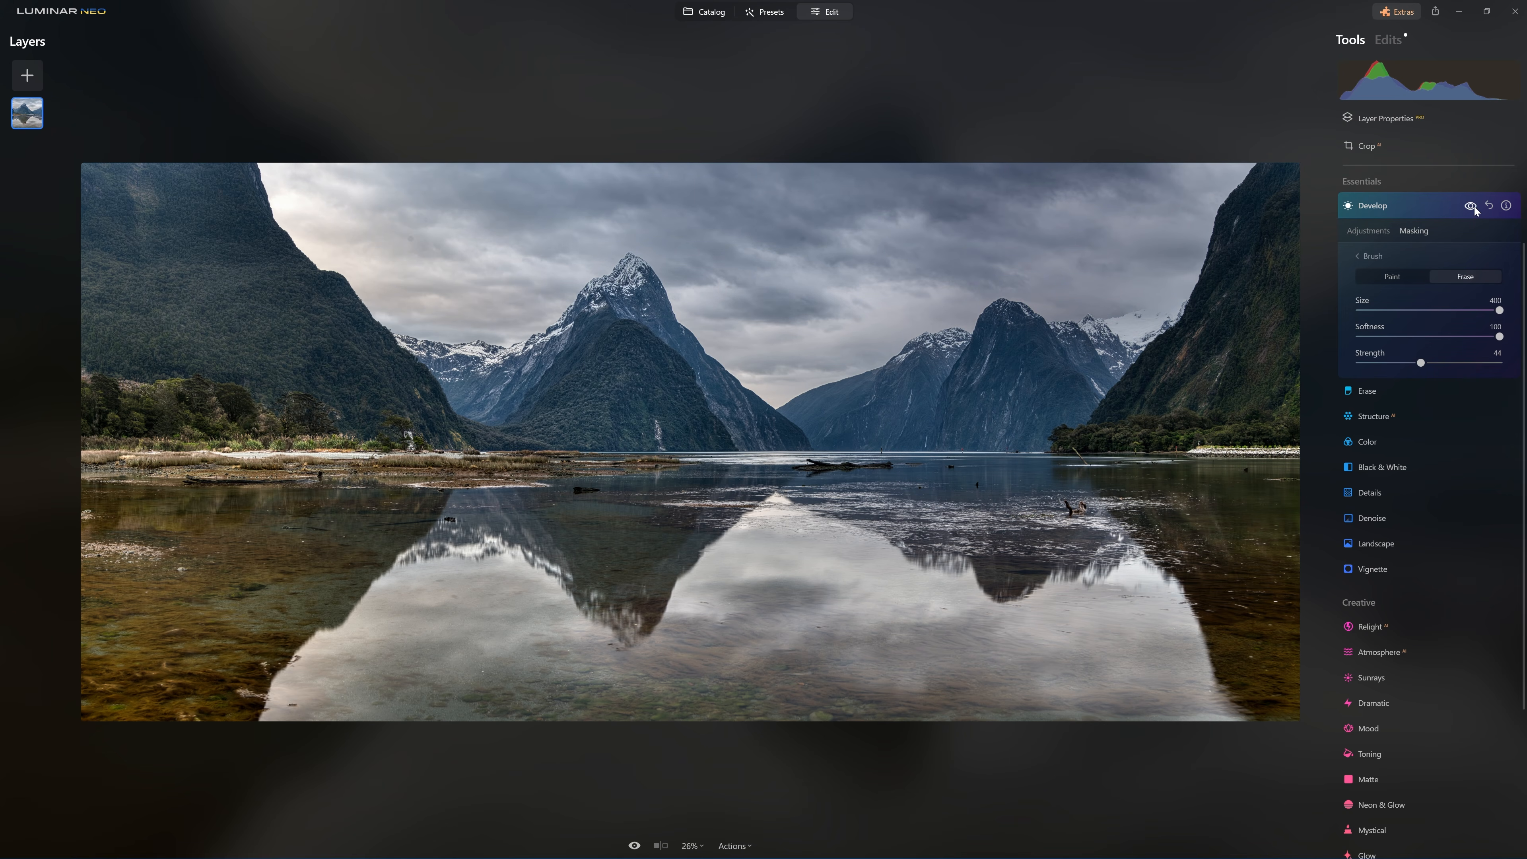
click(1375, 235)
drag(1430, 285, 1422, 288)
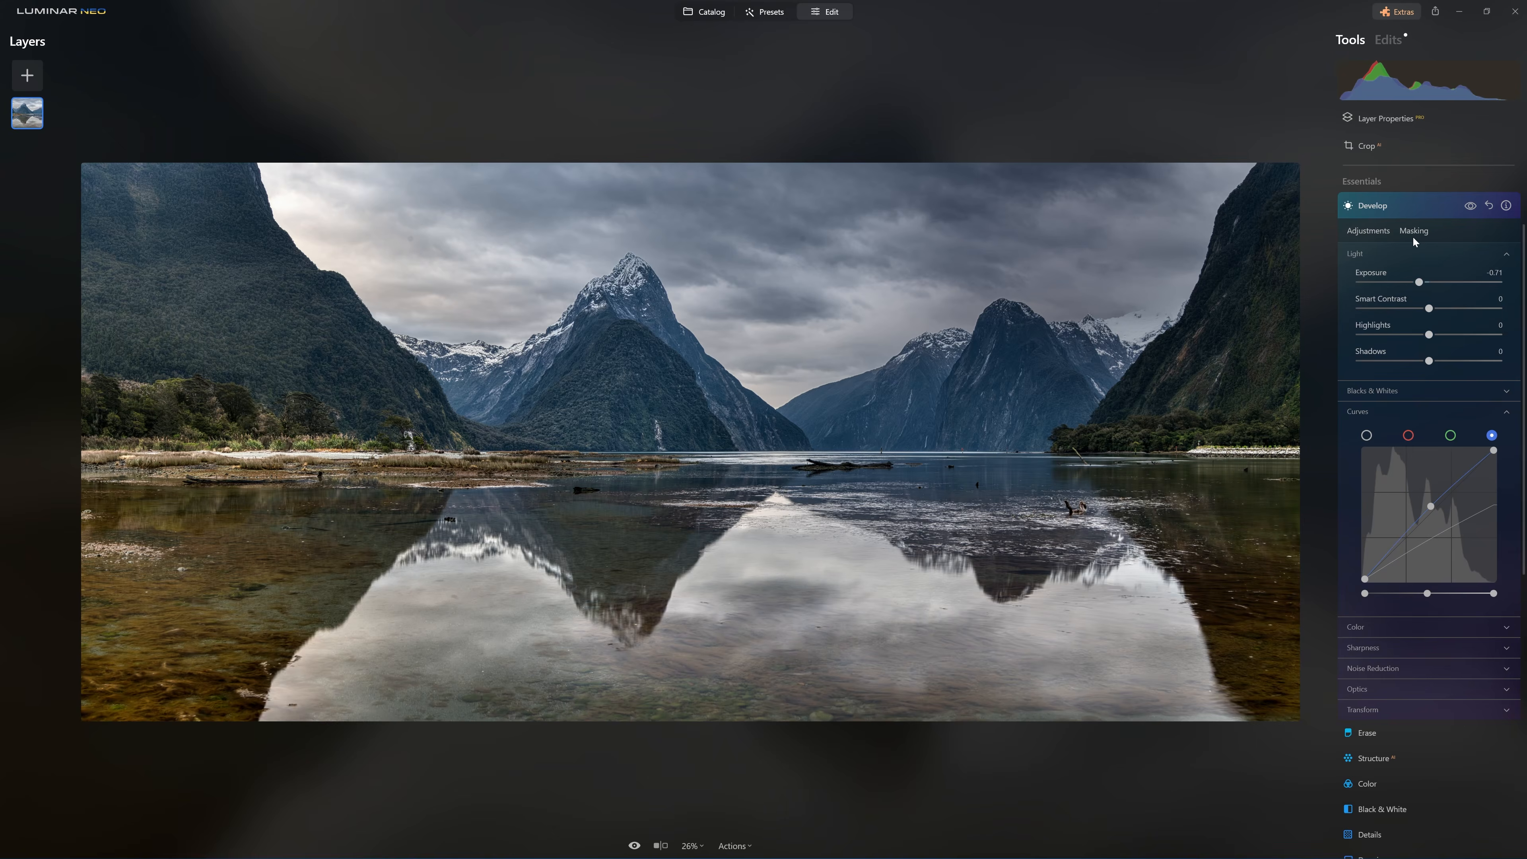
Step: Paint the Develop mask over the foreground water at strength 51, and erase it from the water near the far shore
click(1413, 235)
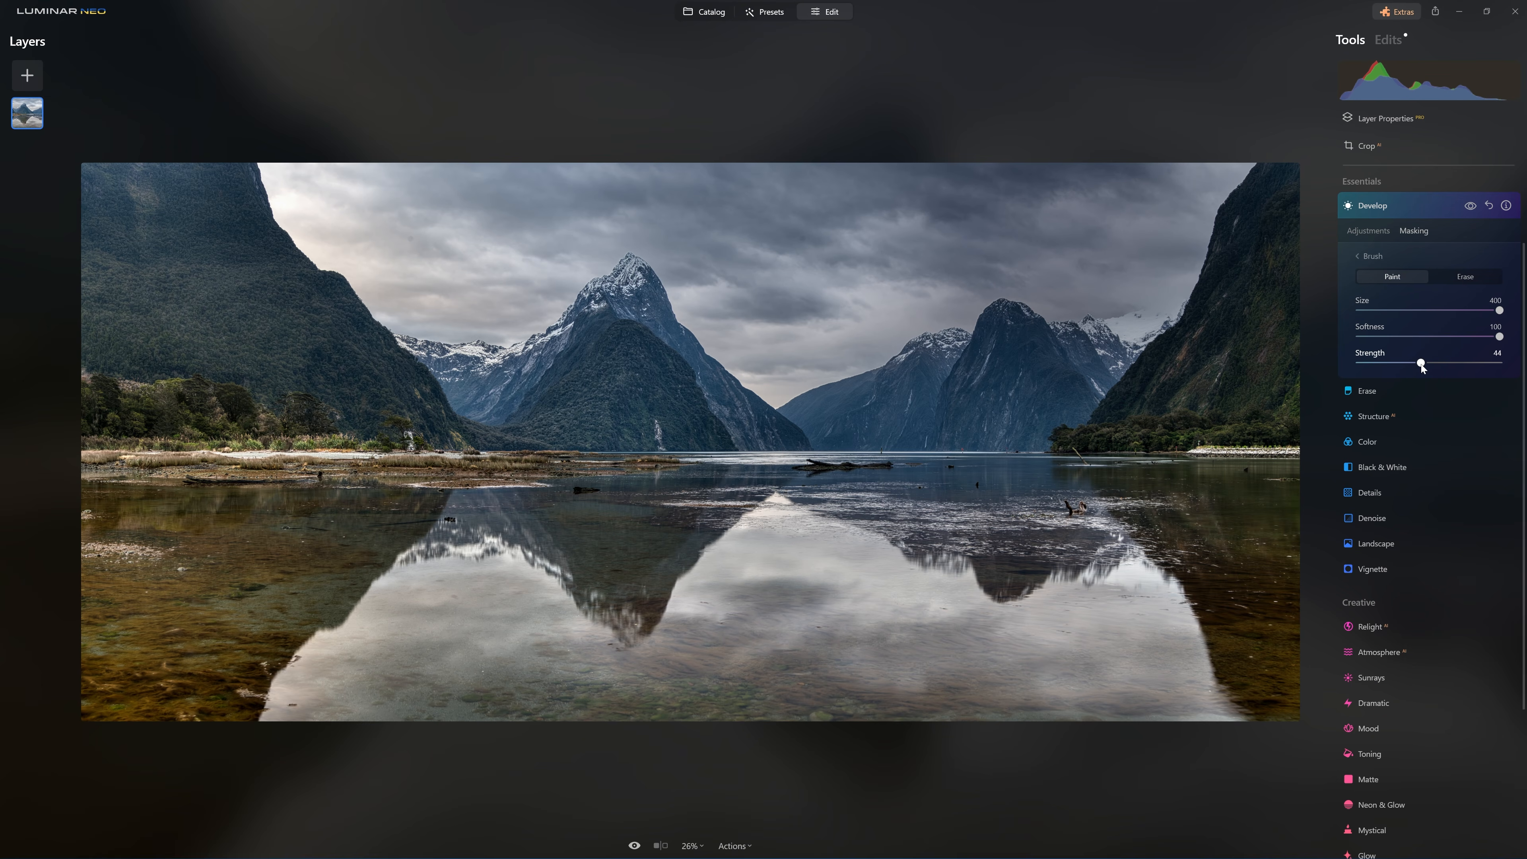
drag(1427, 365, 1431, 366)
mouse_move(1076, 643)
mouse_down()
mouse_move(1101, 617)
mouse_move(1064, 689)
mouse_move(954, 637)
mouse_move(368, 788)
mouse_move(402, 765)
mouse_up()
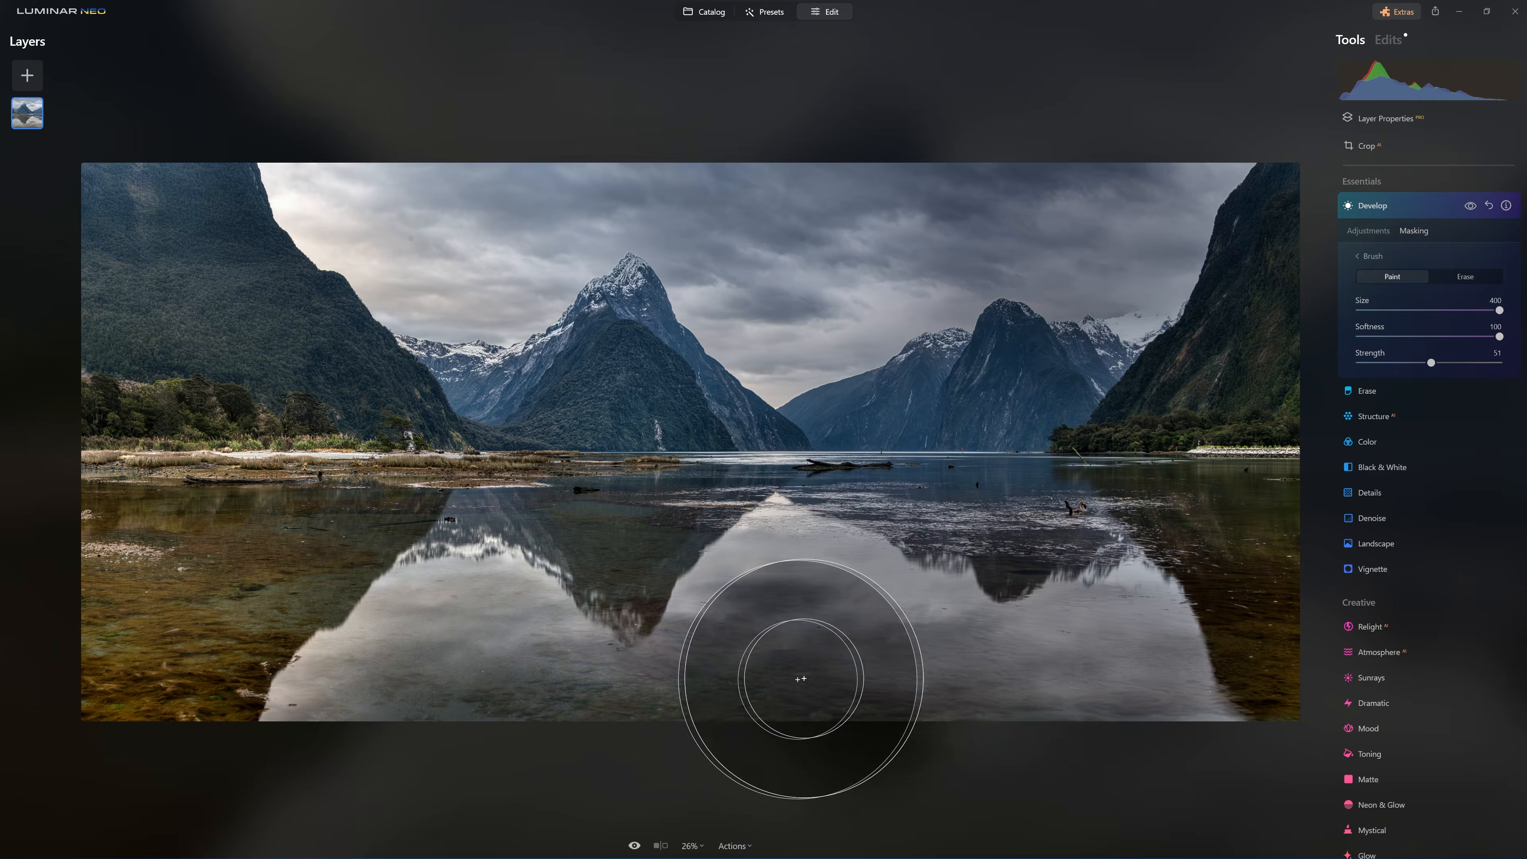
click(1465, 276)
mouse_move(1165, 500)
mouse_down()
mouse_move(763, 569)
mouse_move(1124, 494)
mouse_move(494, 512)
mouse_move(1159, 402)
mouse_move(902, 477)
mouse_up()
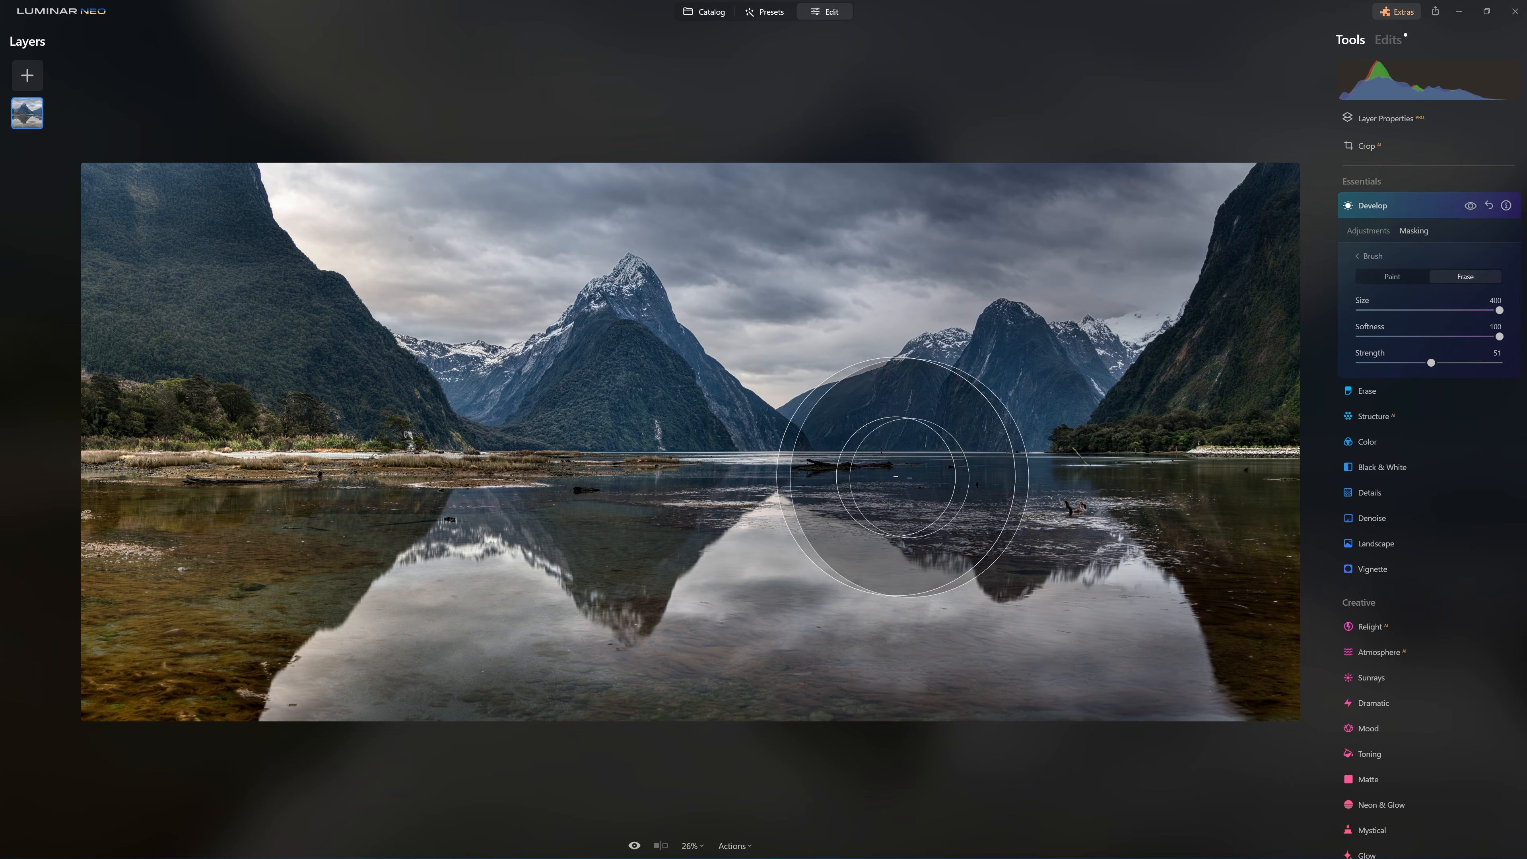
Step: Compare the darkened foreground water with the Develop adjustment switched off and on
click(1470, 206)
click(1471, 206)
click(1472, 207)
click(1472, 207)
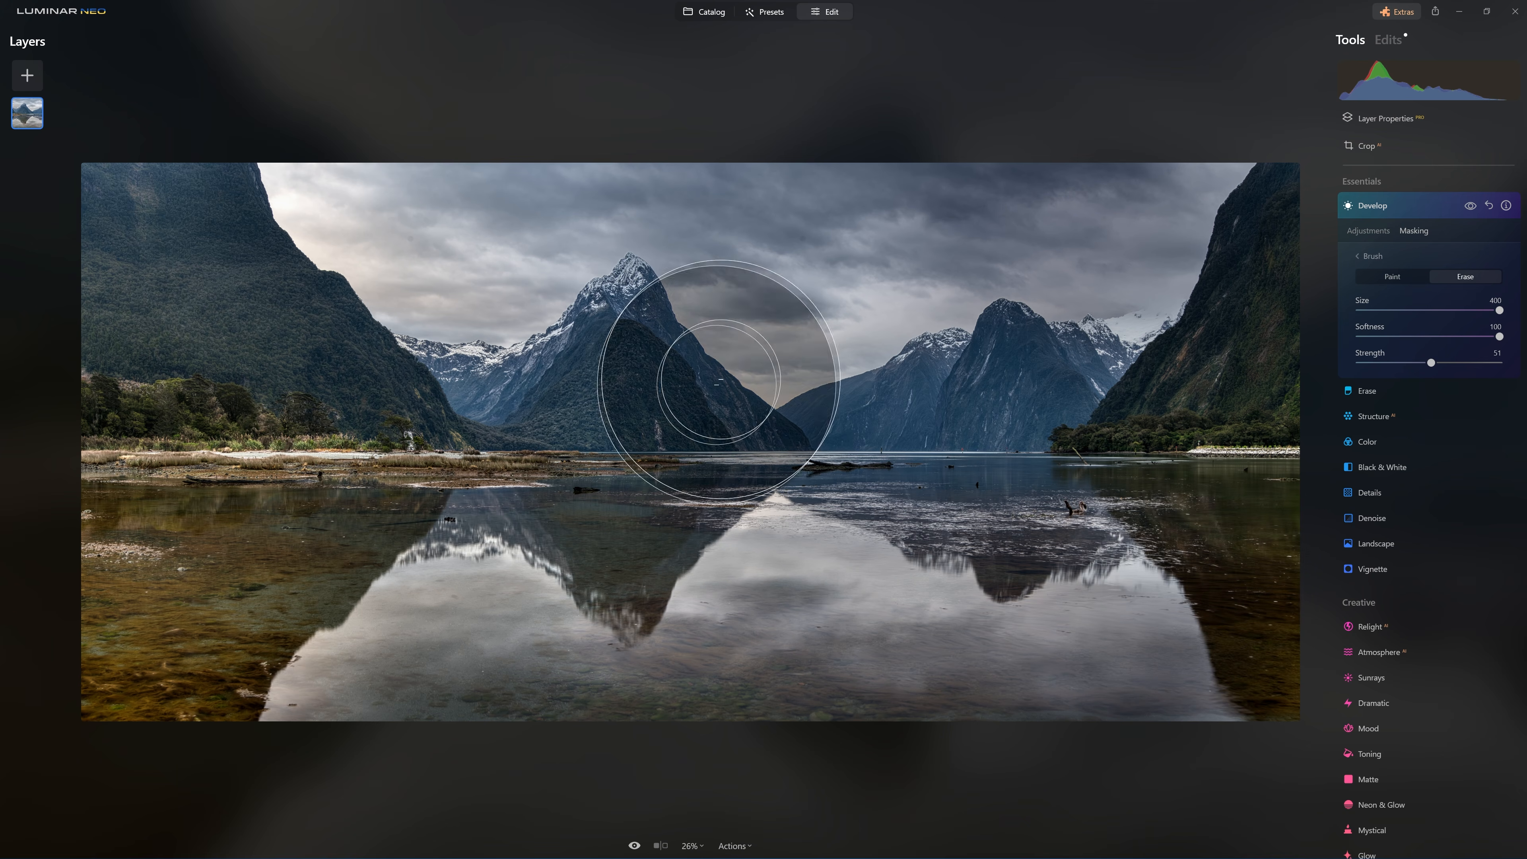
Step: Paint the Develop mask over the lower corners of the water with a size 400 brush at strength 51, and compare the result
mouse_move(228, 600)
mouse_down()
mouse_move(207, 642)
mouse_move(171, 654)
mouse_up()
click(1392, 277)
mouse_move(239, 597)
mouse_down()
mouse_move(168, 683)
mouse_move(126, 695)
mouse_move(109, 570)
mouse_move(265, 585)
mouse_move(317, 571)
mouse_move(271, 602)
mouse_move(233, 677)
mouse_move(259, 733)
mouse_move(317, 734)
mouse_up()
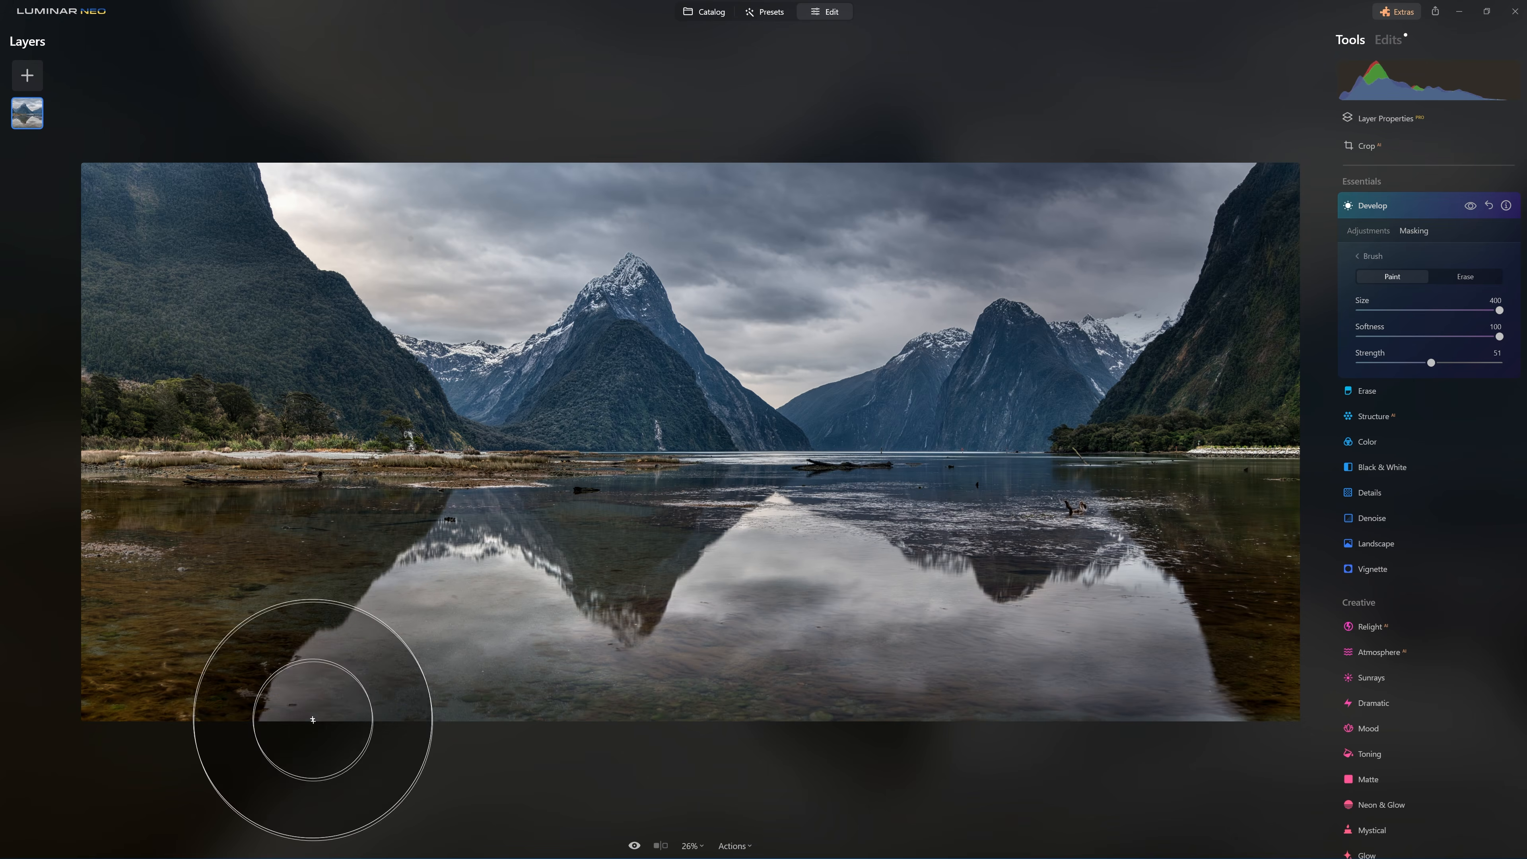
mouse_move(129, 648)
mouse_down()
mouse_move(136, 716)
mouse_move(217, 751)
mouse_up()
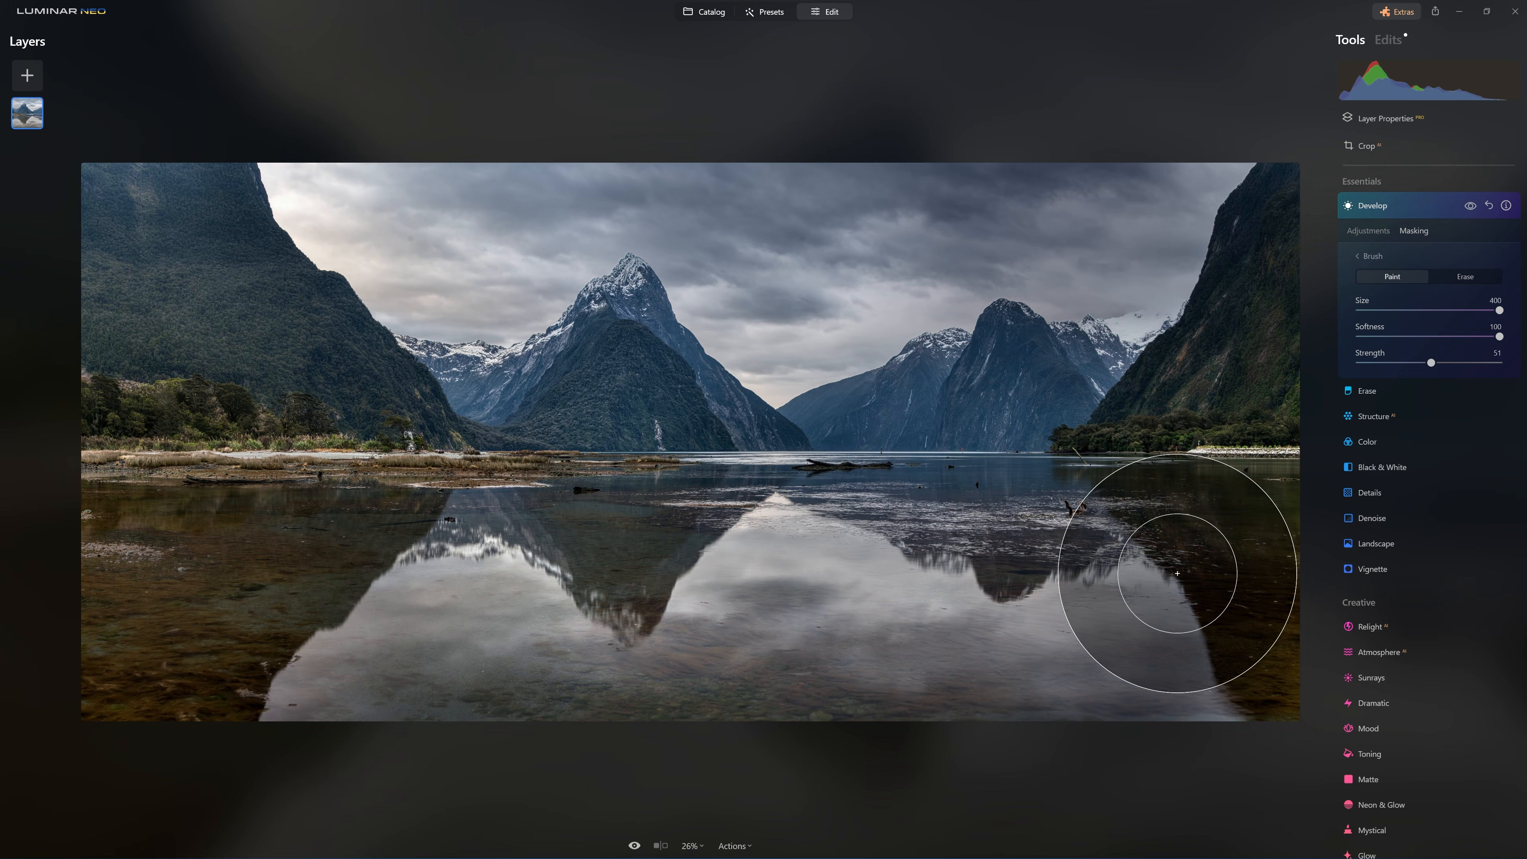
click(1469, 206)
click(1469, 207)
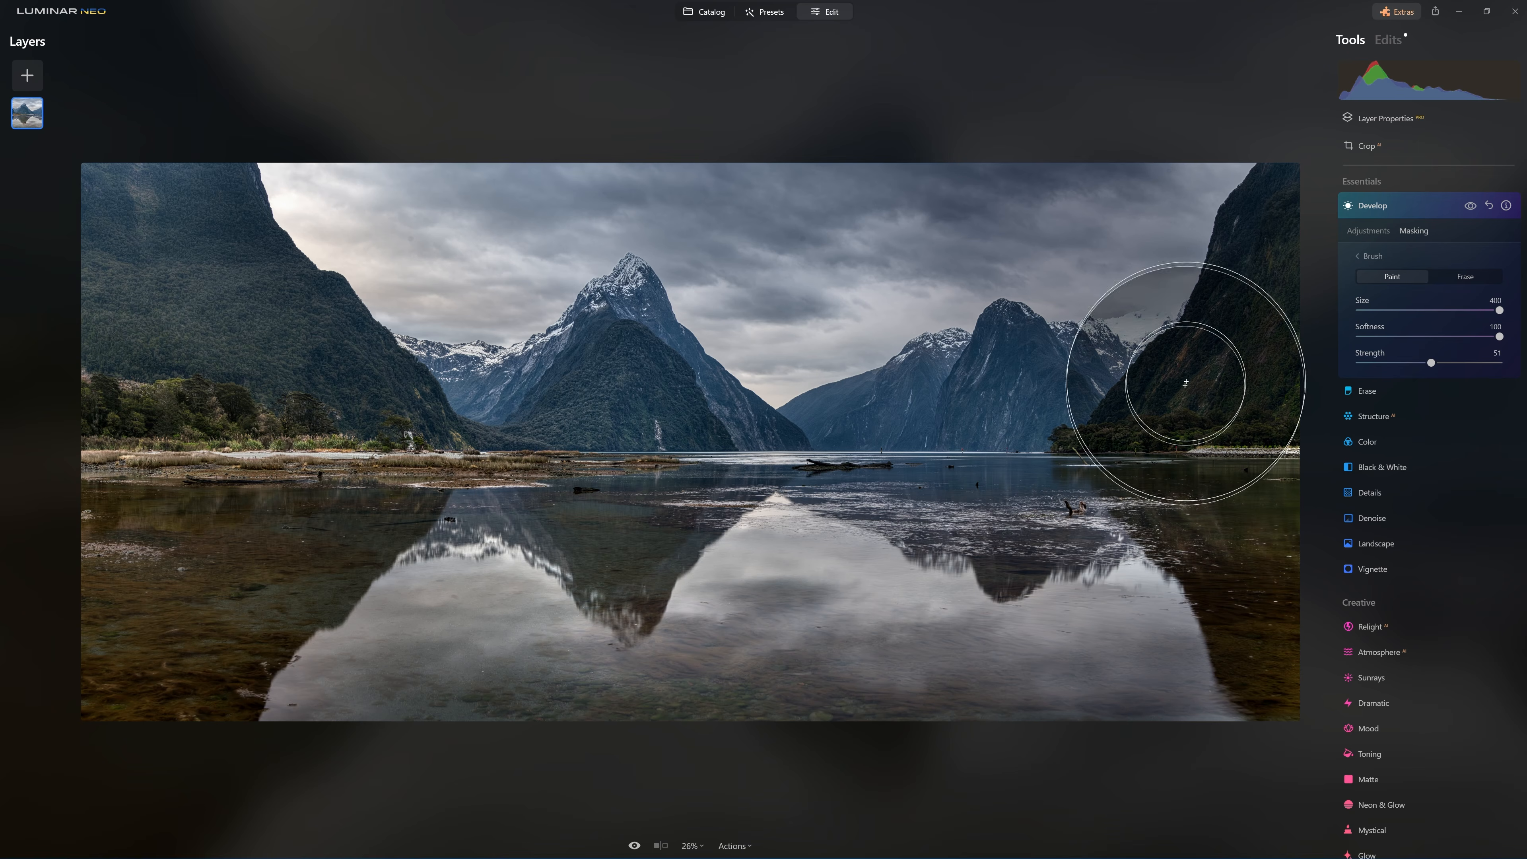
Step: Start a new Develop adjustment with Exposure 0.66, and add a highlight point and a shadow point to the Curves for contrast
click(1360, 208)
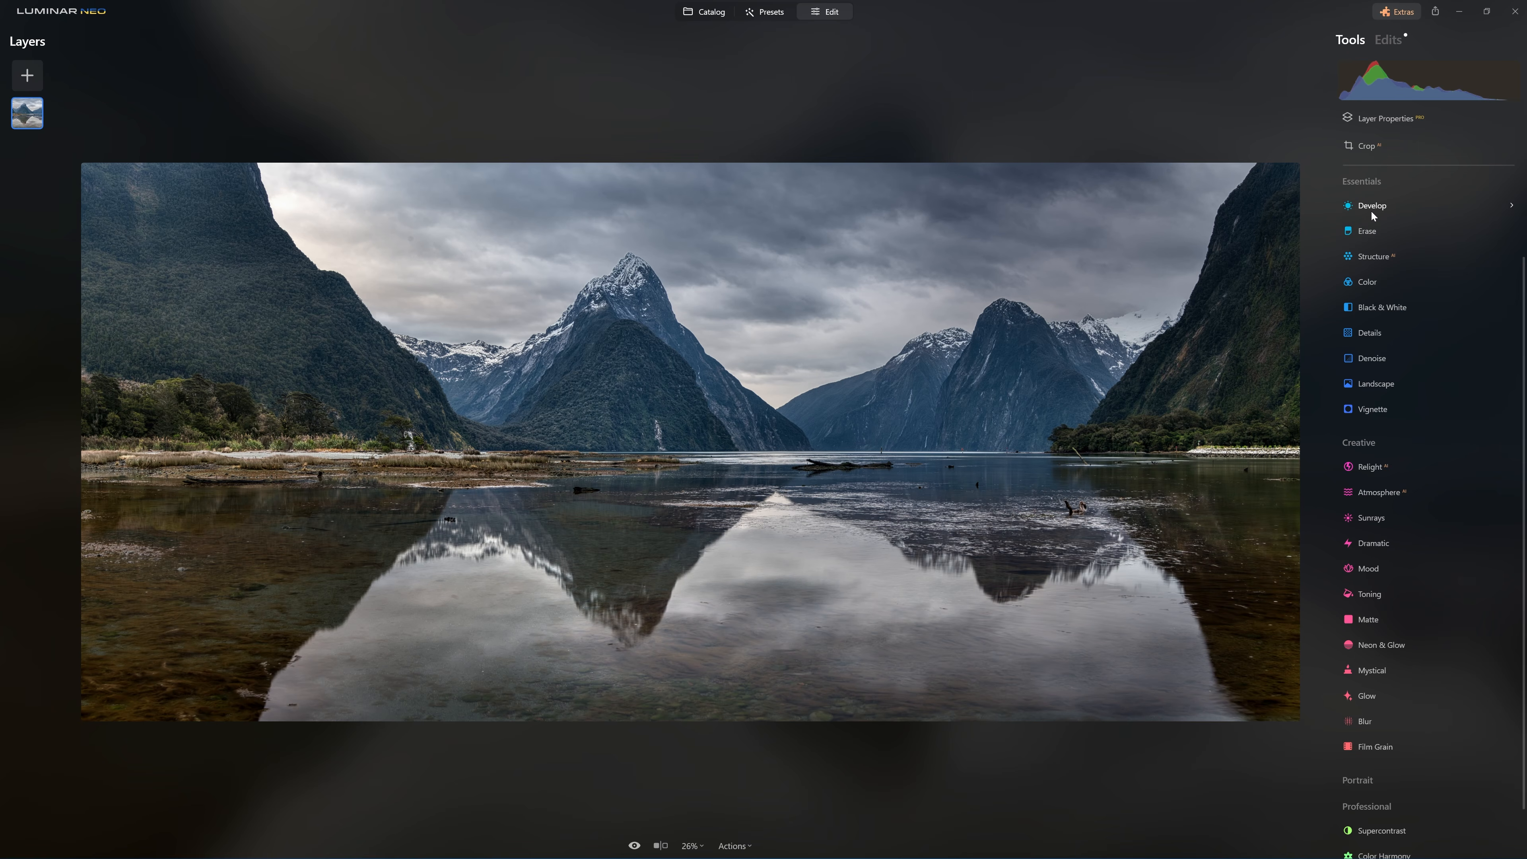
click(1373, 214)
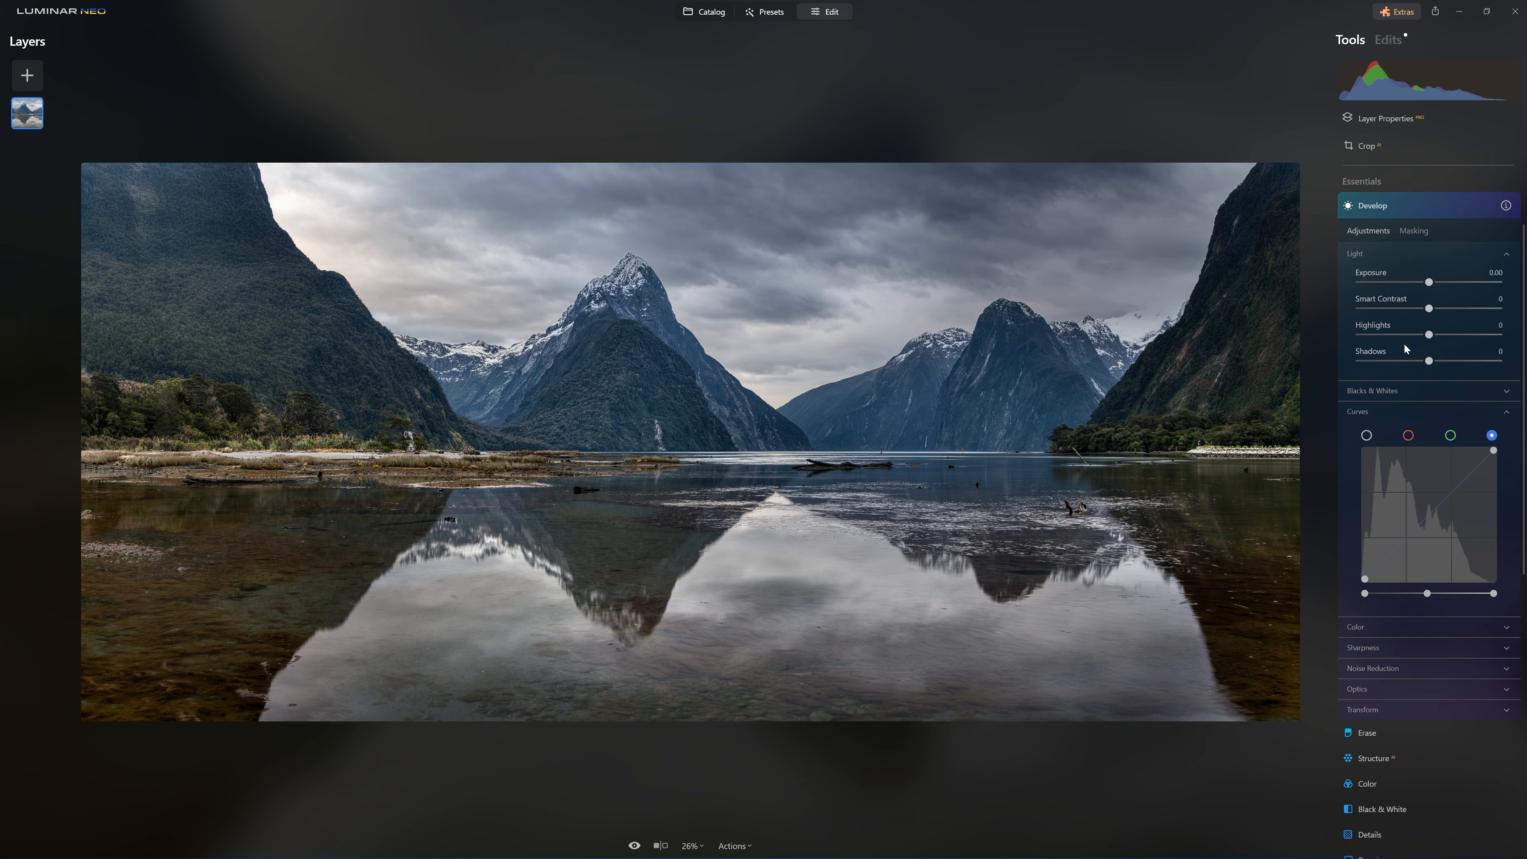
drag(1432, 284, 1438, 287)
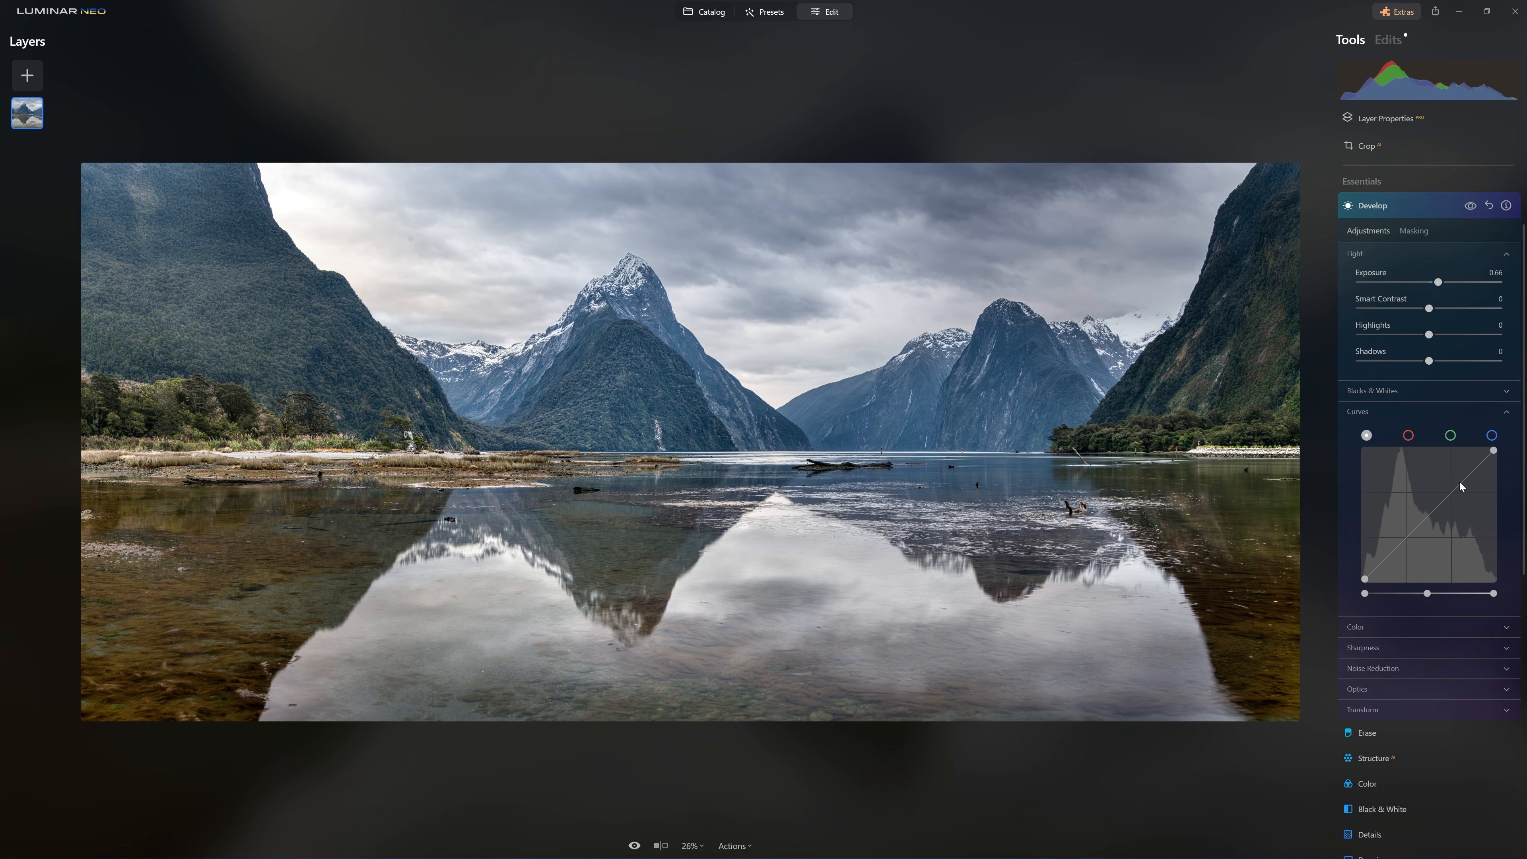
drag(1459, 482, 1456, 481)
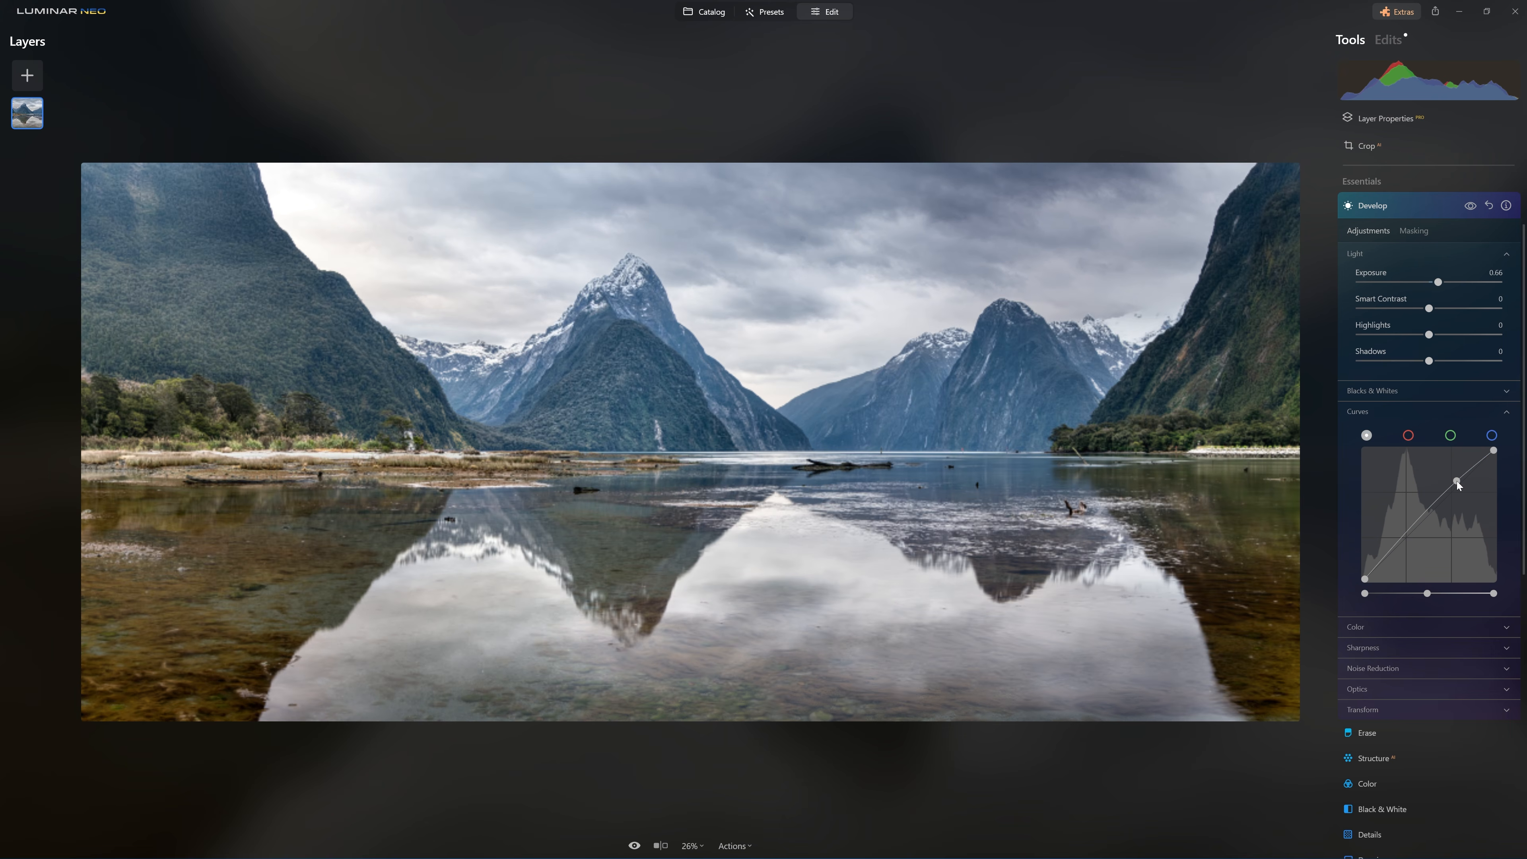
drag(1395, 549, 1398, 554)
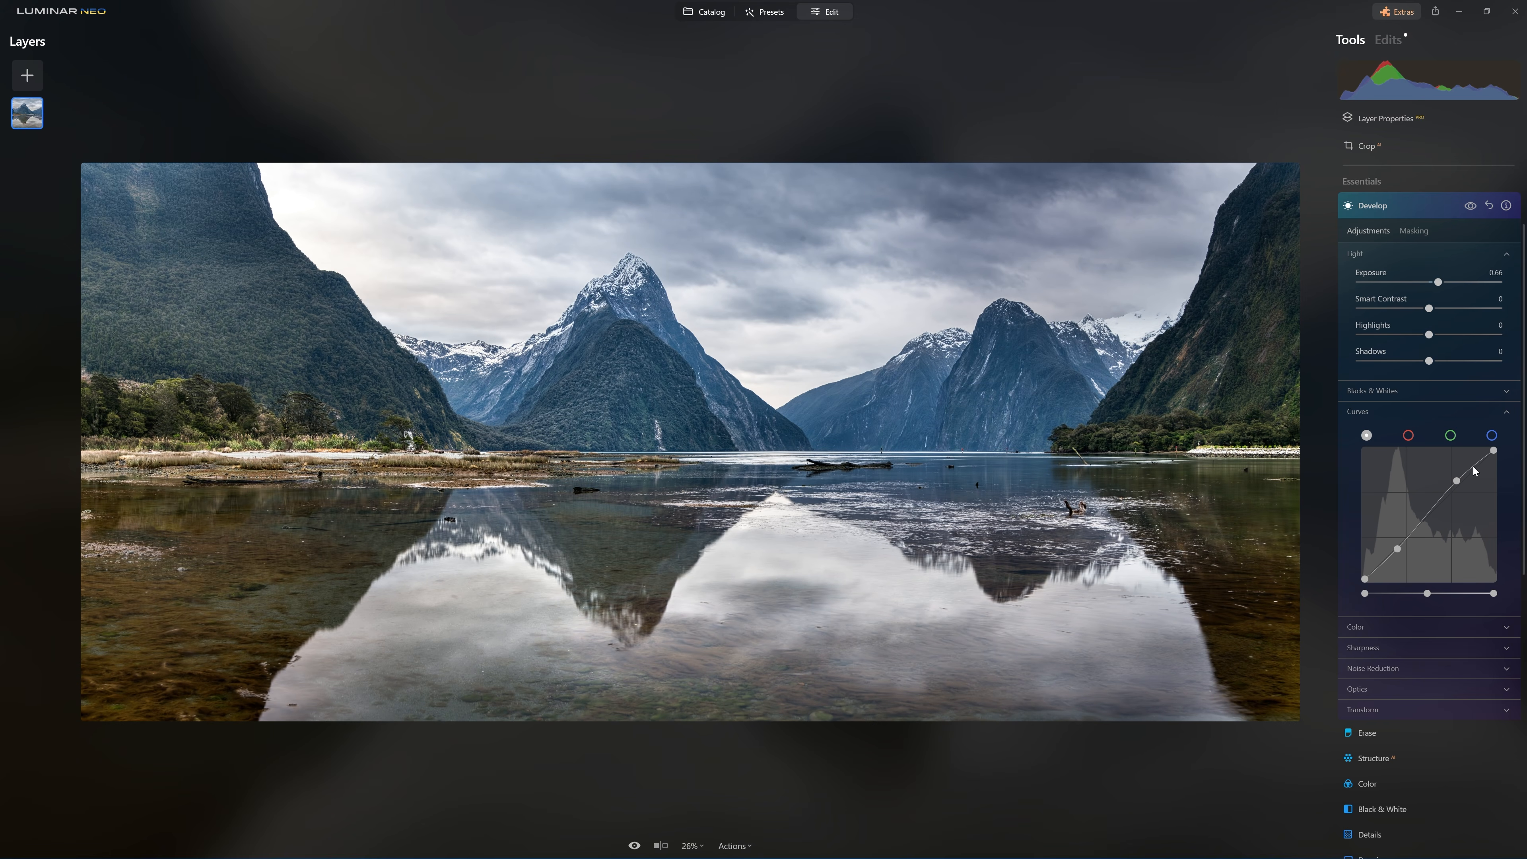
Step: Compare the image with Develop off and on, slightly steepen the S-curve at both points, and set Exposure to 0.88
click(1469, 207)
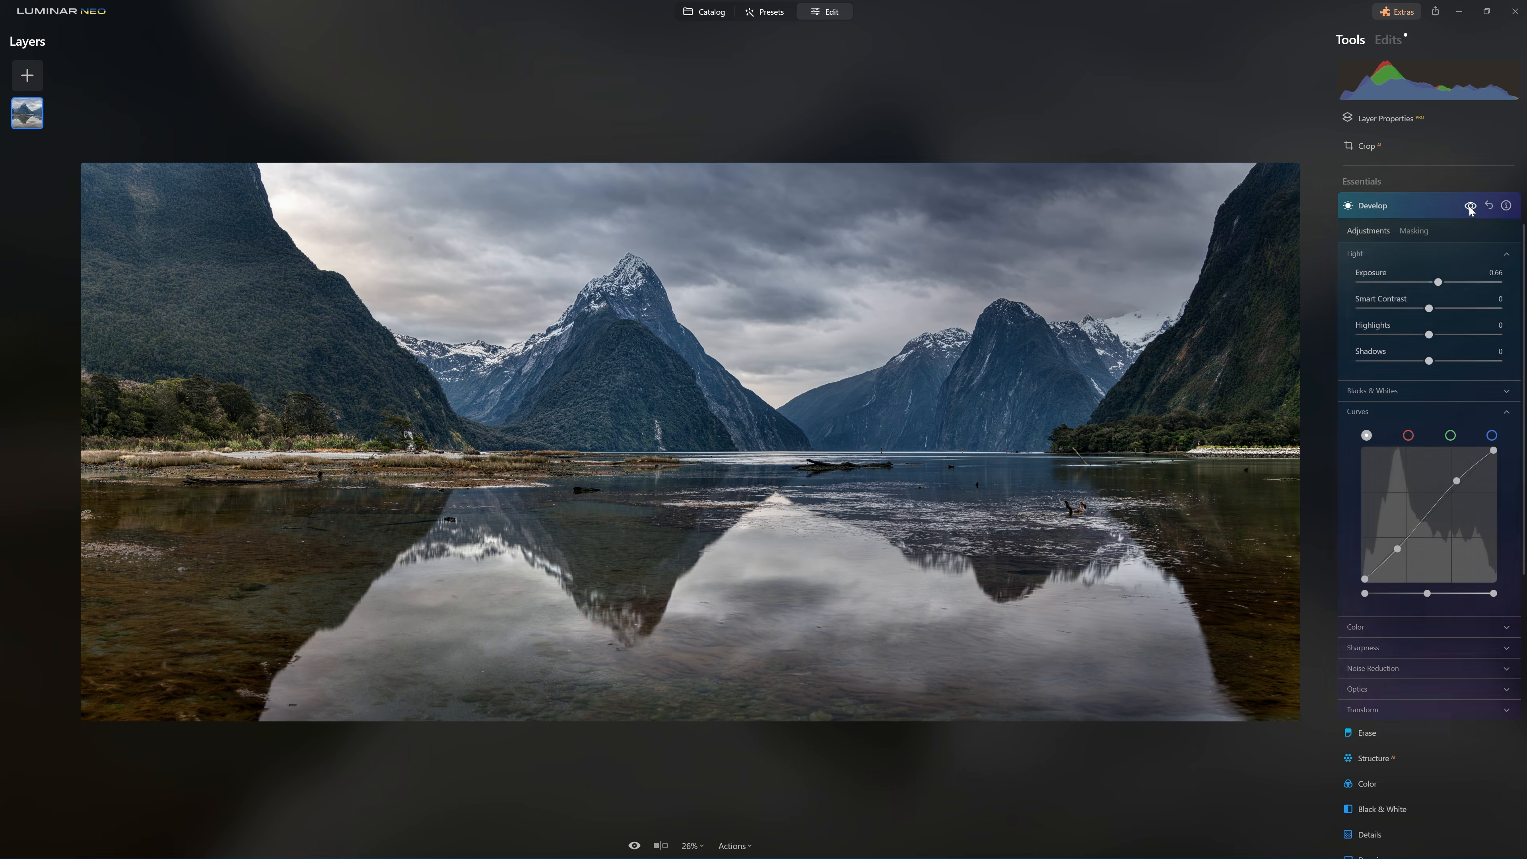
click(1470, 207)
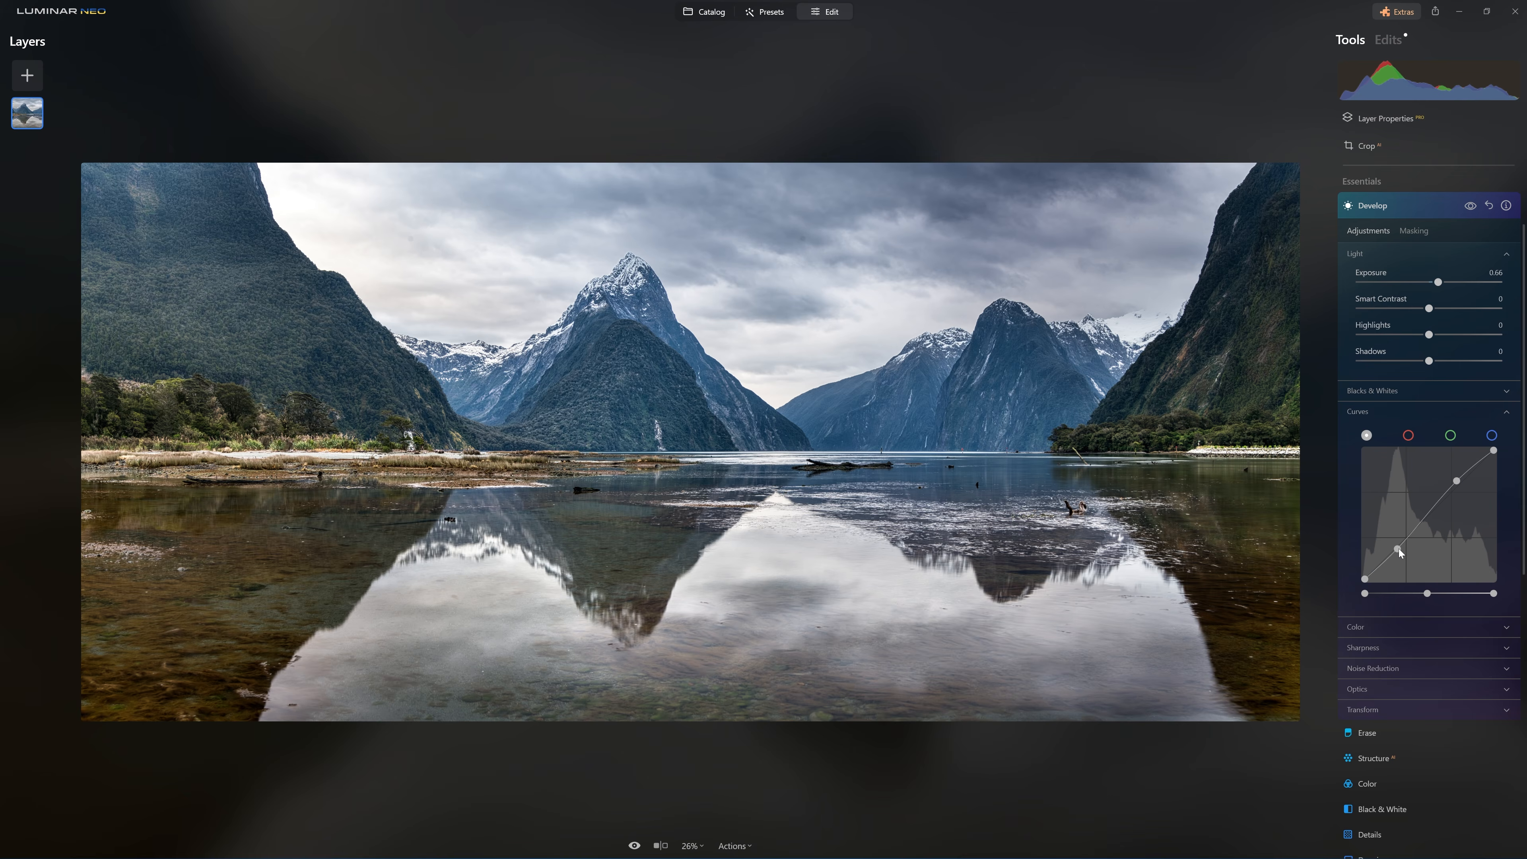
drag(1398, 549, 1399, 549)
drag(1457, 481, 1457, 479)
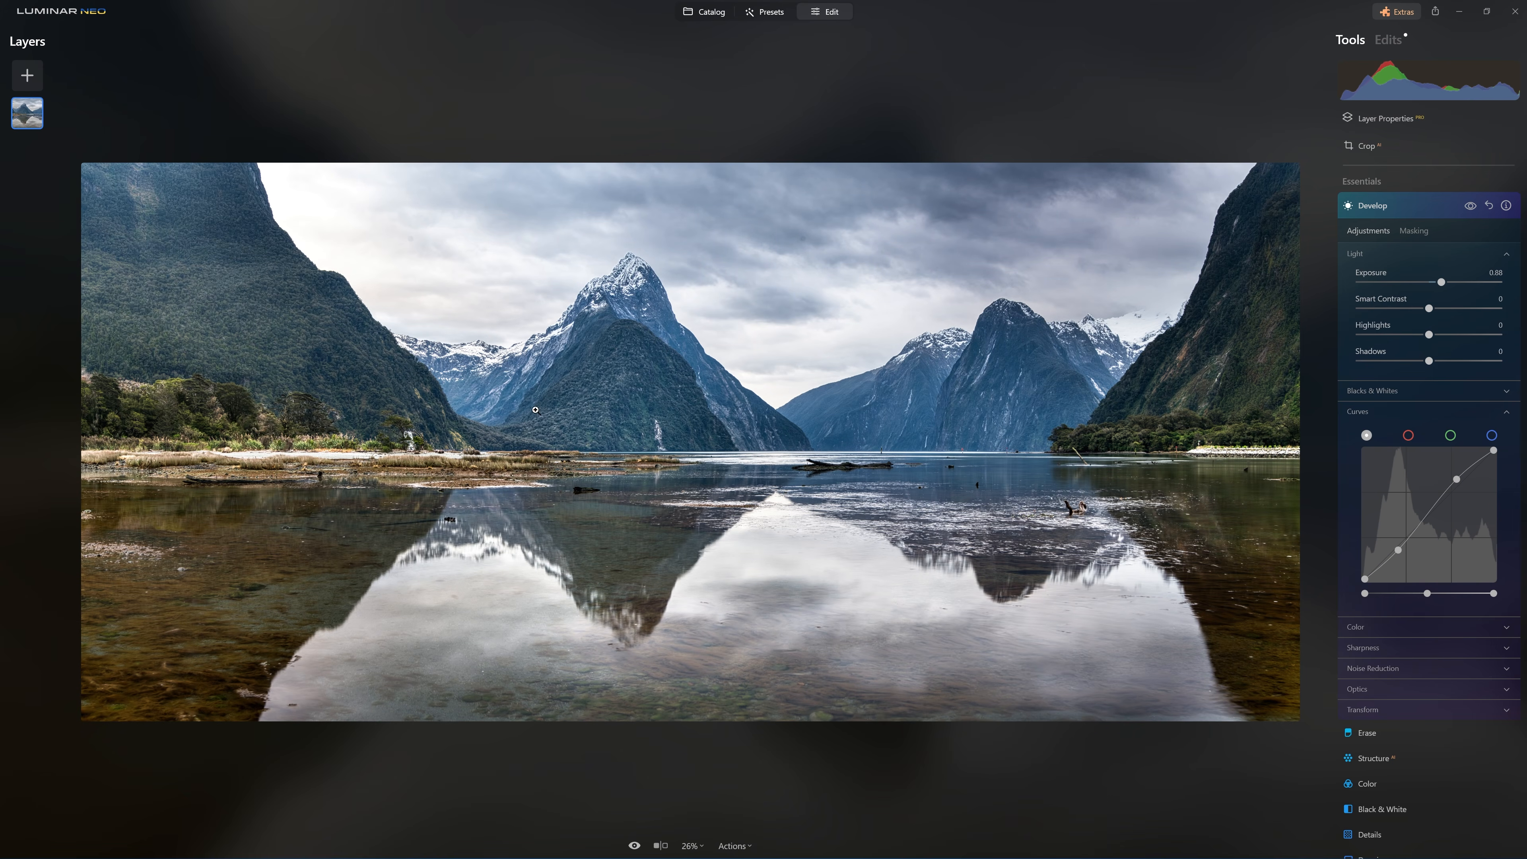
Step: Set the Develop Temperature to 13, Tint to 8 and Vibrance to -10, and compare the result off and on
click(1396, 623)
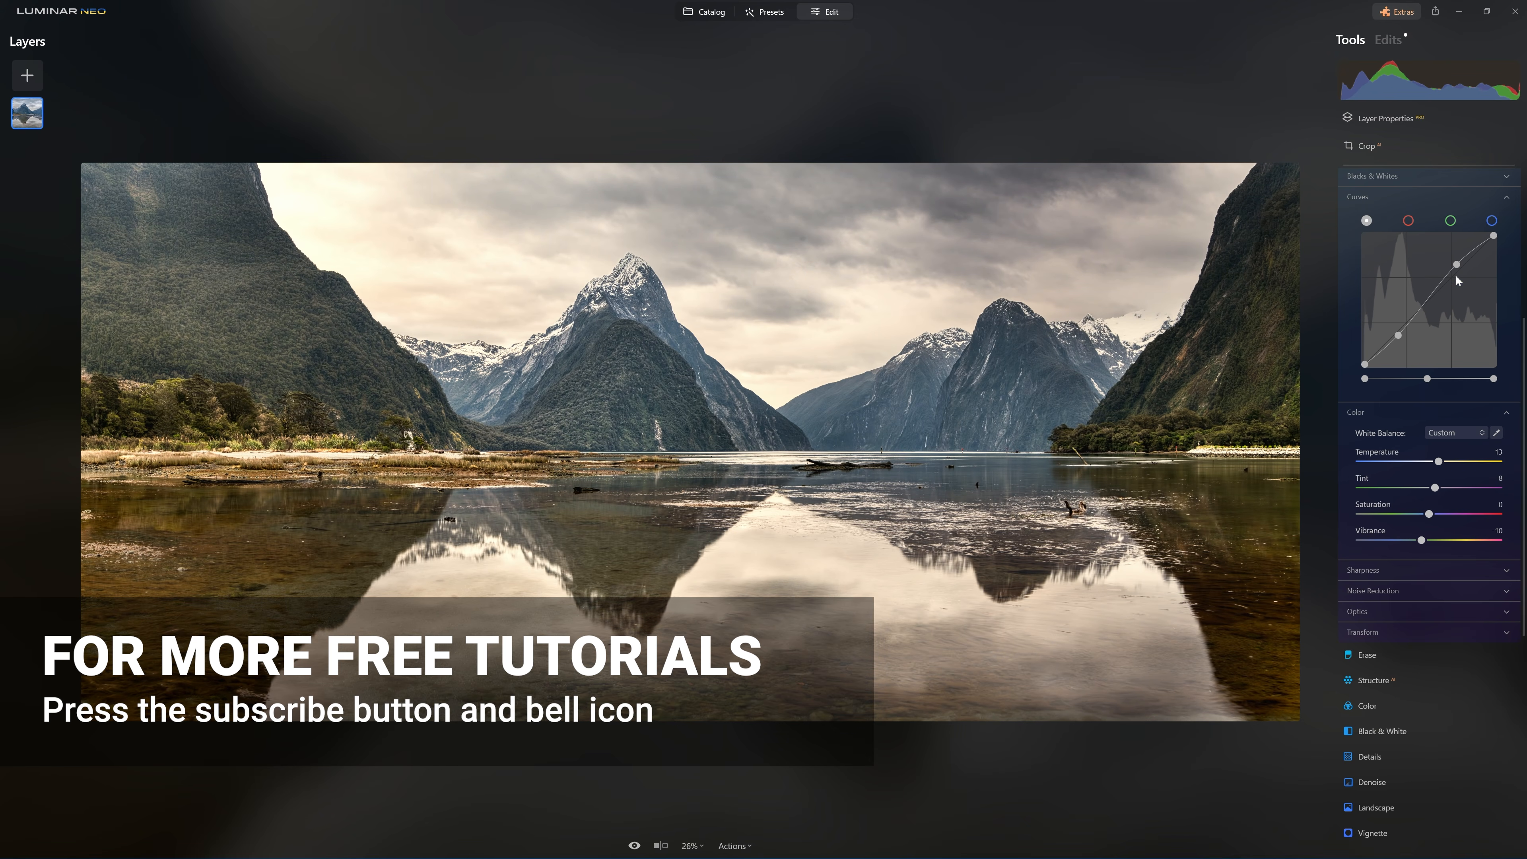
scroll(1458, 280, up, 5)
click(1470, 278)
click(1469, 277)
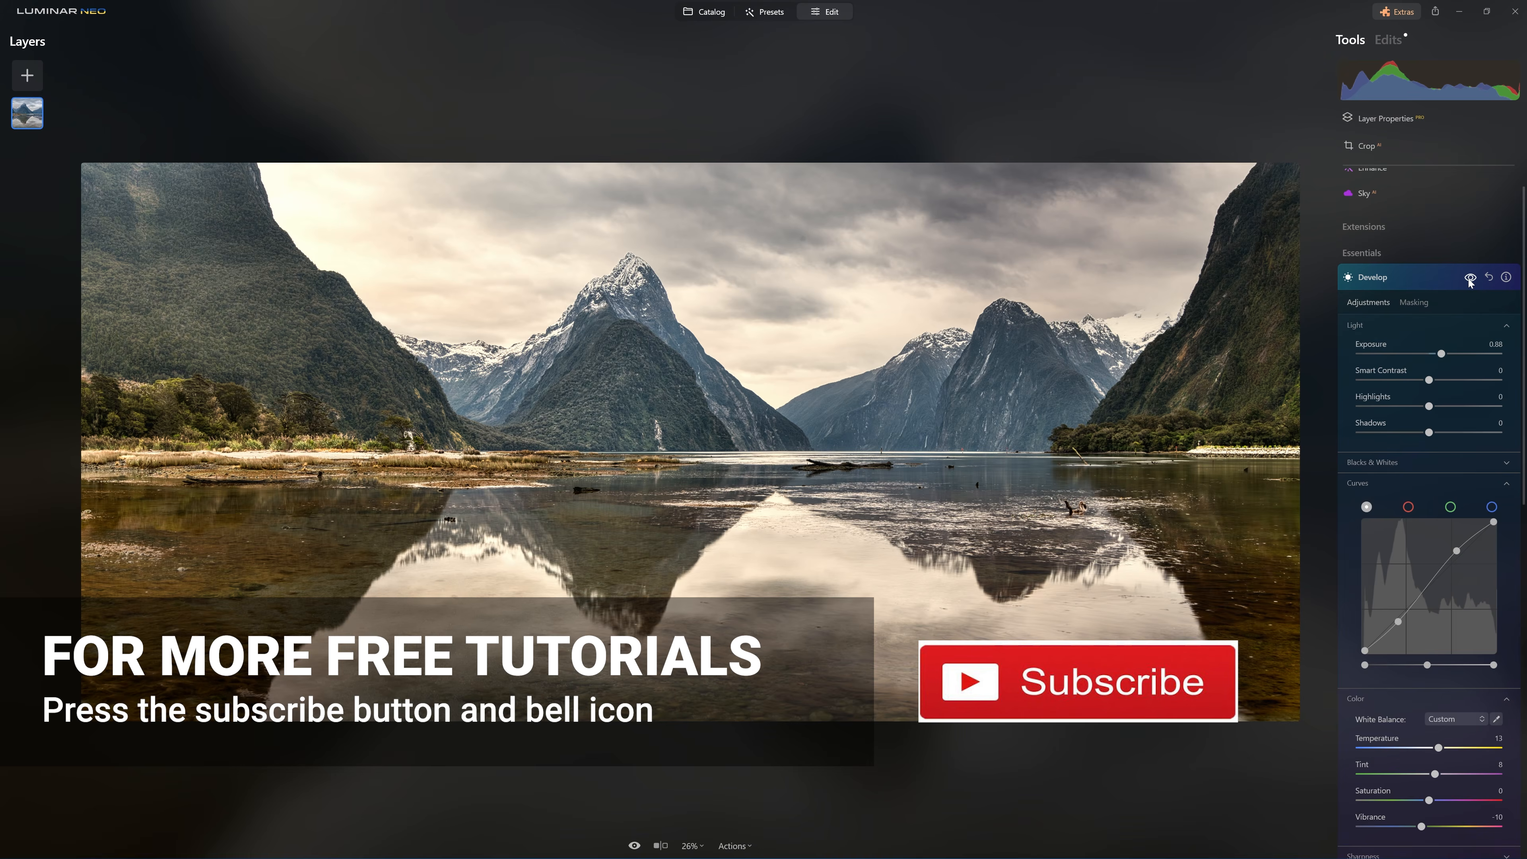
click(1470, 277)
click(1469, 277)
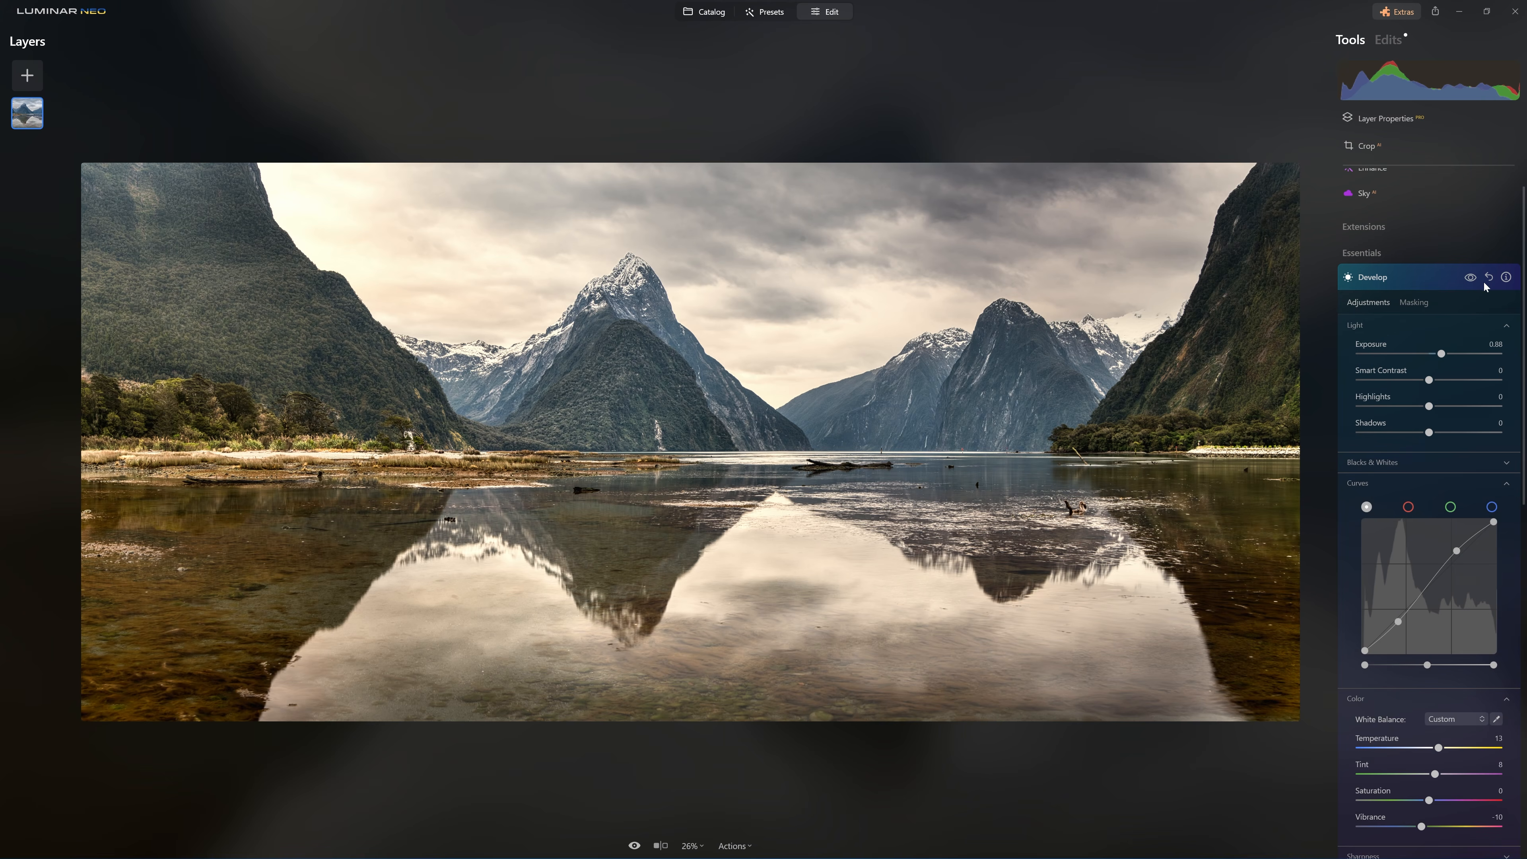
Step: Paint the Develop mask softly at strength 19 over the far mountains, the central peak and the sky and slopes beside it
click(1414, 302)
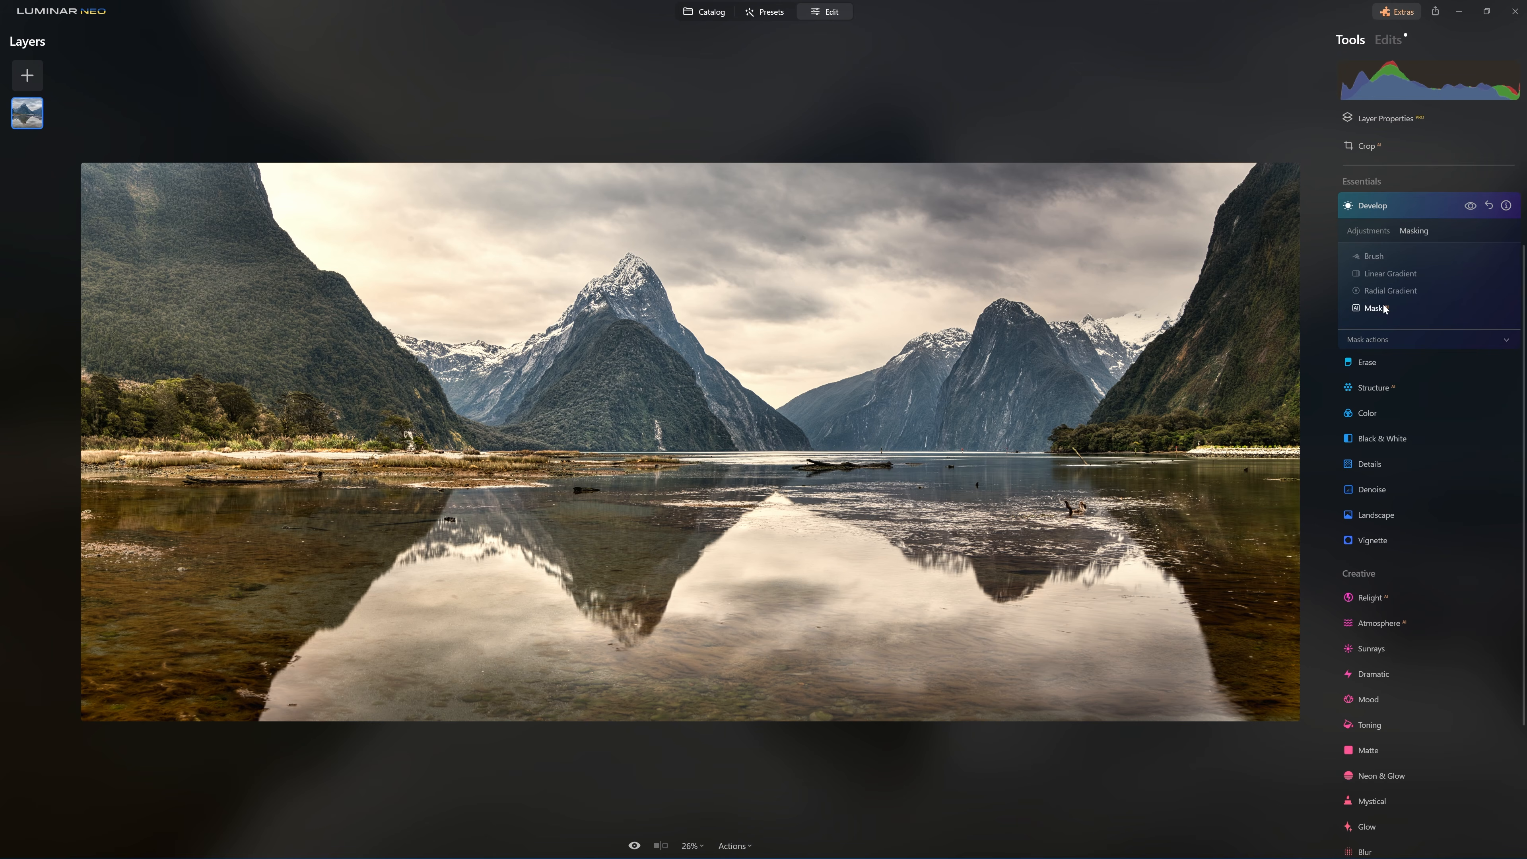
click(1373, 256)
drag(1499, 363, 1384, 364)
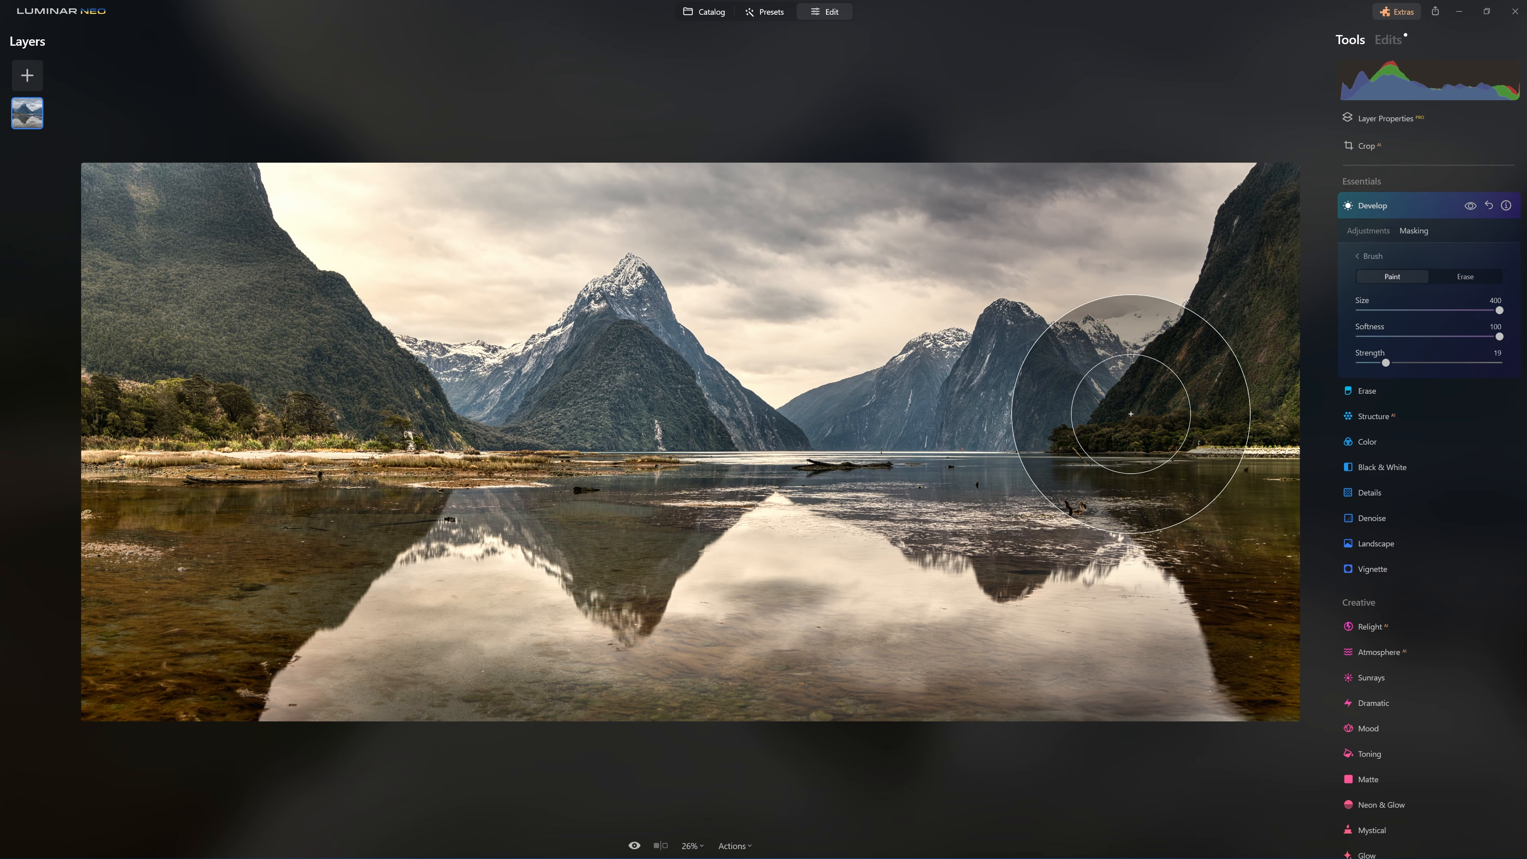
scroll(1023, 371, down, 8)
mouse_move(1014, 353)
mouse_down()
mouse_move(980, 395)
mouse_move(927, 383)
mouse_move(830, 422)
mouse_up()
scroll(629, 313, down, 14)
scroll(616, 292, up, 6)
mouse_move(613, 285)
mouse_down()
mouse_move(568, 392)
mouse_move(541, 411)
mouse_move(438, 339)
mouse_move(493, 386)
mouse_move(562, 277)
mouse_move(605, 320)
mouse_up()
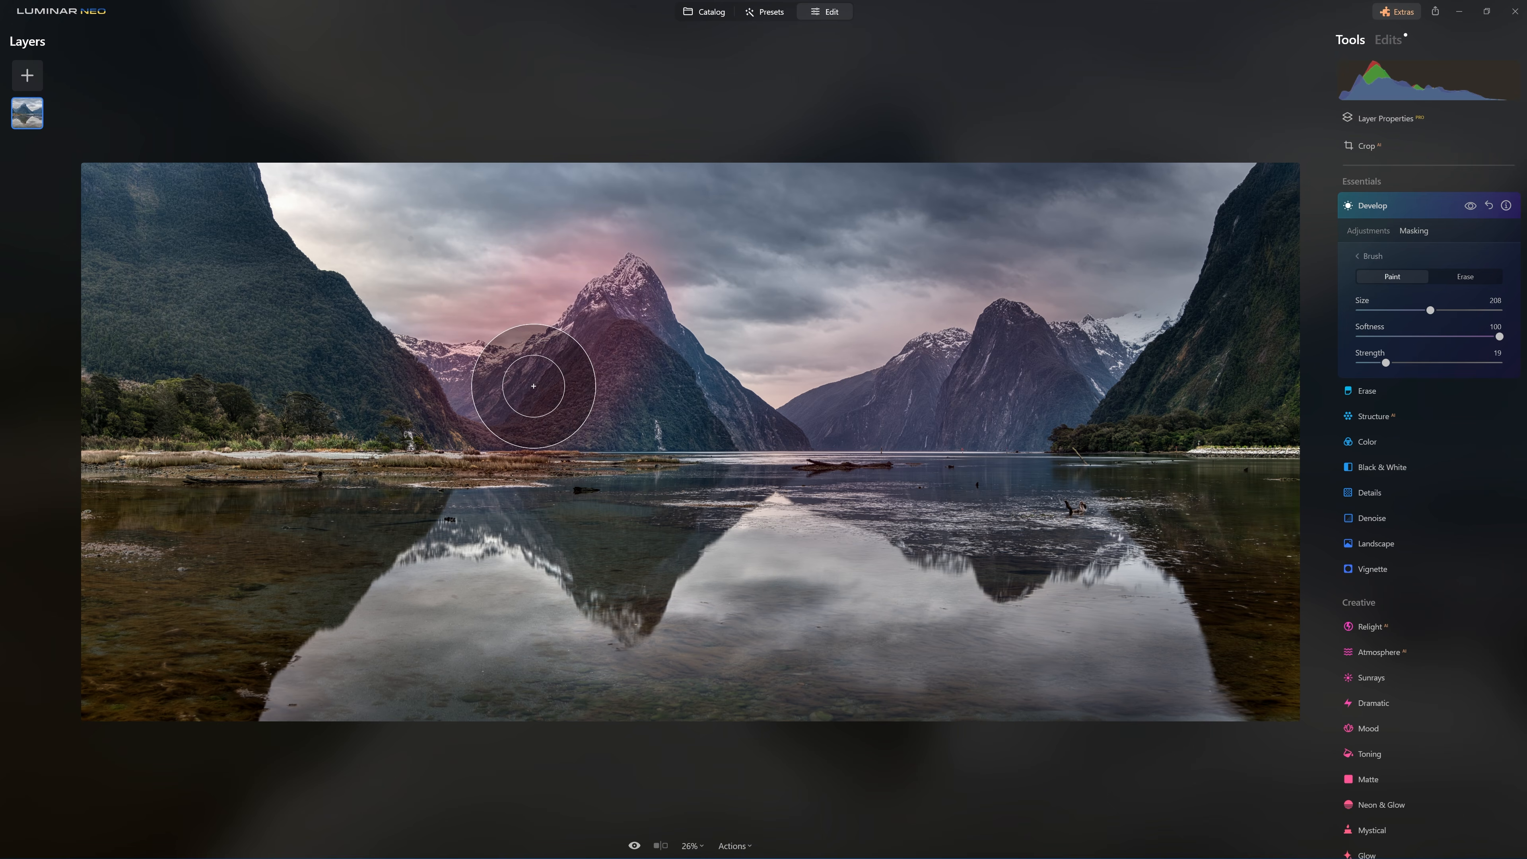
drag(533, 386, 489, 439)
drag(557, 332, 494, 406)
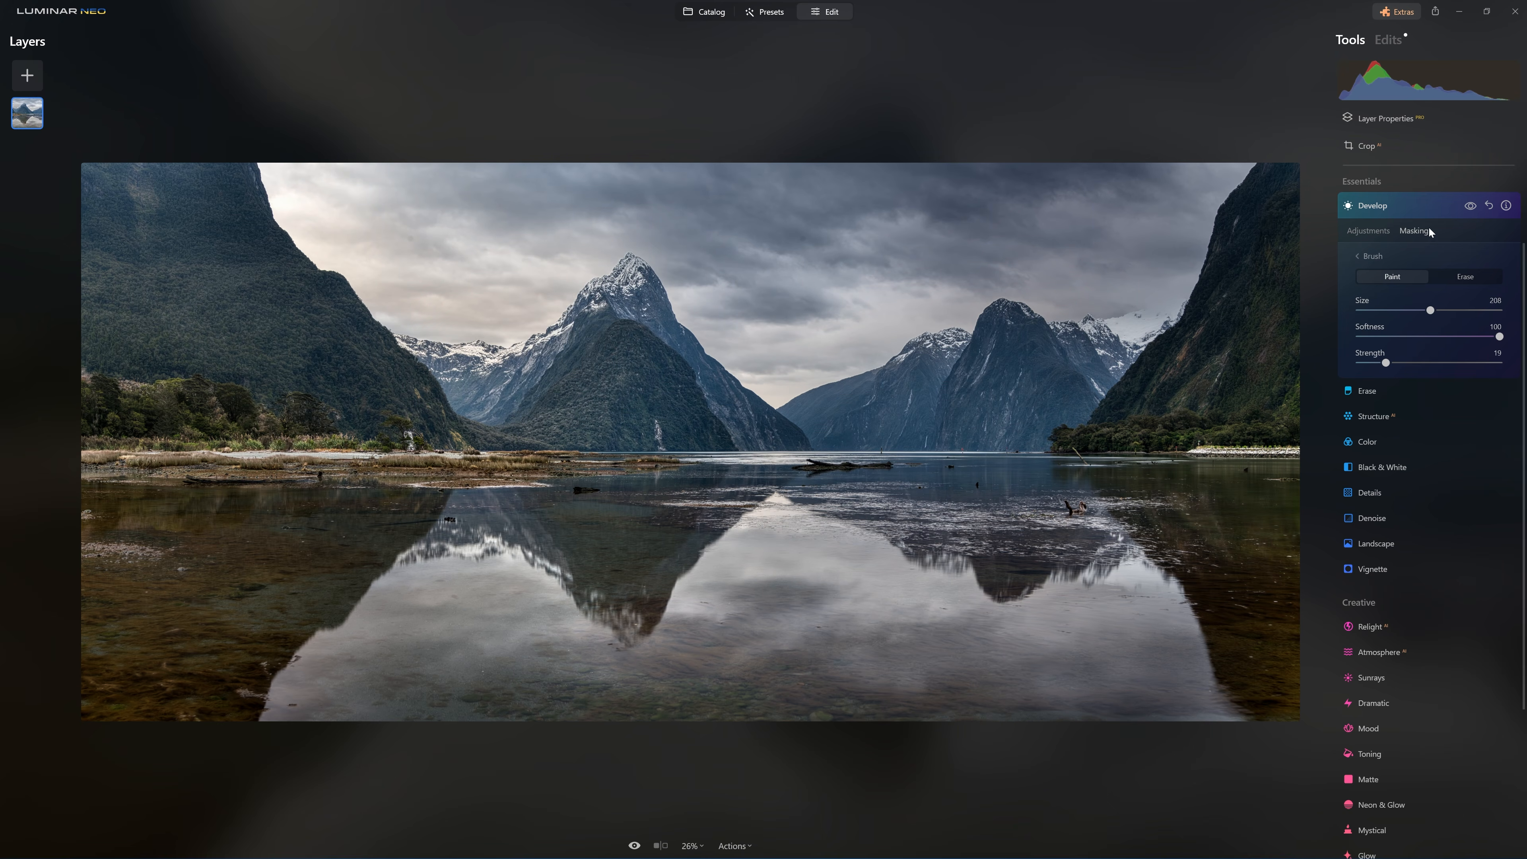
Step: Add the detected Mountains area to the Develop mask
click(1372, 312)
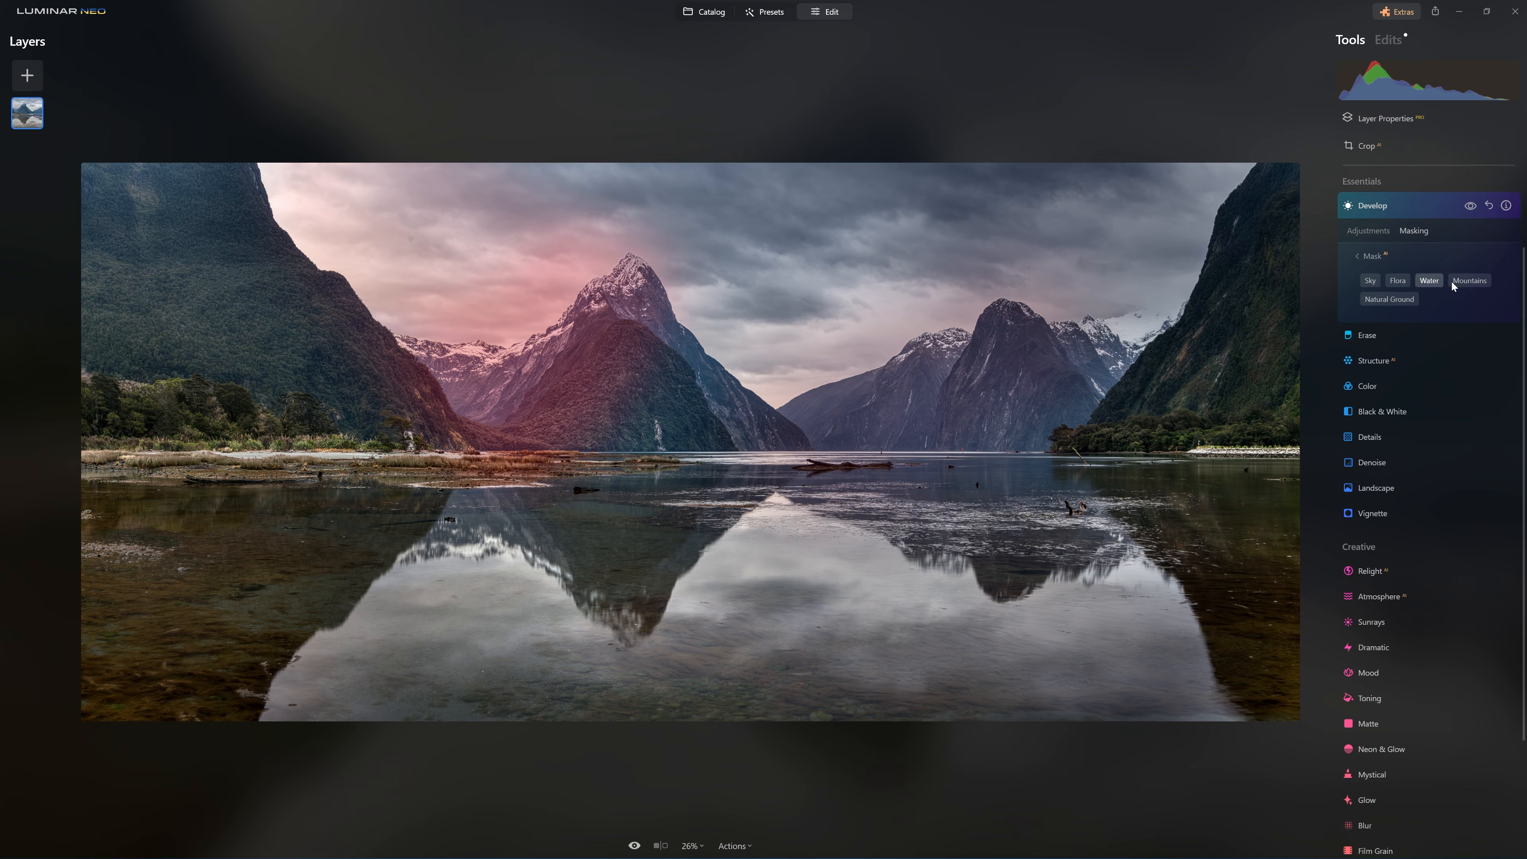
click(1453, 280)
click(1370, 257)
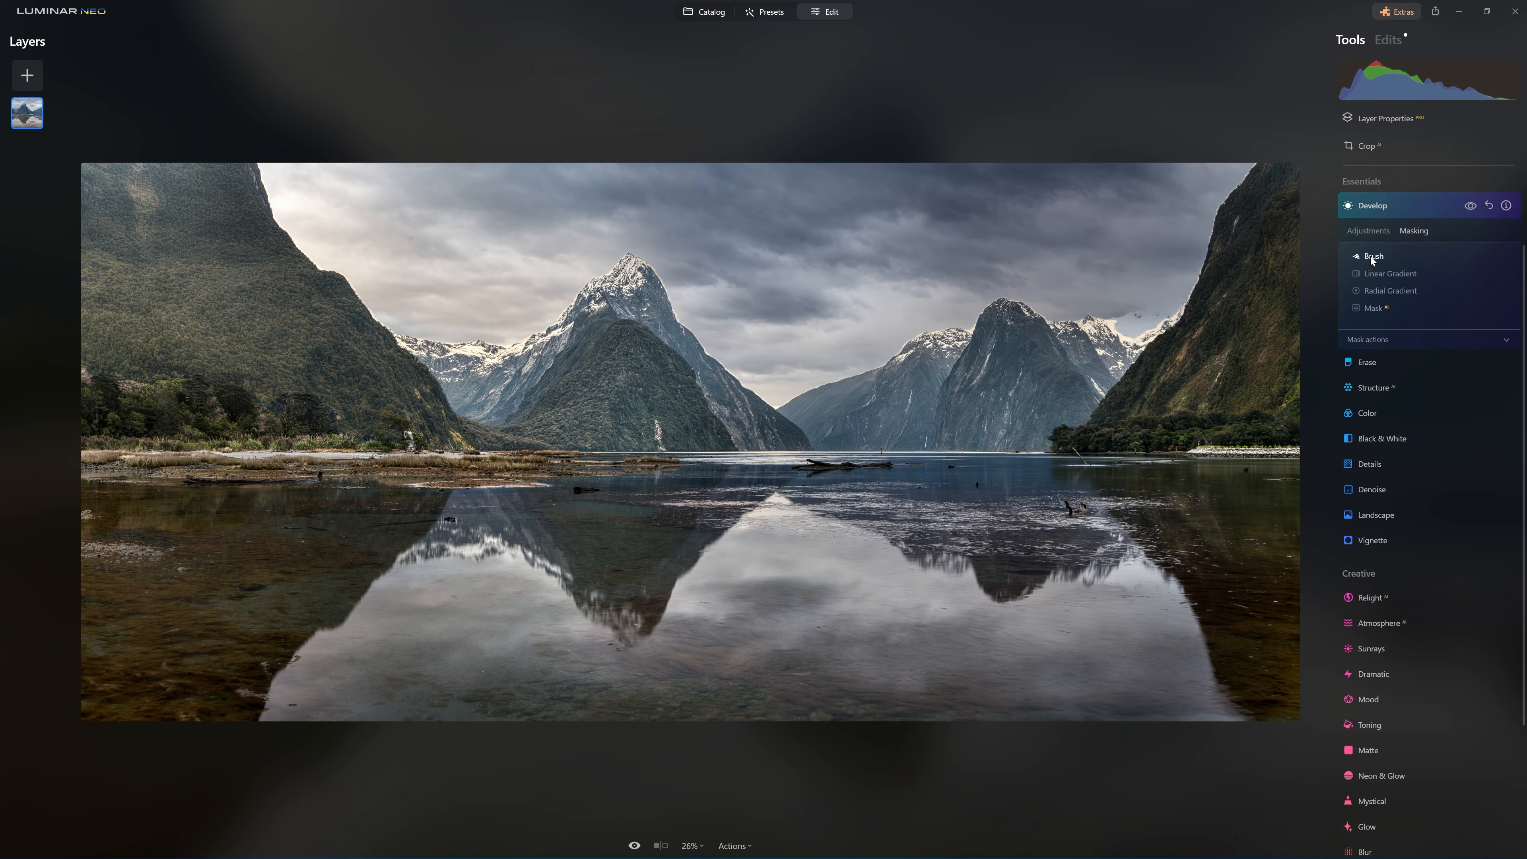
Step: Erase the Develop mask at strength 51 from the right-hand cliff and the snowy peaks beside it
click(1374, 261)
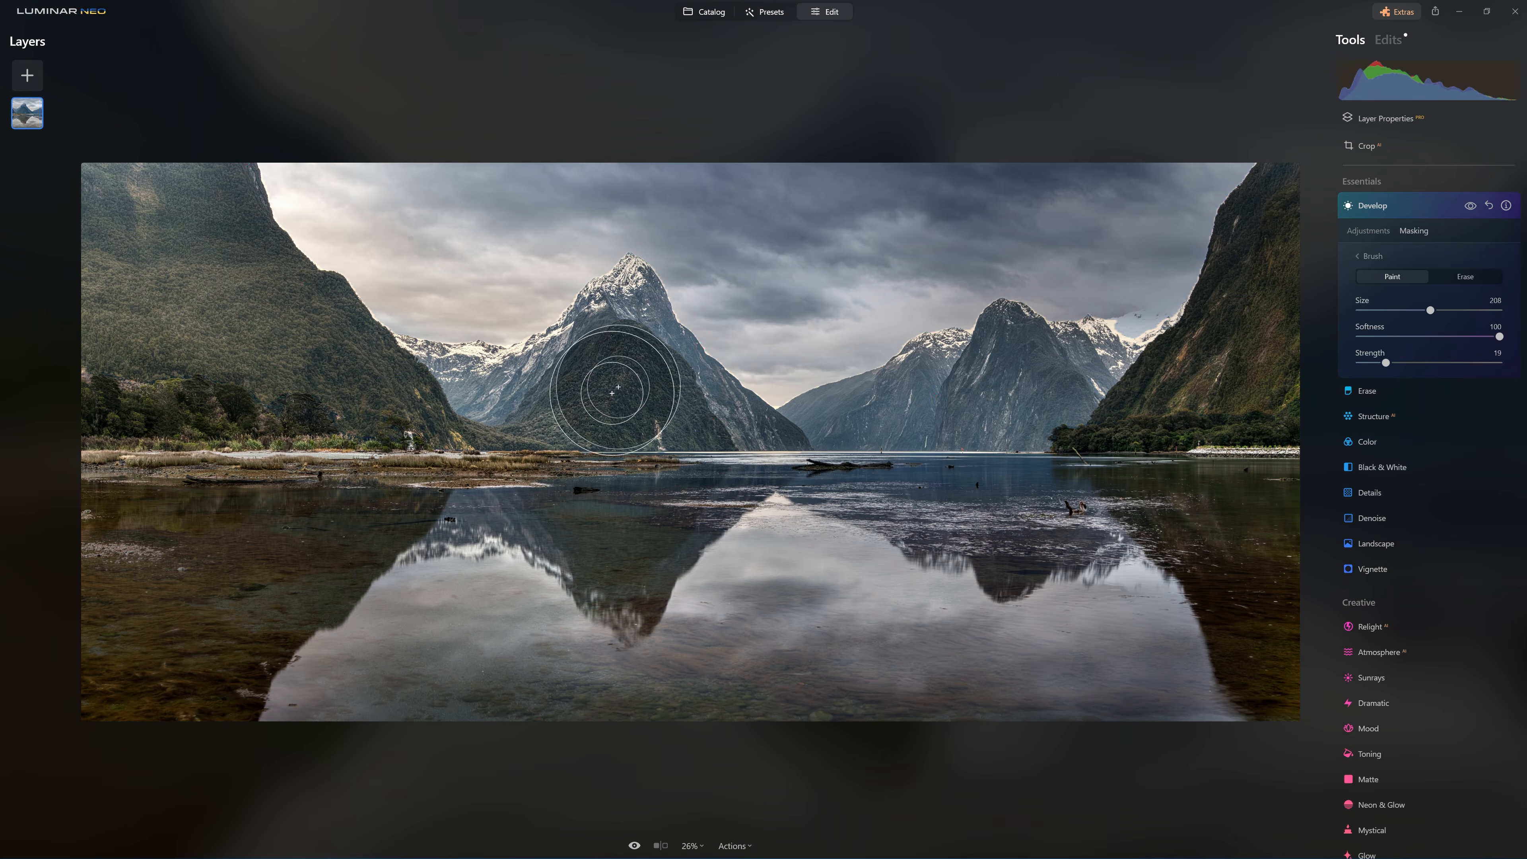
click(1464, 276)
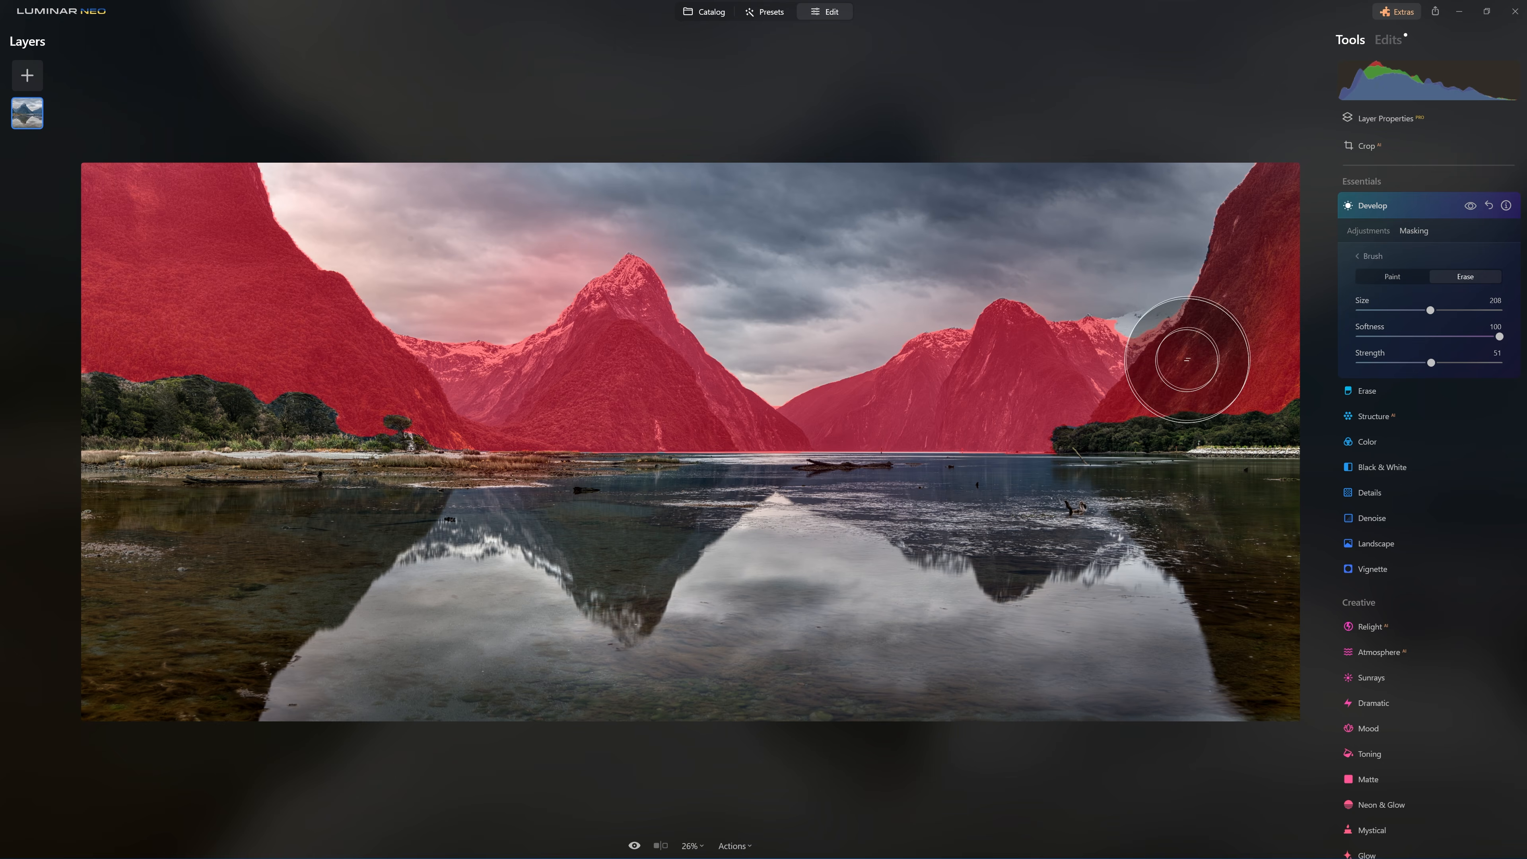
mouse_move(1191, 358)
mouse_down()
mouse_move(1285, 452)
mouse_move(1109, 441)
mouse_move(1278, 423)
mouse_up()
drag(1289, 412, 1300, 375)
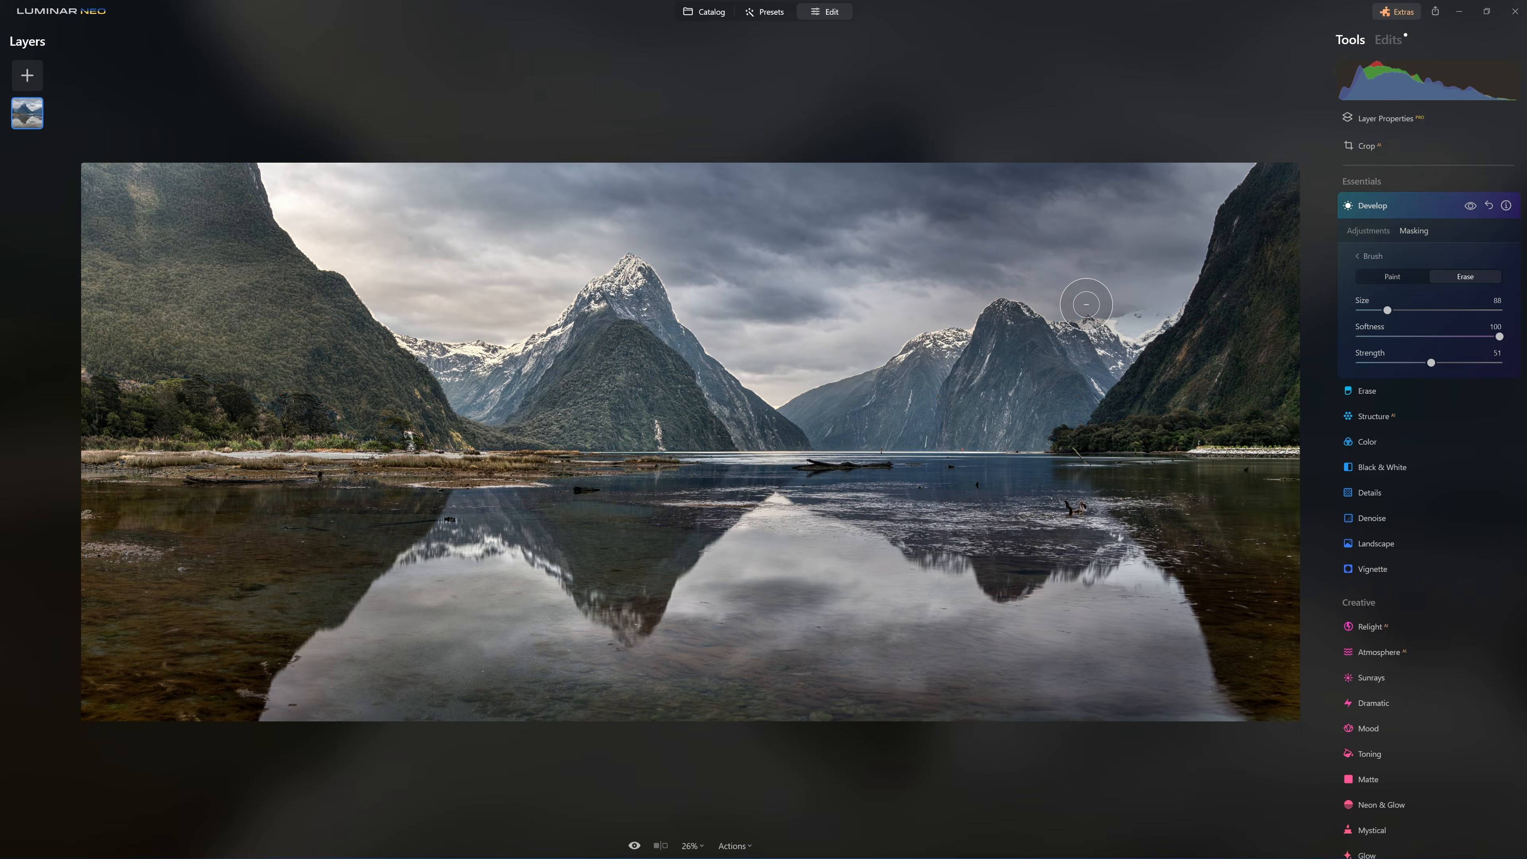
mouse_move(1091, 304)
mouse_down()
mouse_move(1124, 305)
mouse_move(1120, 330)
mouse_move(1169, 293)
mouse_move(1126, 341)
mouse_move(1163, 293)
mouse_up()
mouse_move(1119, 338)
mouse_down()
mouse_move(1109, 297)
mouse_move(1130, 342)
mouse_up()
drag(1096, 271, 1064, 275)
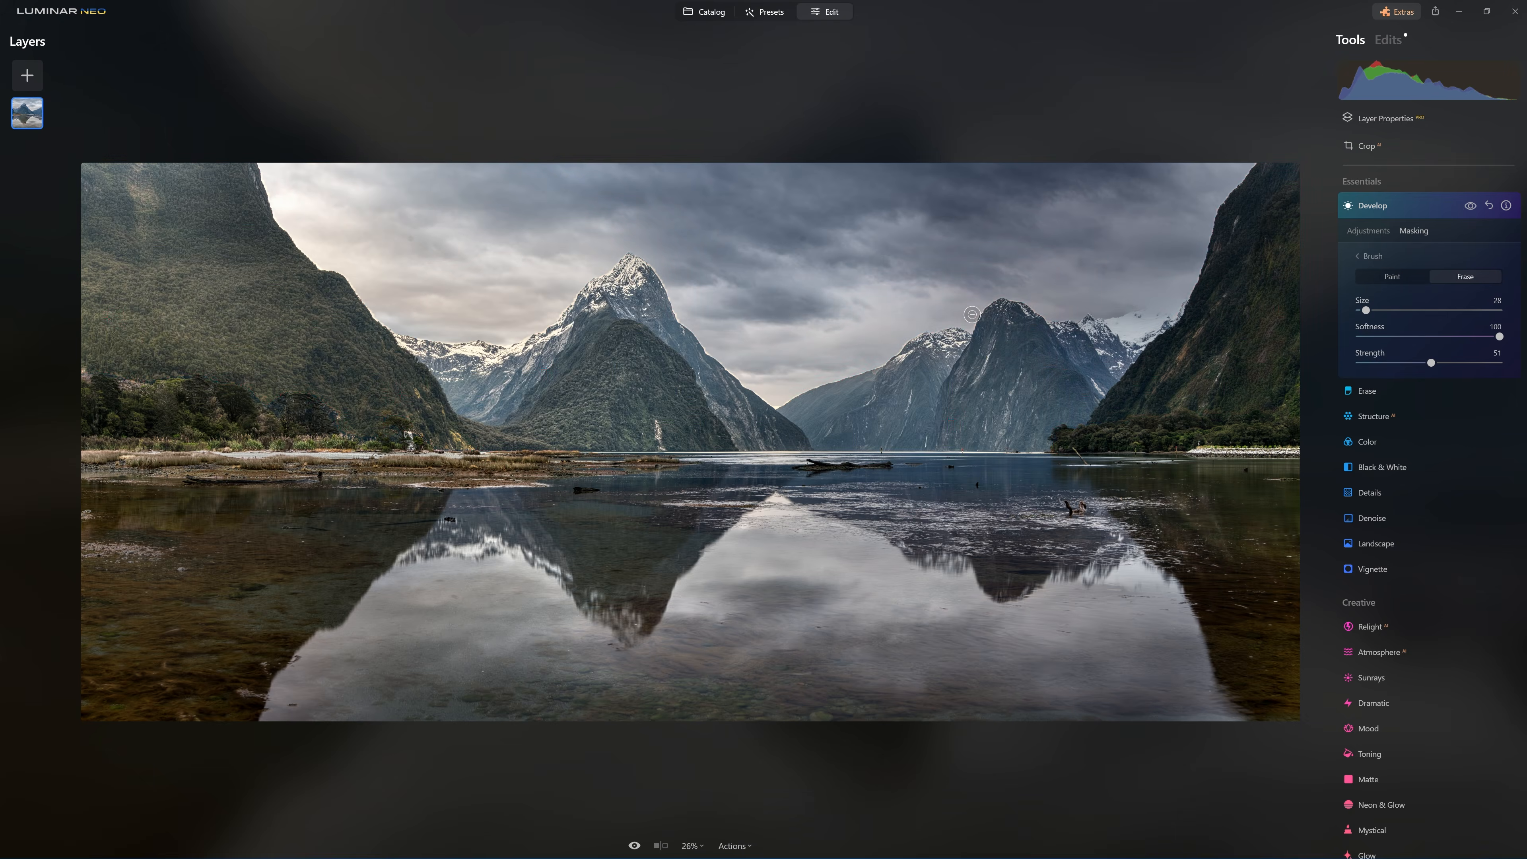
Step: Erase the Develop mask around the distant right-hand peaks and from the shaded right side of the central mountain, reducing the strength to 27
mouse_move(972, 314)
mouse_down()
mouse_move(937, 318)
mouse_move(913, 297)
mouse_up()
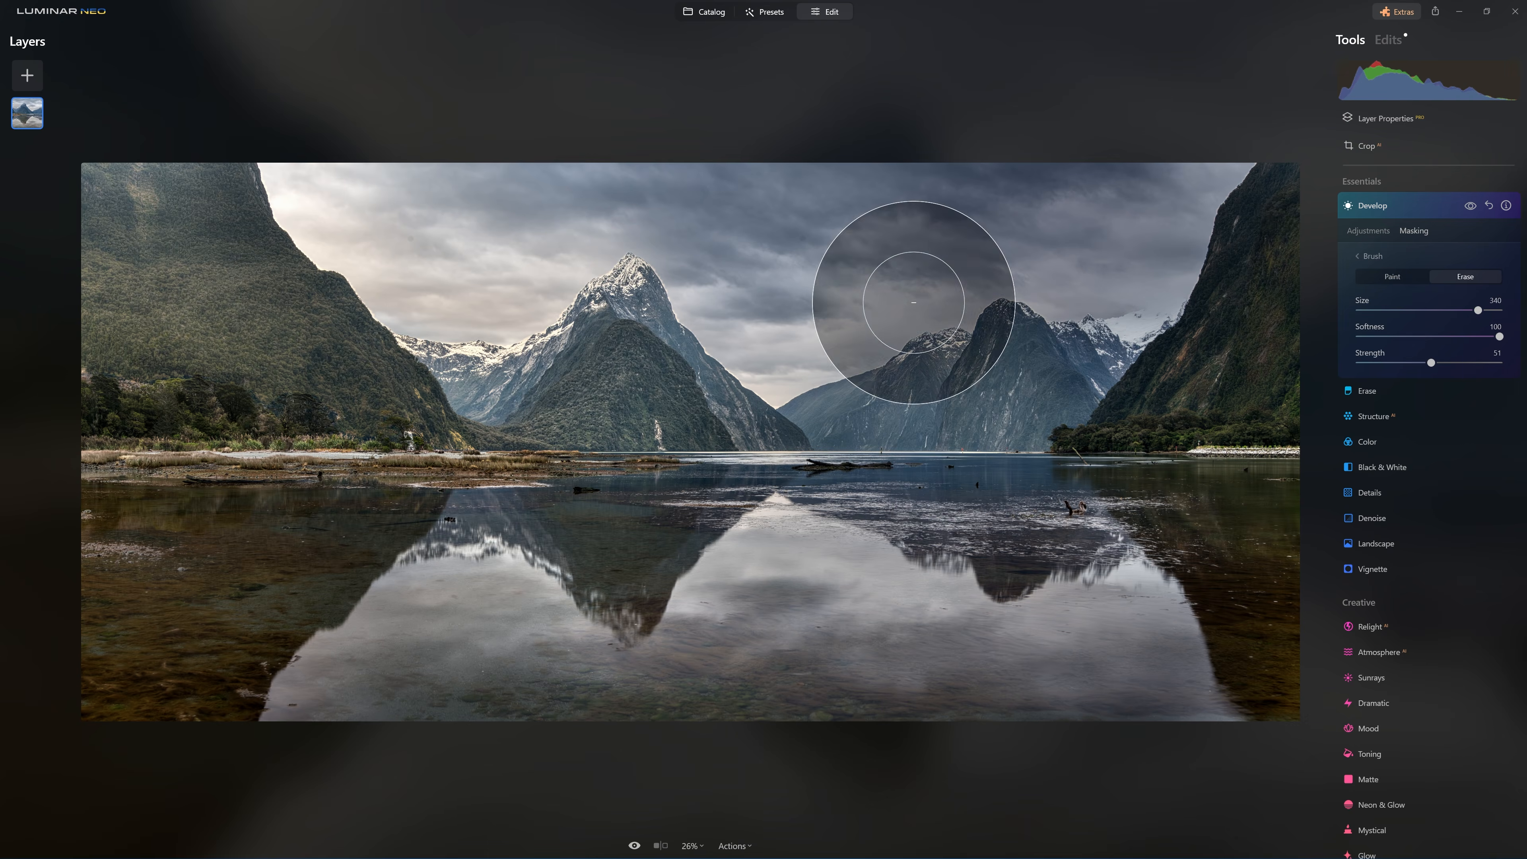
drag(912, 358, 832, 368)
scroll(651, 294, down, 9)
drag(650, 294, 765, 469)
scroll(764, 469, down, 11)
scroll(661, 425, down, 3)
drag(645, 439, 629, 447)
scroll(652, 286, down, 4)
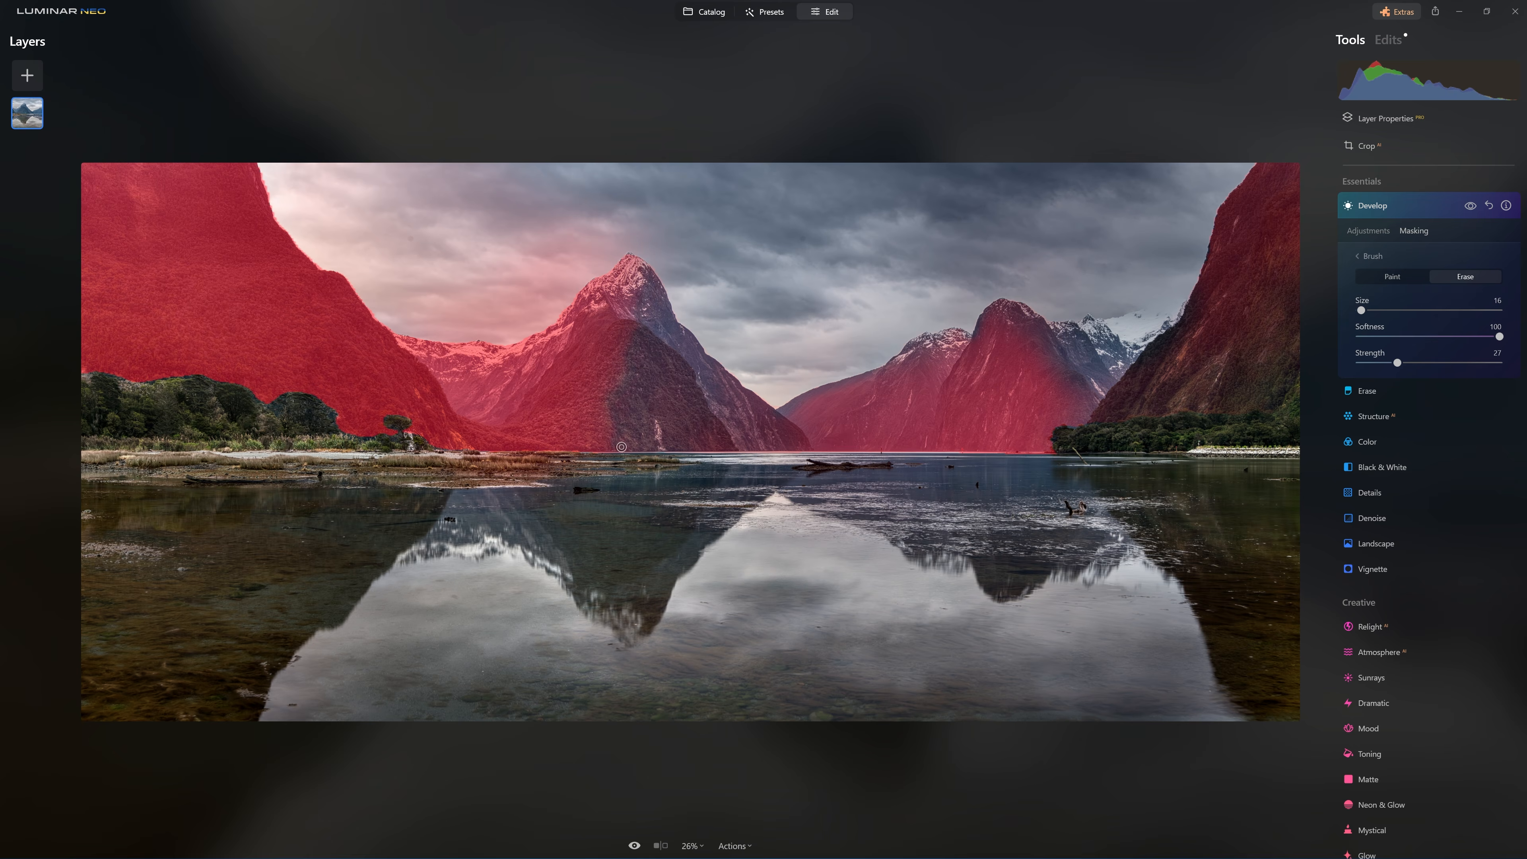
Step: Compare the masked Develop adjustment off and on, and erase the mask over the sky beside the central peak
scroll(661, 283, up, 3)
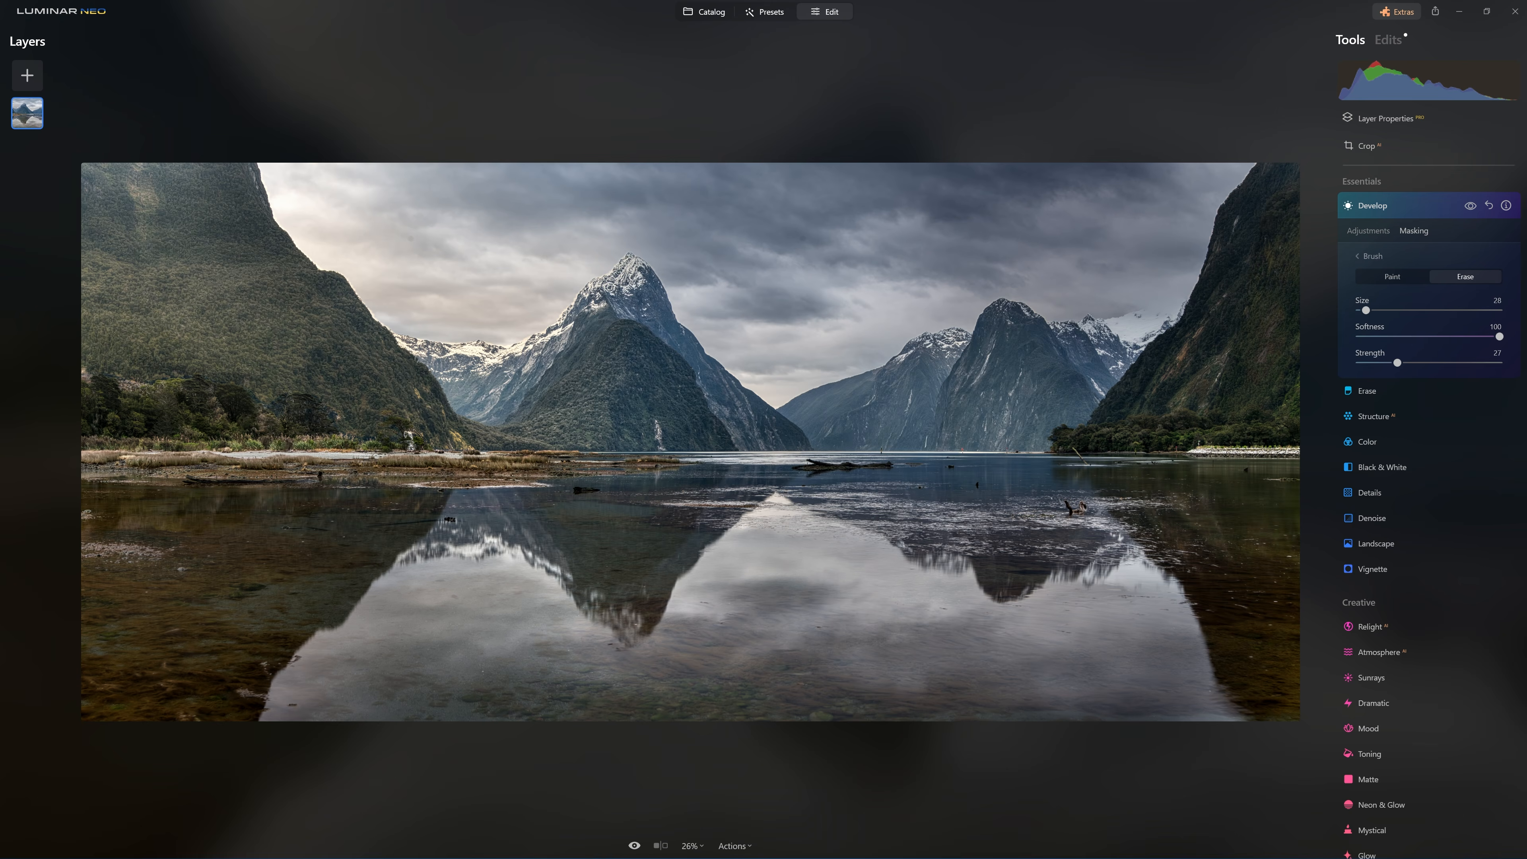
scroll(609, 287, down, 3)
scroll(665, 272, up, 6)
click(1469, 205)
click(1469, 205)
mouse_move(627, 247)
mouse_down()
mouse_move(459, 331)
mouse_move(556, 311)
mouse_move(598, 250)
mouse_up()
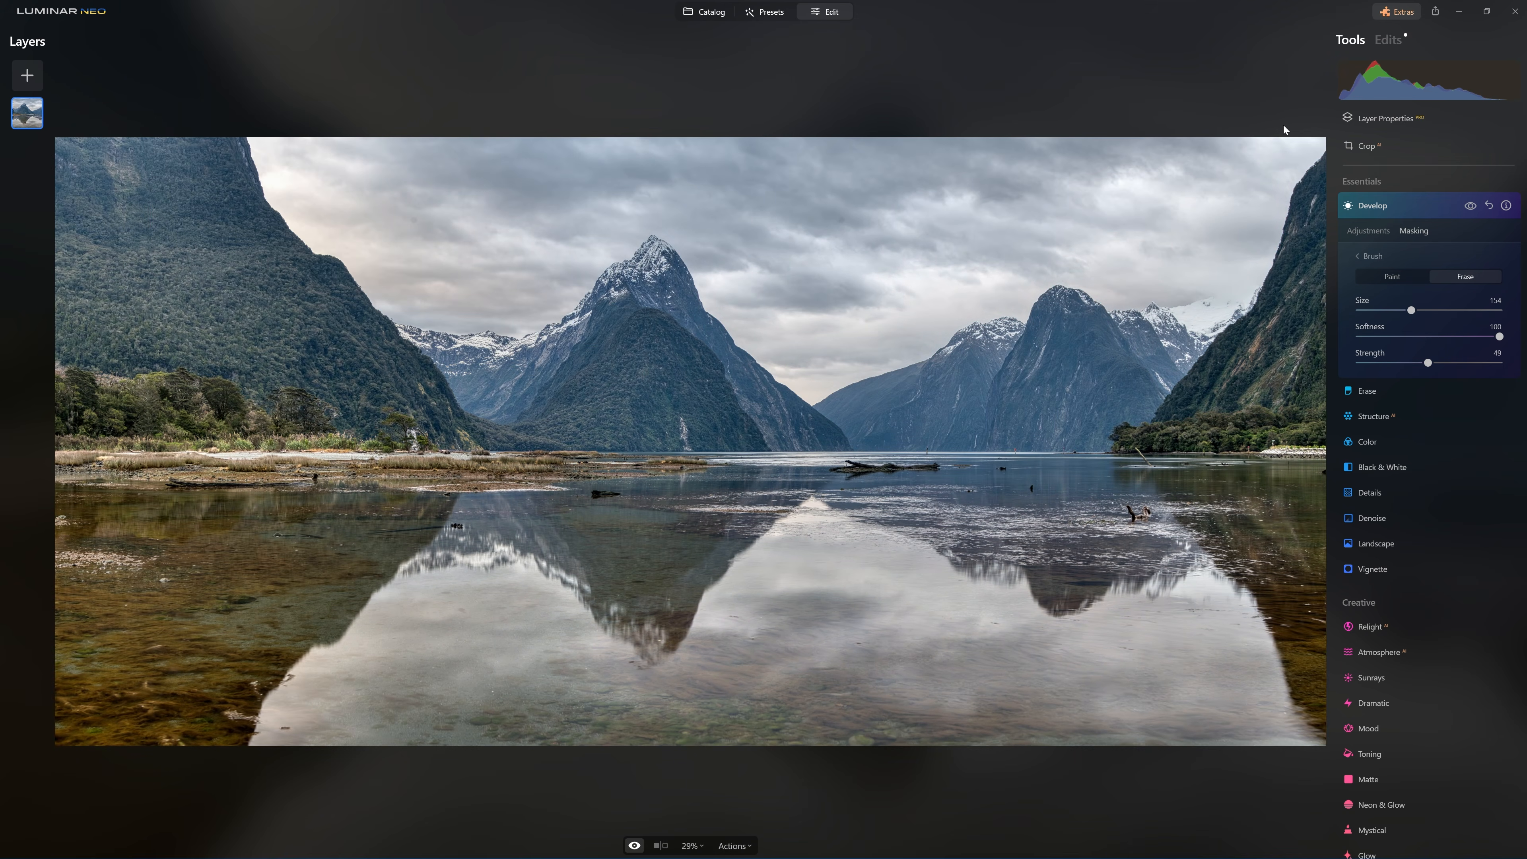
Step: Compare the full edit with the original panorama, and the lit mountains with the Develop adjustment off and on
key(backslash)
key(backslash)
key(backslash)
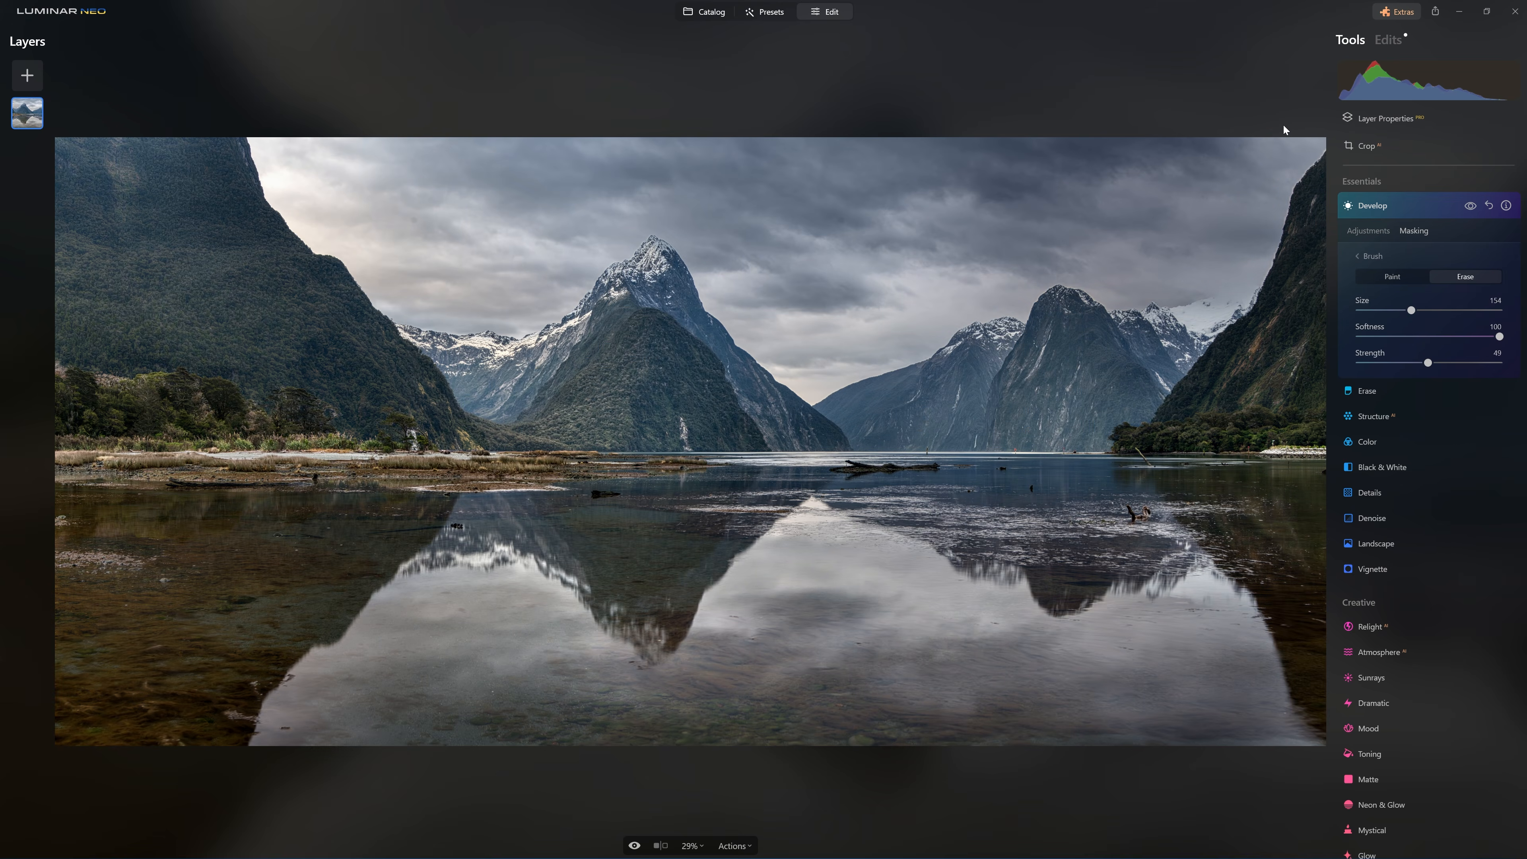
key(backslash)
key(backslash)
click(1471, 206)
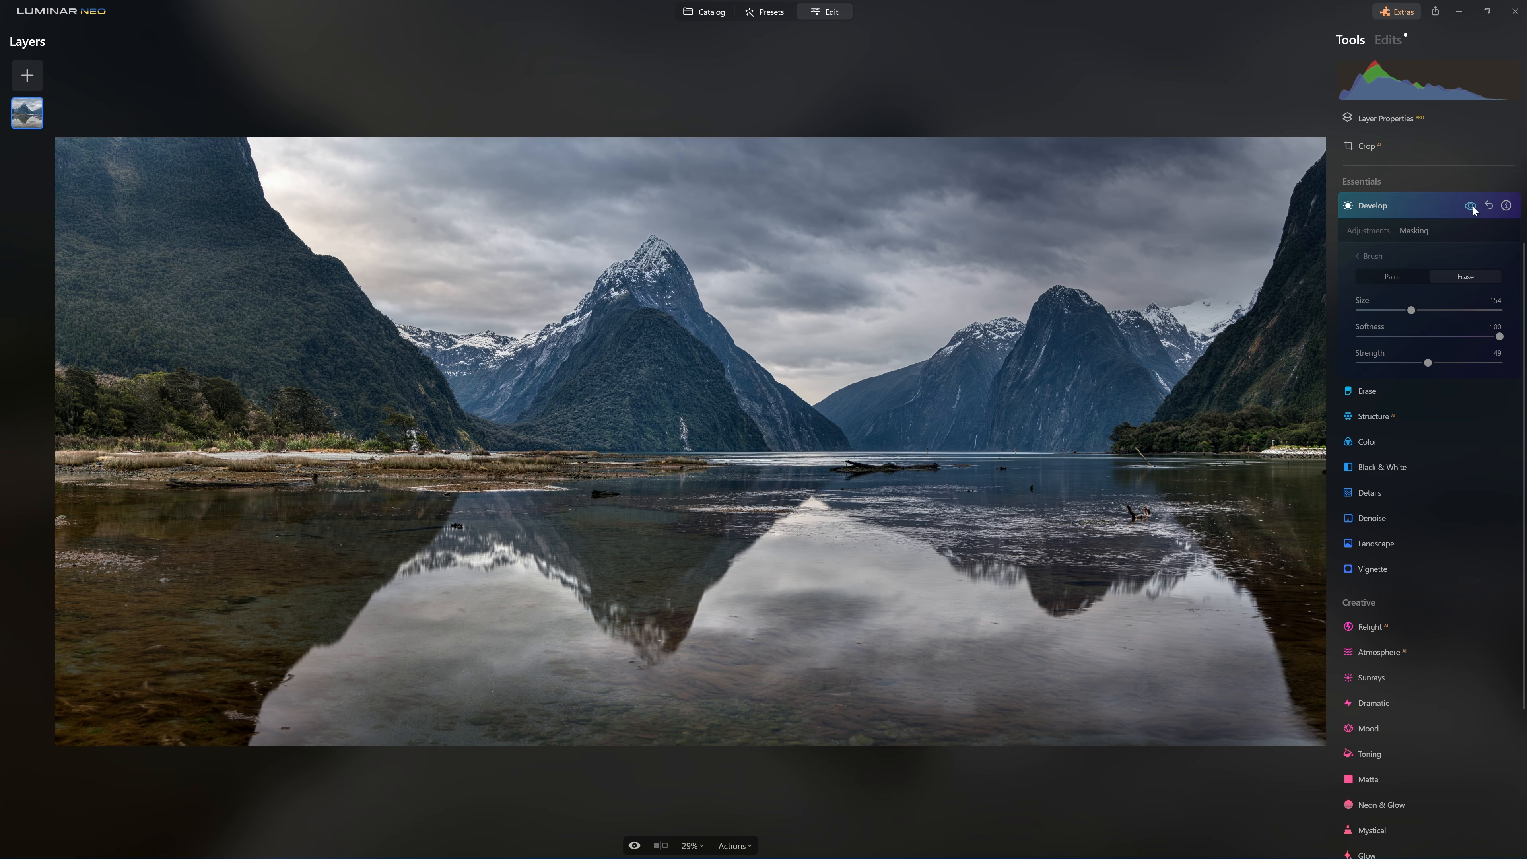
click(1471, 206)
click(1472, 207)
click(1471, 206)
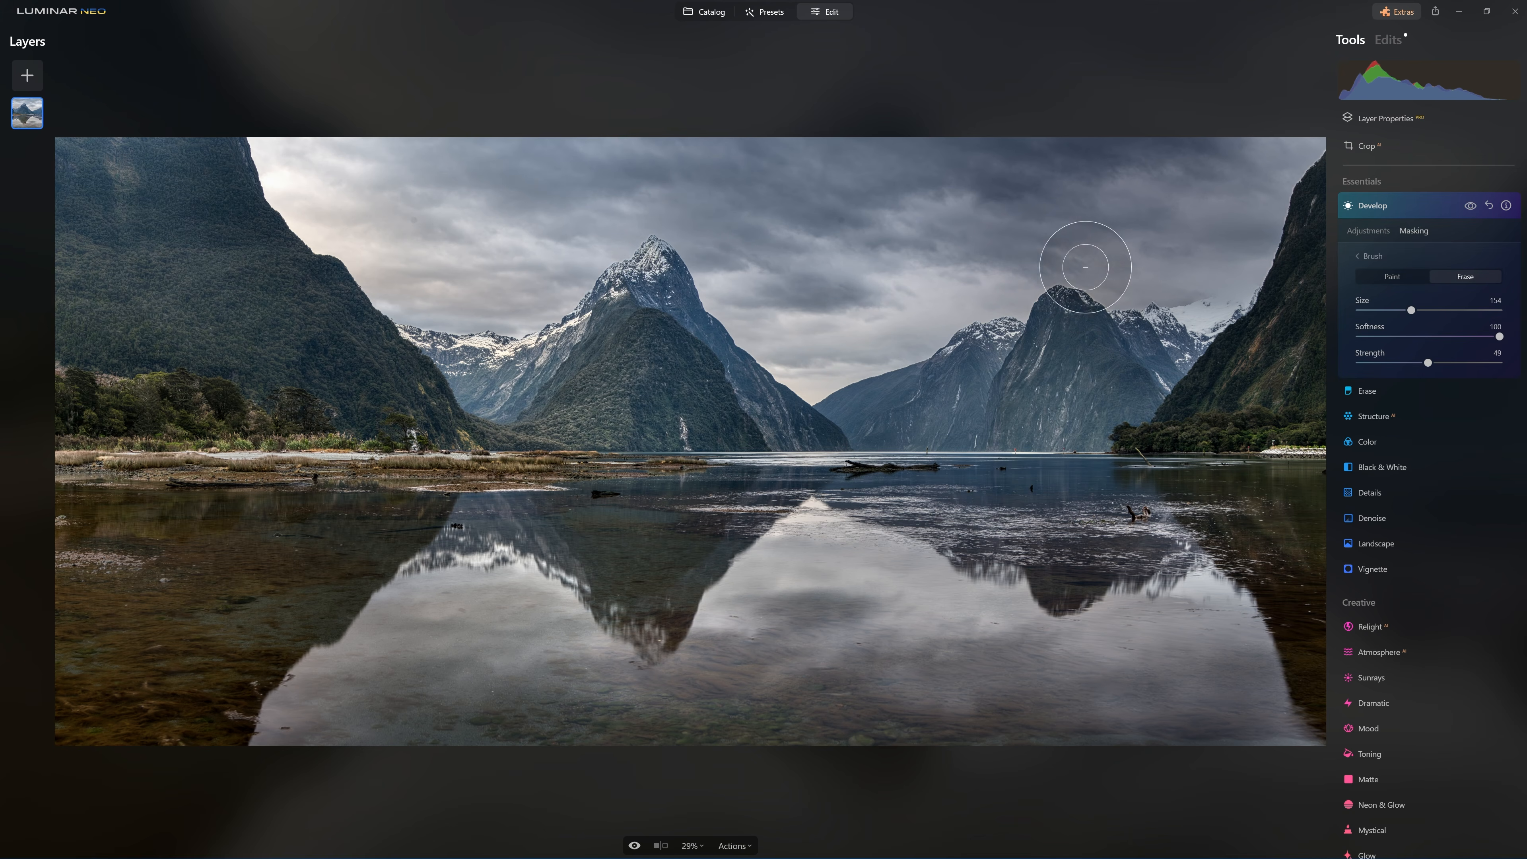
Step: Set the Develop Exposure to 0.68 and Temperature to 9, check the whole panorama, and close the adjustment
click(1371, 233)
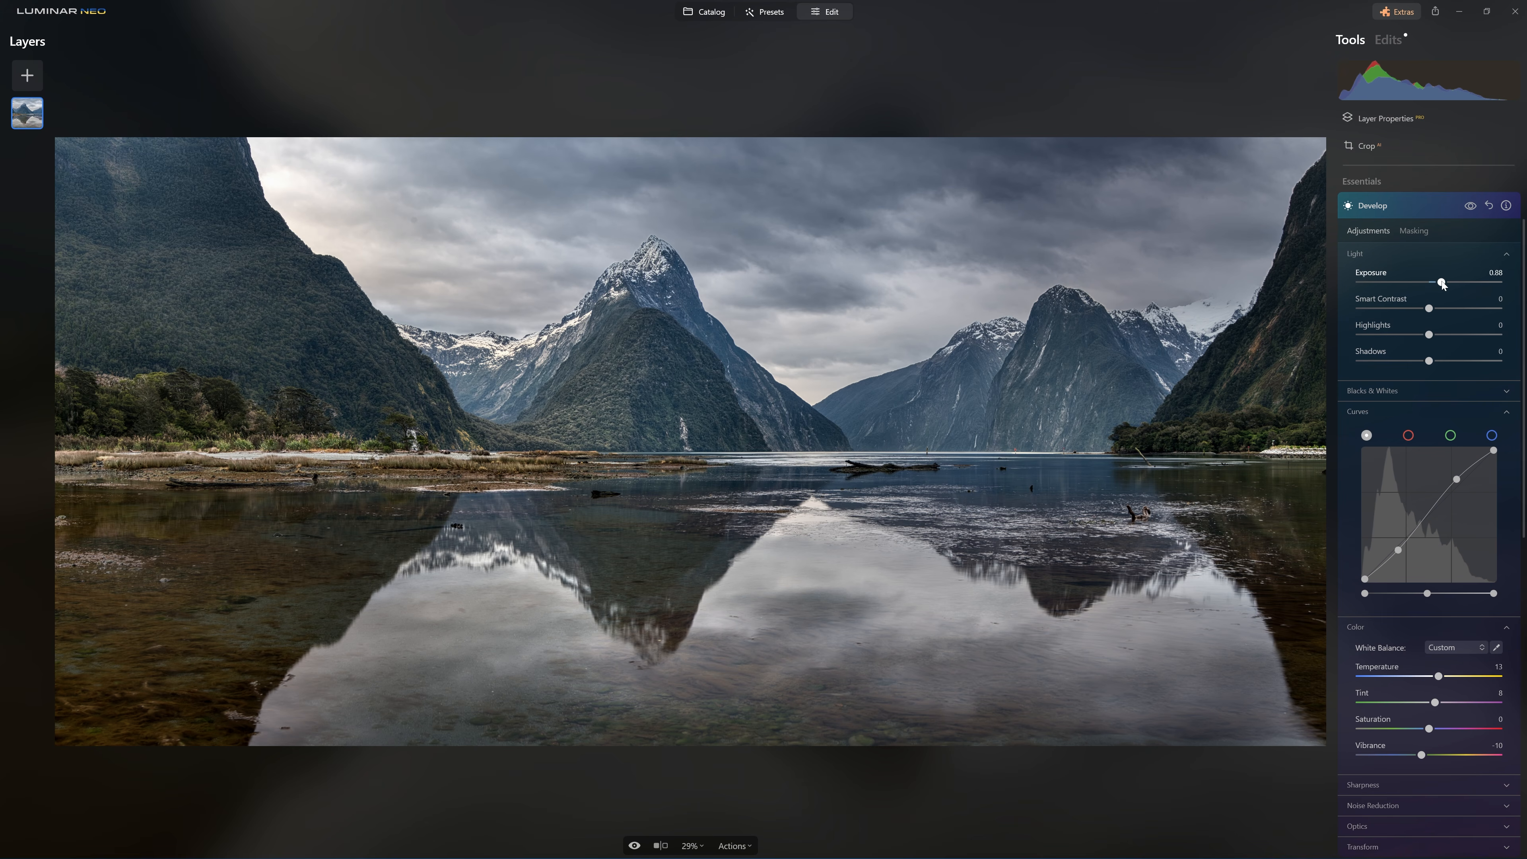
drag(1441, 285, 1439, 285)
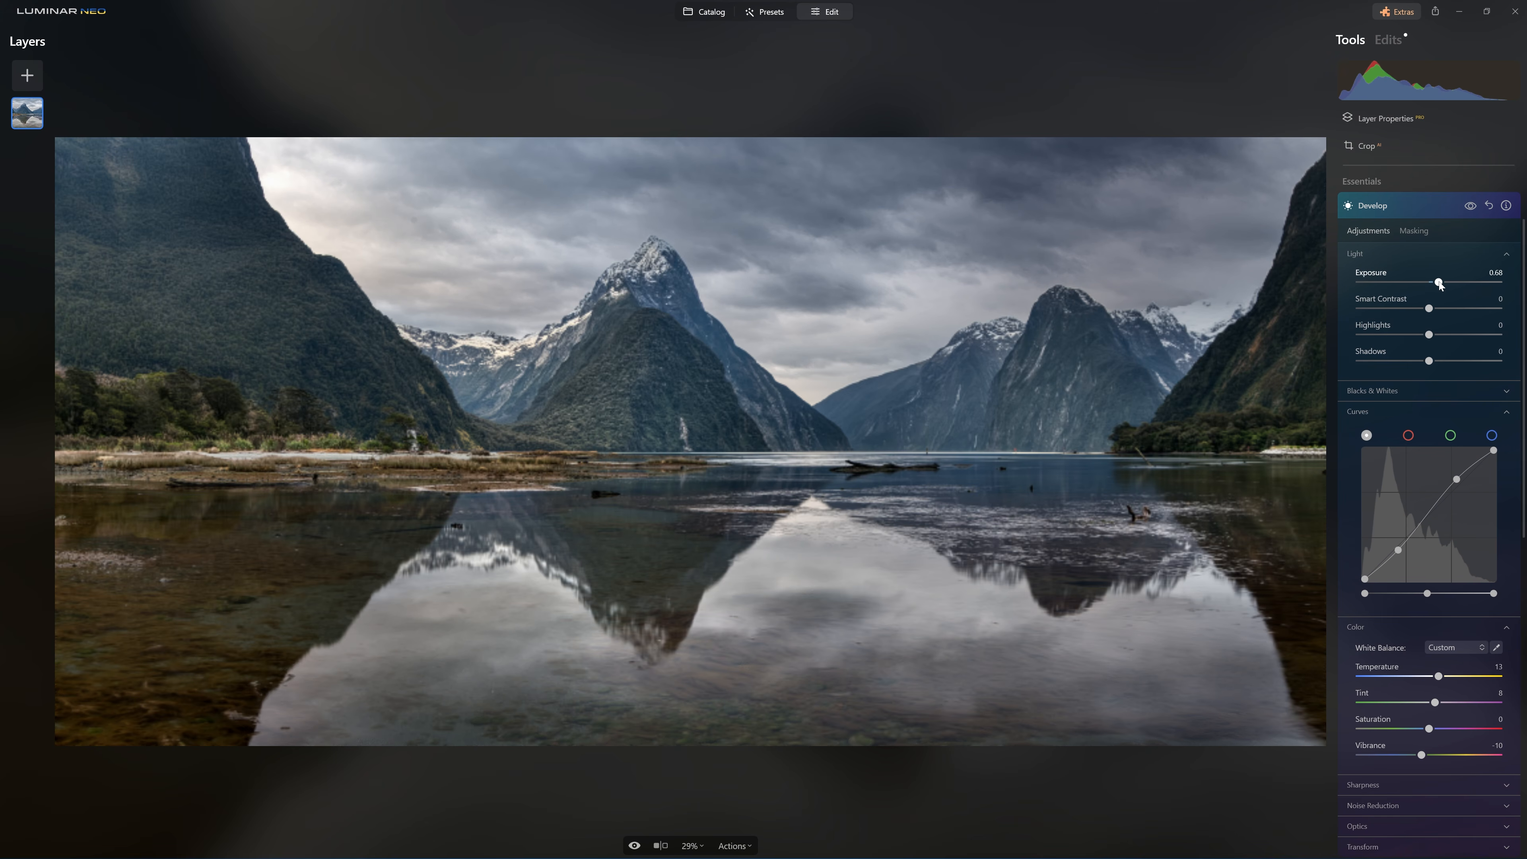
drag(1439, 676, 1435, 676)
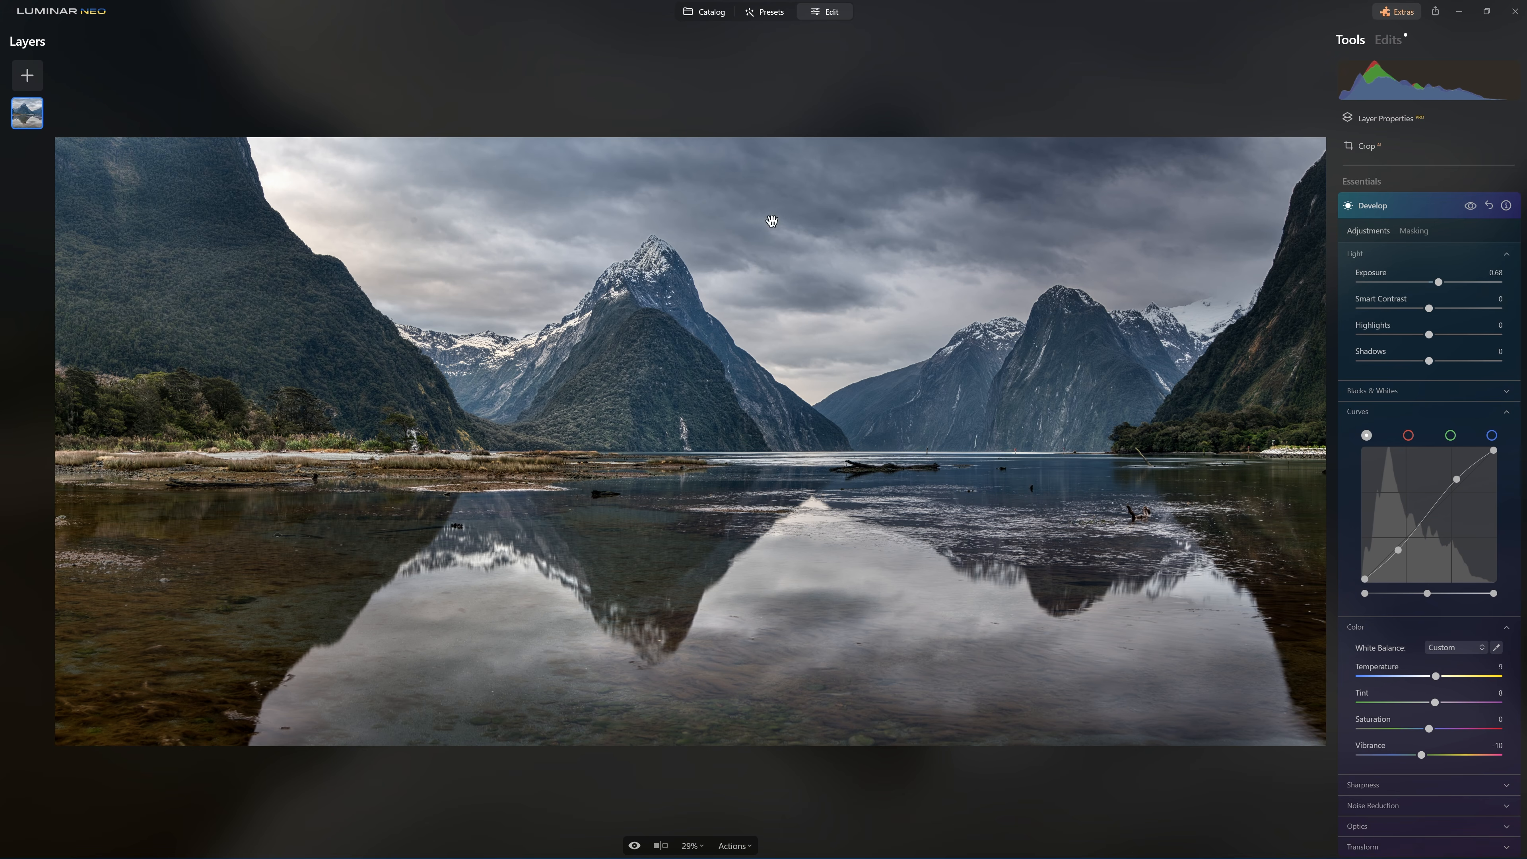
scroll(878, 294, down, 1)
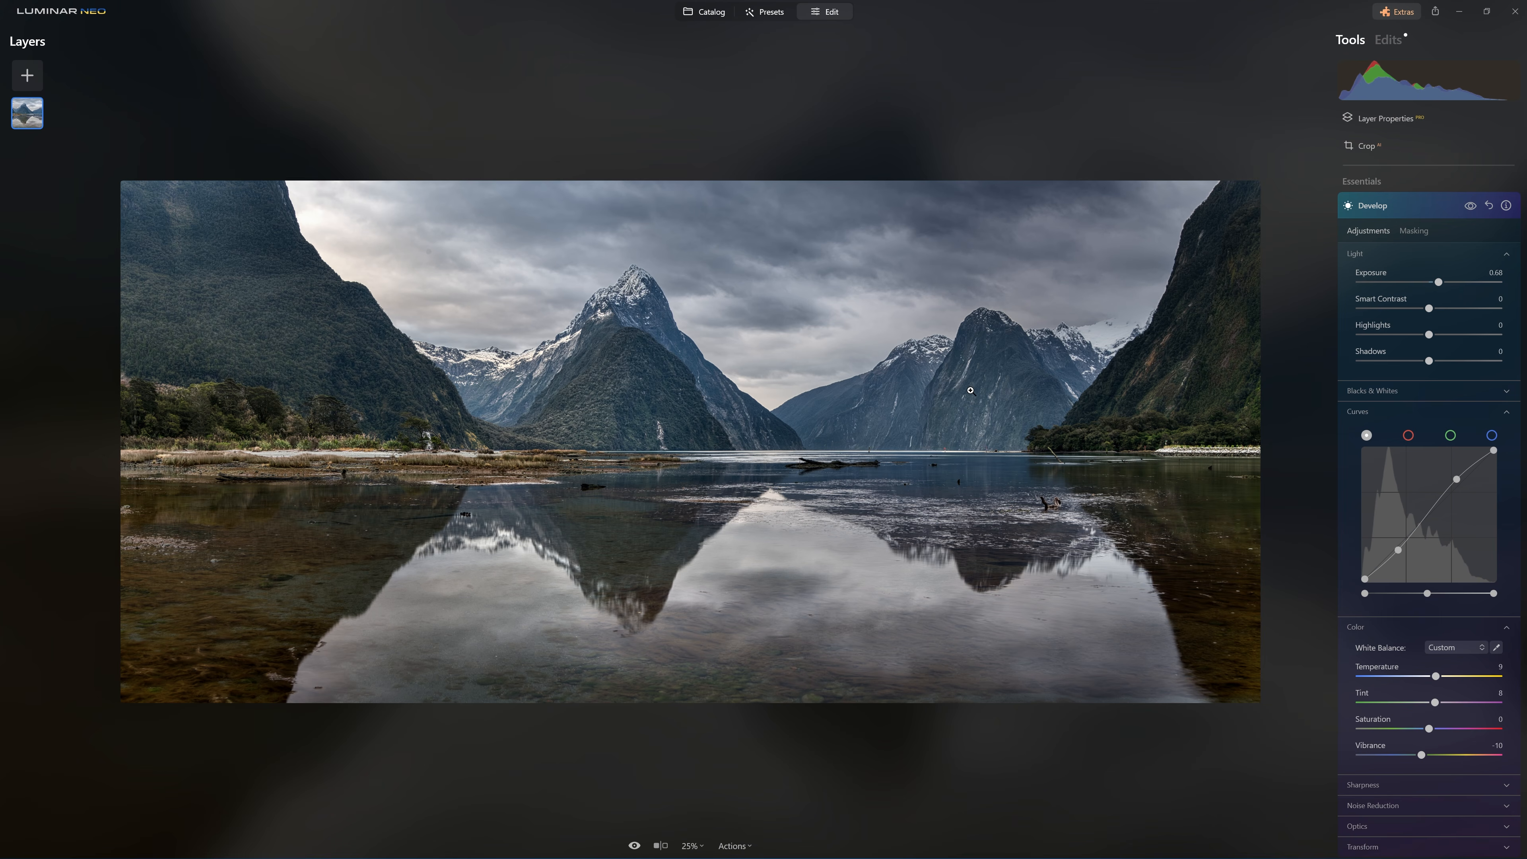
scroll(957, 418, up, 2)
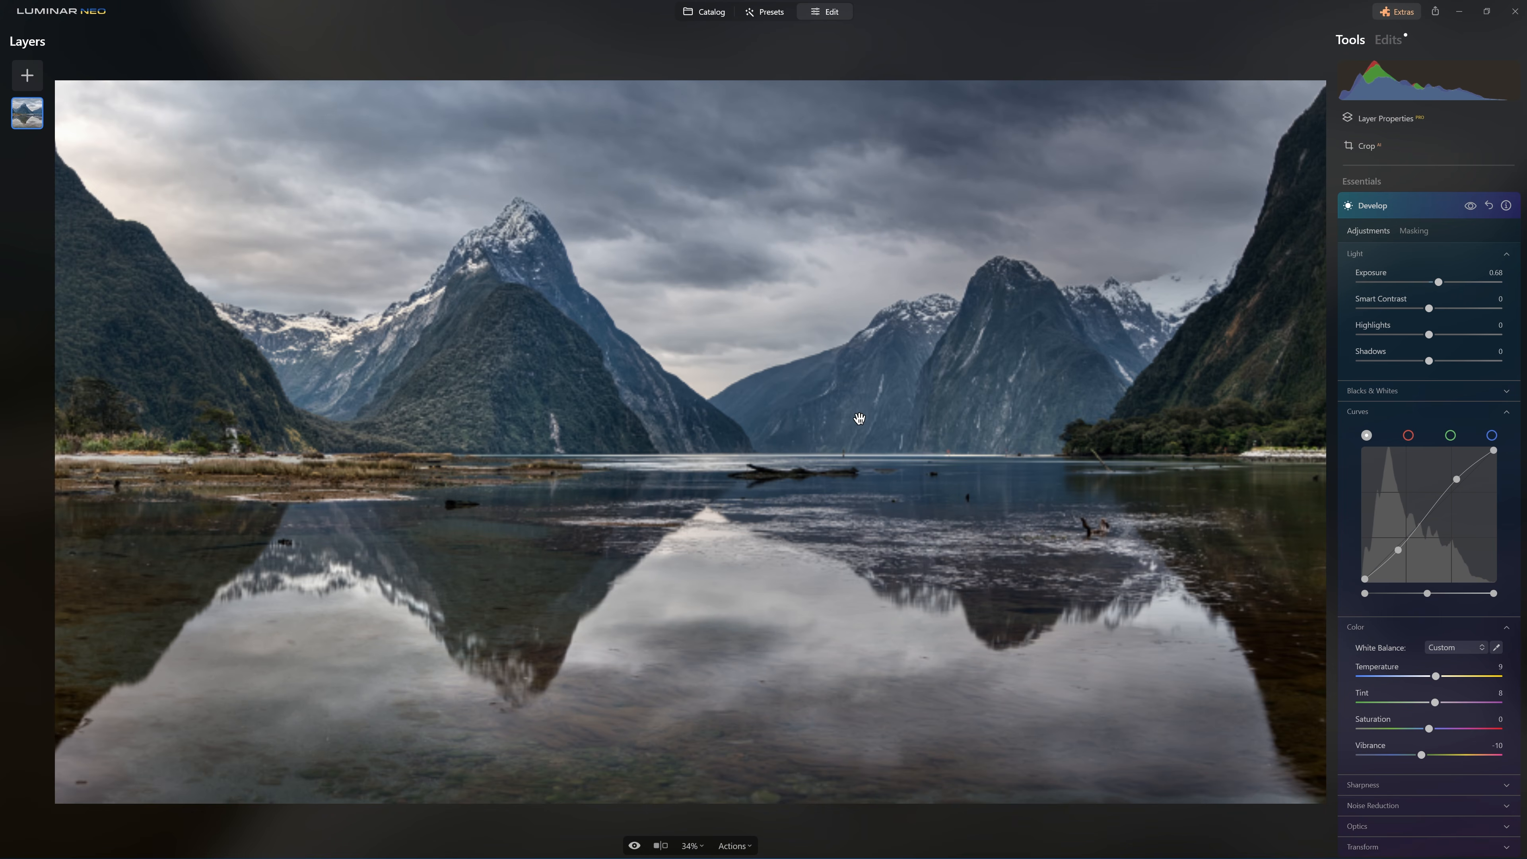
scroll(854, 409, down, 1)
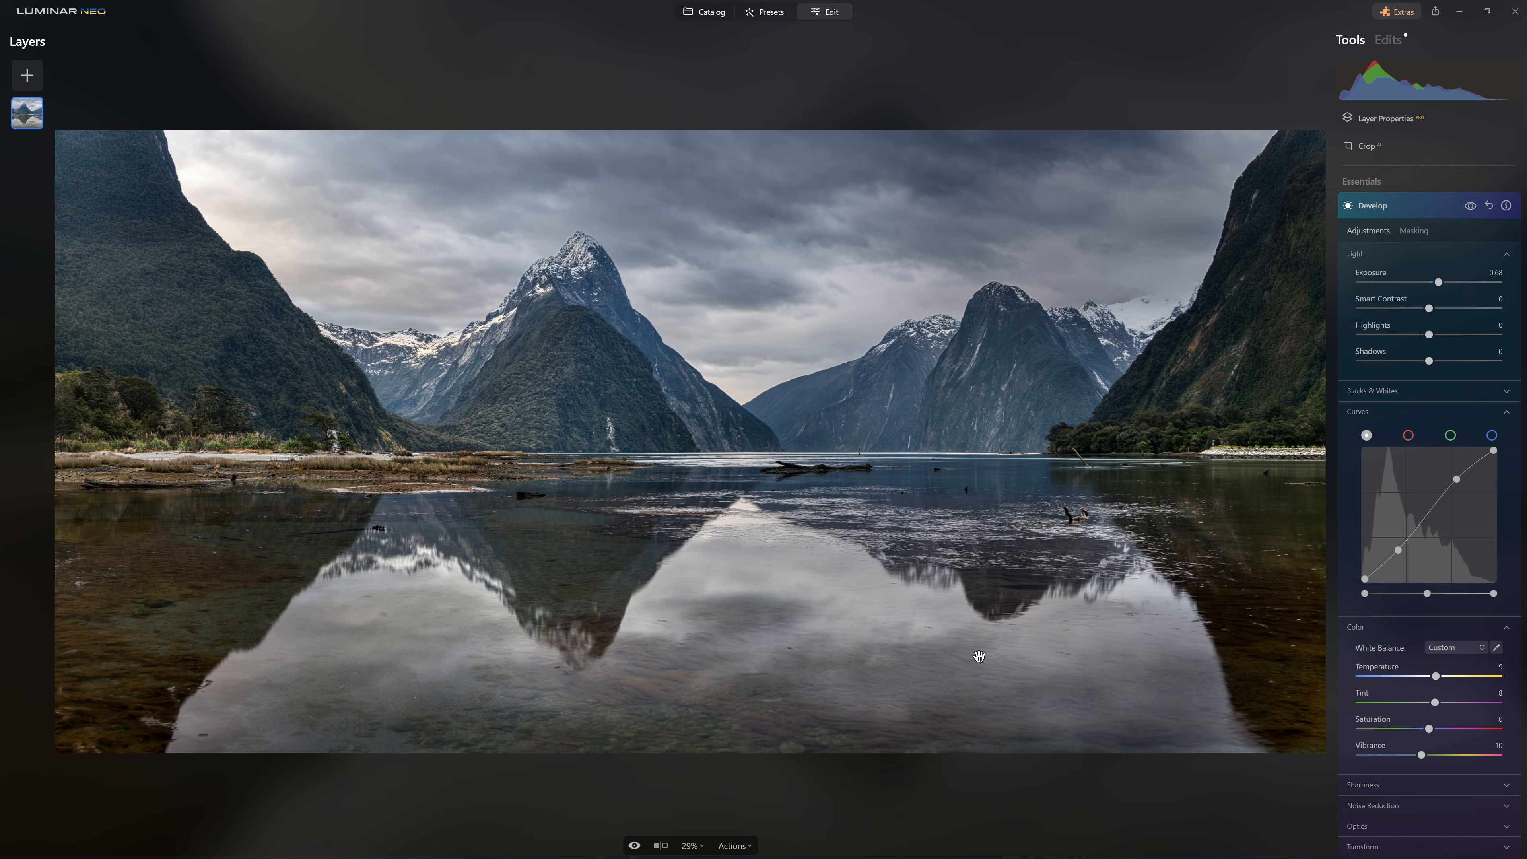
click(1430, 201)
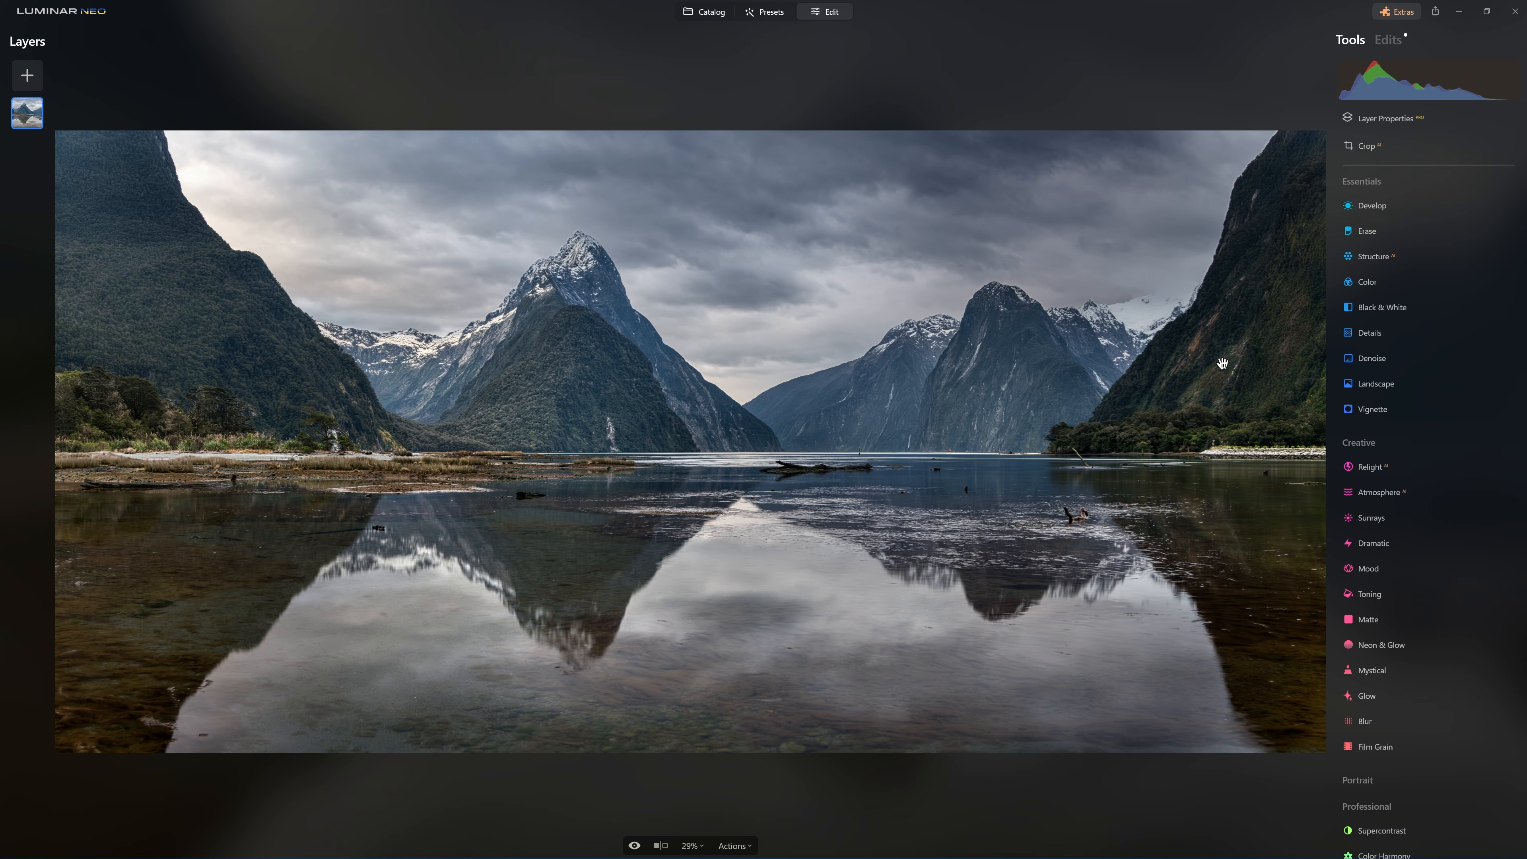
Step: Apply Relight with Brightness Near -69, Brightness Far 50, Depth 46, Warmth Near -32 and Warmth Far 18, and compare it off and on
click(1392, 468)
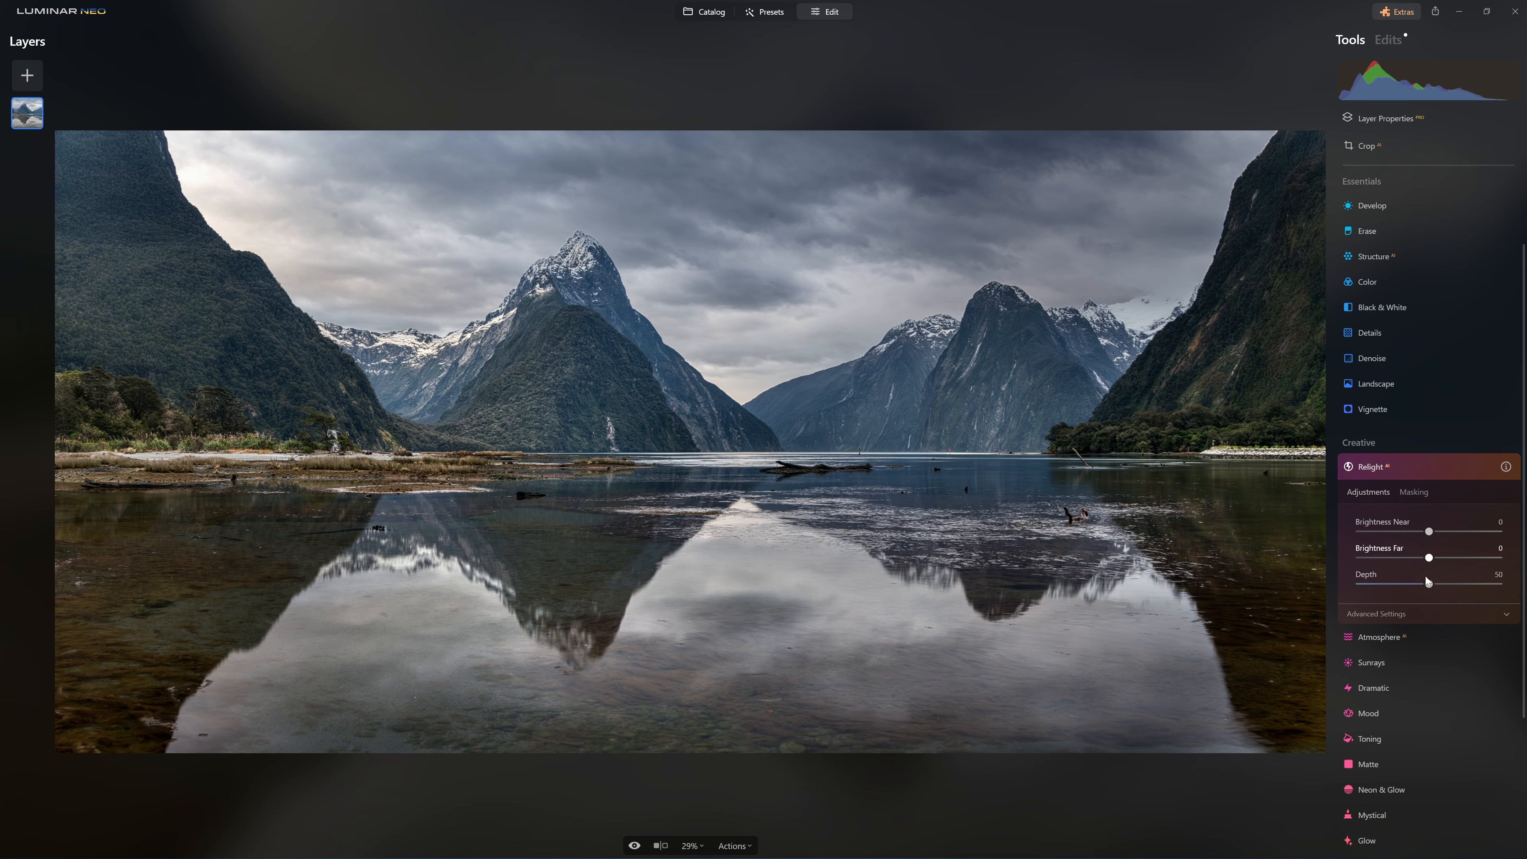
click(1428, 613)
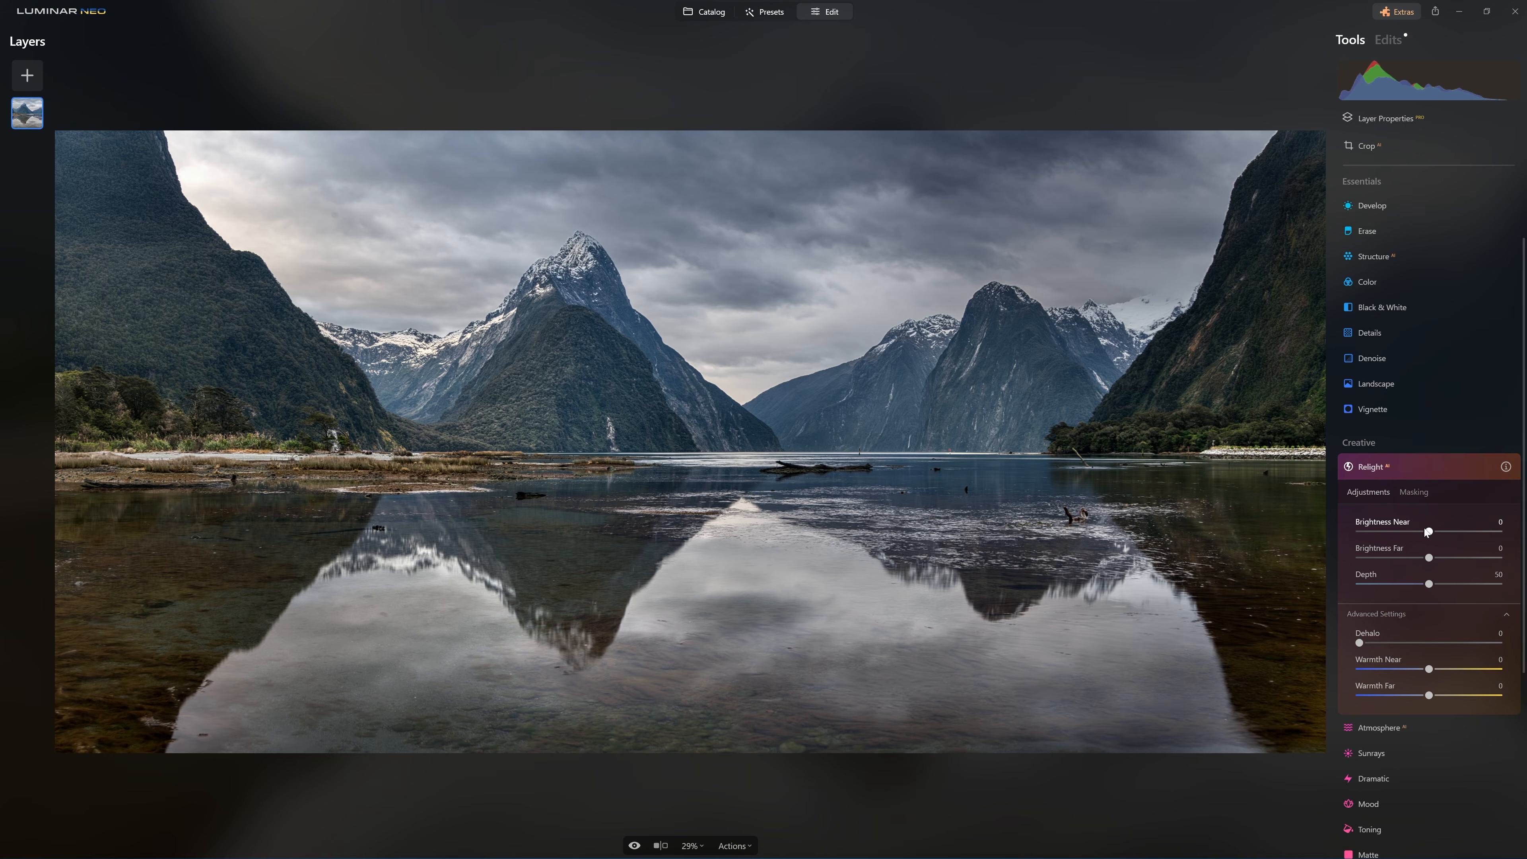
drag(1428, 532, 1467, 561)
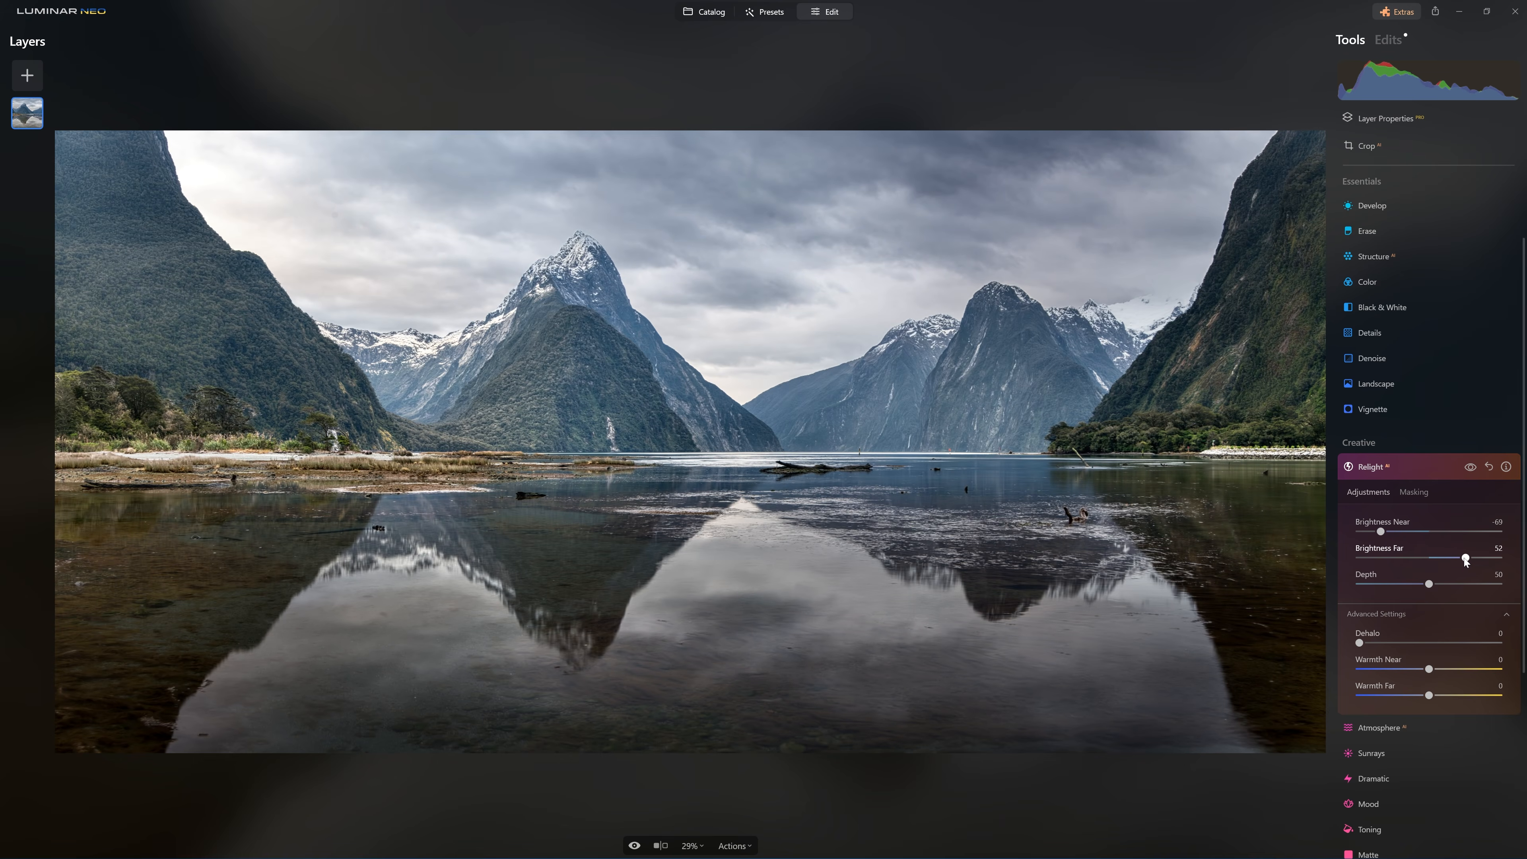
drag(1465, 562, 1423, 584)
drag(1428, 670, 1411, 669)
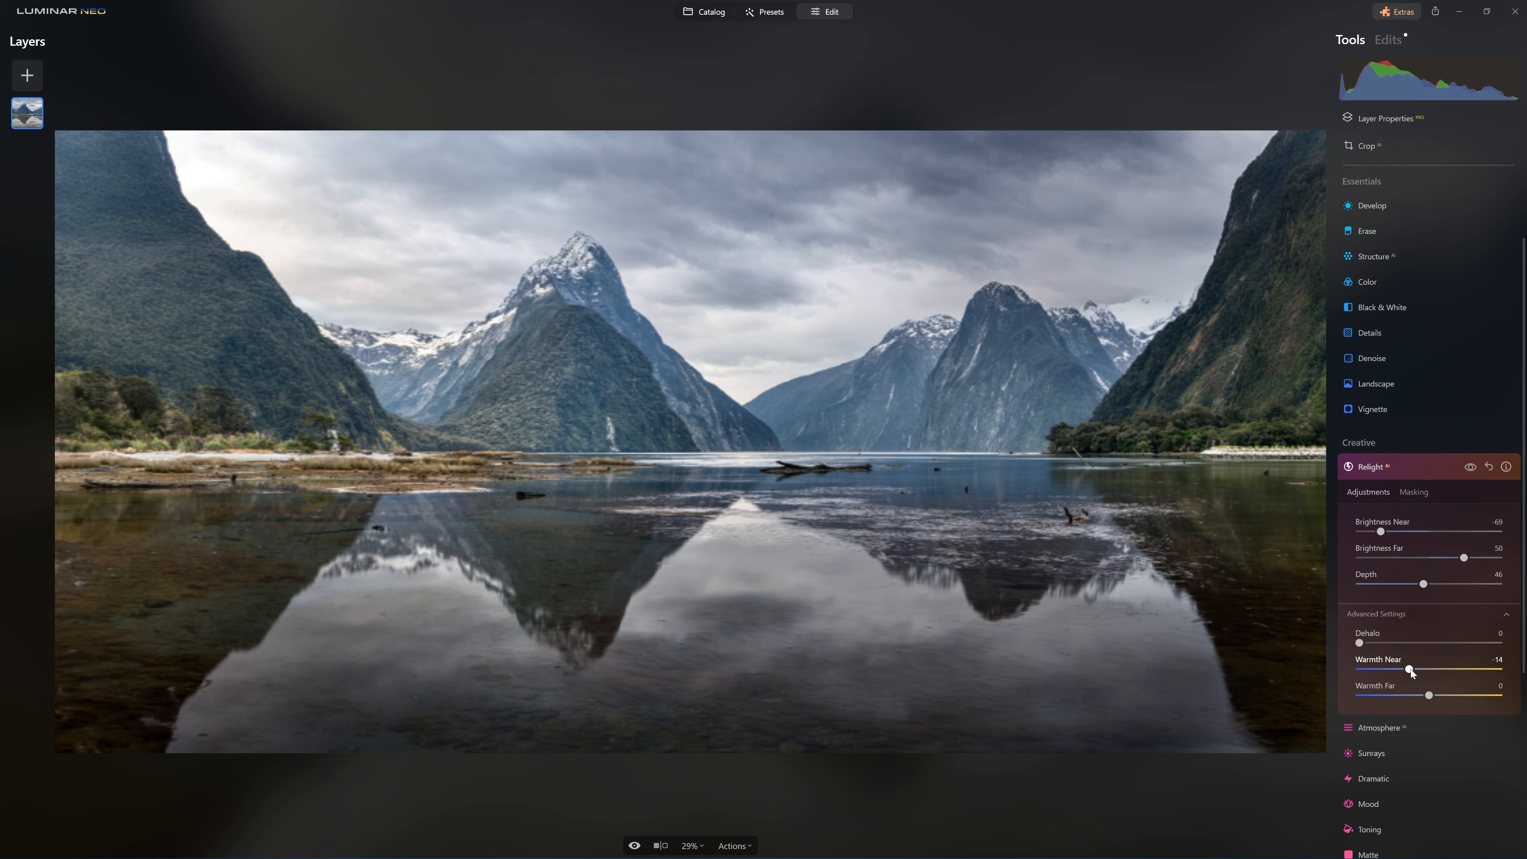
drag(1381, 667, 1455, 695)
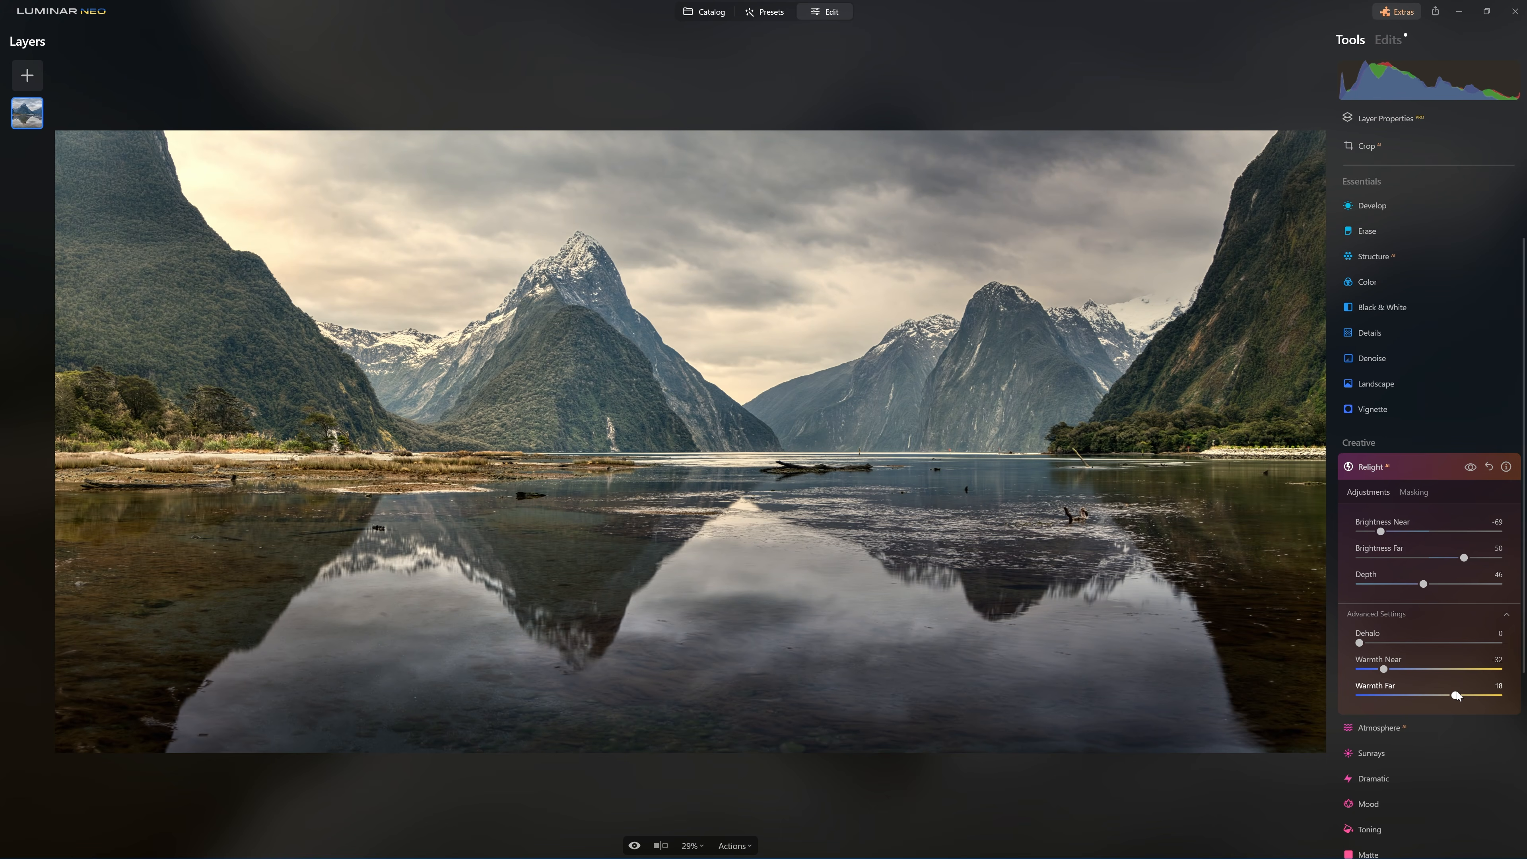
click(1469, 467)
click(1469, 467)
click(1467, 473)
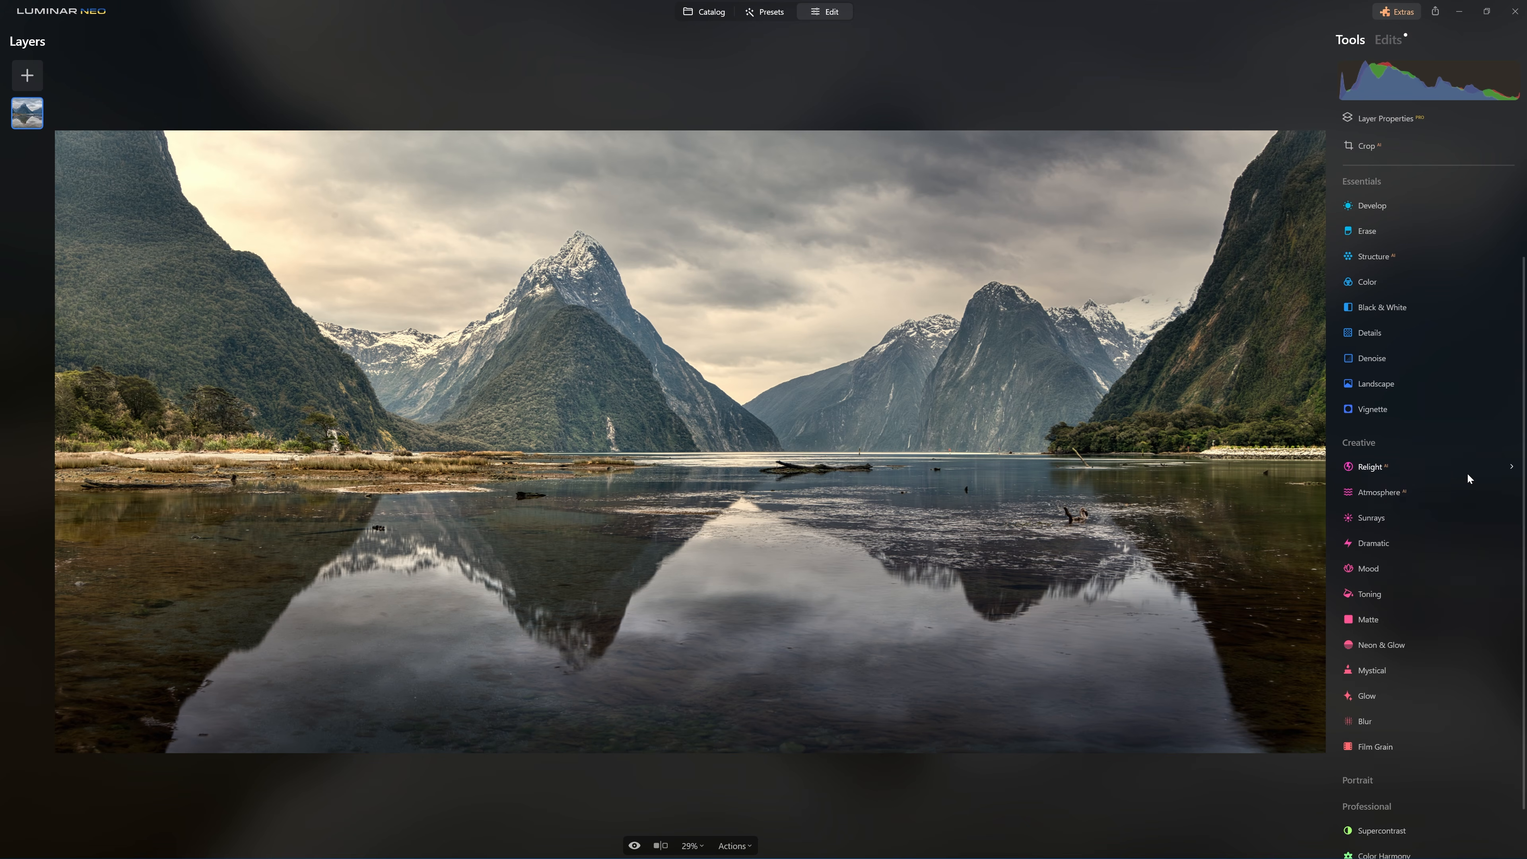
Step: Reopen the applied Relight edit, set Brightness Near to -51 and Brightness Far to 33, and close it
click(1390, 43)
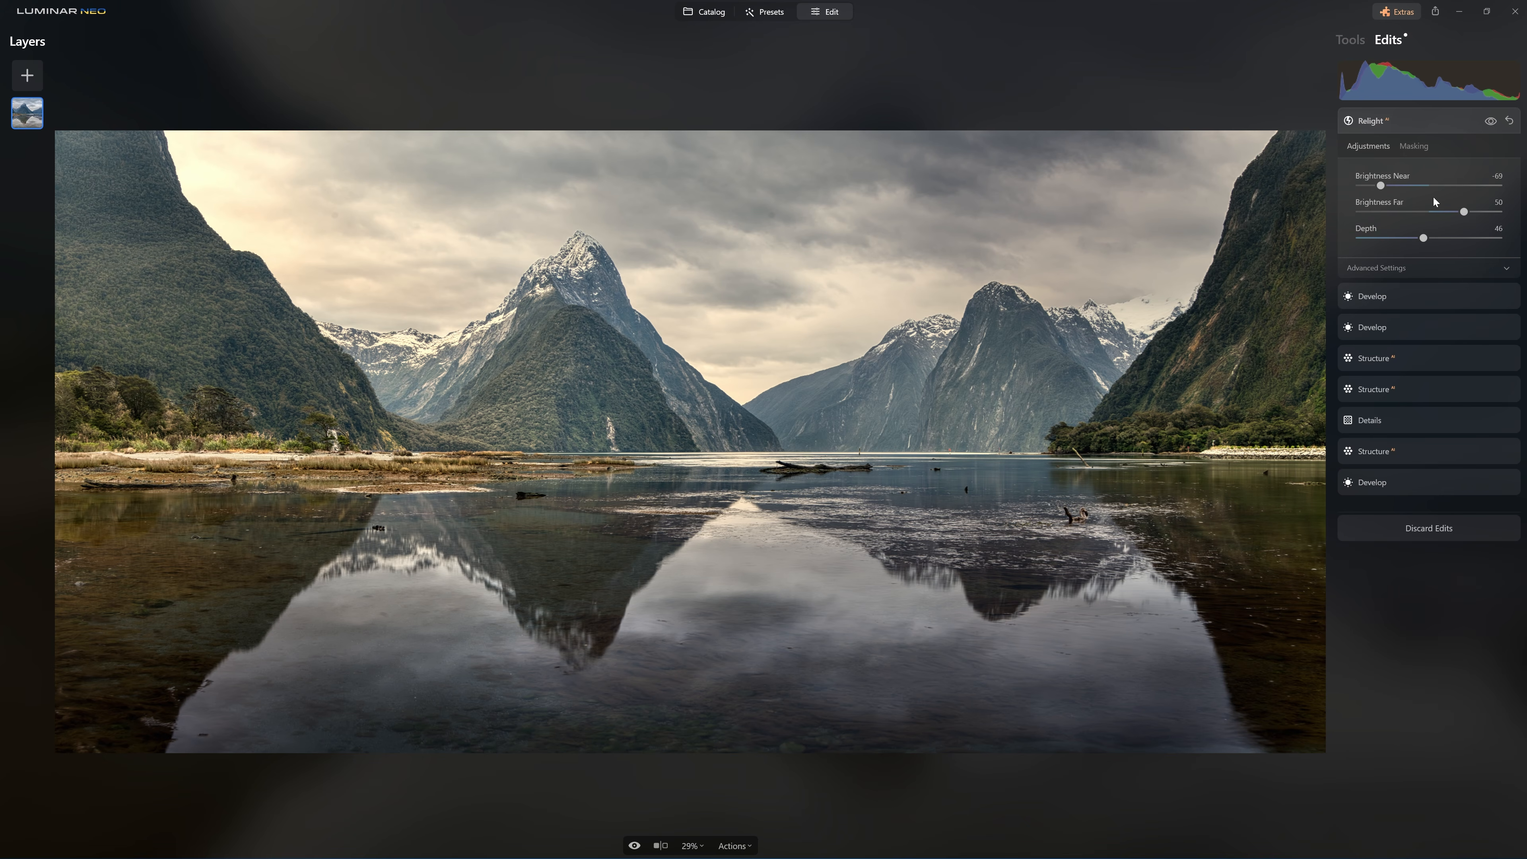
click(1414, 269)
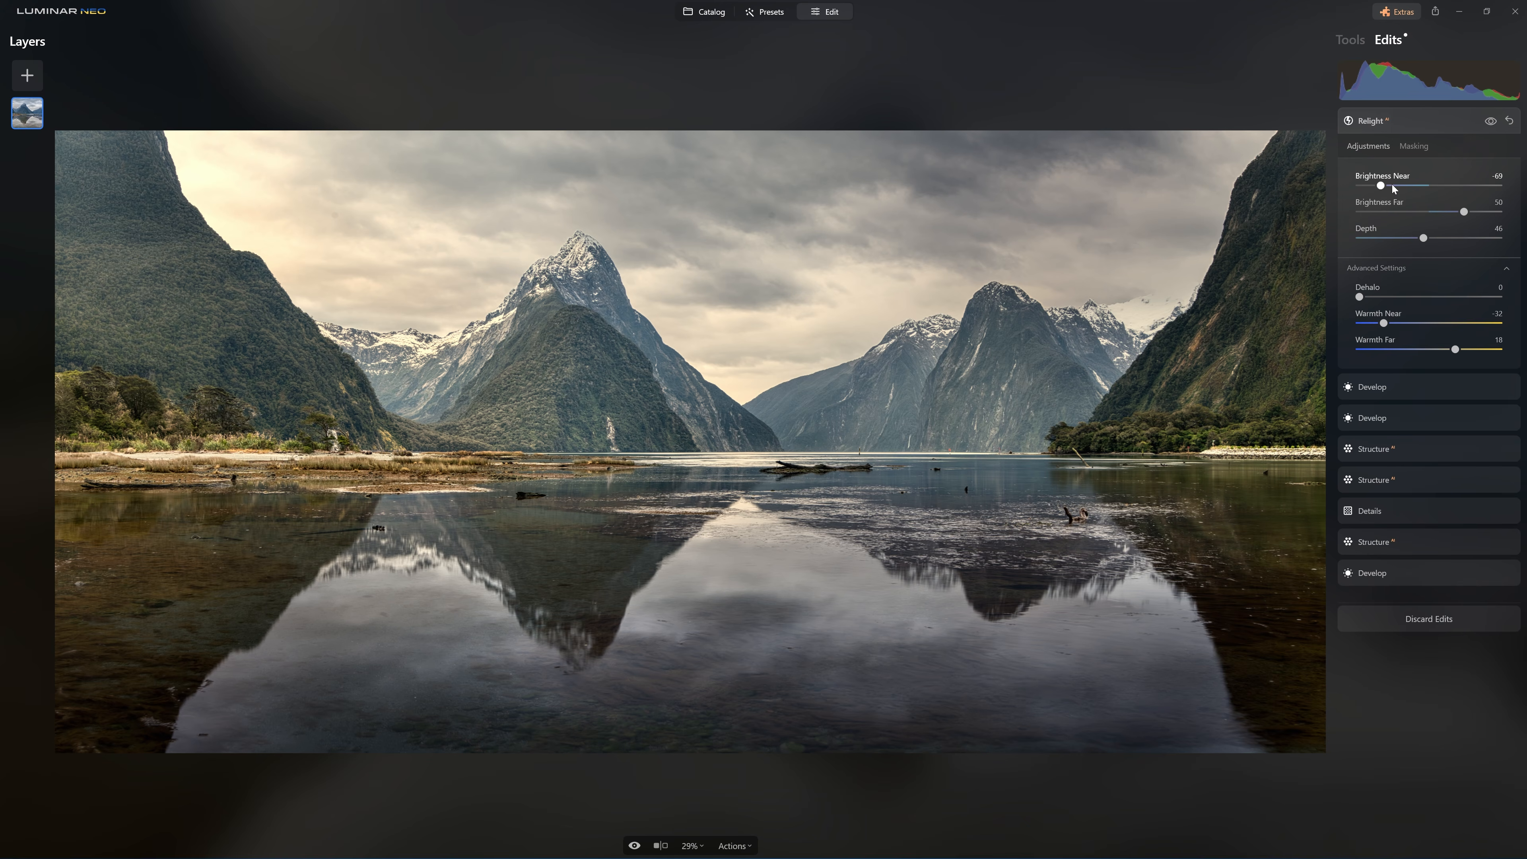
drag(1382, 188, 1453, 213)
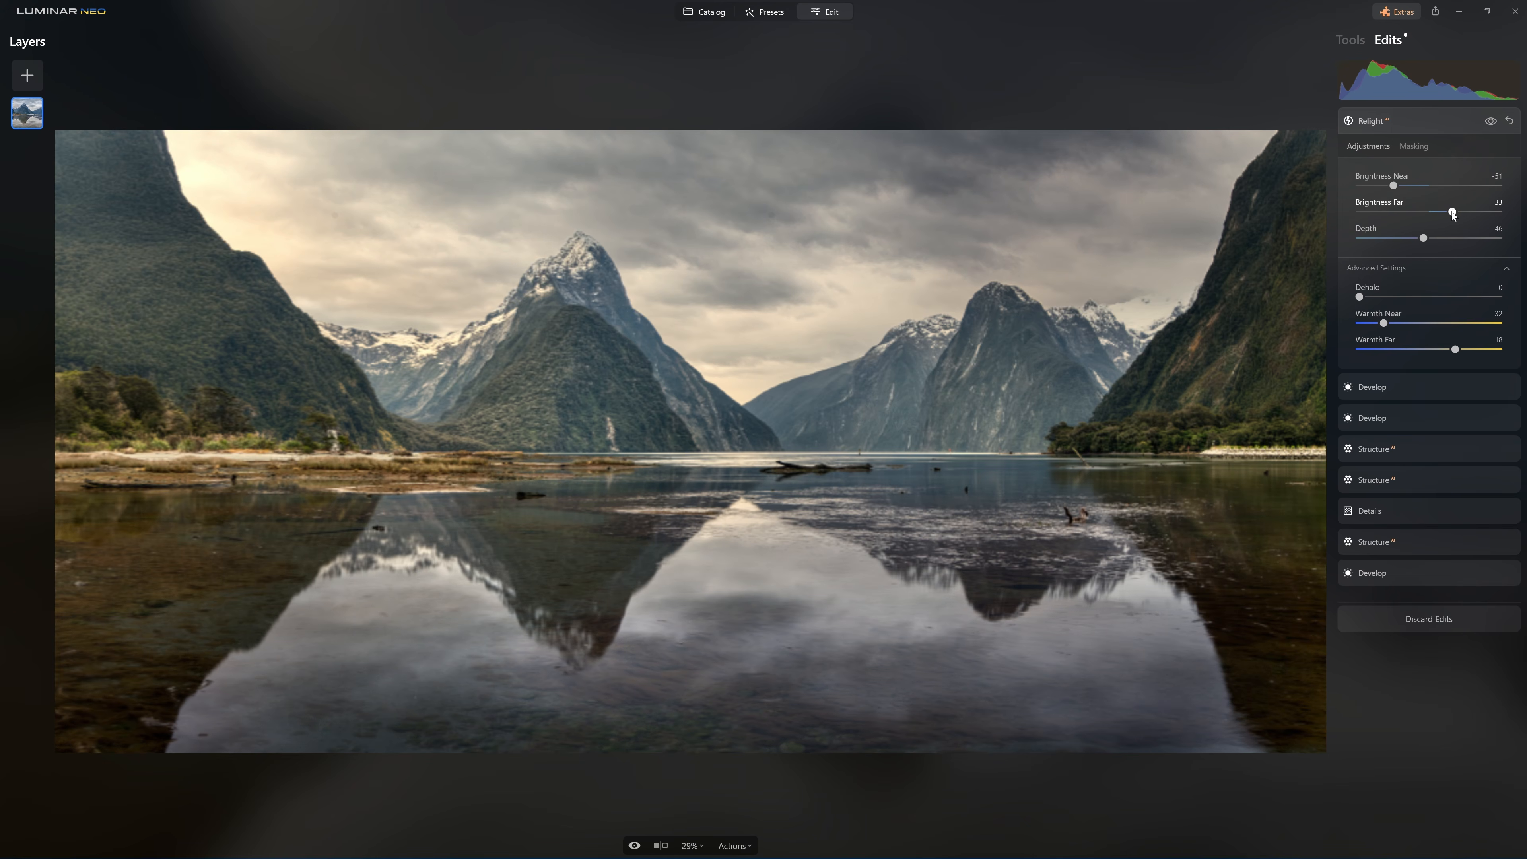
click(1425, 129)
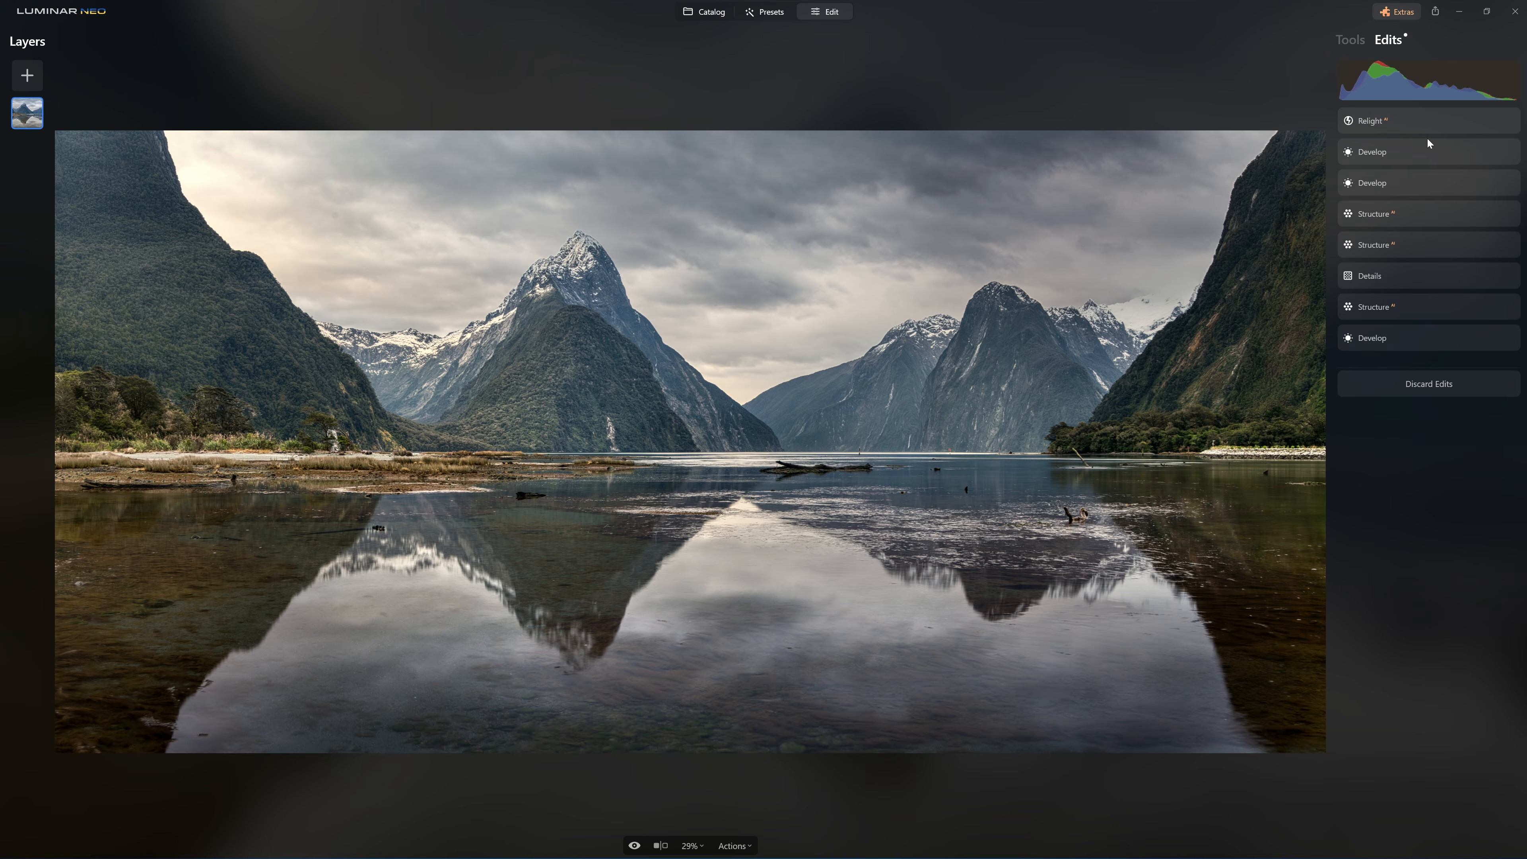
Step: Compare the fully edited panorama with the original image several times
key(backslash)
key(backslash)
key(backslash)
key(backslash)
key(backslash)
key(backslash)
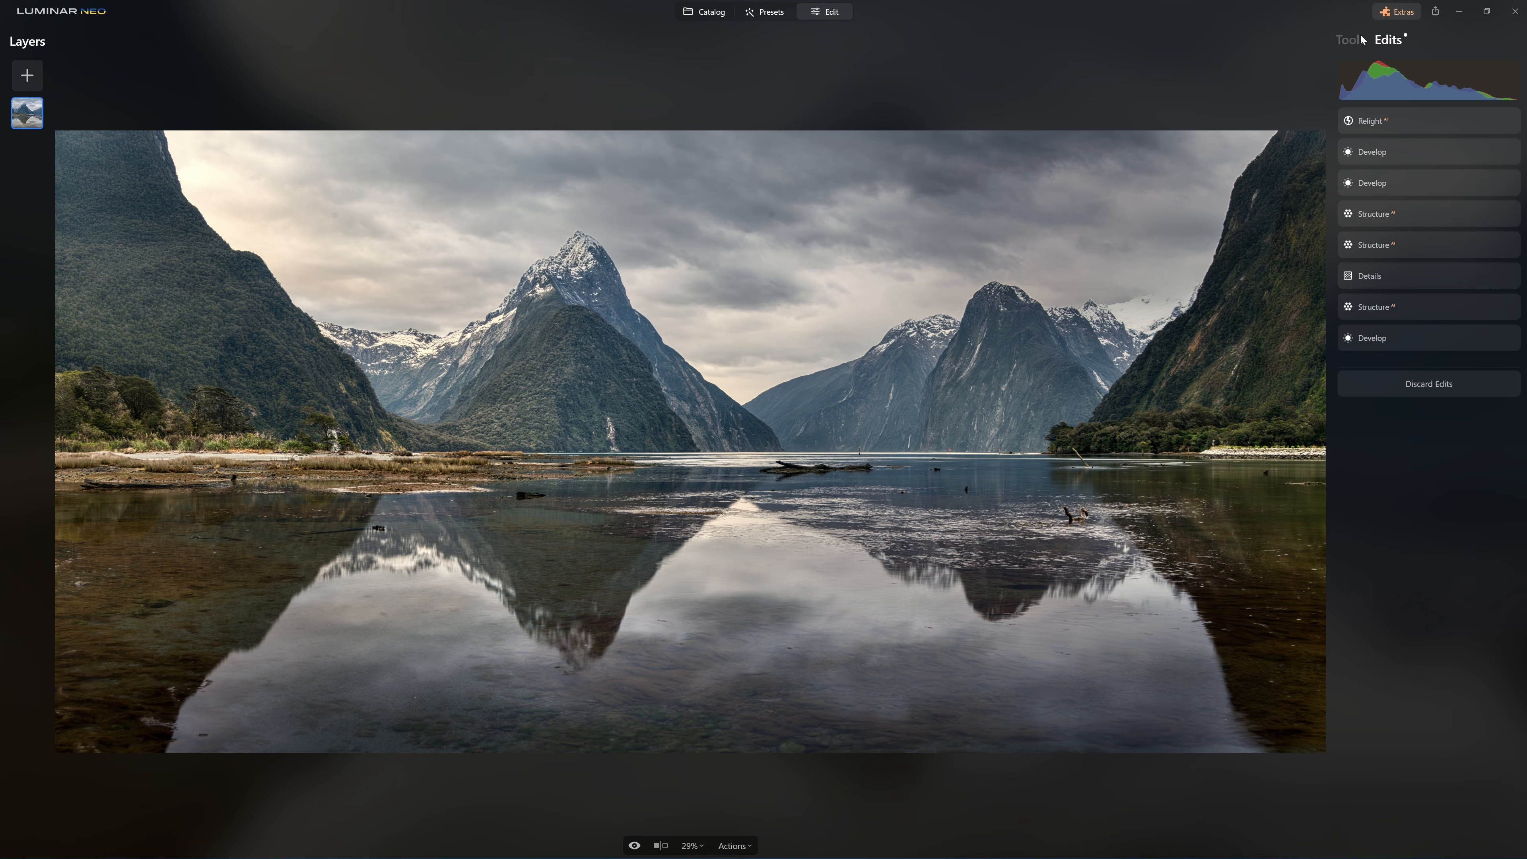
Step: Clone clean water over the forked driftwood and the dark rock in the lake's right-hand area, using brush size 64
click(1362, 40)
scroll(1445, 358, down, 2)
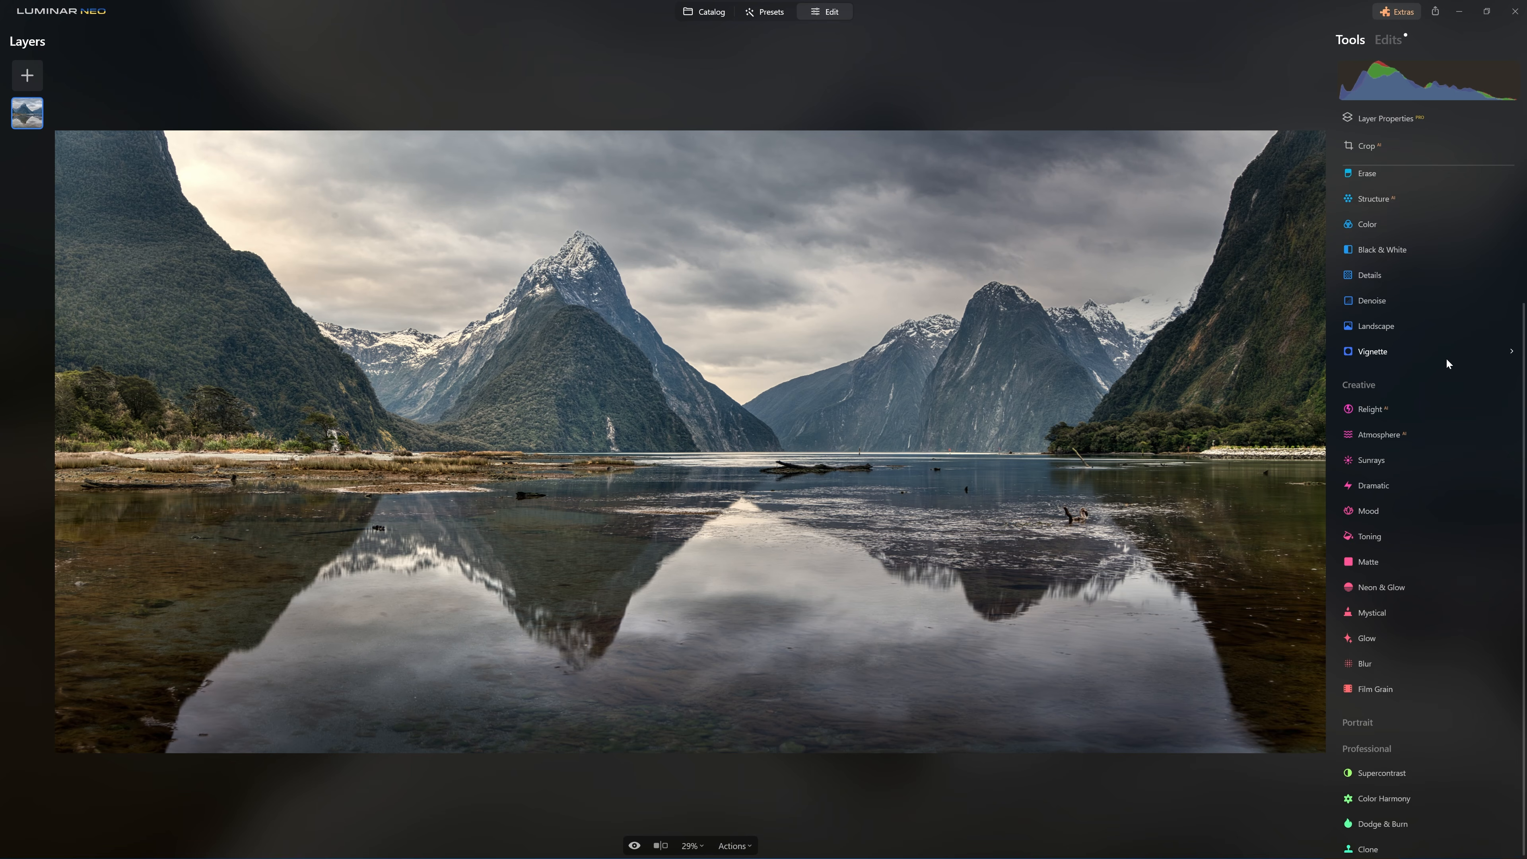
click(1401, 842)
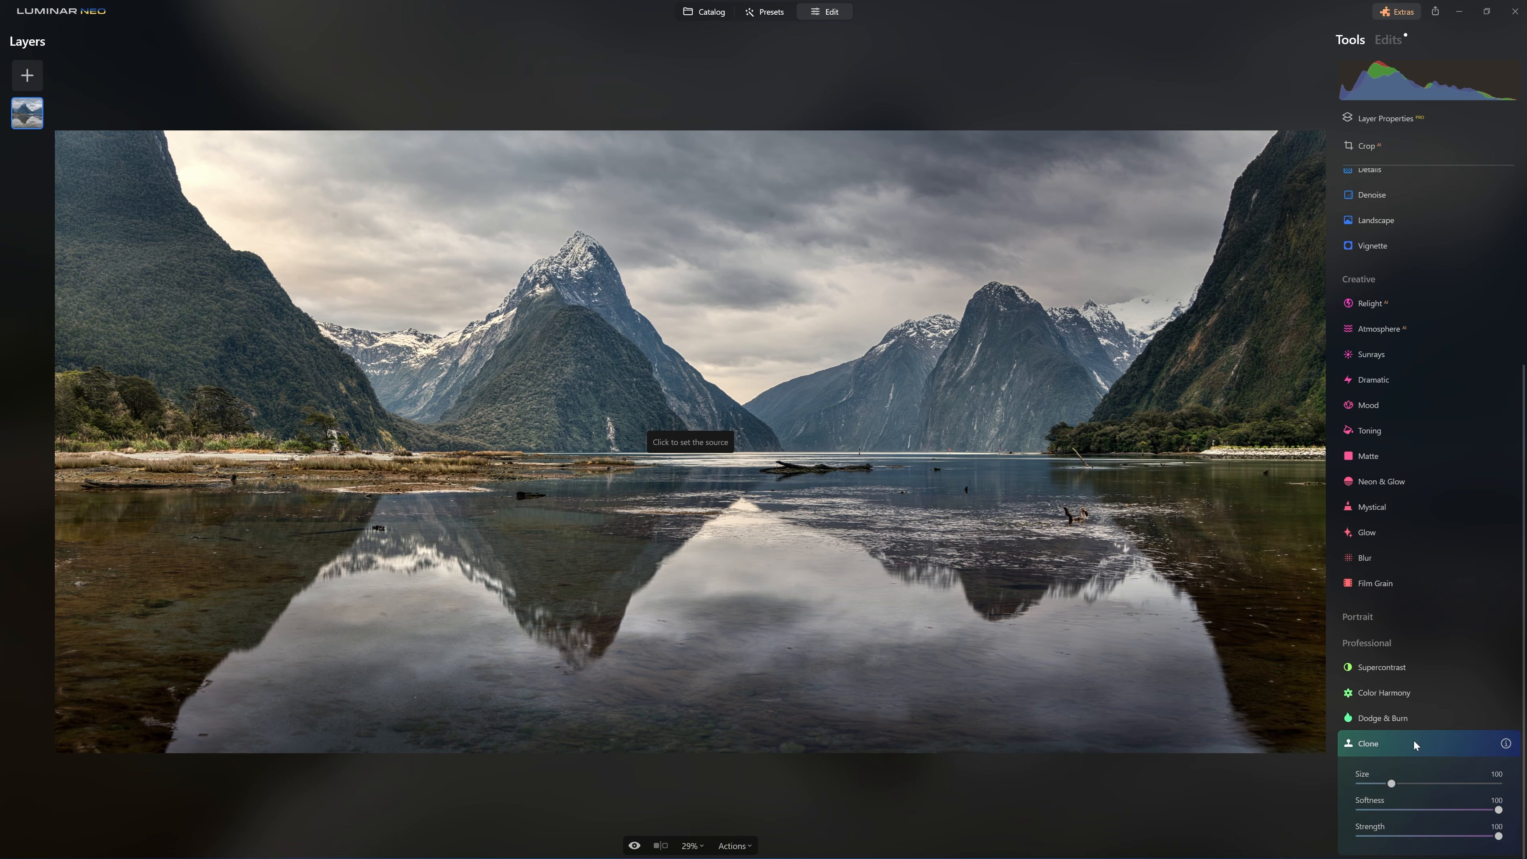
scroll(1312, 515, up, 2)
scroll(1311, 515, up, 3)
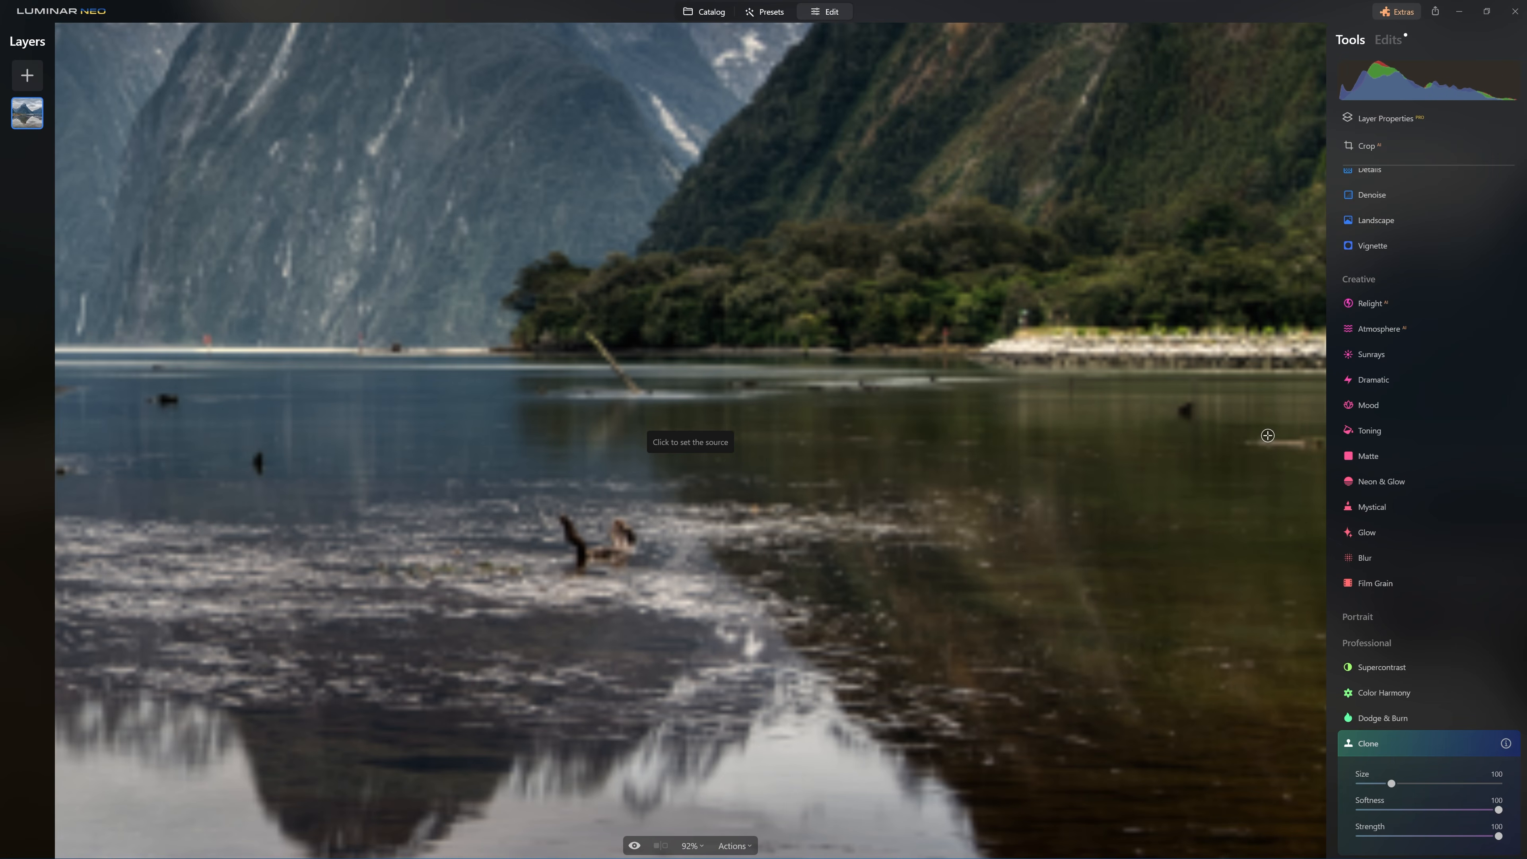
click(1230, 481)
scroll(1256, 442, down, 5)
scroll(1256, 442, up, 2)
drag(1266, 442, 1337, 439)
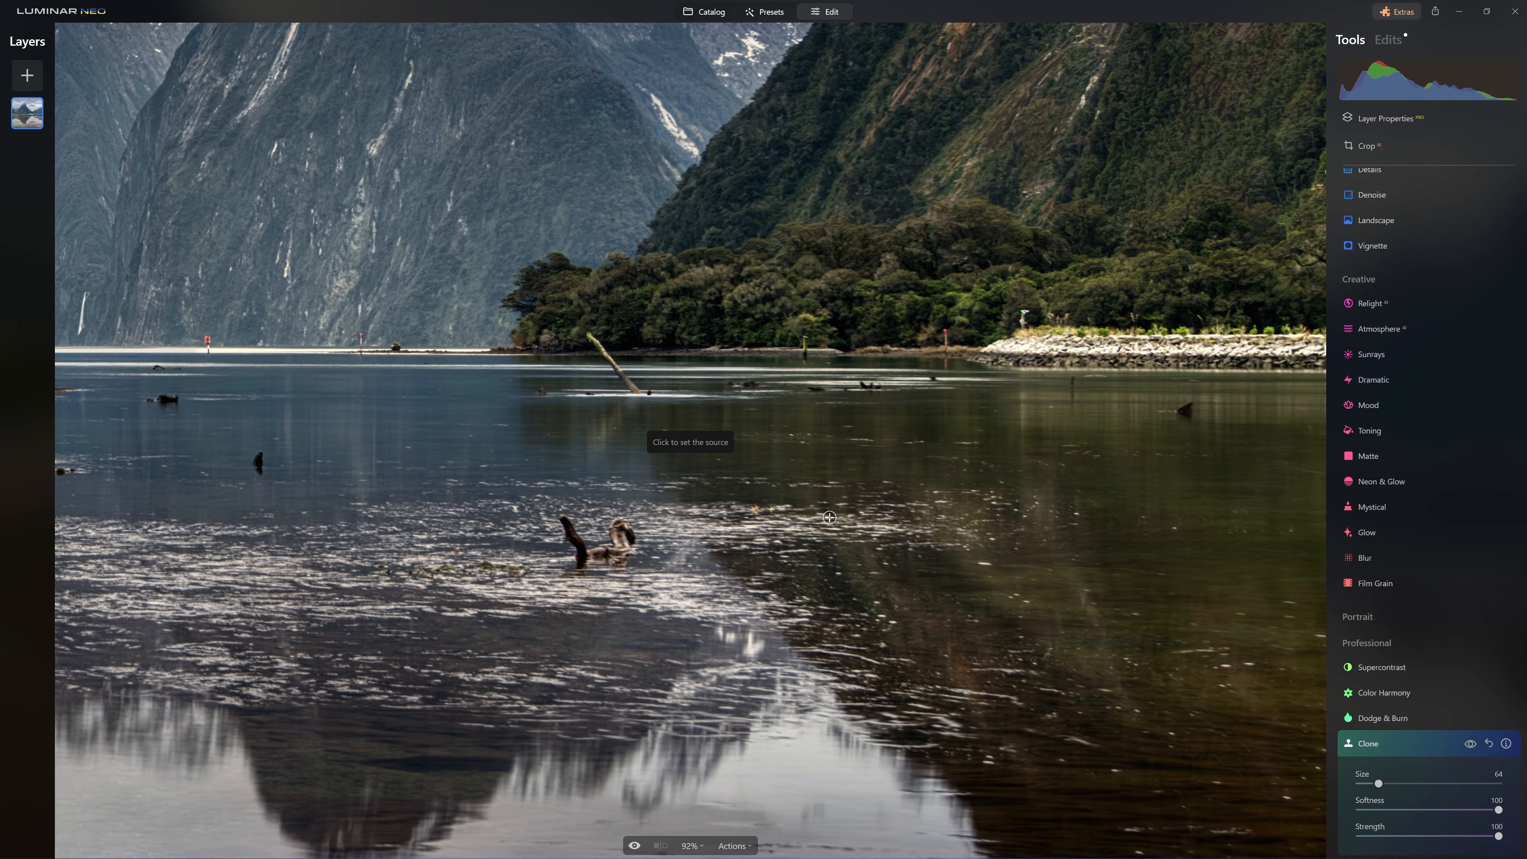
alt+click(733, 552)
mouse_move(632, 551)
mouse_down()
mouse_move(579, 547)
mouse_move(624, 539)
mouse_move(566, 521)
mouse_up()
alt+click(663, 526)
alt+click(1131, 409)
click(1184, 410)
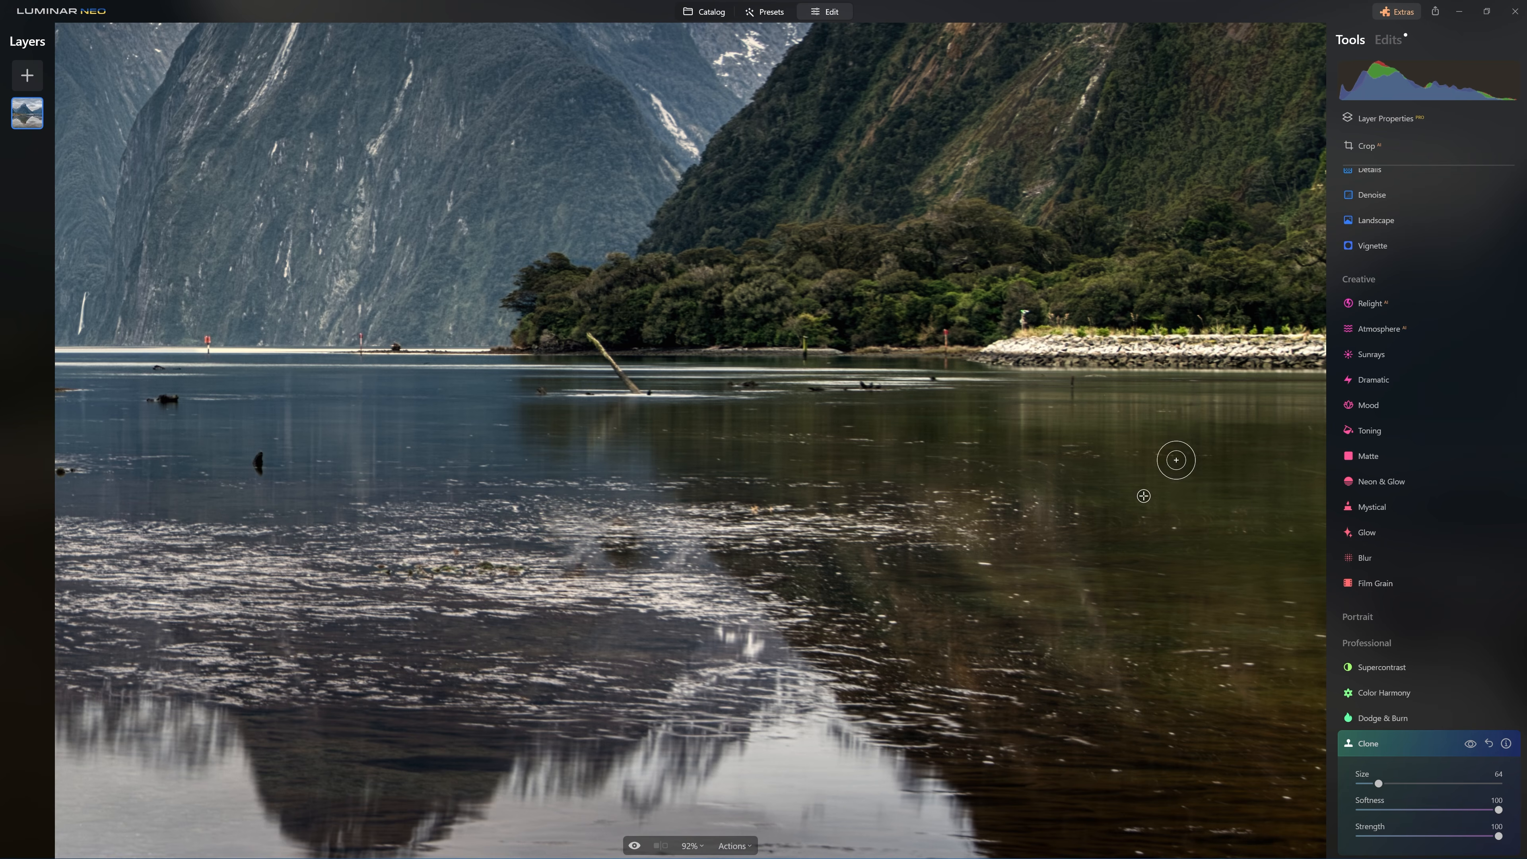
Step: Clone nearby water over small floating debris across the lake, resampling clean sources and reducing the brush size to 40
drag(1230, 725, 1274, 610)
alt+click(1202, 747)
drag(1254, 801, 1243, 496)
click(1182, 634)
drag(1197, 634, 1116, 638)
drag(568, 625, 855, 620)
drag(807, 552, 797, 551)
alt+click(1025, 446)
drag(1022, 429, 991, 419)
drag(636, 593, 1175, 597)
drag(586, 555, 1026, 555)
alt+click(624, 557)
drag(685, 490, 619, 493)
alt+click(599, 449)
mouse_move(545, 455)
mouse_down()
mouse_move(529, 453)
mouse_move(1171, 449)
mouse_up()
alt+click(876, 645)
drag(889, 622, 855, 588)
drag(614, 542, 1075, 586)
alt+click(777, 234)
drag(748, 203, 775, 208)
drag(300, 707, 858, 663)
alt+click(842, 784)
drag(788, 804, 776, 804)
drag(457, 384, 472, 461)
alt+click(423, 447)
drag(391, 411, 414, 413)
alt+click(794, 350)
drag(754, 269, 772, 270)
drag(490, 440, 517, 363)
drag(671, 775, 600, 750)
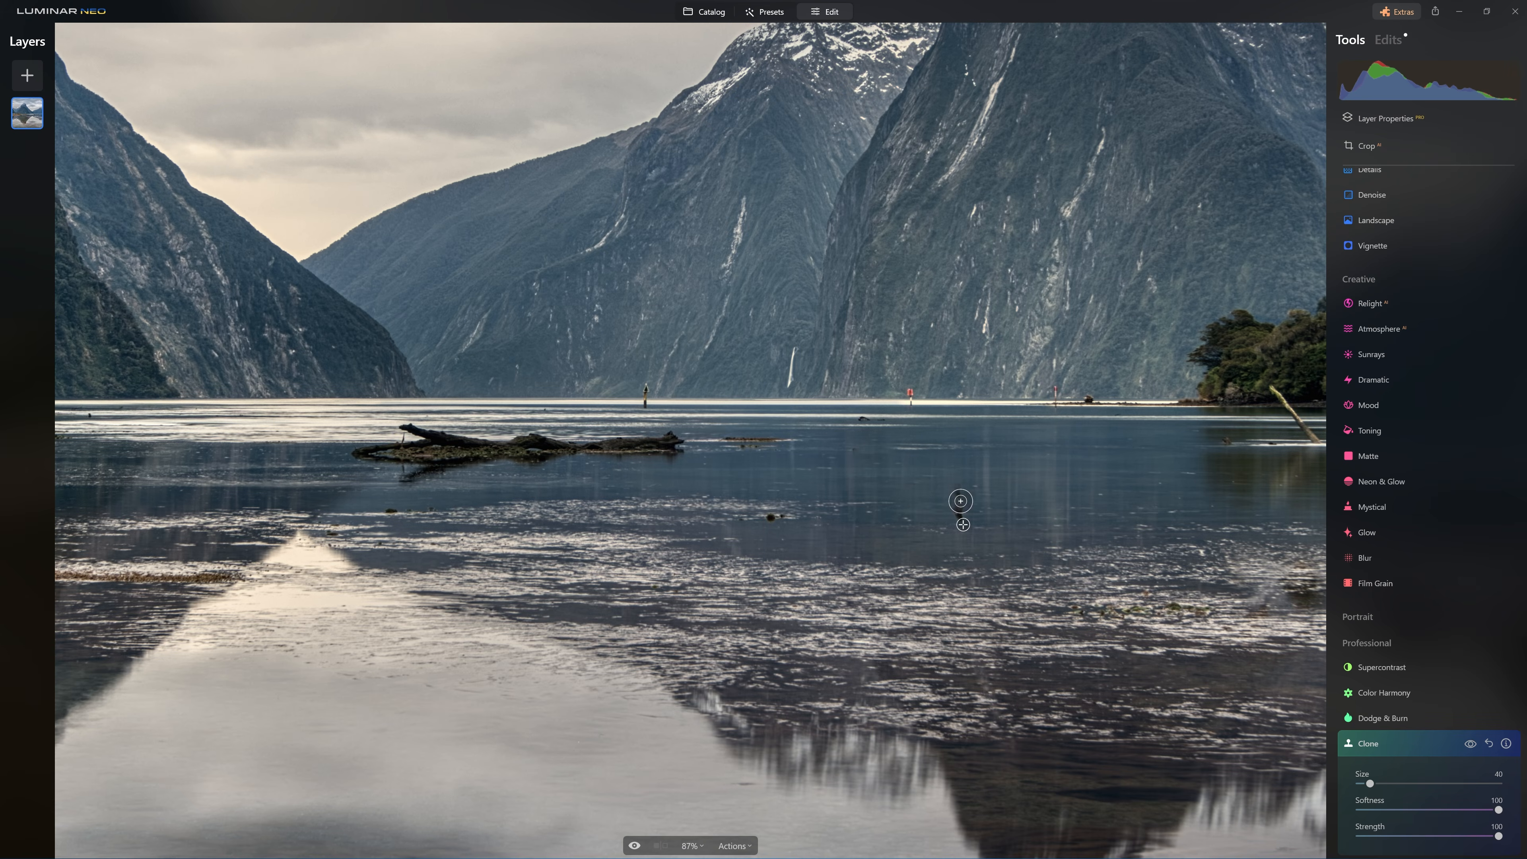
Step: Clone water over the small dark stumps in the middle of the lake and other remaining debris, reducing the brush size to 22
drag(960, 500, 959, 515)
click(952, 519)
click(772, 517)
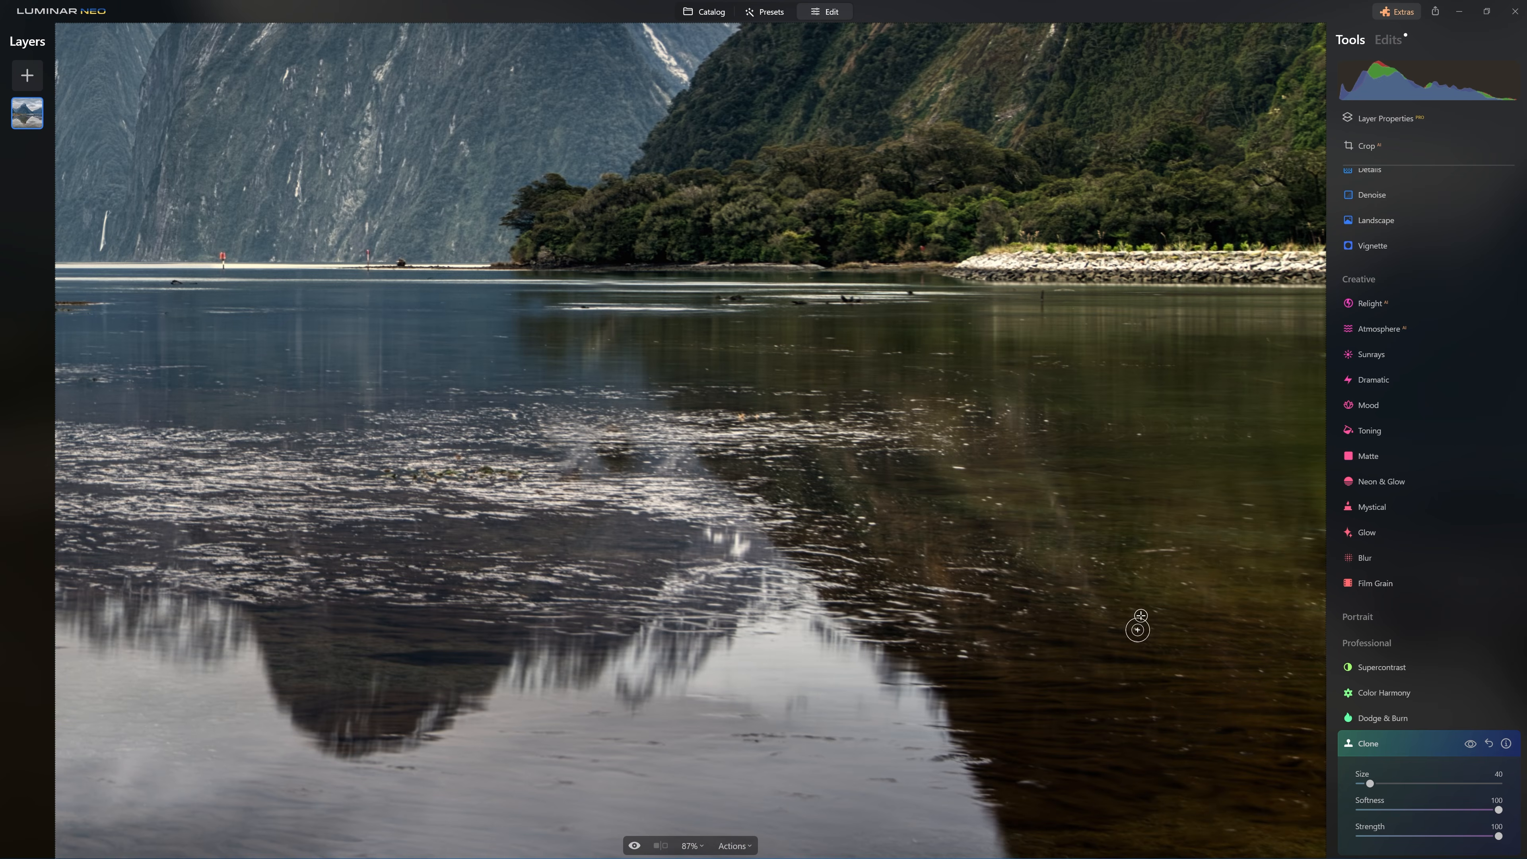
drag(1497, 836, 1446, 835)
mouse_move(297, 302)
mouse_down()
mouse_move(216, 304)
mouse_move(292, 372)
mouse_up()
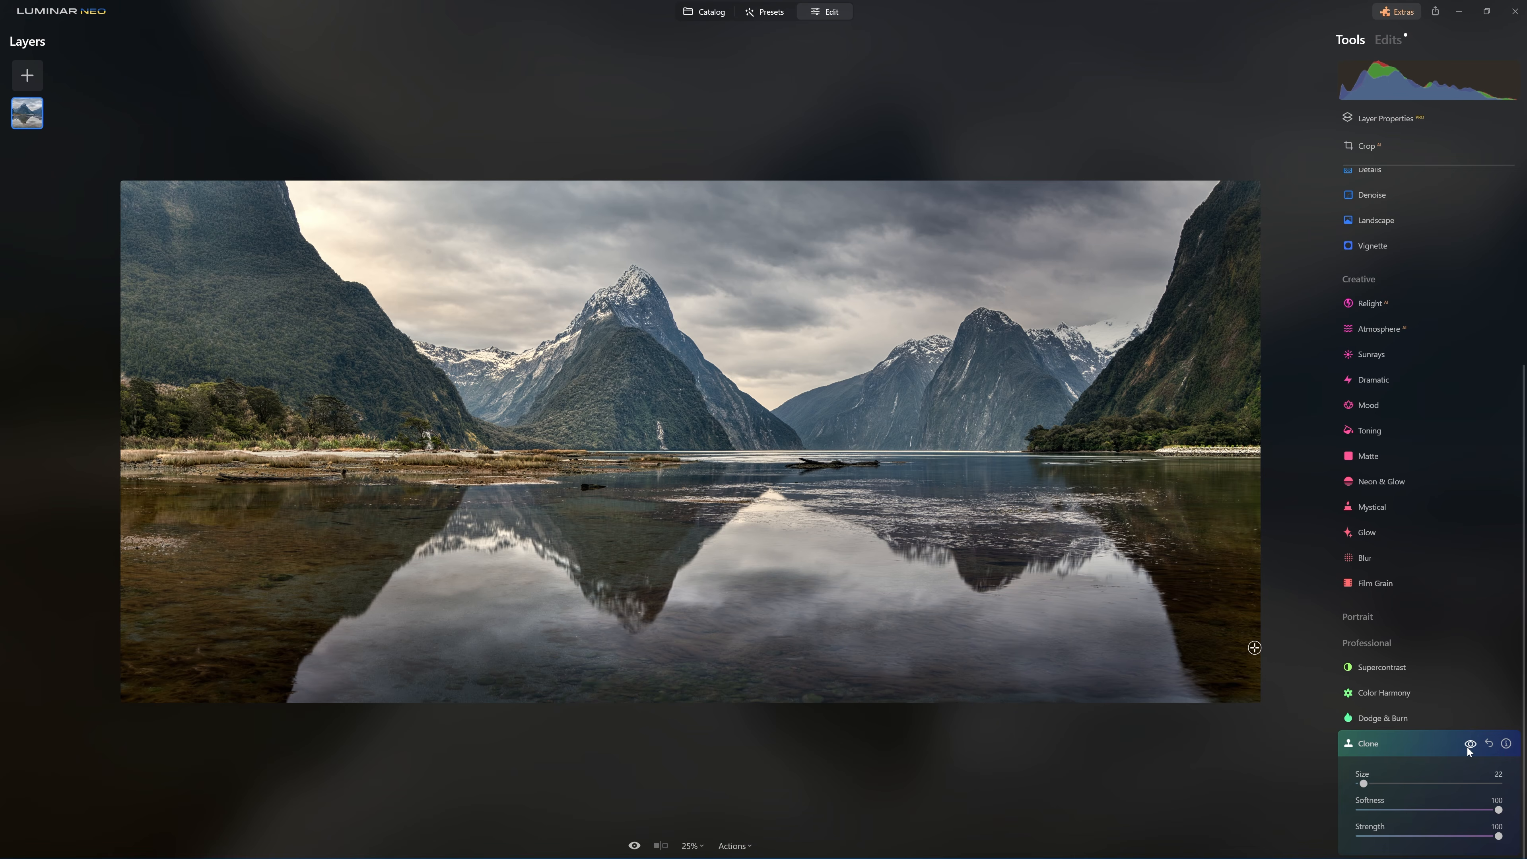
Step: Compare the lake with the Clone retouching off and on
click(1467, 747)
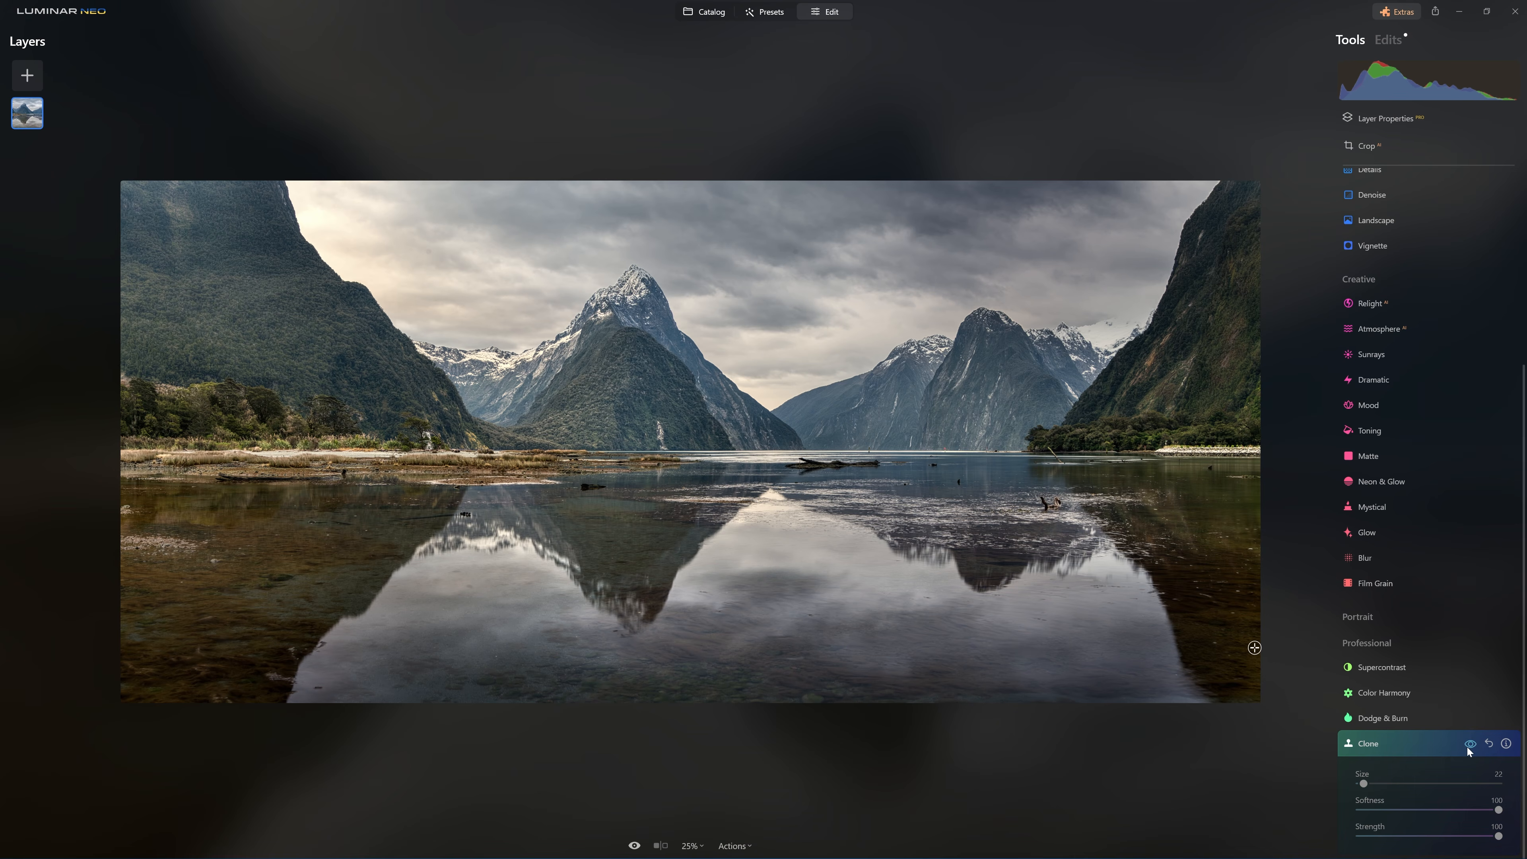
click(1466, 747)
click(1467, 747)
click(1467, 747)
click(1467, 747)
click(1467, 747)
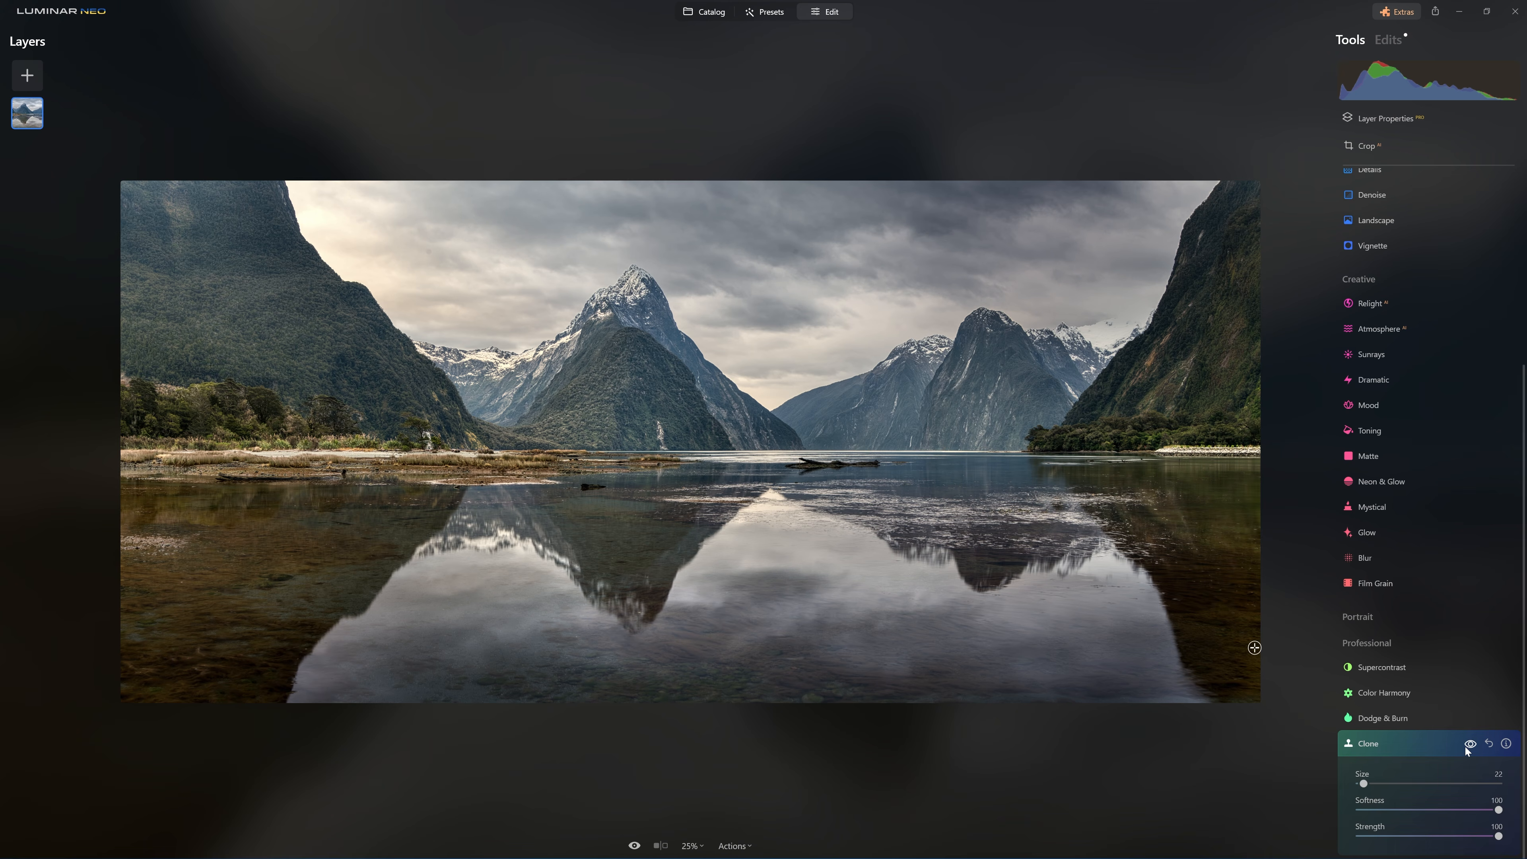
click(1467, 747)
click(1467, 748)
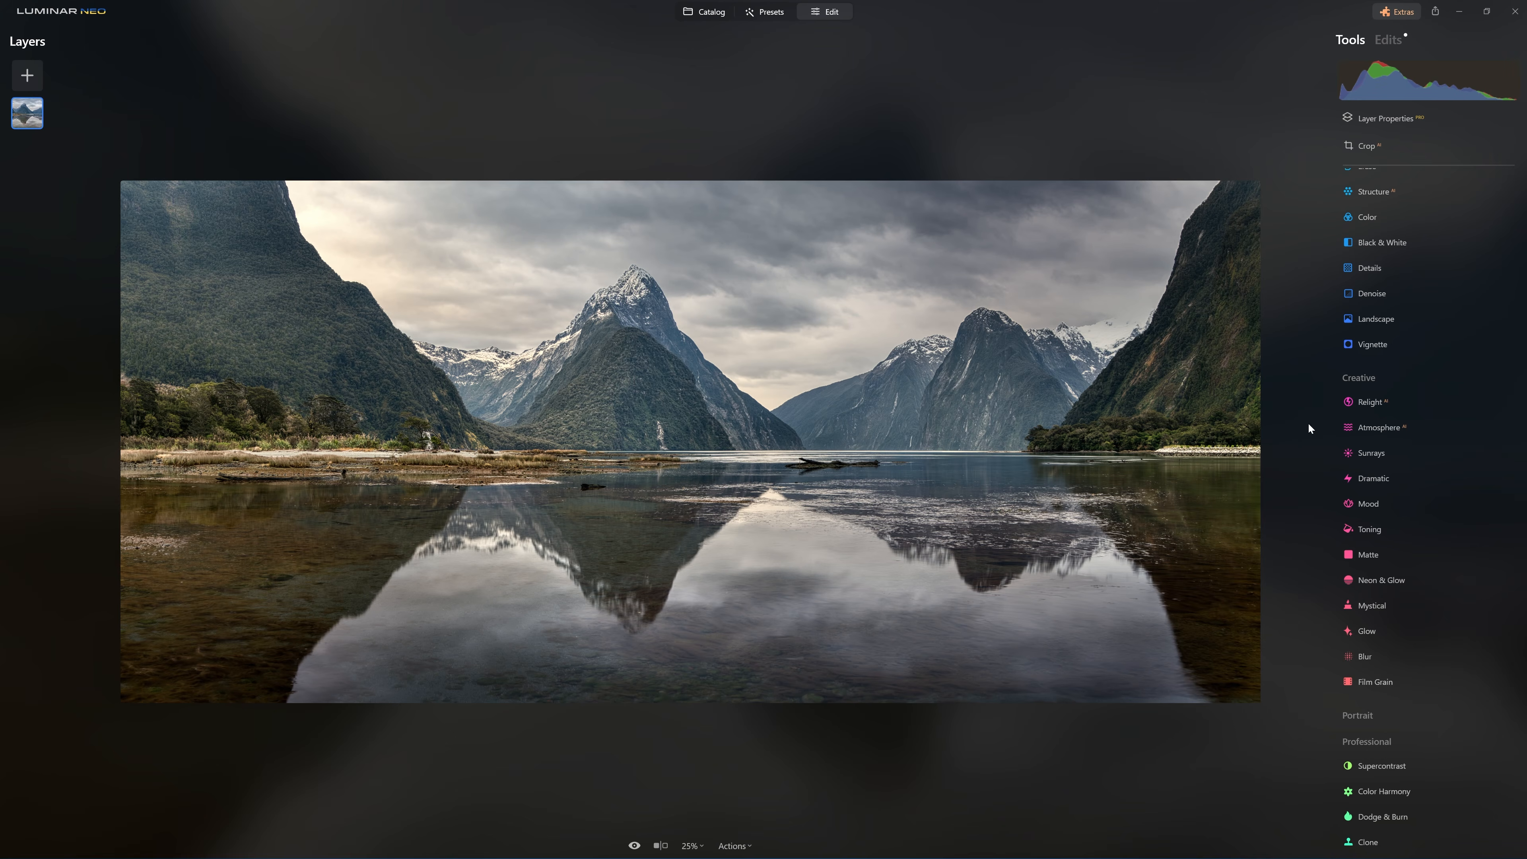
Step: Add an Atmosphere effect with Fog at Amount 100, and switch it to Layered Fog with Depth 100
click(1363, 426)
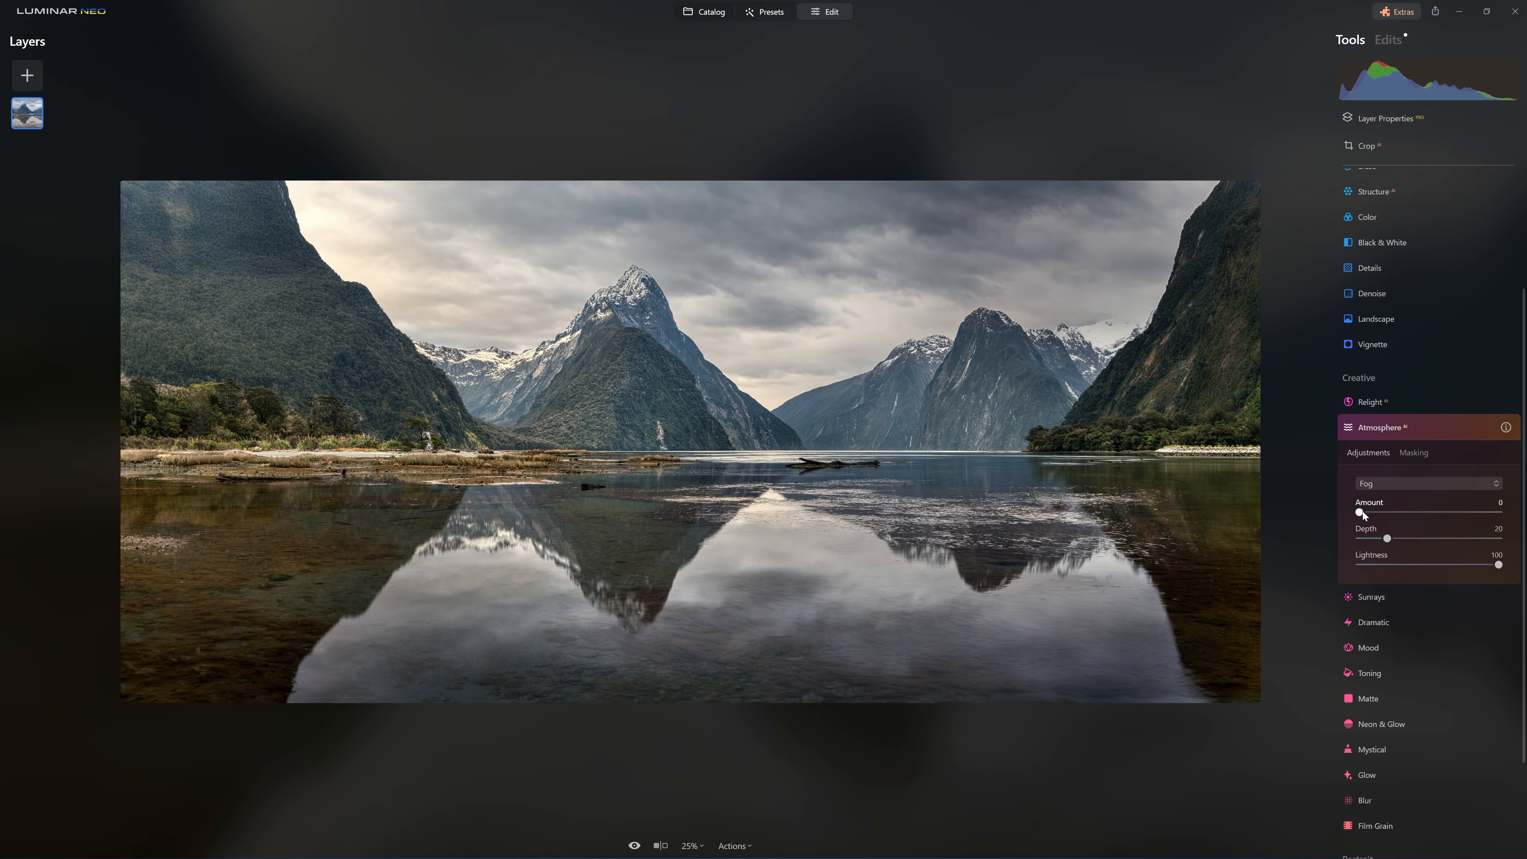
drag(1501, 507, 1508, 509)
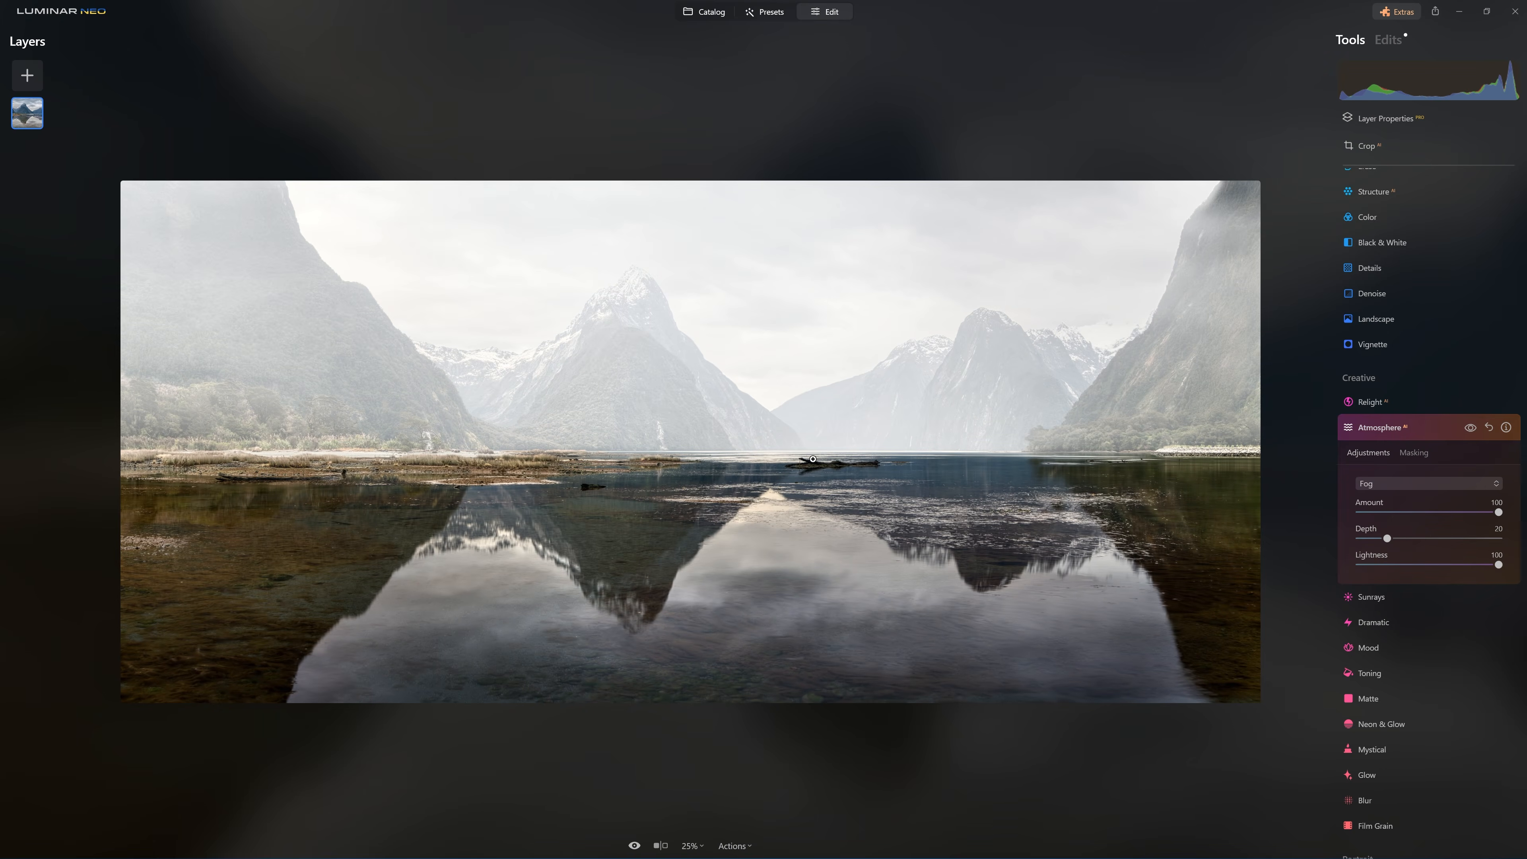
click(1440, 485)
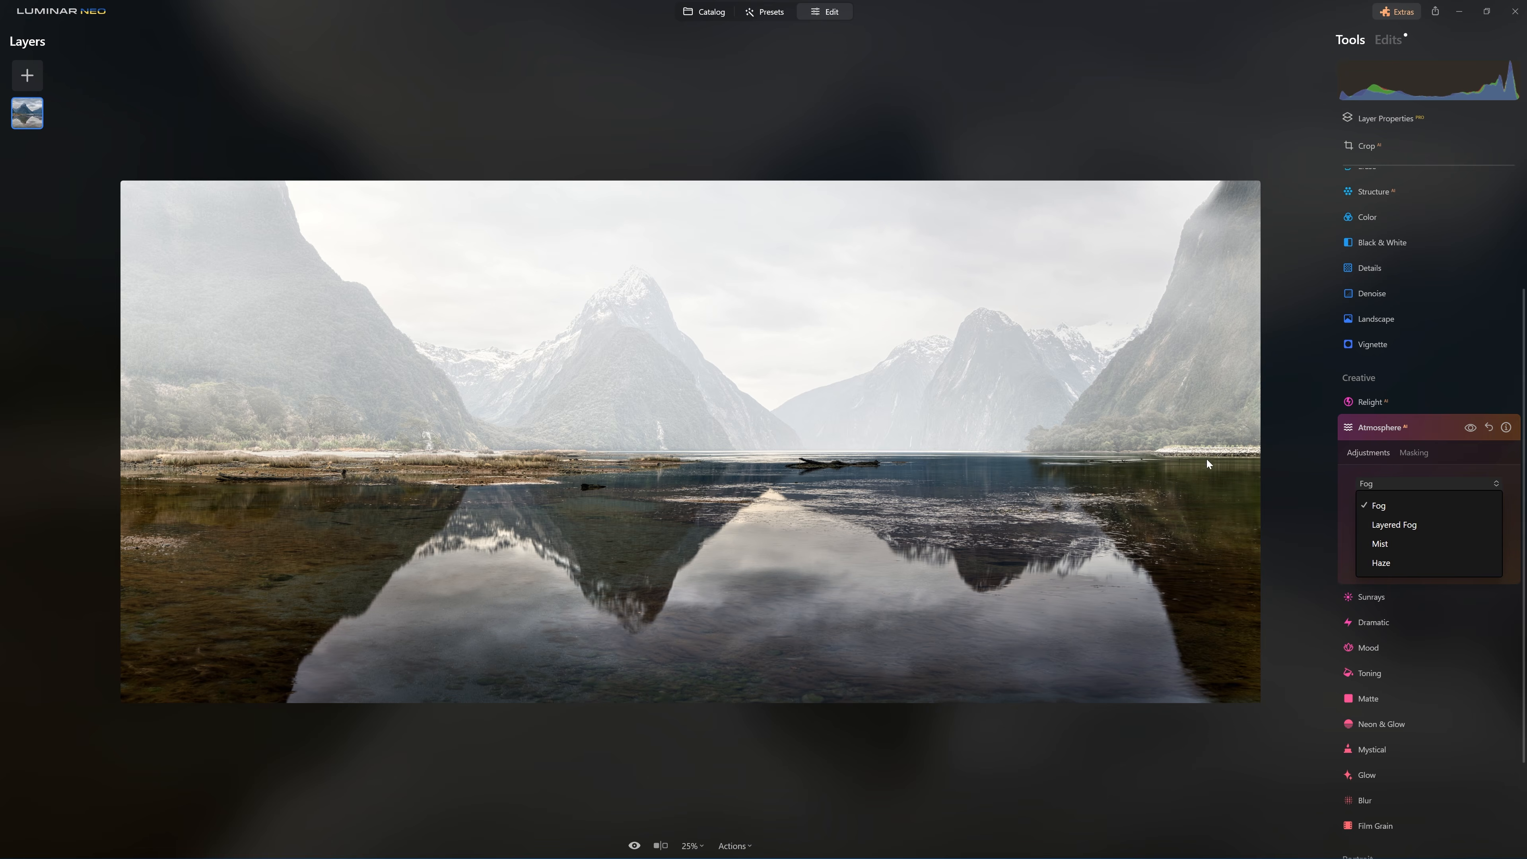
click(1389, 524)
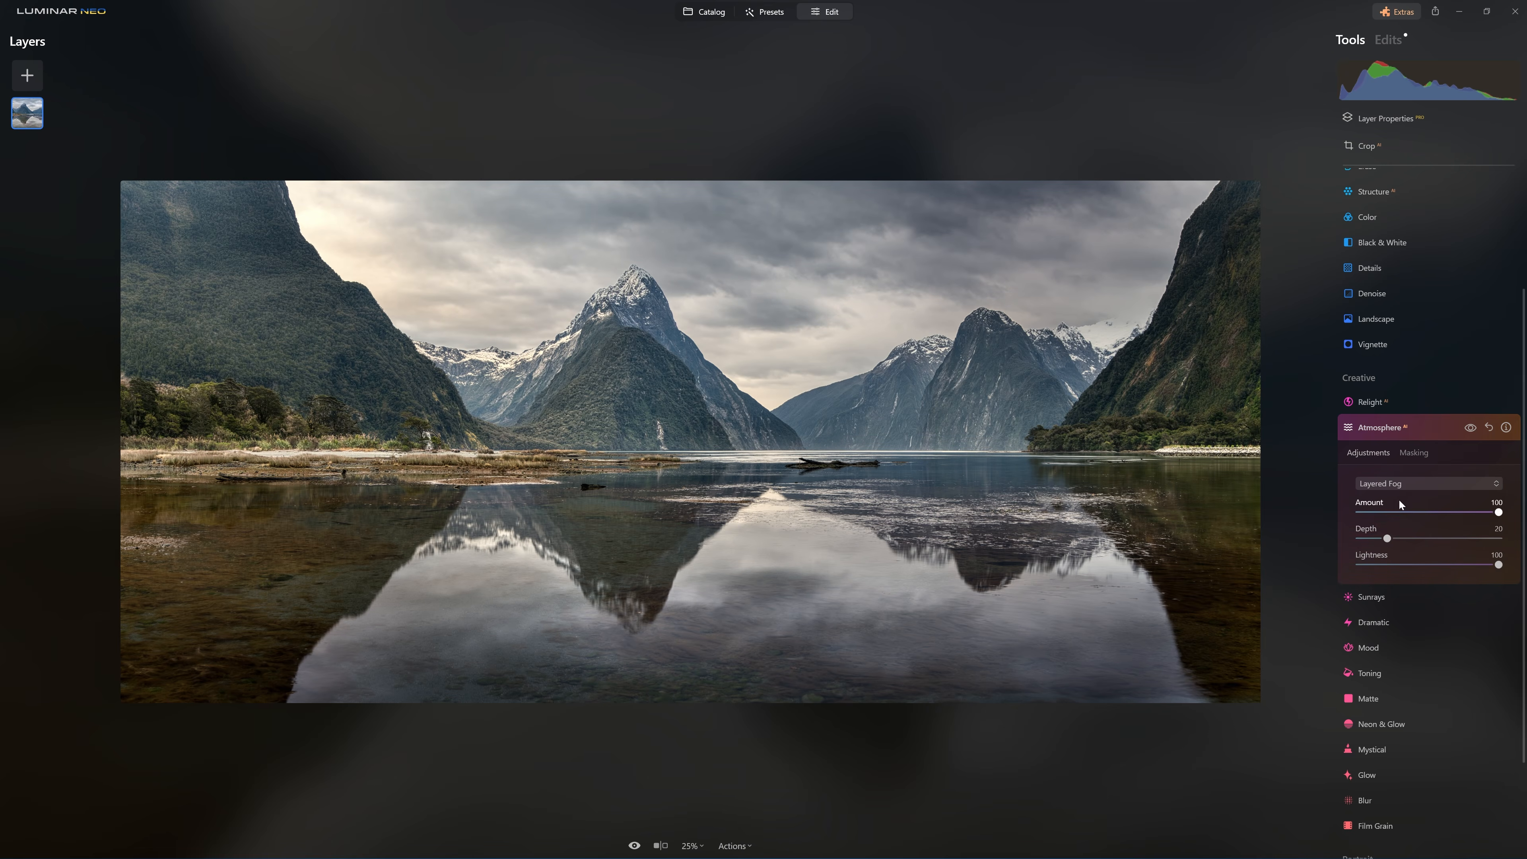
click(1470, 429)
drag(1386, 540, 1512, 548)
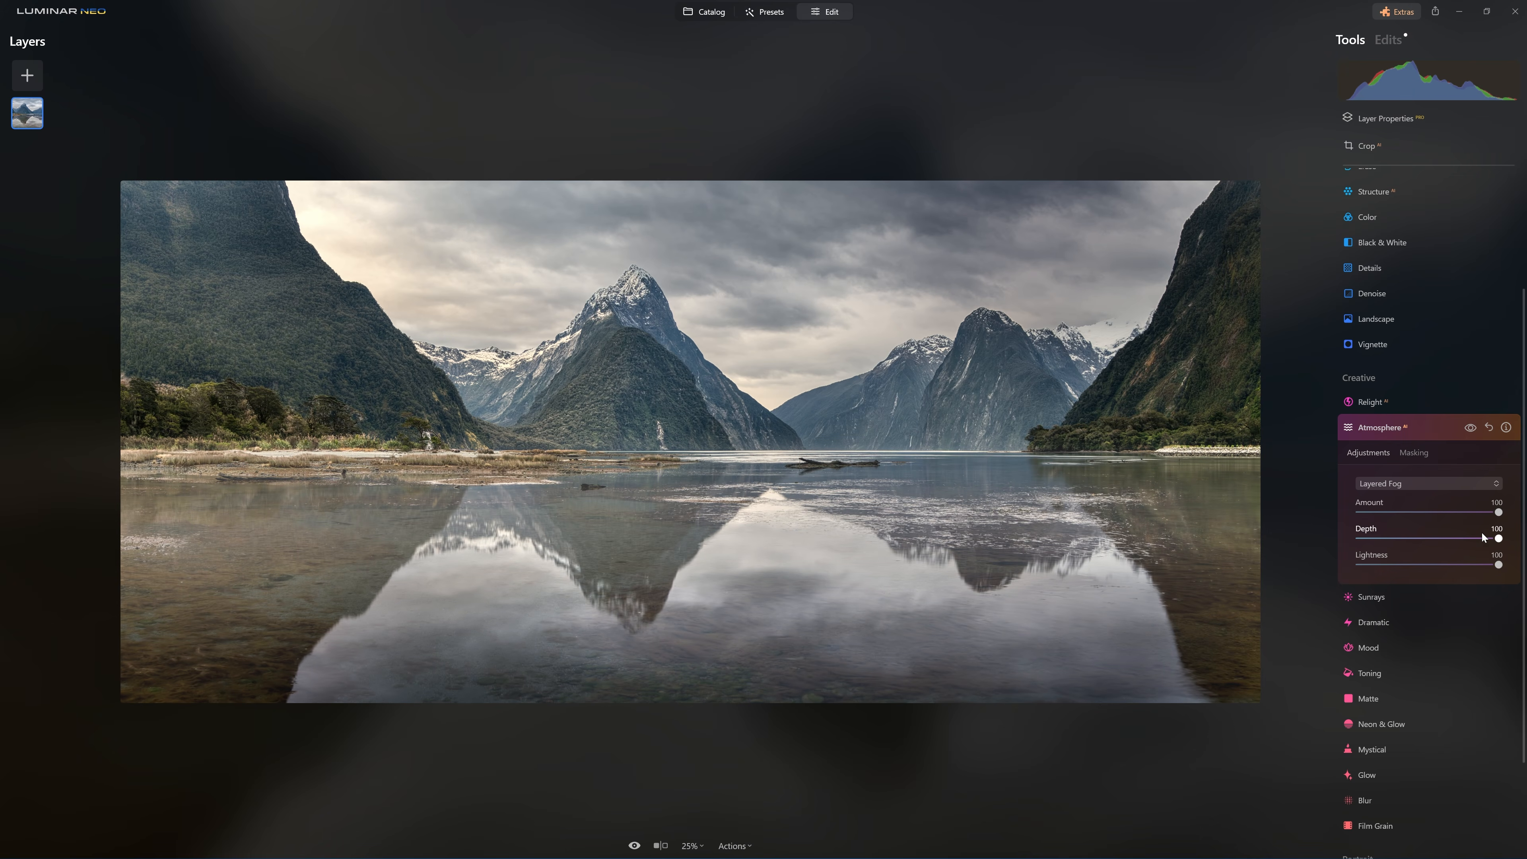
Step: Try the Mist type, change the atmosphere to Haze at Amount 100, and compare the effect off and on
click(1448, 482)
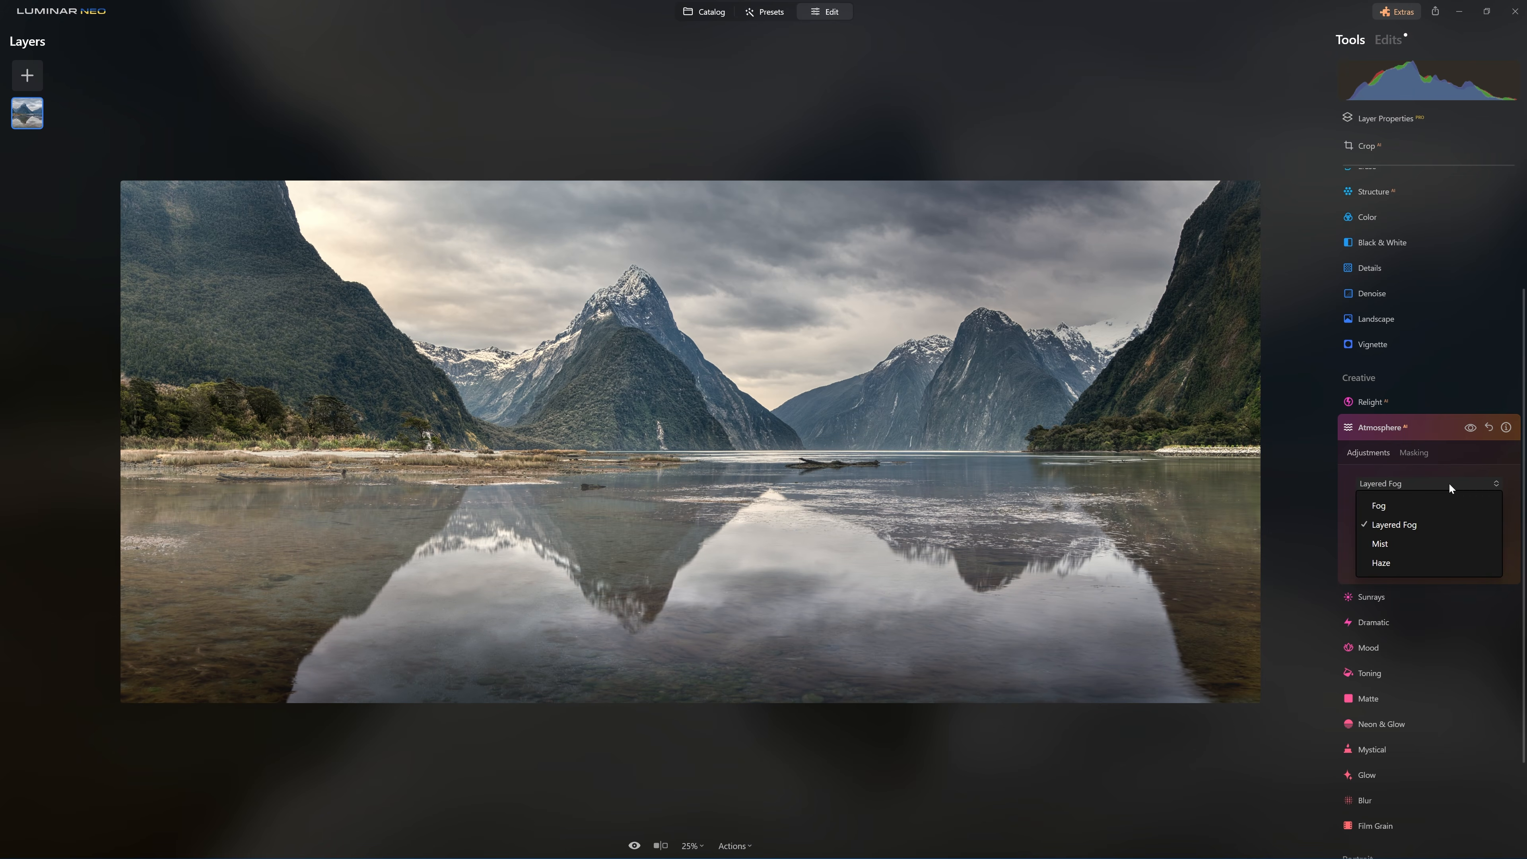
click(1434, 543)
click(1400, 485)
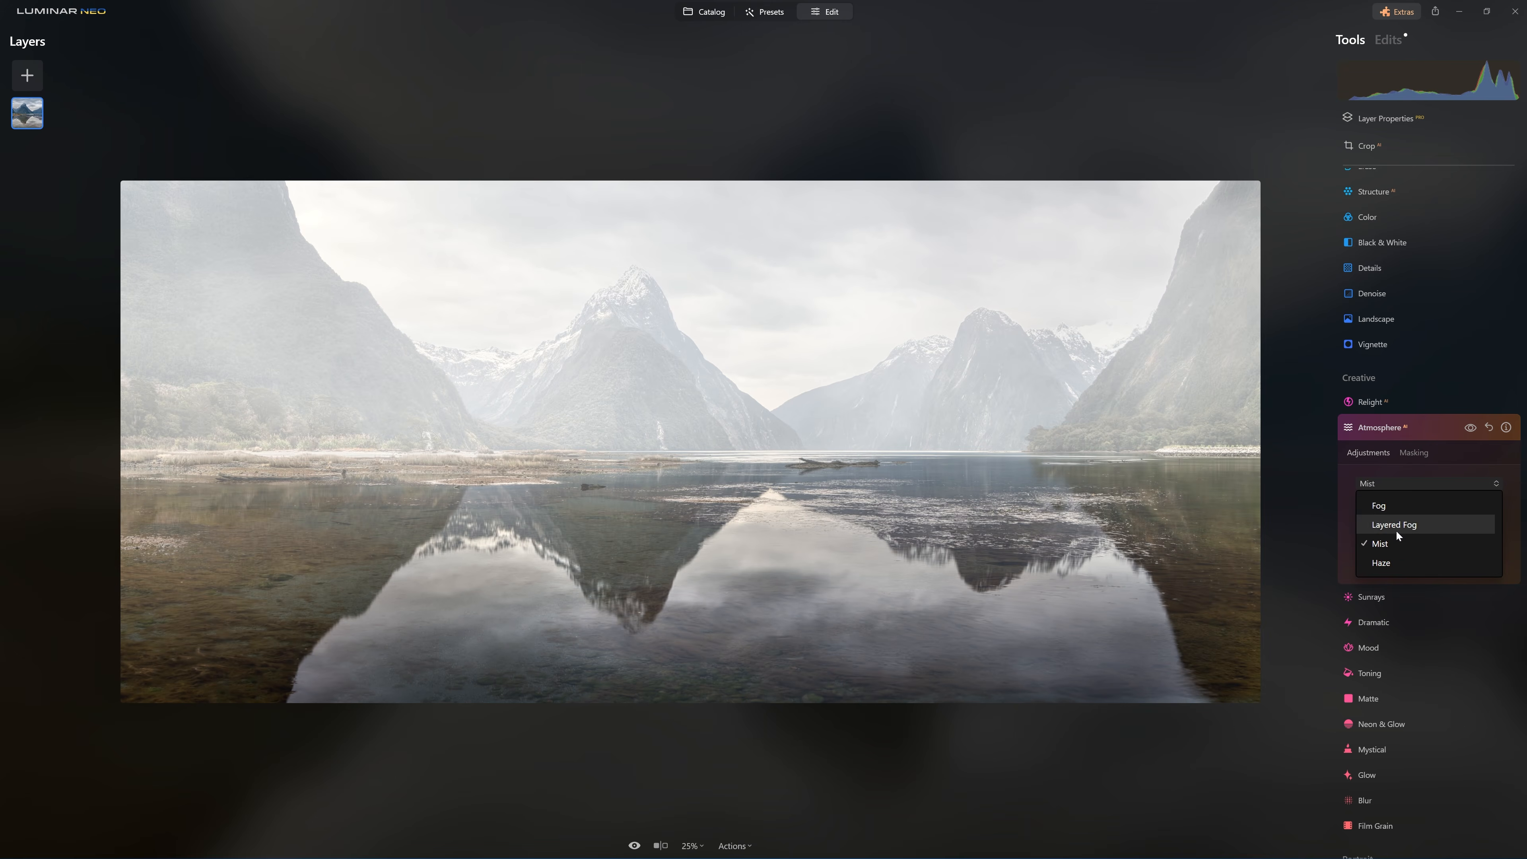
click(1399, 561)
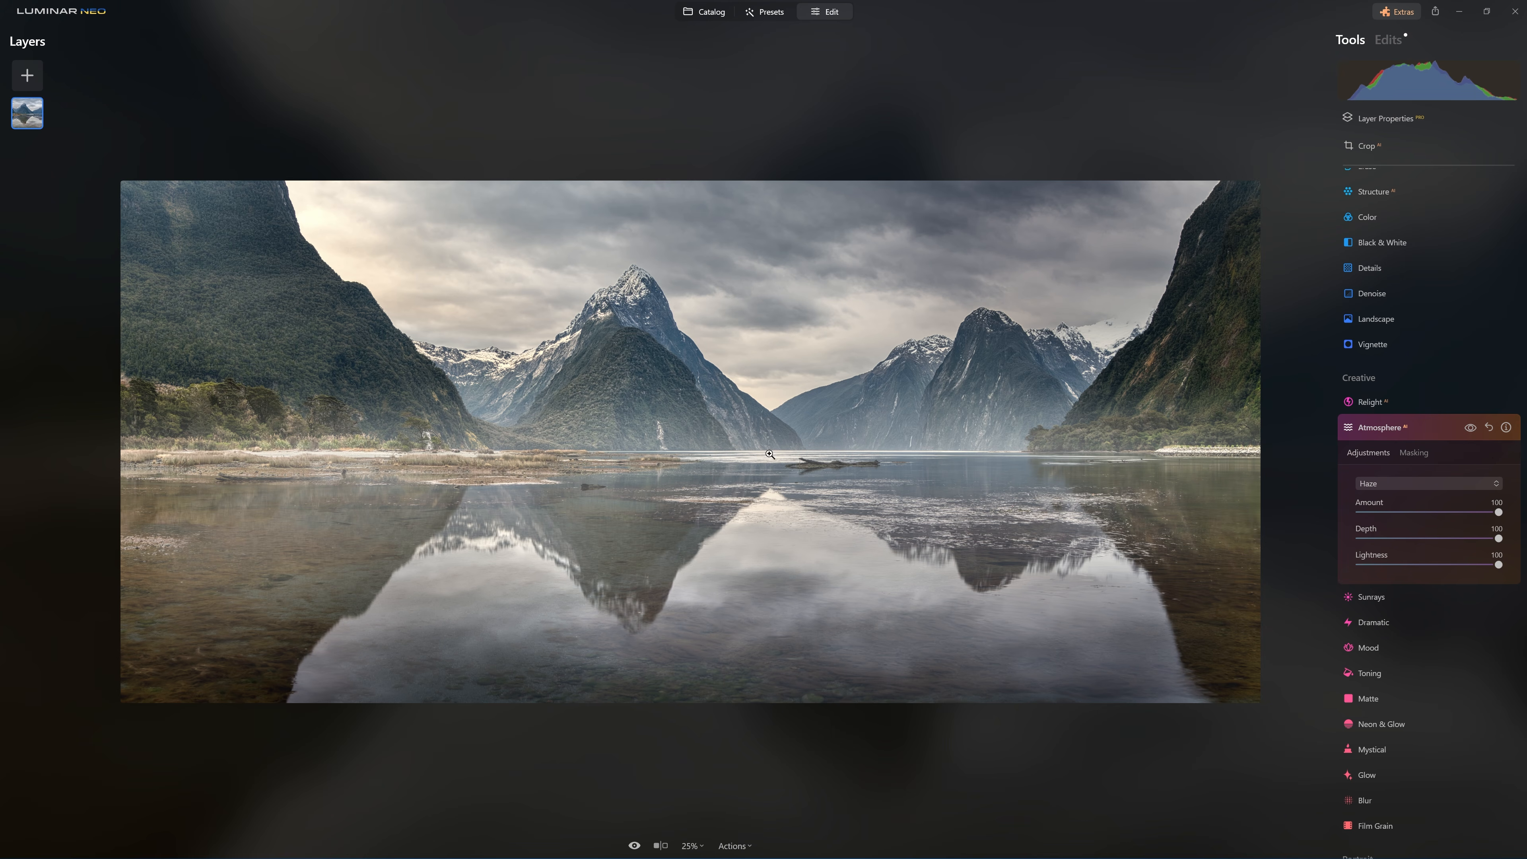
click(1470, 427)
click(1470, 427)
click(1476, 430)
click(1476, 431)
mouse_move(1492, 511)
mouse_down()
mouse_move(1436, 513)
mouse_move(1516, 513)
mouse_up()
Step: Mask the haze with a size 400 brush at strength 49, painting along the shoreline and across the water just below it
click(1412, 452)
scroll(1411, 456, down, 2)
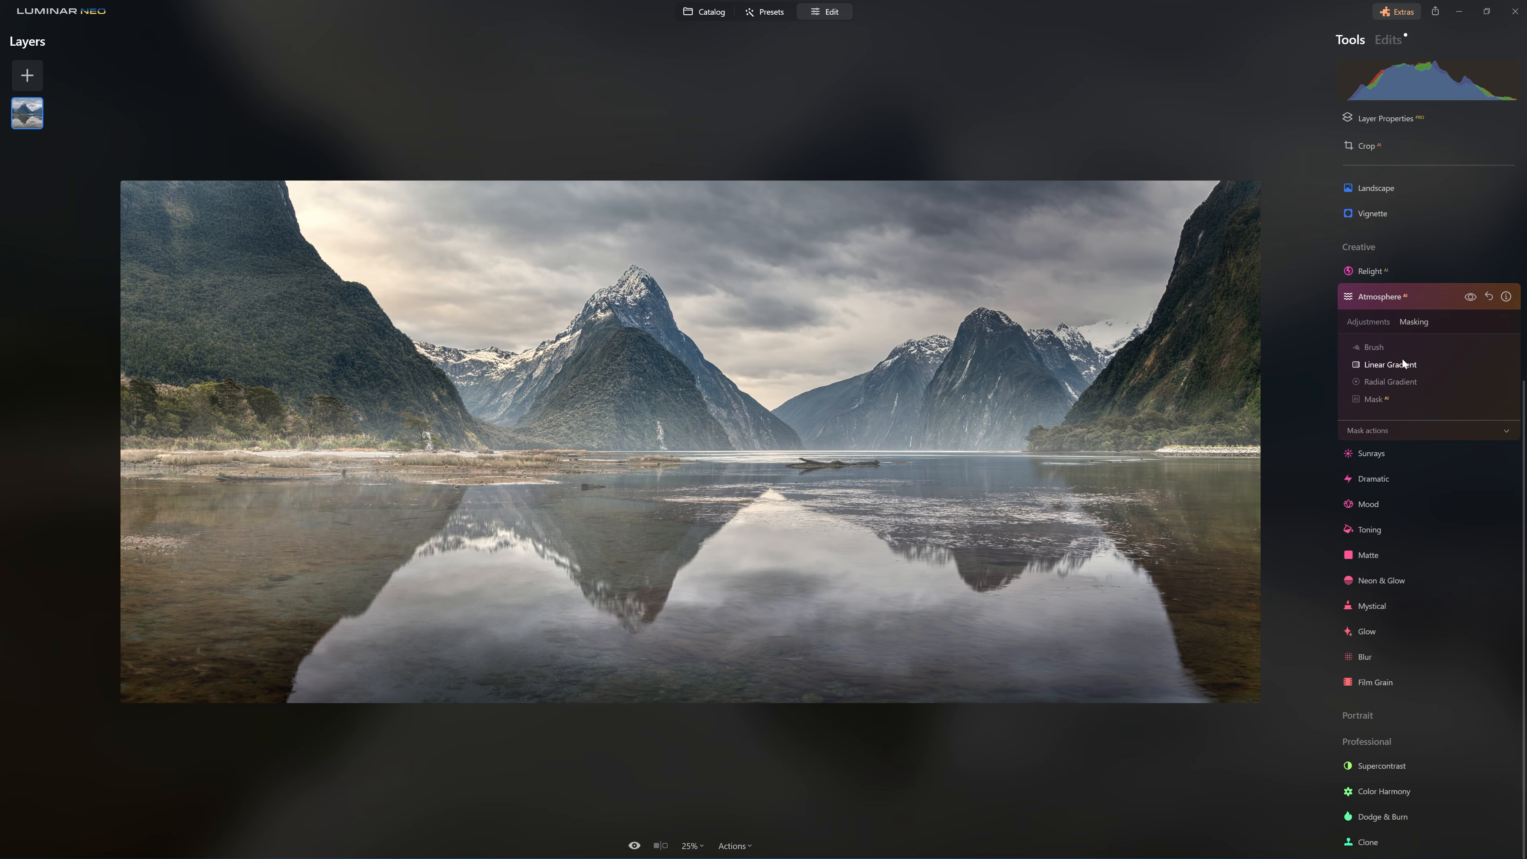
click(1381, 349)
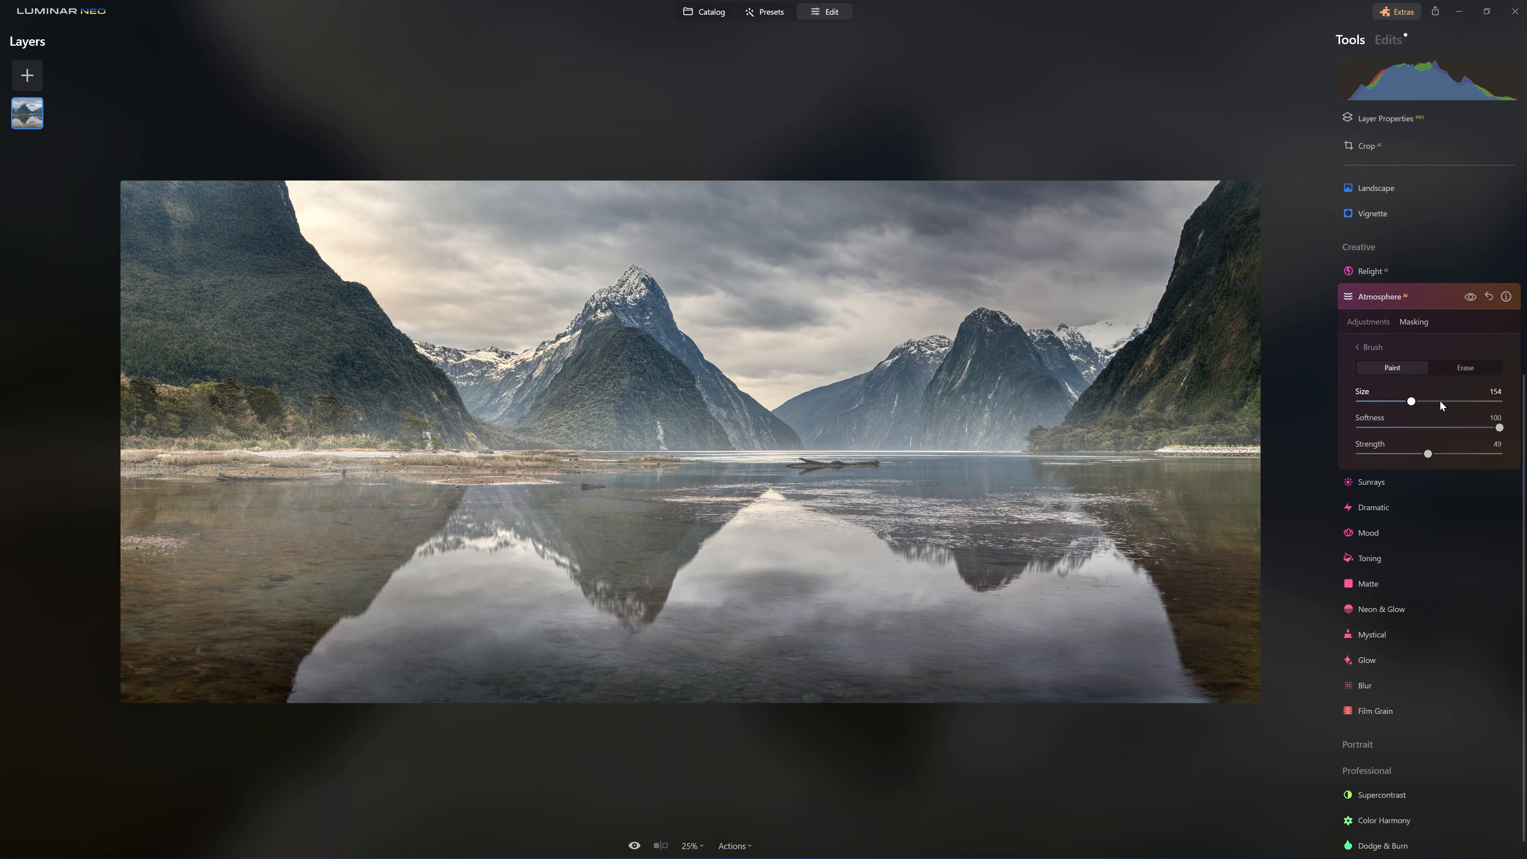
drag(1428, 401, 1499, 401)
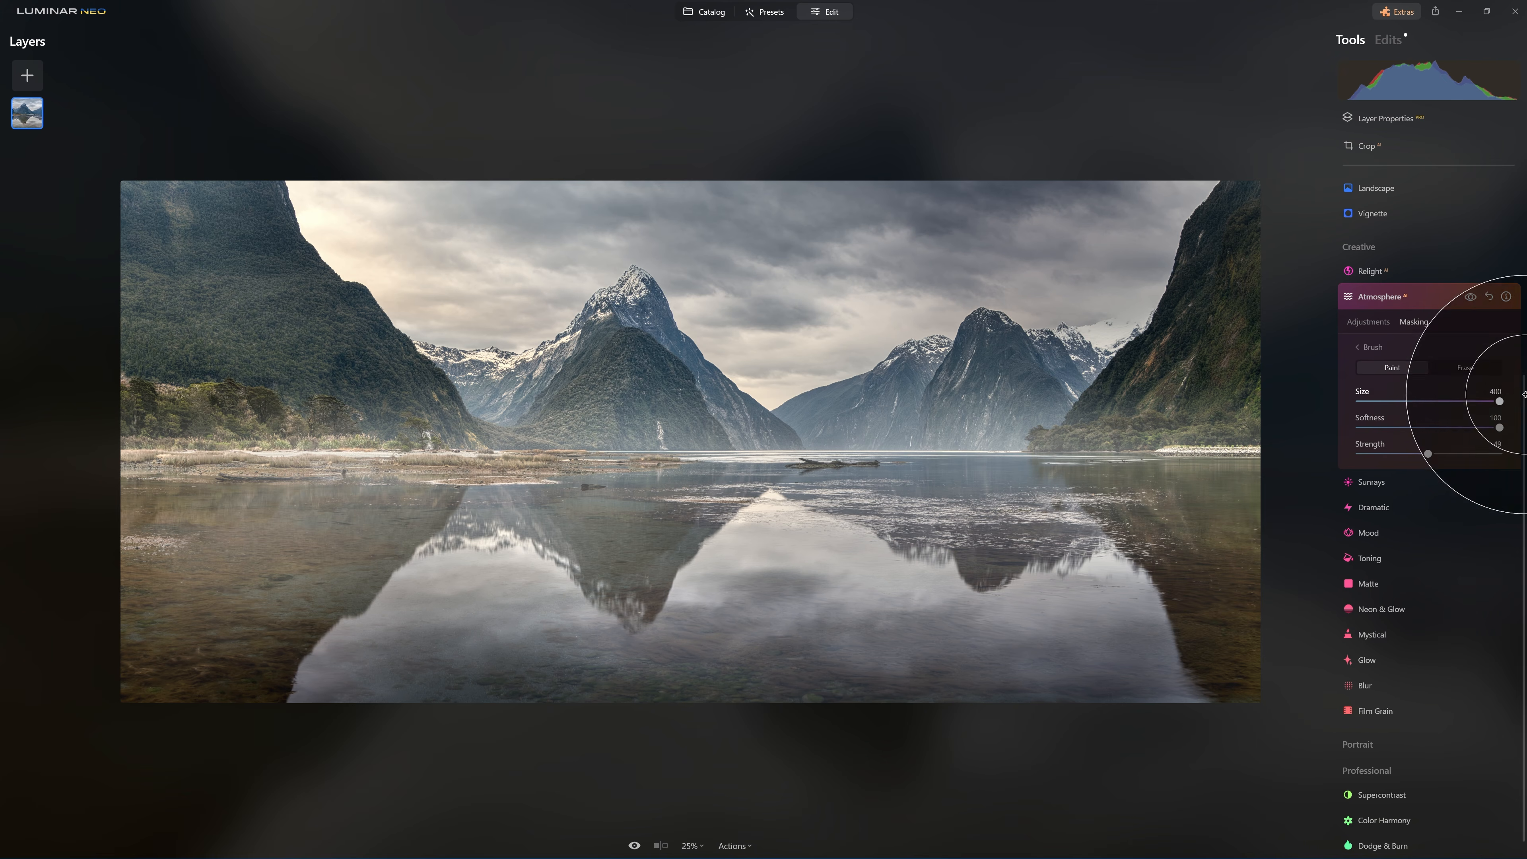
mouse_move(1226, 453)
mouse_down()
mouse_move(1049, 463)
mouse_move(834, 436)
mouse_move(596, 437)
mouse_move(35, 460)
mouse_up()
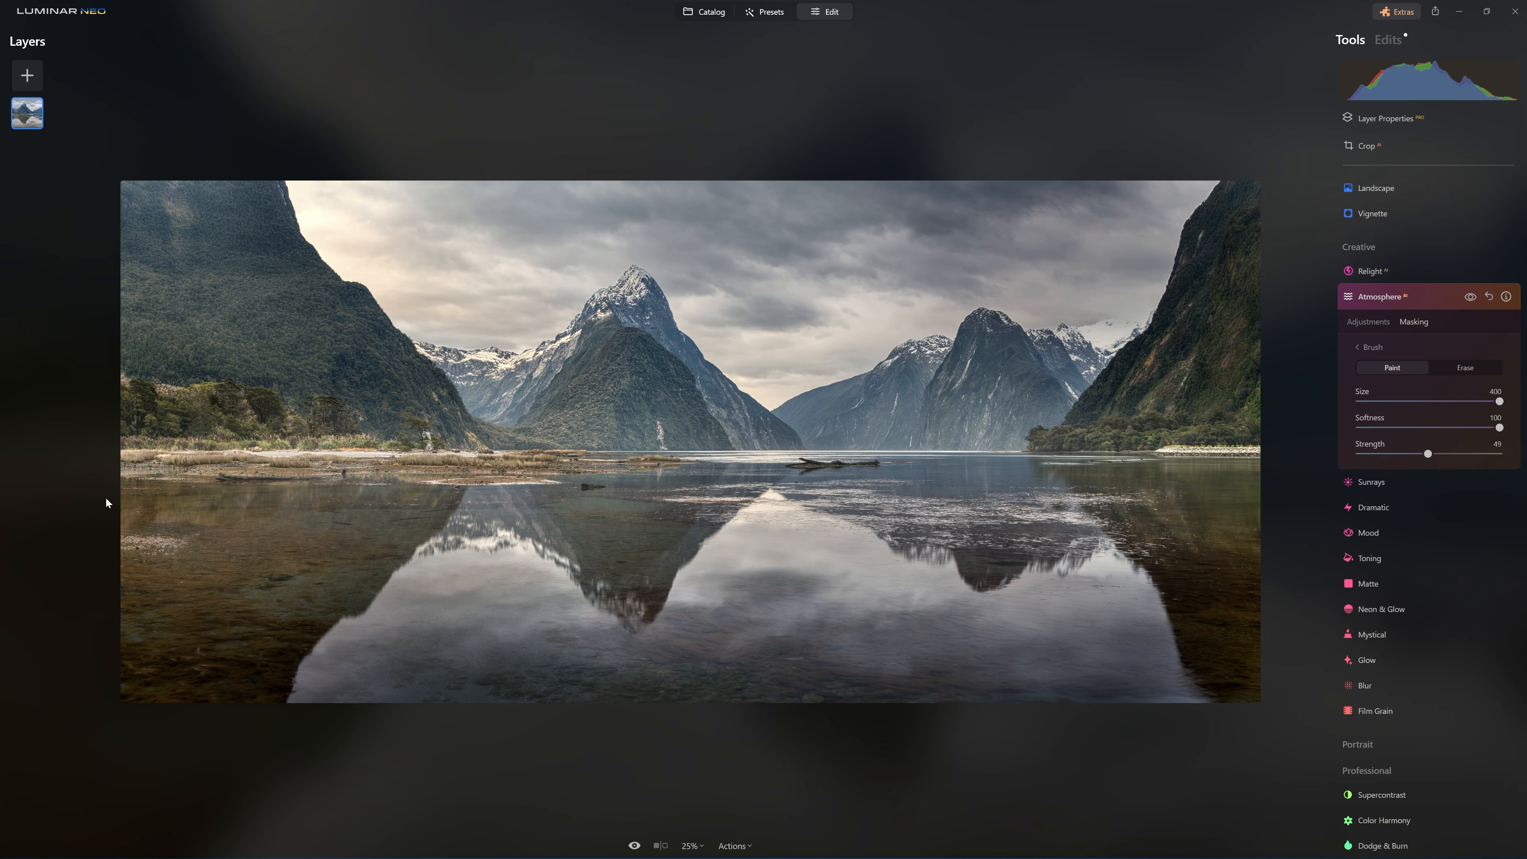
mouse_move(137, 512)
mouse_down()
mouse_move(551, 540)
mouse_move(950, 513)
mouse_move(980, 528)
mouse_move(976, 545)
mouse_move(1345, 523)
mouse_up()
Step: Compare the panorama with the masked Atmosphere haze off and on
click(1473, 297)
click(1473, 297)
click(1472, 297)
click(1472, 297)
click(1467, 298)
click(1467, 298)
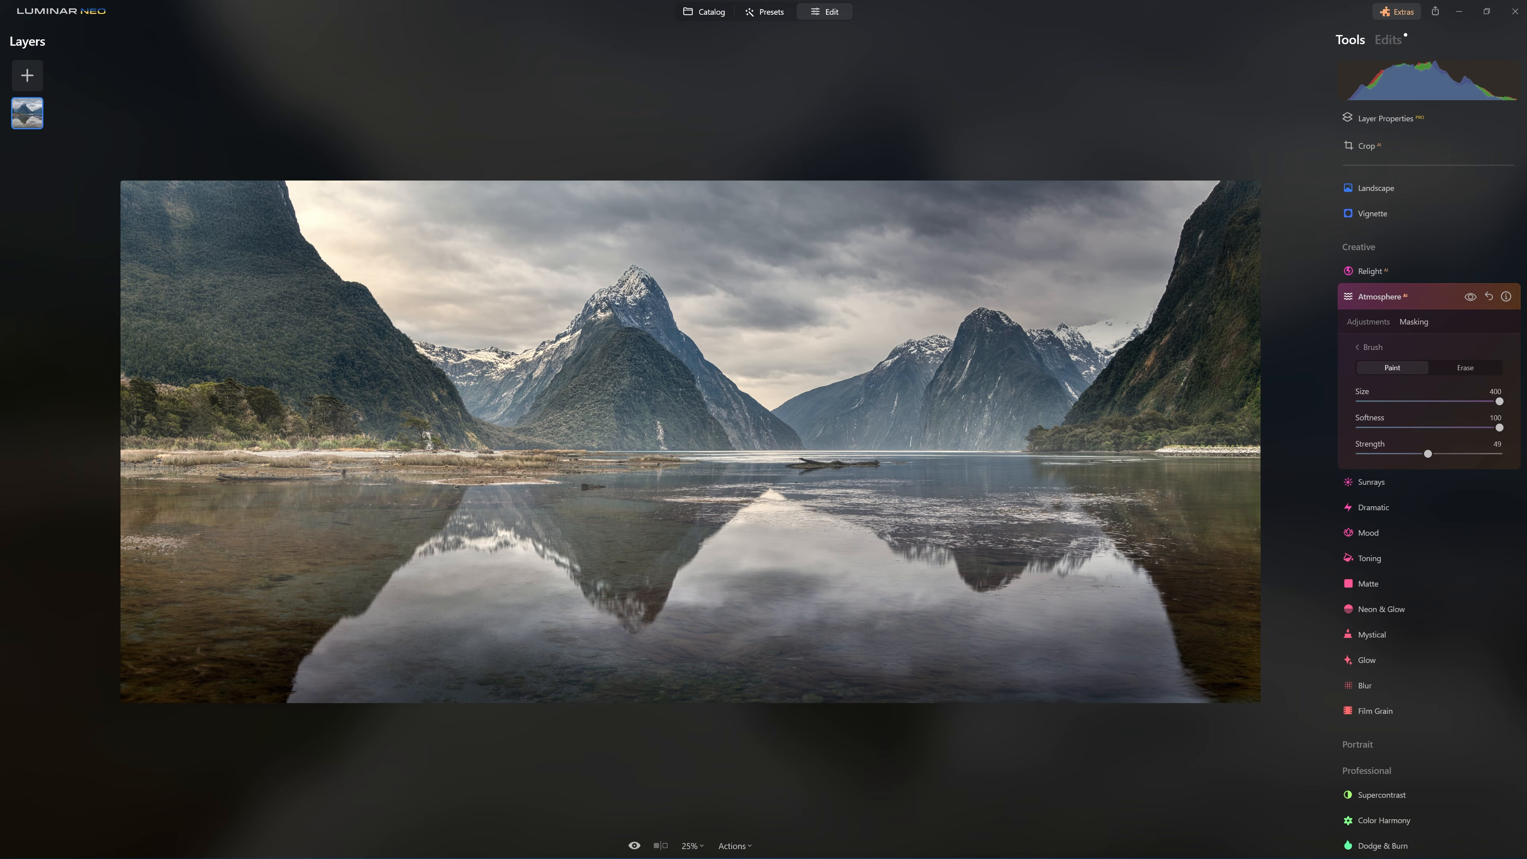
Step: Erase the haze mask with the size 400 brush at strength 49 along both shorelines and across the foreground water, comparing the effect off and on
click(1477, 370)
mouse_move(1227, 460)
mouse_down()
mouse_move(1265, 484)
mouse_move(1249, 528)
mouse_move(1235, 463)
mouse_move(1183, 433)
mouse_move(1252, 433)
mouse_move(1284, 575)
mouse_move(1268, 486)
mouse_up()
mouse_move(234, 350)
mouse_down()
mouse_move(113, 354)
mouse_move(69, 416)
mouse_move(109, 351)
mouse_move(171, 448)
mouse_move(307, 403)
mouse_move(12, 477)
mouse_move(102, 529)
mouse_up()
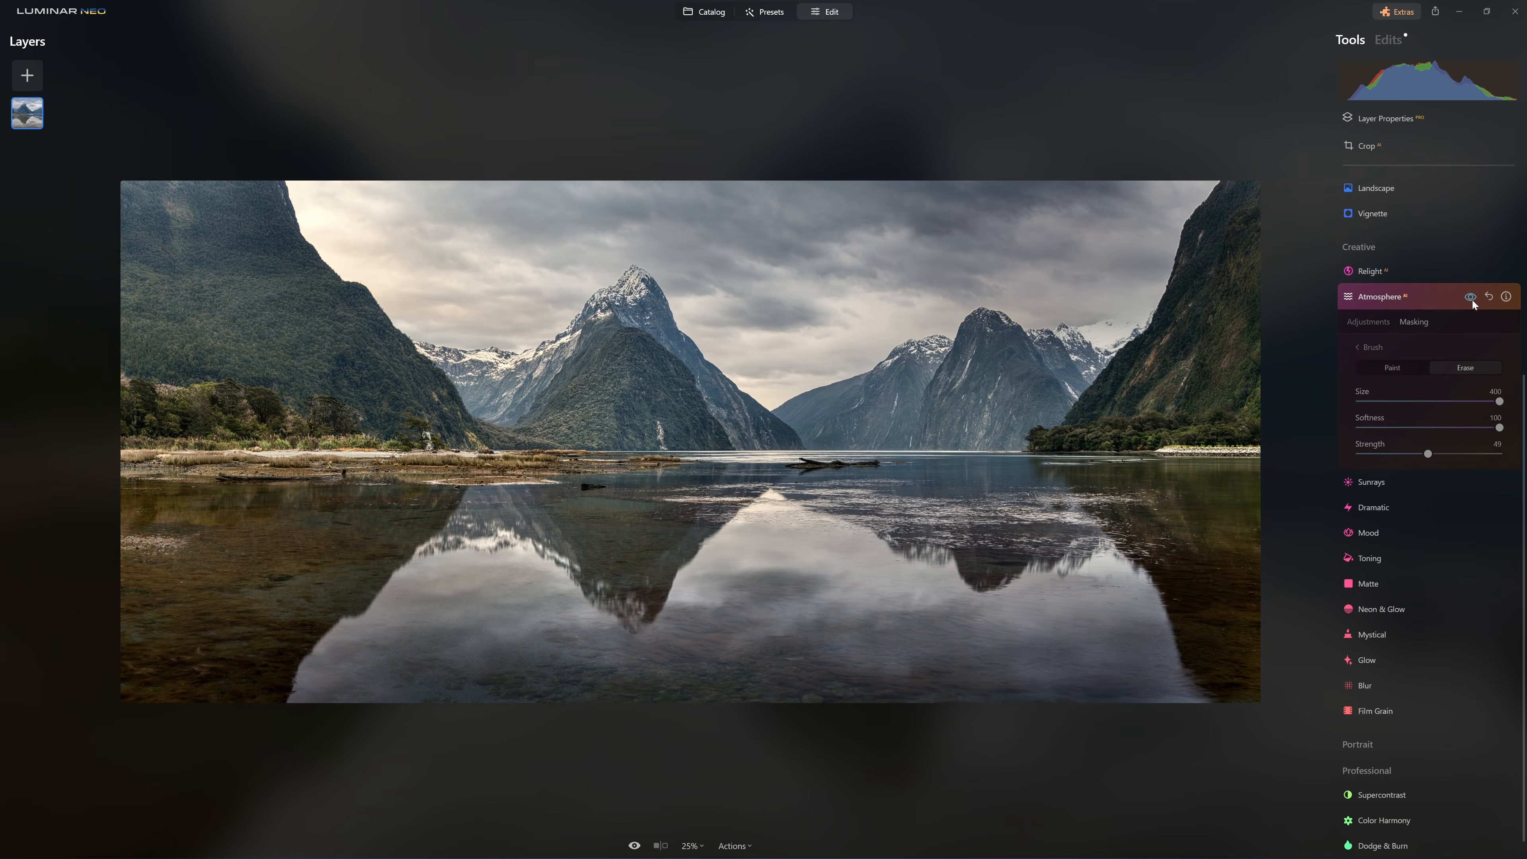
click(1472, 301)
click(1473, 301)
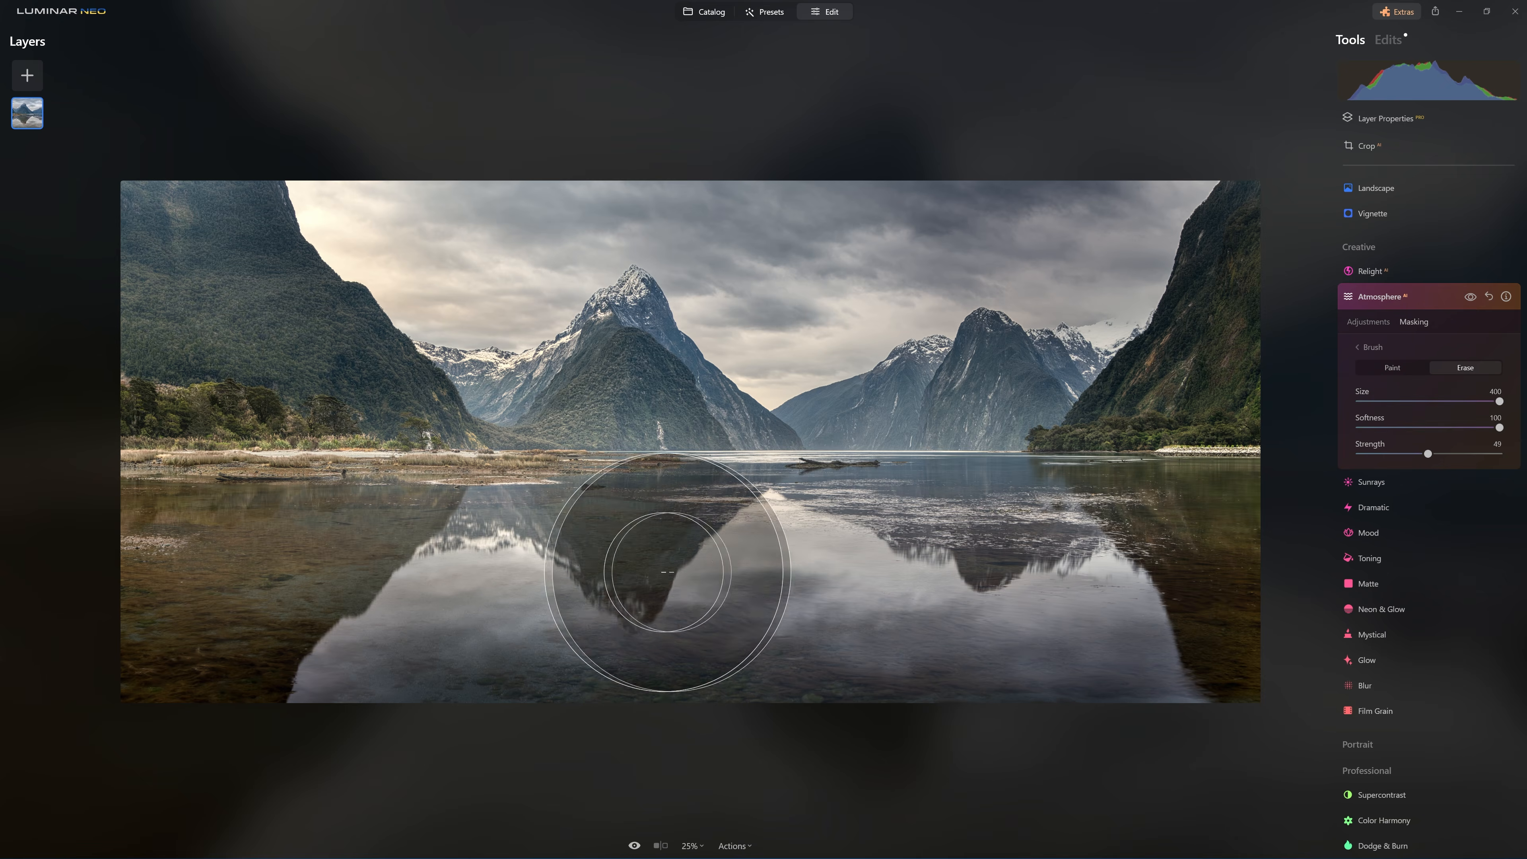
mouse_move(329, 619)
mouse_down()
mouse_move(630, 594)
mouse_move(1181, 612)
mouse_up()
Step: Add a second Atmosphere effect with its Amount raised to 100, and try its different atmosphere types
click(1368, 321)
drag(1358, 368, 1499, 369)
click(1442, 340)
click(1451, 351)
drag(1386, 395, 1498, 395)
click(1443, 340)
click(1442, 364)
click(1442, 341)
click(1424, 421)
Step: Reopen the newest Atmosphere edit and set it to Fog with Amount 65, Depth 61 and Lightness 100
click(1387, 39)
click(1395, 121)
click(1490, 122)
click(1442, 177)
click(1428, 199)
drag(1498, 206, 1445, 233)
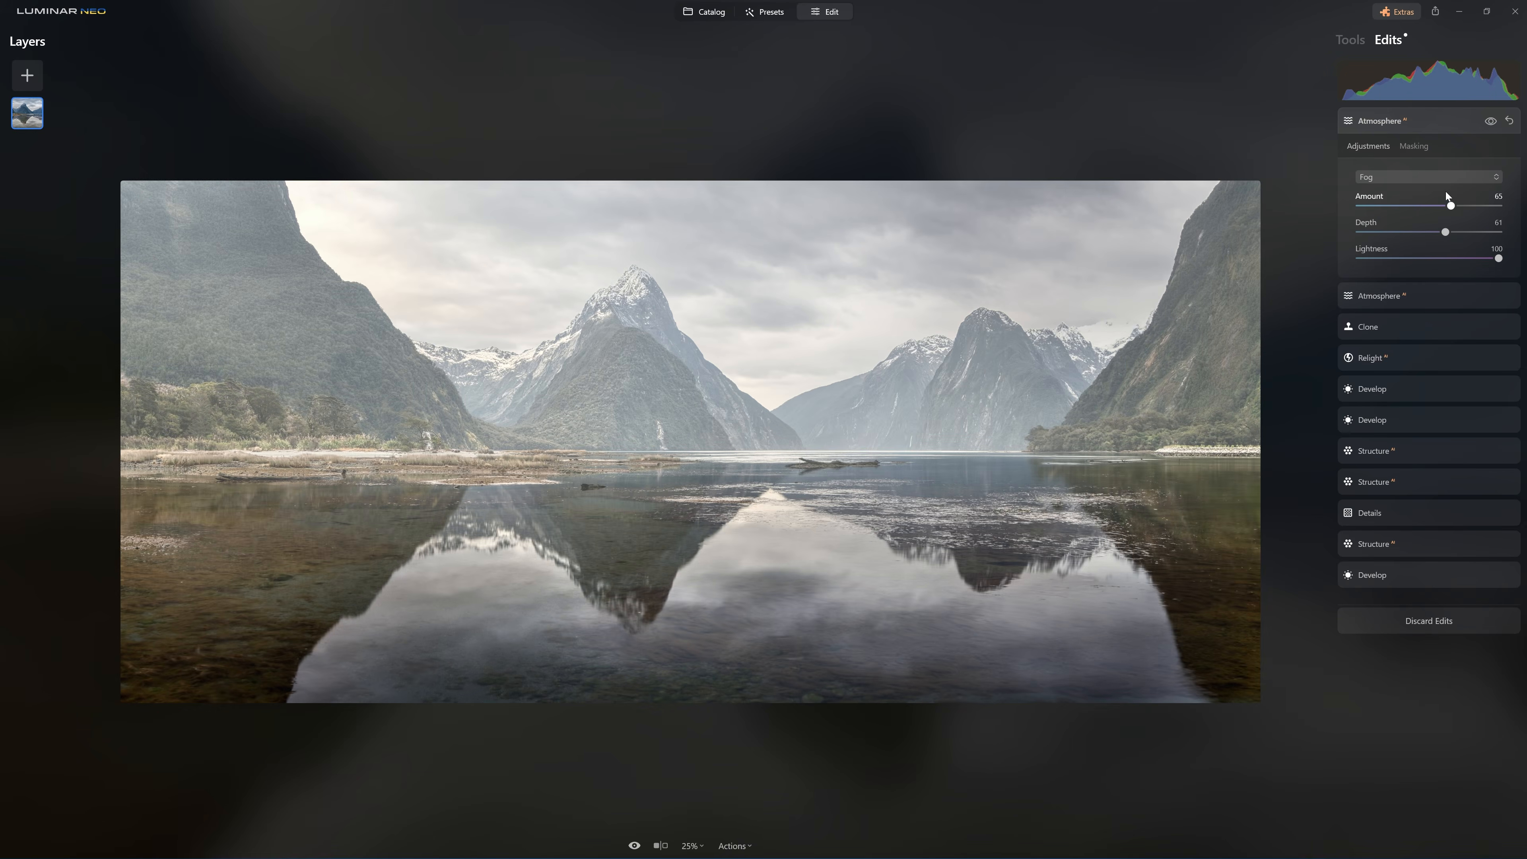
Step: Limit the fog to the mountains with an AI mask, and open the mask brush
click(1425, 147)
click(1379, 222)
click(1462, 196)
click(1438, 198)
click(1371, 172)
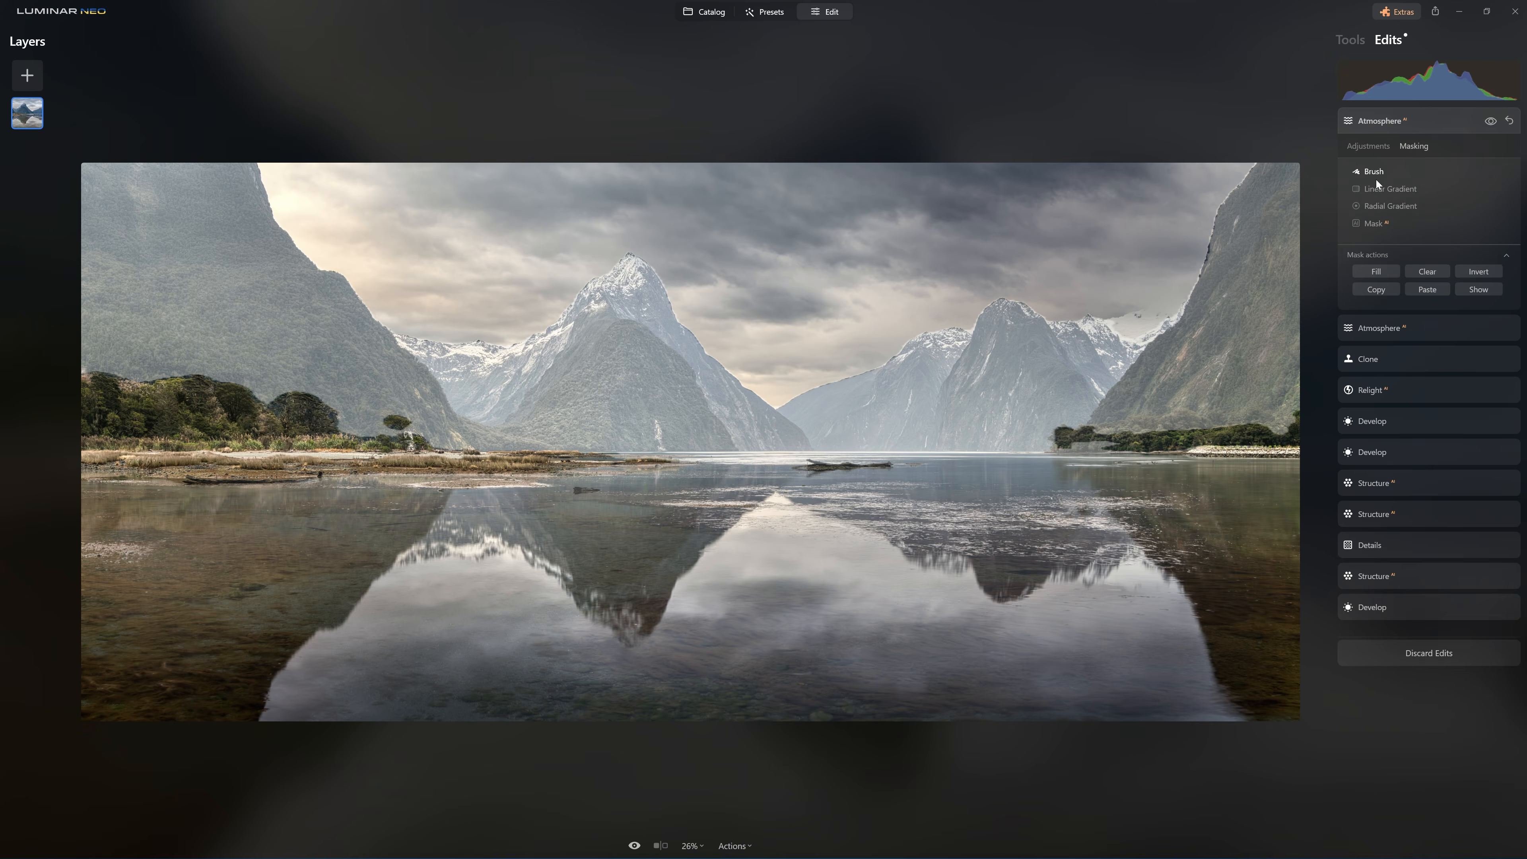
Step: Erase the fog mask from the upper slopes of the left mountain at strength 100, and soften other areas at a lower strength
click(1370, 173)
click(1464, 192)
drag(1428, 277, 1498, 278)
mouse_move(264, 174)
mouse_down()
mouse_move(0, 211)
mouse_move(1242, 205)
mouse_move(837, 258)
mouse_move(578, 232)
mouse_up()
drag(1499, 278, 1432, 278)
mouse_move(804, 636)
mouse_down()
mouse_move(1268, 535)
mouse_move(1274, 390)
mouse_up()
Step: Erase the fog mask around both shorelines with a soft brush at strength 53, and compare the fog off and on
click(1401, 278)
scroll(1107, 436, down, 1)
drag(1401, 278, 1433, 278)
scroll(1100, 442, down, 20)
drag(1100, 442, 1257, 443)
scroll(1090, 442, up, 9)
scroll(332, 439, down, 9)
mouse_move(336, 438)
mouse_down()
mouse_move(408, 427)
mouse_move(441, 454)
mouse_move(1346, 583)
mouse_up()
scroll(382, 399, up, 2)
scroll(438, 495, up, 13)
click(1490, 121)
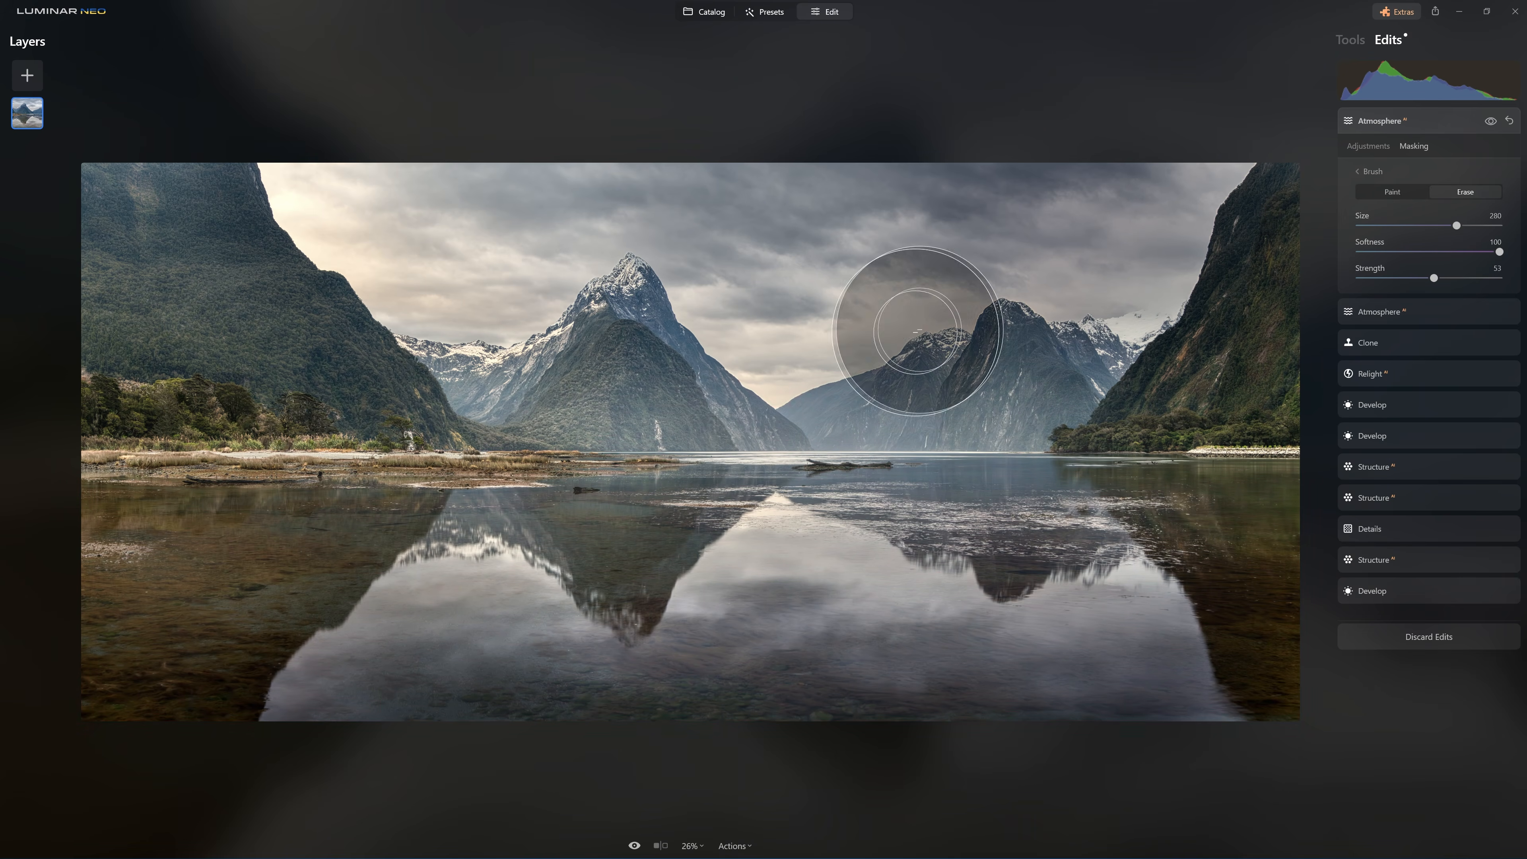
Step: Erase the fog mask down the edge of the mountain slope with a small brush at softness 52 and strength 100
scroll(921, 330, up, 5)
drag(1454, 226, 1365, 226)
mouse_move(1499, 252)
mouse_down()
mouse_move(1432, 252)
mouse_move(1499, 277)
mouse_up()
scroll(485, 240, up, 3)
drag(420, 173, 506, 270)
mouse_move(671, 408)
mouse_down()
mouse_move(714, 418)
mouse_move(851, 515)
mouse_move(974, 625)
mouse_up()
Step: Continue erasing the fog mask along the mountain ridge down to the waterline, enlarging the brush to size 112
scroll(683, 418, up, 10)
scroll(681, 392, down, 3)
scroll(961, 621, down, 2)
scroll(986, 661, up, 3)
drag(911, 579, 1042, 792)
scroll(982, 750, down, 4)
mouse_move(875, 615)
mouse_down()
mouse_move(944, 680)
mouse_move(999, 779)
mouse_up()
drag(1366, 226, 1396, 226)
mouse_move(432, 287)
mouse_down()
mouse_move(624, 501)
mouse_move(808, 606)
mouse_up()
drag(859, 659, 953, 763)
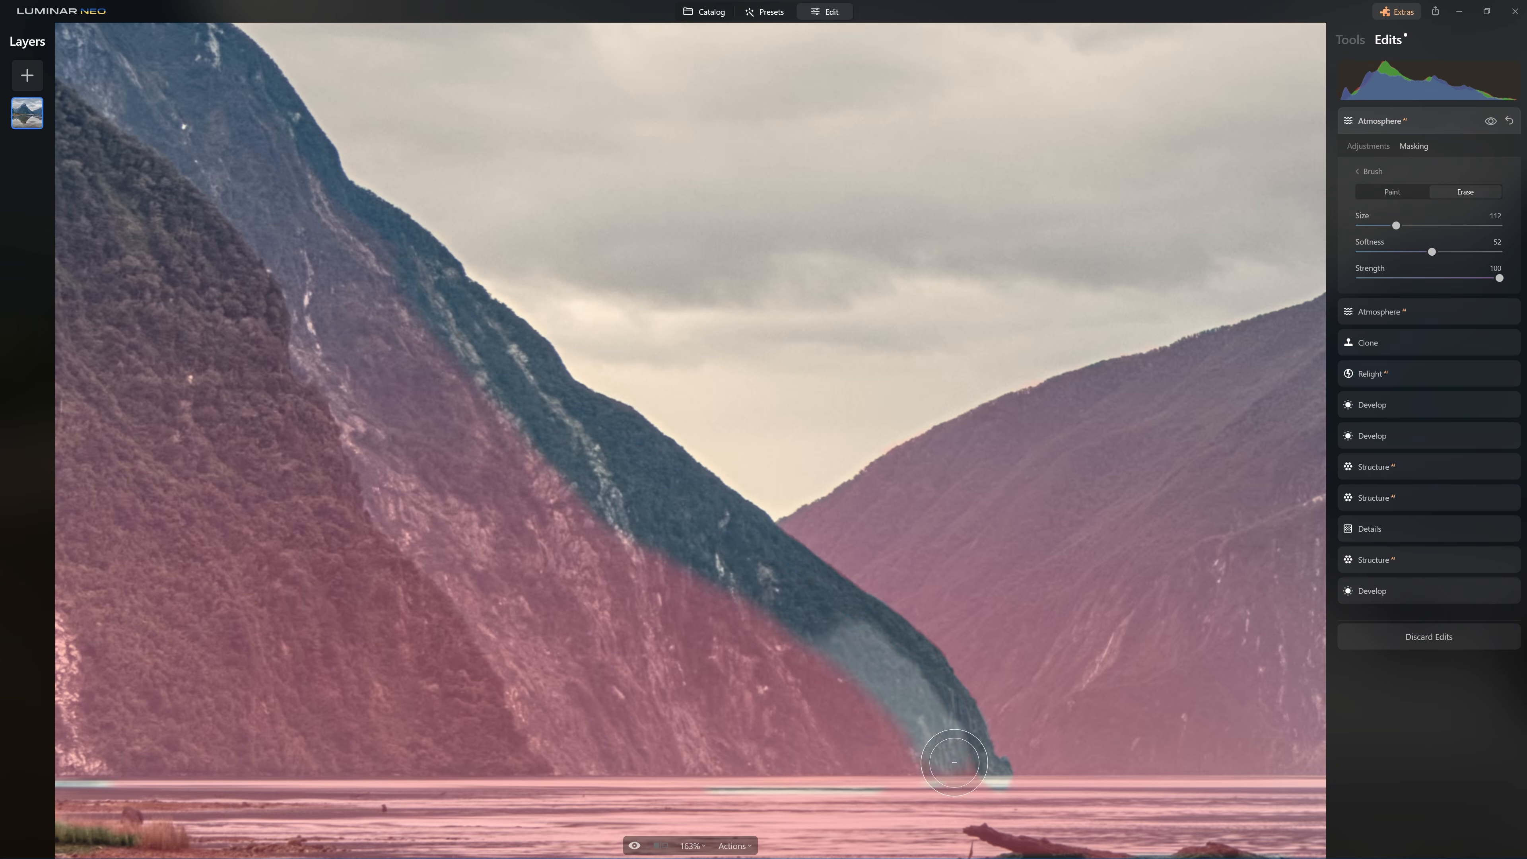
Step: Erase the remaining fog mask patches on the mountains and along the waterline, adjusting the brush size between strokes
scroll(953, 762, down, 8)
drag(1395, 226, 1380, 225)
drag(859, 379, 925, 443)
drag(766, 324, 776, 448)
drag(1380, 225, 1417, 225)
mouse_move(824, 487)
mouse_down()
mouse_move(991, 505)
mouse_move(1292, 491)
mouse_up()
Step: Soften the brush to 100 with reduced strength, erase fog over the water, paint it back across the mountain bases, and toggle the effect
drag(1432, 252, 1498, 252)
drag(1499, 278, 1404, 278)
drag(1417, 225, 1482, 226)
mouse_move(758, 541)
mouse_down()
mouse_move(675, 570)
mouse_move(646, 530)
mouse_up()
click(1392, 192)
mouse_move(564, 391)
mouse_down()
mouse_move(548, 384)
mouse_move(1071, 397)
mouse_up()
scroll(1071, 397, down, 1)
drag(1481, 226, 1443, 226)
click(1490, 121)
Step: Erase excess fog from the peaks and surrounding areas with a soft brush, finishing with the brush at its largest size
click(1465, 192)
drag(752, 319, 682, 341)
drag(914, 711, 1175, 393)
drag(1442, 225, 1498, 225)
drag(1152, 520, 1147, 403)
drag(781, 321, 640, 558)
Step: Compare the masked fog off and on, set its Amount to 51, and close the Atmosphere edit
click(1492, 122)
click(1491, 122)
click(1368, 147)
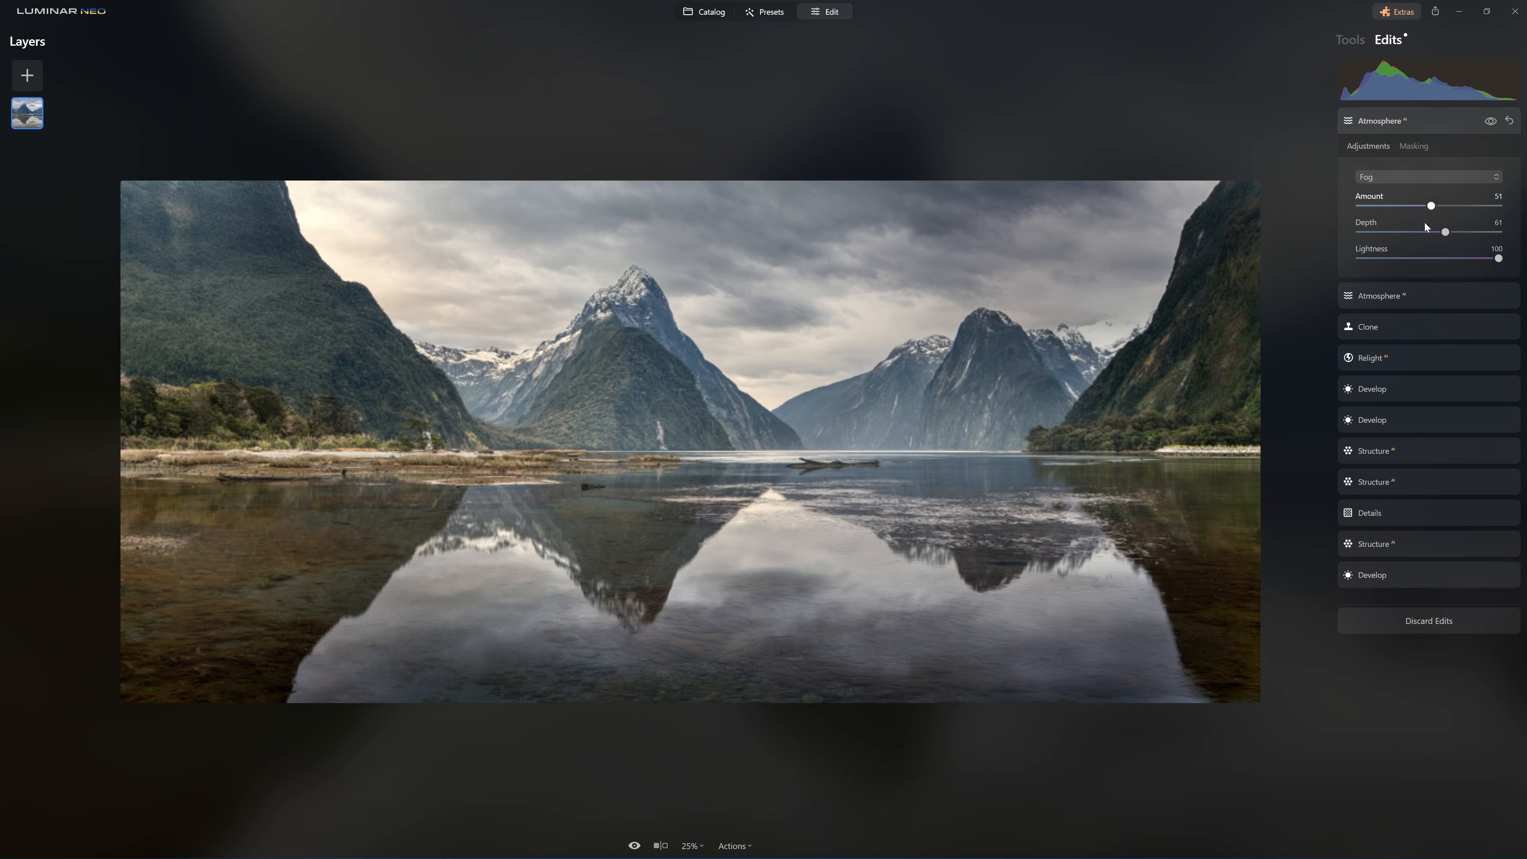
click(1443, 122)
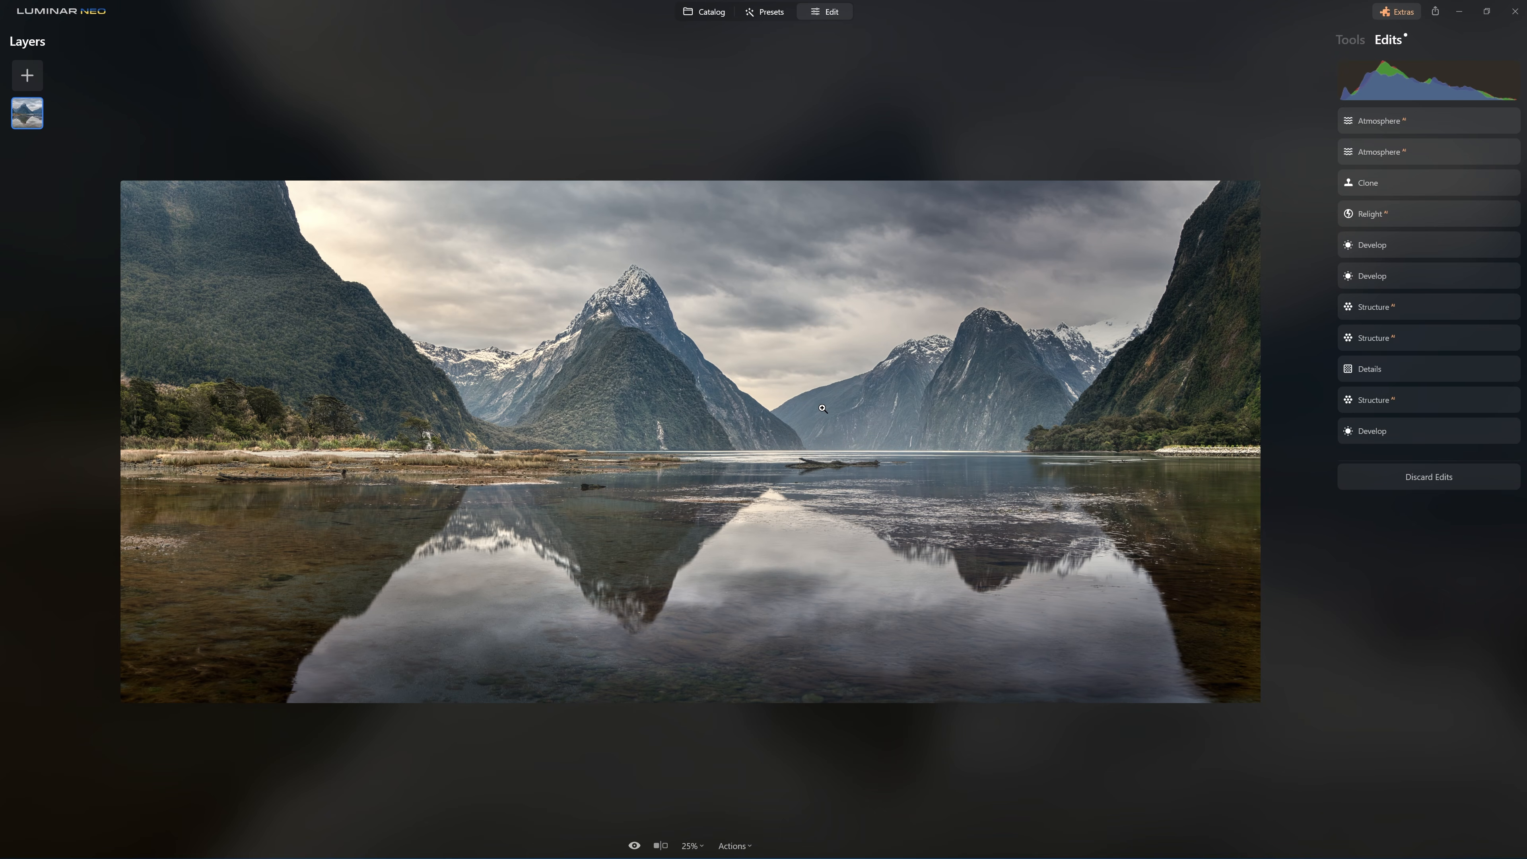
Step: Add a Sunrays effect at Amount 100 and place the sun center on the upper part of the left mountain
click(1351, 42)
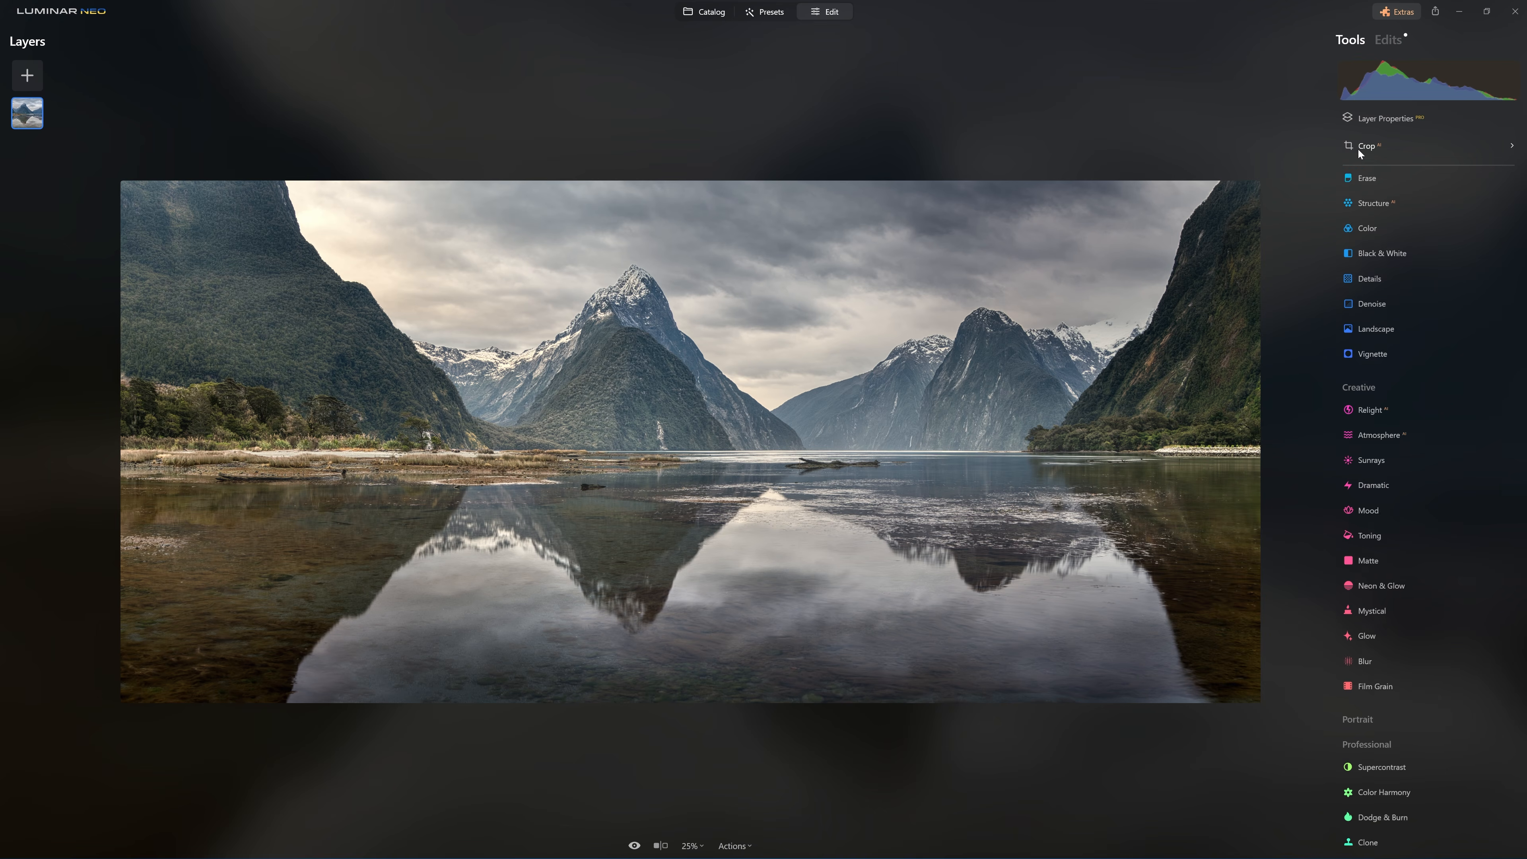
click(1396, 458)
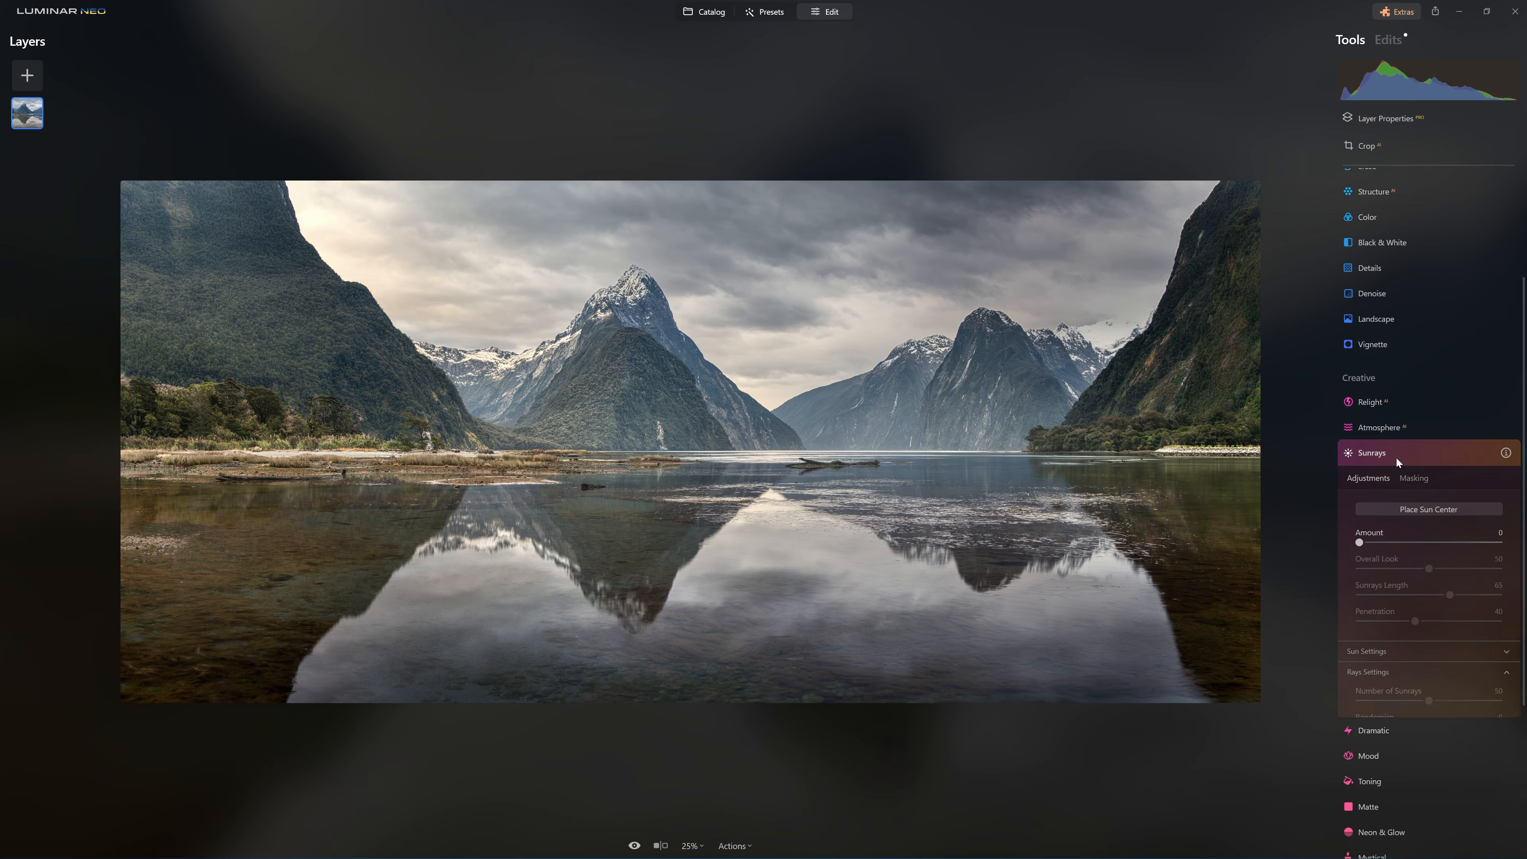
scroll(1414, 507, down, 3)
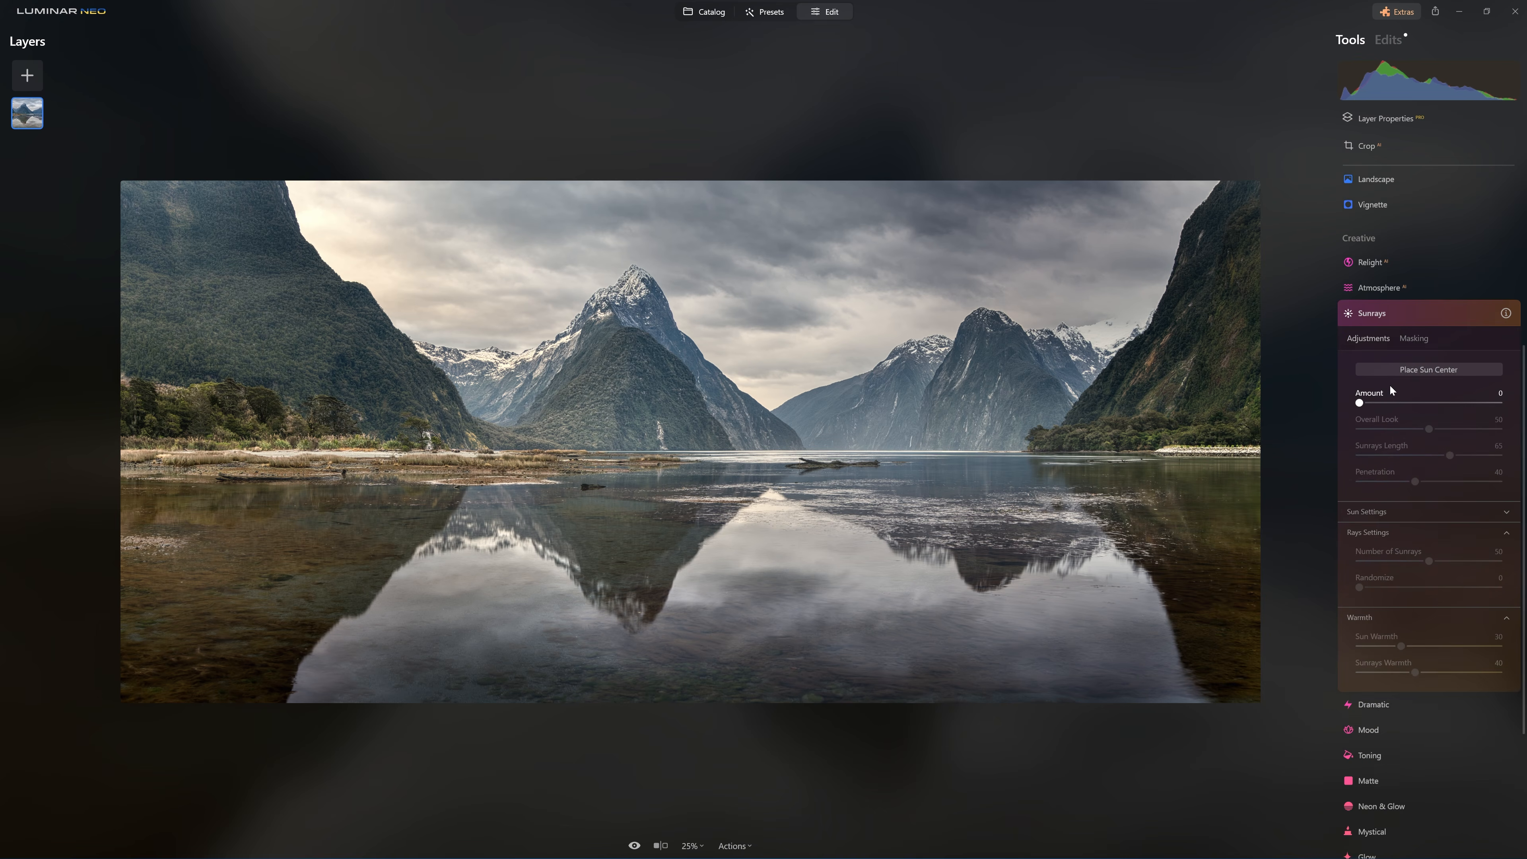
drag(1369, 402, 1499, 399)
click(1441, 367)
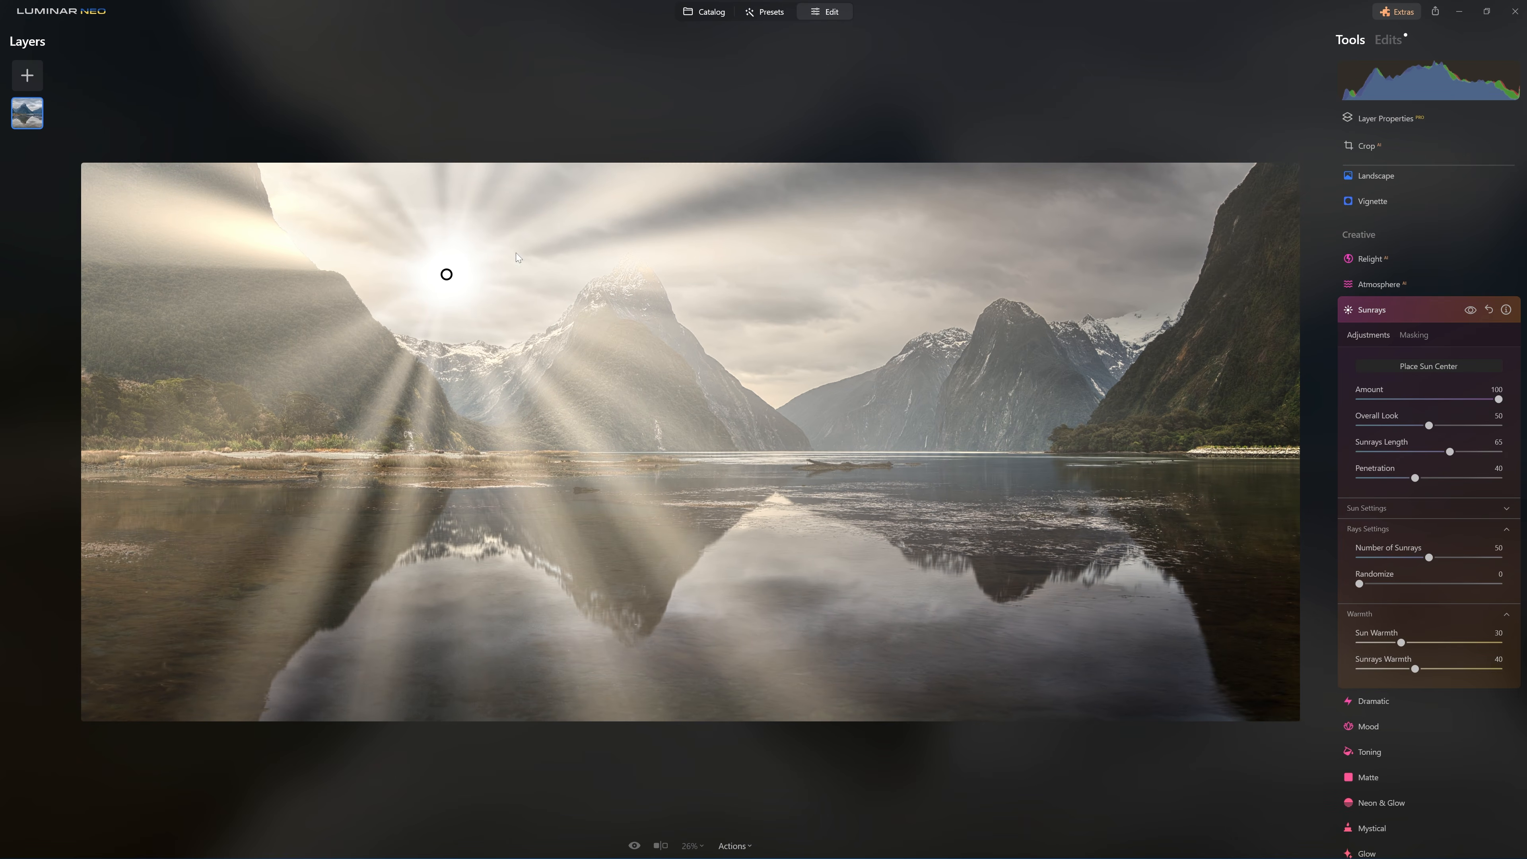
mouse_move(446, 274)
mouse_down()
mouse_move(256, 196)
mouse_move(221, 194)
mouse_move(188, 257)
mouse_move(184, 219)
mouse_move(202, 204)
mouse_move(211, 229)
mouse_move(231, 198)
mouse_move(217, 211)
mouse_up()
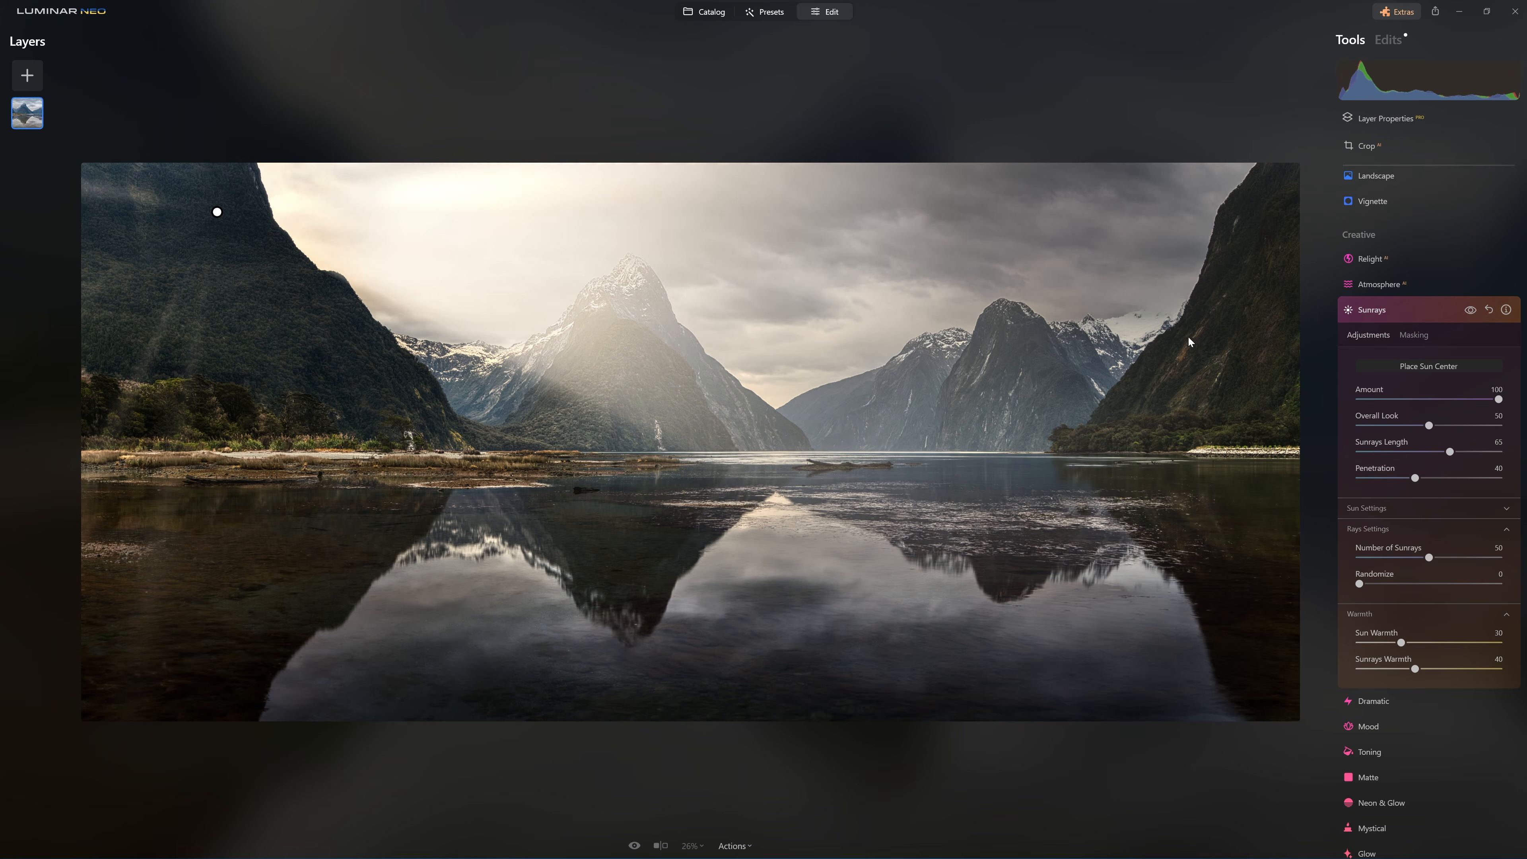
Step: Compare the panorama with the Sunrays effect off and on
click(1469, 311)
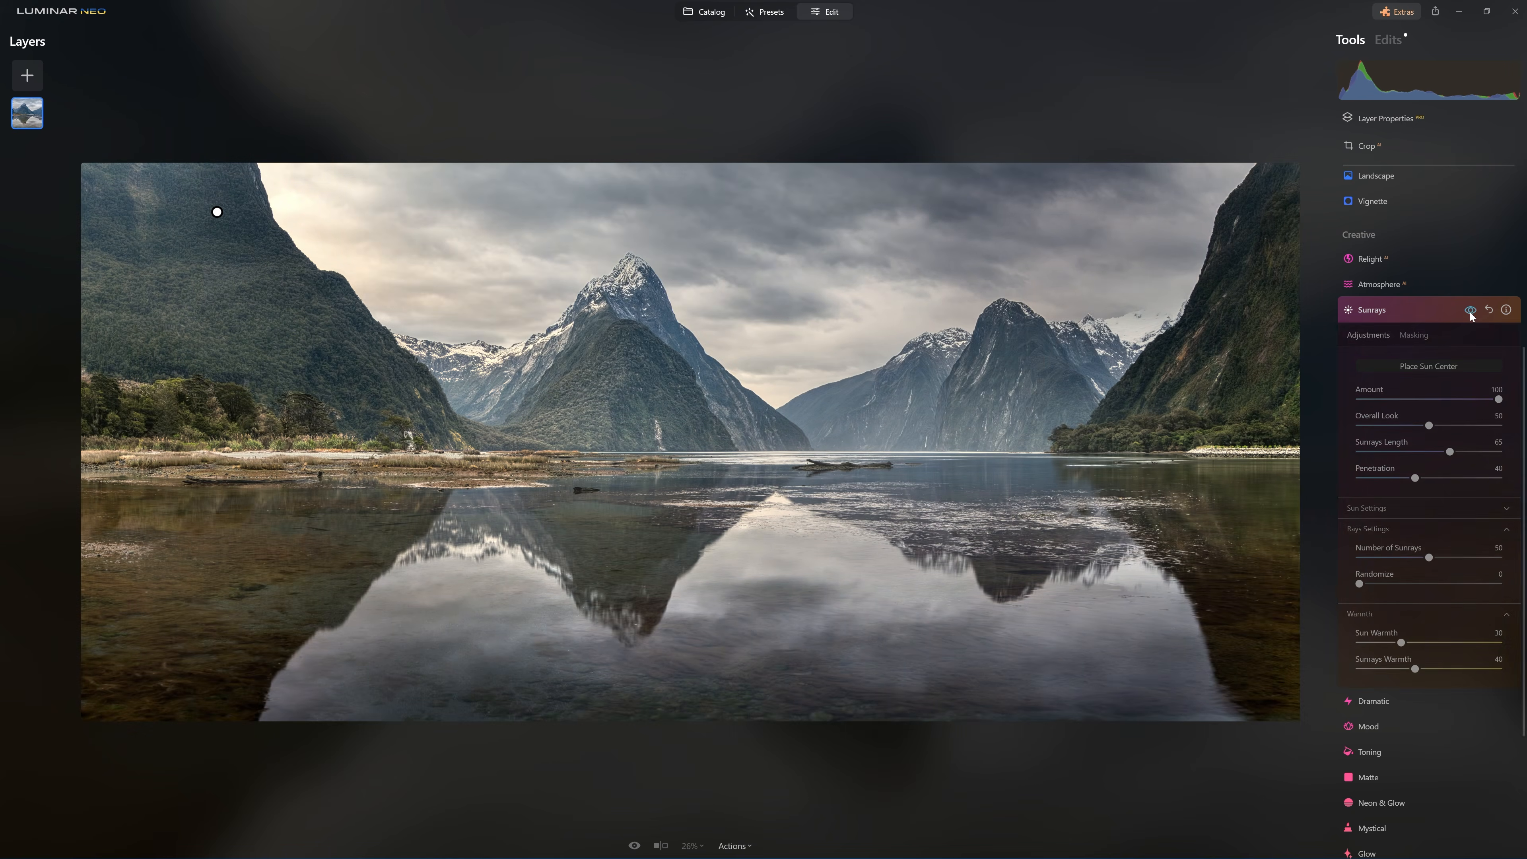
click(1469, 311)
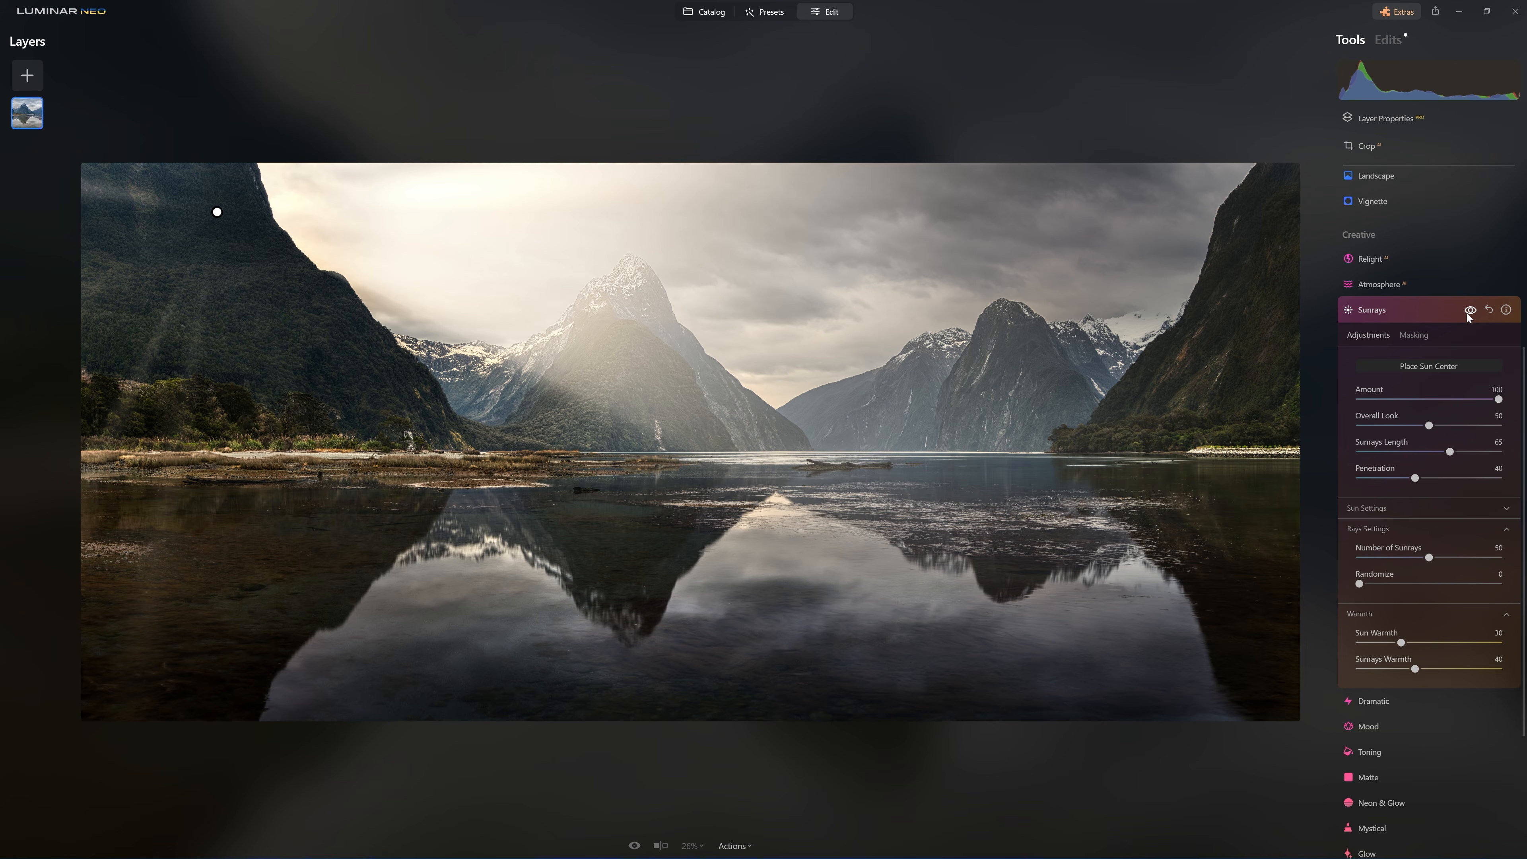
click(1469, 311)
click(1469, 312)
click(1469, 311)
click(1468, 312)
Step: Try the Sunrays Overall Look at 100, set it to 76, and compare the effect off and on
mouse_move(1497, 402)
mouse_down()
mouse_move(1400, 401)
mouse_move(1498, 401)
mouse_up()
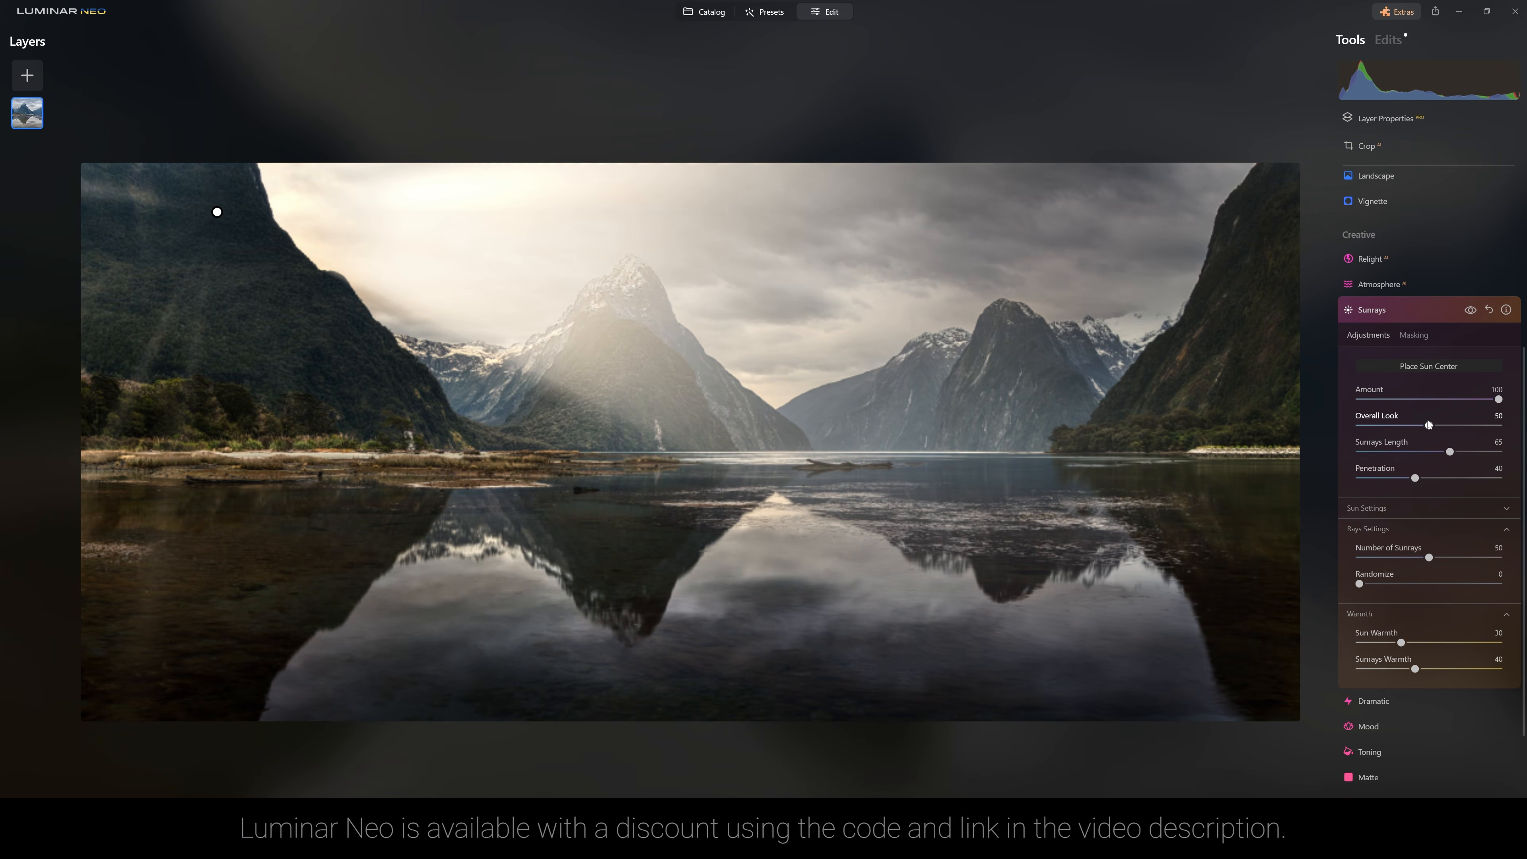
drag(1428, 424, 1500, 424)
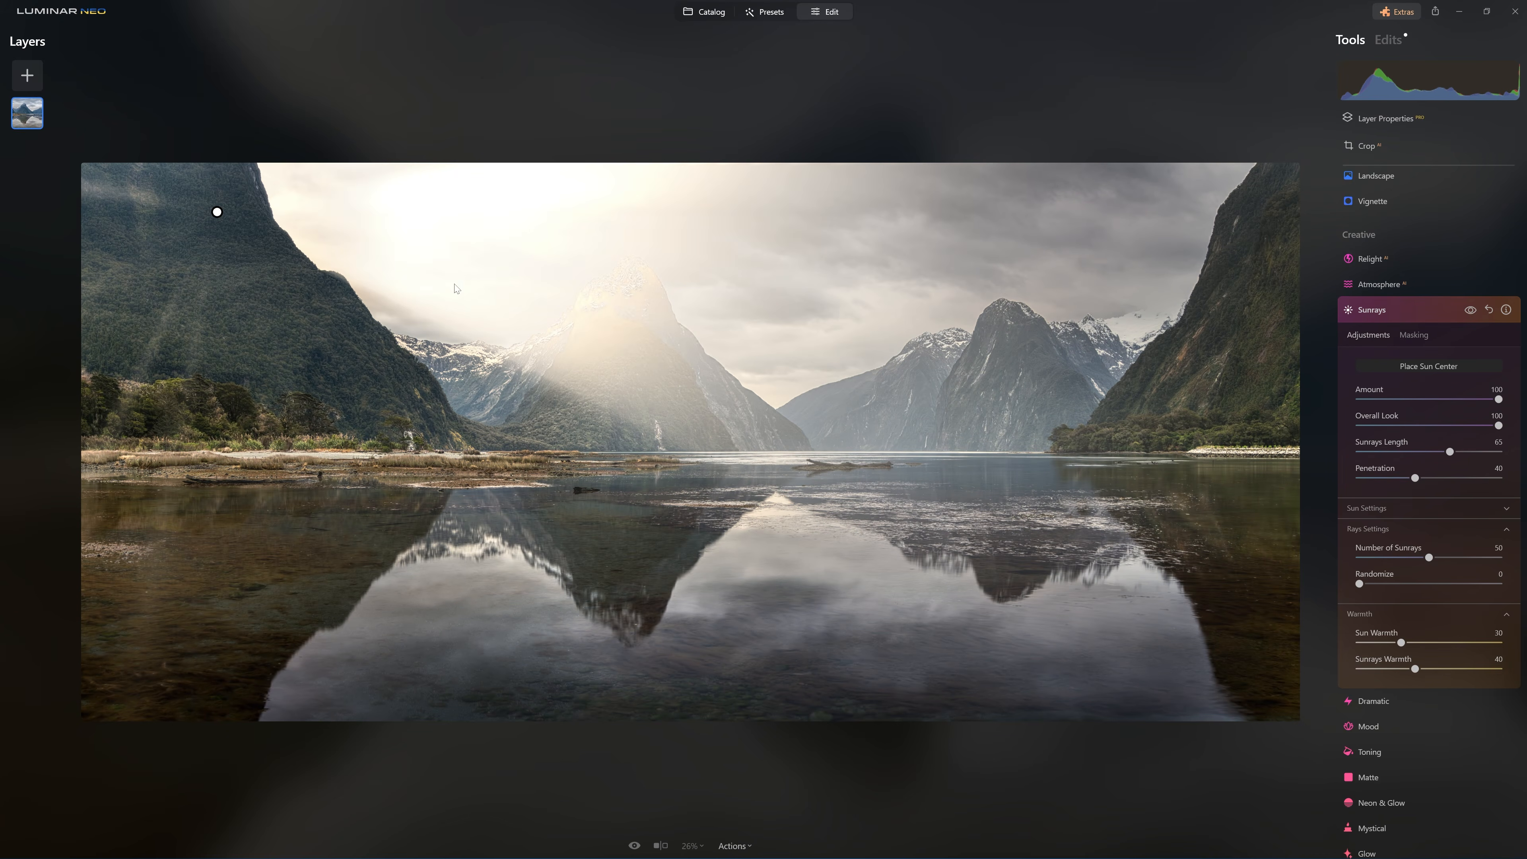
click(1470, 310)
click(1469, 310)
drag(1497, 425, 1455, 425)
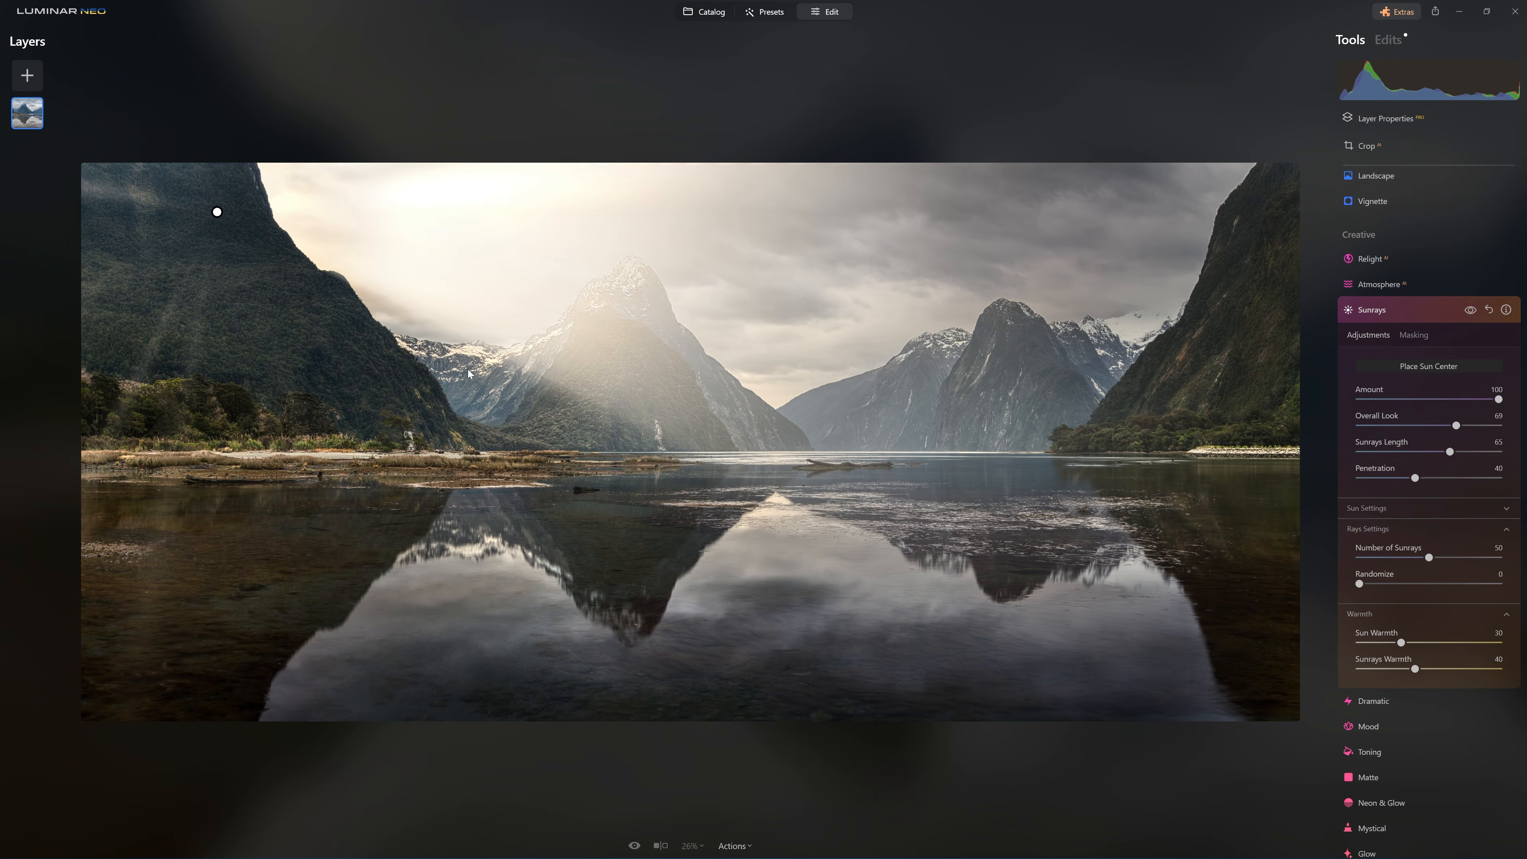
drag(1456, 425, 1466, 425)
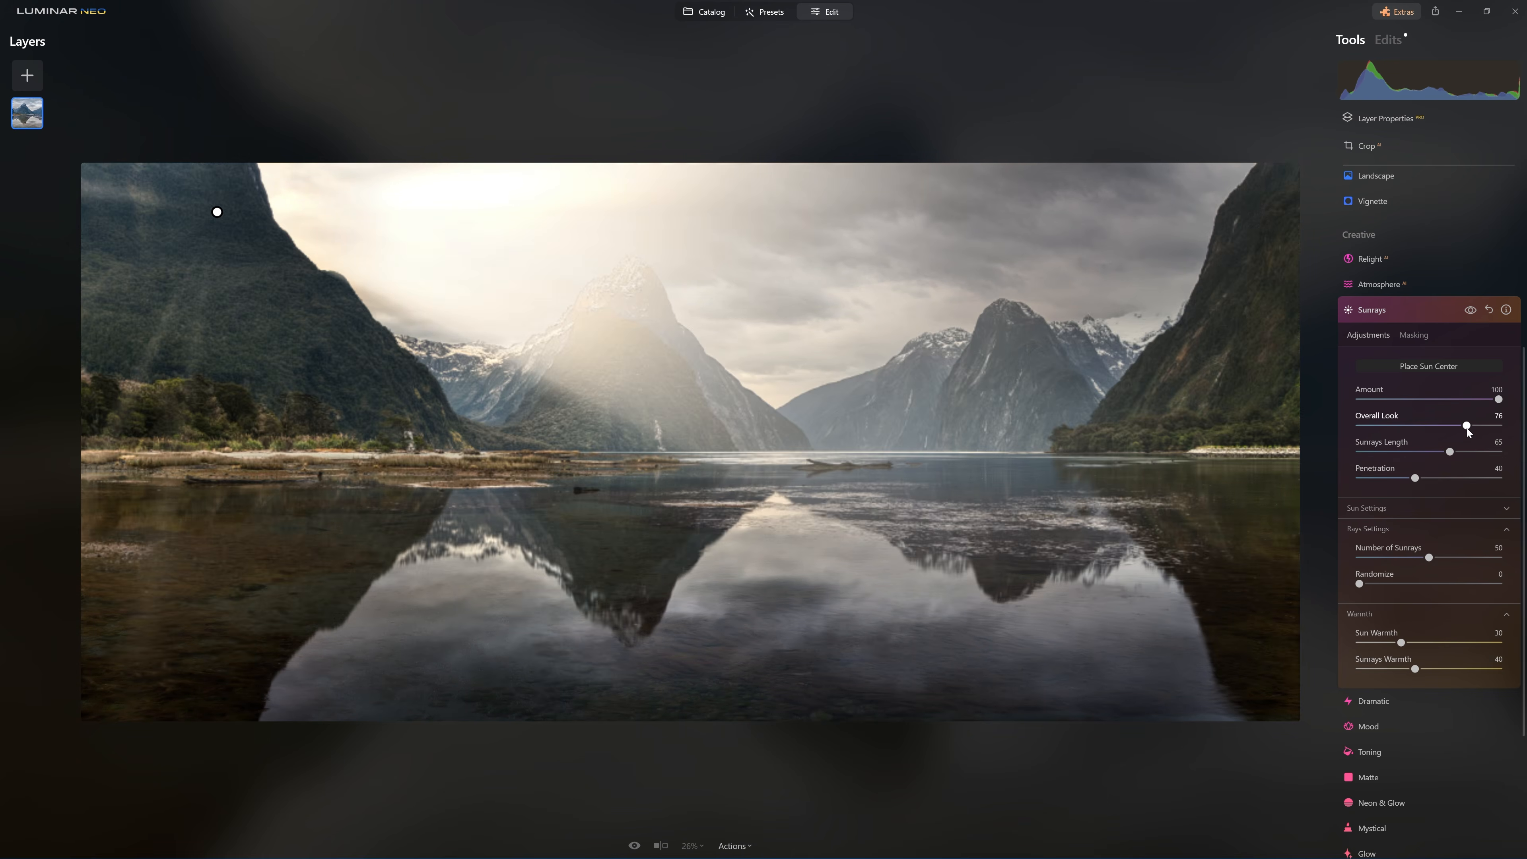
click(1469, 311)
click(1468, 312)
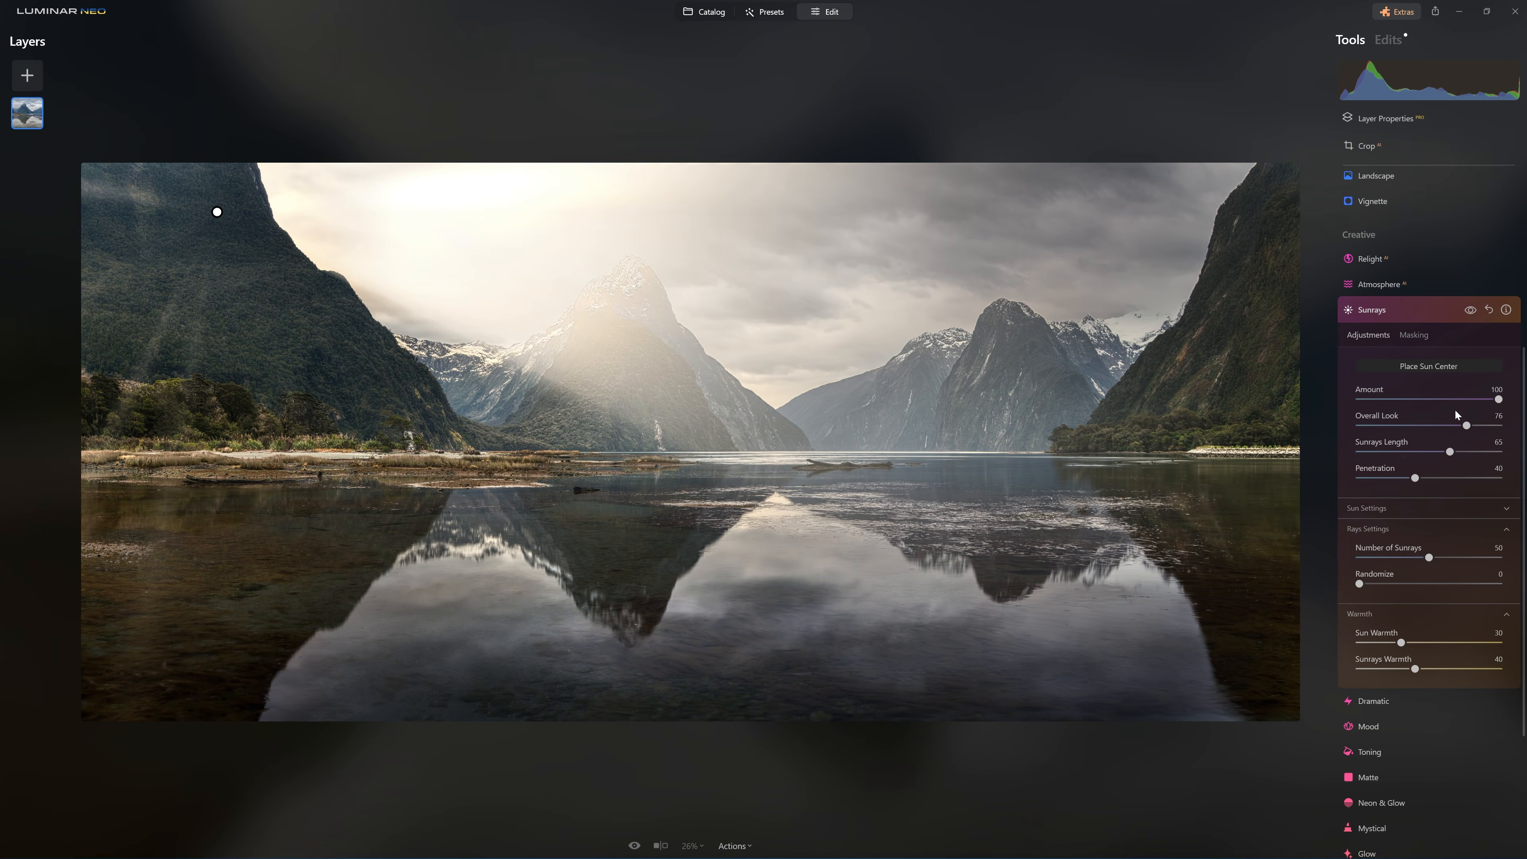
Step: Set the Sunrays Length to 75, Penetration to 15 and Number of Sunrays to 0
mouse_move(1450, 456)
mouse_down()
mouse_move(1469, 452)
mouse_move(1428, 477)
mouse_move(1460, 477)
mouse_up()
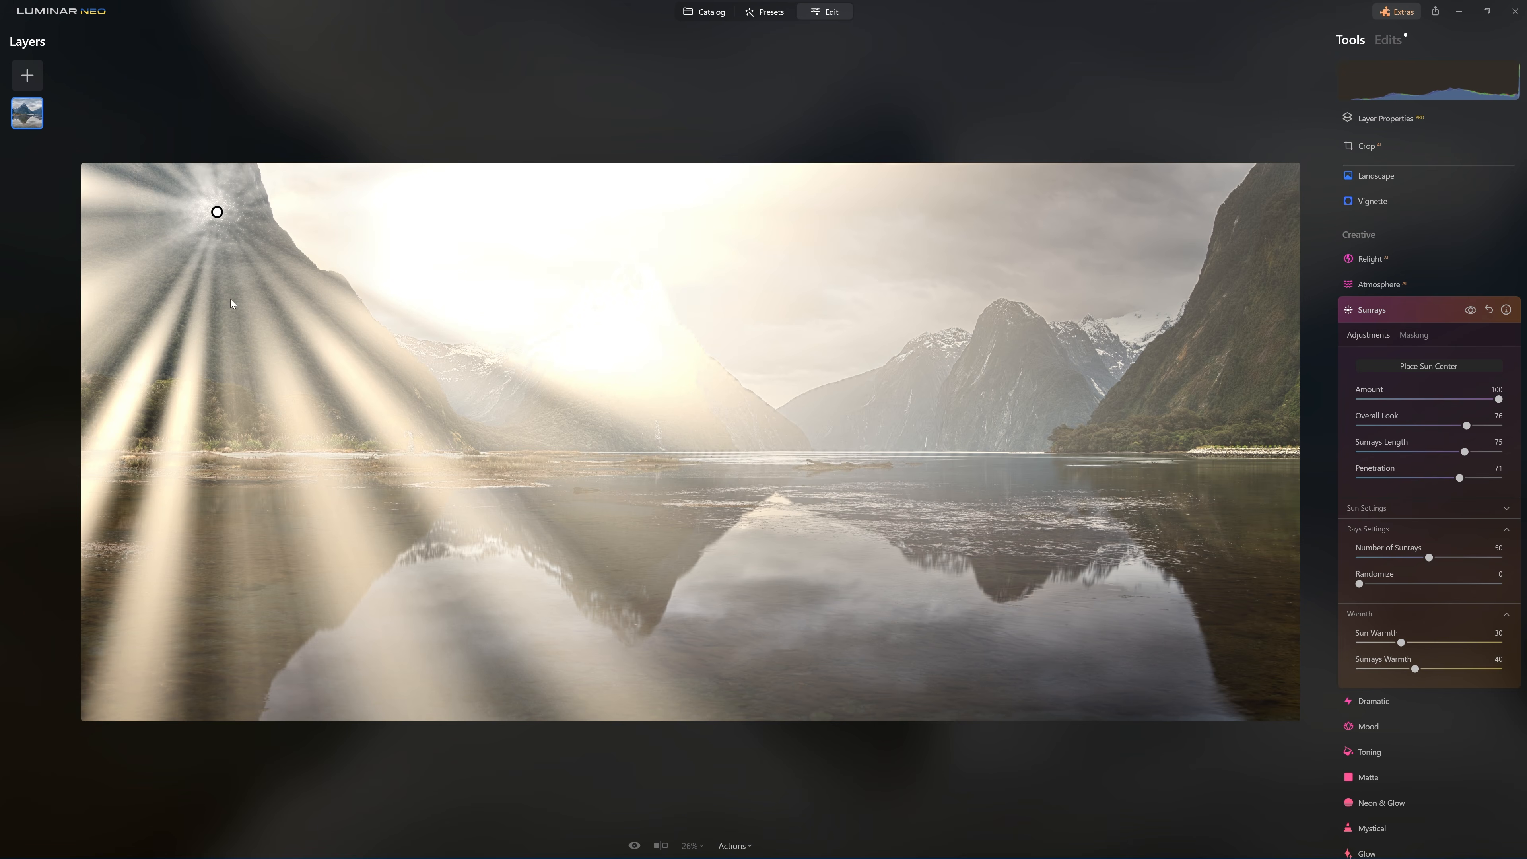
drag(1457, 478, 1374, 480)
drag(1429, 559, 1501, 558)
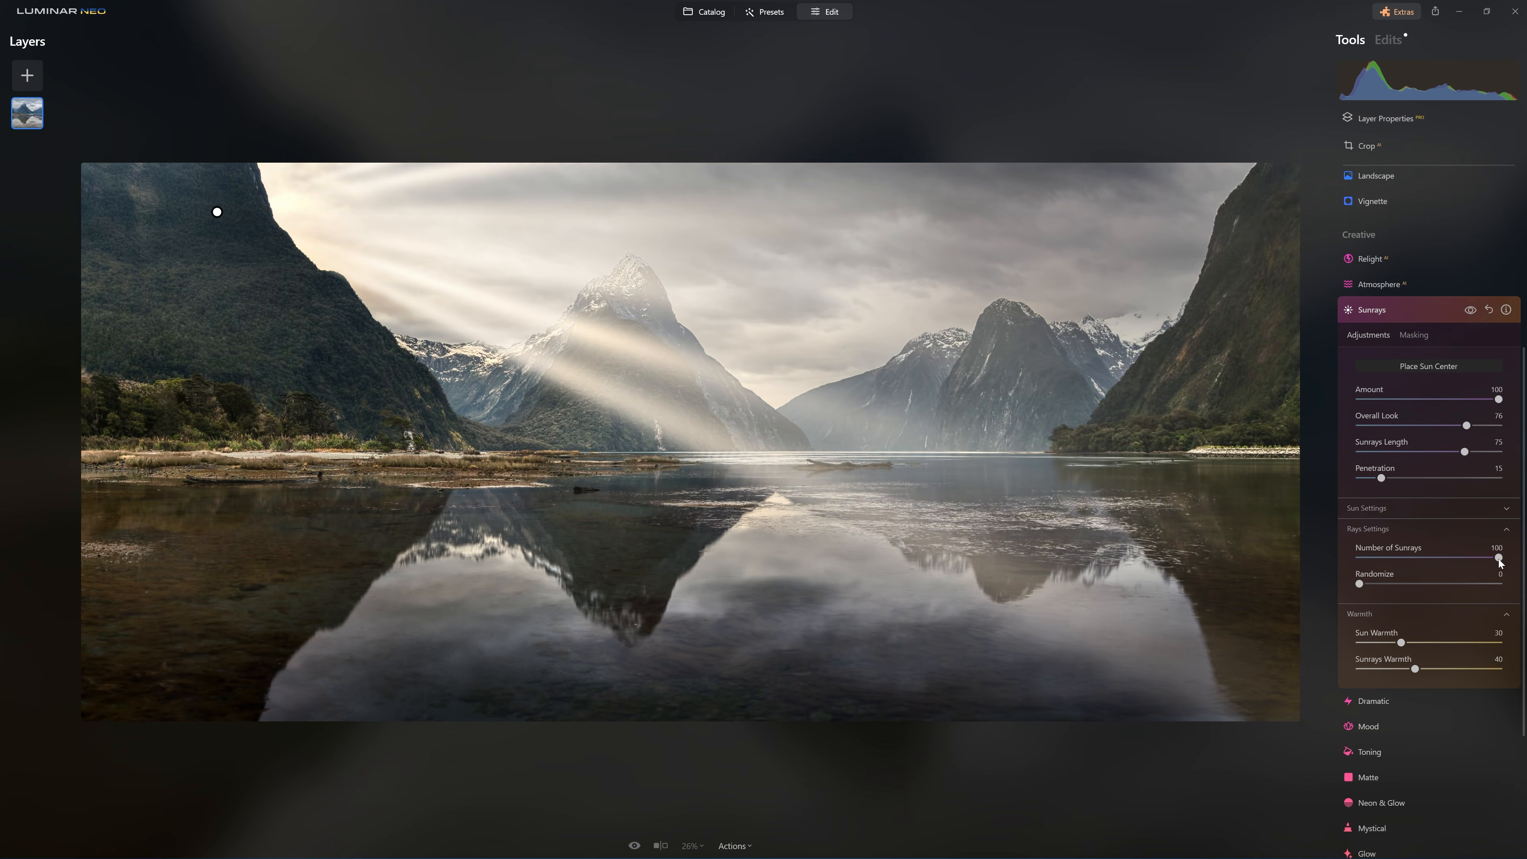
drag(1498, 559, 1339, 554)
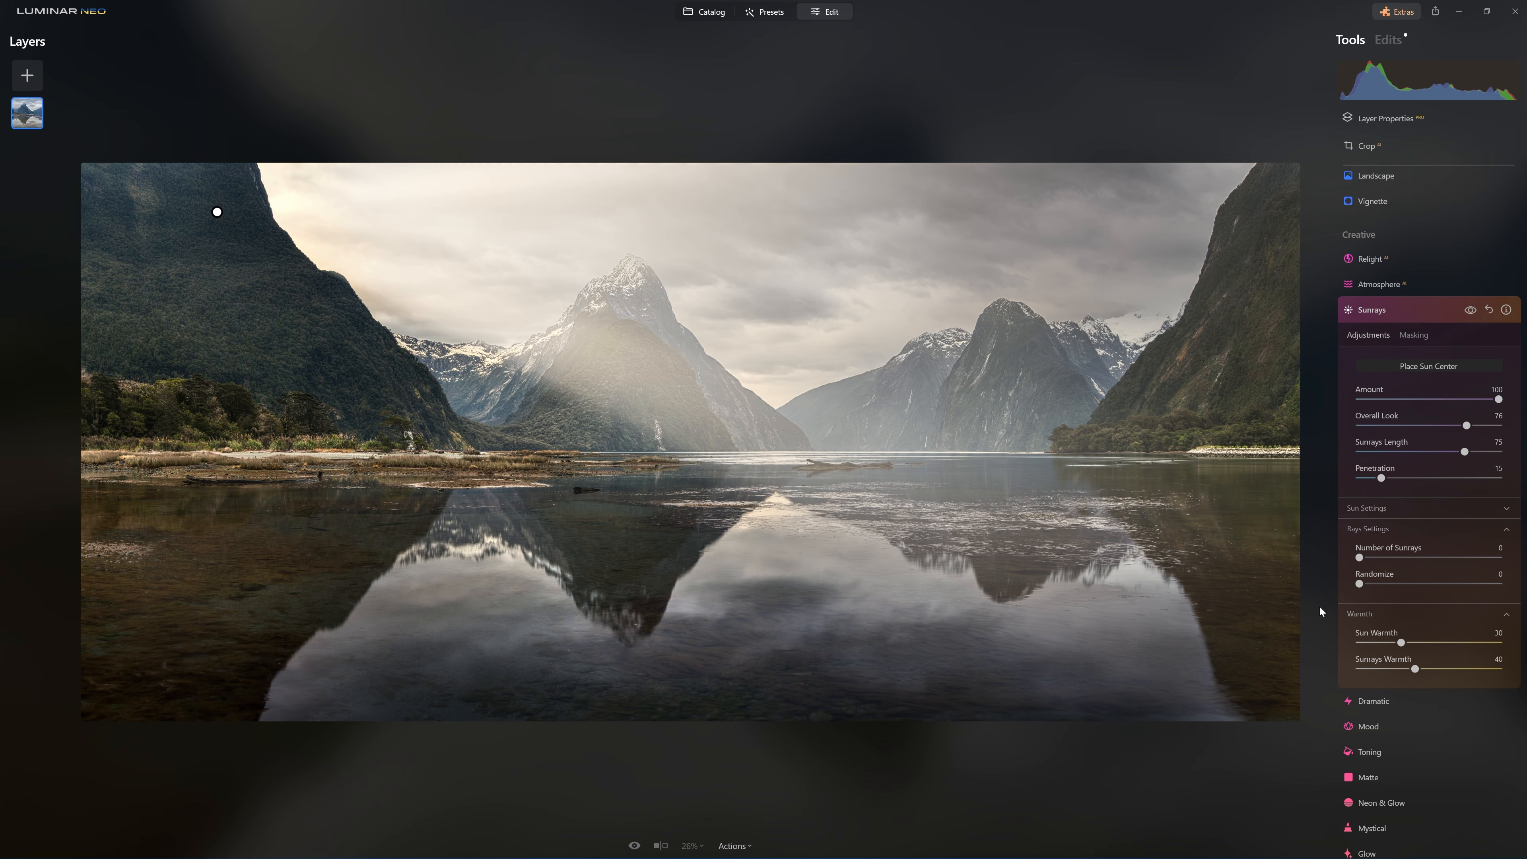
Step: Set the Sun Warmth to 85, Sunrays Warmth to 42, Randomize to 6 and the Sunrays Amount to 80
drag(1402, 643, 1473, 631)
drag(1415, 669, 1493, 670)
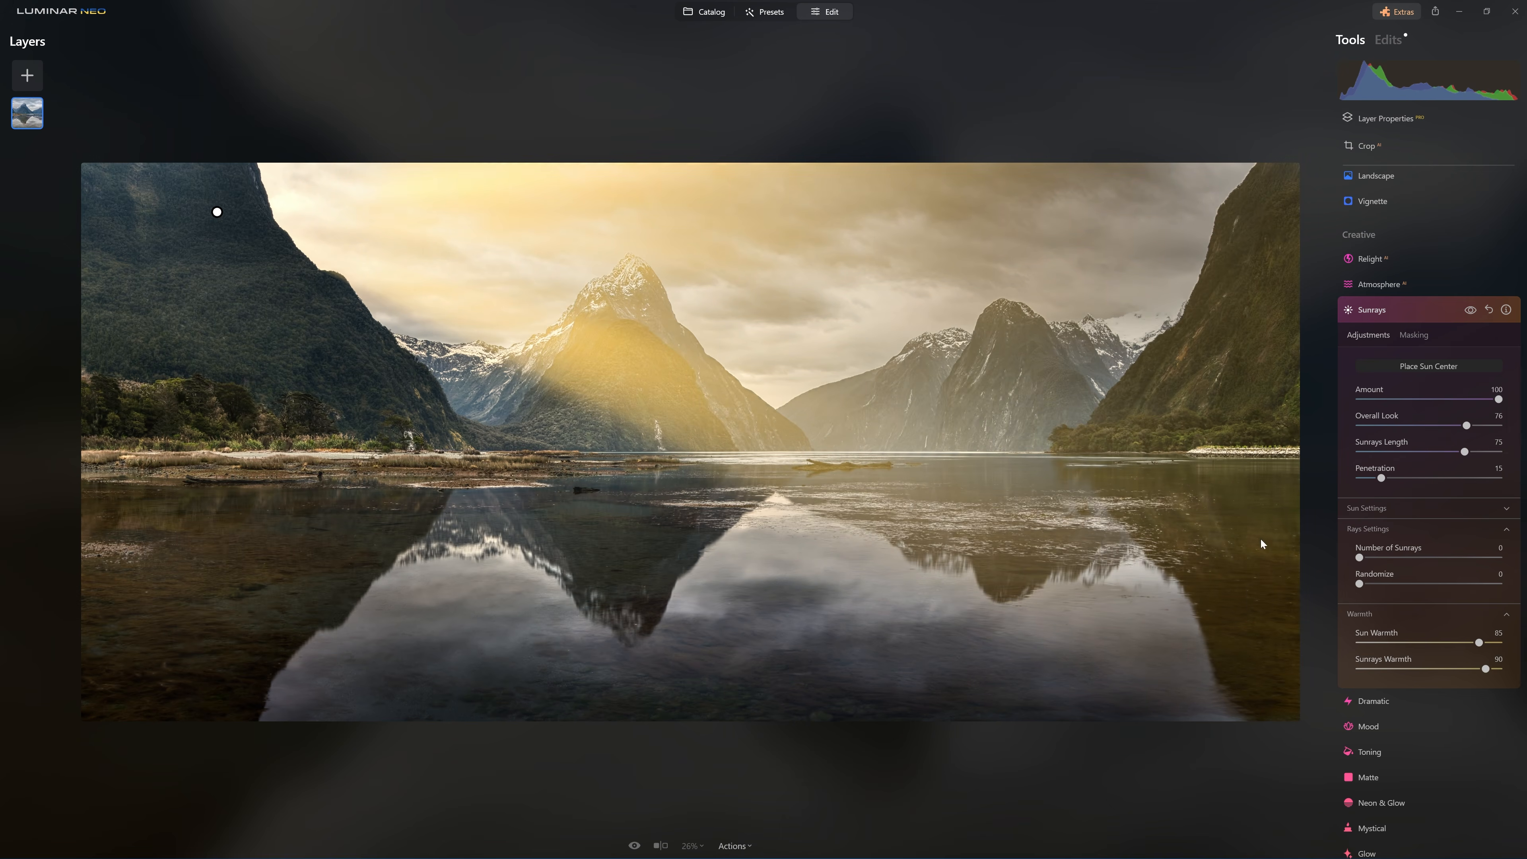
double_click(1471, 669)
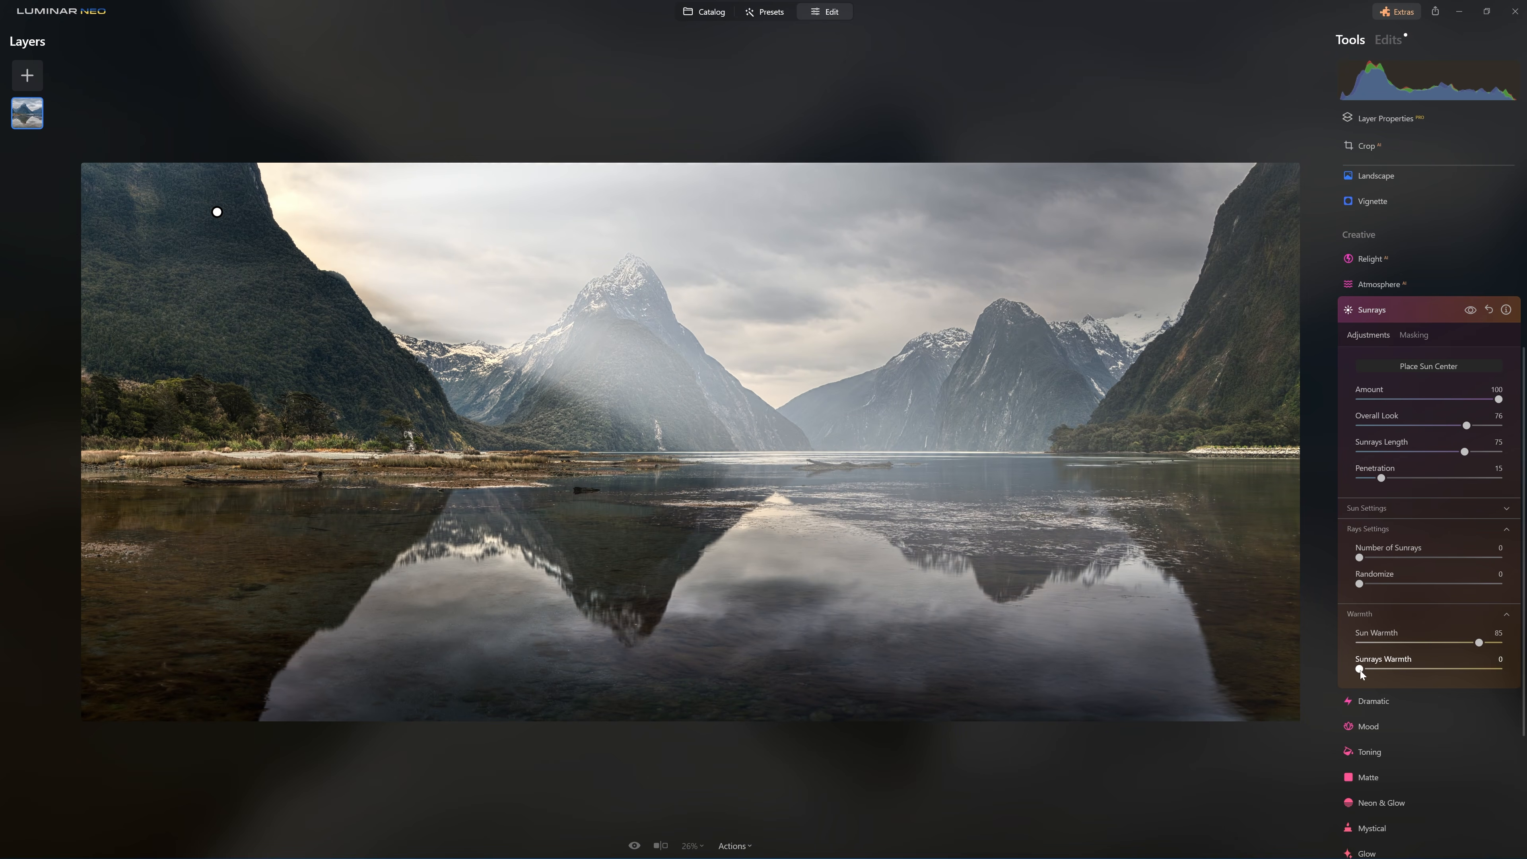
drag(1366, 671, 1386, 677)
mouse_move(1417, 686)
mouse_down()
mouse_move(1499, 684)
mouse_move(1417, 680)
mouse_up()
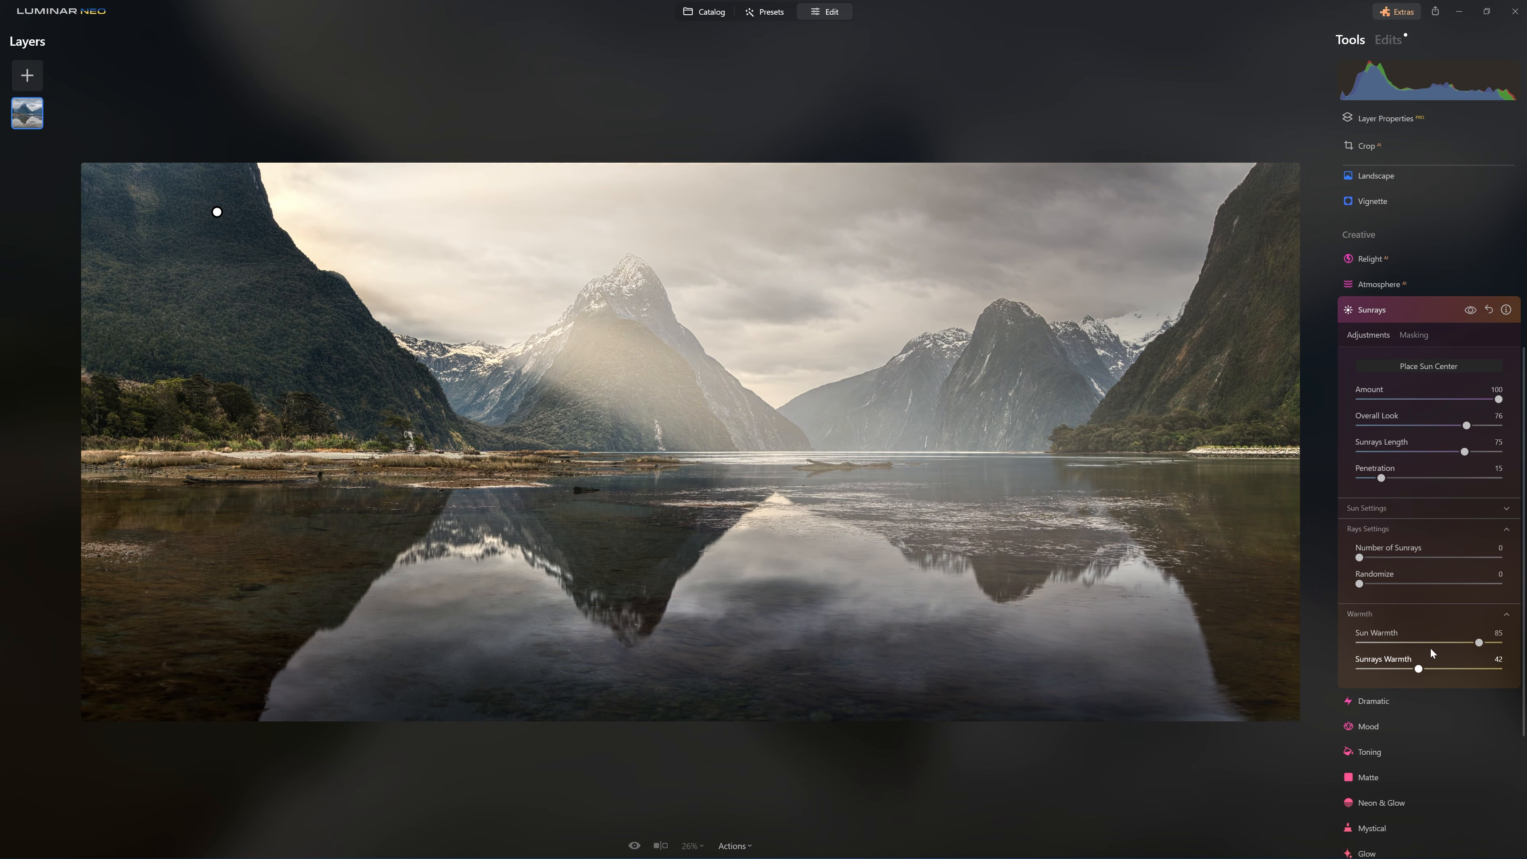
drag(1360, 586, 1372, 592)
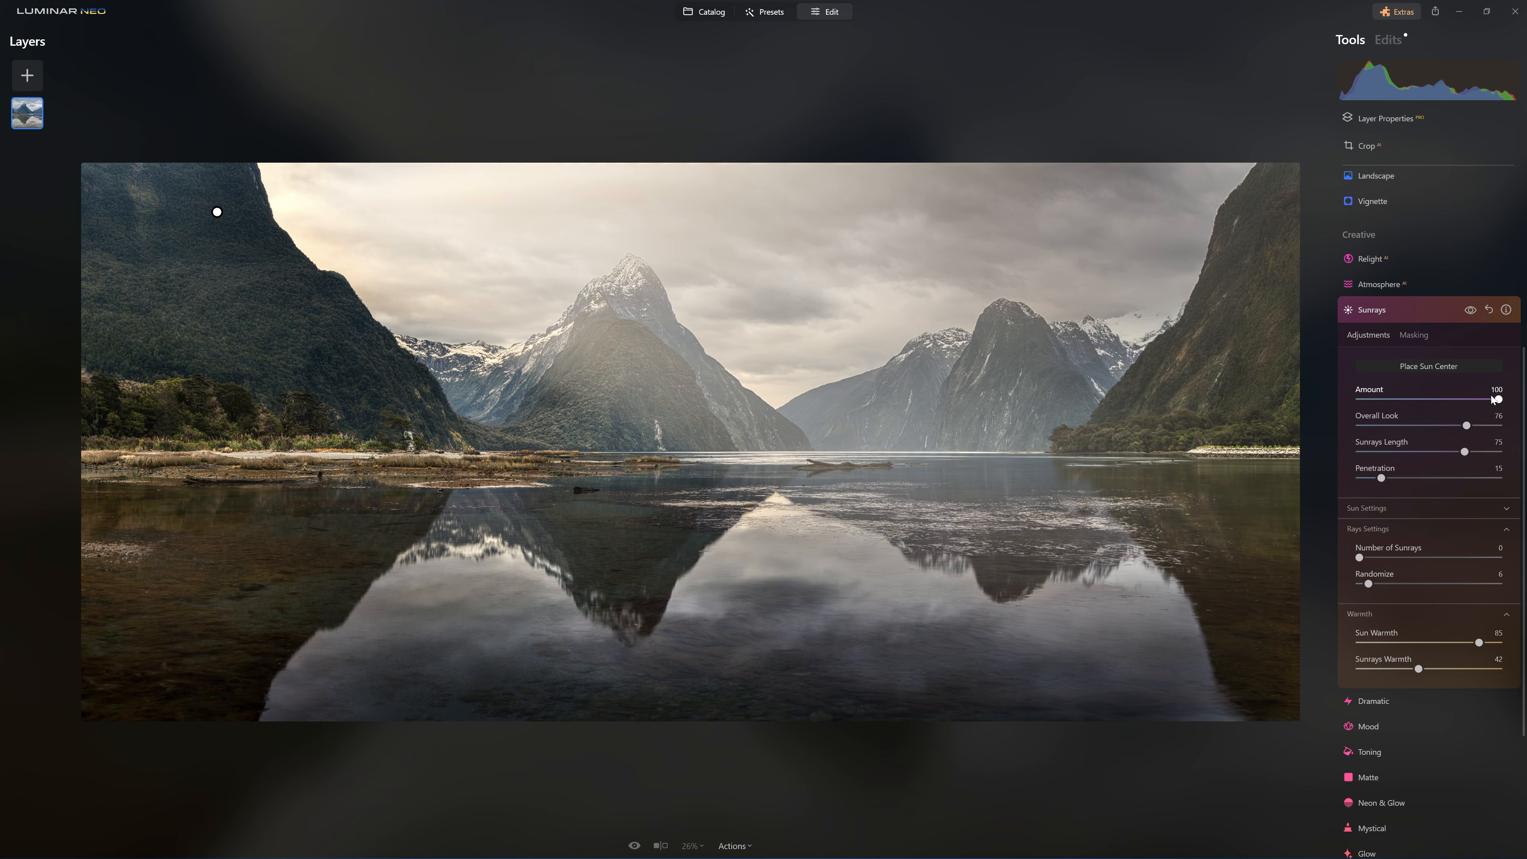
drag(1496, 398, 1461, 414)
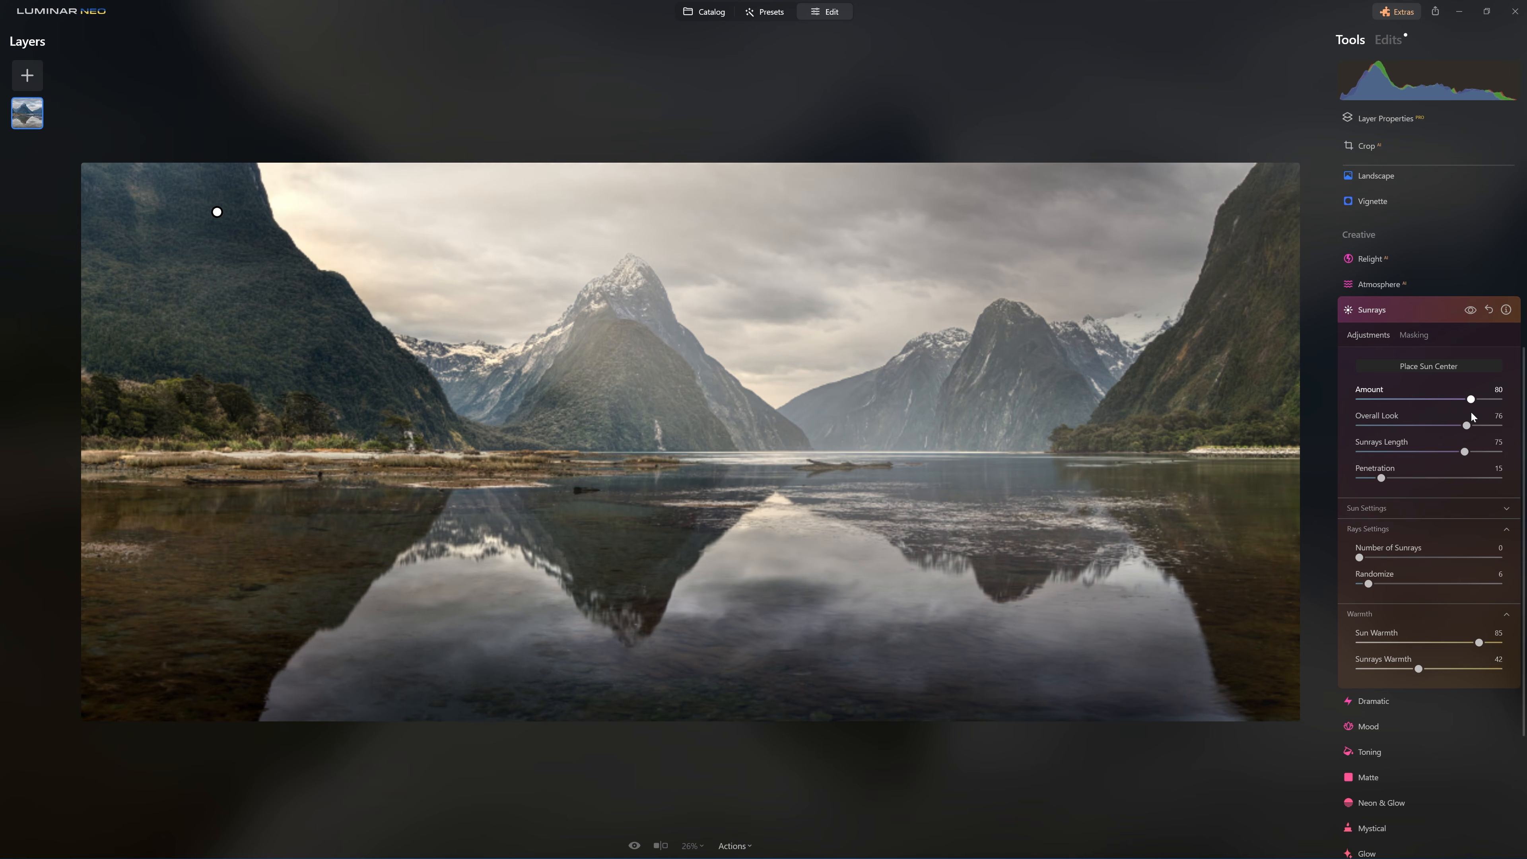
Step: Erase the Sunrays mask across the upper sky with a size 388 brush at strength 59, and compare the effect off and on
click(1410, 342)
click(1373, 373)
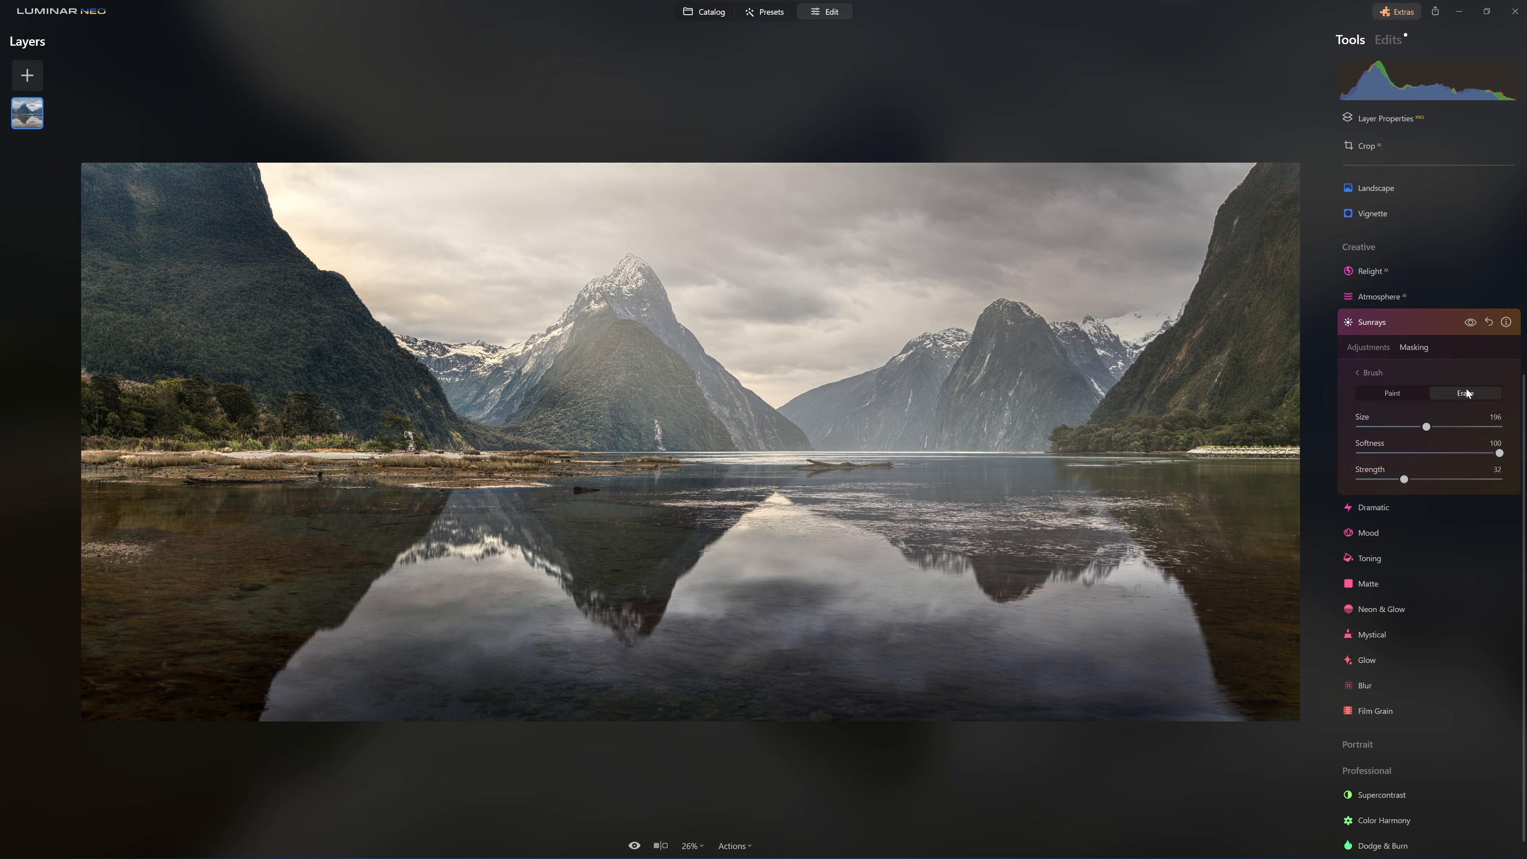
drag(1422, 478, 1426, 479)
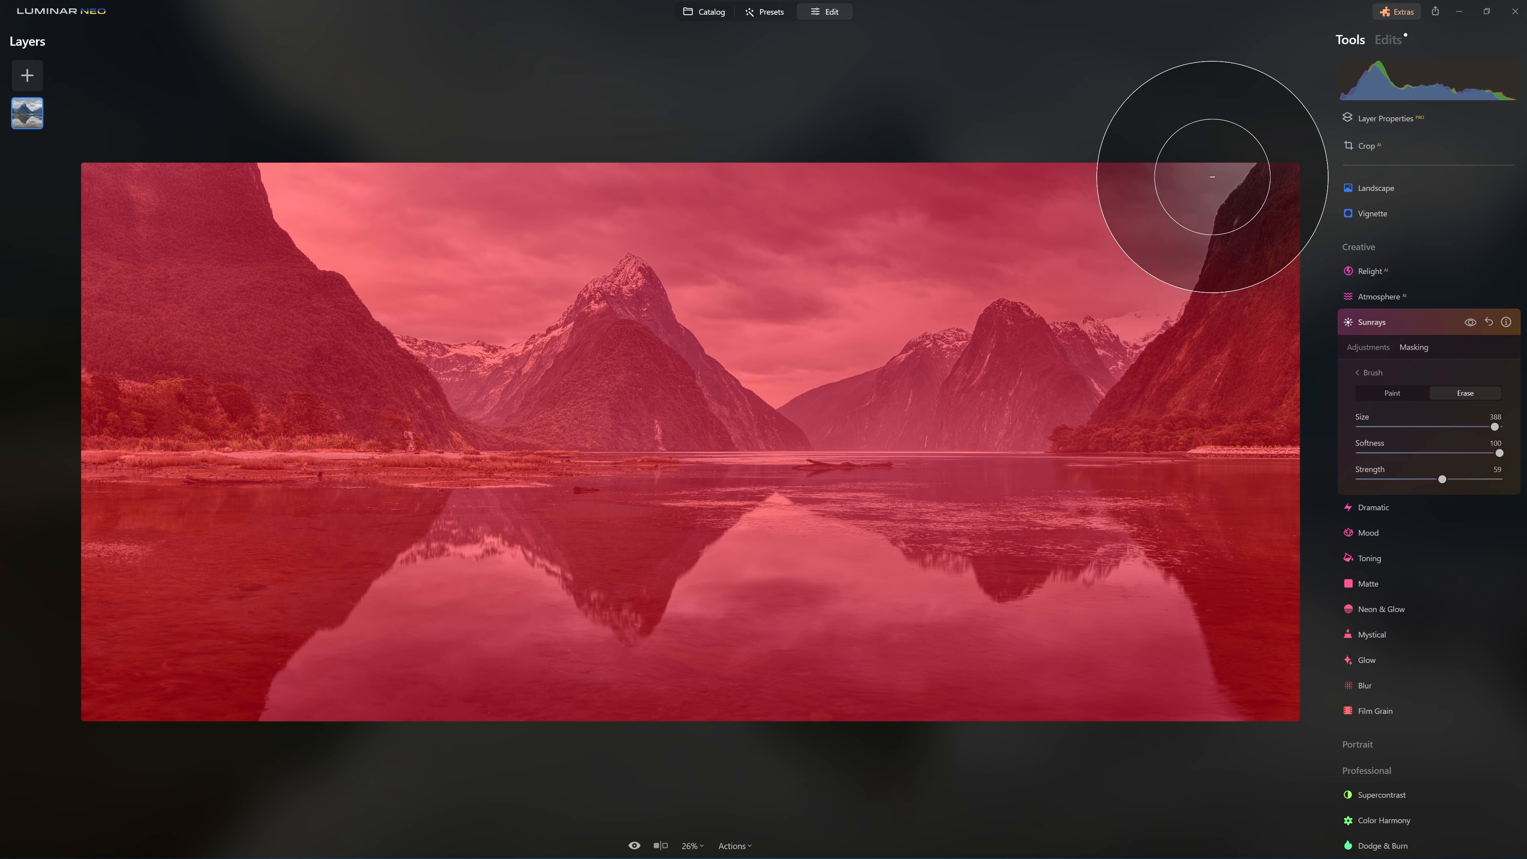
mouse_move(1210, 178)
mouse_down()
mouse_move(707, 128)
mouse_move(394, 65)
mouse_move(299, 68)
mouse_move(379, 62)
mouse_up()
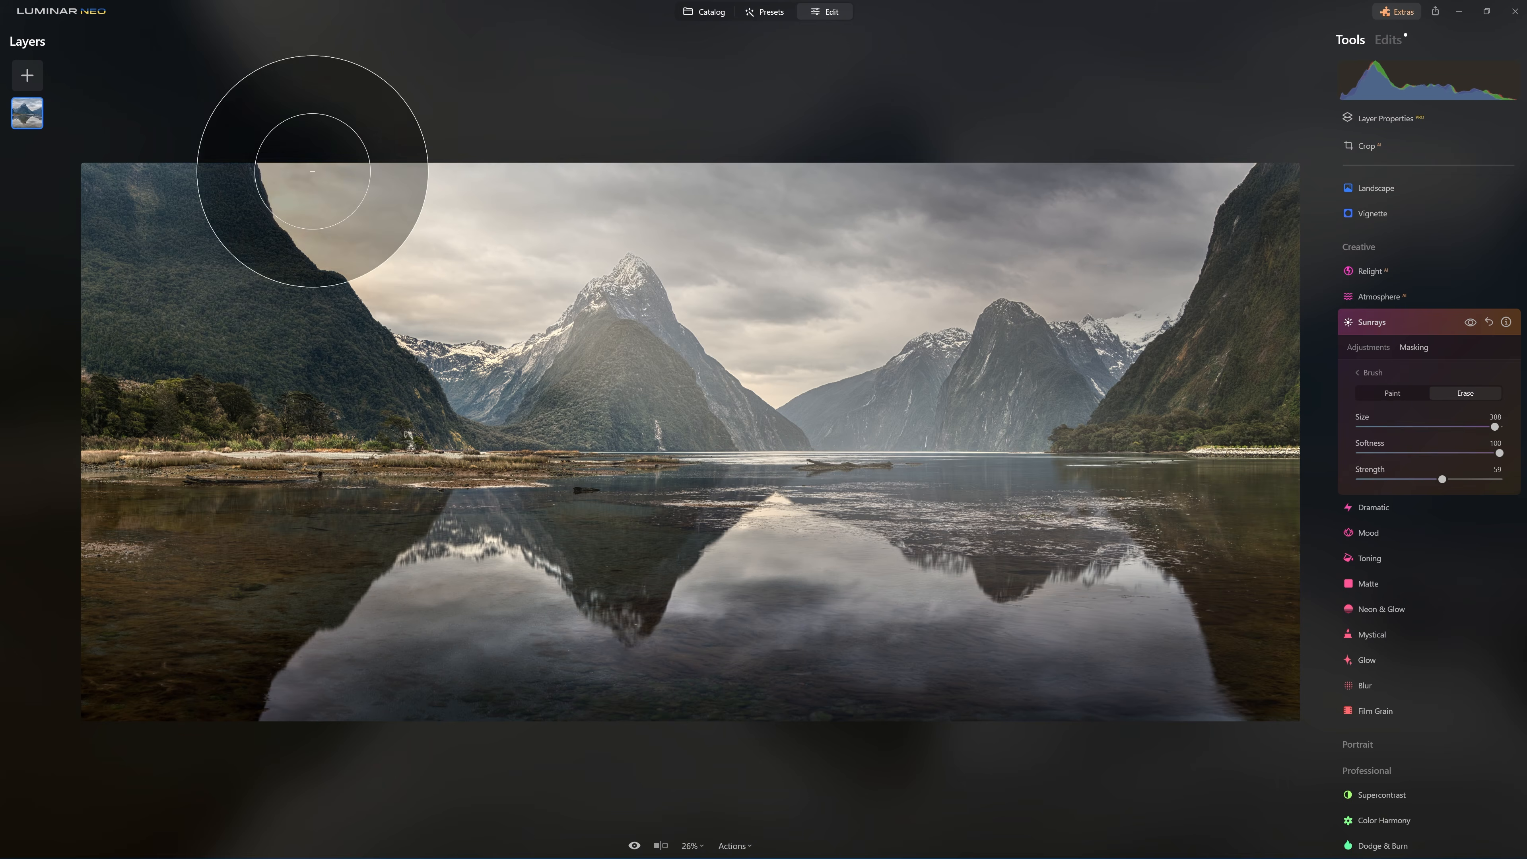
drag(1253, 182, 321, 97)
click(1471, 322)
click(1472, 322)
click(1472, 322)
click(1472, 322)
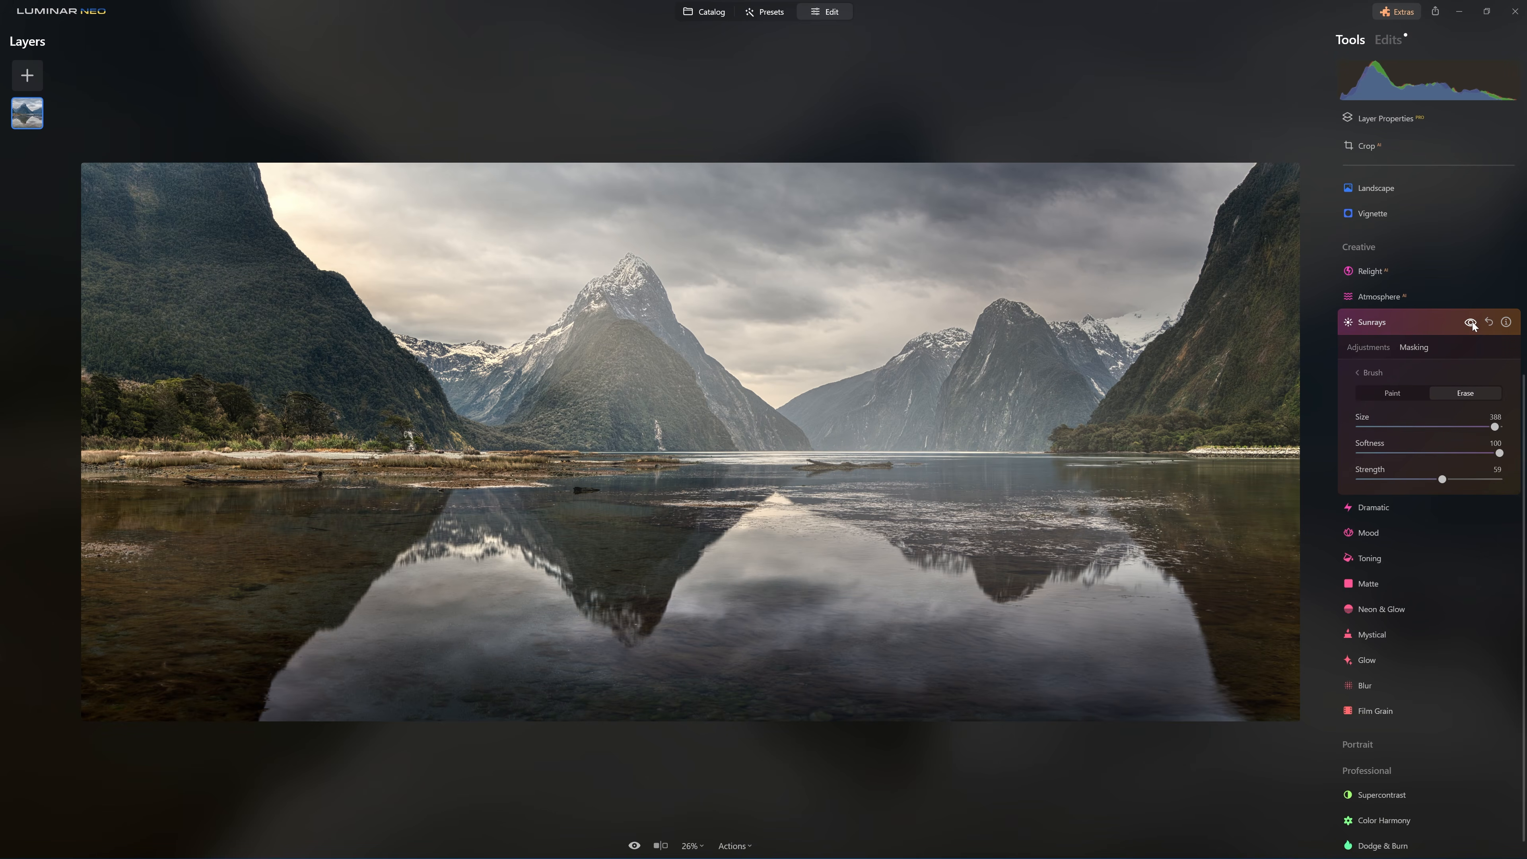
Step: Set the Sunrays Amount to 40, compare the effect off and on, and apply it
click(1364, 354)
scroll(1383, 373, down, 1)
drag(1474, 383, 1427, 391)
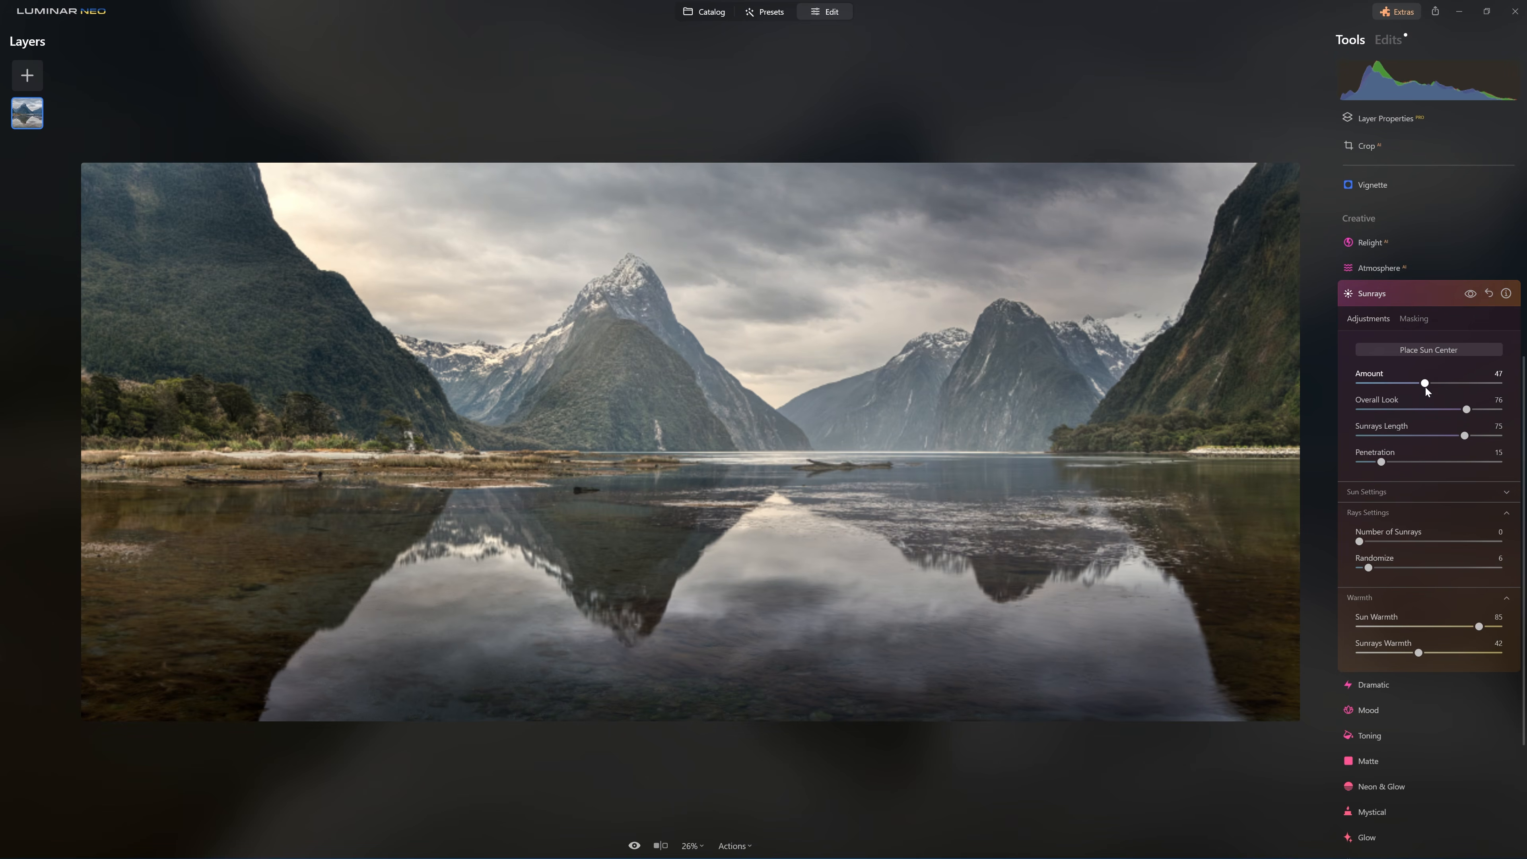
click(1470, 294)
click(1470, 294)
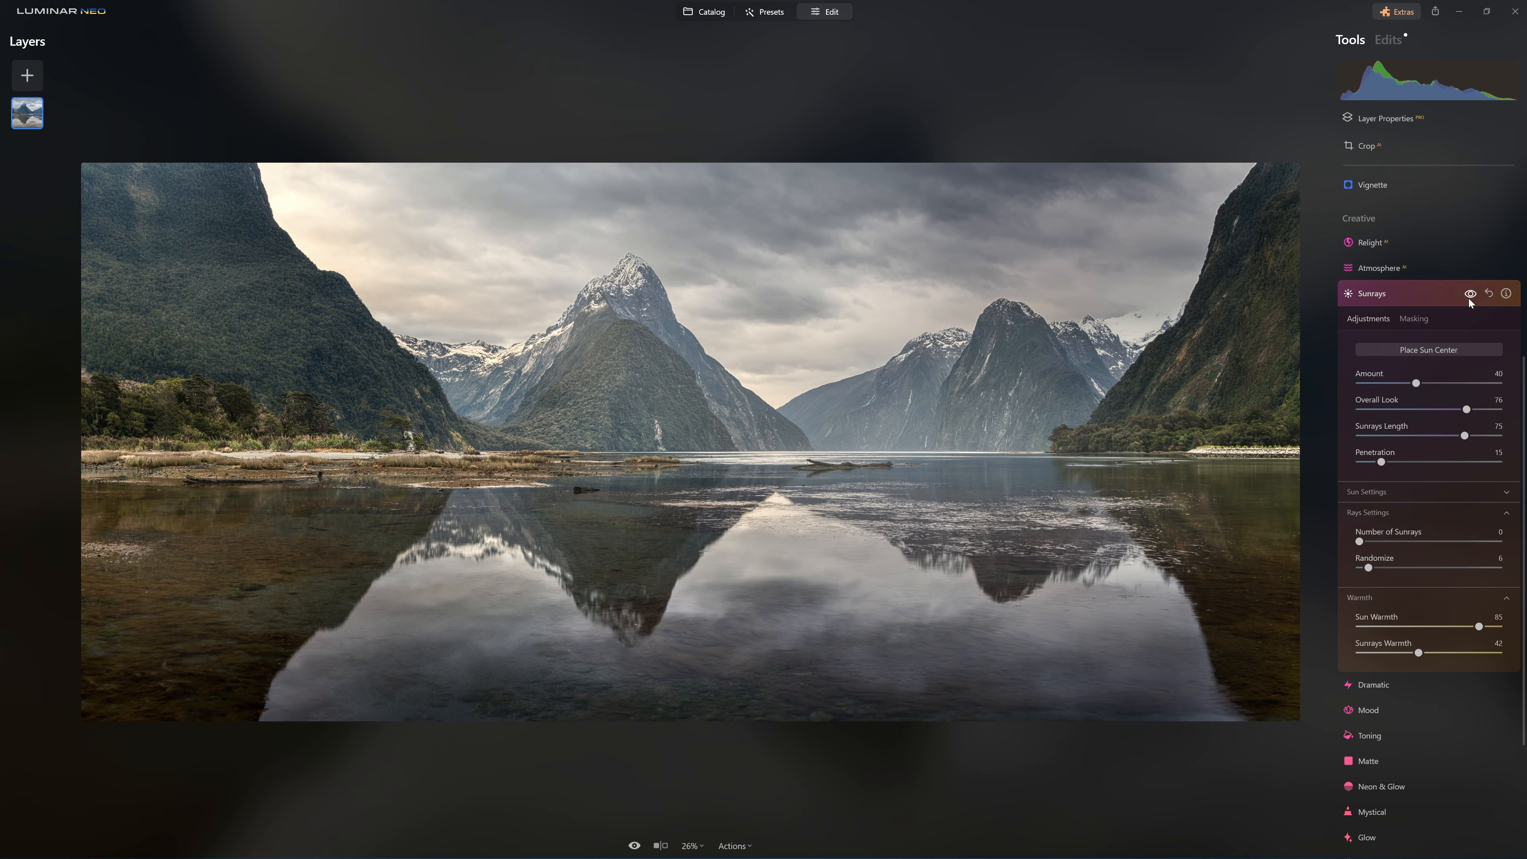
click(1381, 294)
click(1381, 454)
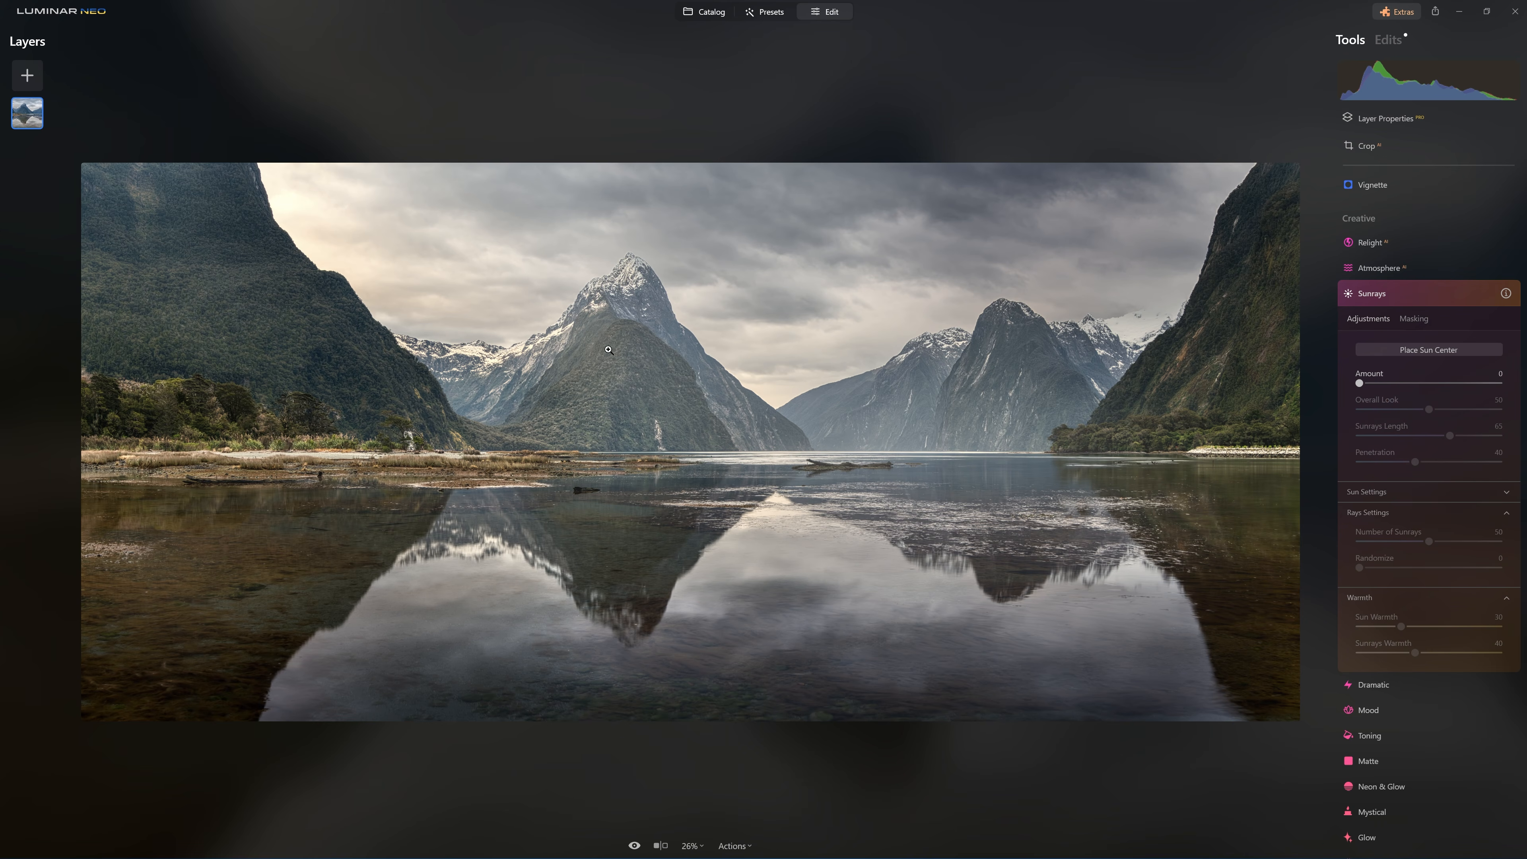
Step: Set the Sunrays Amount to 100 and place the sun center over the upper slope of the left mountain
drag(1419, 392, 1499, 385)
click(1428, 349)
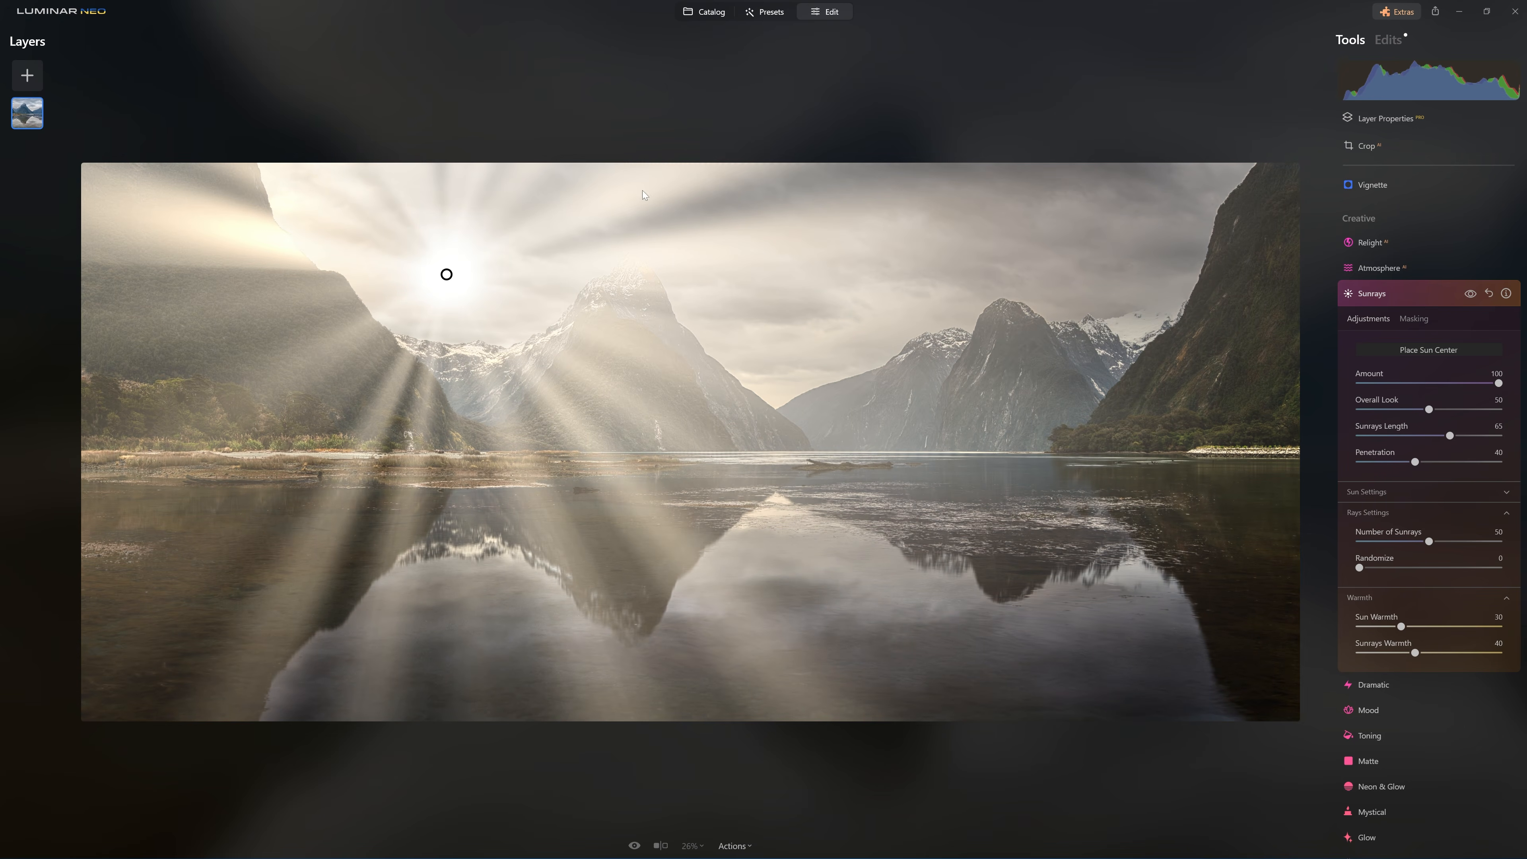
mouse_move(445, 275)
mouse_down()
mouse_move(334, 225)
mouse_move(183, 204)
mouse_up()
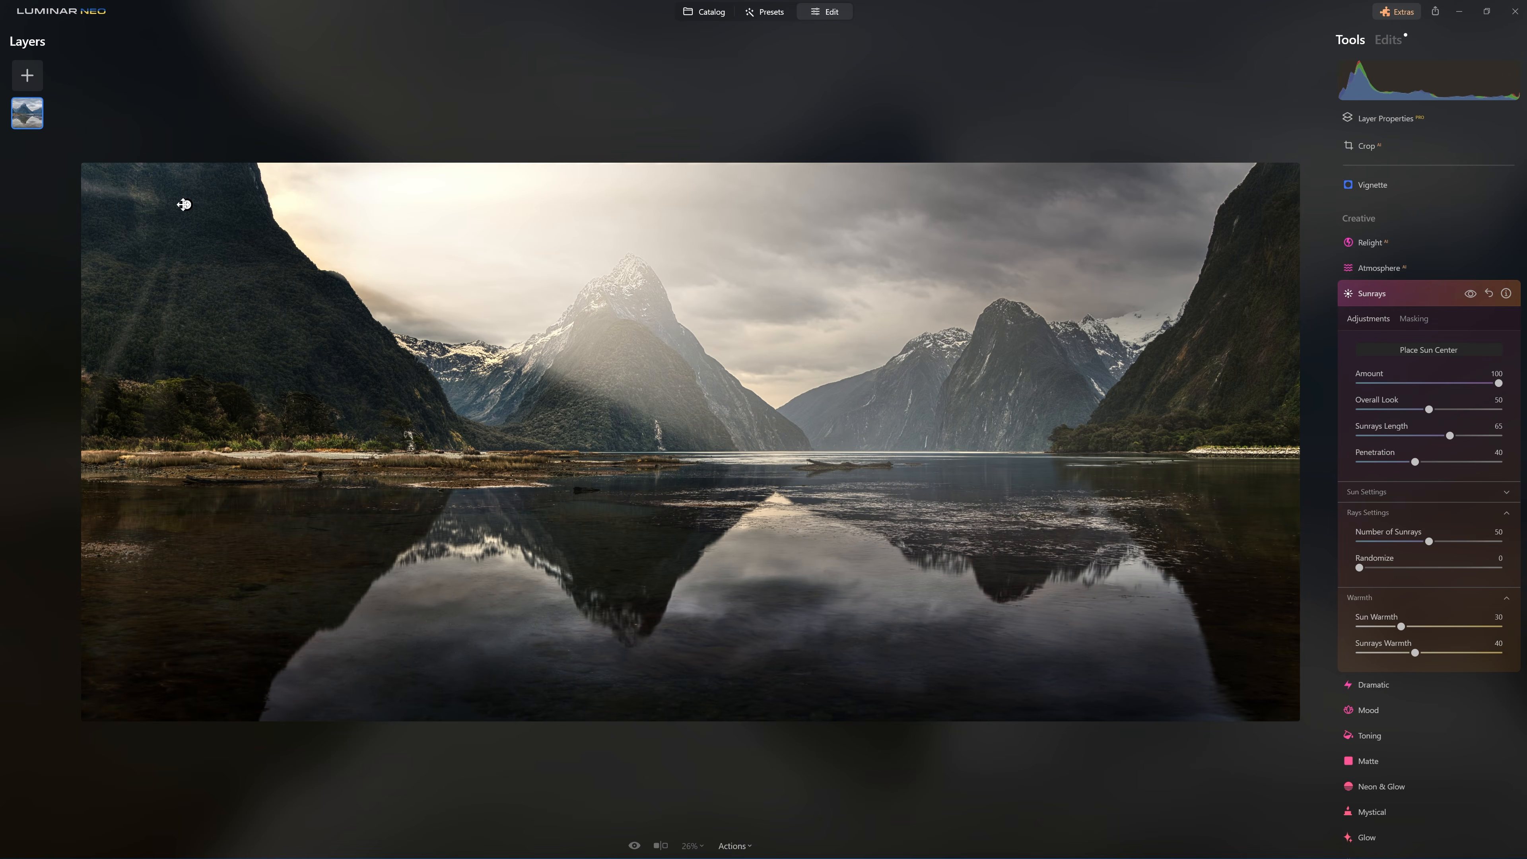
Step: Set the Sunrays Length to 59, Number of Sunrays to 100 and Randomize to 1
drag(1449, 436, 1443, 436)
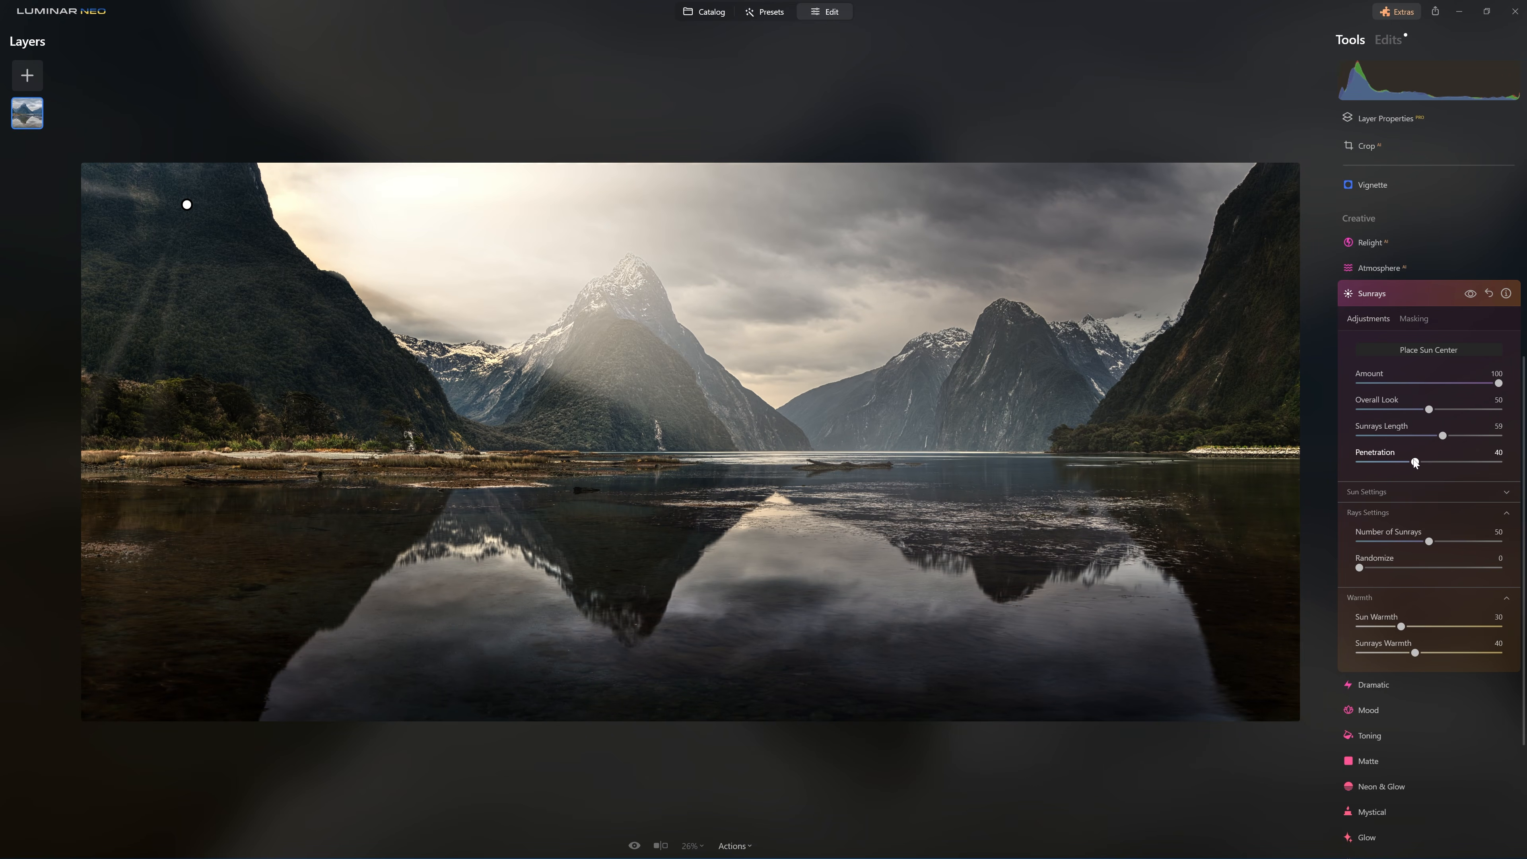
drag(1428, 540, 1512, 547)
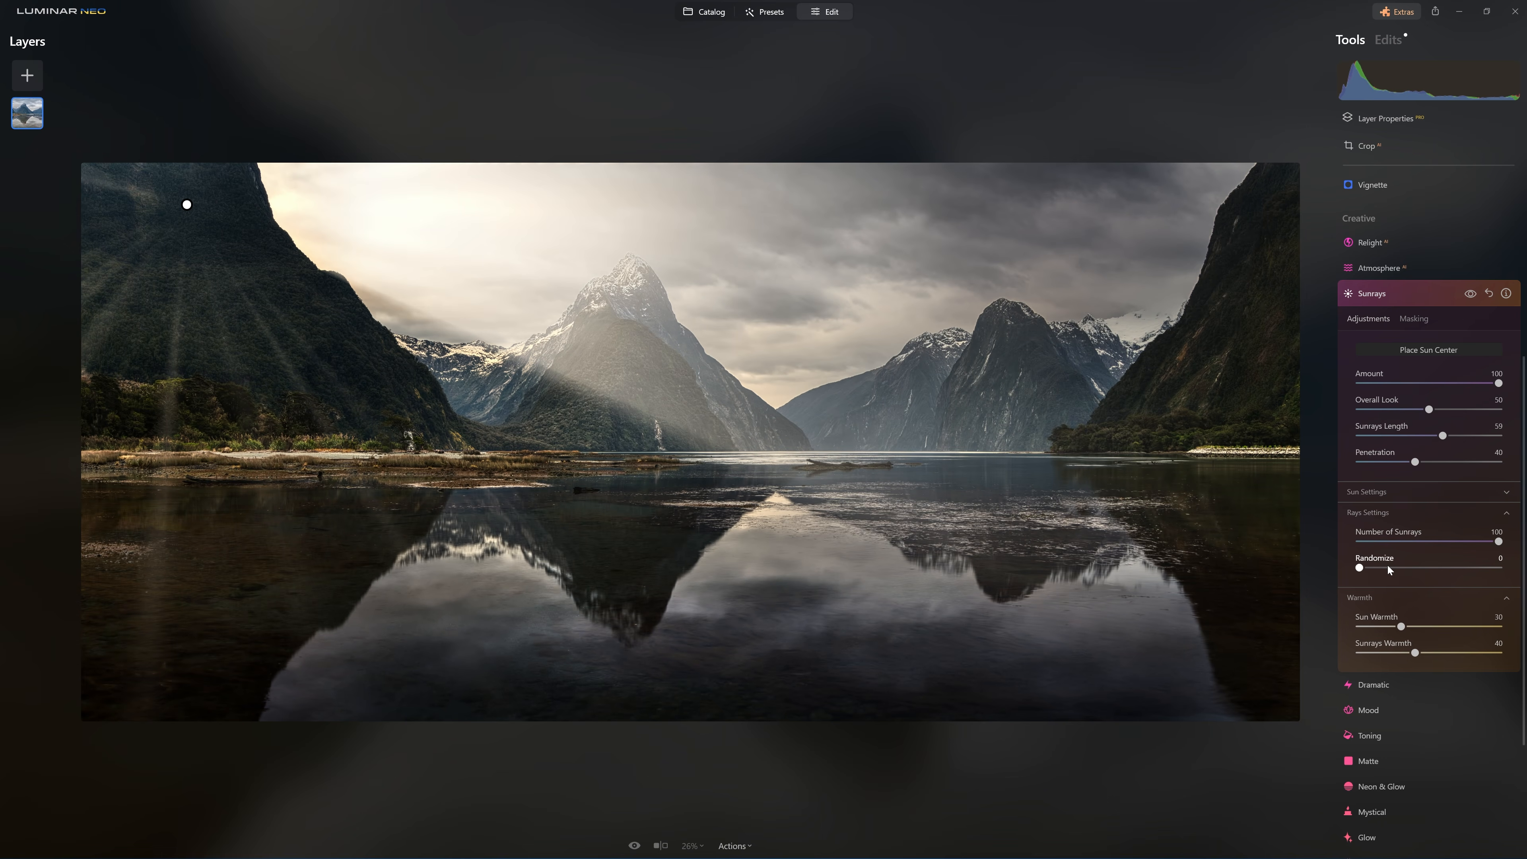
drag(1364, 570, 1368, 571)
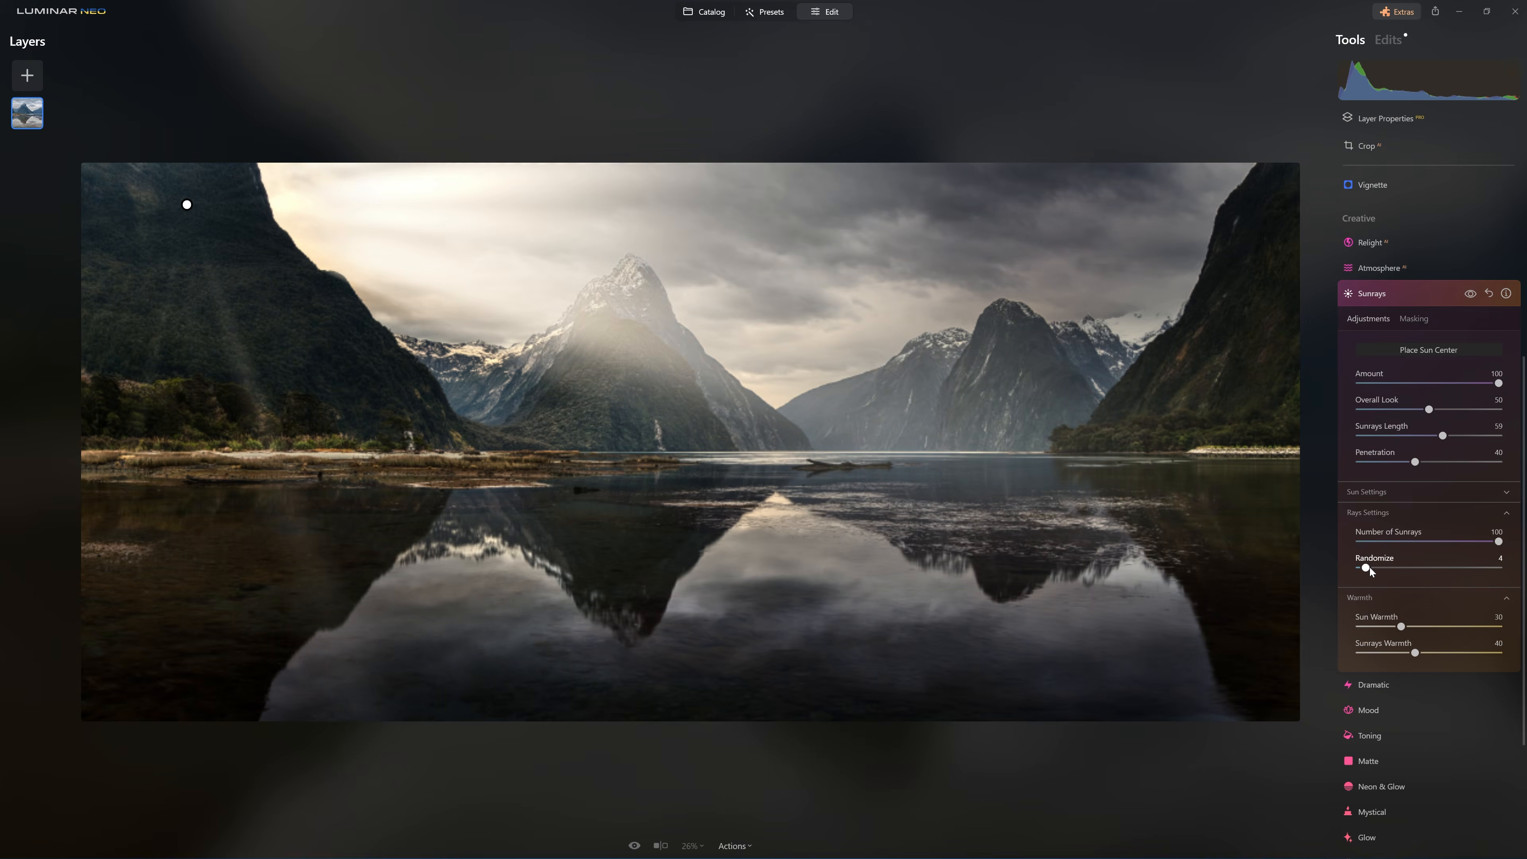
drag(1368, 570, 1365, 570)
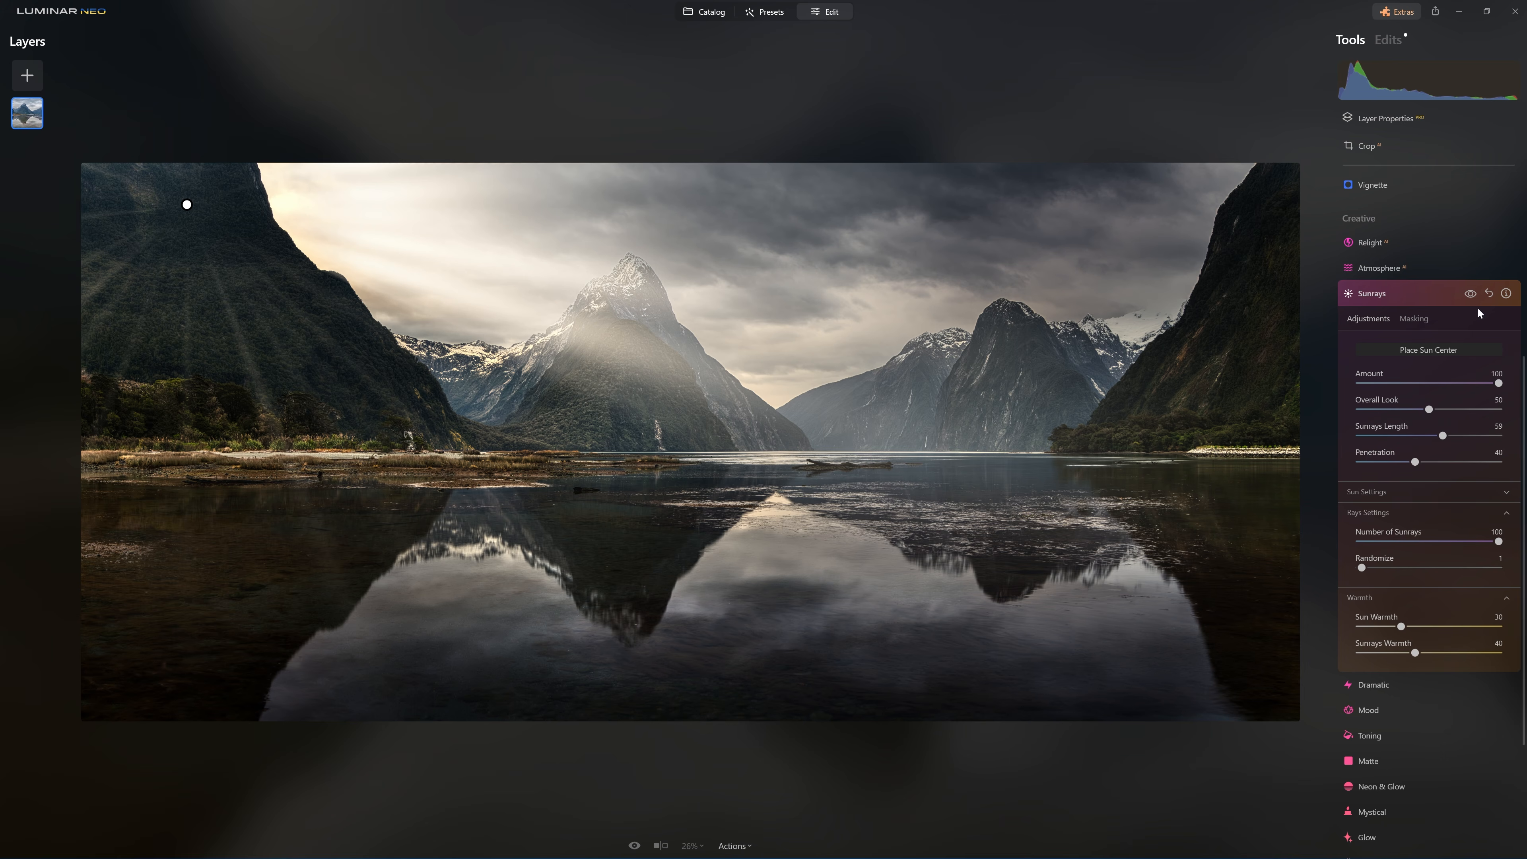
Step: Paint the Sunrays mask from the bright left sky down over the central peak with a strength 28 brush, and lower the Sunrays Amount
click(1417, 323)
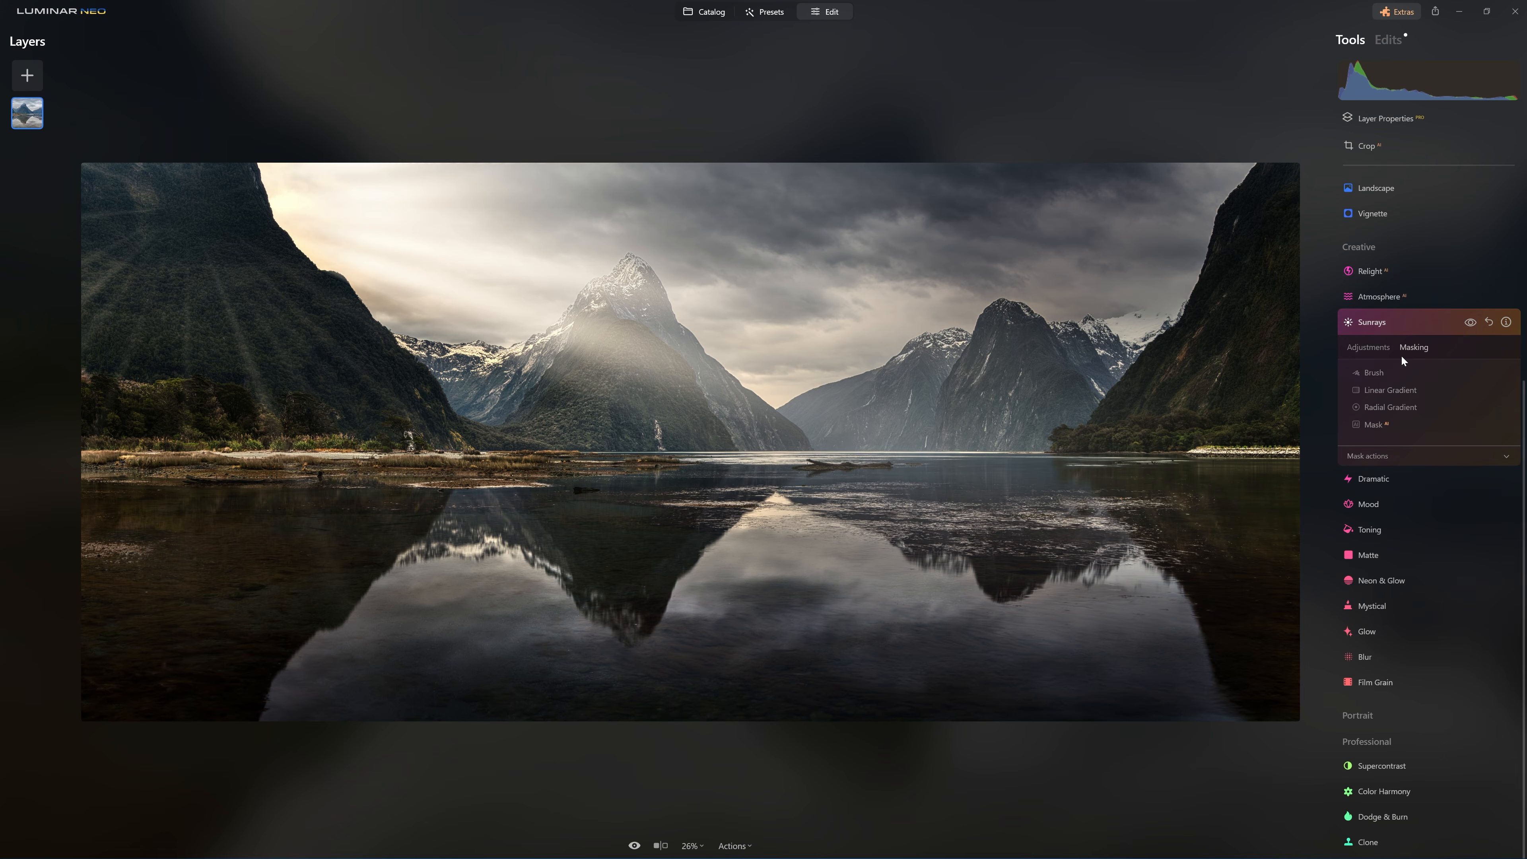
click(1380, 369)
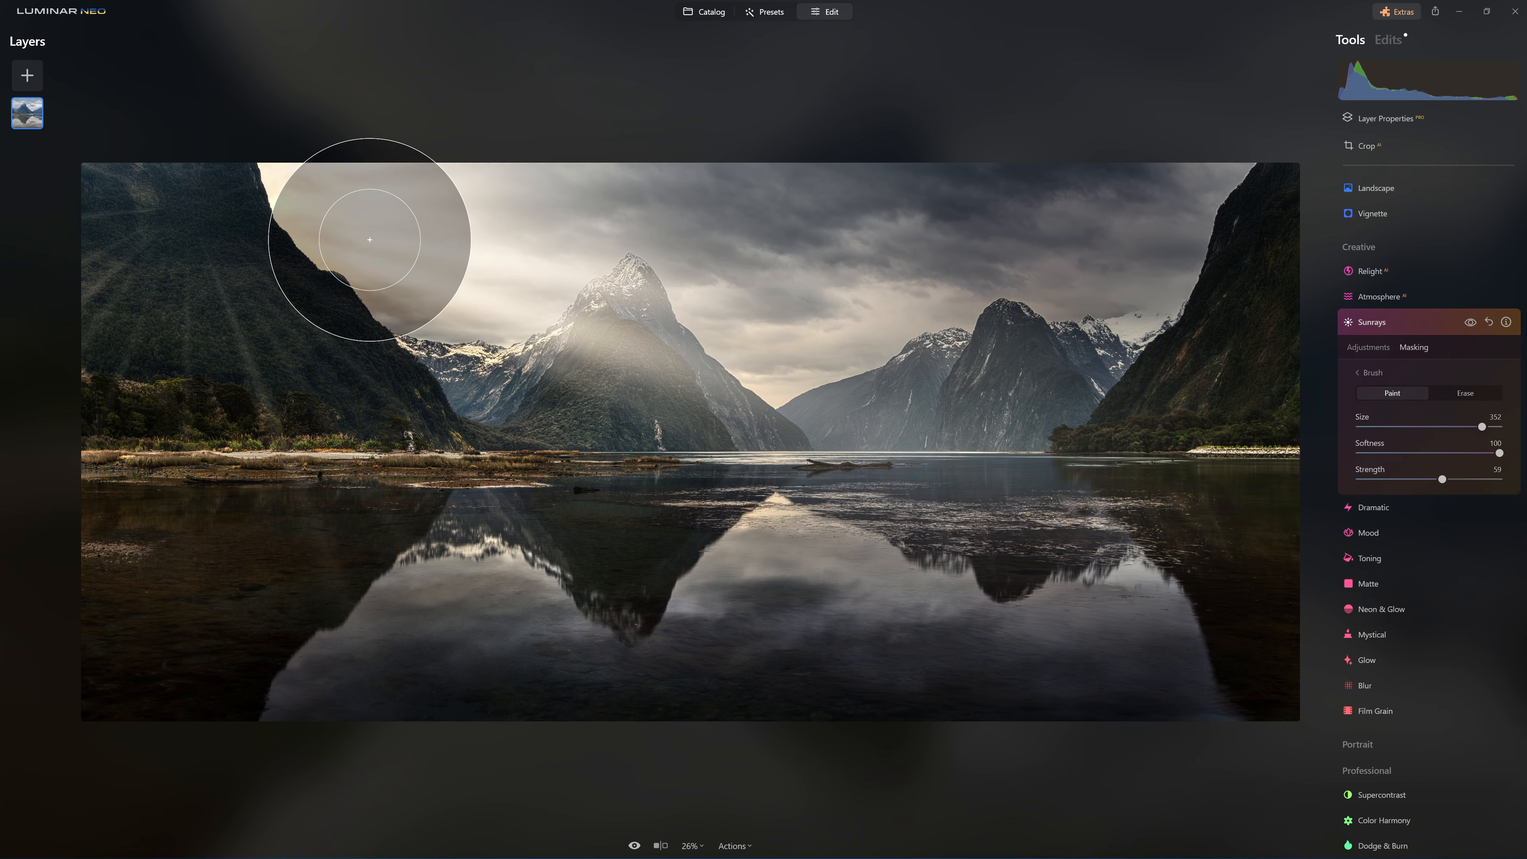
scroll(370, 240, down, 10)
click(1397, 479)
mouse_move(351, 235)
mouse_down()
mouse_move(416, 256)
mouse_move(529, 352)
mouse_move(360, 243)
mouse_move(575, 326)
mouse_move(307, 232)
mouse_move(541, 283)
mouse_move(562, 357)
mouse_move(596, 373)
mouse_up()
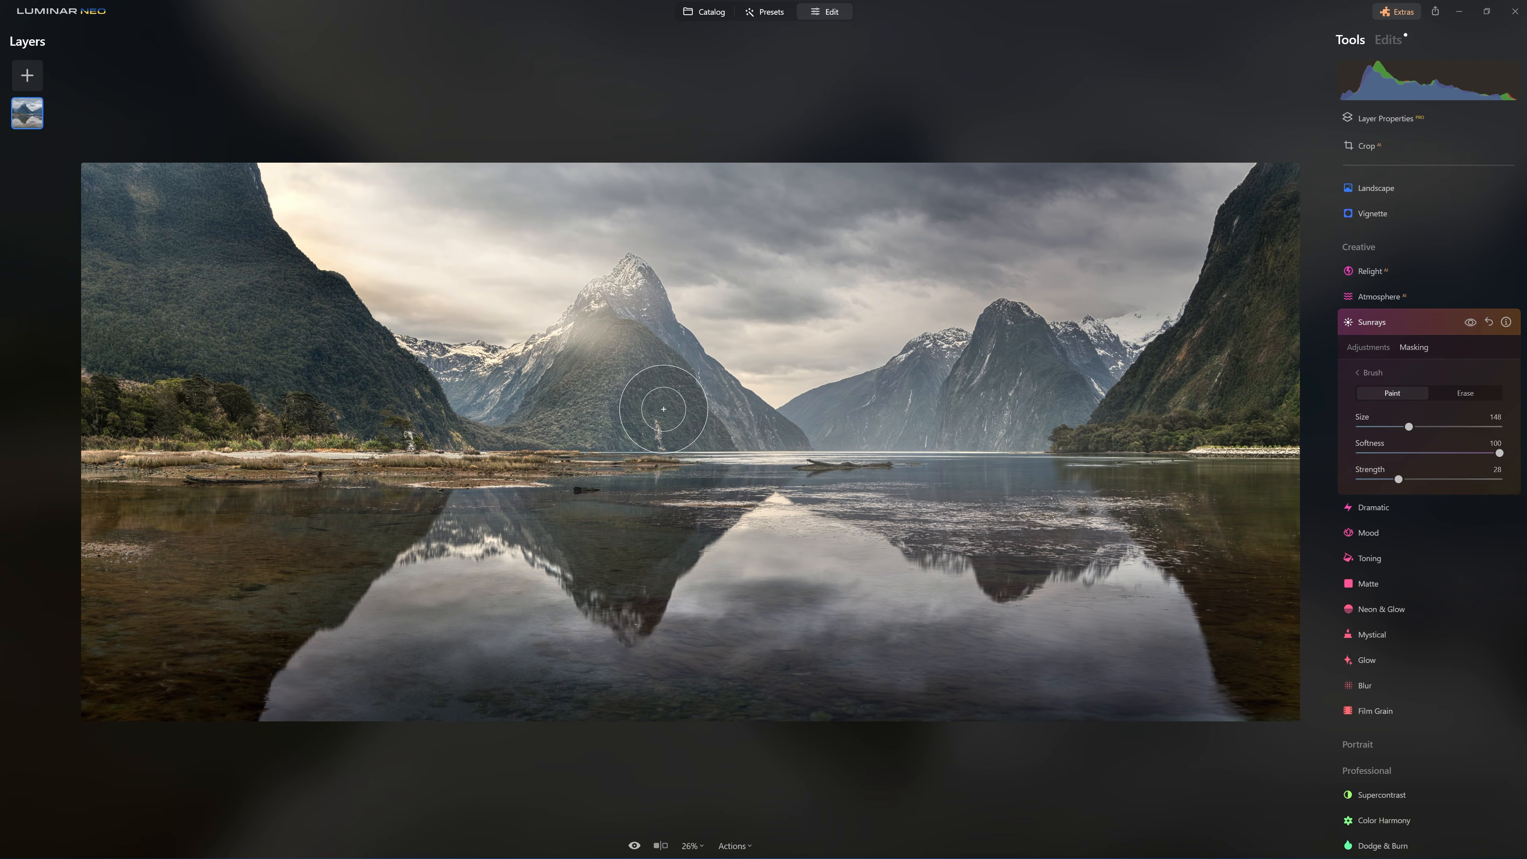
scroll(545, 341, up, 10)
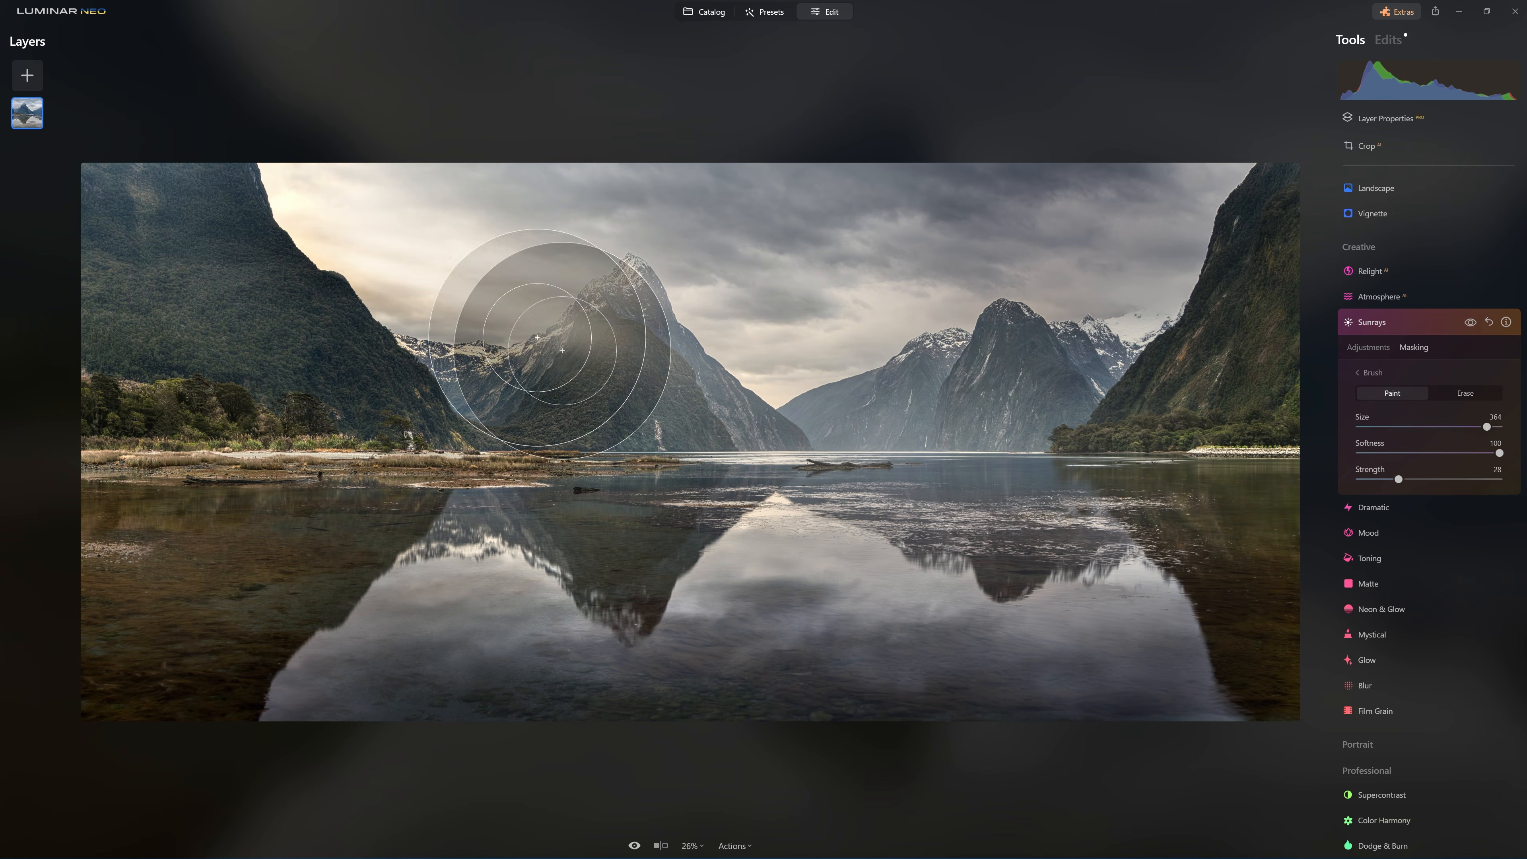
click(1367, 348)
drag(1485, 384, 1393, 386)
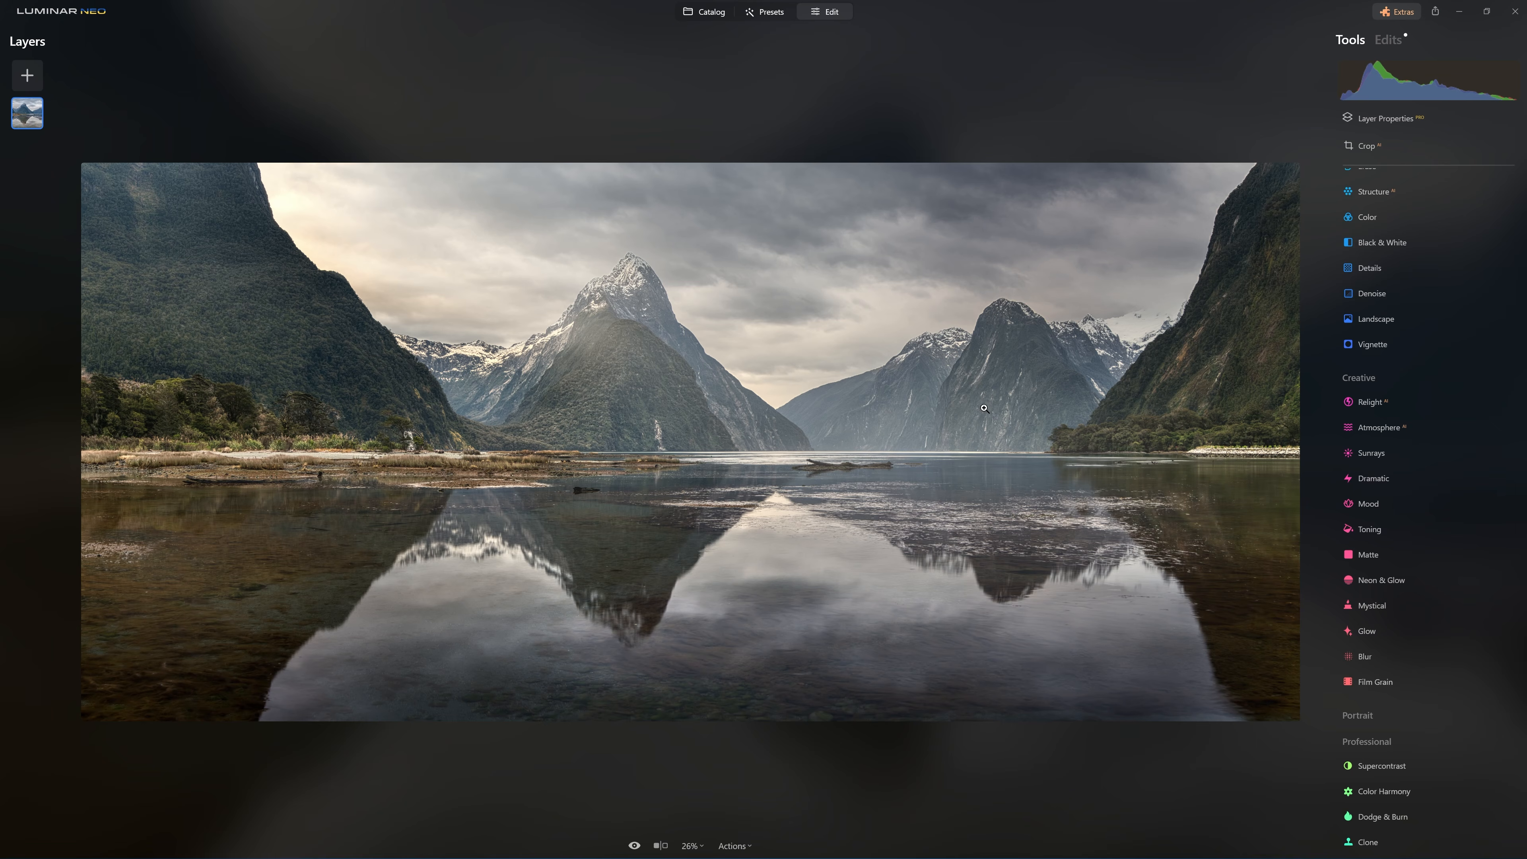
Step: Try a Smart Contrast of 100 in Develop, compare the effect off and on, and reset it
scroll(1368, 365, up, 3)
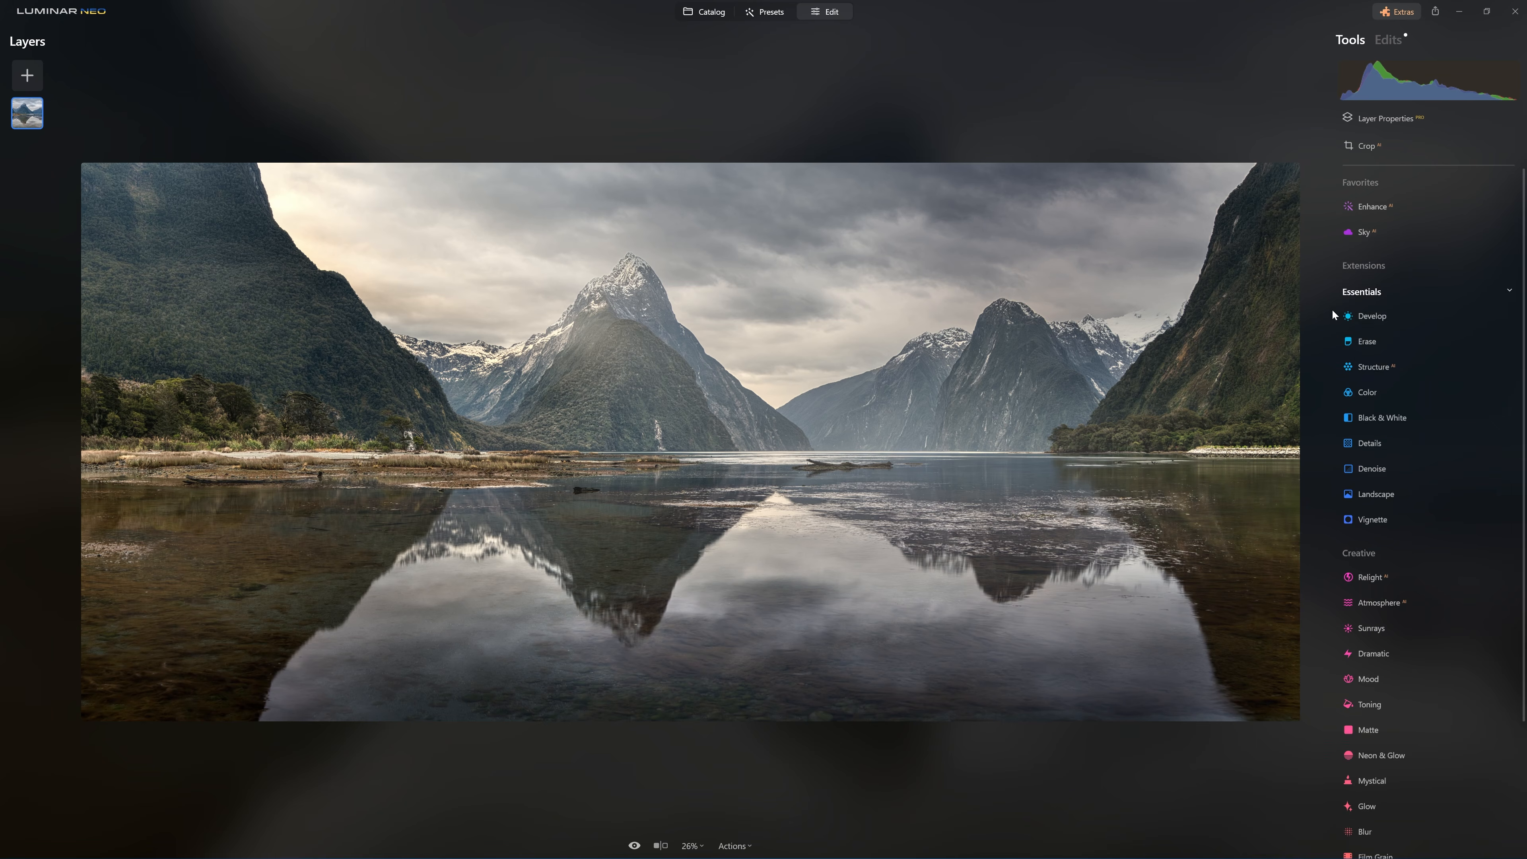
click(1394, 323)
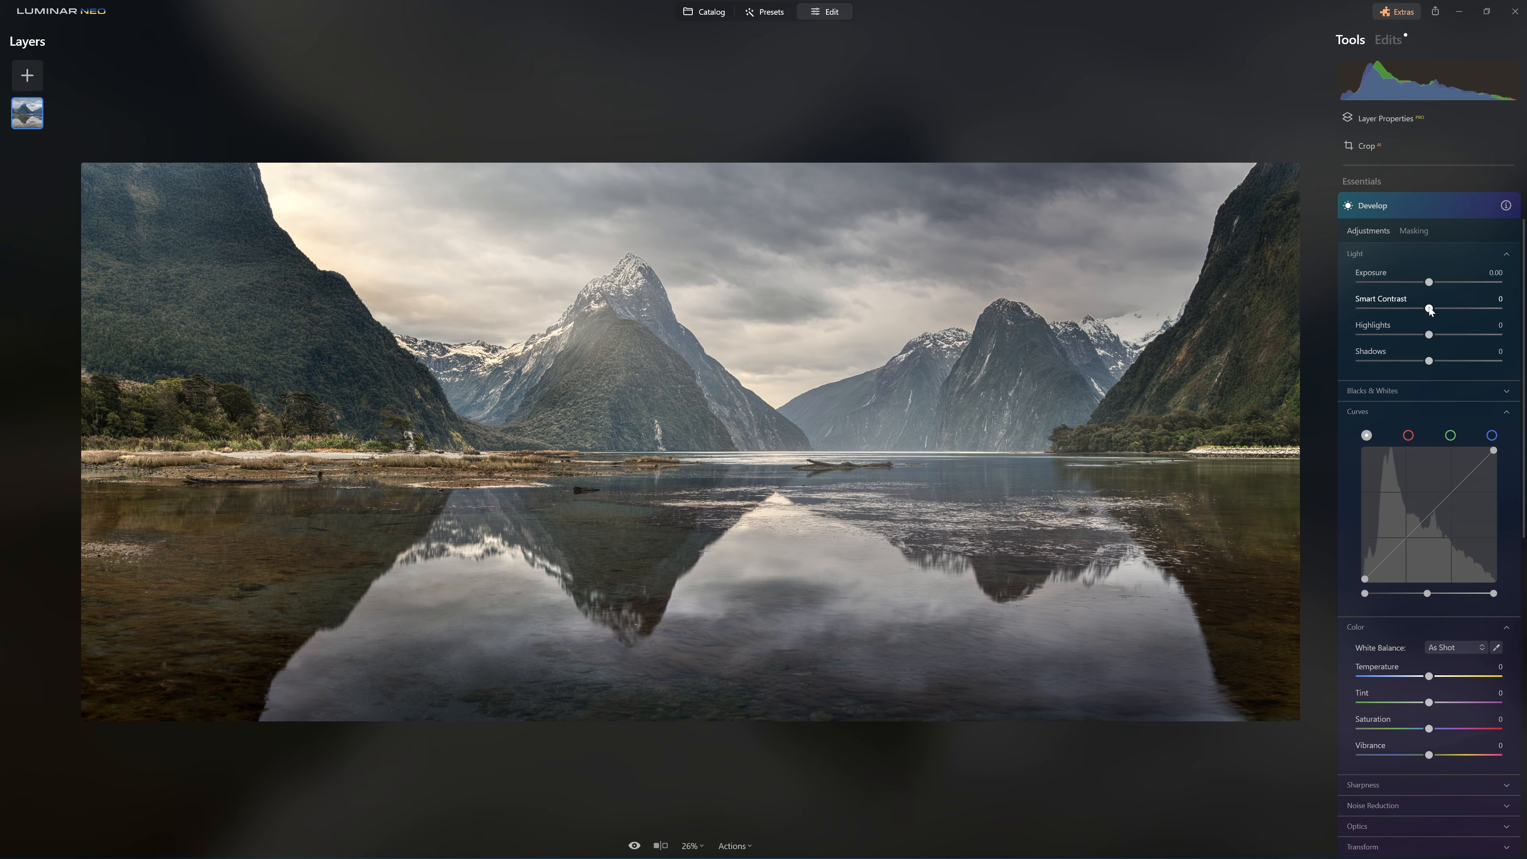
drag(1439, 310, 1501, 309)
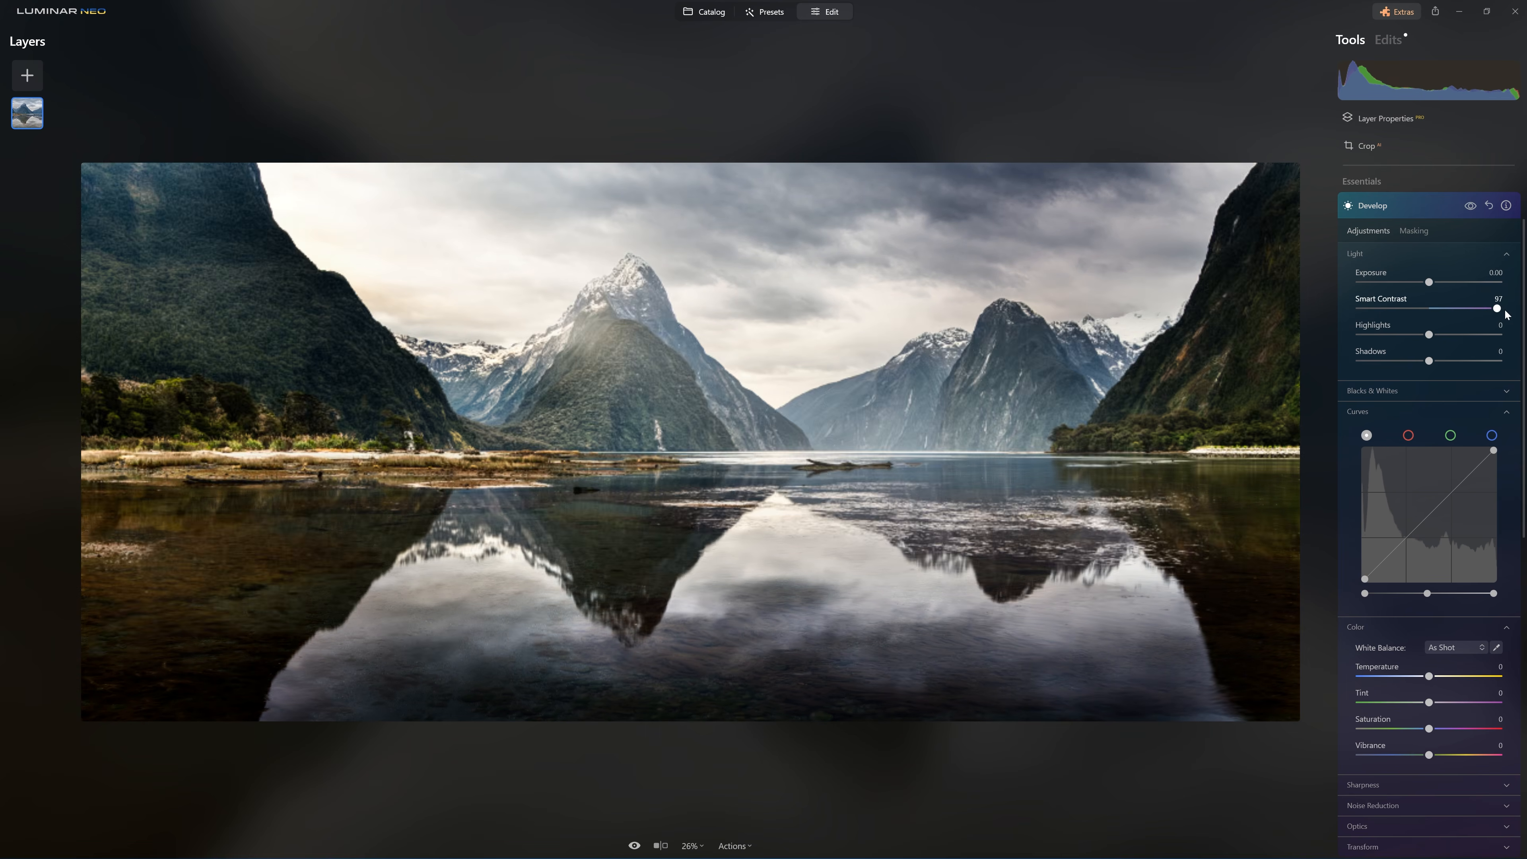
click(1469, 205)
click(1469, 205)
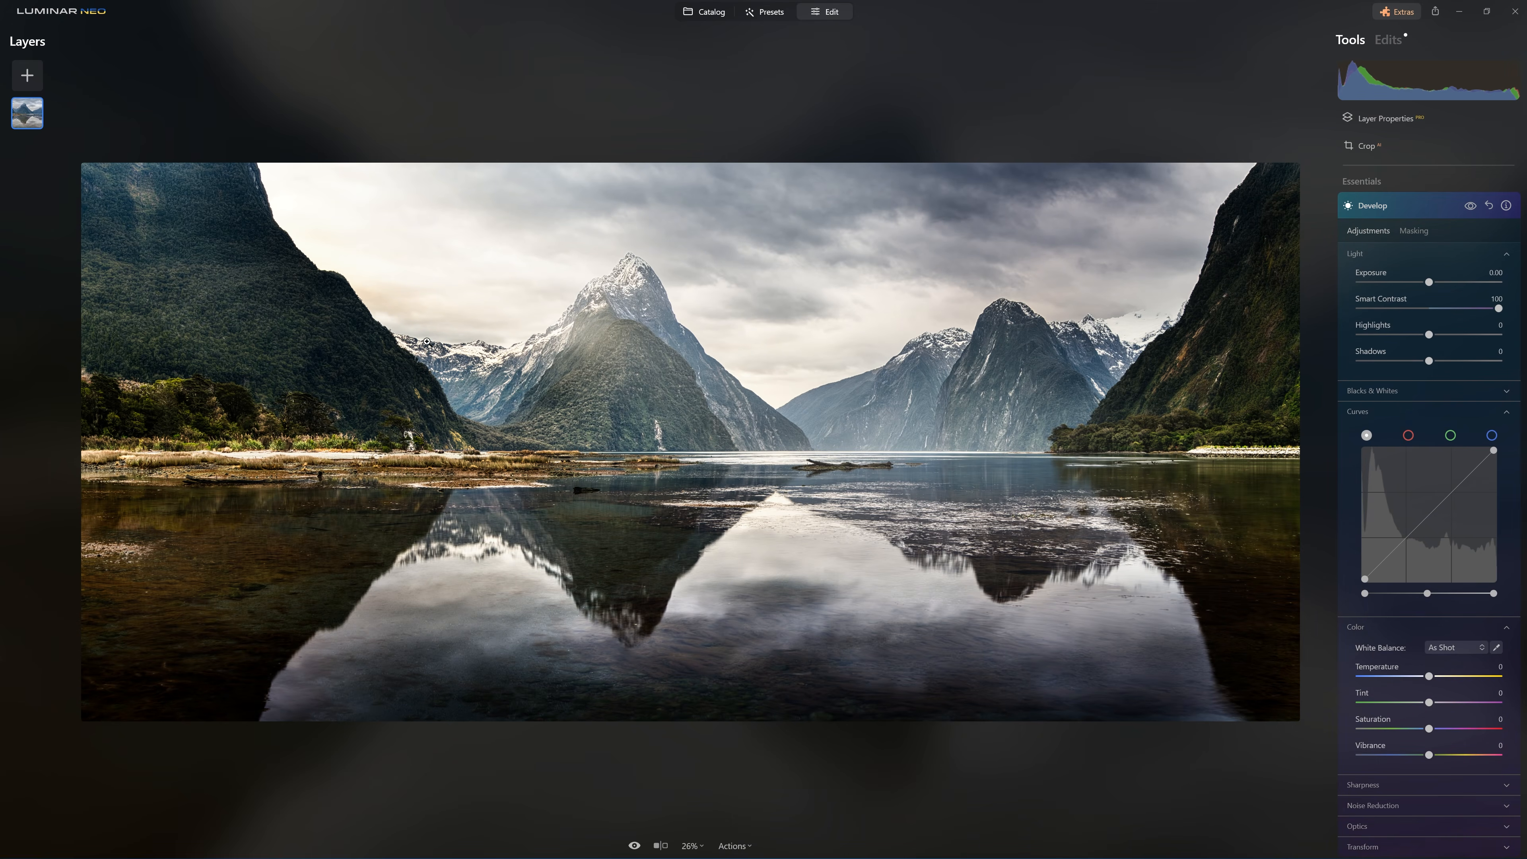
click(1469, 206)
click(1469, 206)
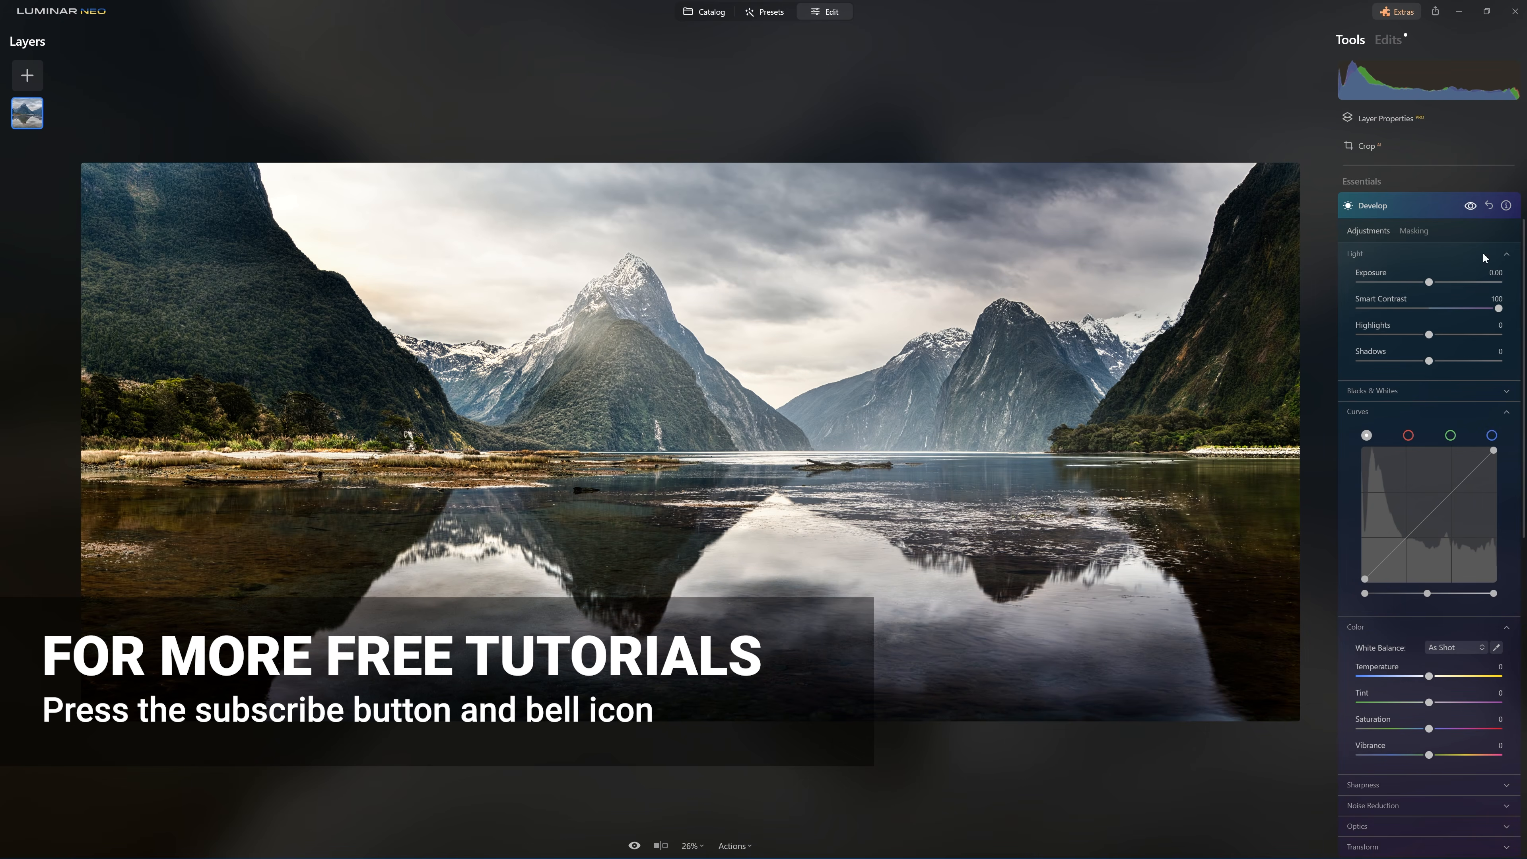
double_click(1499, 308)
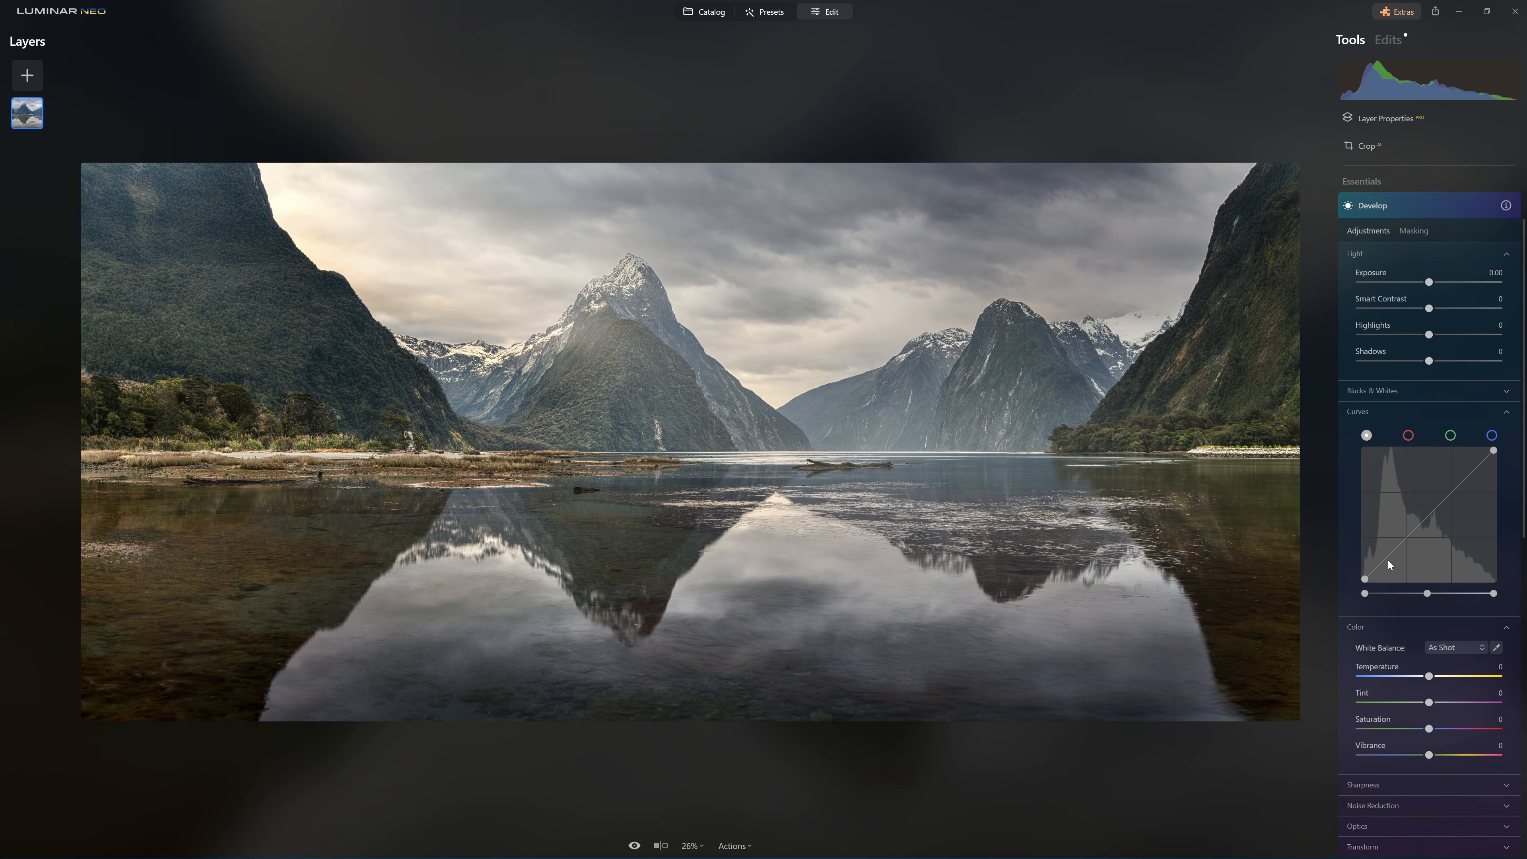
Step: Shape the Develop tone curve into an S by lowering the shadows and raising the highlights, and compare the effect off and on
drag(1387, 559, 1386, 572)
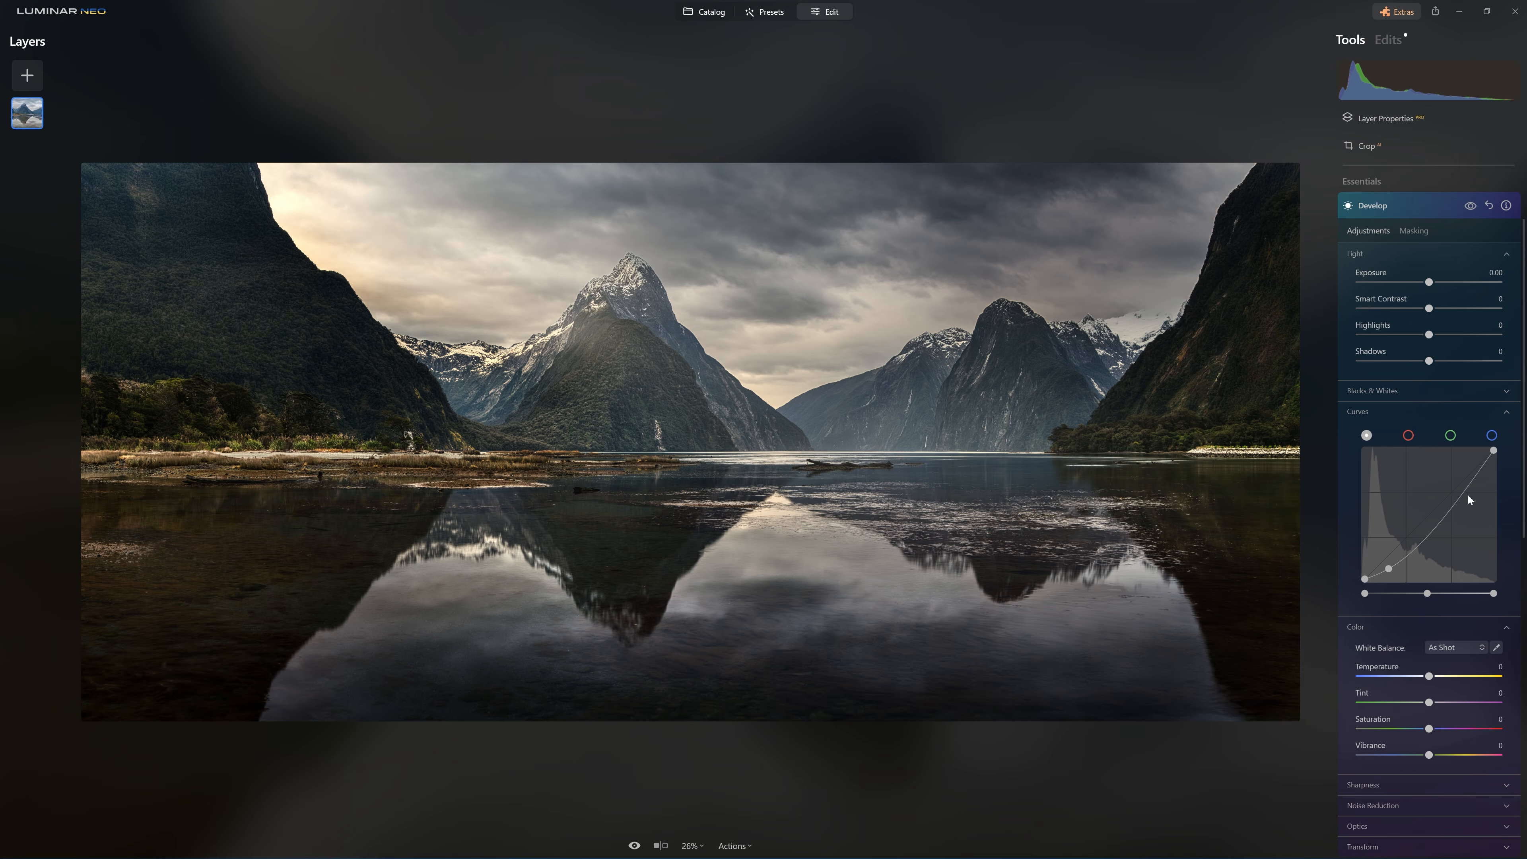
drag(1460, 496, 1456, 479)
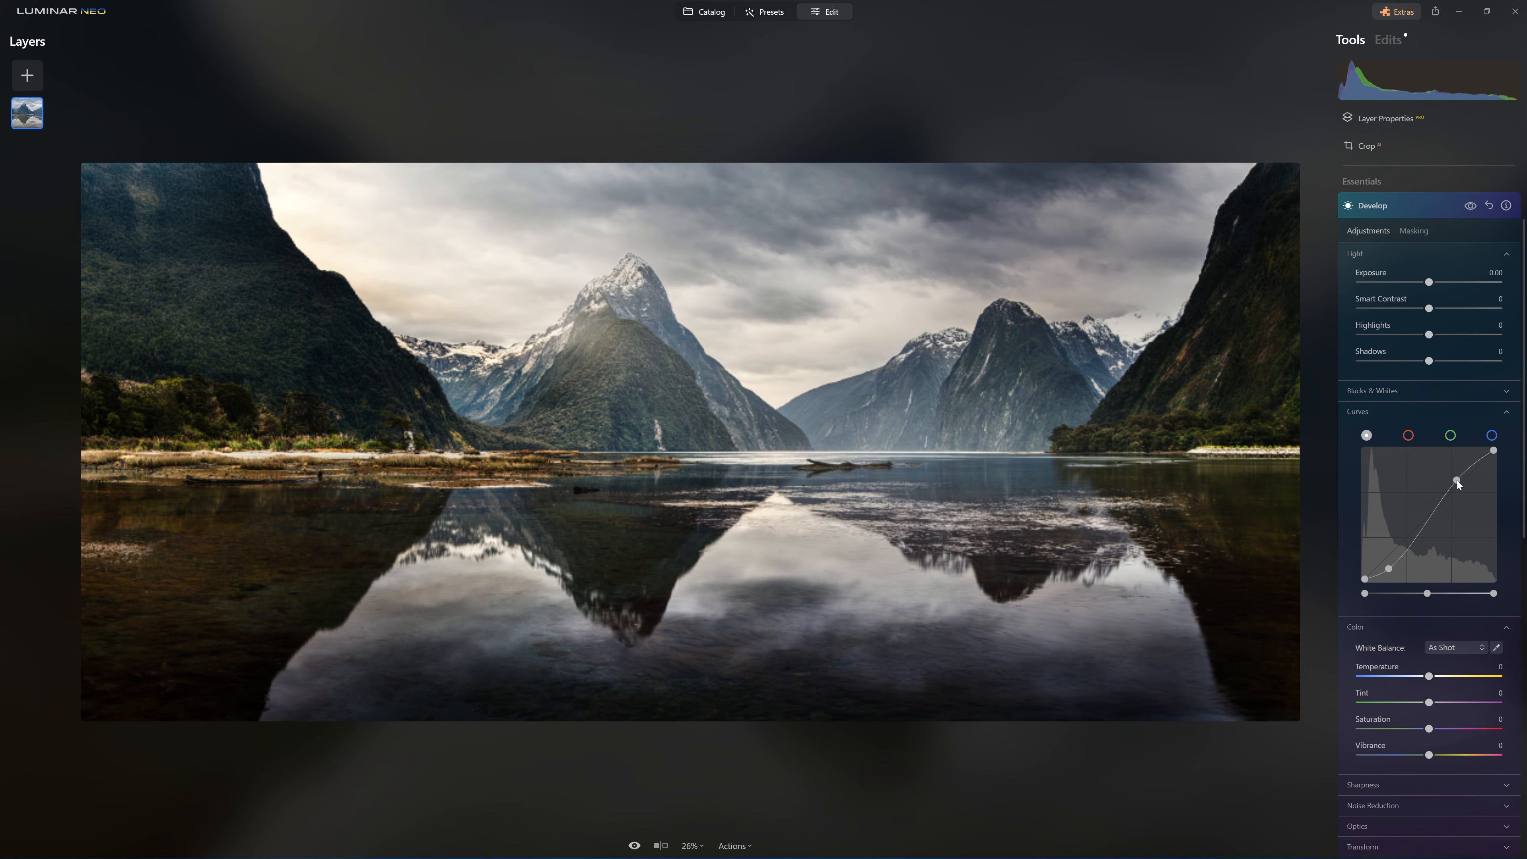
drag(1387, 567, 1398, 560)
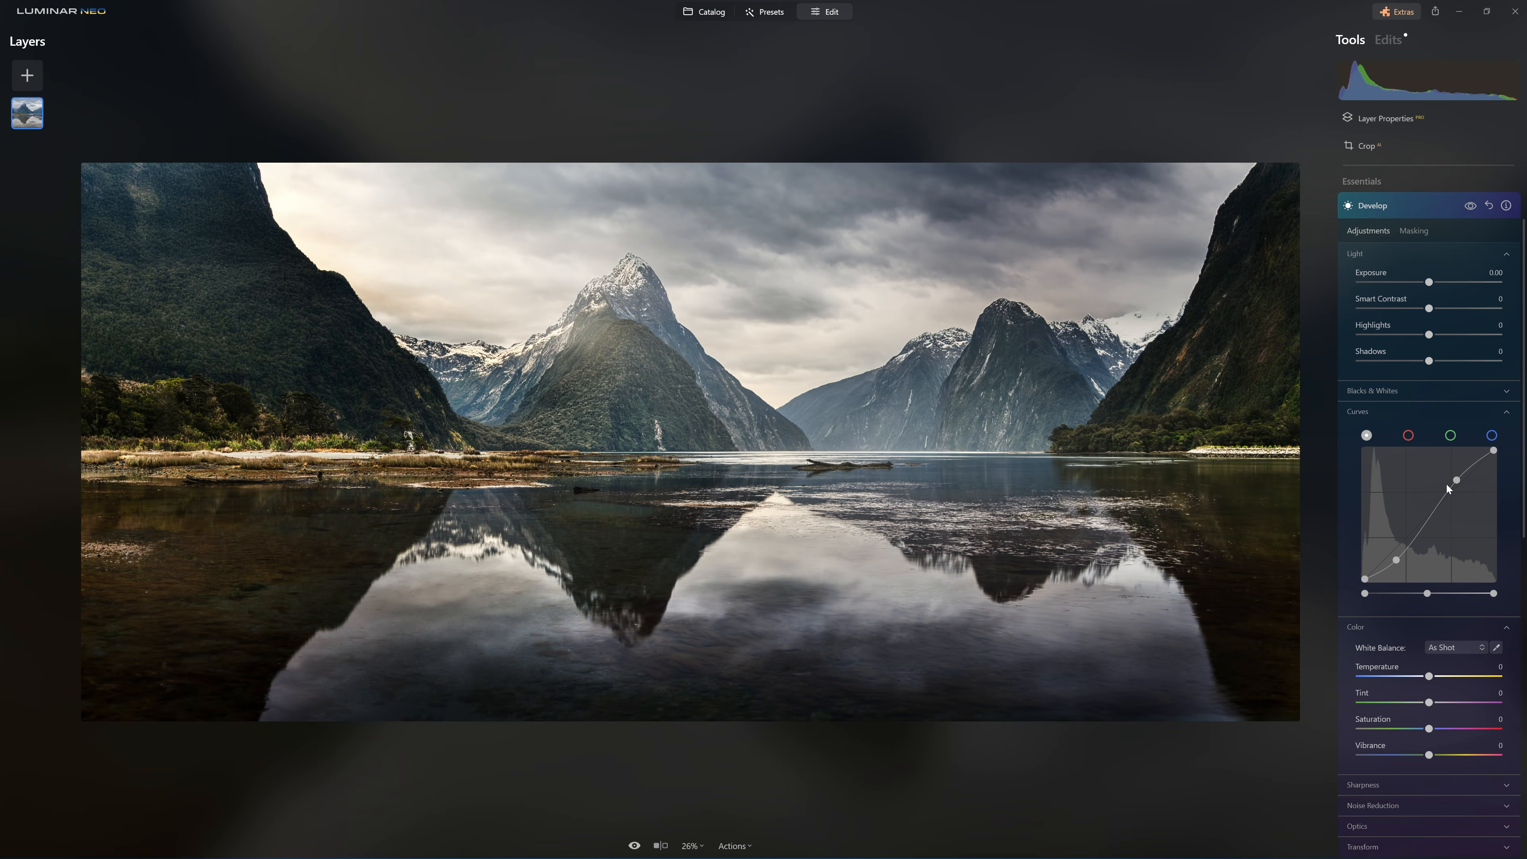
click(1464, 210)
click(1464, 210)
click(1463, 210)
click(1463, 210)
click(1463, 210)
click(1463, 210)
Step: Paint the Develop contrast mask over the central and right mountain peaks with a soft brush at size 184 and strength 19
click(1414, 231)
click(1371, 258)
click(1402, 278)
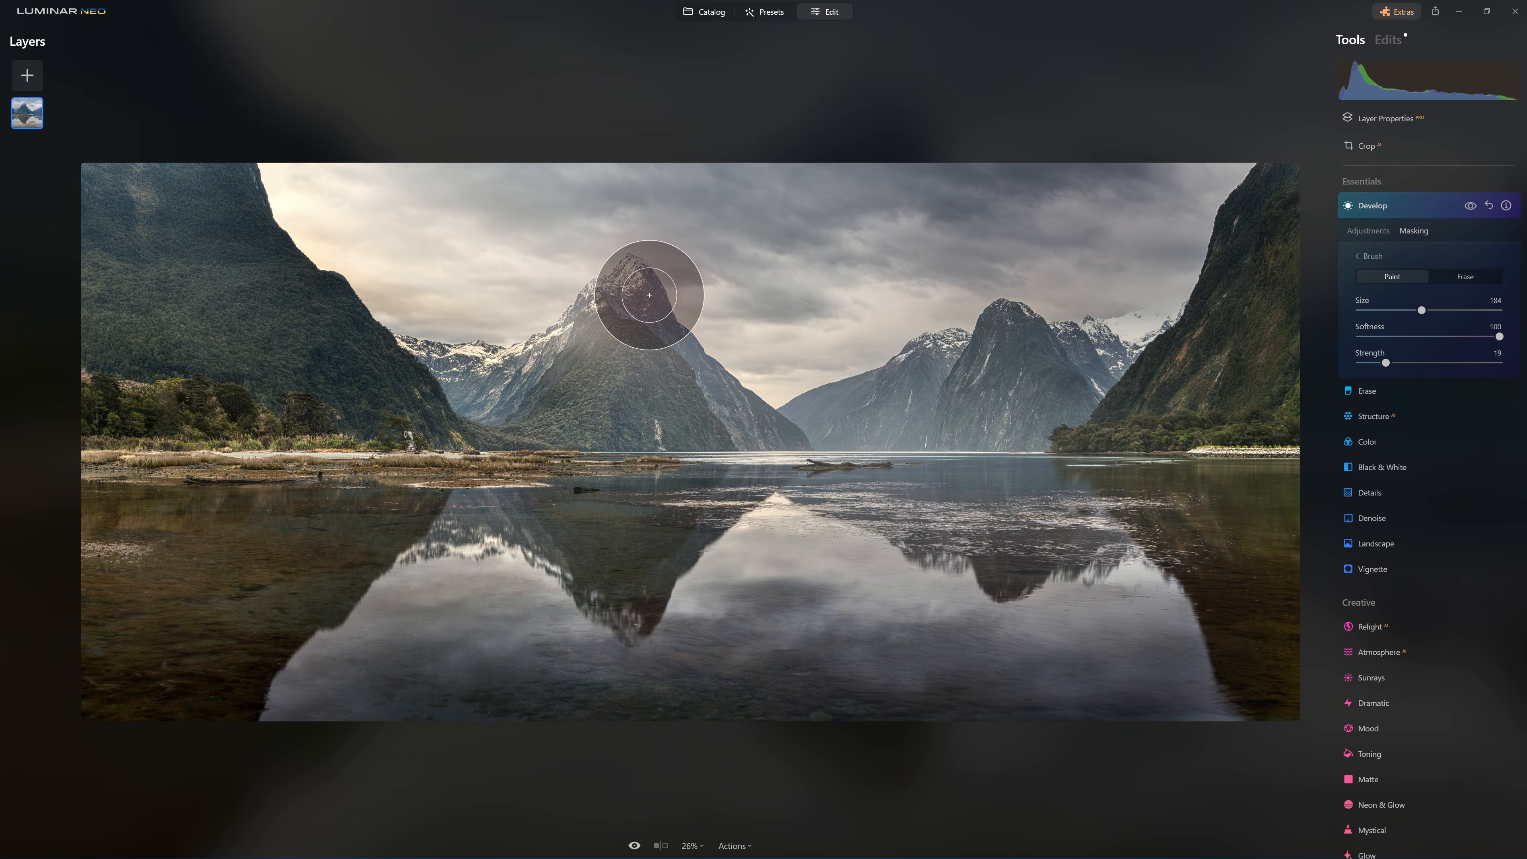
mouse_move(648, 290)
mouse_down()
mouse_move(628, 316)
mouse_move(748, 411)
mouse_move(646, 419)
mouse_move(781, 418)
mouse_move(642, 283)
mouse_move(625, 309)
mouse_move(665, 380)
mouse_move(646, 414)
mouse_move(782, 432)
mouse_move(631, 353)
mouse_move(517, 418)
mouse_move(445, 388)
mouse_move(536, 427)
mouse_move(606, 433)
mouse_move(595, 411)
mouse_move(575, 415)
mouse_move(740, 425)
mouse_move(682, 371)
mouse_move(781, 440)
mouse_move(1007, 359)
mouse_move(942, 405)
mouse_move(991, 429)
mouse_up()
mouse_move(1023, 345)
mouse_down()
mouse_move(1016, 325)
mouse_move(1013, 358)
mouse_move(1117, 373)
mouse_move(767, 433)
mouse_move(662, 377)
mouse_move(699, 389)
mouse_move(606, 433)
mouse_up()
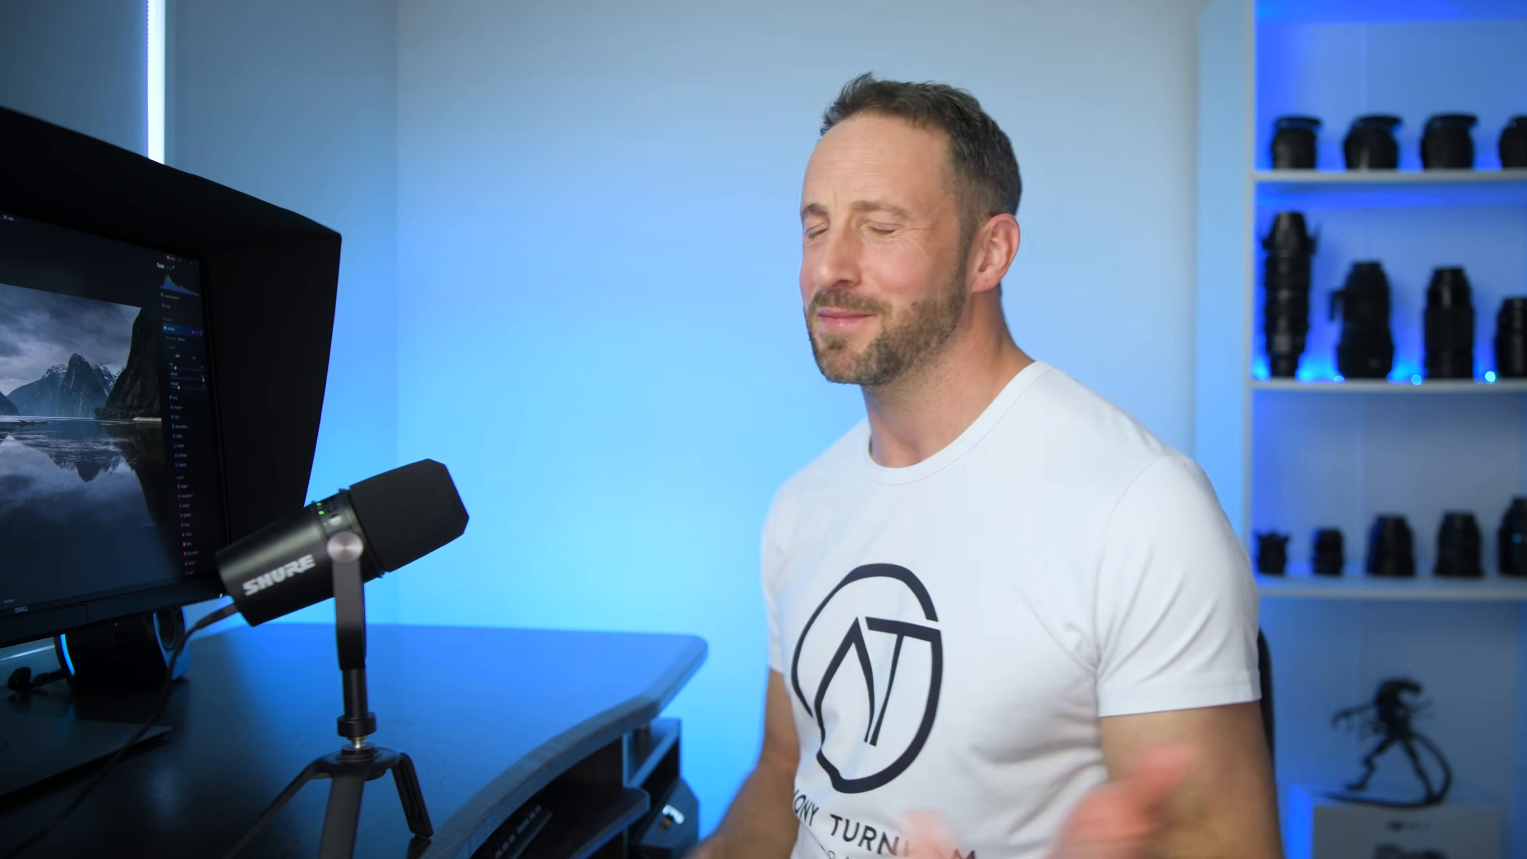
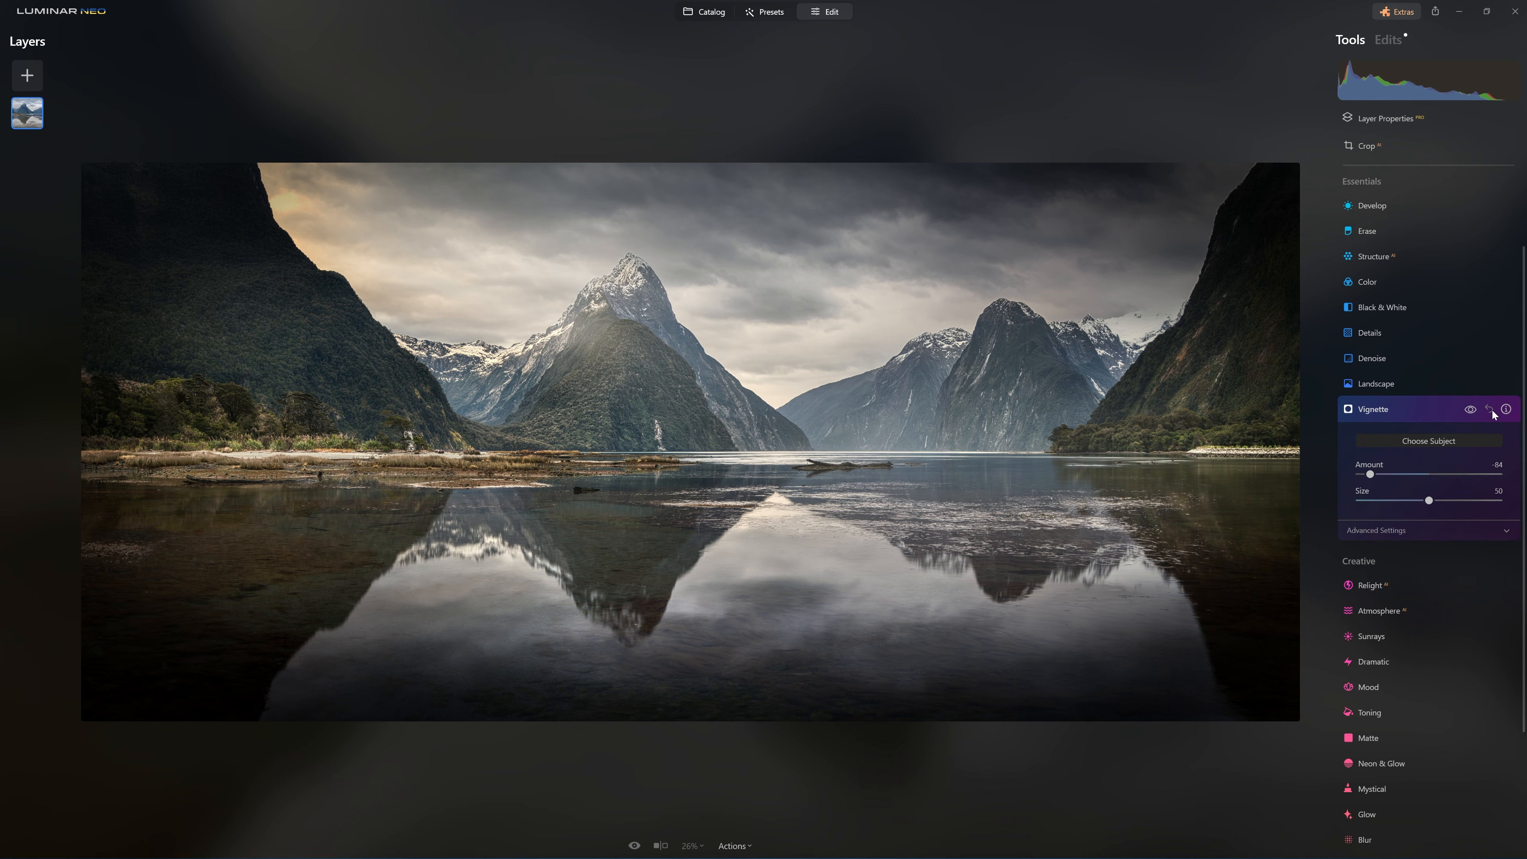
Step: Reset the Vignette adjustments and close the tool
click(1489, 410)
click(1435, 411)
Step: Darken the panorama in Develop with an Exposure of -0.91
scroll(1443, 302, up, 2)
click(1413, 316)
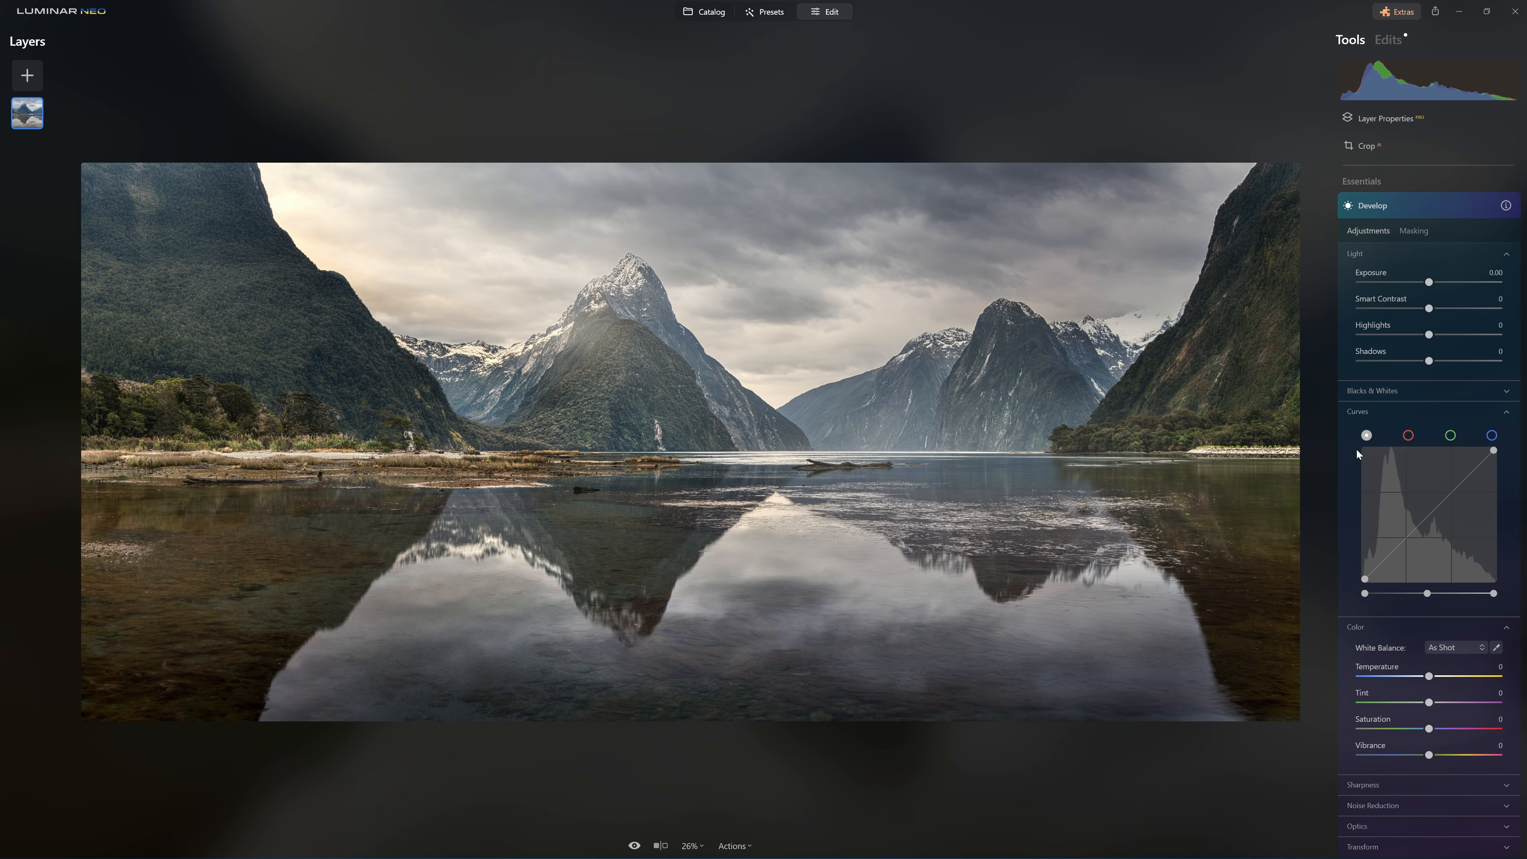
drag(1430, 283, 1414, 284)
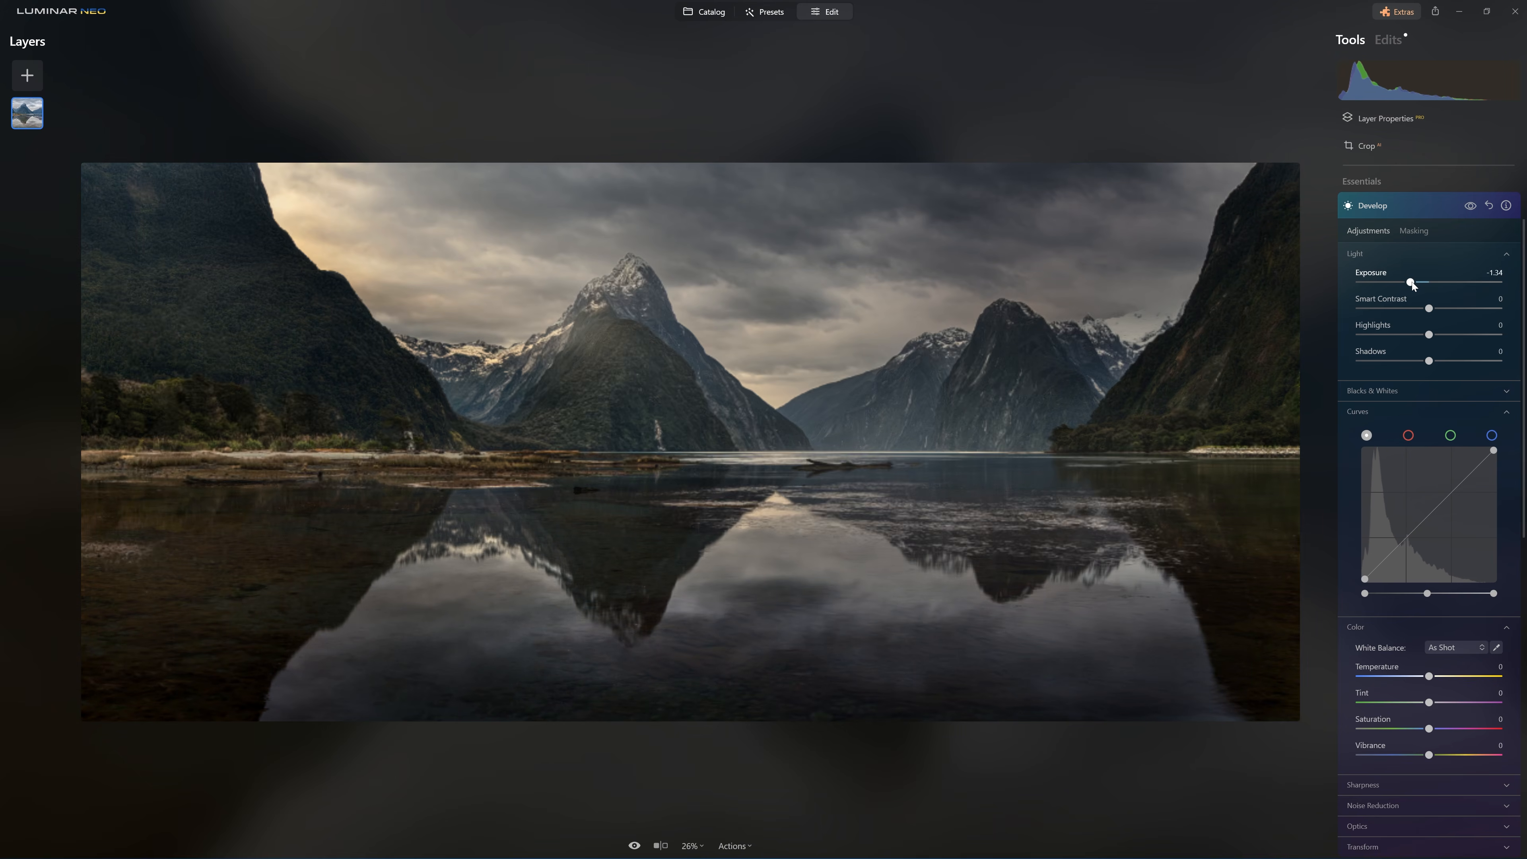
drag(1414, 285, 1416, 282)
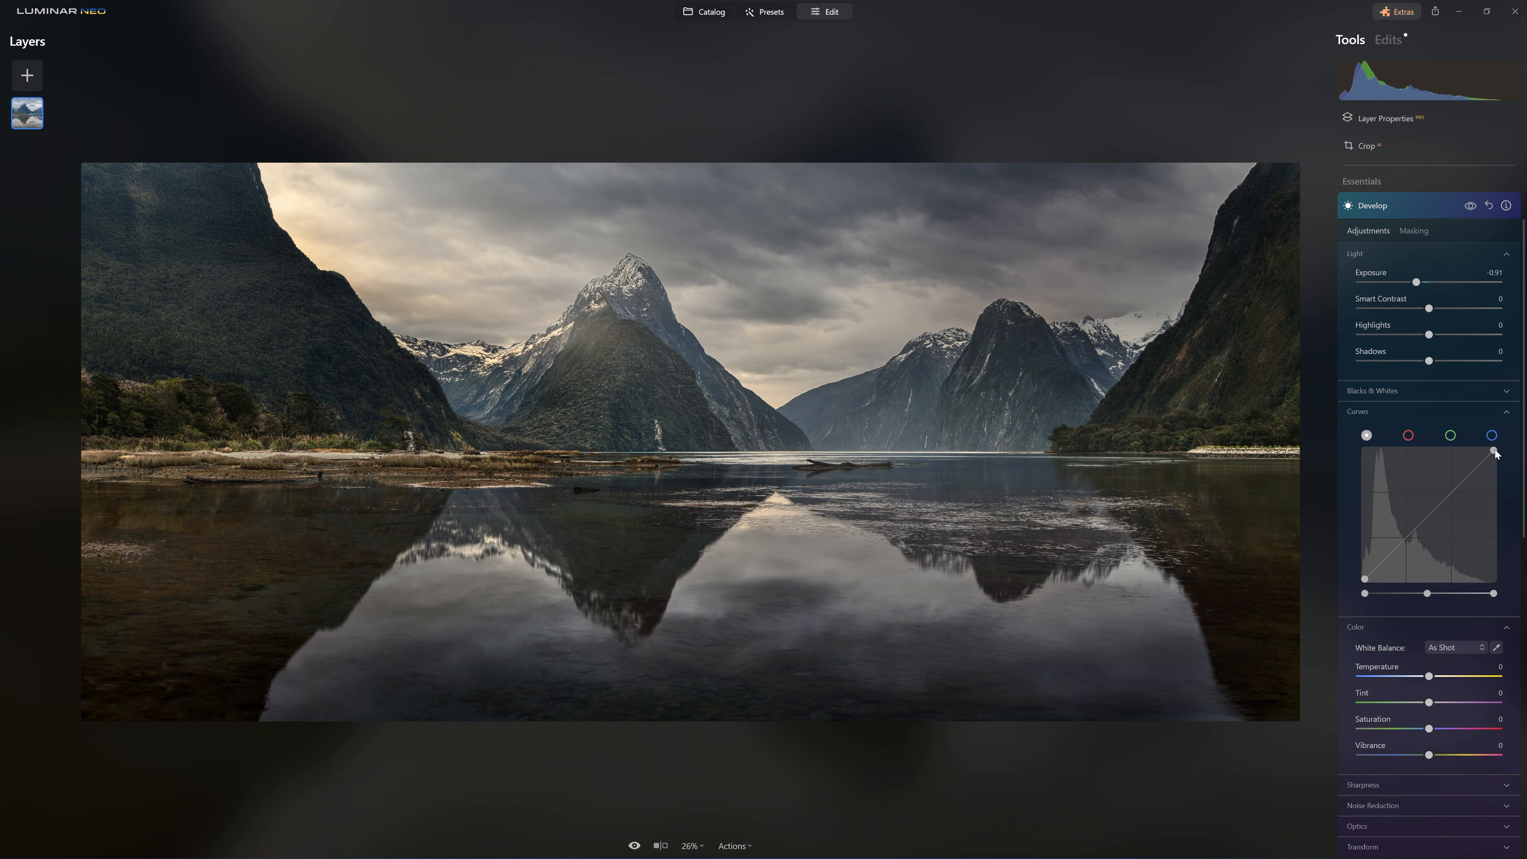
Step: Flatten the Develop tone curve by lowering the white point and lifting the black point and shadows, and compare the effect off and on
drag(1494, 451, 1493, 472)
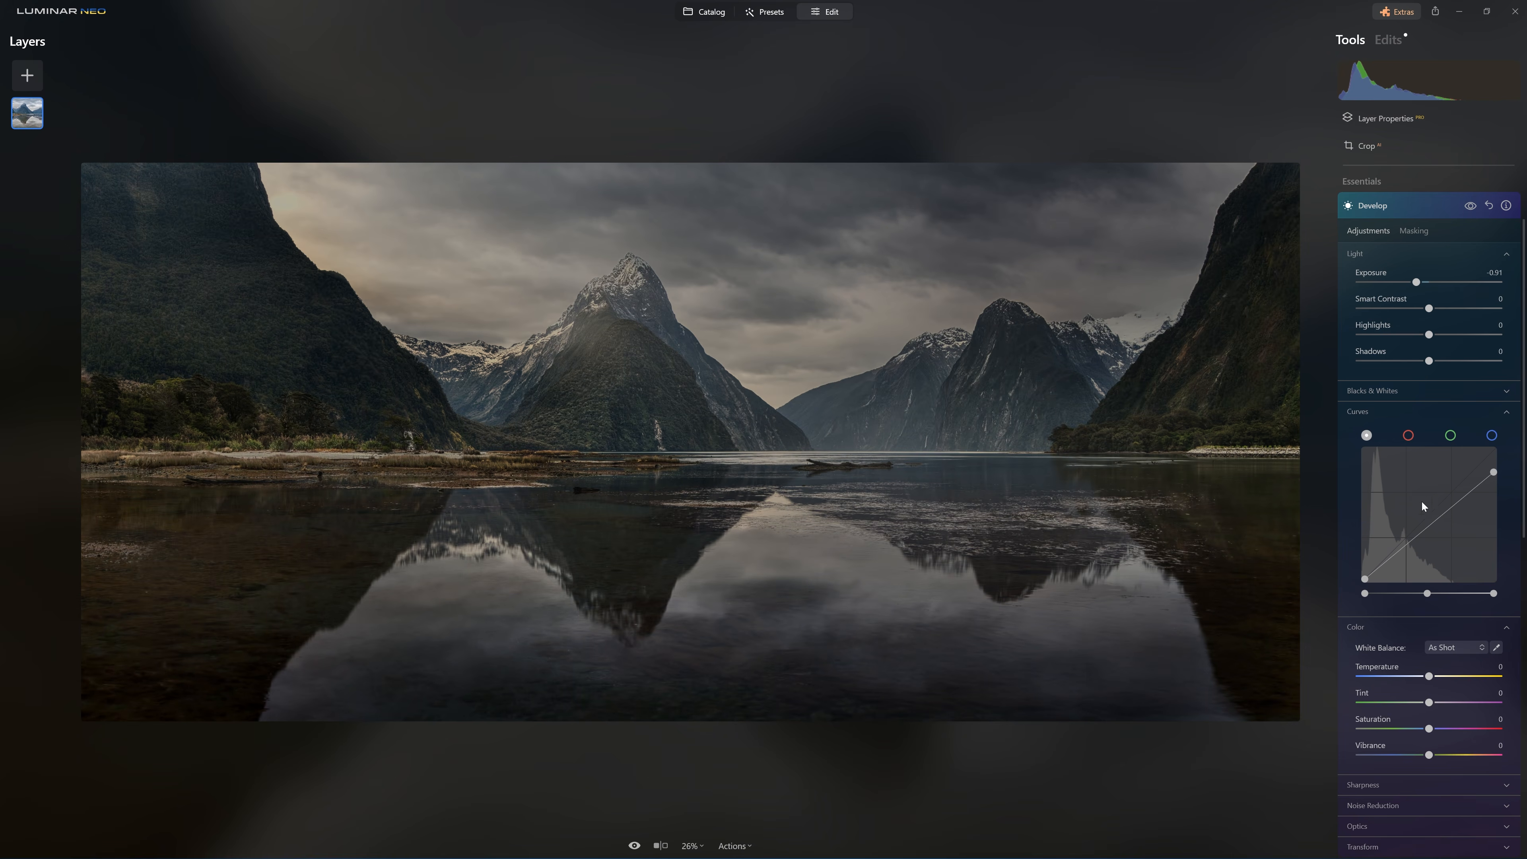
drag(1494, 475, 1449, 510)
click(1453, 509)
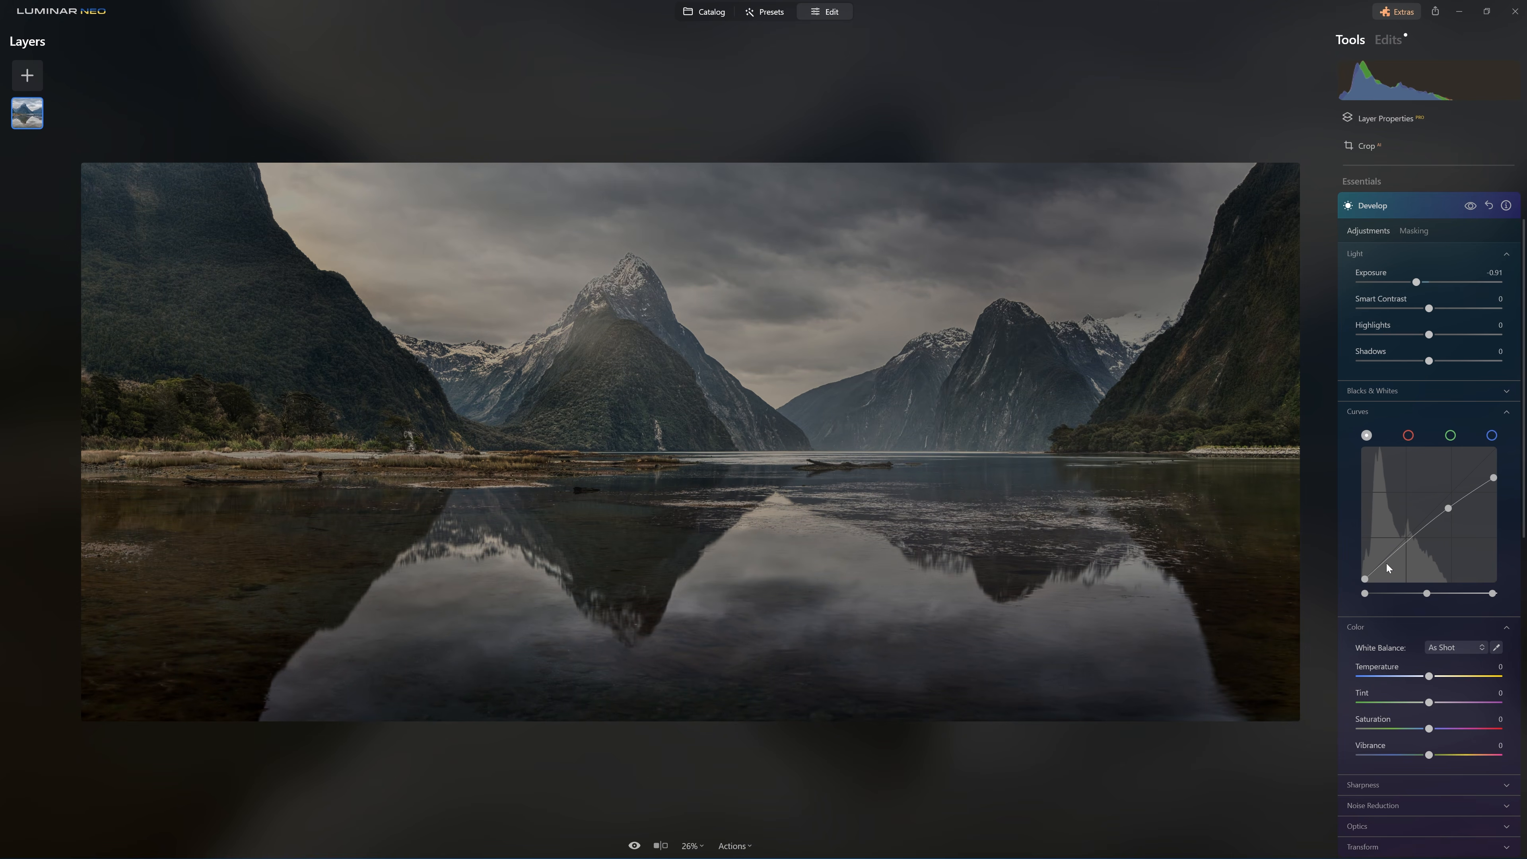
drag(1365, 579, 1387, 558)
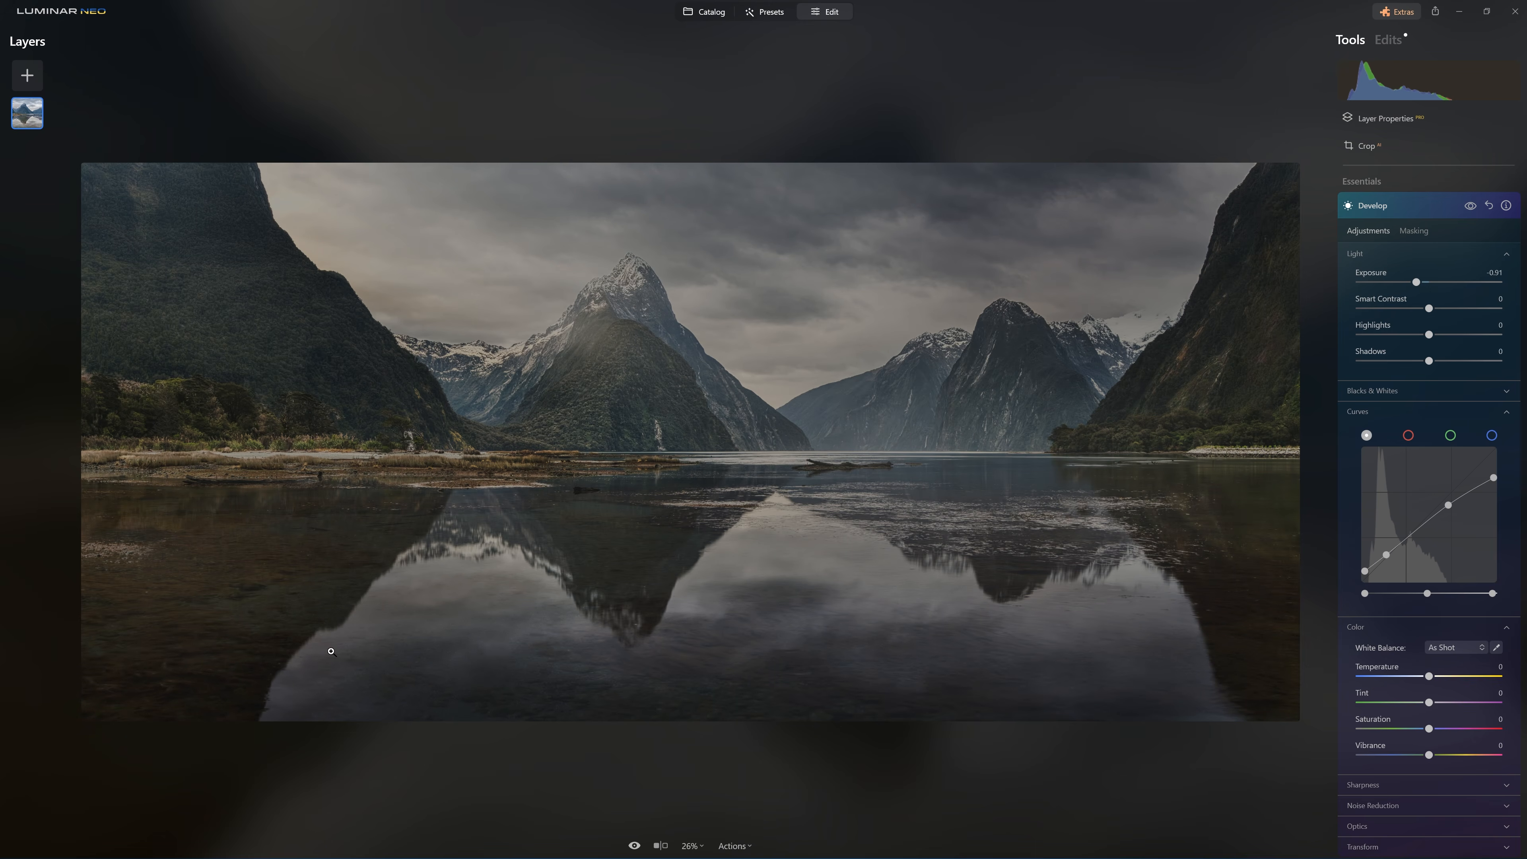
click(1467, 208)
click(1467, 208)
Step: Add a radial gradient mask to the Develop darkening, centered near the waterline and stretched into a wide ellipse across most of the panorama
click(1420, 230)
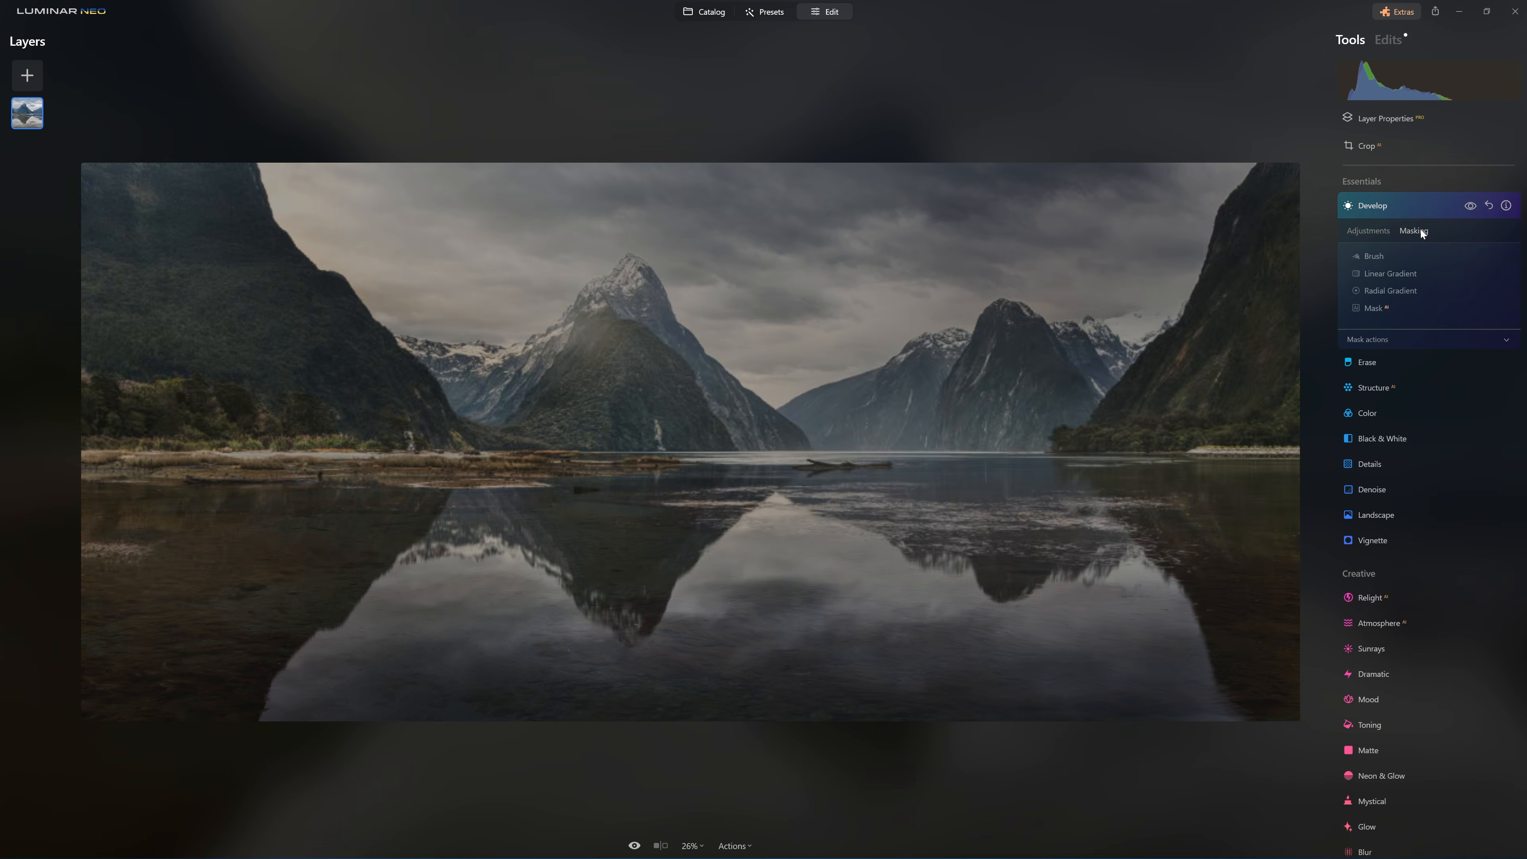
click(1388, 290)
drag(733, 450, 913, 394)
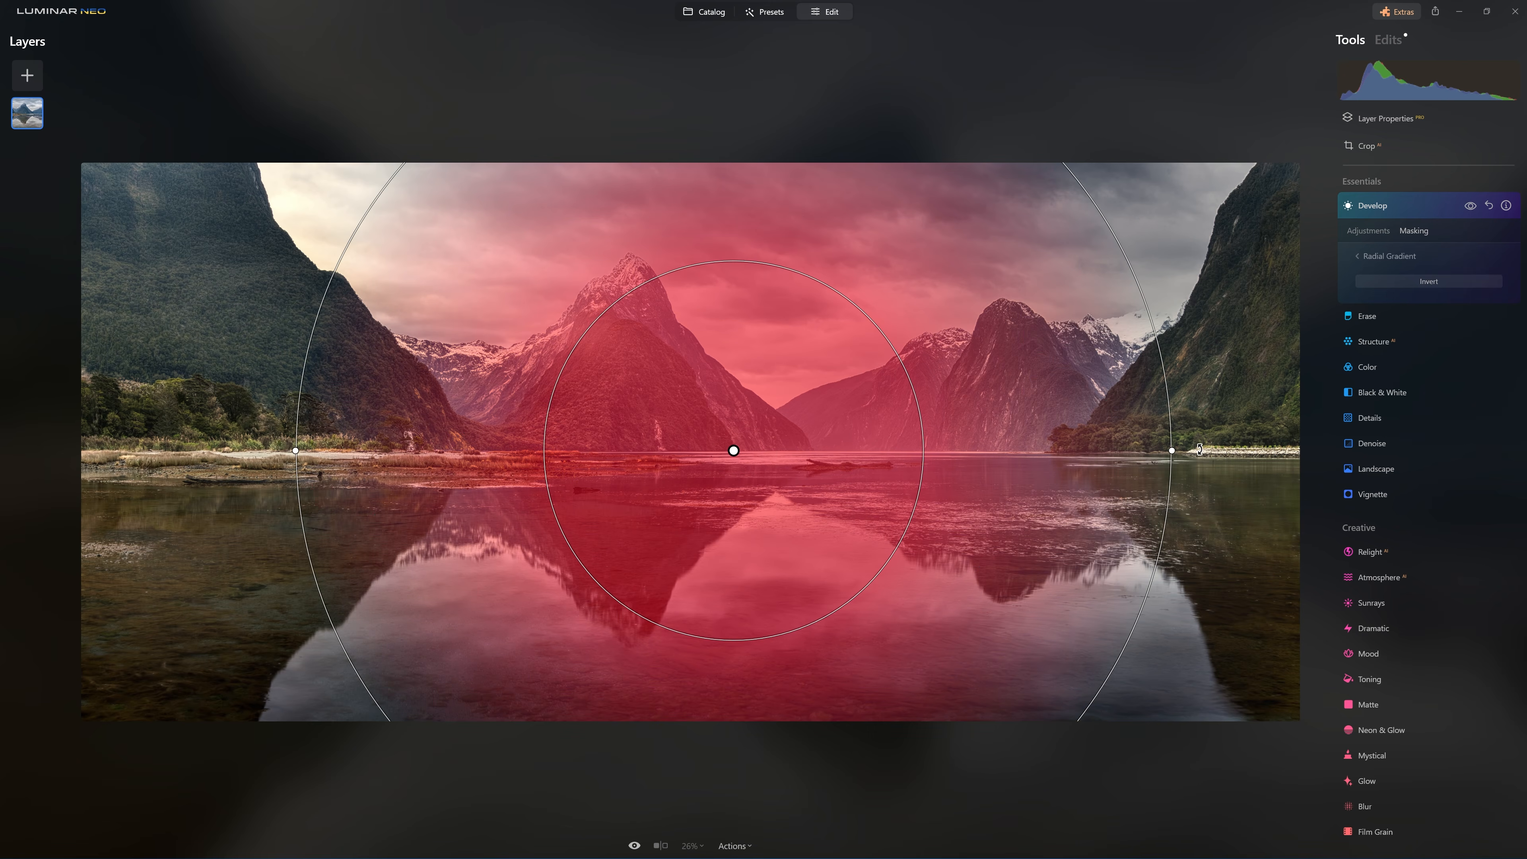
drag(1092, 698, 910, 573)
drag(1006, 455, 884, 674)
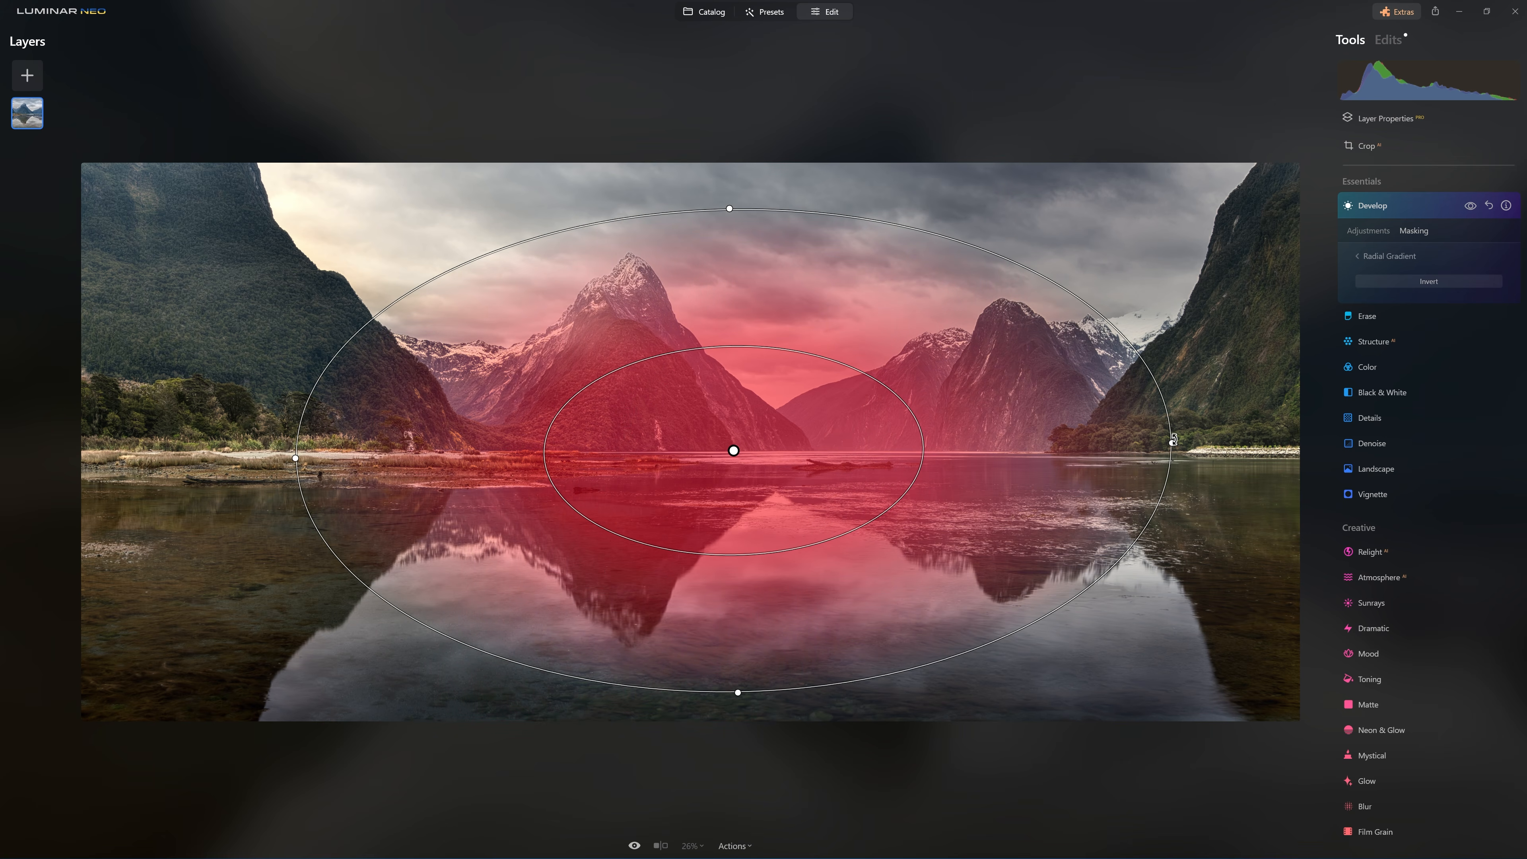
drag(1172, 445, 1421, 445)
drag(729, 209, 736, 156)
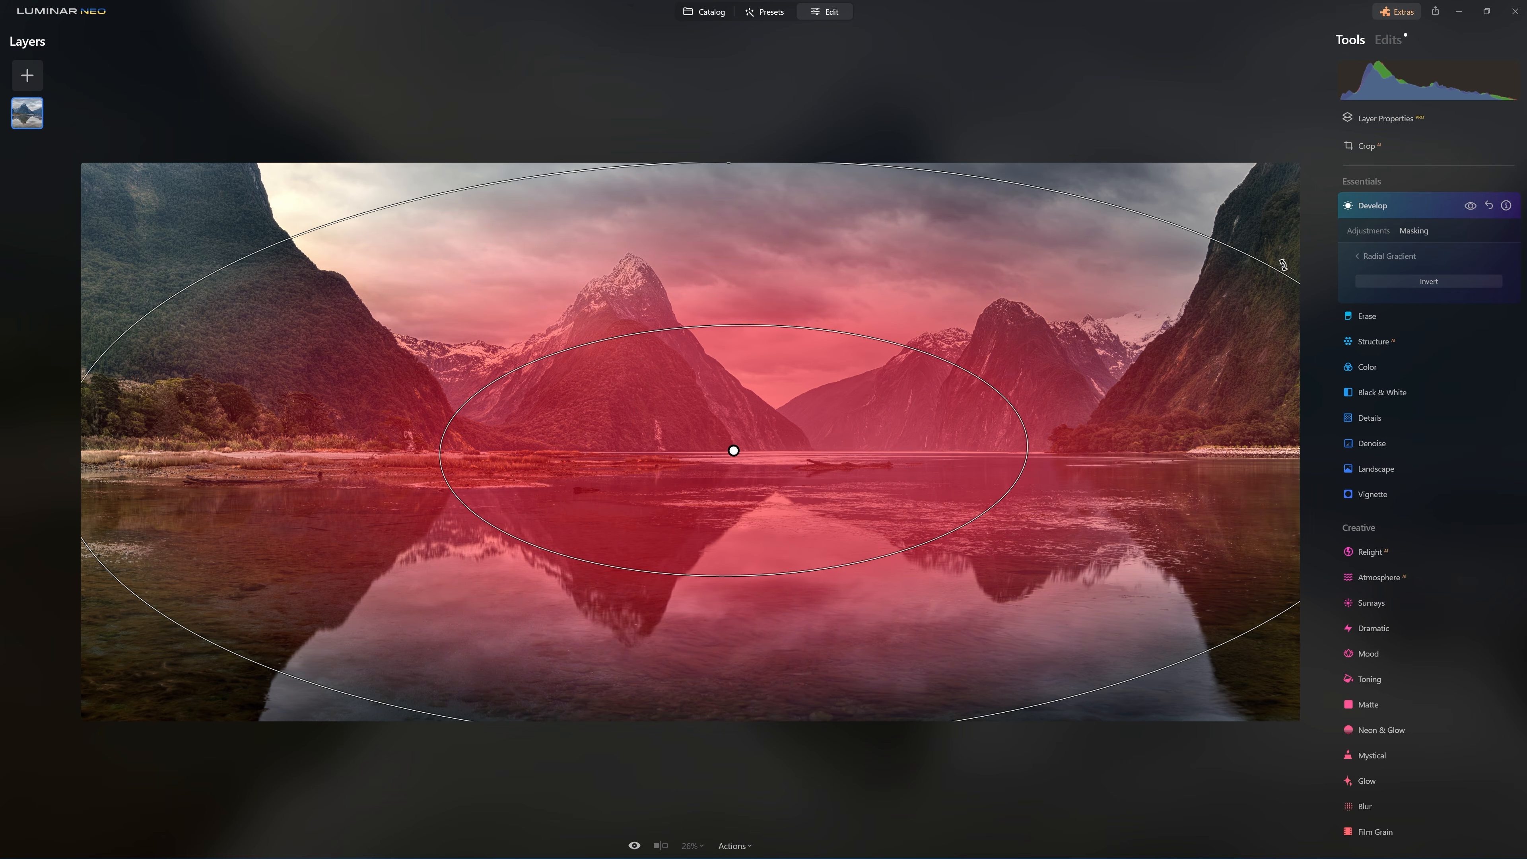
Step: Invert the radial Develop mask so the darkening falls on the panorama's edges, and compare the effect off and on
click(1369, 231)
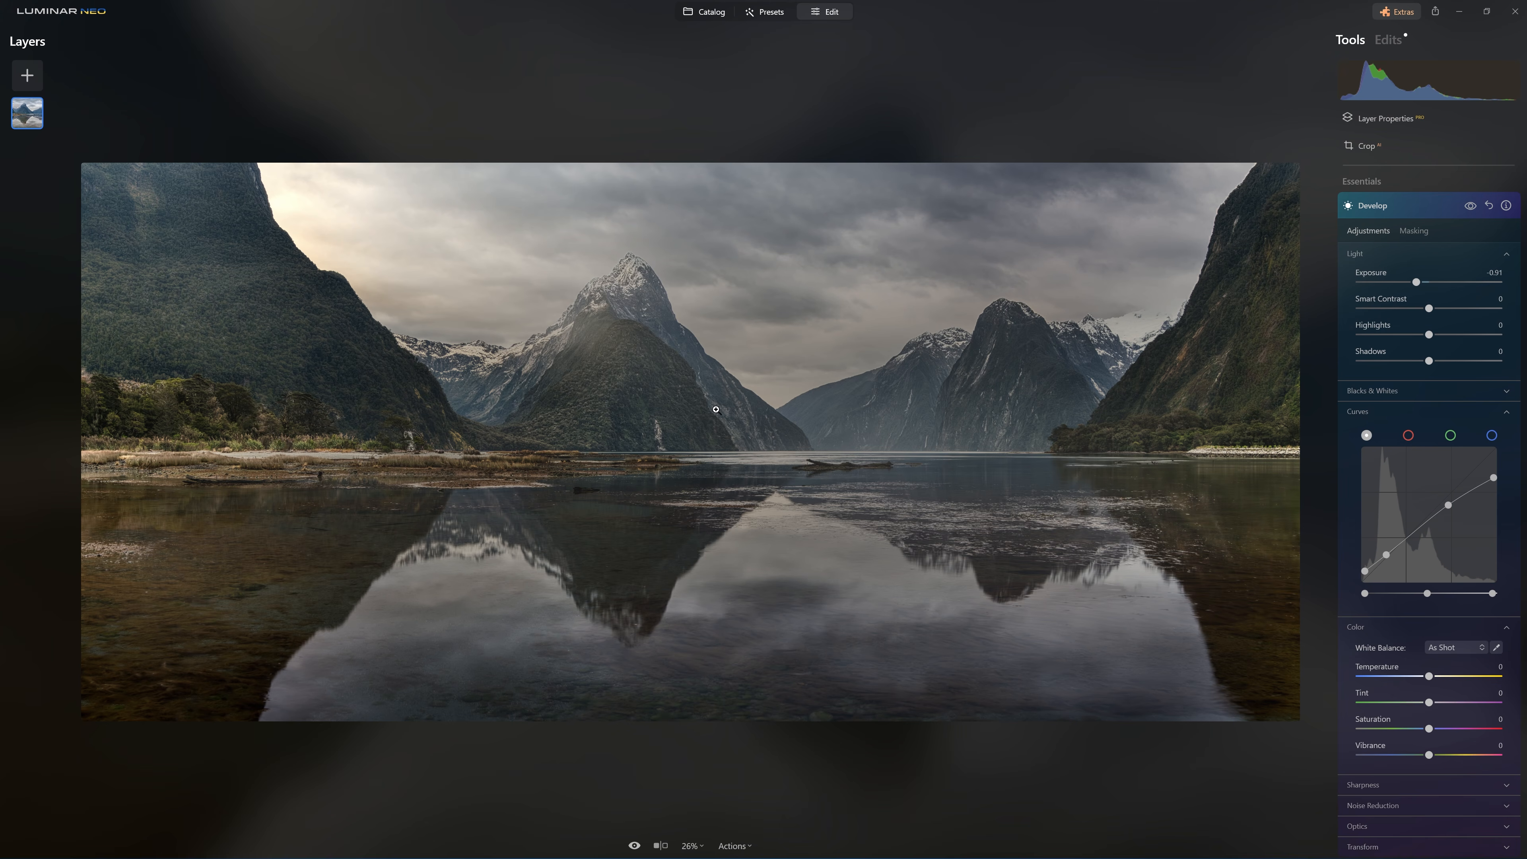
click(1414, 231)
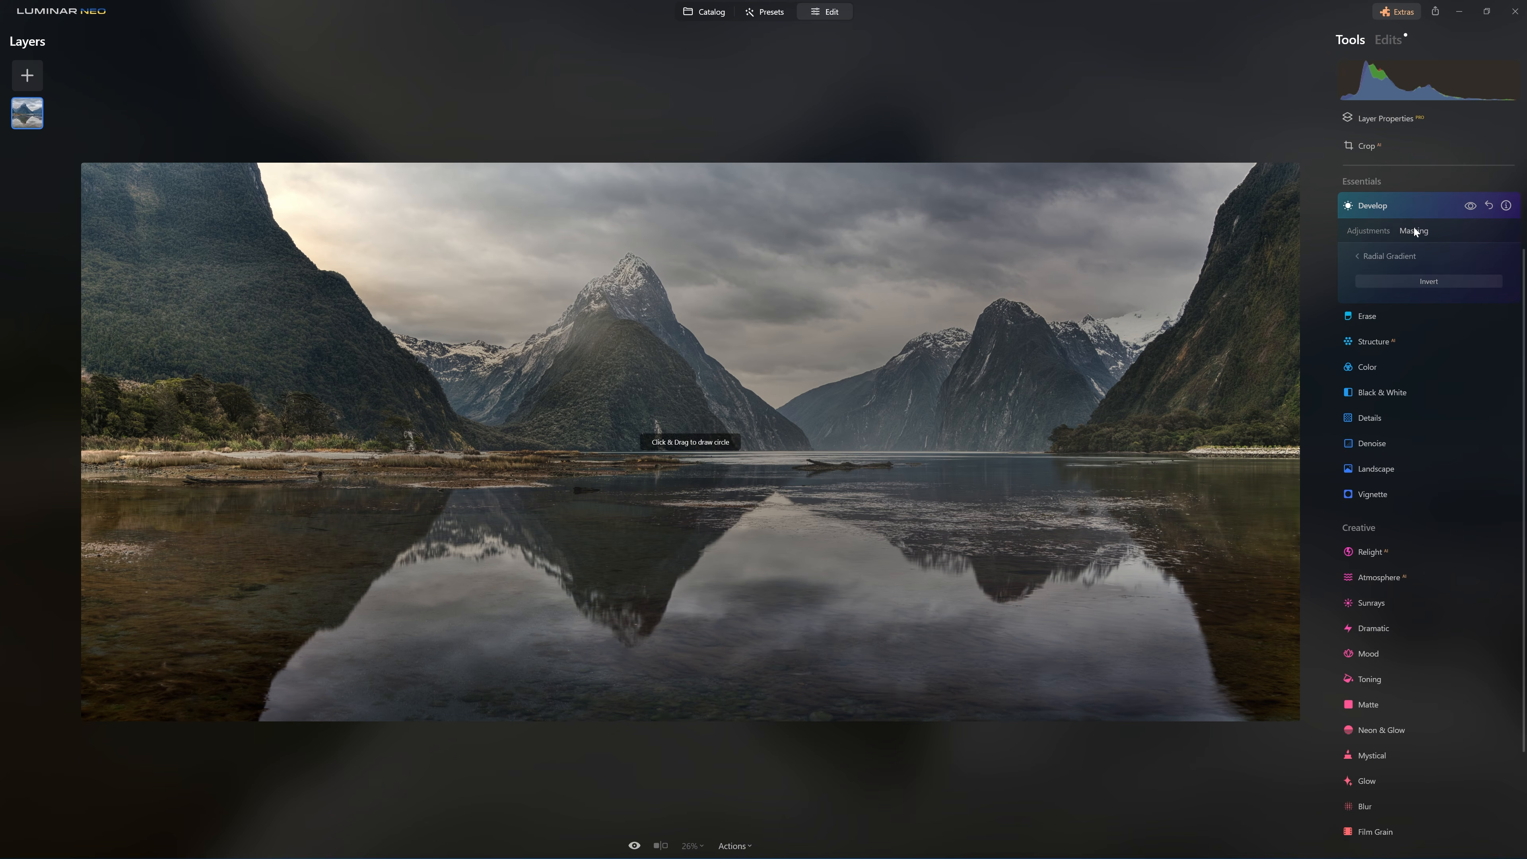
click(1426, 278)
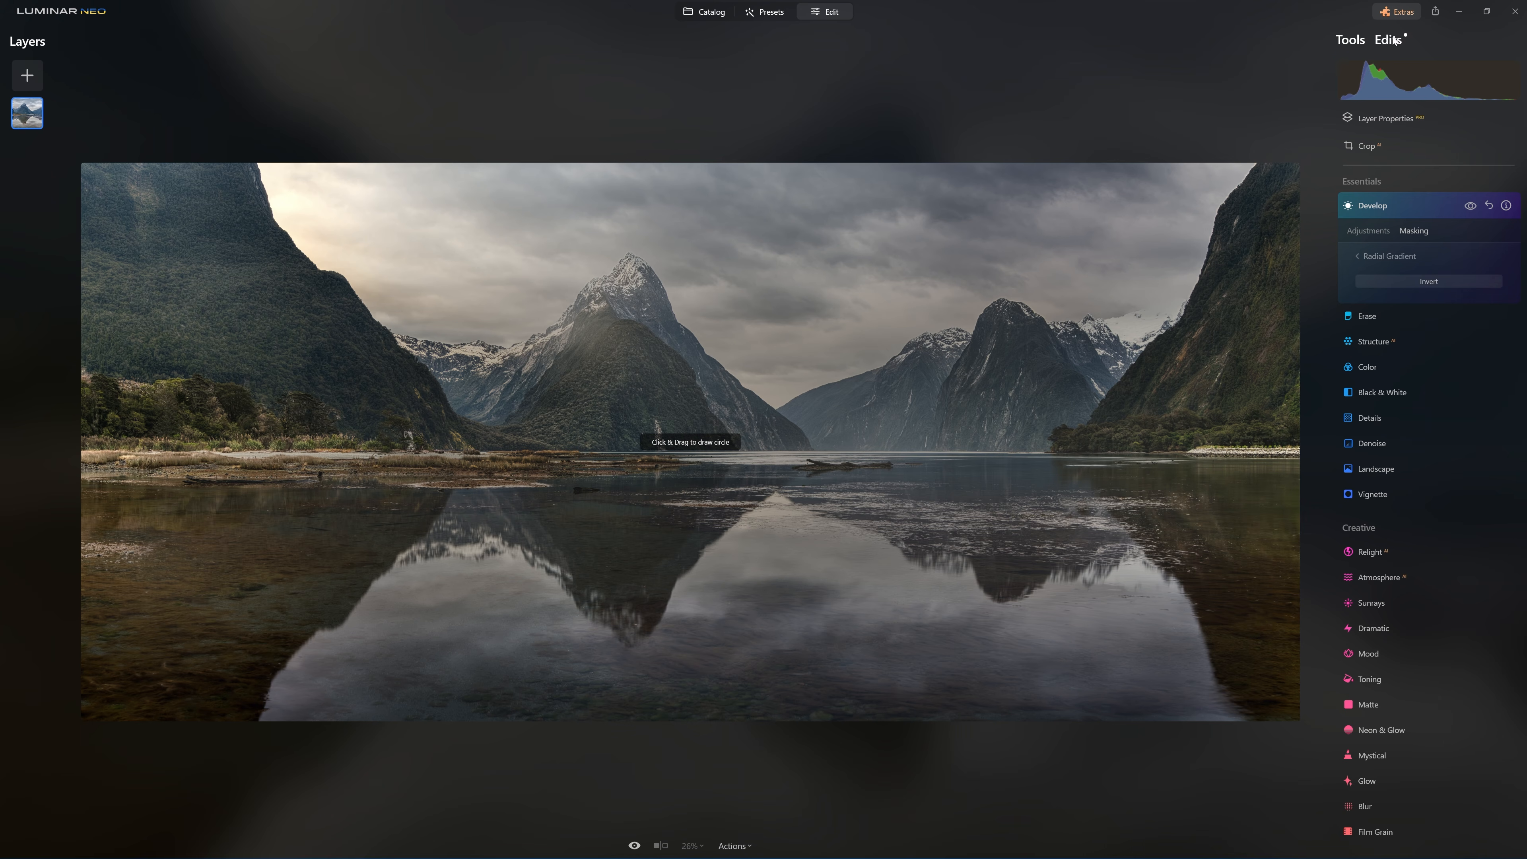
click(1380, 44)
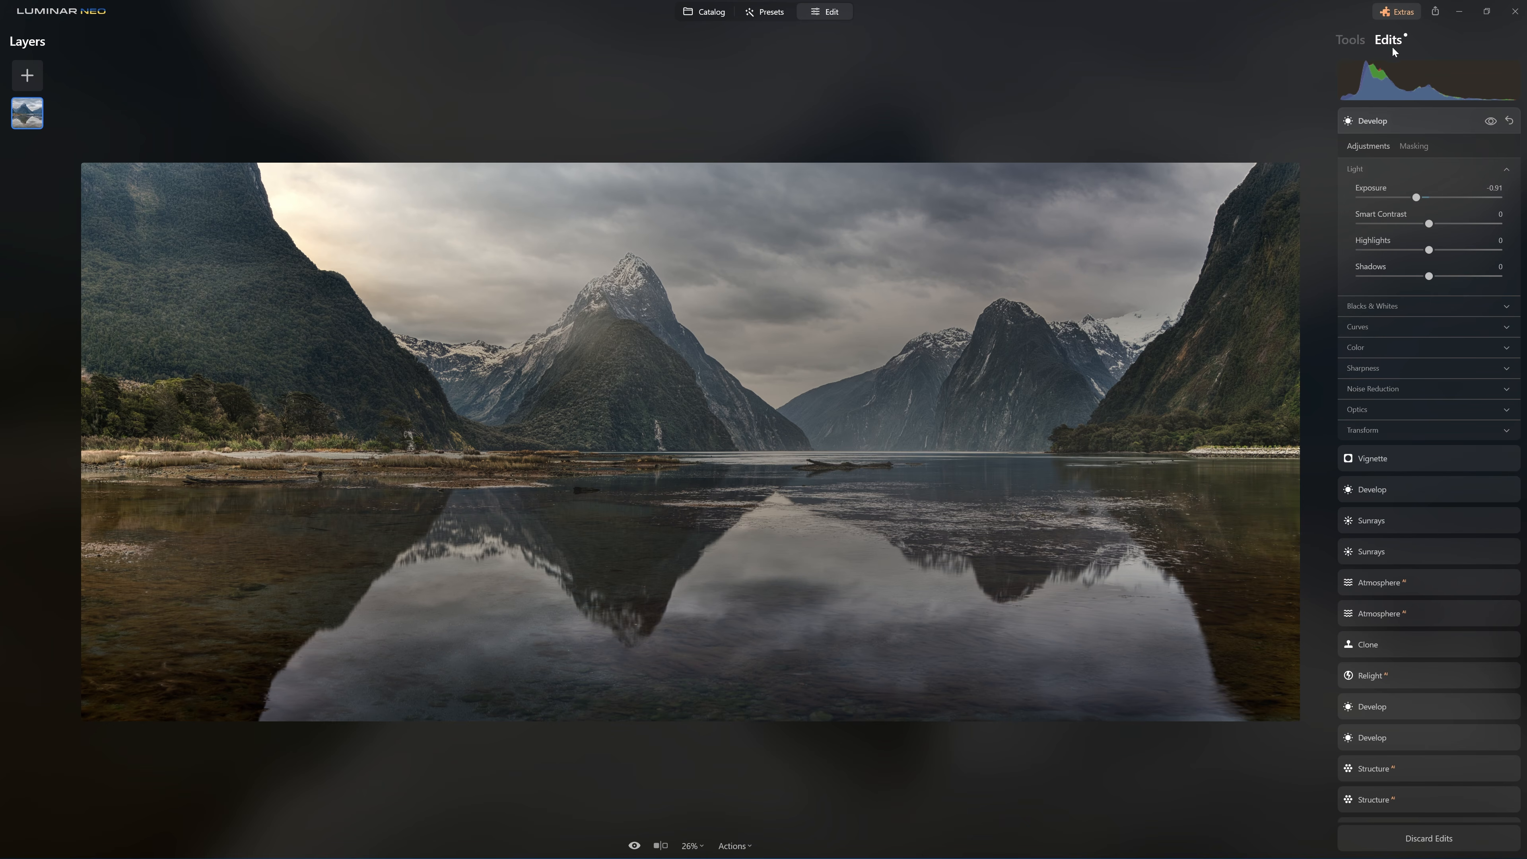
click(1416, 146)
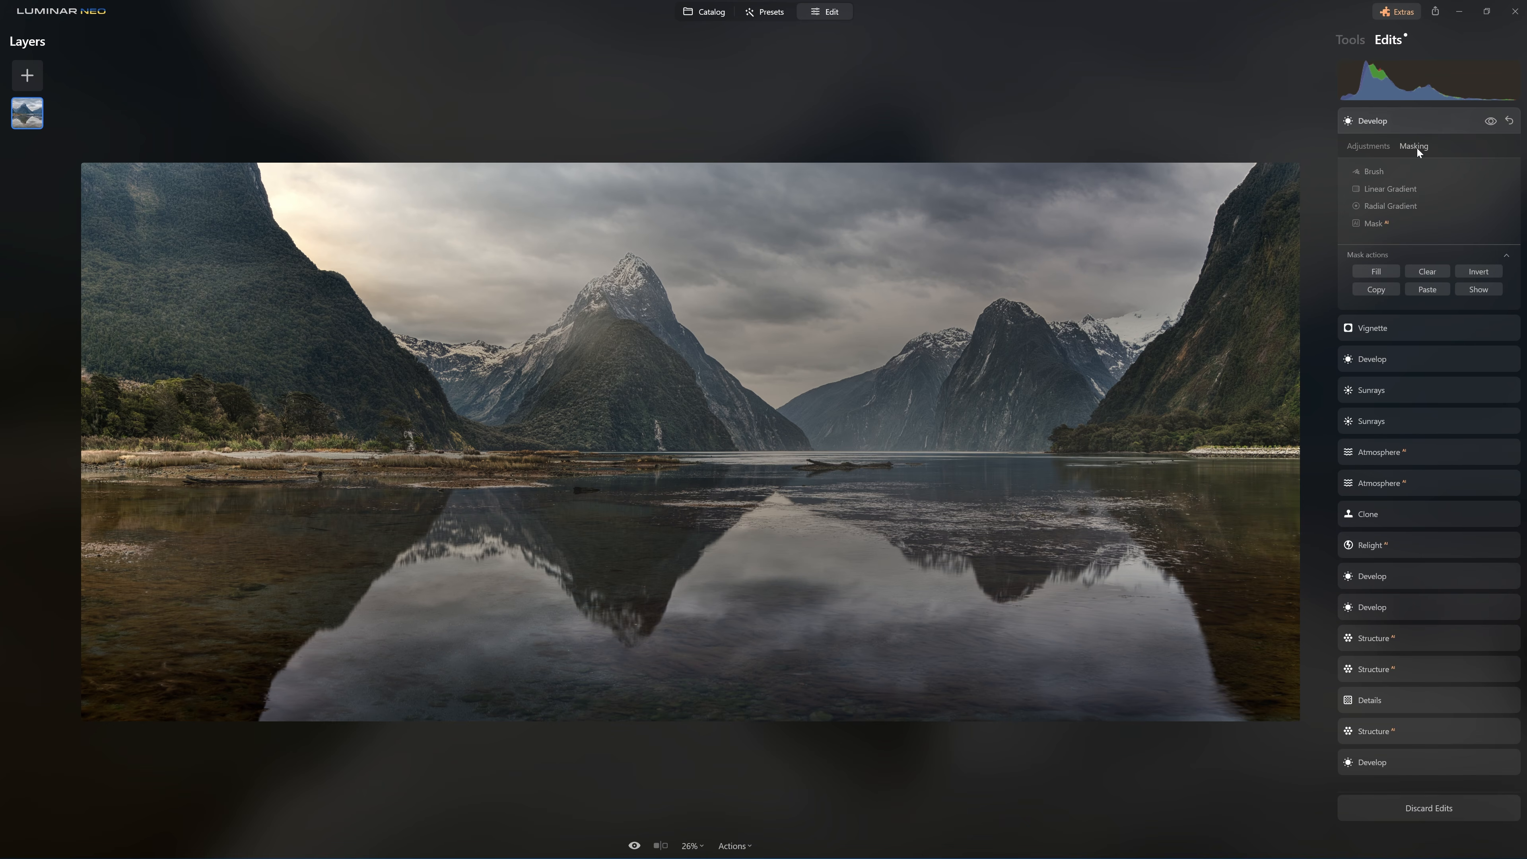
click(1378, 255)
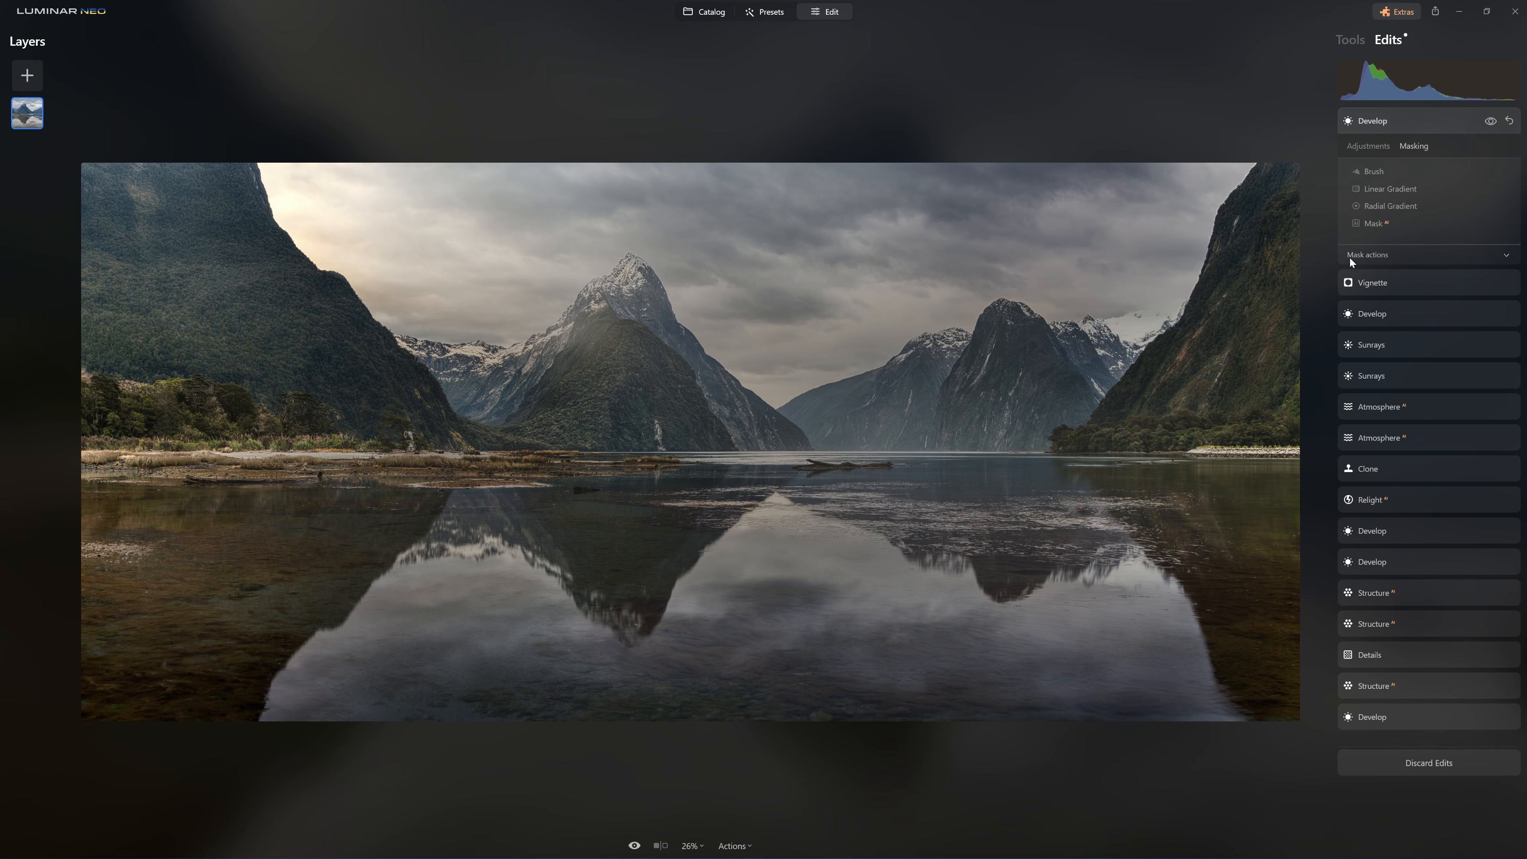
click(1384, 256)
click(1473, 269)
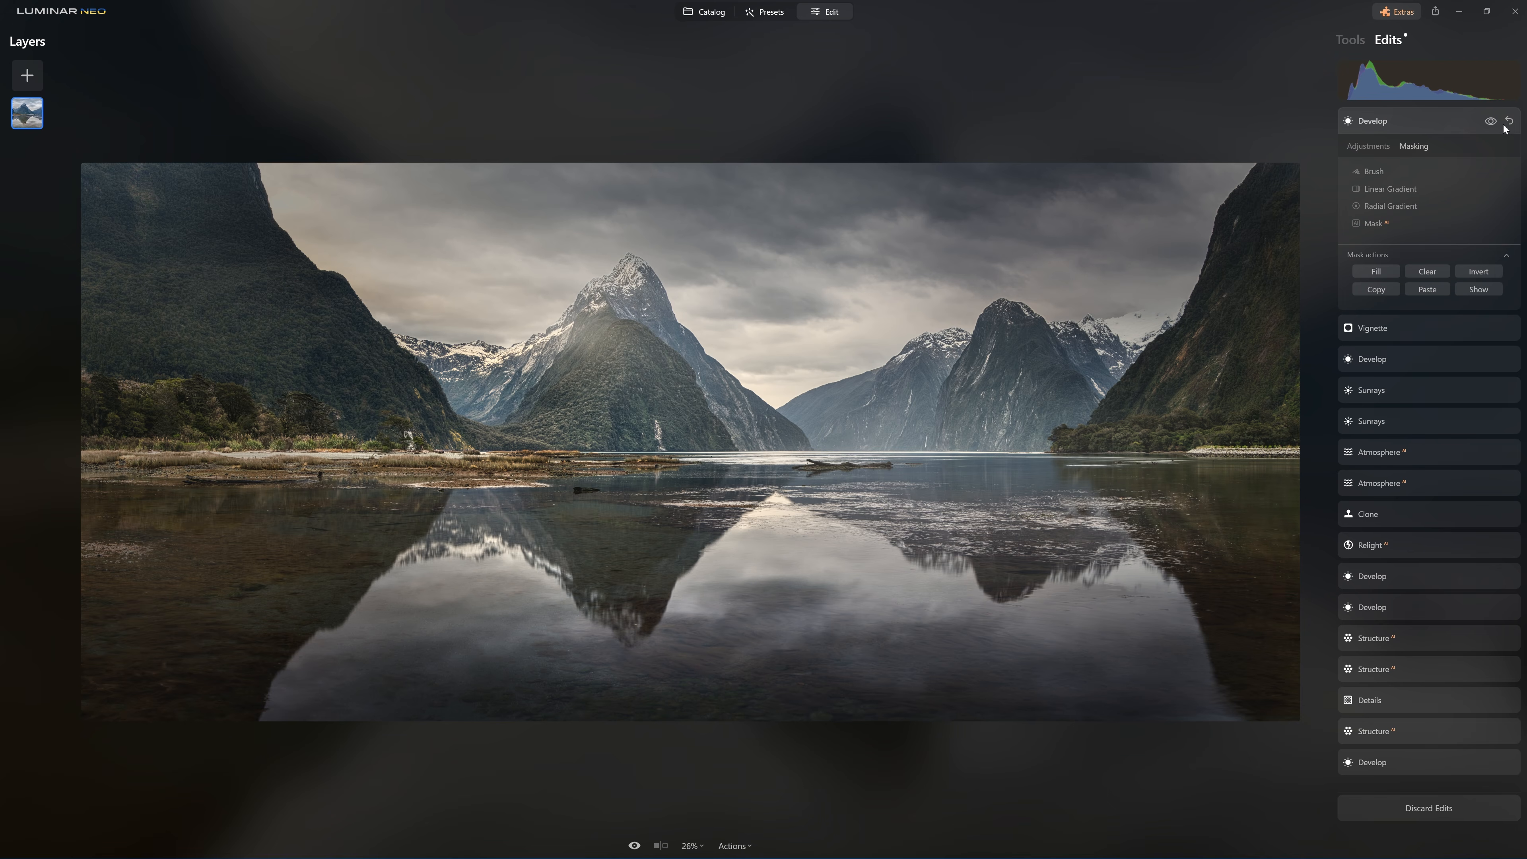
click(1491, 121)
click(1491, 121)
click(1490, 121)
click(1490, 120)
Step: Erase the darkening mask over the sky with a brush at size 400, softness 100 and strength 67, and compare off and on
click(1360, 172)
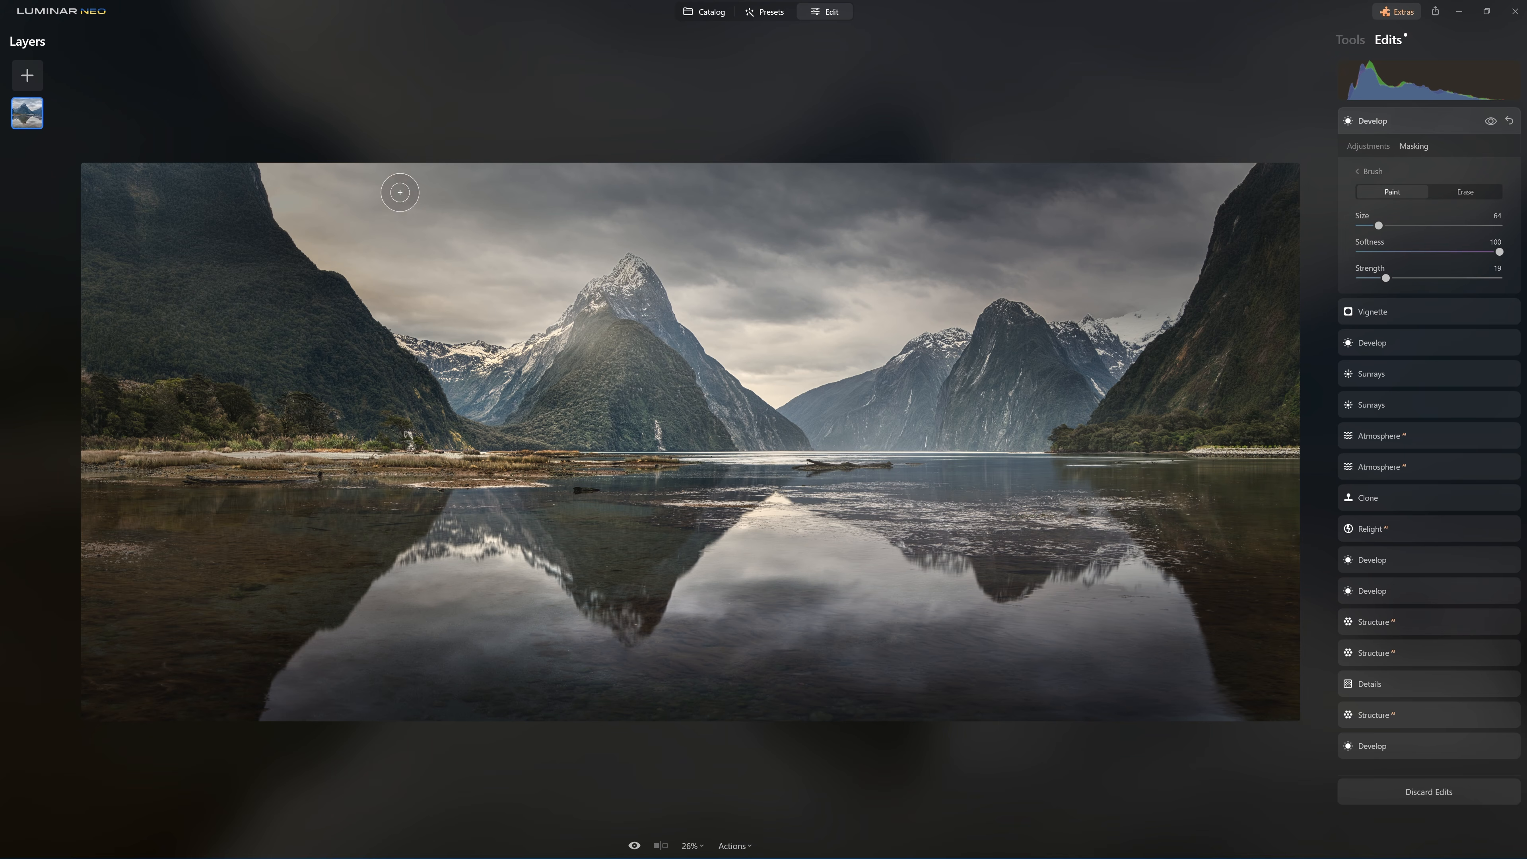
scroll(550, 327, up, 1)
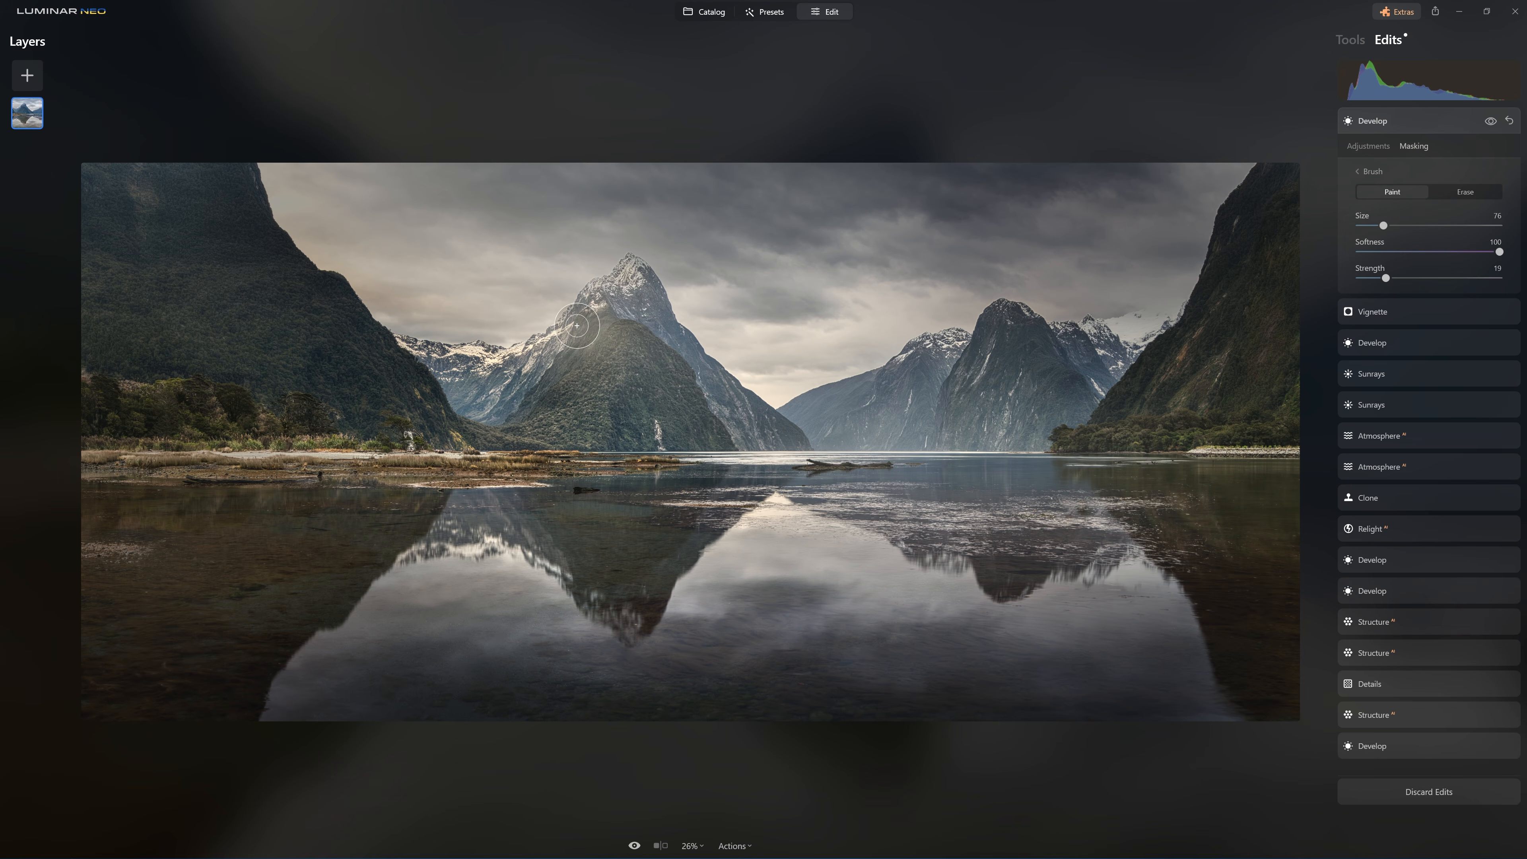
scroll(716, 256, up, 20)
click(1465, 191)
scroll(601, 244, up, 7)
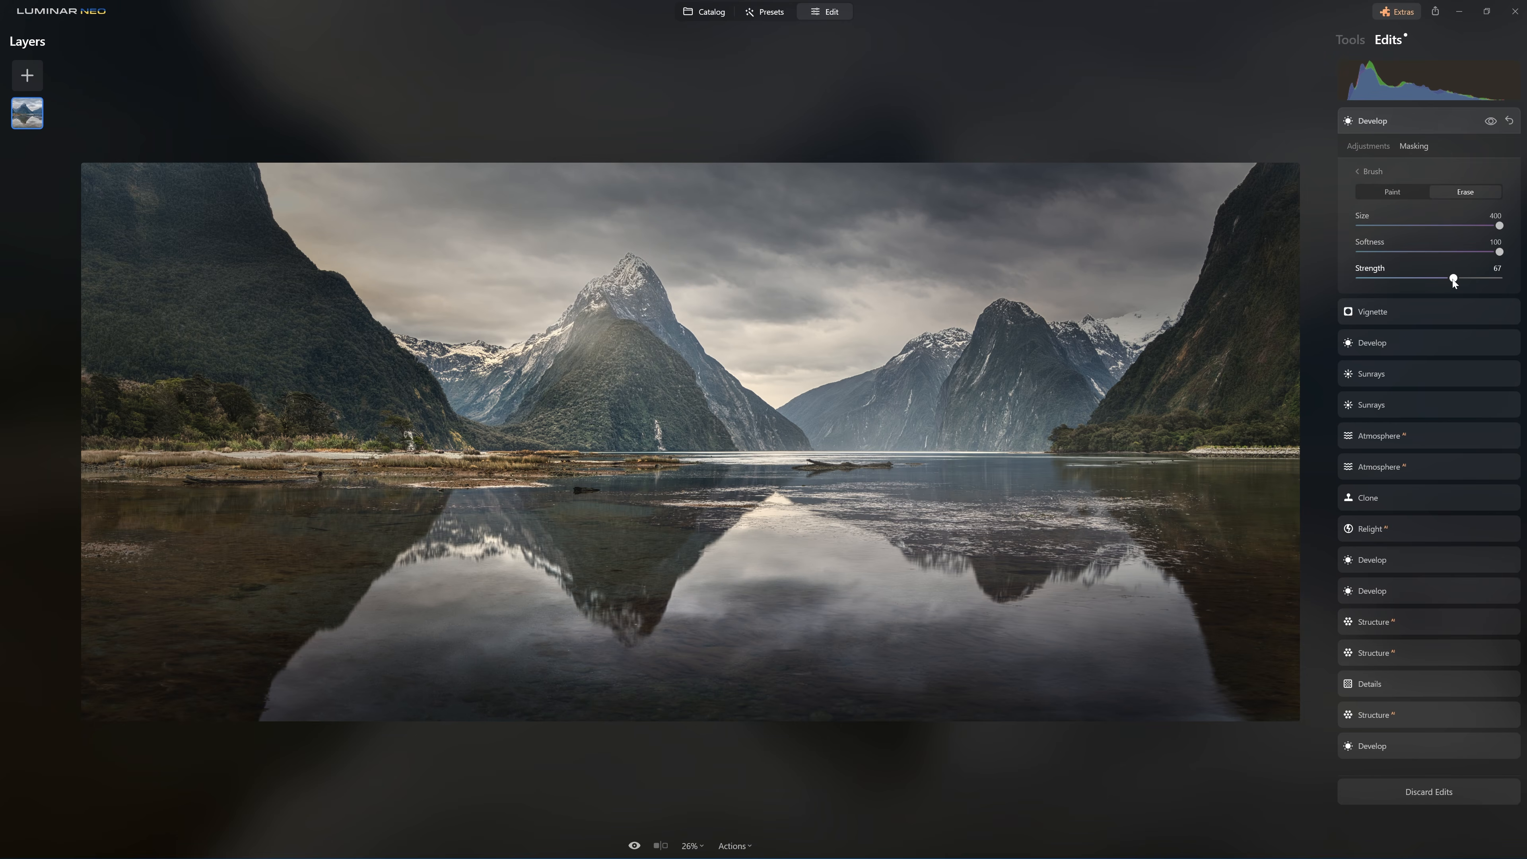
mouse_move(998, 246)
mouse_down()
mouse_move(511, 334)
mouse_move(304, 145)
mouse_move(528, 342)
mouse_move(535, 163)
mouse_move(753, 136)
mouse_move(605, 187)
mouse_move(324, 154)
mouse_move(470, 274)
mouse_move(370, 175)
mouse_move(382, 305)
mouse_up()
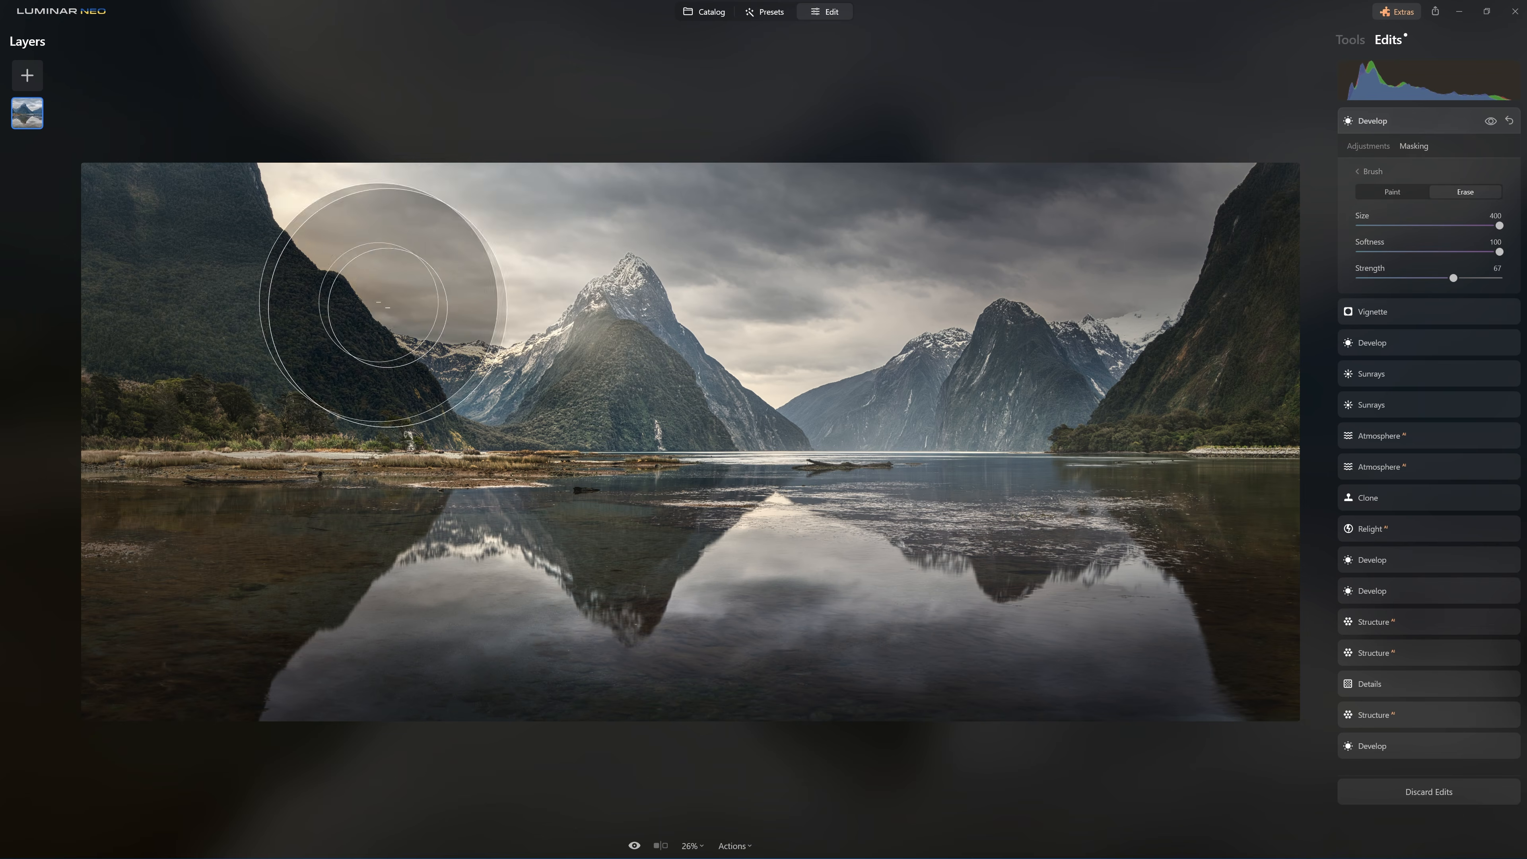
click(1489, 122)
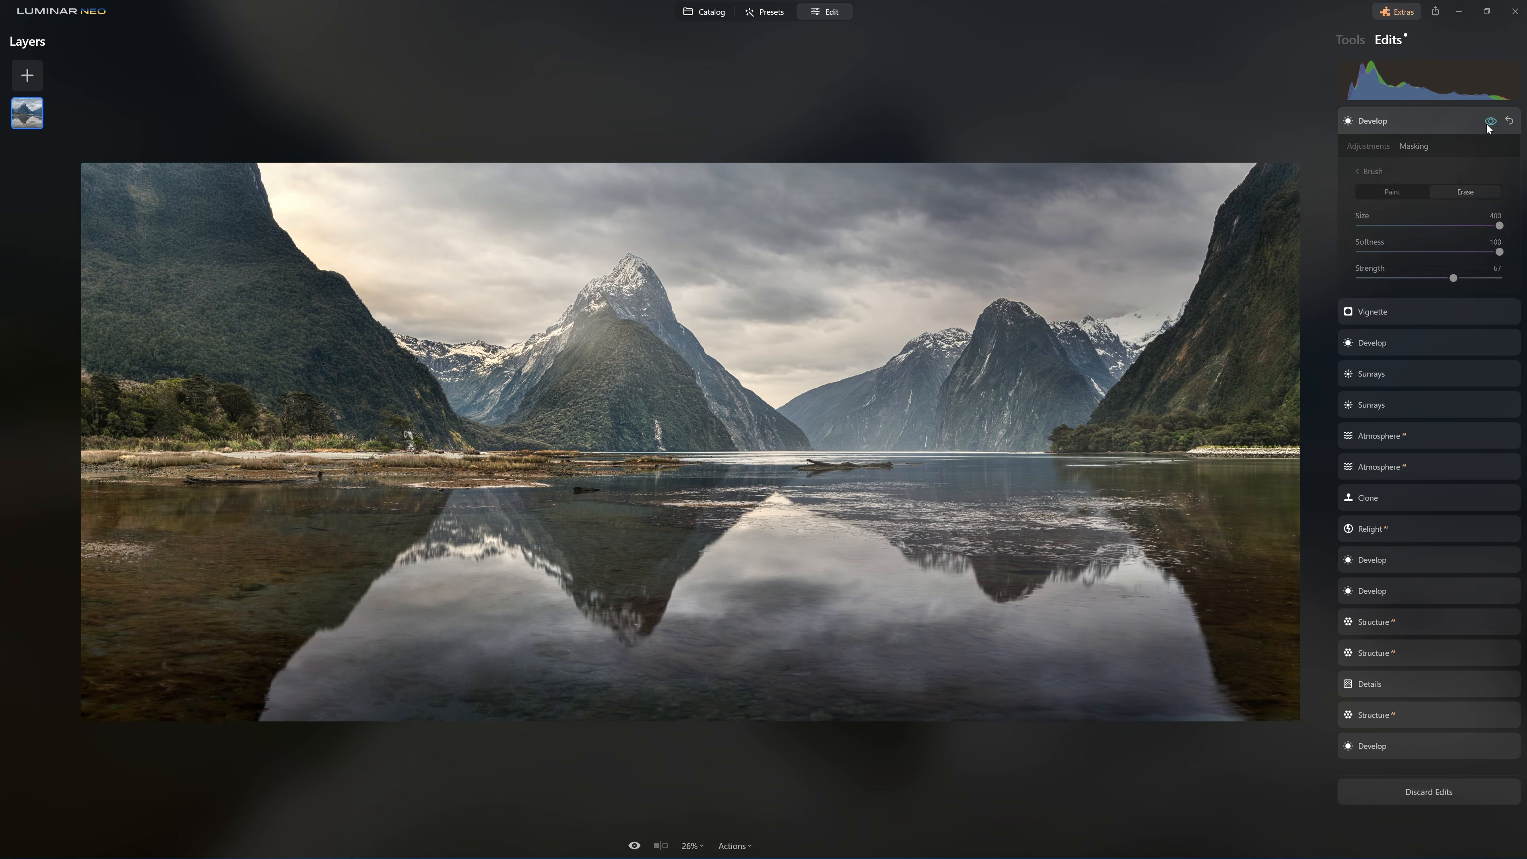
click(1486, 124)
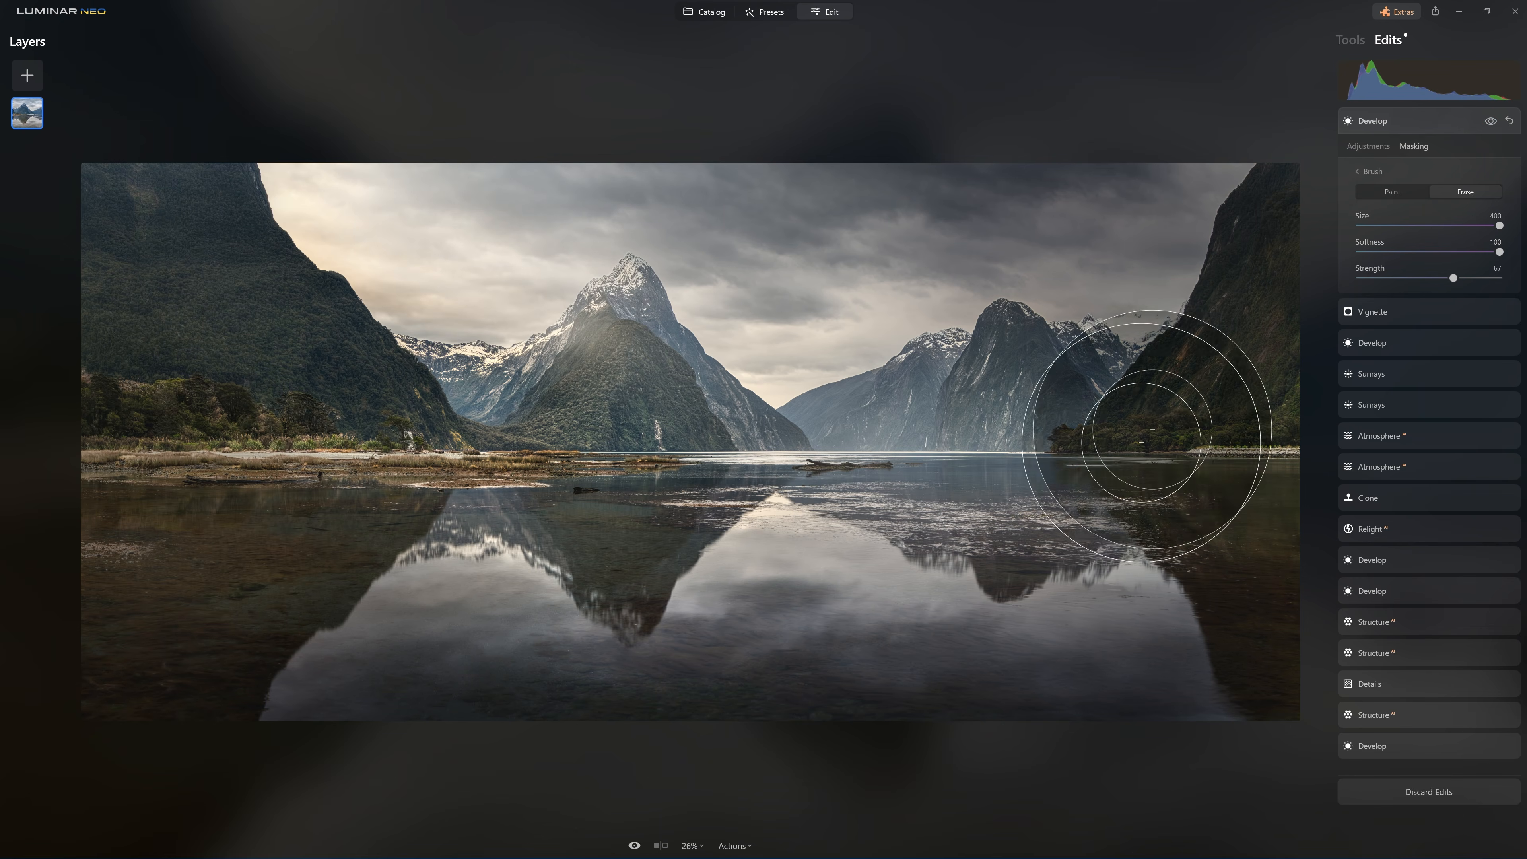
click(1489, 122)
click(1489, 122)
Step: Erase part of the darkening mask over the water reflections at brush strength 38, and compare the effect off and on
mouse_move(529, 659)
mouse_down()
mouse_move(610, 723)
mouse_move(684, 701)
mouse_move(769, 556)
mouse_up()
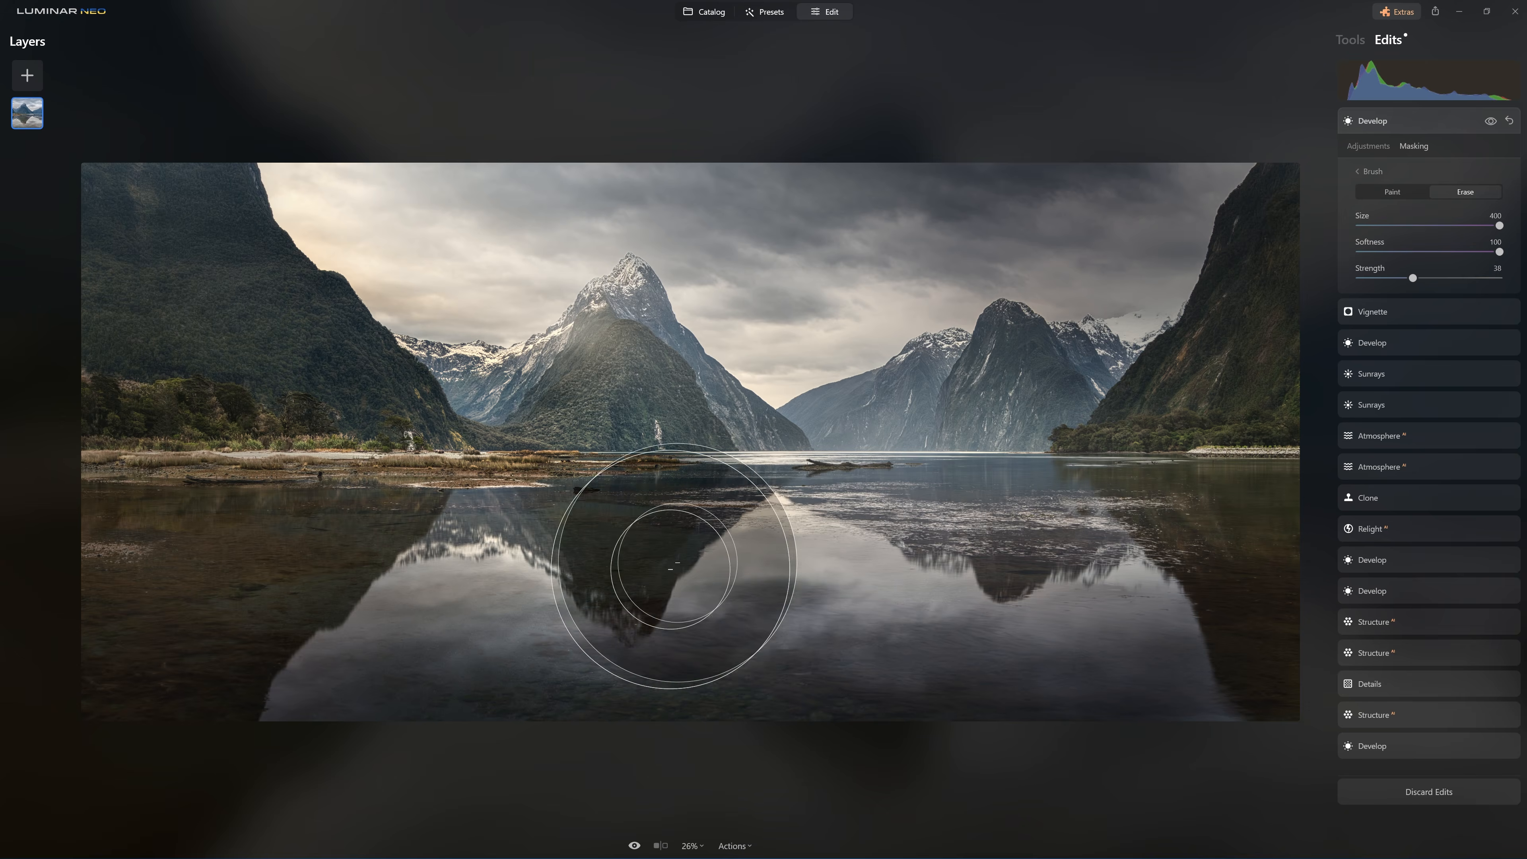
mouse_move(957, 617)
mouse_down()
mouse_move(1090, 596)
mouse_move(1005, 711)
mouse_move(605, 679)
mouse_up()
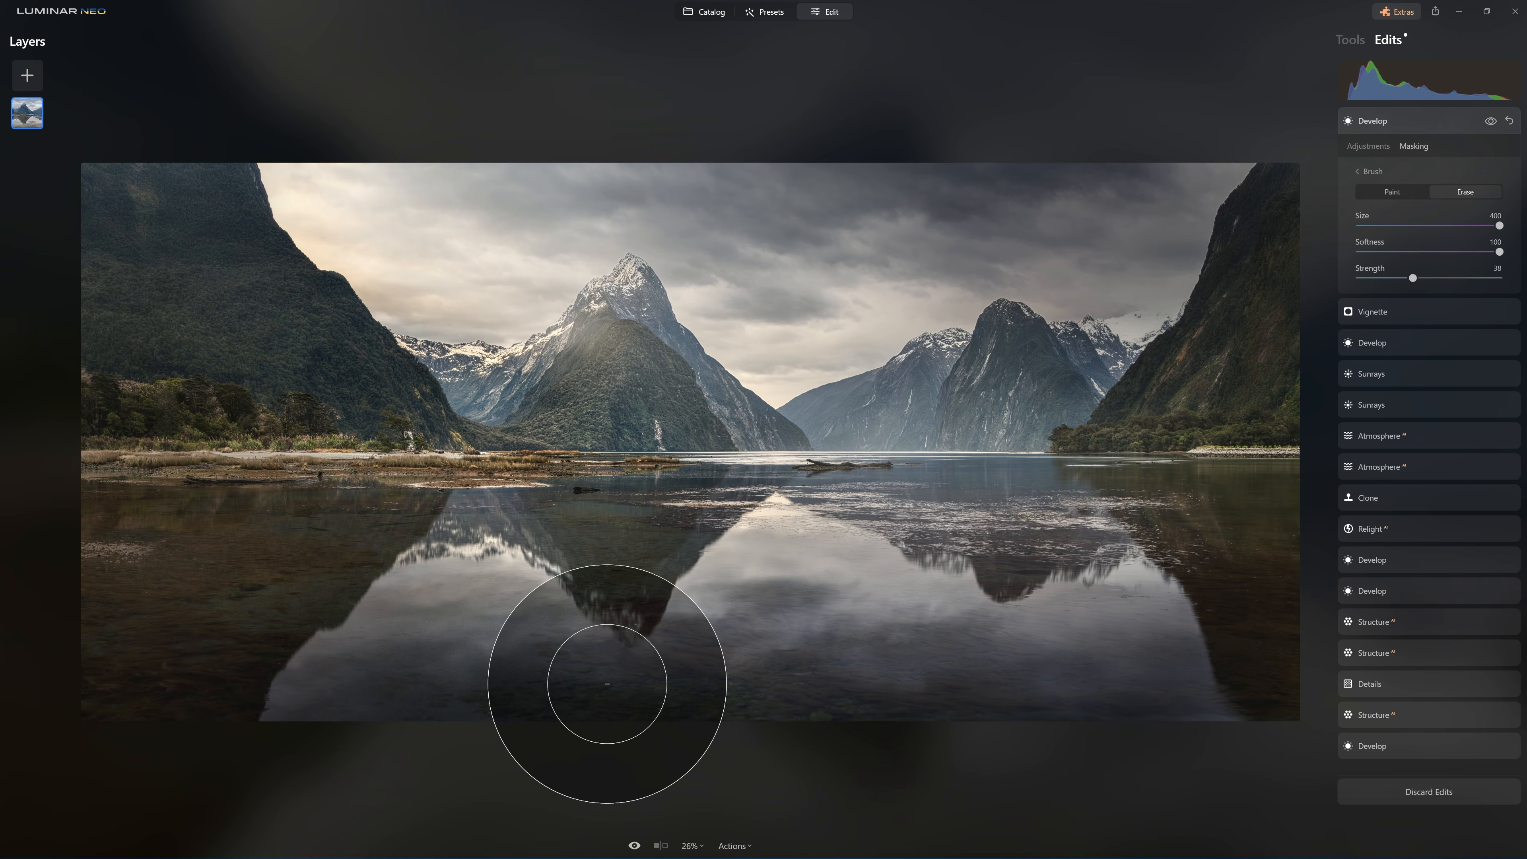
click(1490, 122)
click(1490, 123)
click(1491, 123)
click(1490, 123)
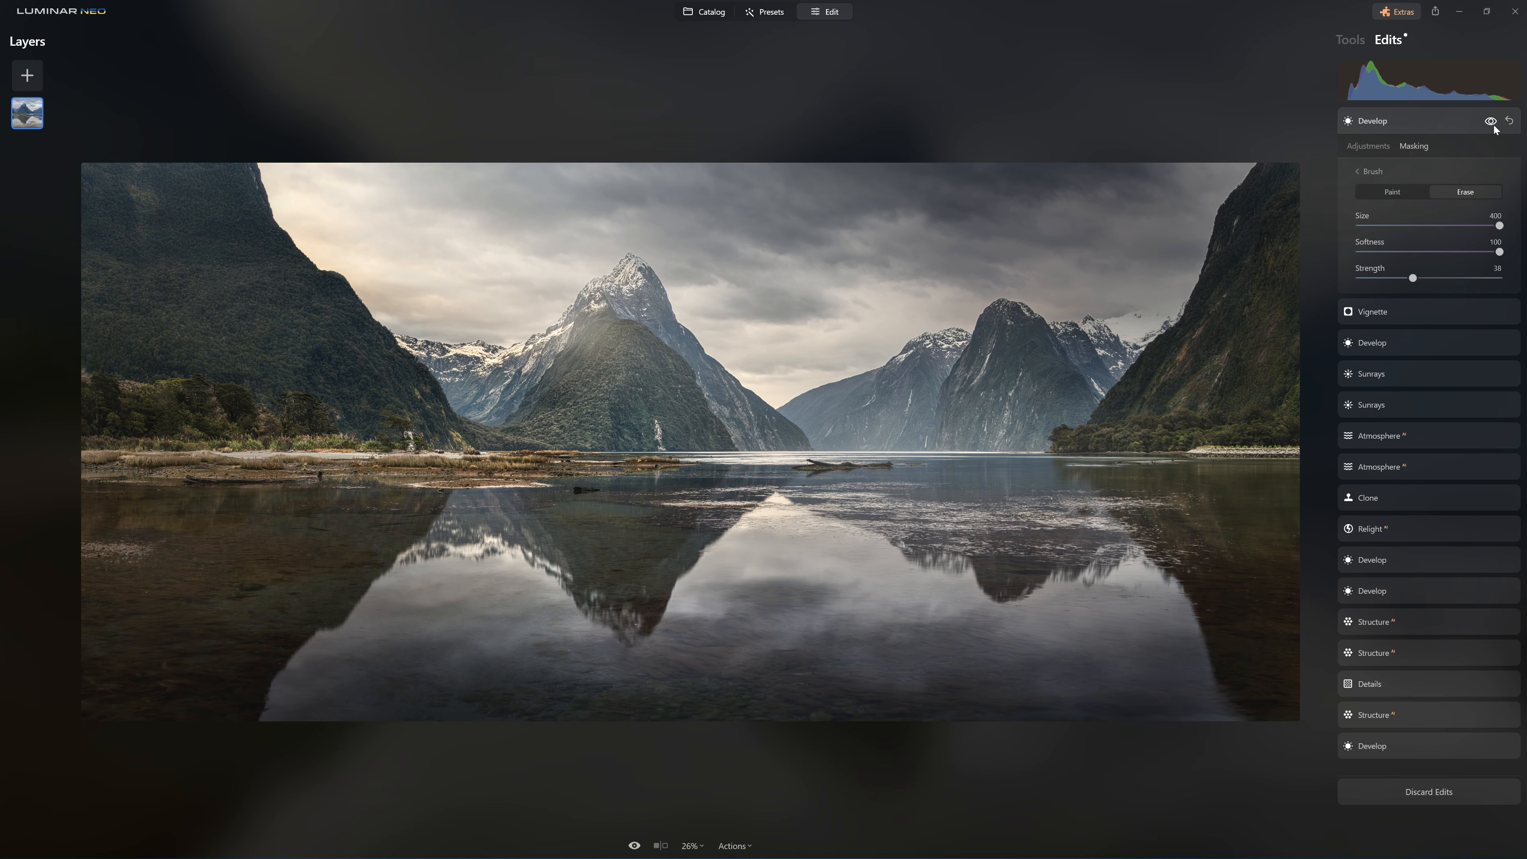
click(1481, 128)
Step: Start a new Develop adjustment with Smart Contrast at 17, and add highlight and shadow points to the main tone curve
click(1350, 40)
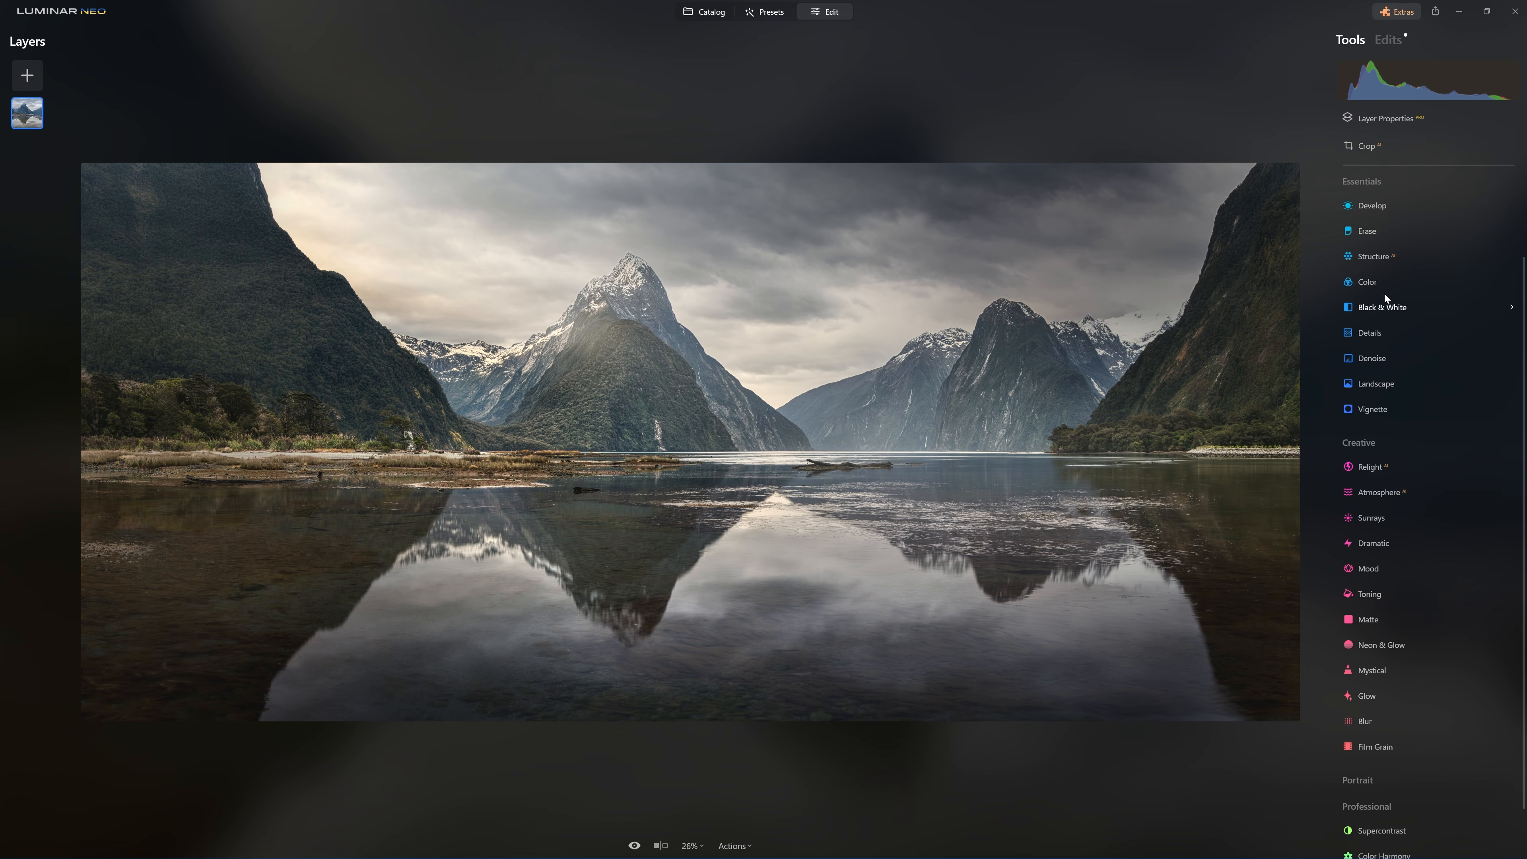
click(1394, 203)
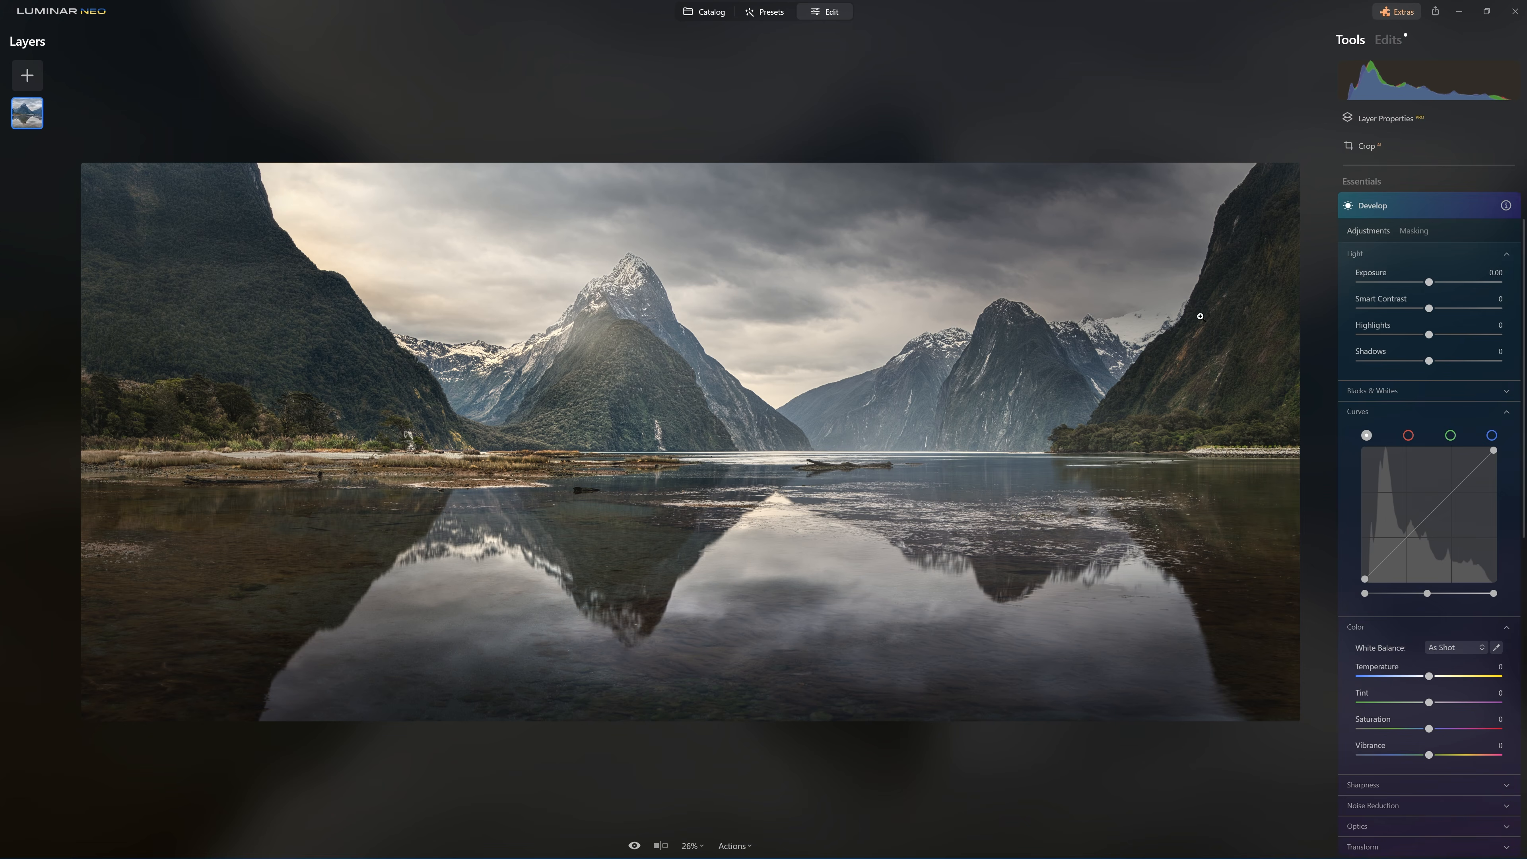
mouse_move(1429, 308)
mouse_down()
mouse_move(1493, 309)
mouse_move(1442, 313)
mouse_up()
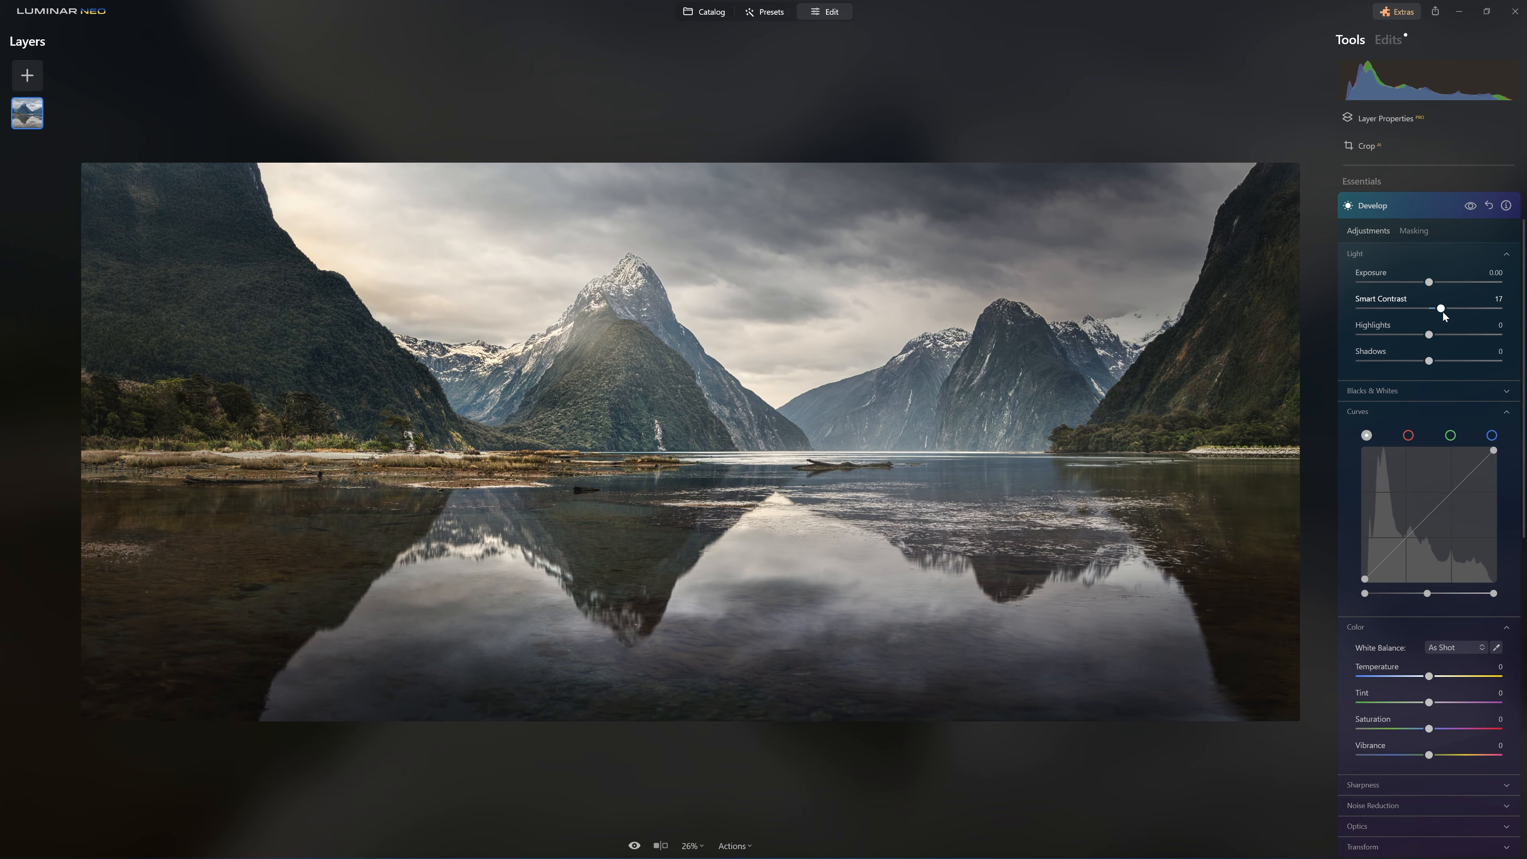
click(1450, 492)
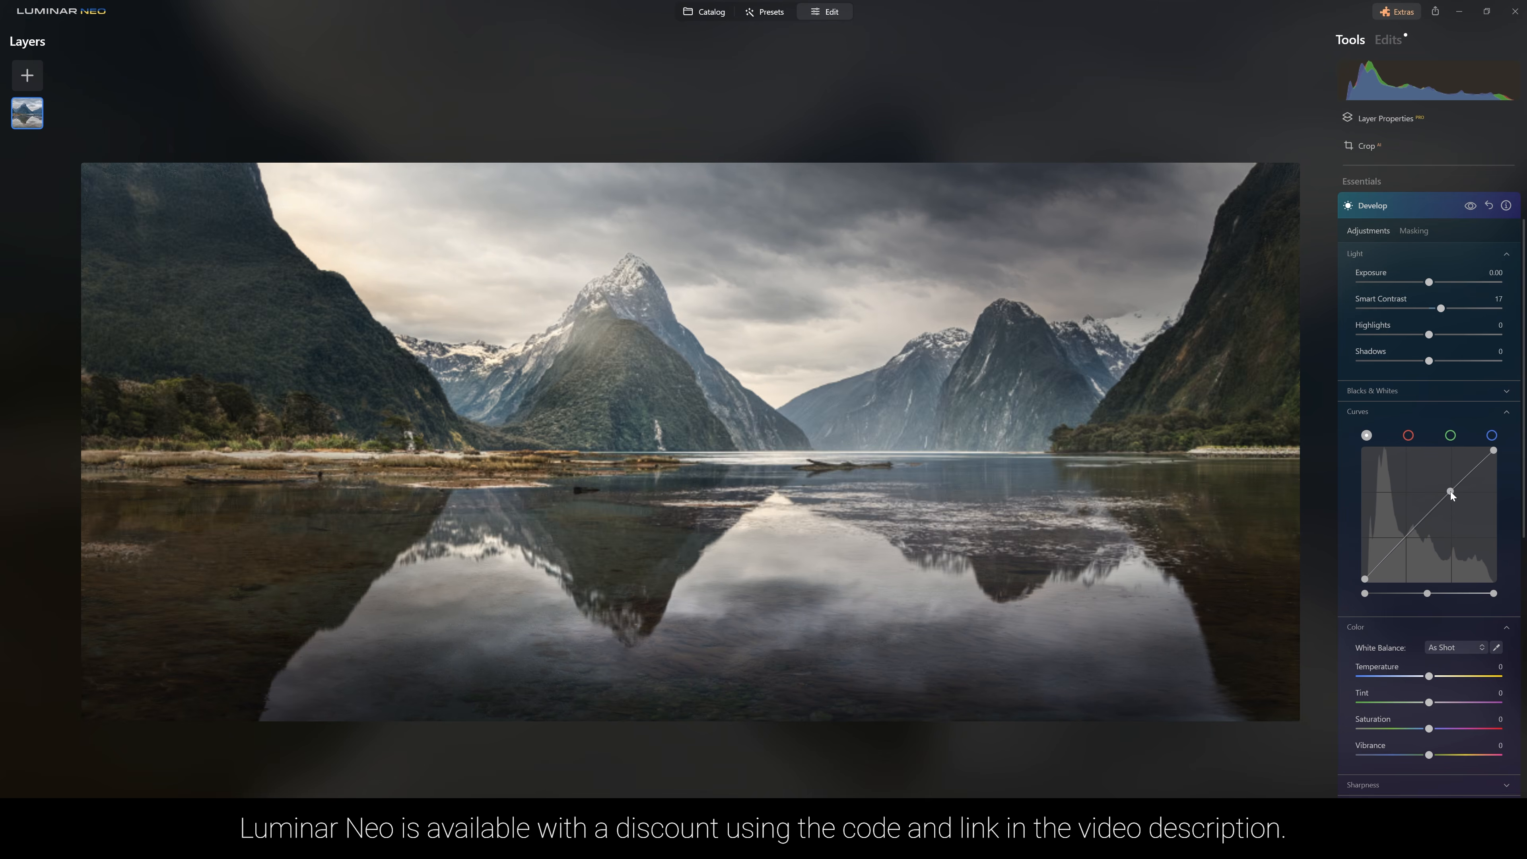
click(1402, 543)
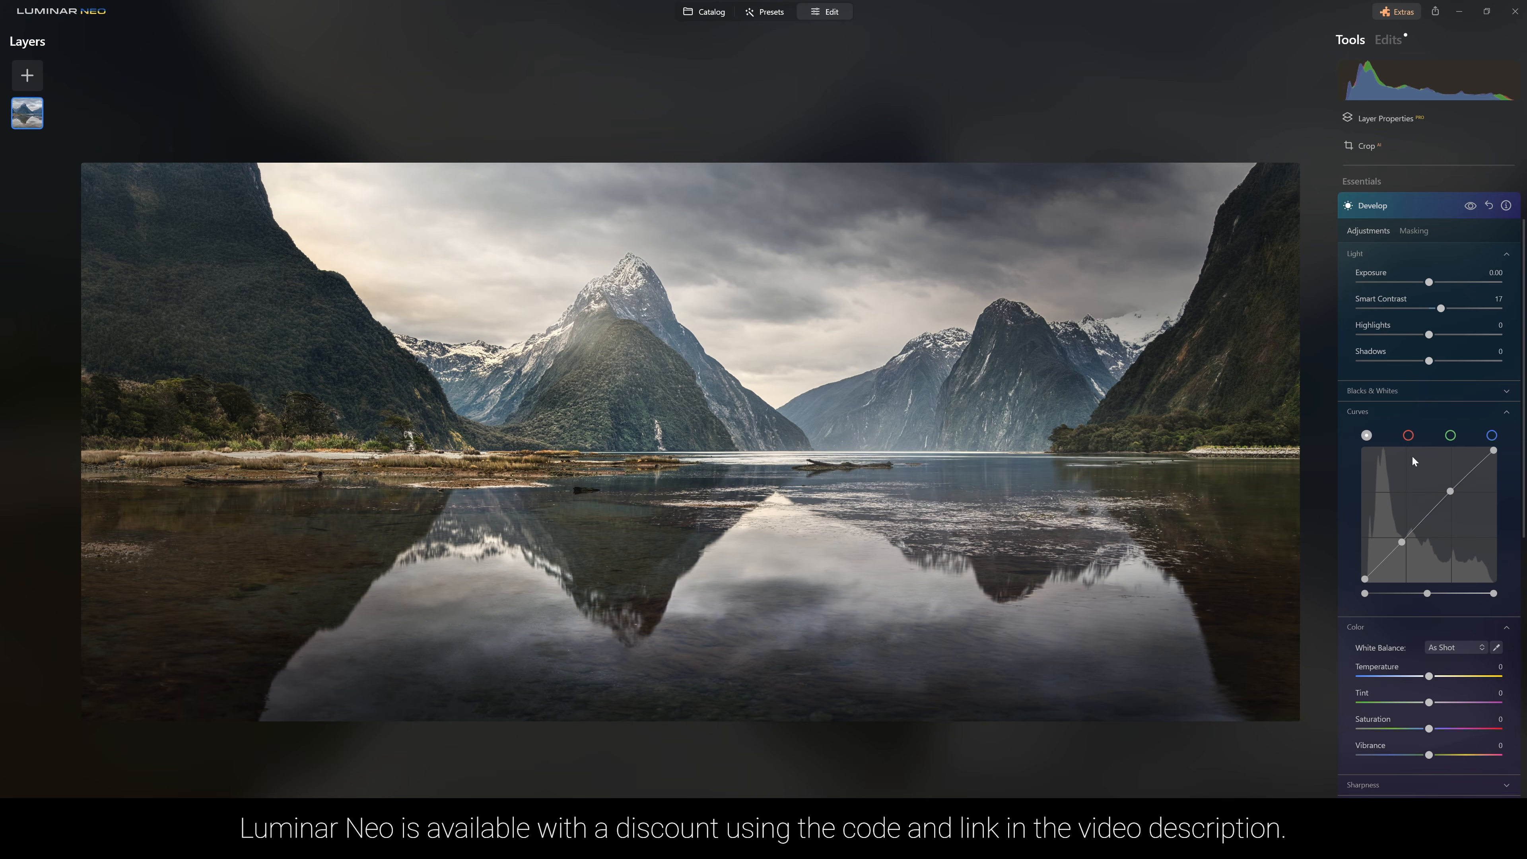
Step: Tone the blue channel curve by lowering its white point slightly, lifting its black point and pulling its midtones down
click(1492, 437)
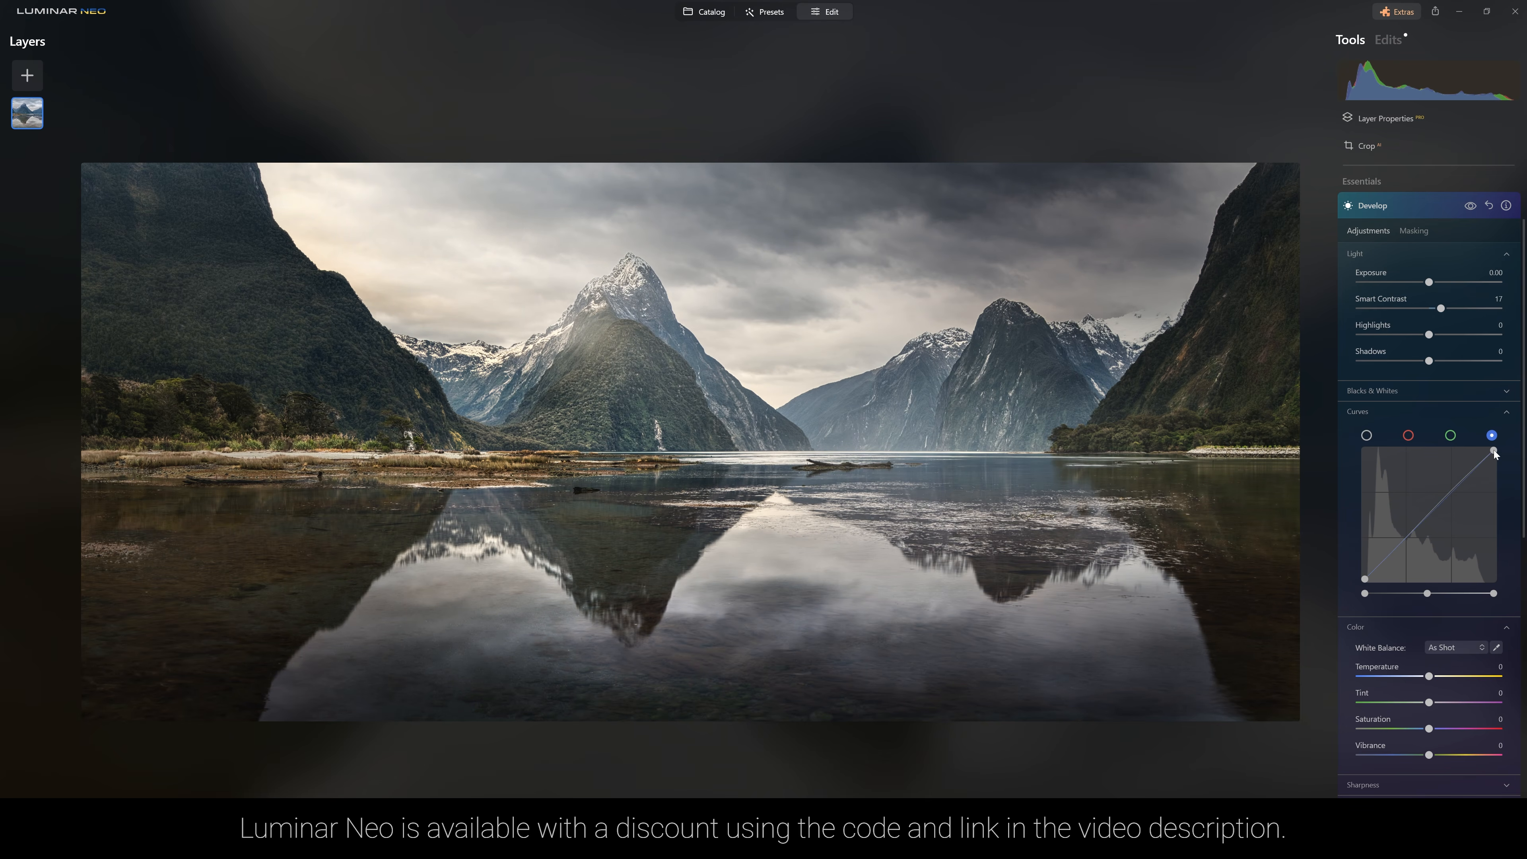
mouse_move(1498, 453)
mouse_down()
mouse_move(1497, 566)
mouse_move(1515, 507)
mouse_move(1496, 455)
mouse_up()
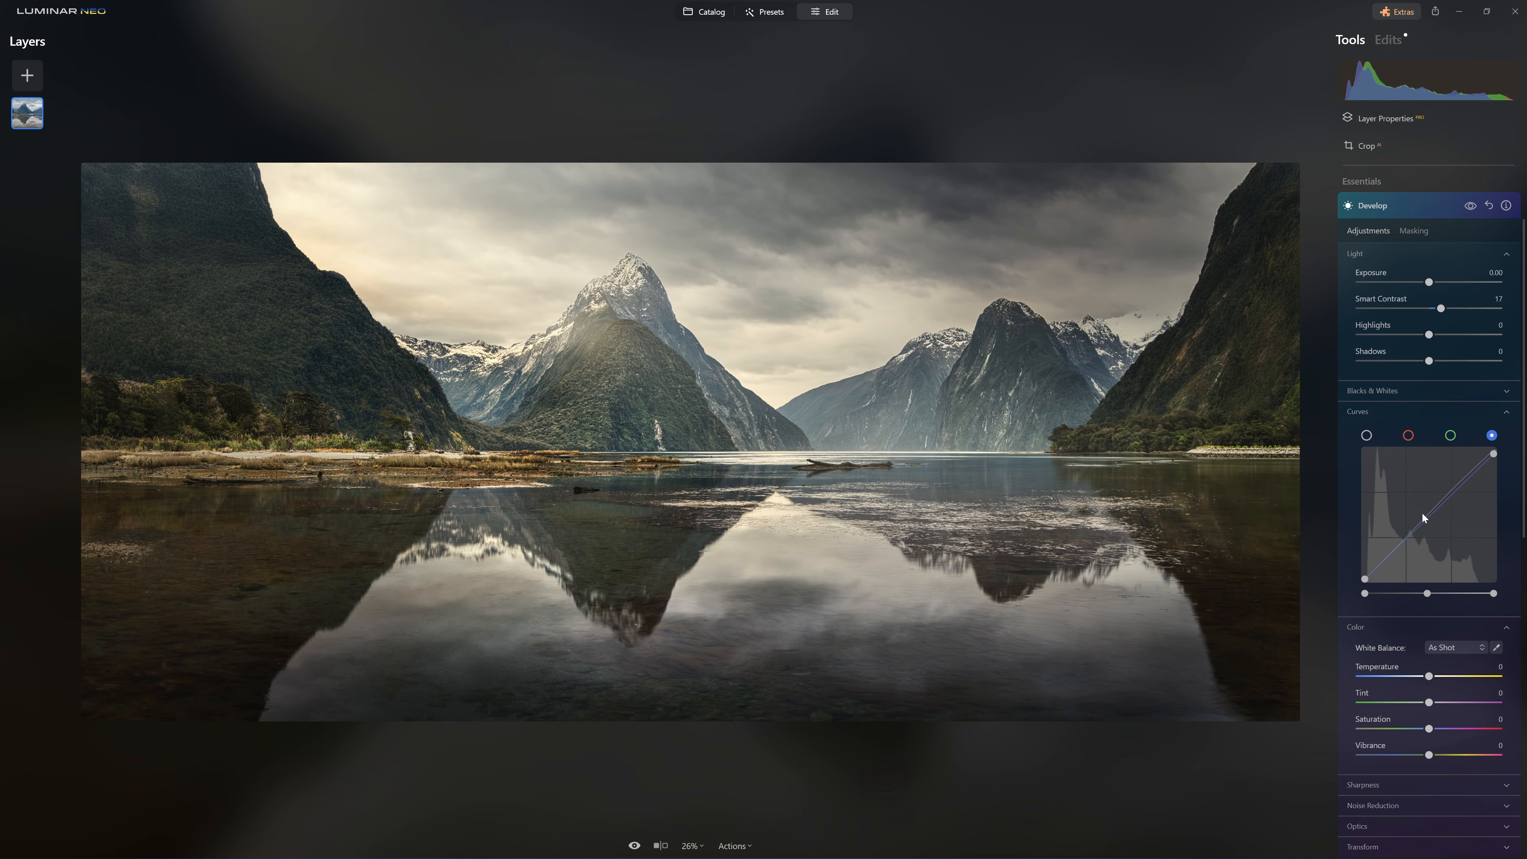
mouse_move(1365, 579)
mouse_down()
mouse_move(1339, 508)
mouse_move(1347, 578)
mouse_up()
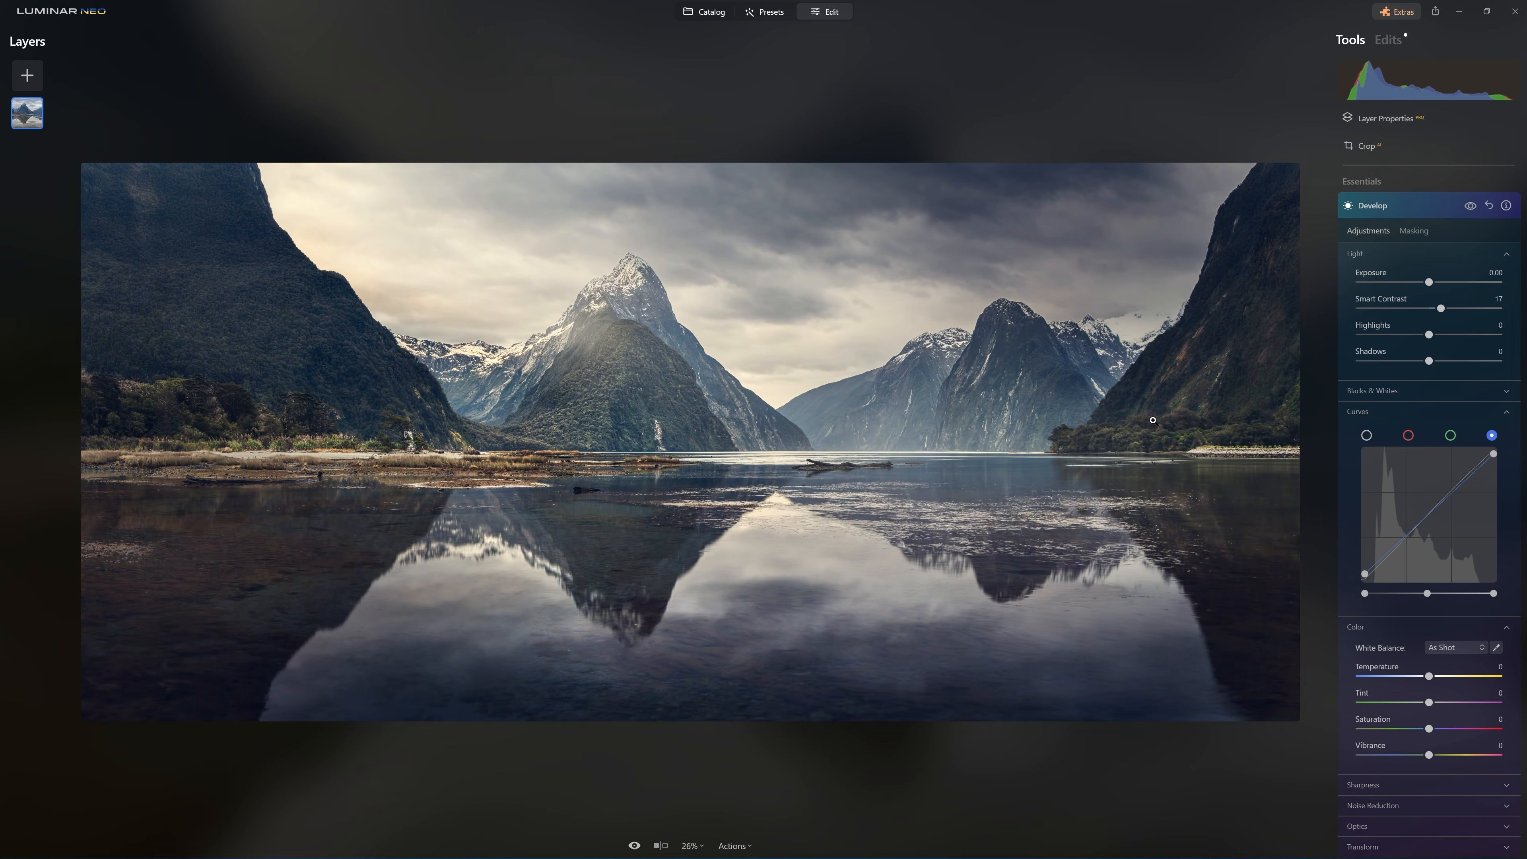
click(1429, 515)
Step: Warm the panorama with Develop Temperature 3 and Tint 3, and set Sharpen to 47 while checking detail at 100%
scroll(1460, 527, down, 3)
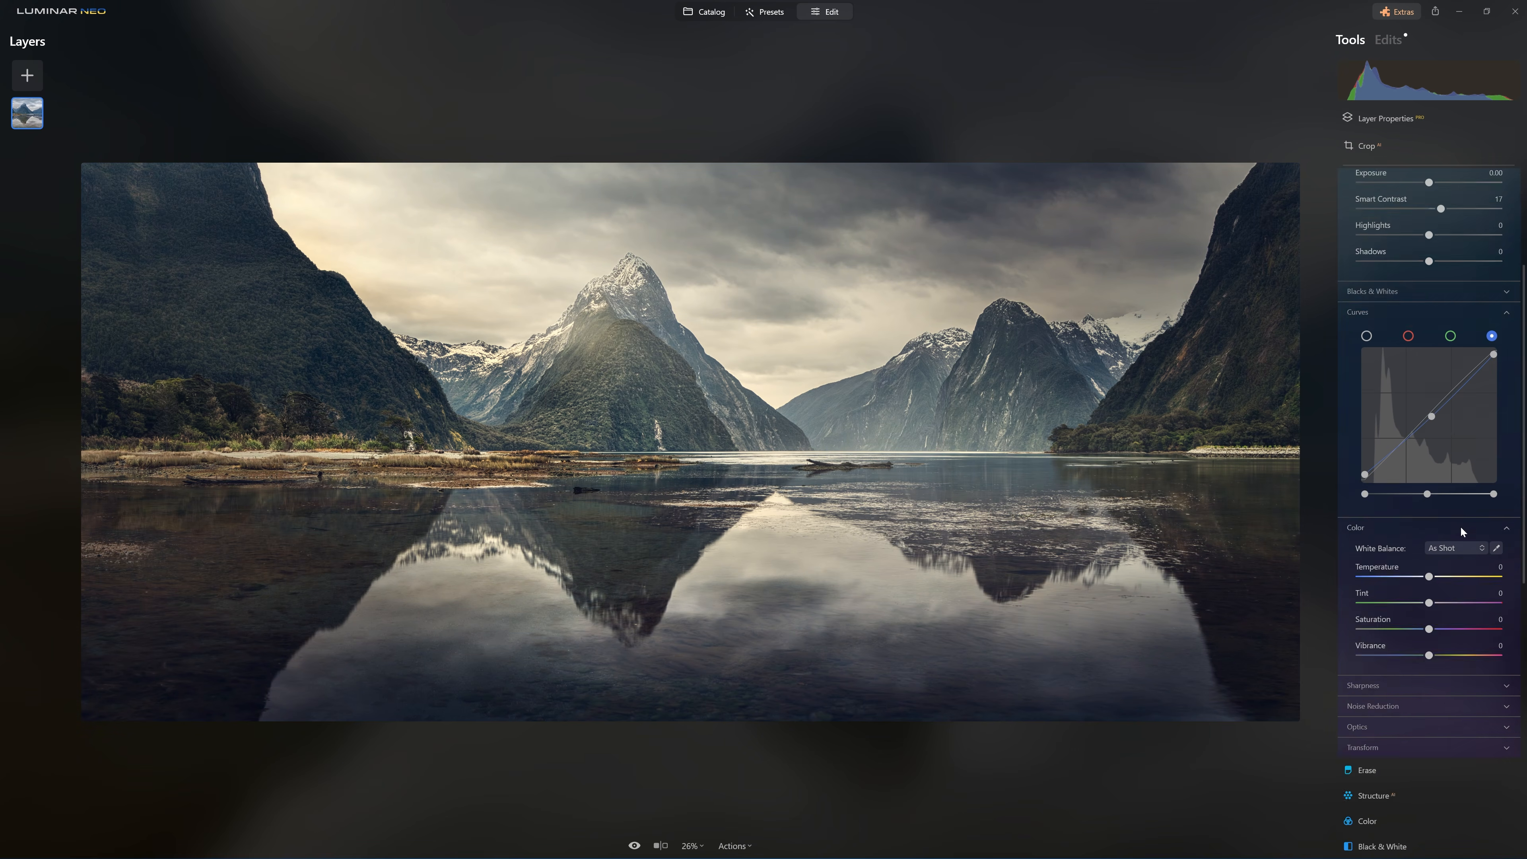
mouse_move(1429, 533)
mouse_down()
mouse_move(1464, 537)
mouse_move(1435, 537)
mouse_move(1431, 559)
mouse_up()
double_click(1134, 413)
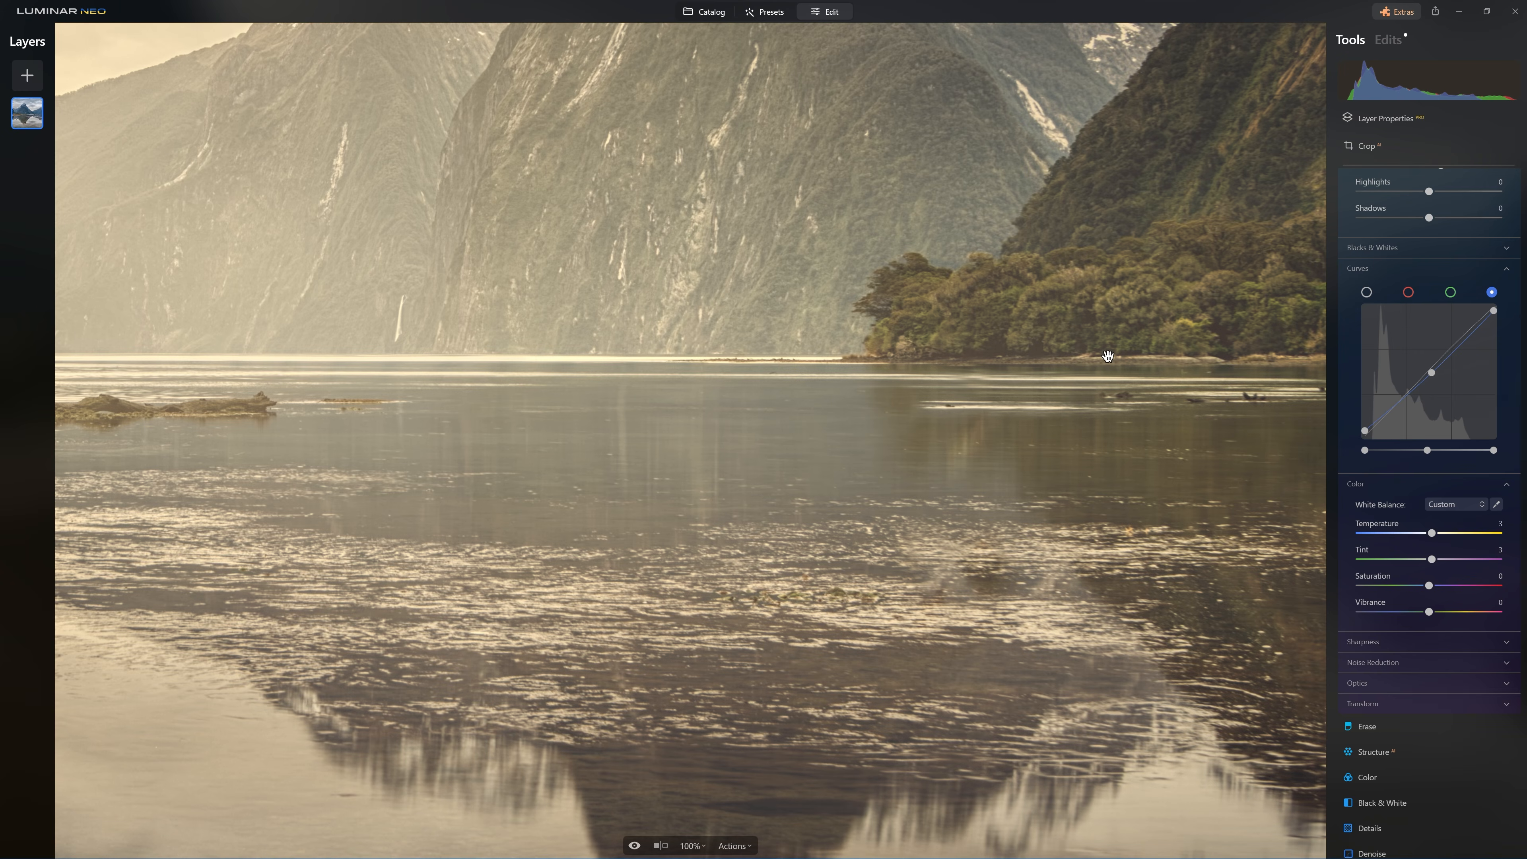
click(1408, 643)
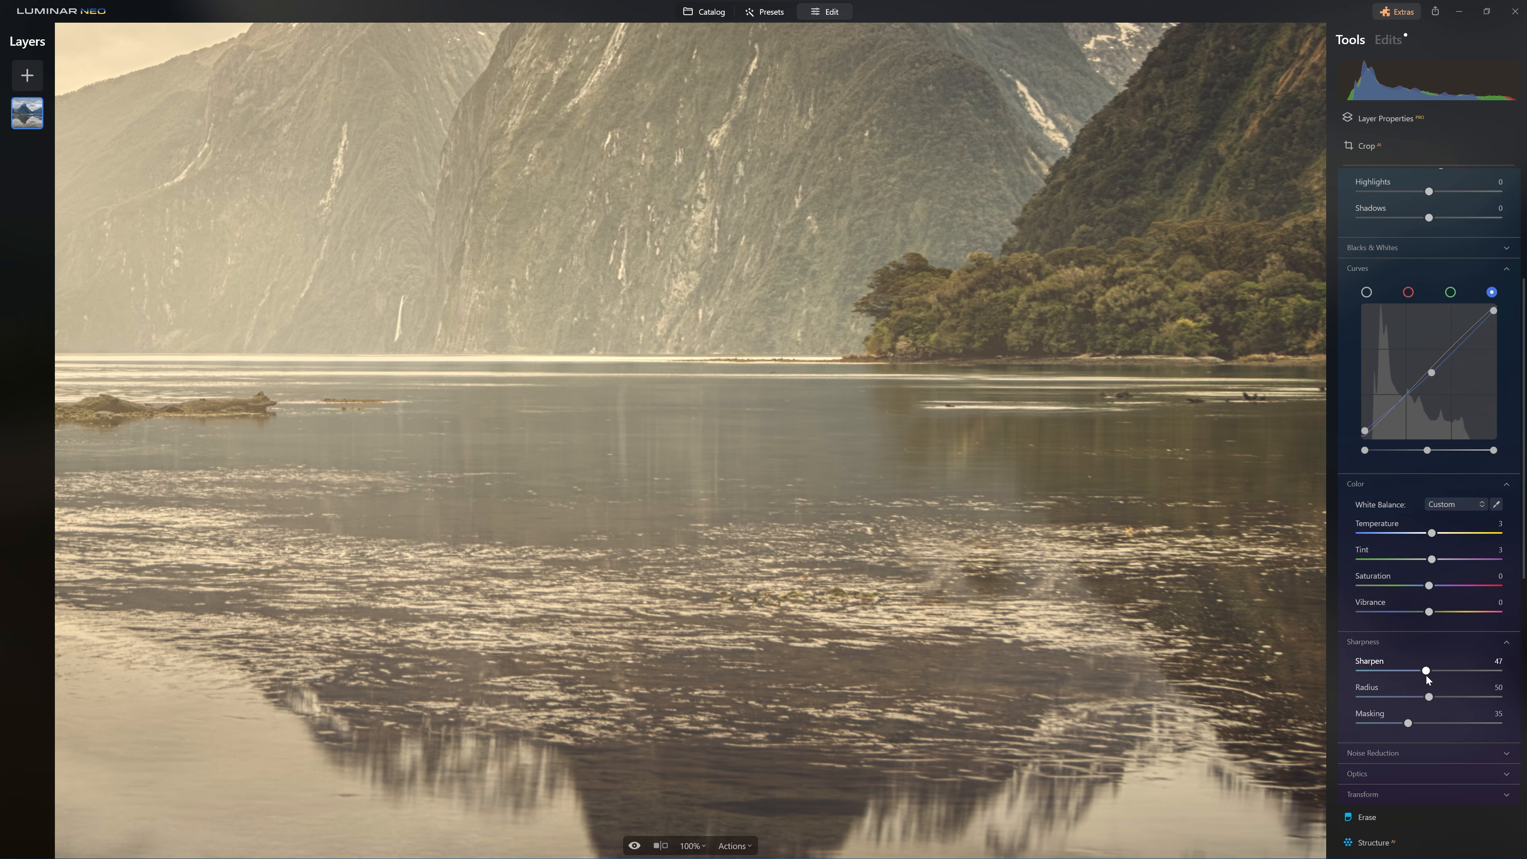
click(1080, 567)
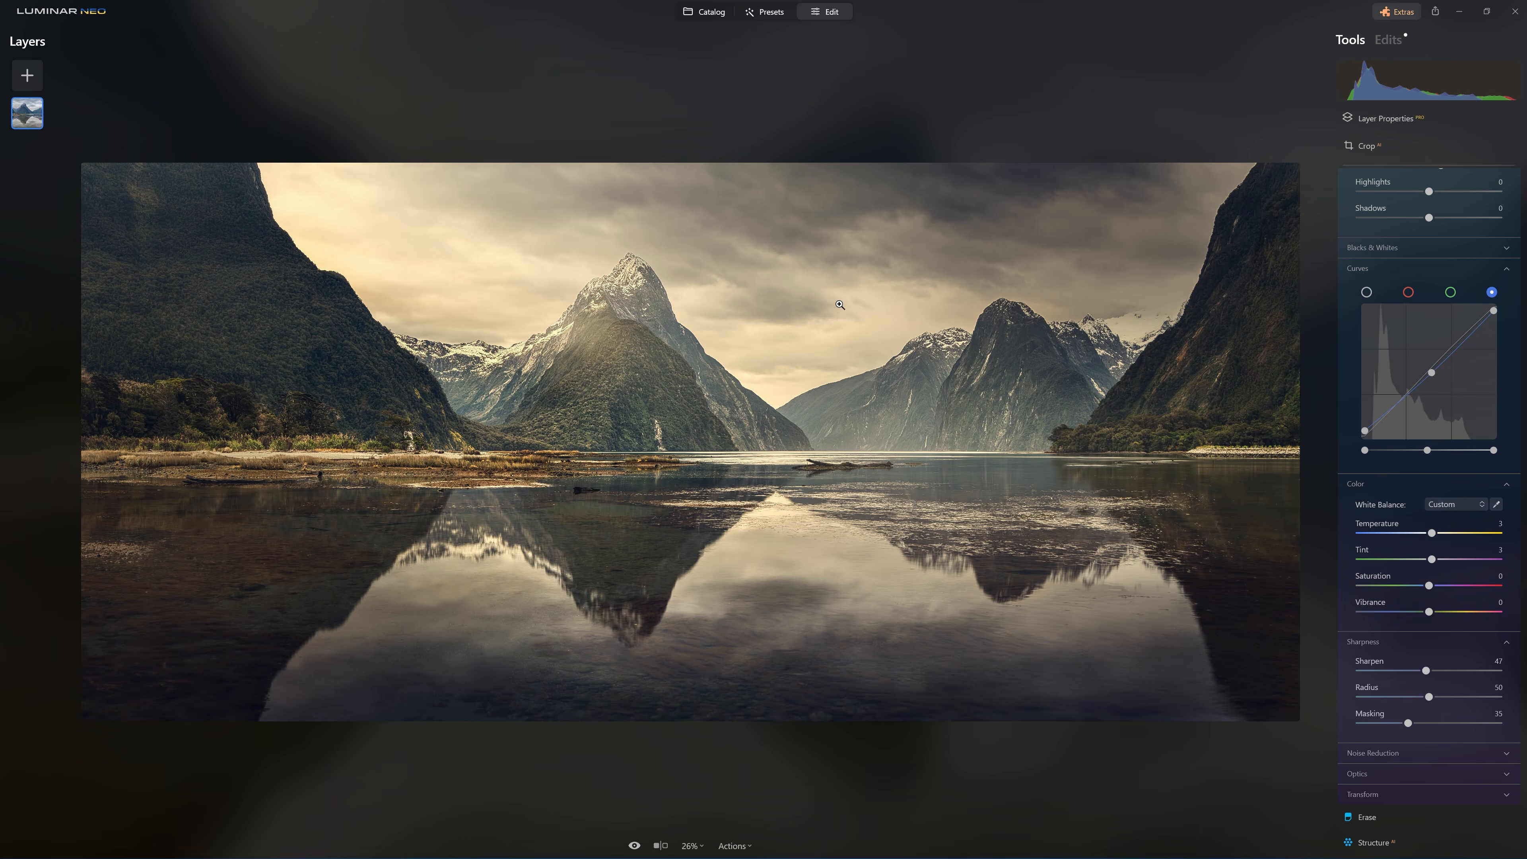
Step: Apply the Mystical effect to the panorama with an Amount of 100
scroll(1393, 318, down, 10)
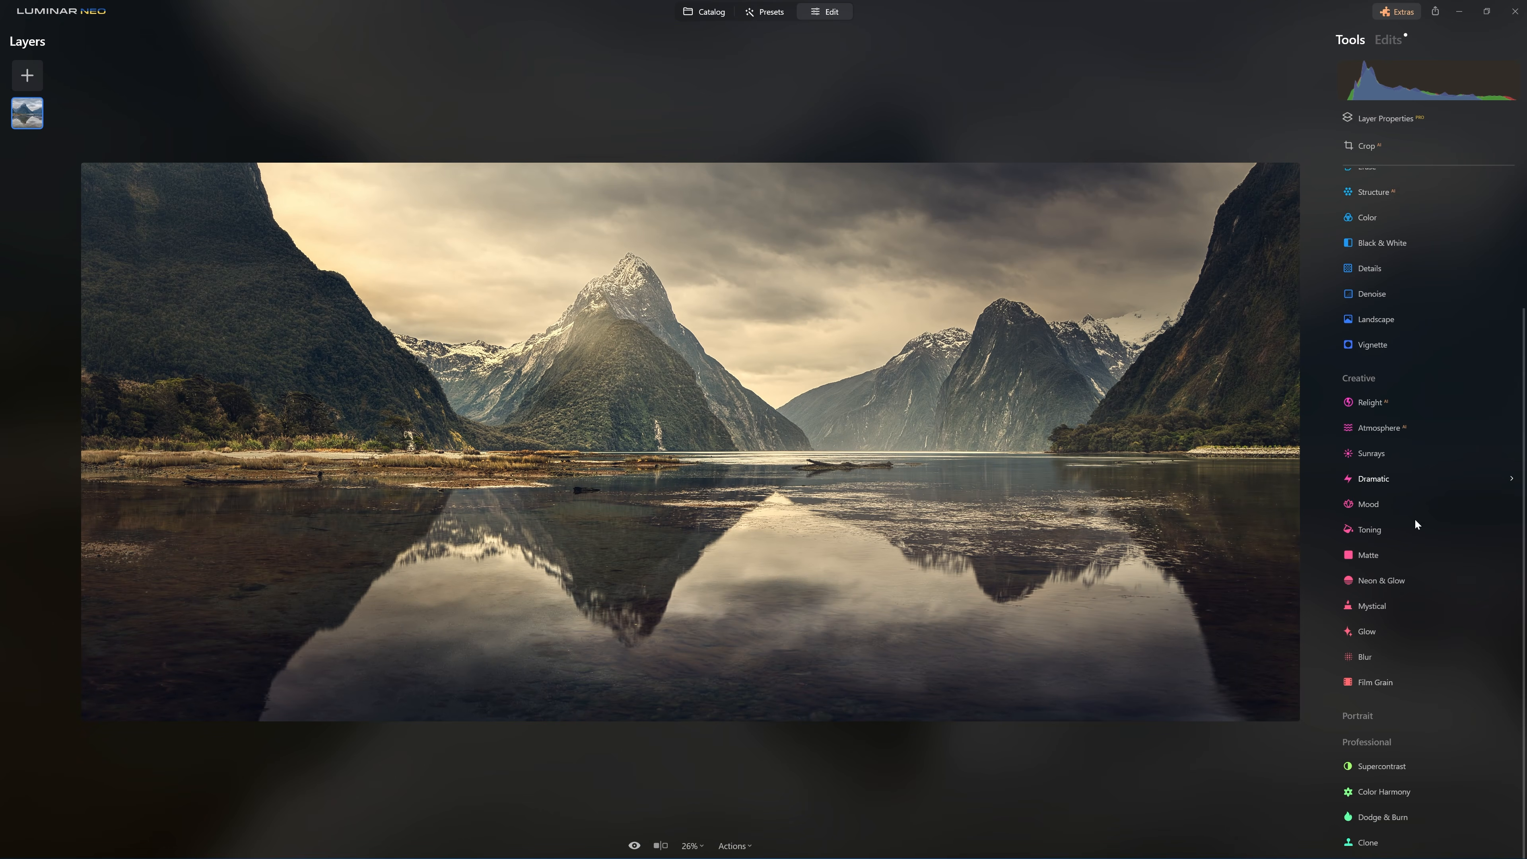
click(1371, 606)
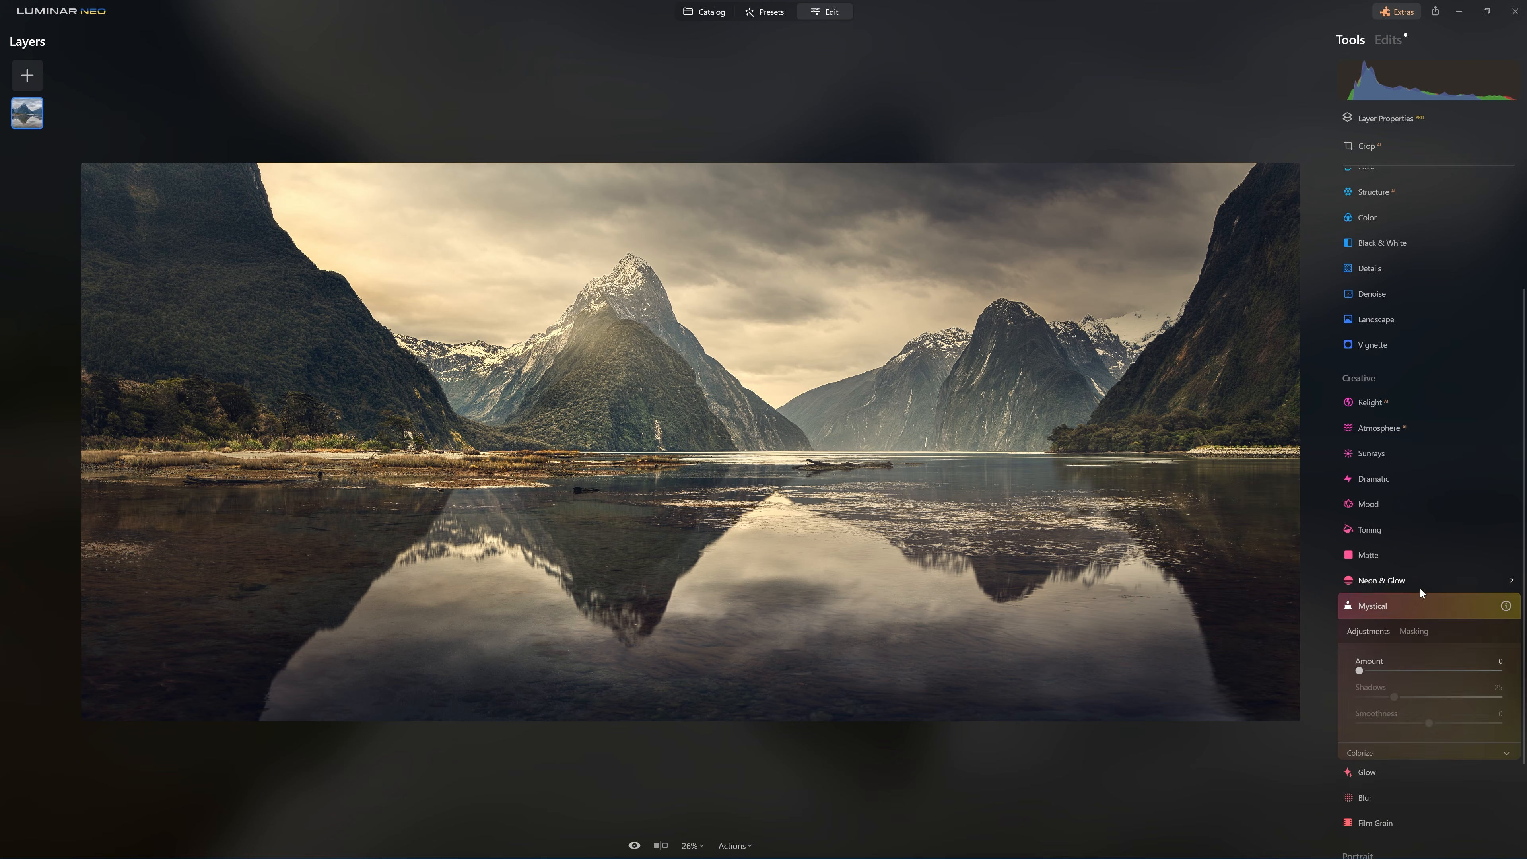
scroll(1391, 577, down, 2)
drag(1361, 521, 1498, 526)
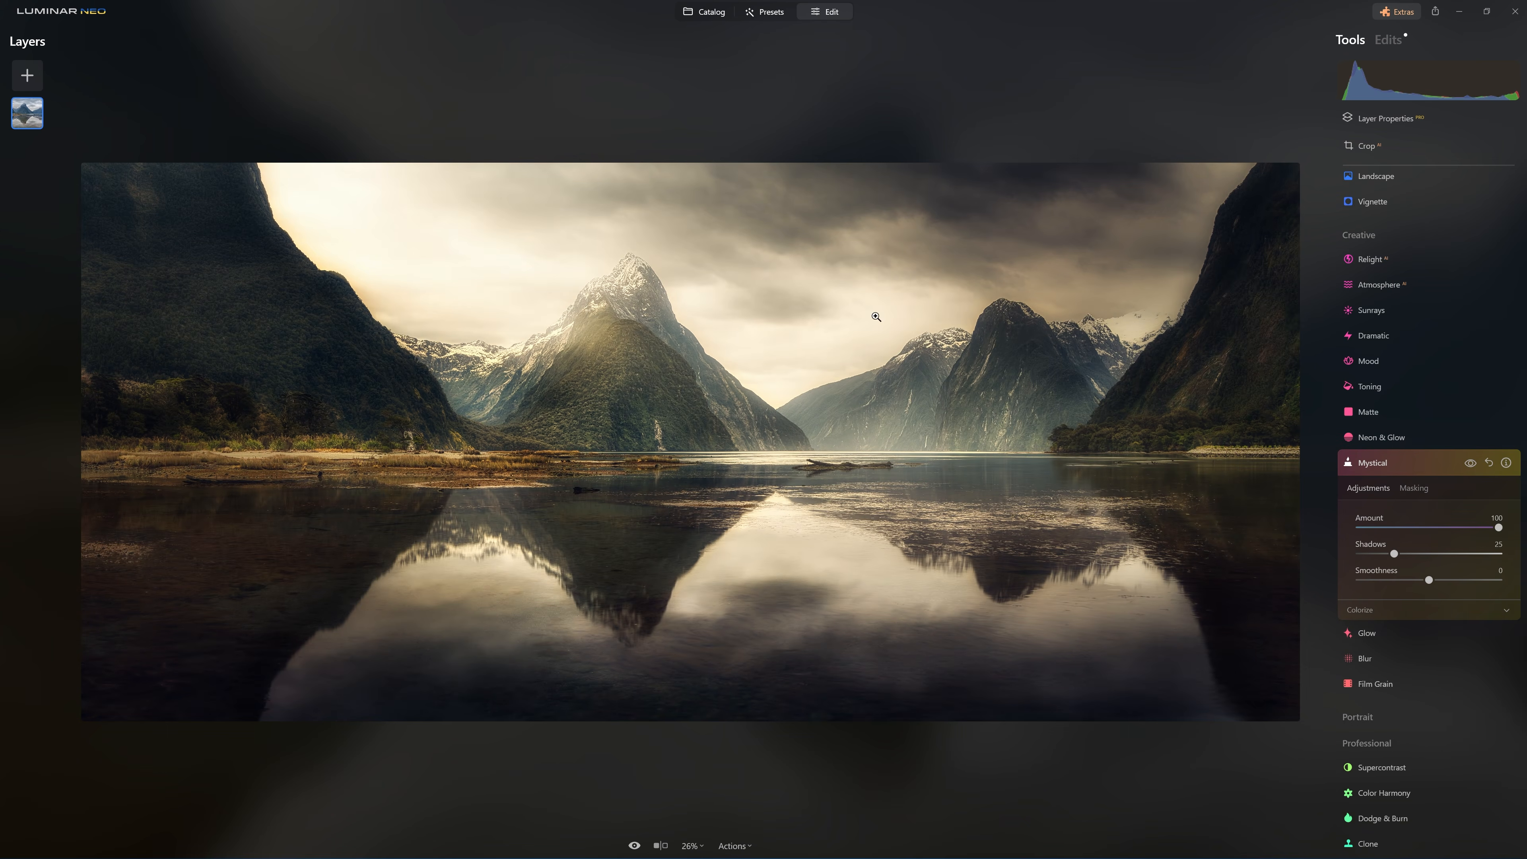
Step: Set the Mystical effect's Shadows to 42, Smoothness to -80 and Colorize Warmth to 28
mouse_move(1498, 529)
mouse_down()
mouse_move(1462, 528)
mouse_move(1512, 524)
mouse_up()
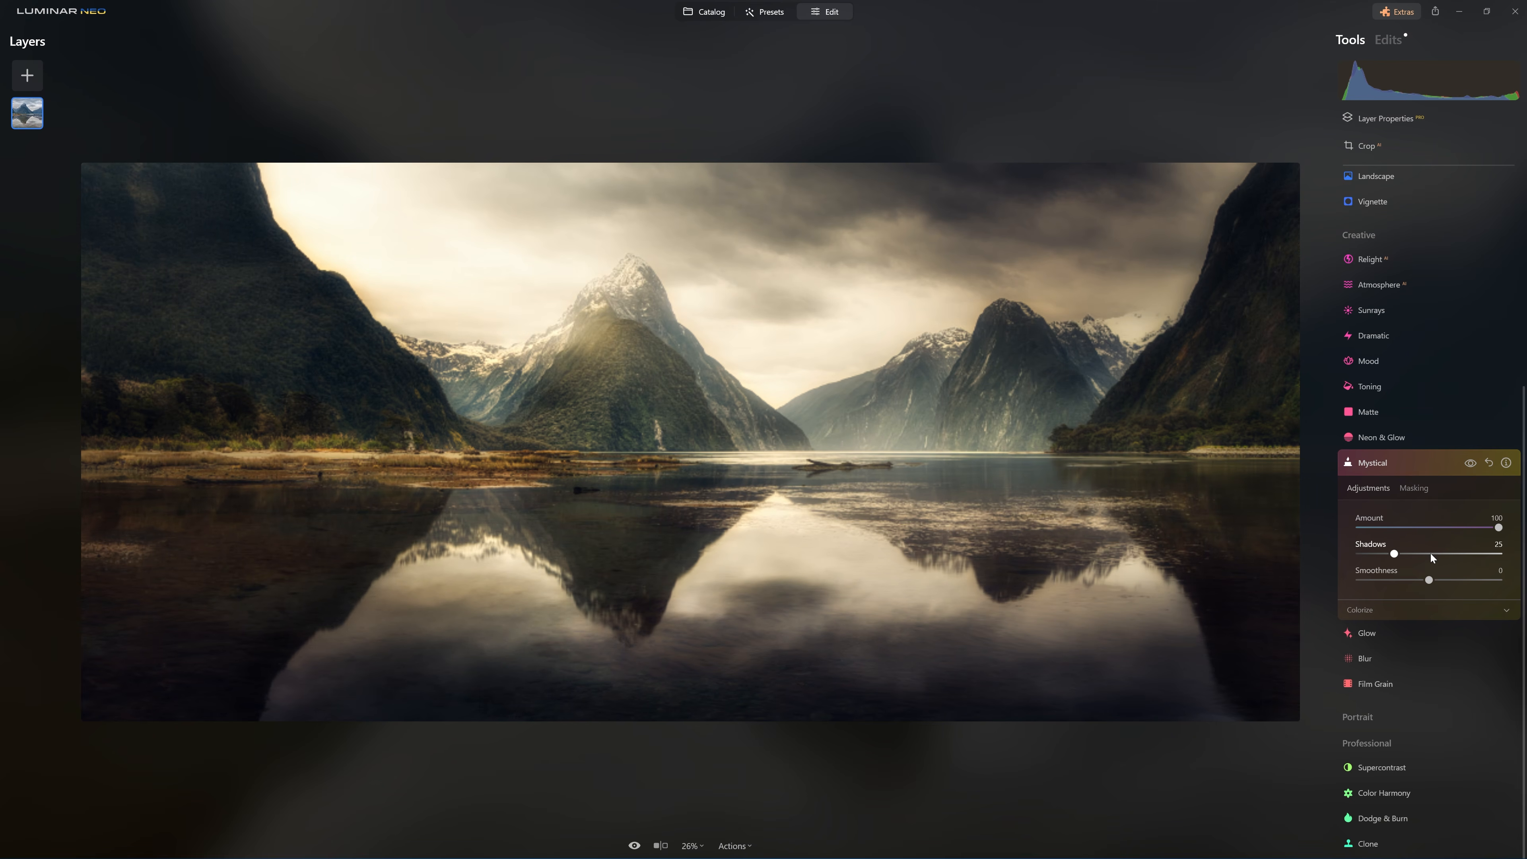
drag(1394, 554, 1369, 580)
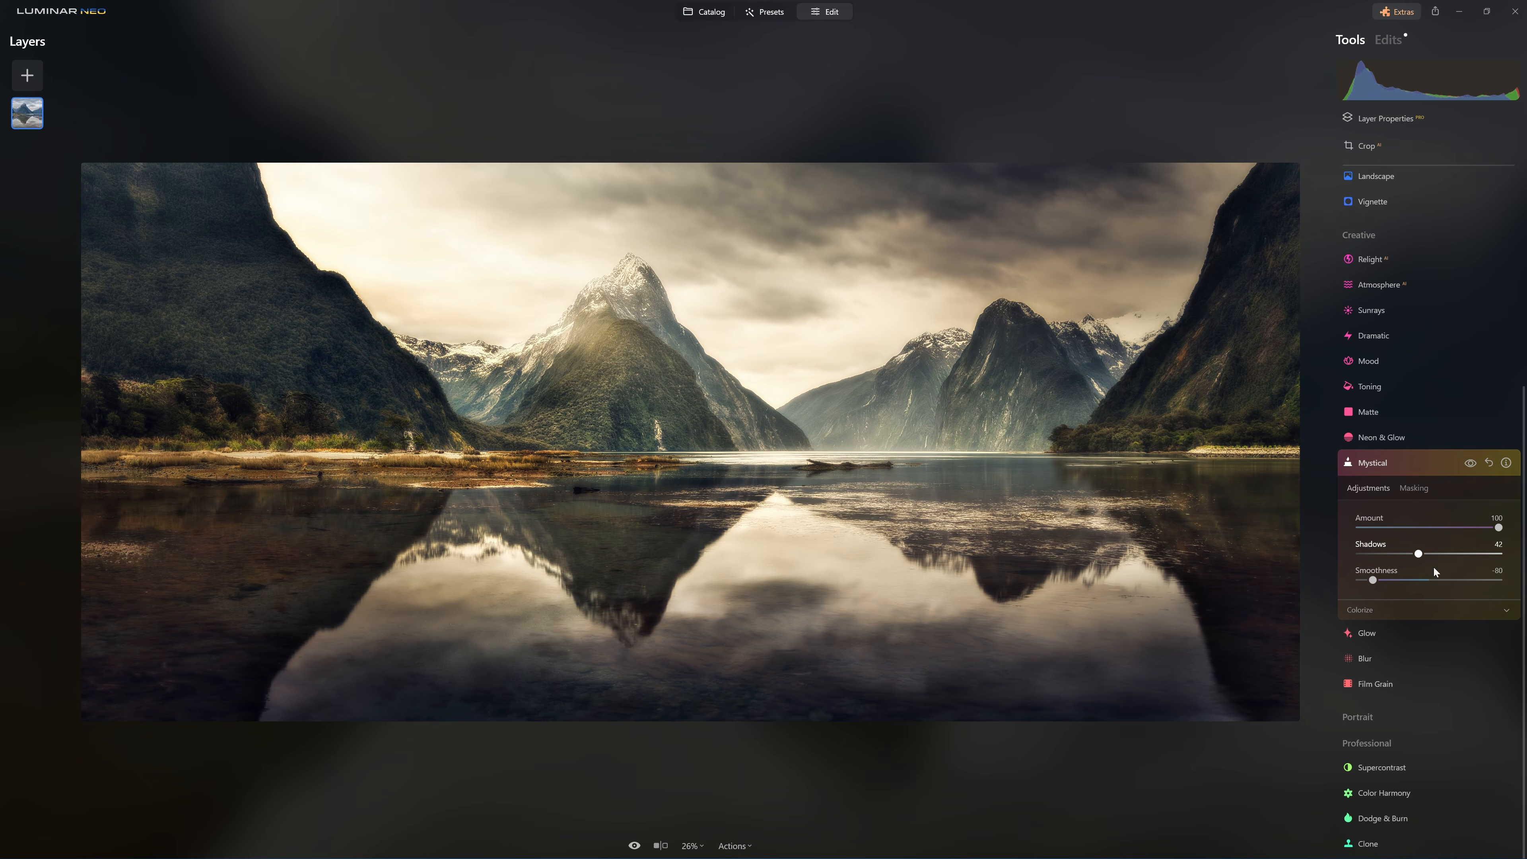
click(1427, 609)
drag(1429, 664, 1467, 665)
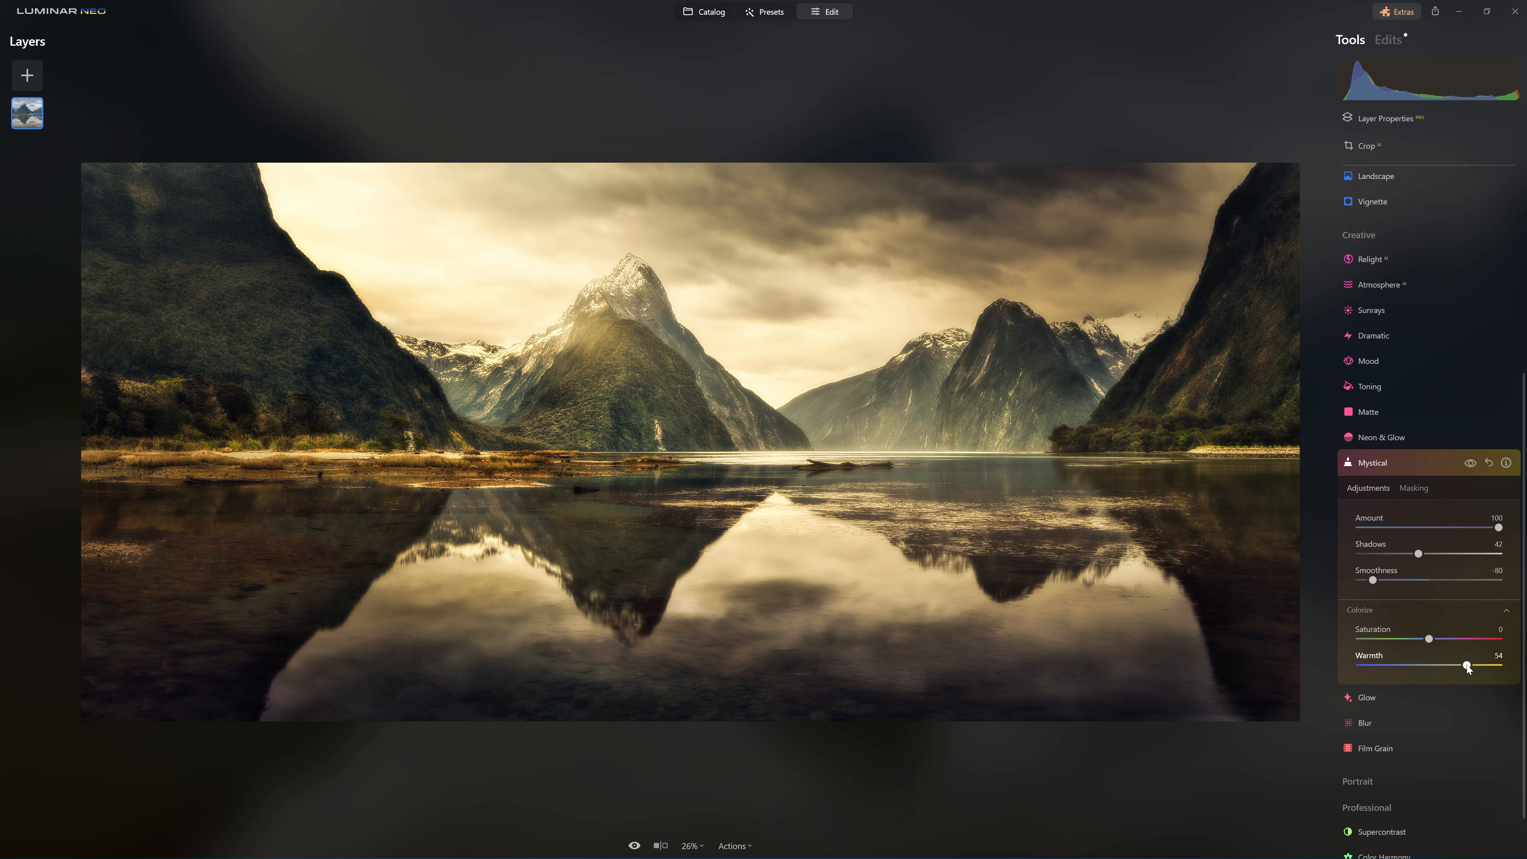
drag(1466, 666, 1449, 665)
Step: Reduce the Mystical effect's Amount to 23 and close its settings
drag(1497, 528, 1347, 533)
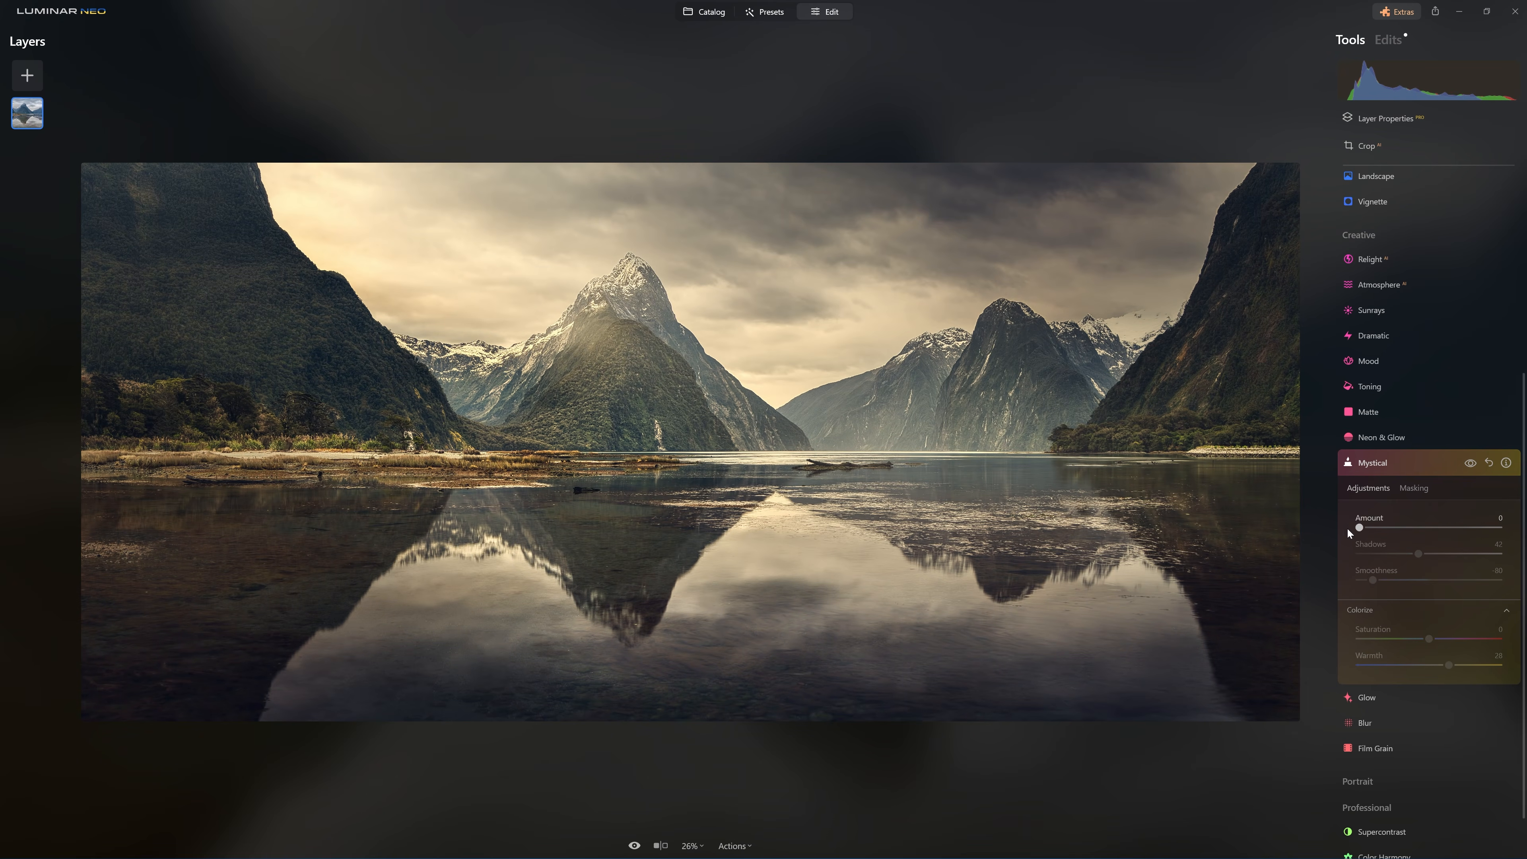
drag(1361, 529, 1390, 529)
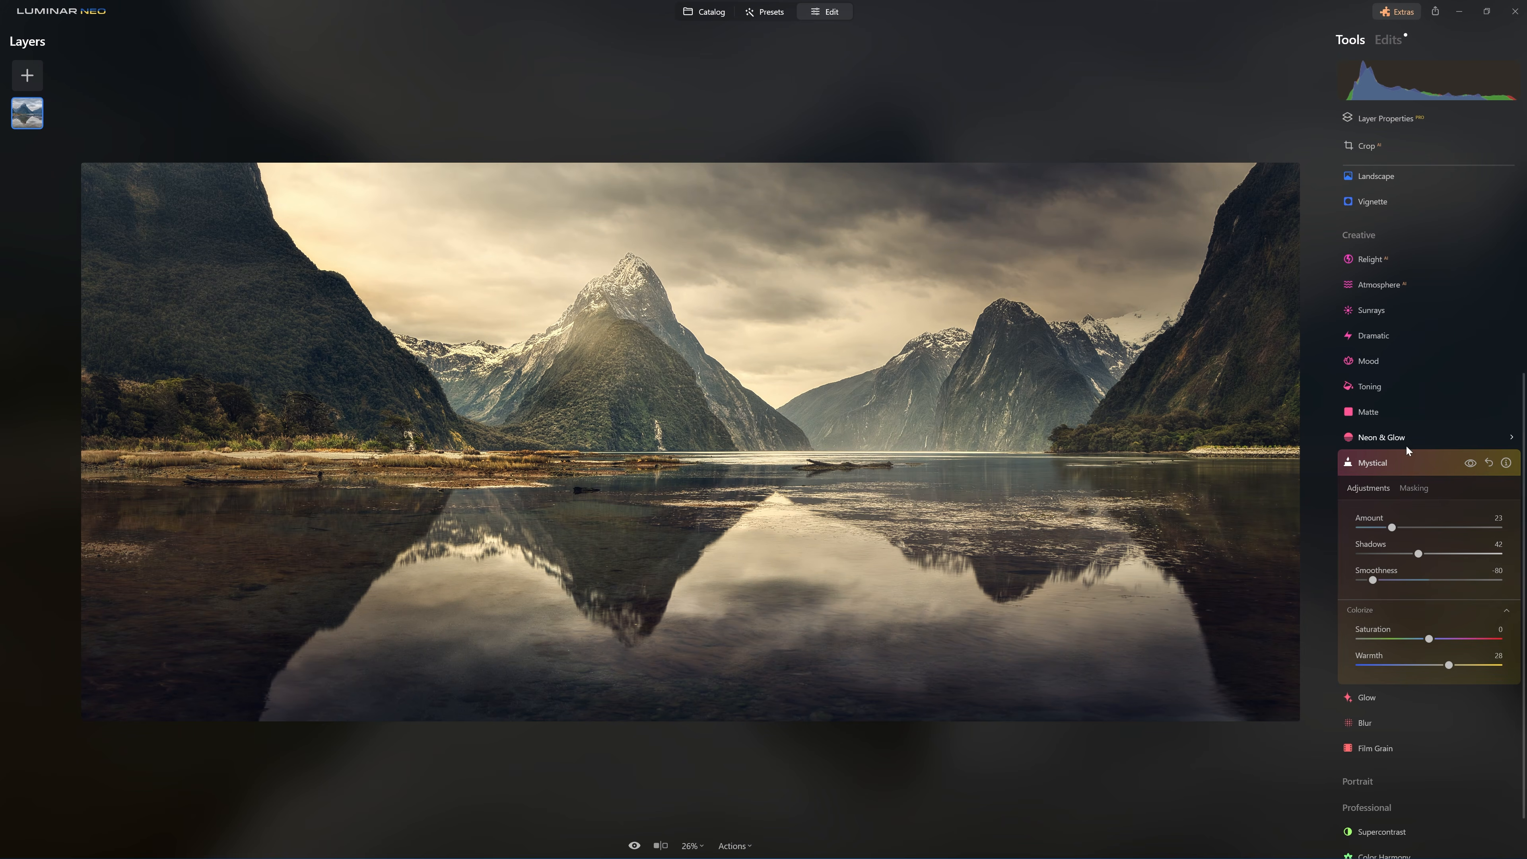
click(1405, 456)
Step: Compare the edited panorama with its original unedited version several times
key(backslash)
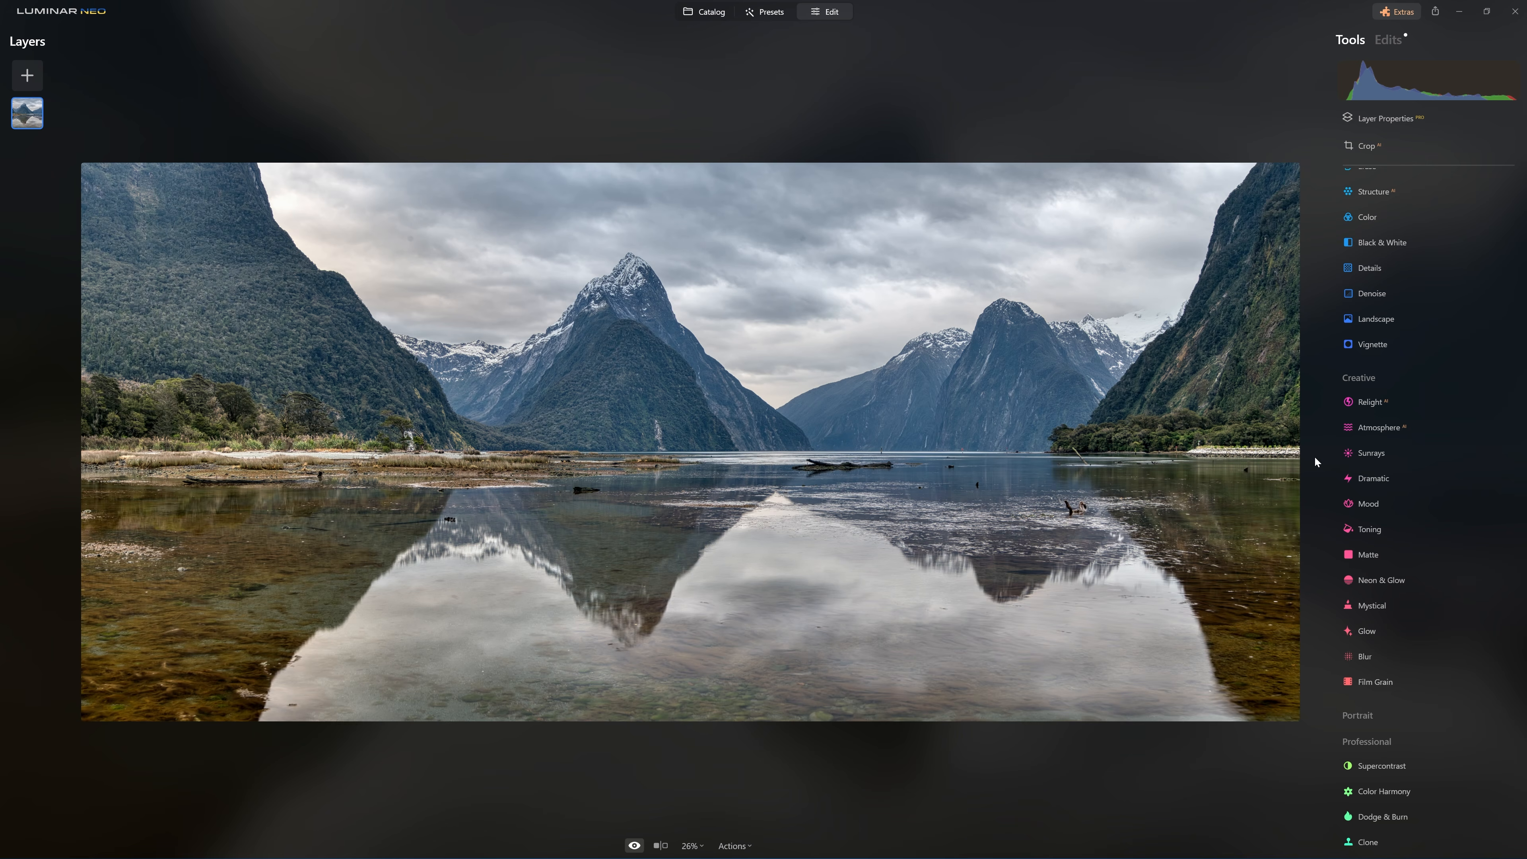
key(backslash)
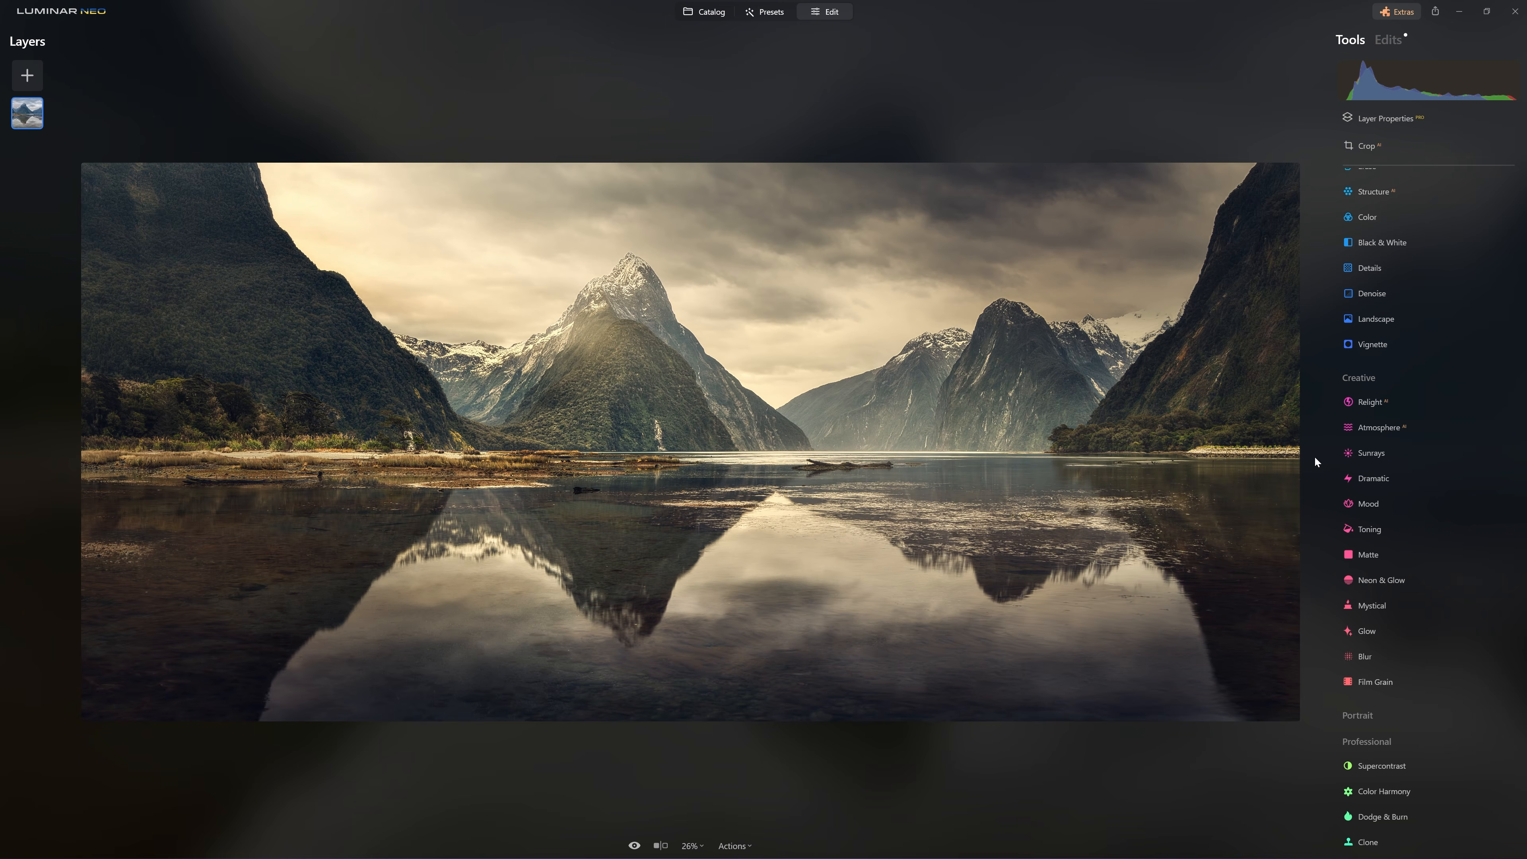
key(backslash)
key(backslash)
key(backslash)
key(backslash)
key(backslash)
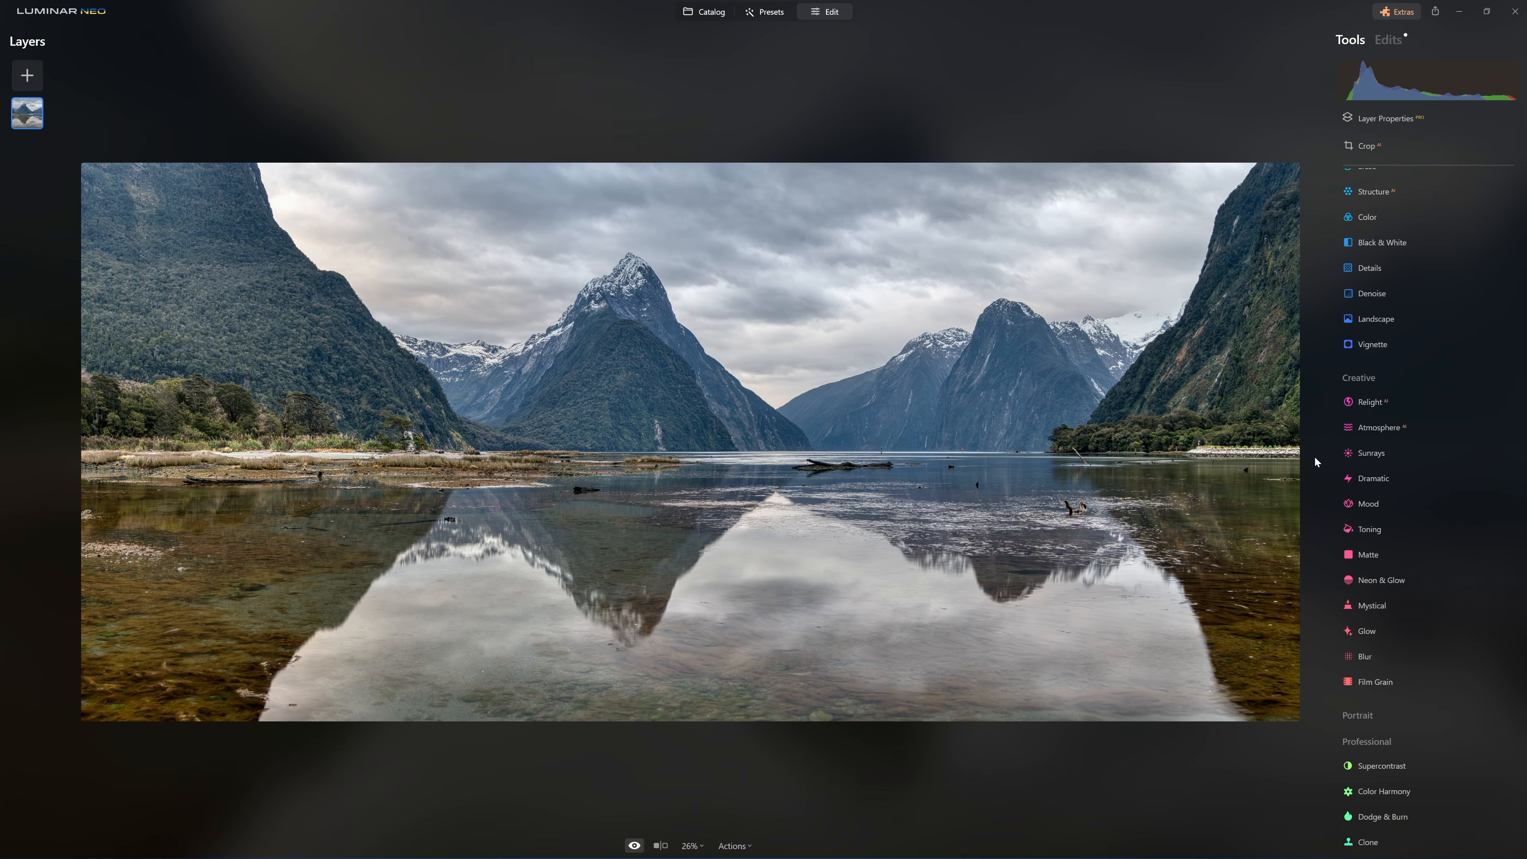
key(backslash)
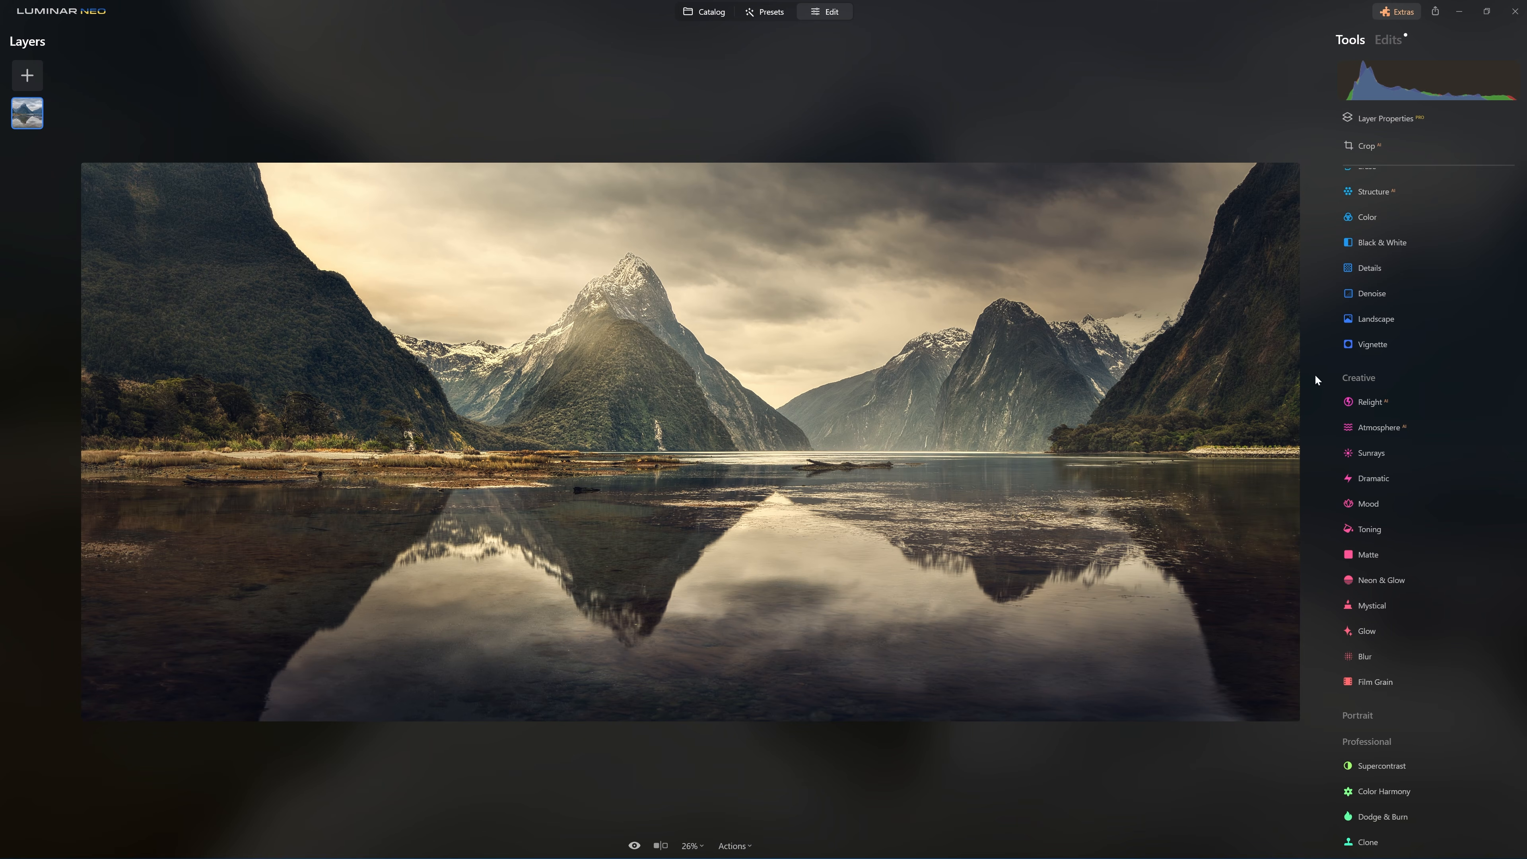
Step: Show the list of edits applied to the panorama with the Mystical entry collapsed
click(1396, 41)
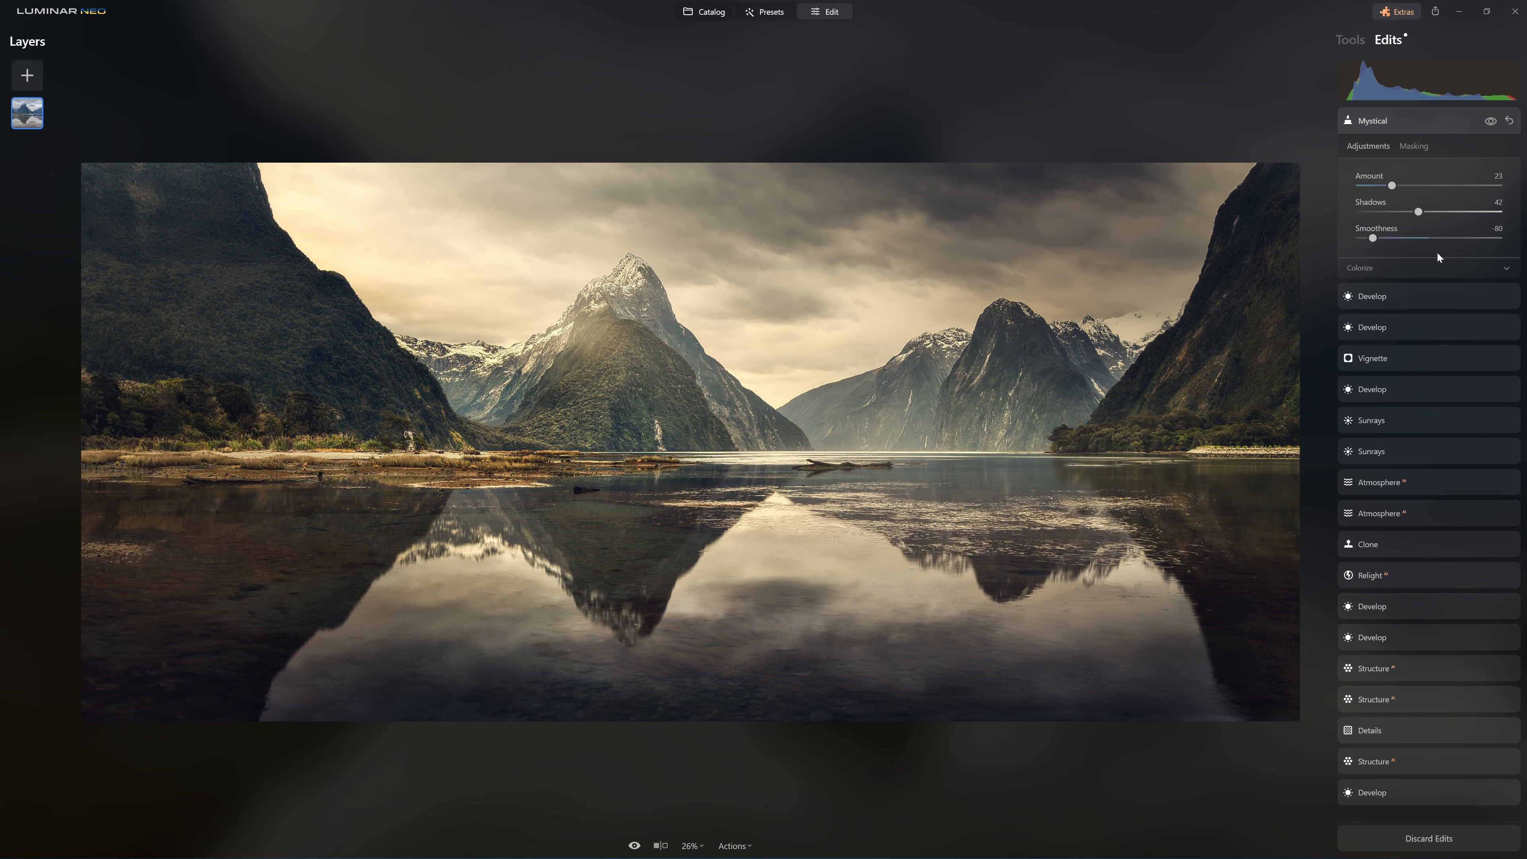
click(1443, 122)
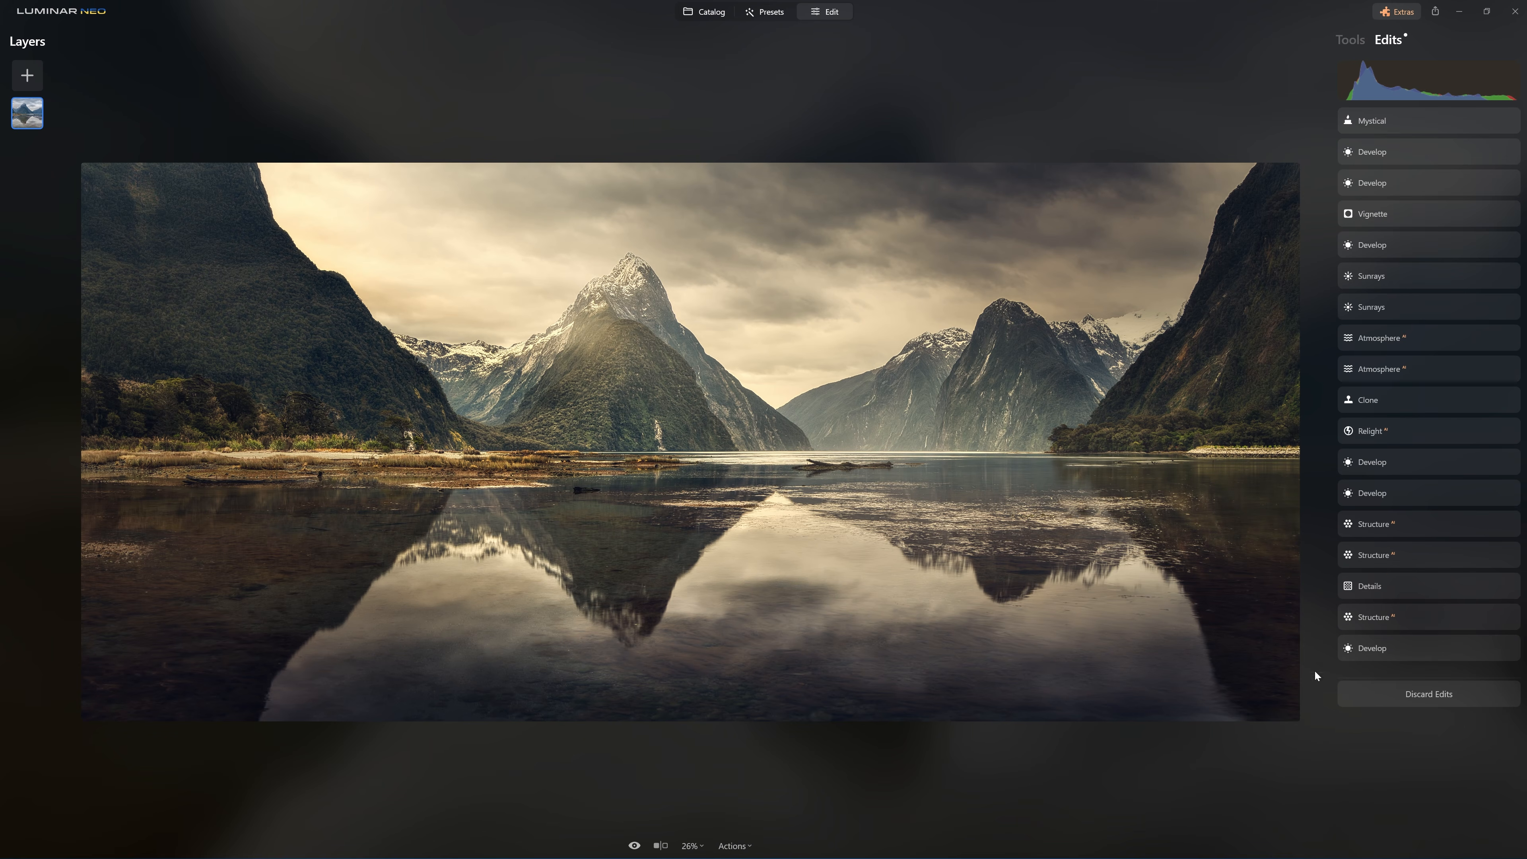